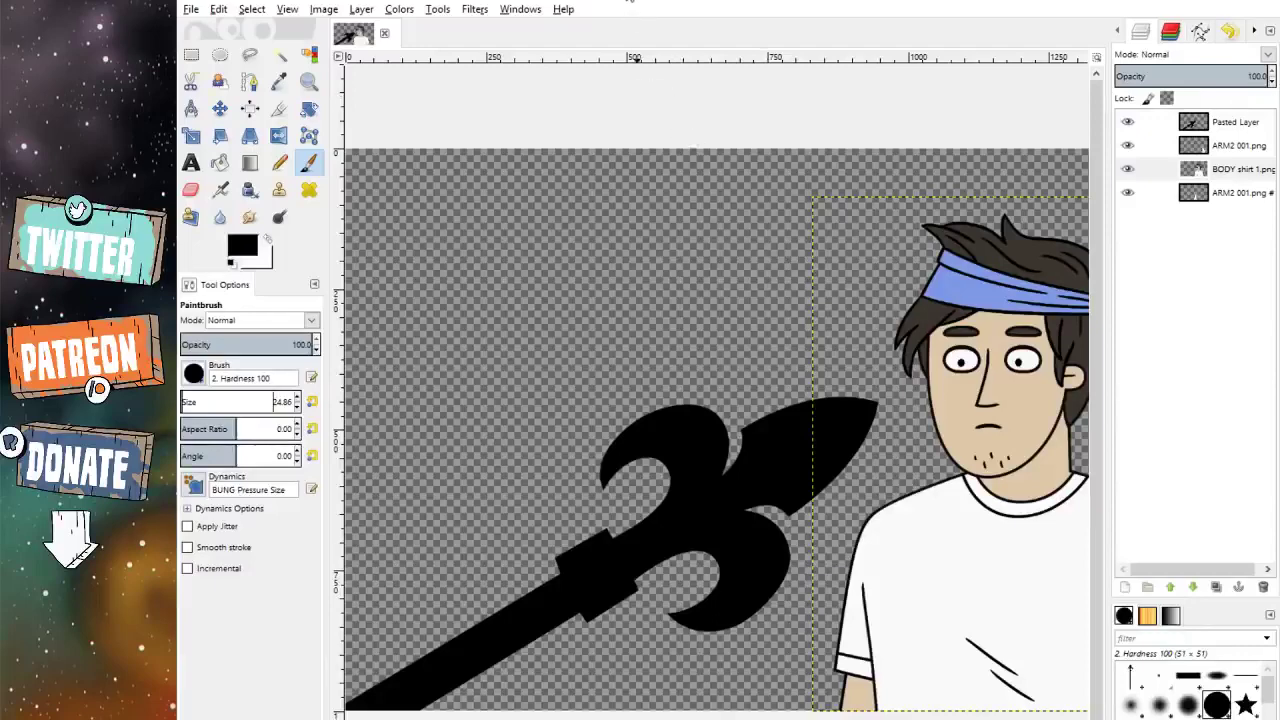
Step: Rotate the upper arm layer, ARM2 001.png, slightly clockwise at the character's shoulder
click(220, 108)
scroll(699, 333, right, 5)
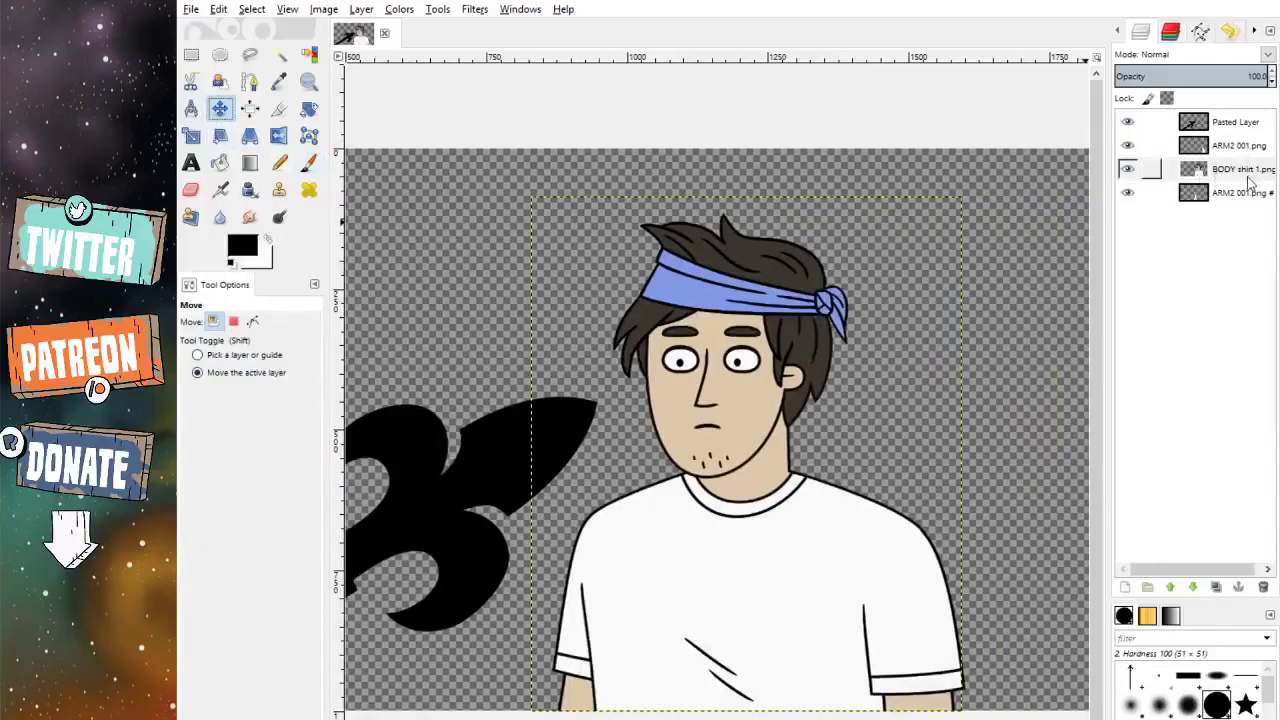
scroll(755, 388, up, 3)
scroll(755, 388, down, 4)
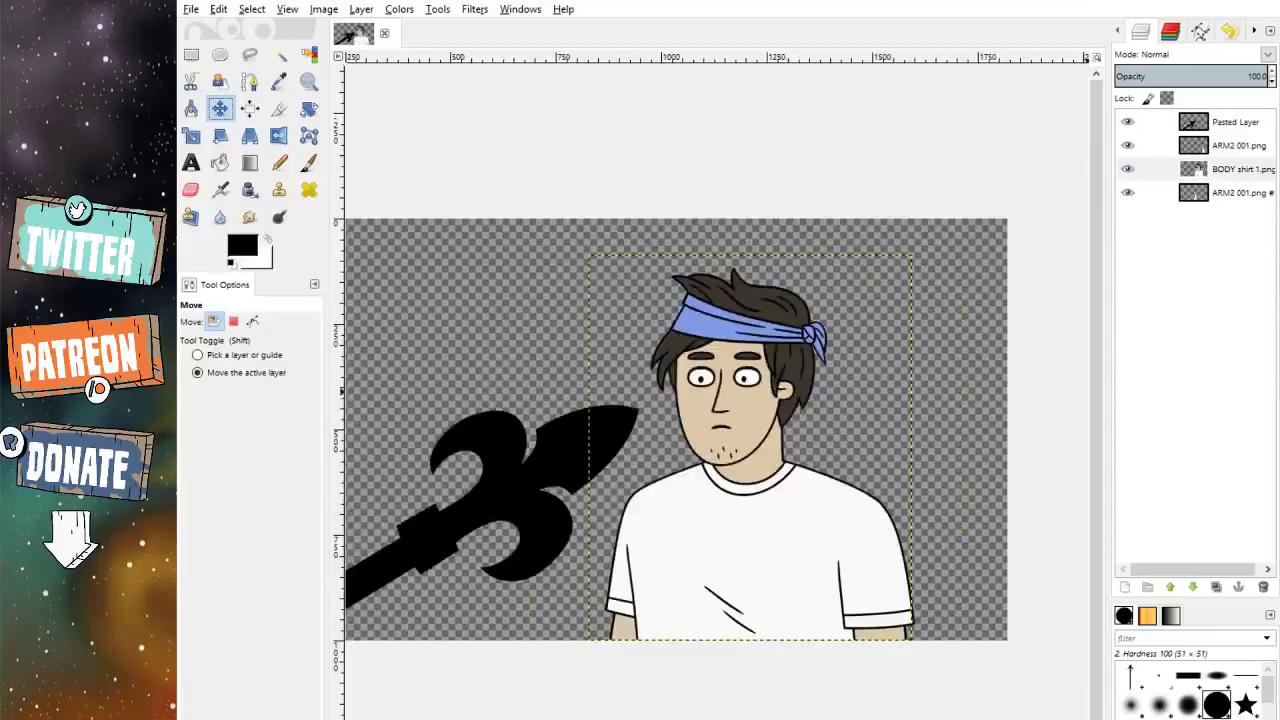
click(1238, 145)
scroll(860, 520, up, 3)
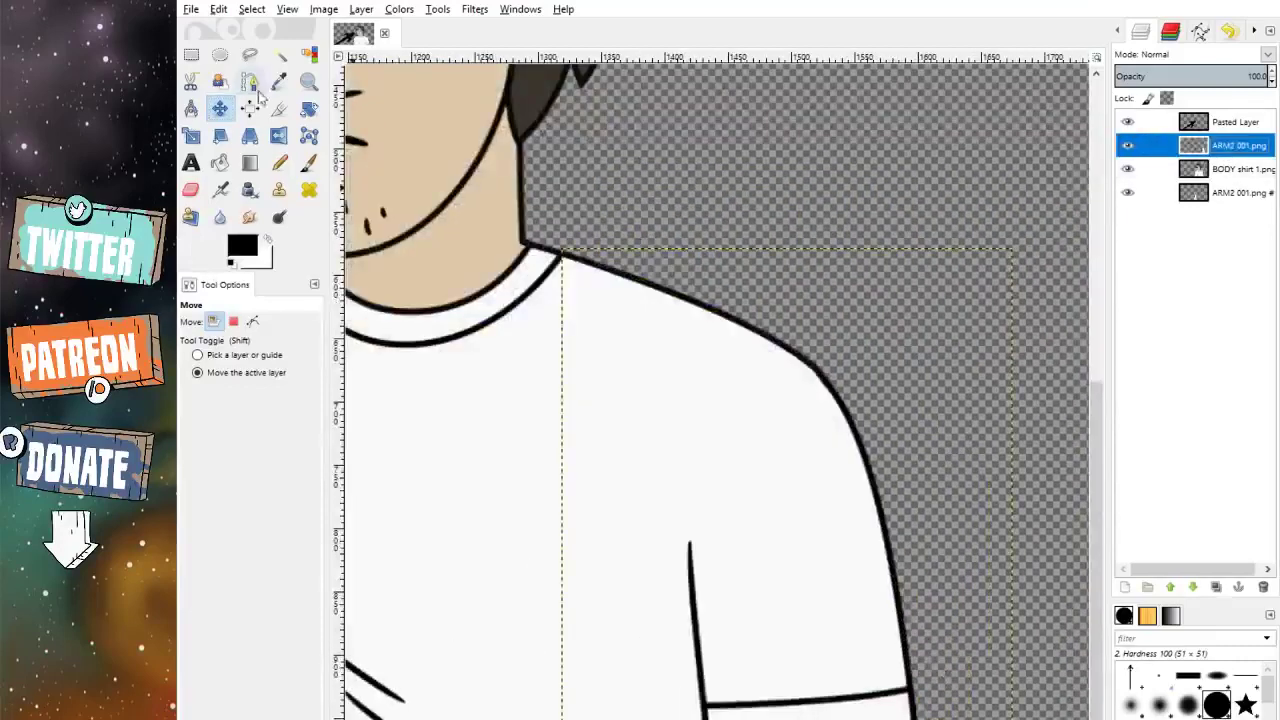
click(309, 108)
click(960, 540)
drag(451, 446, 443, 506)
key(Return)
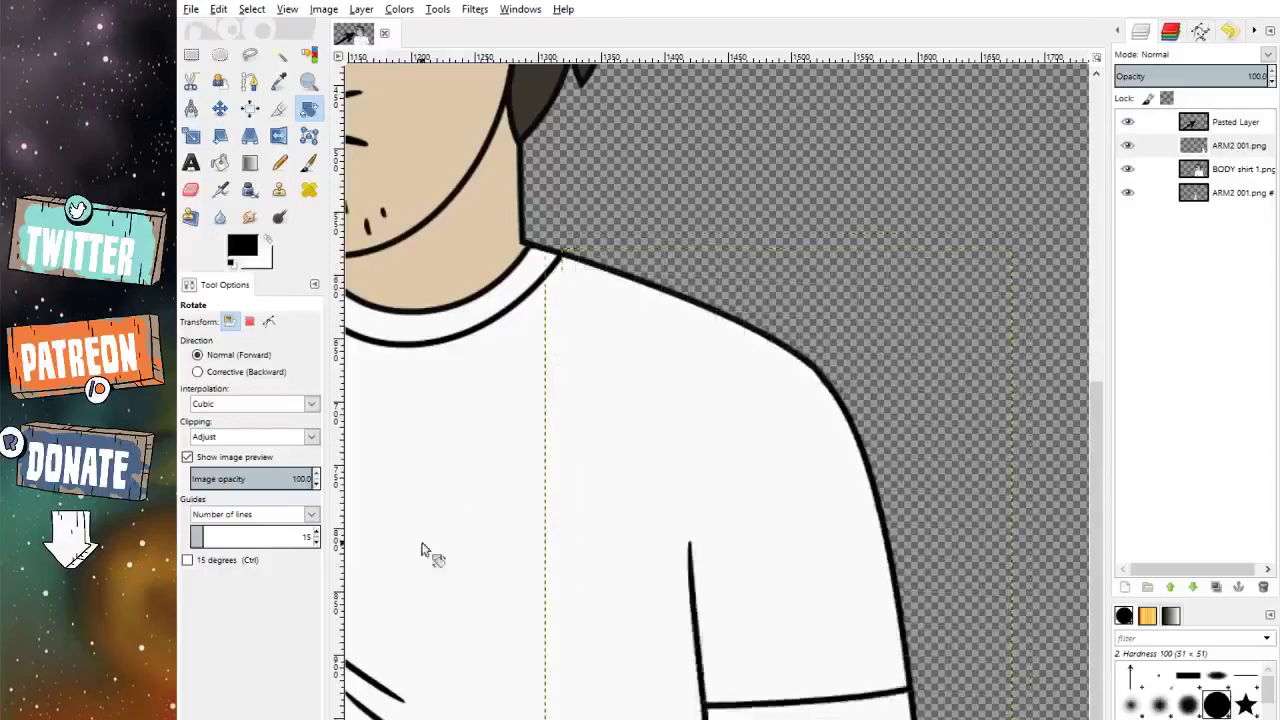
Step: Nudge the upper ARM2 001.png layer left until its outline lines up with the shoulder of the shirt
click(220, 110)
key(Left)
key(Left)
key(Left)
key(Left)
key(Left)
key(Left)
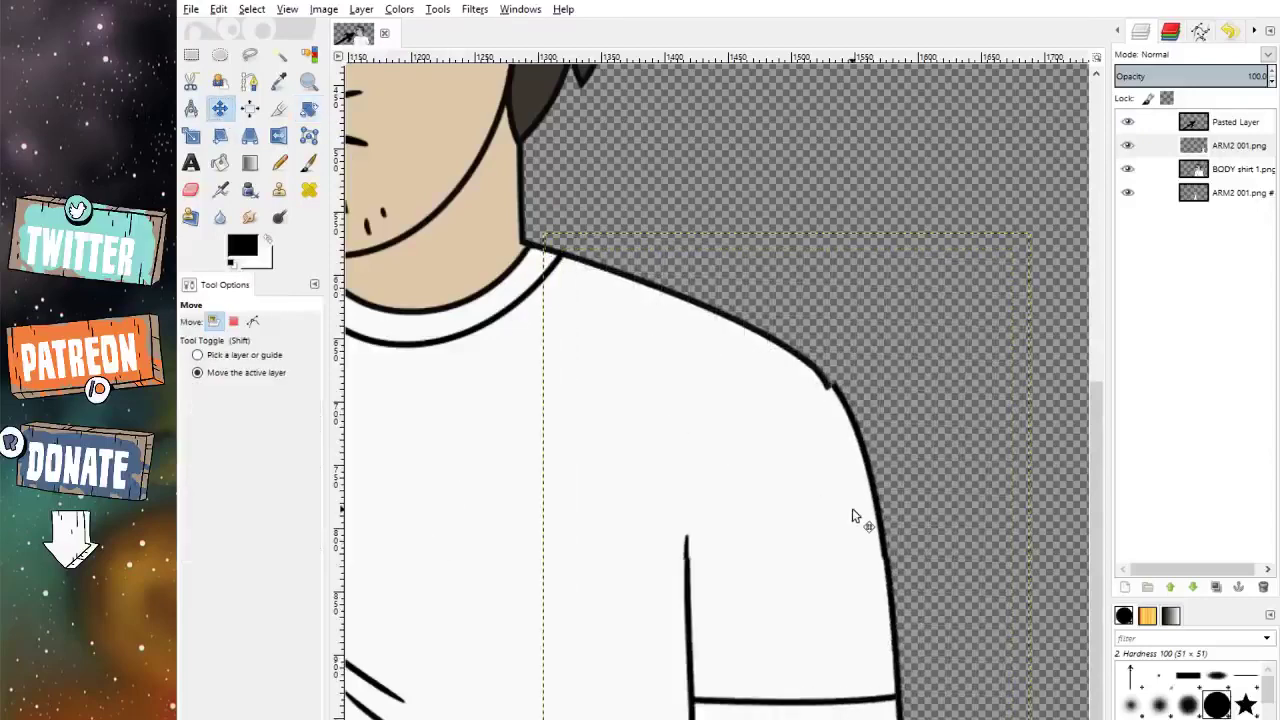
key(Left)
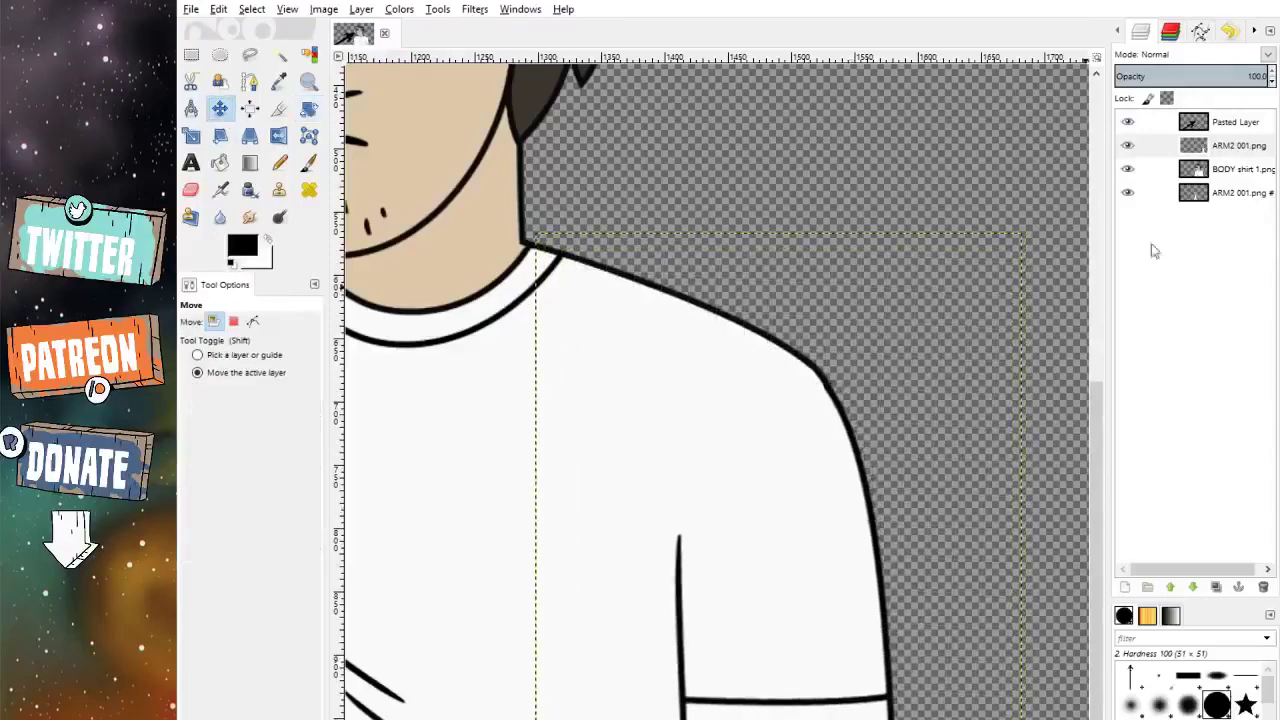
Step: Rotate the bottommost arm layer, the ARM2 001.png copy beneath the body, slightly clockwise
click(1224, 190)
scroll(658, 428, left, 5)
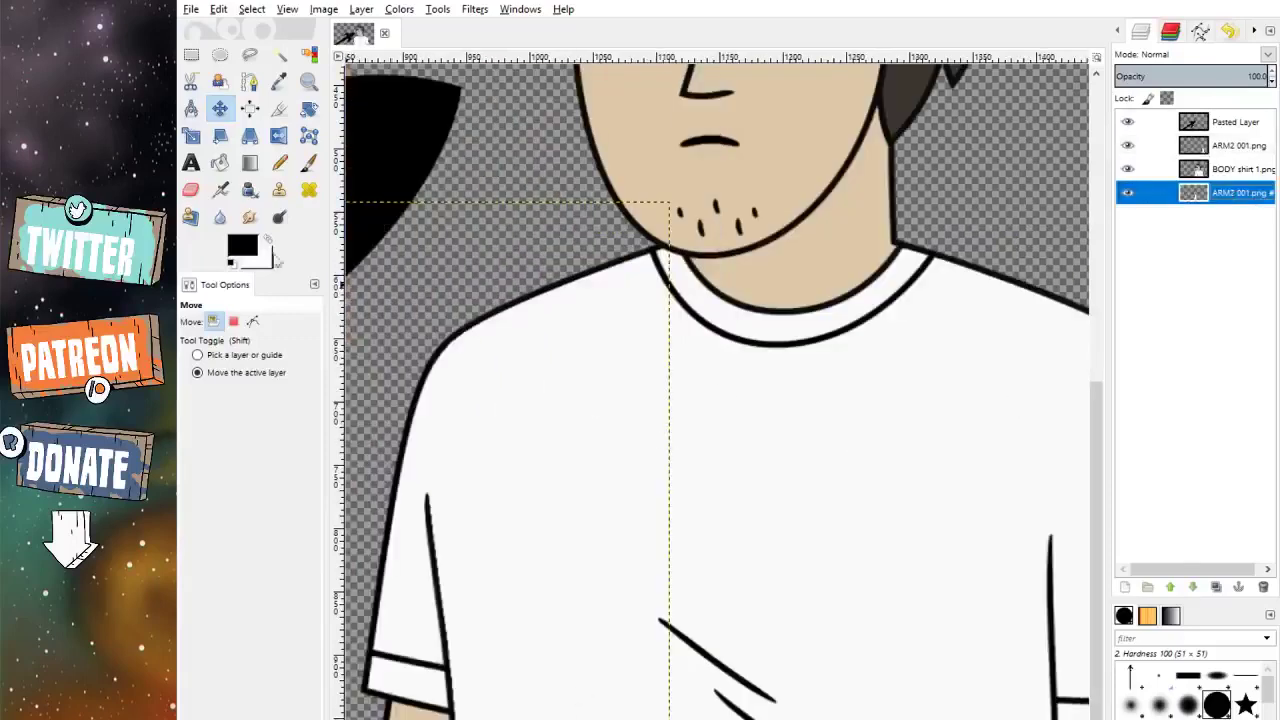
click(308, 108)
click(474, 449)
drag(474, 463, 472, 466)
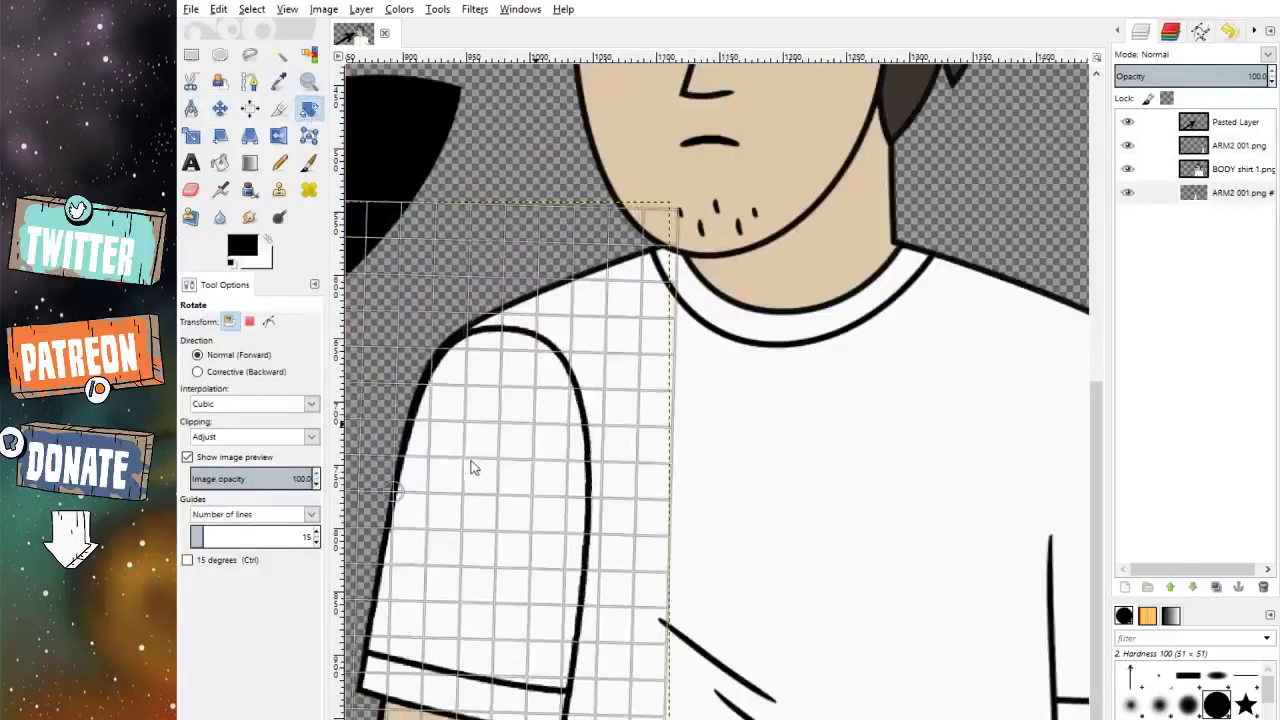
key(Return)
Step: Nudge the bottommost arm layer left so its outline meets the shoulder line
click(220, 108)
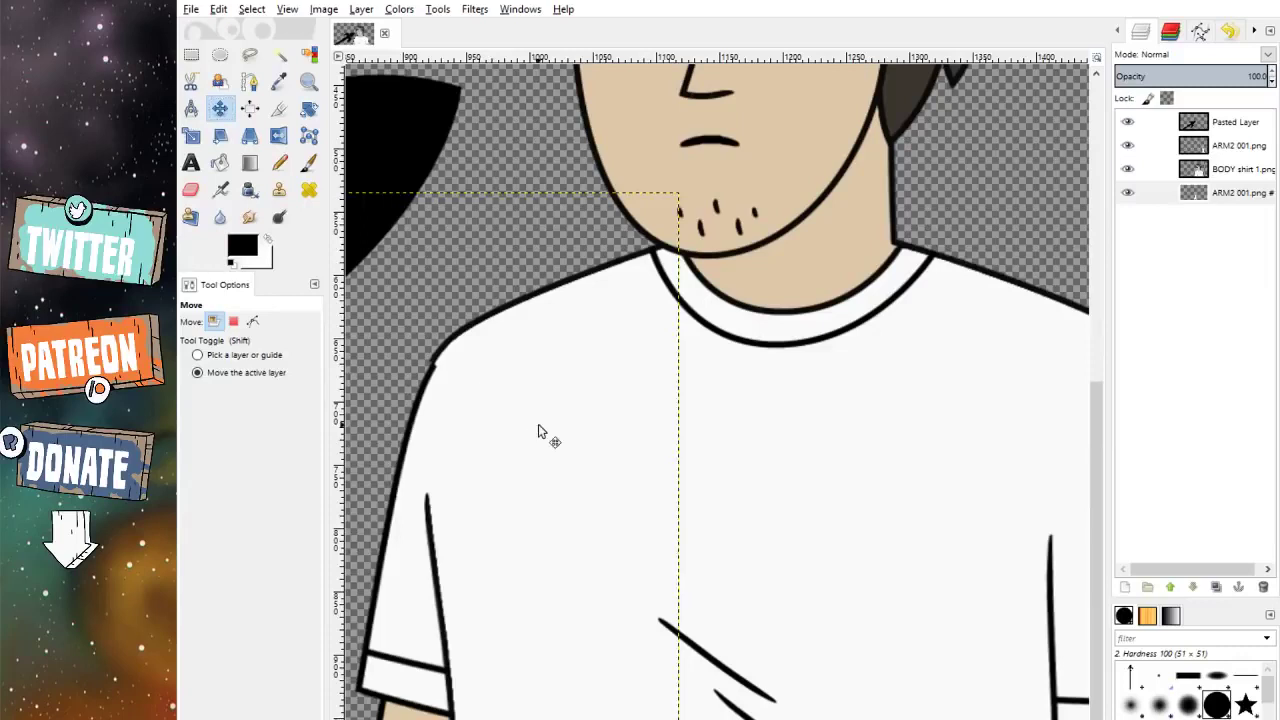
key(Left)
key(Left)
key(Left)
key(Left)
key(Left)
key(Left)
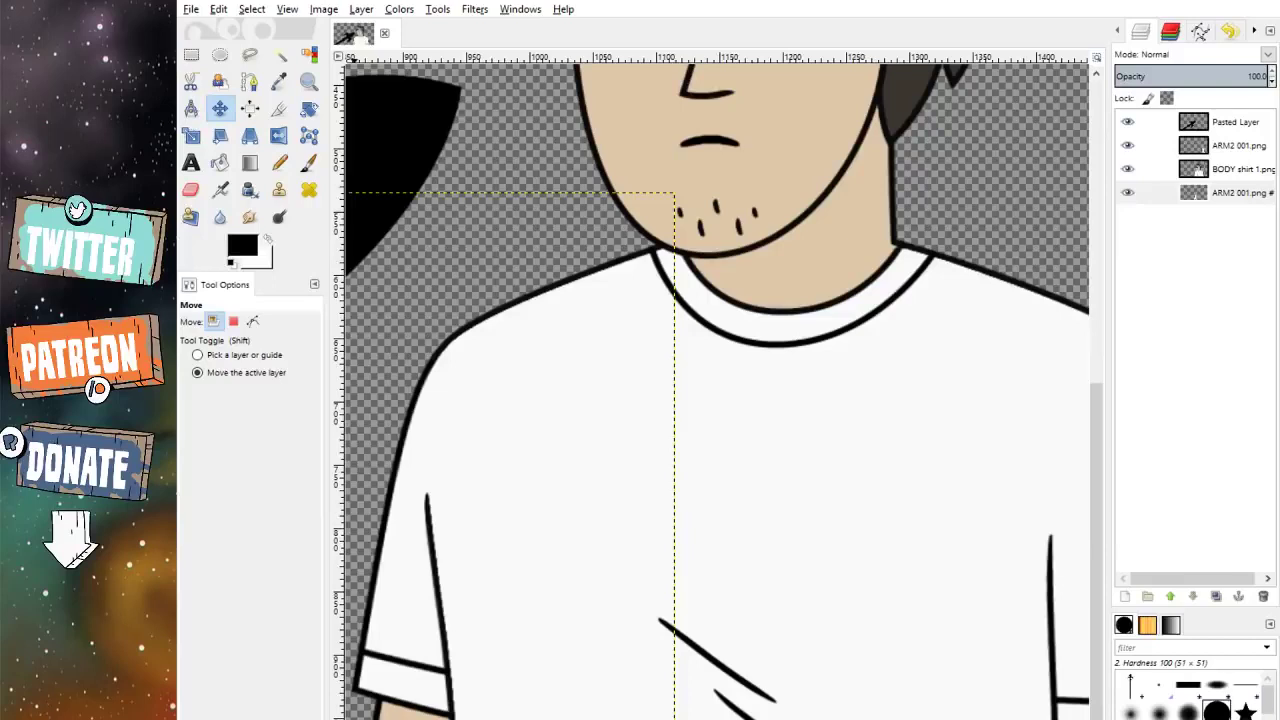
Step: Rotate the bottommost arm layer a little further clockwise and nudge it left to realign it with the shoulder
click(309, 108)
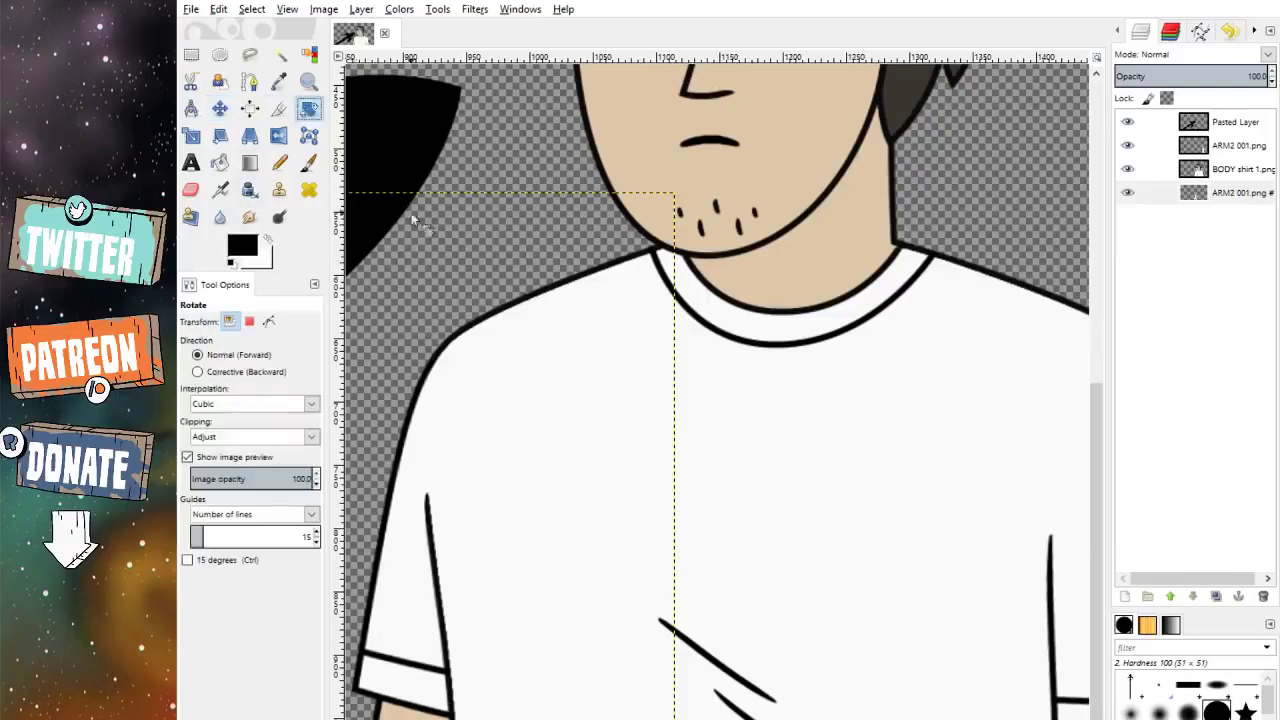
scroll(731, 435, left, 4)
drag(731, 435, 434, 551)
key(Return)
click(220, 108)
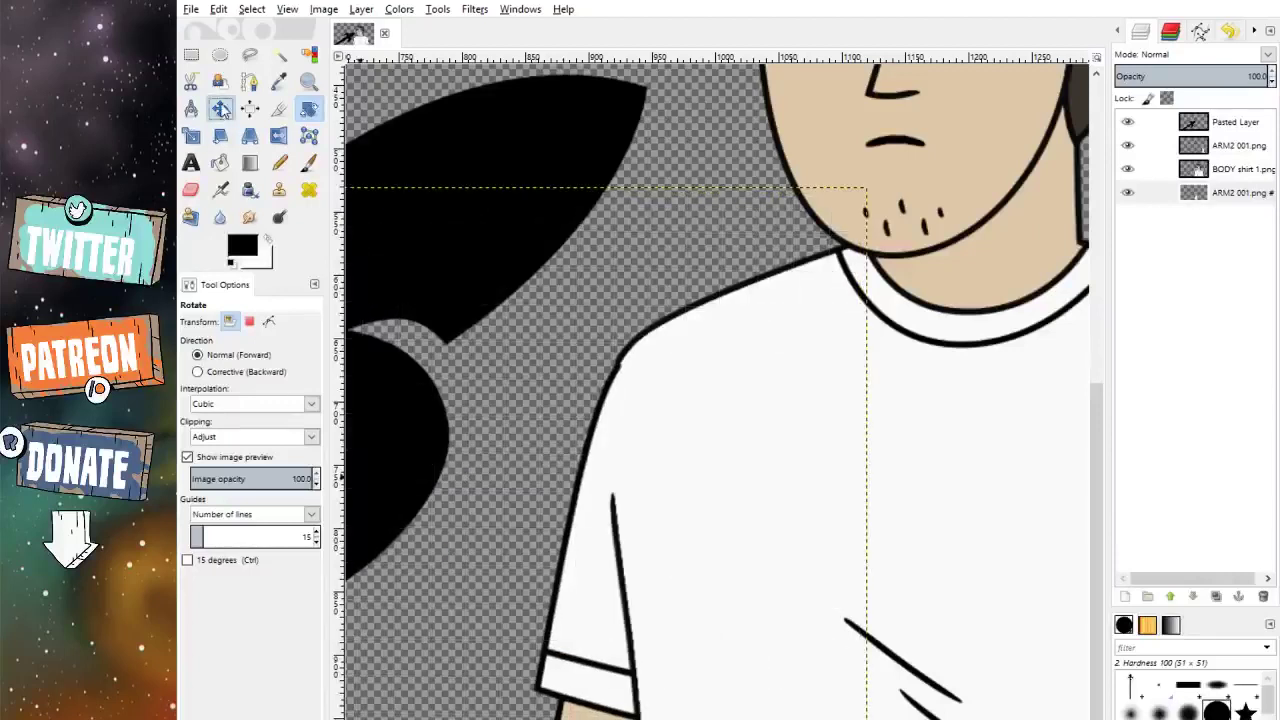
key(Left)
key(Left)
key(Left)
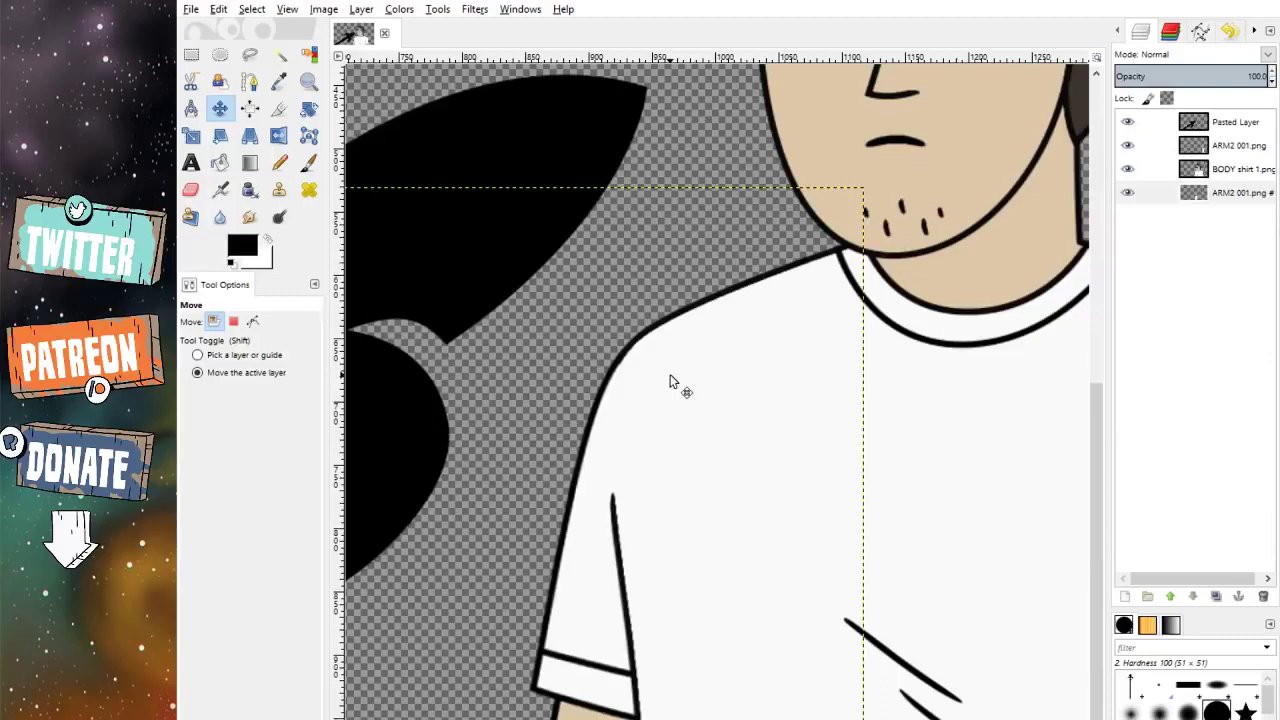
Step: Rotate the upper ARM2 001.png layer a little further clockwise and nudge it left to match the shoulder outline
scroll(670, 376, right, 5)
click(1238, 145)
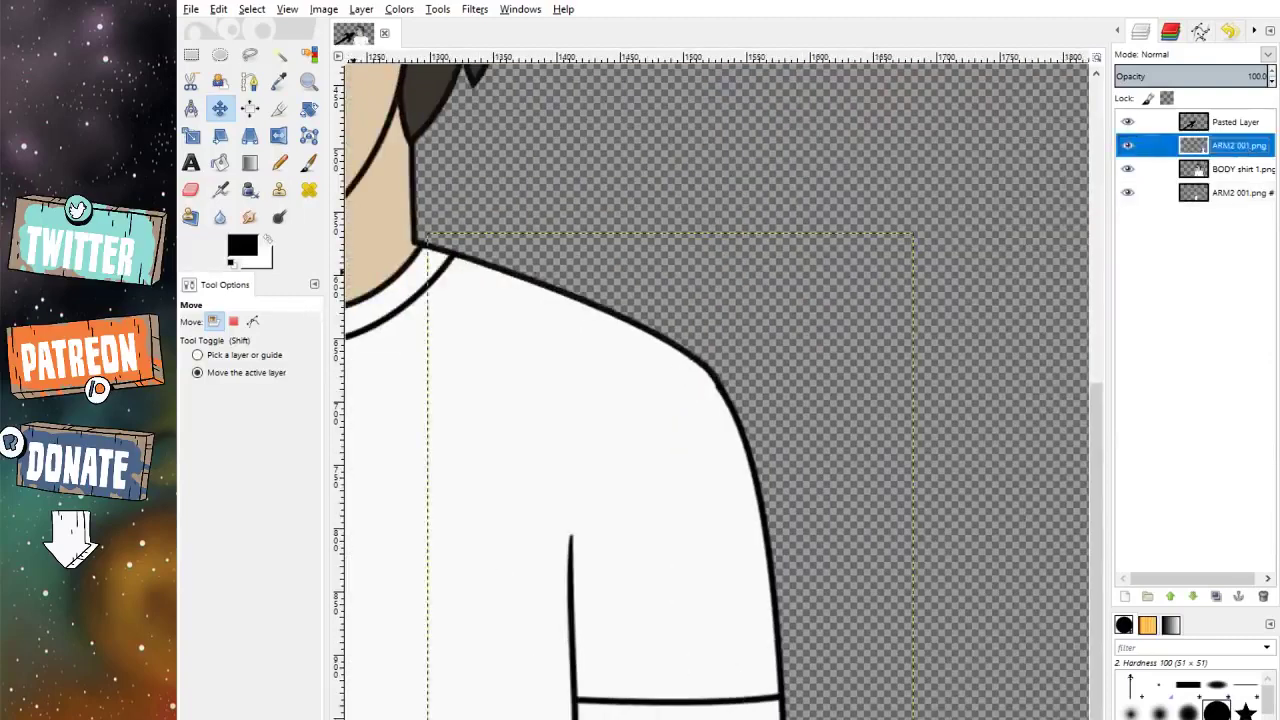
click(309, 108)
click(812, 490)
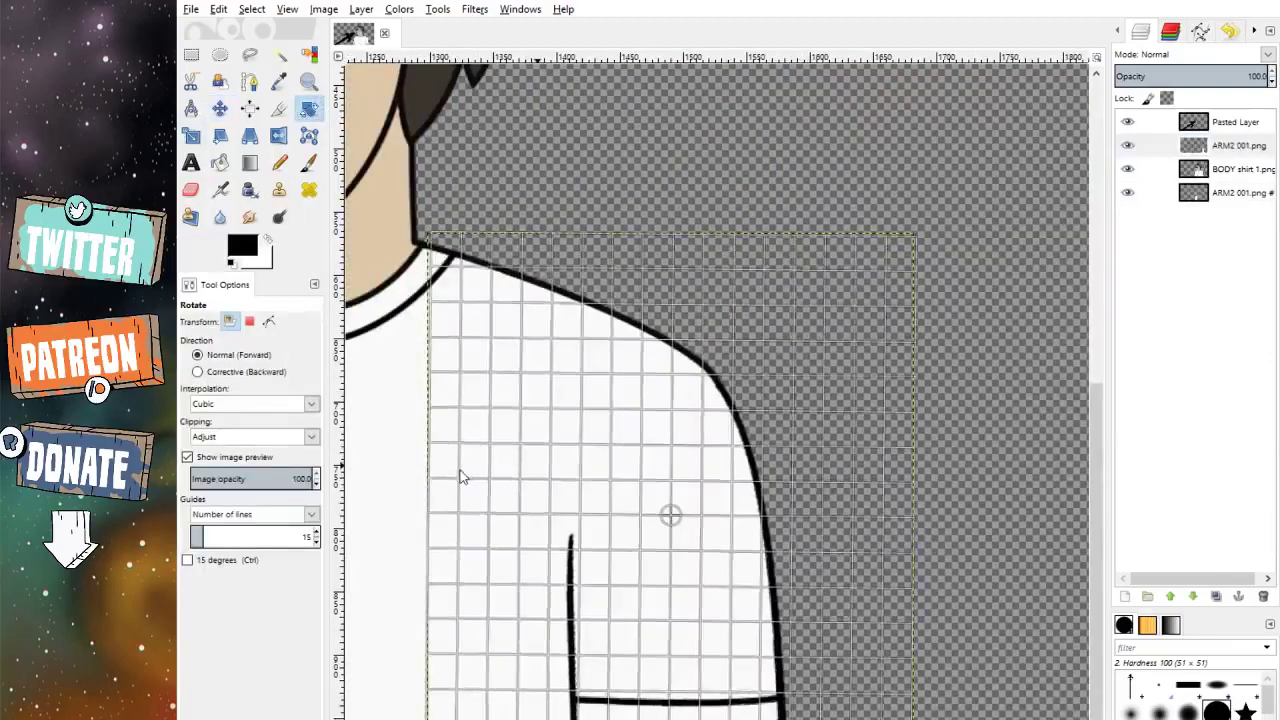
drag(461, 477, 443, 497)
key(Return)
click(220, 108)
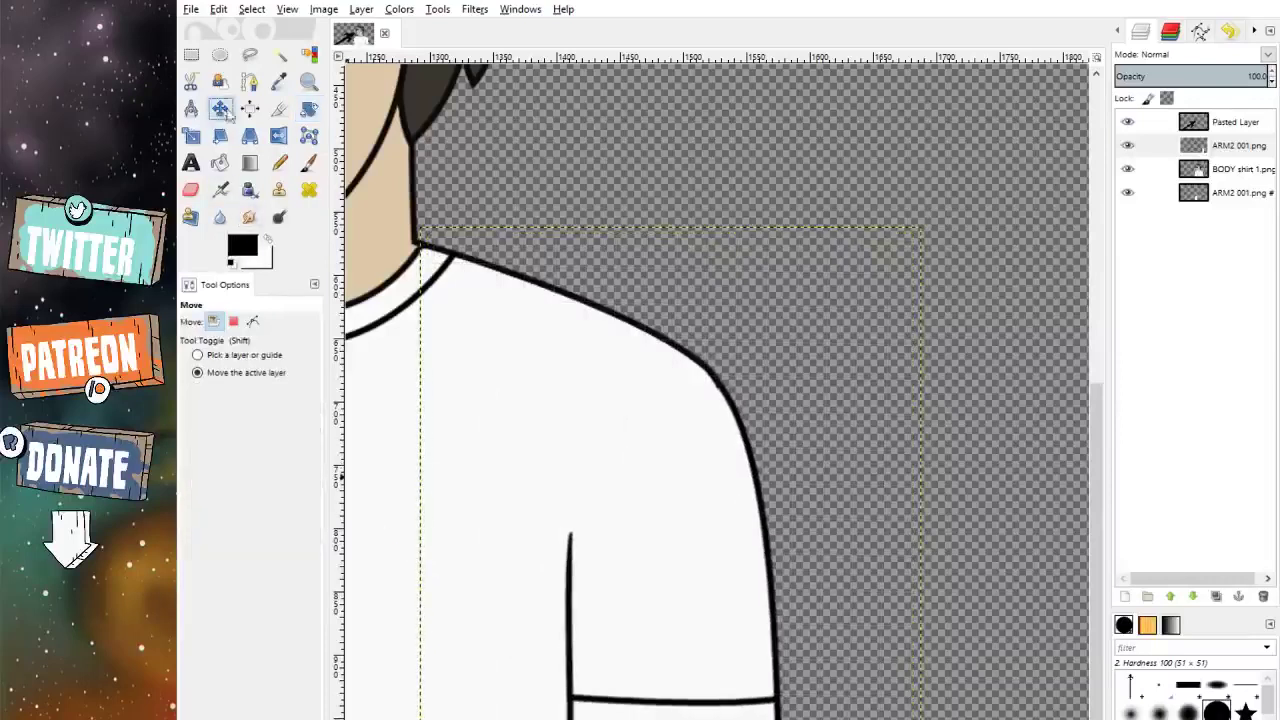
key(Left)
key(Left)
key(Left)
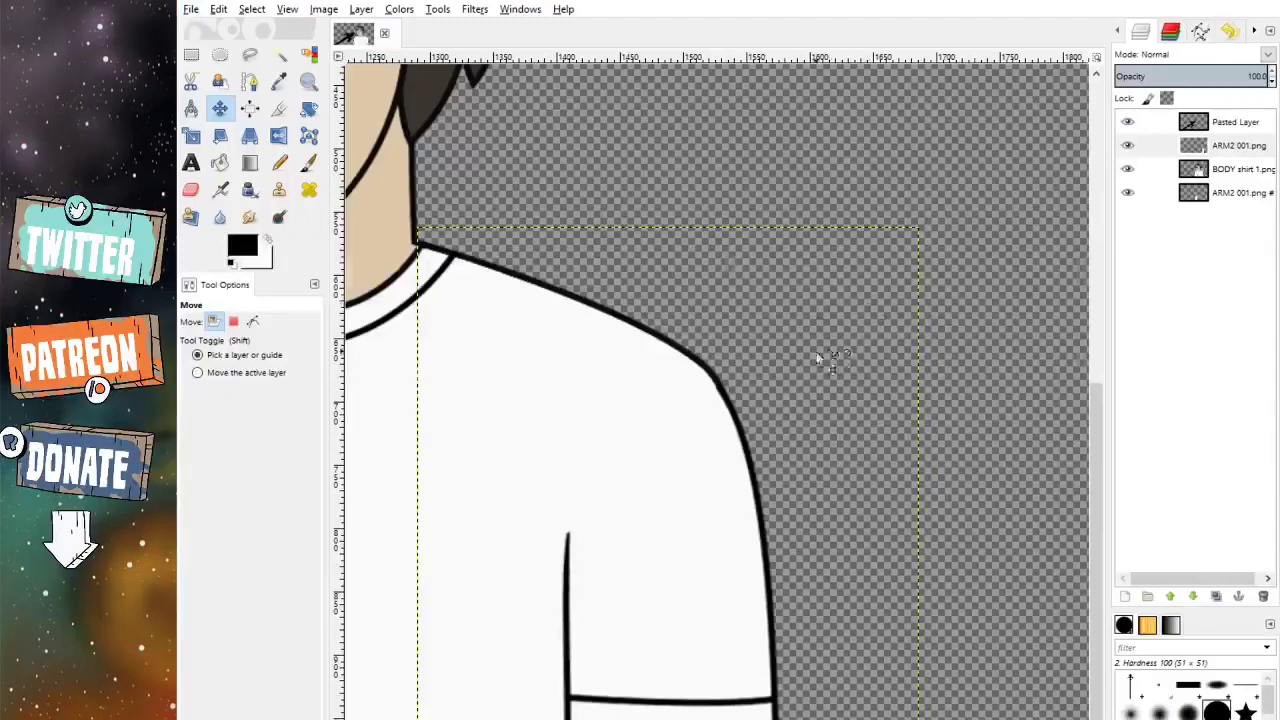
Step: Sample the face's skin colour from the BODY shirt 1.png layer as the Paintbrush colour
scroll(748, 349, down, 2)
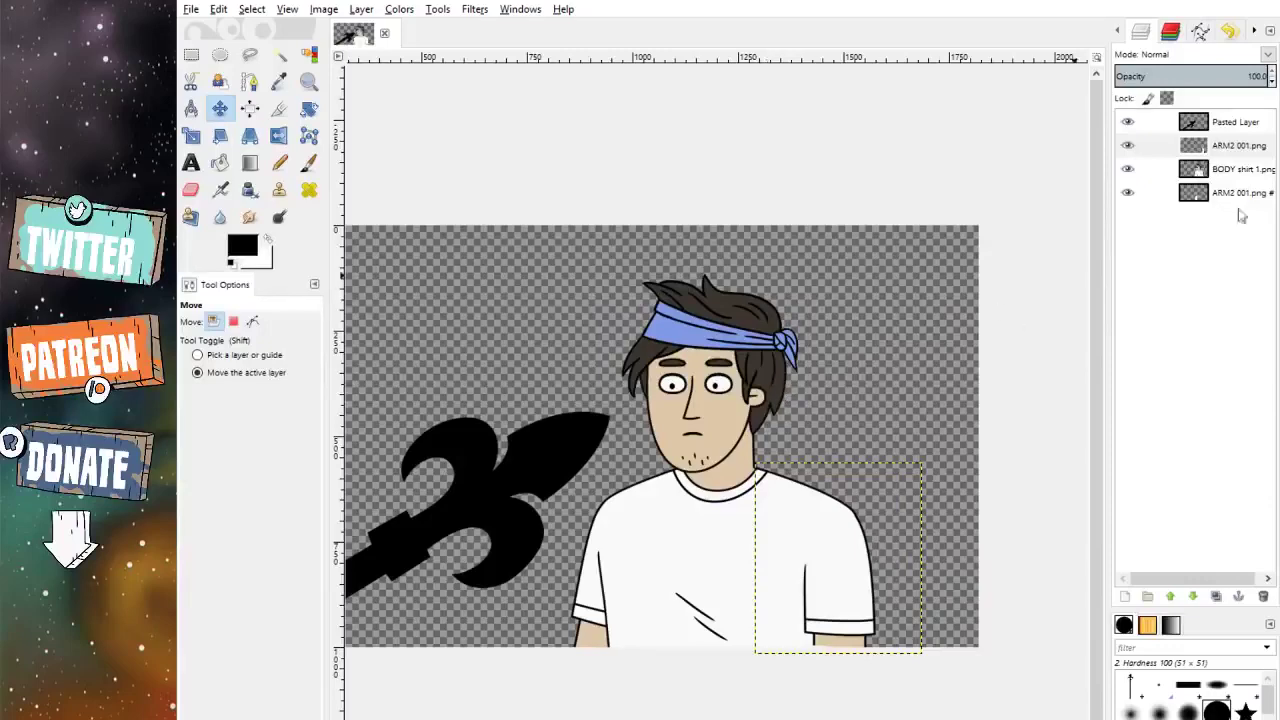
click(1240, 169)
scroll(728, 393, up, 3)
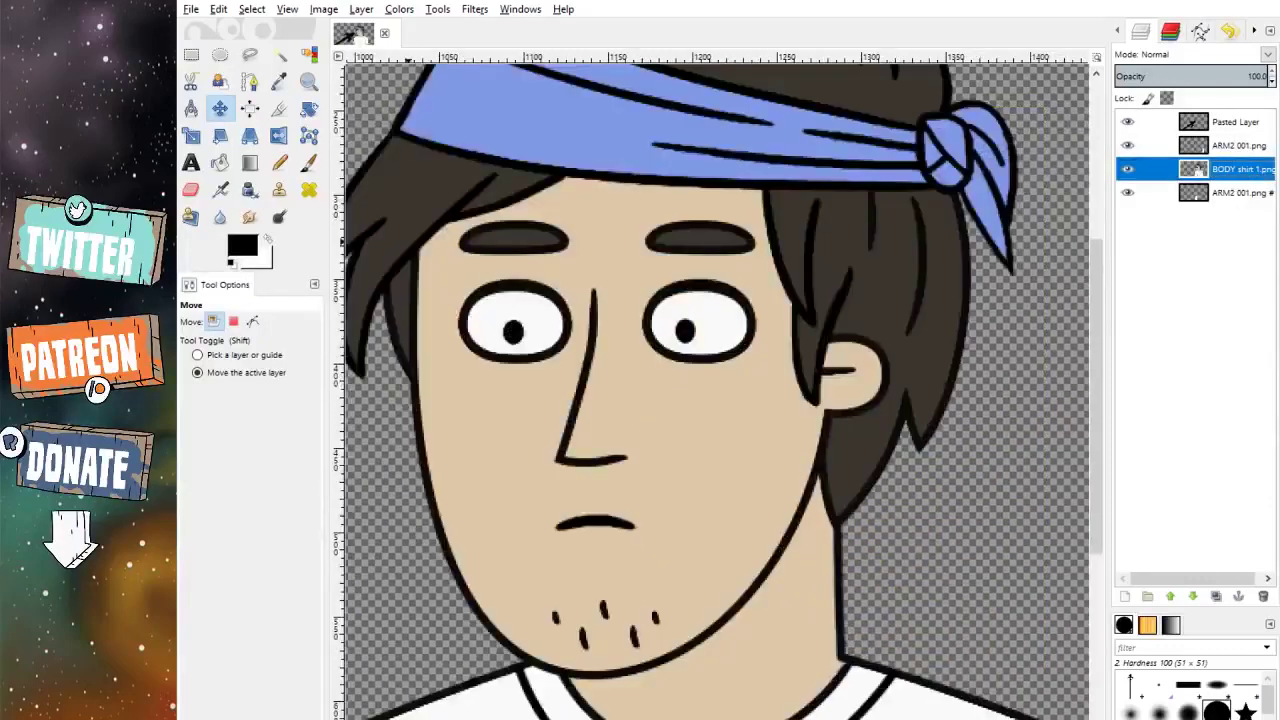
click(279, 81)
click(651, 262)
click(309, 162)
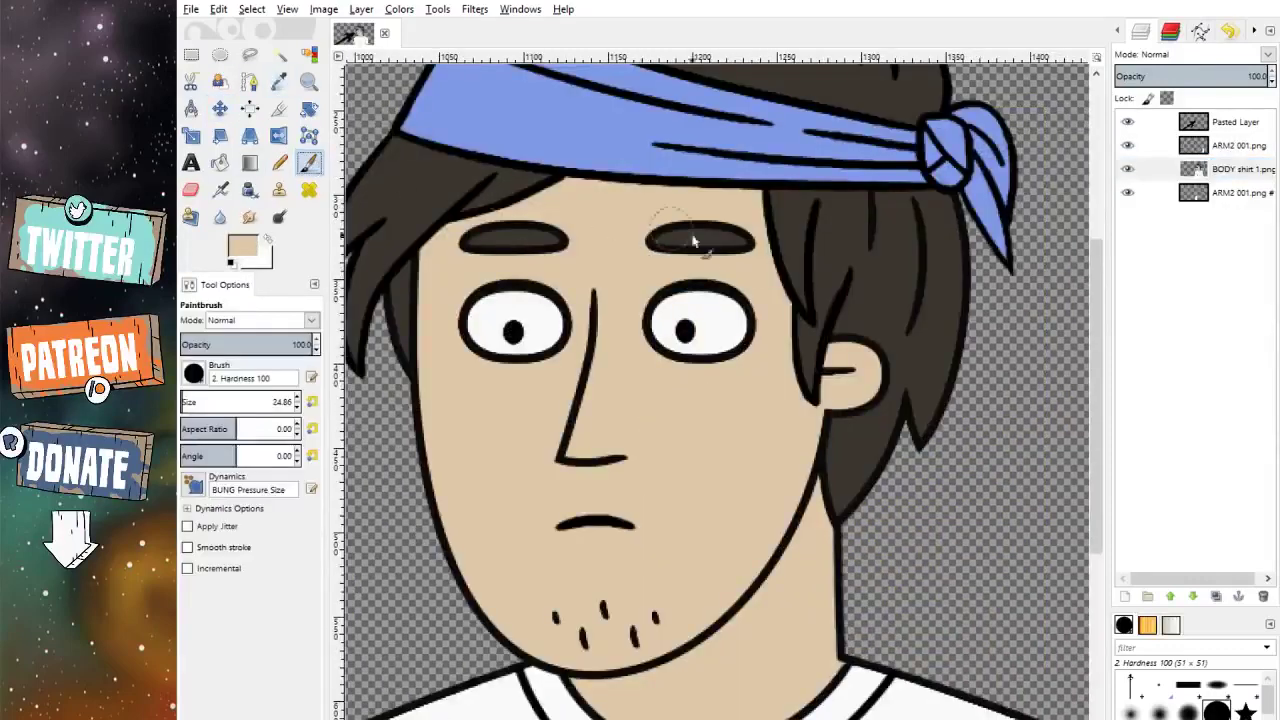
Step: Add a new layer above BODY shirt 1.png and paint over both eyes with the skin colour
scroll(735, 323, up, 1)
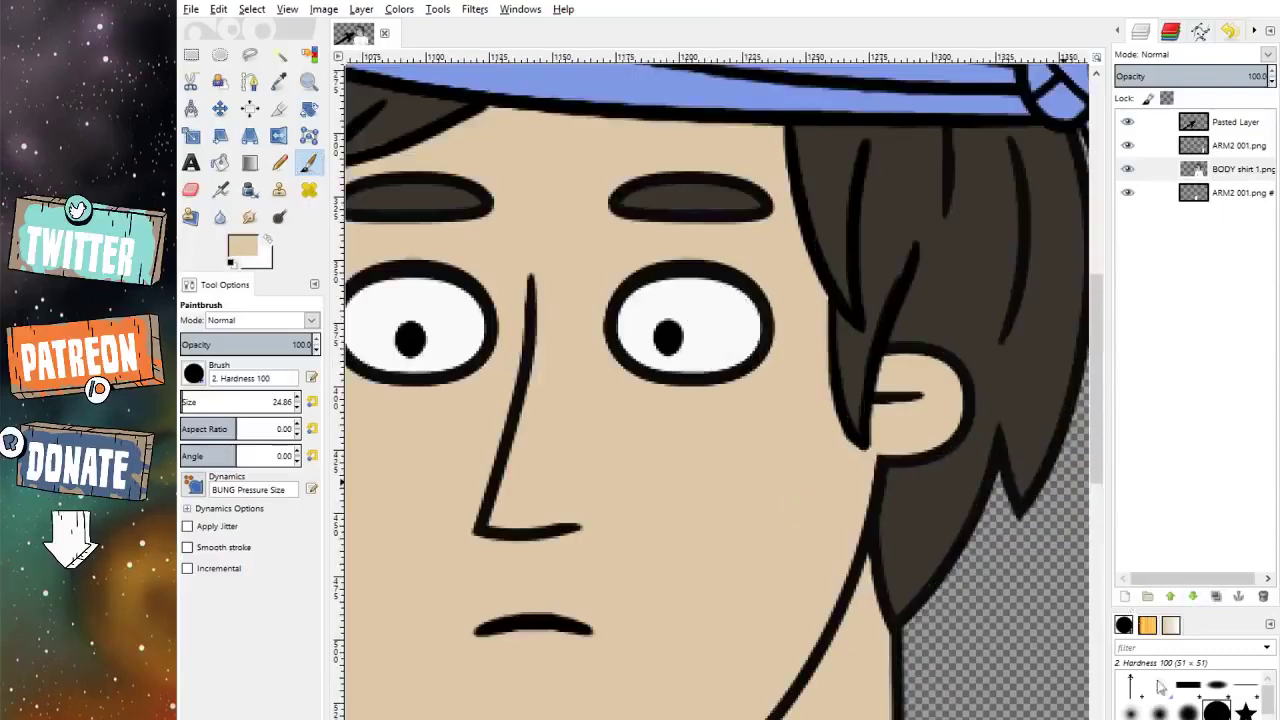
shift+click(1125, 596)
scroll(709, 294, up, 1)
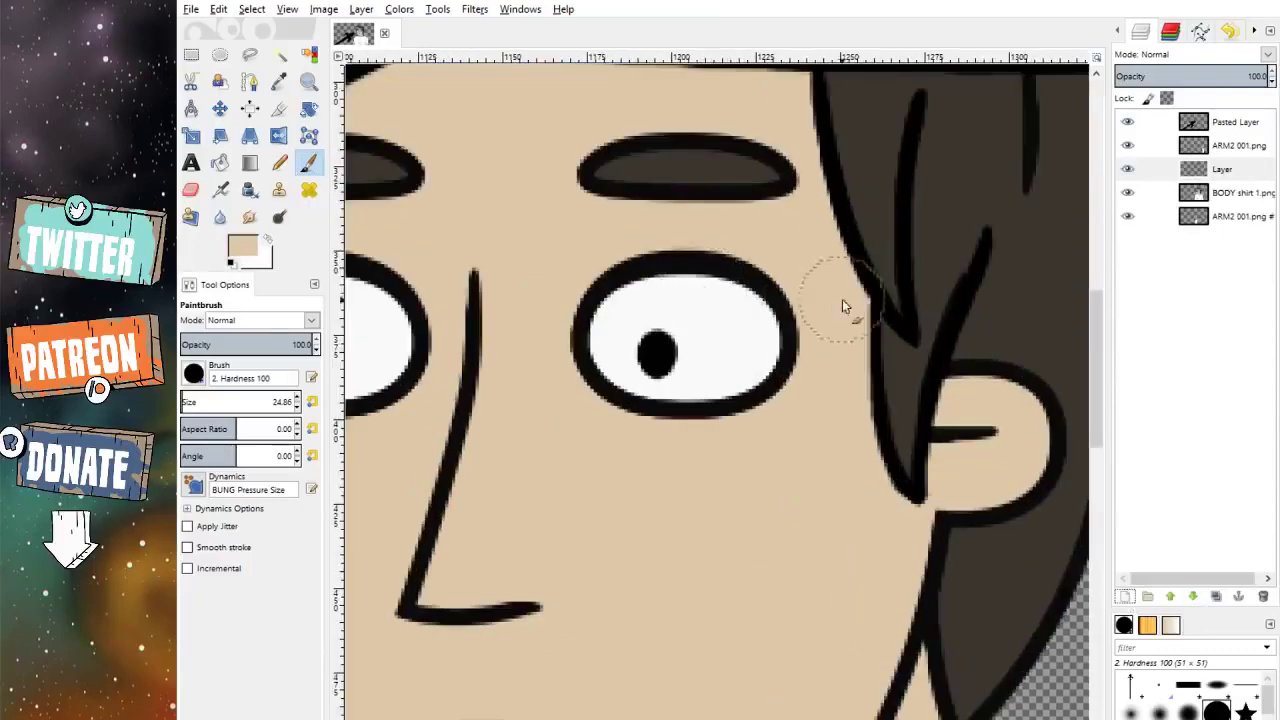
mouse_move(817, 302)
mouse_down()
mouse_move(675, 279)
mouse_move(597, 294)
mouse_move(613, 399)
mouse_move(755, 377)
mouse_move(645, 321)
mouse_move(797, 345)
mouse_up()
scroll(797, 345, left, 2)
mouse_move(586, 337)
mouse_down()
mouse_move(532, 285)
mouse_move(416, 294)
mouse_move(439, 382)
mouse_move(554, 380)
mouse_move(567, 333)
mouse_move(497, 321)
mouse_move(468, 374)
mouse_move(531, 369)
mouse_move(573, 341)
mouse_up()
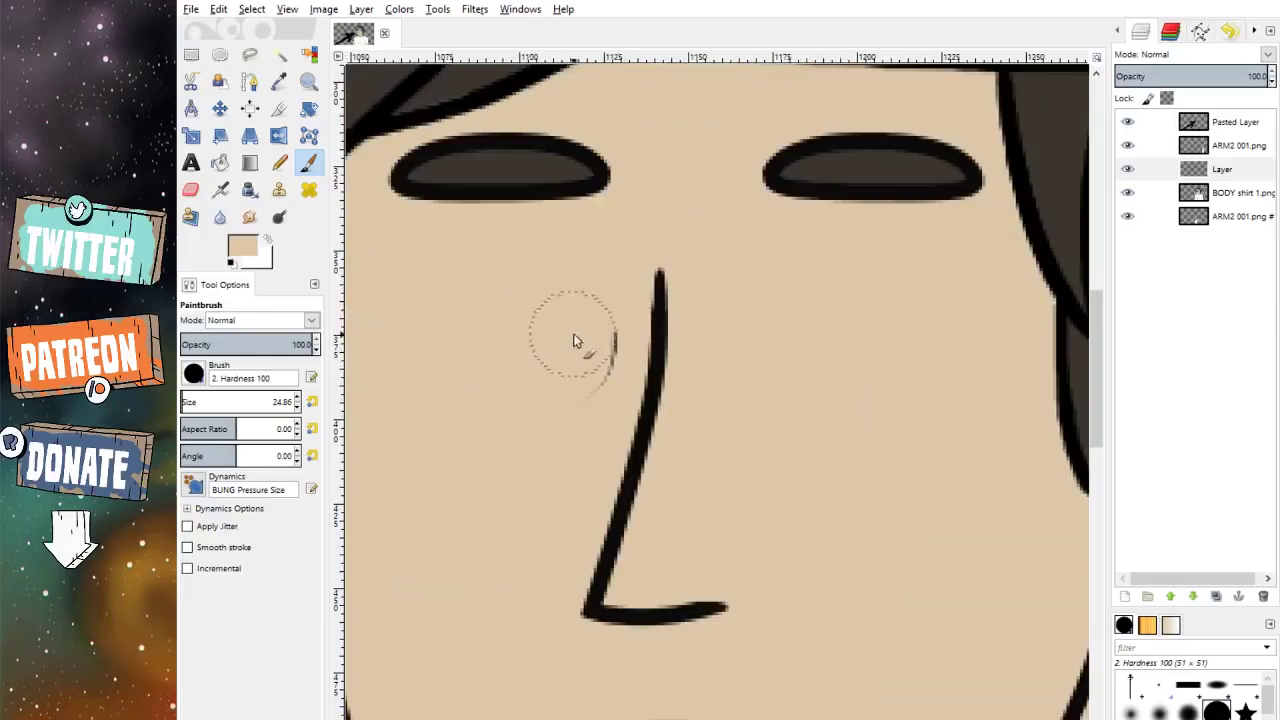
Step: Lower the skin-coloured layer's opacity to 73.1 and erase a horizontal strip across the left-hand eye with a 13.86 eraser
click(1226, 76)
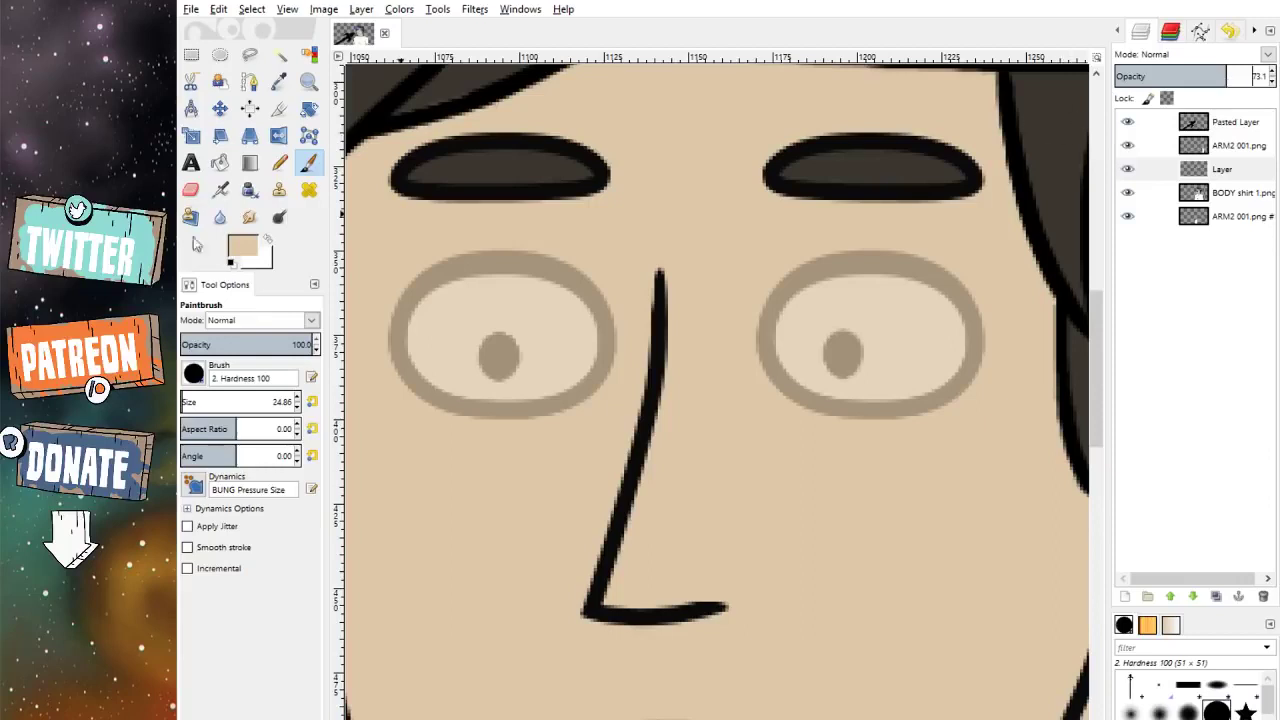
click(190, 189)
click(297, 406)
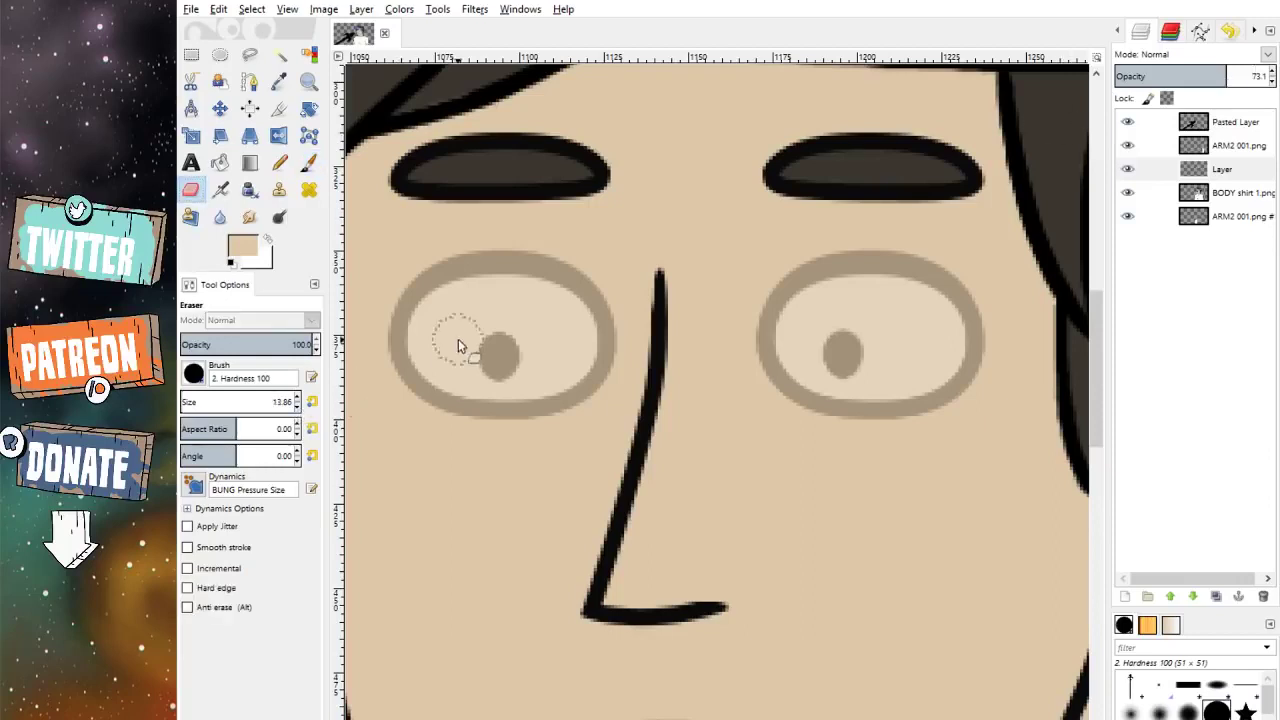
key(plus)
drag(413, 346, 661, 349)
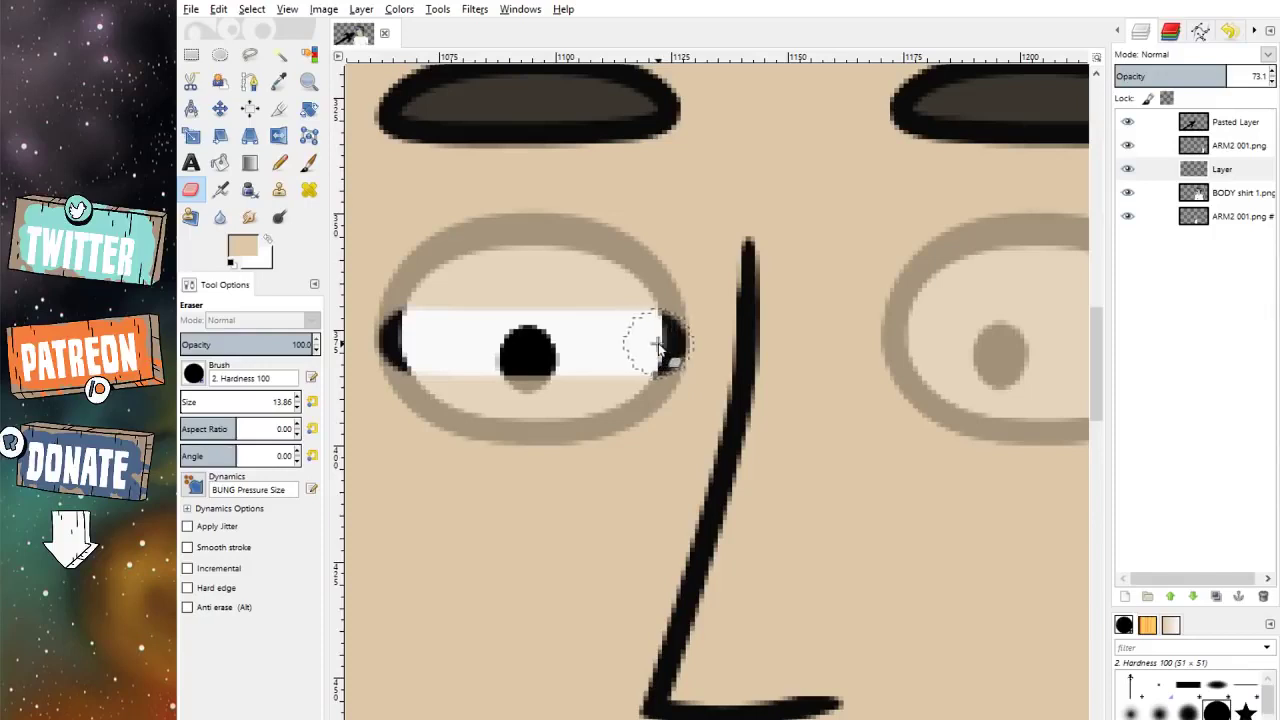
Step: Erase a matching straight horizontal strip across the right-hand eye on the skin-coloured layer
scroll(660, 346, right, 3)
click(733, 345)
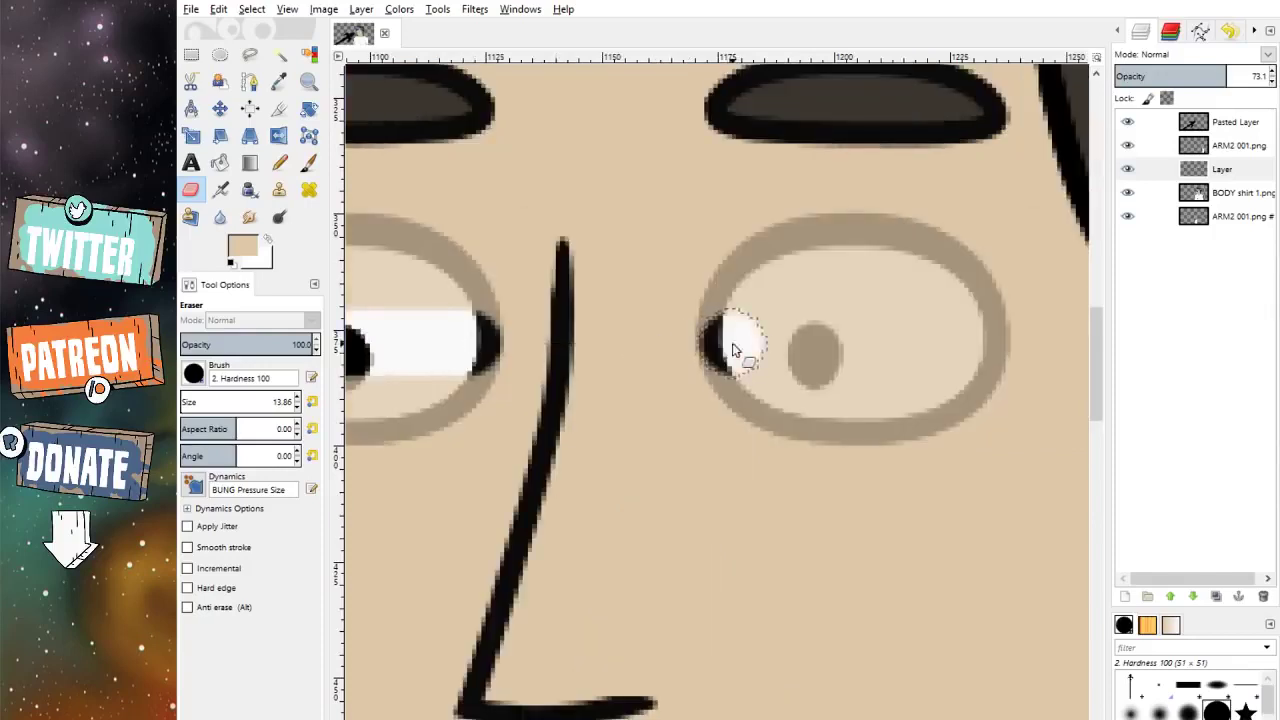
shift+click(977, 348)
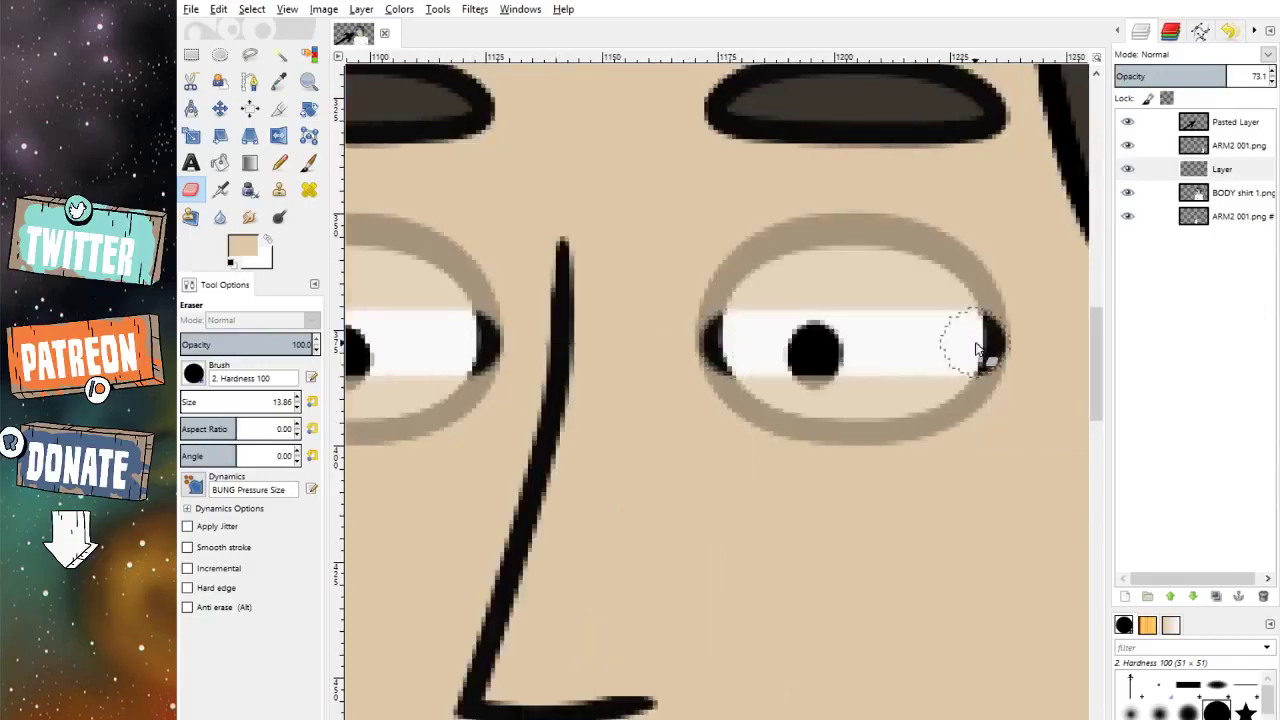
Step: Reset the foreground colour to black and draw a closed, flattened oval path around the left-hand eye's opening
scroll(803, 343, left, 3)
click(250, 81)
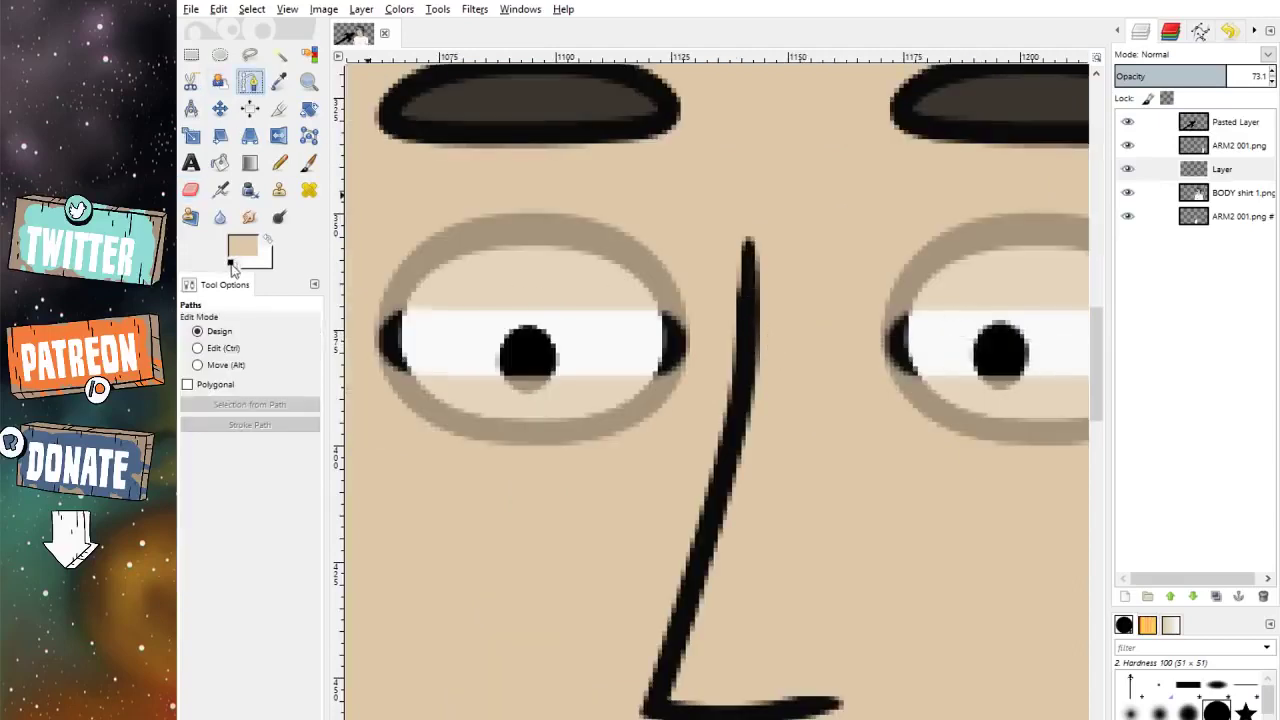
click(231, 266)
click(381, 333)
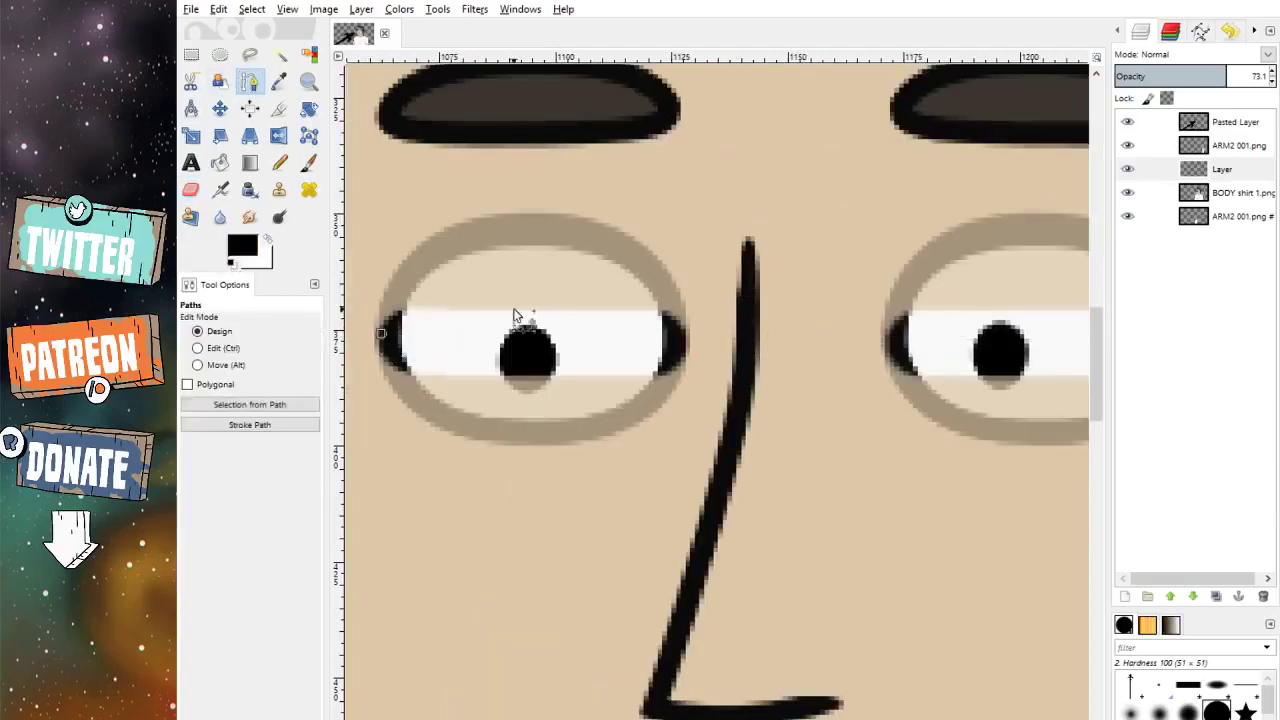
drag(527, 304, 680, 348)
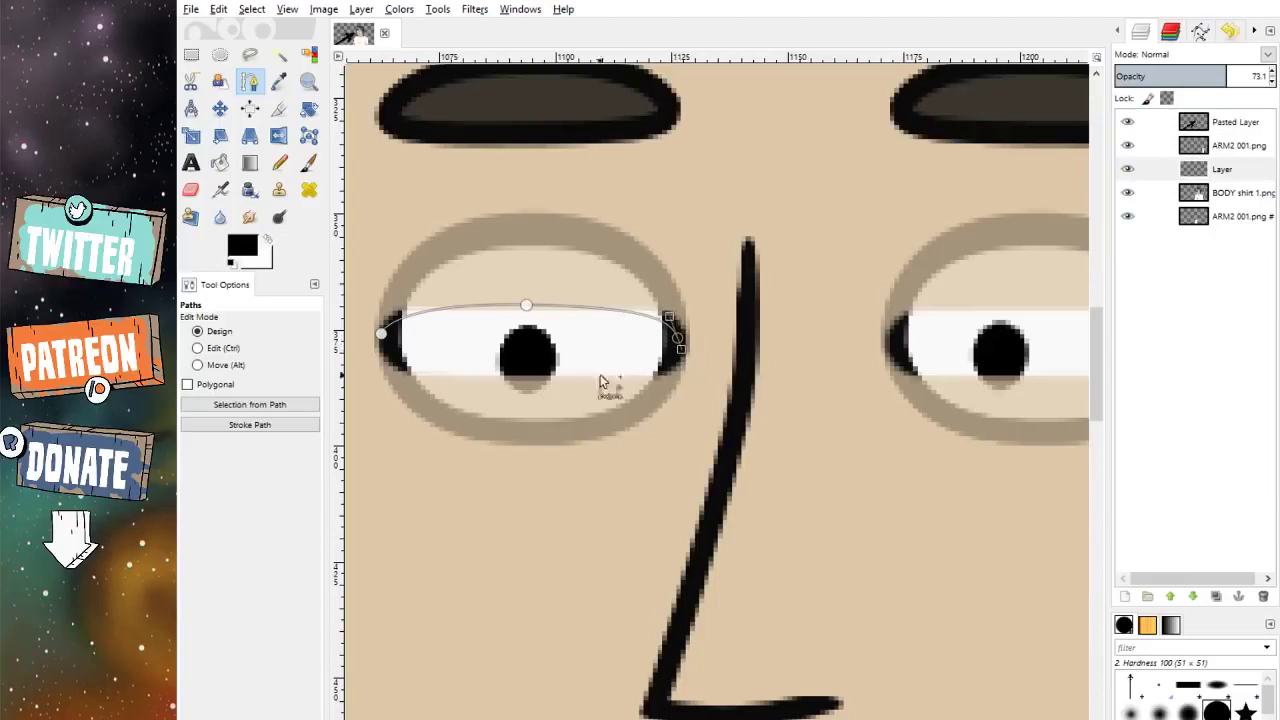
drag(526, 380, 405, 380)
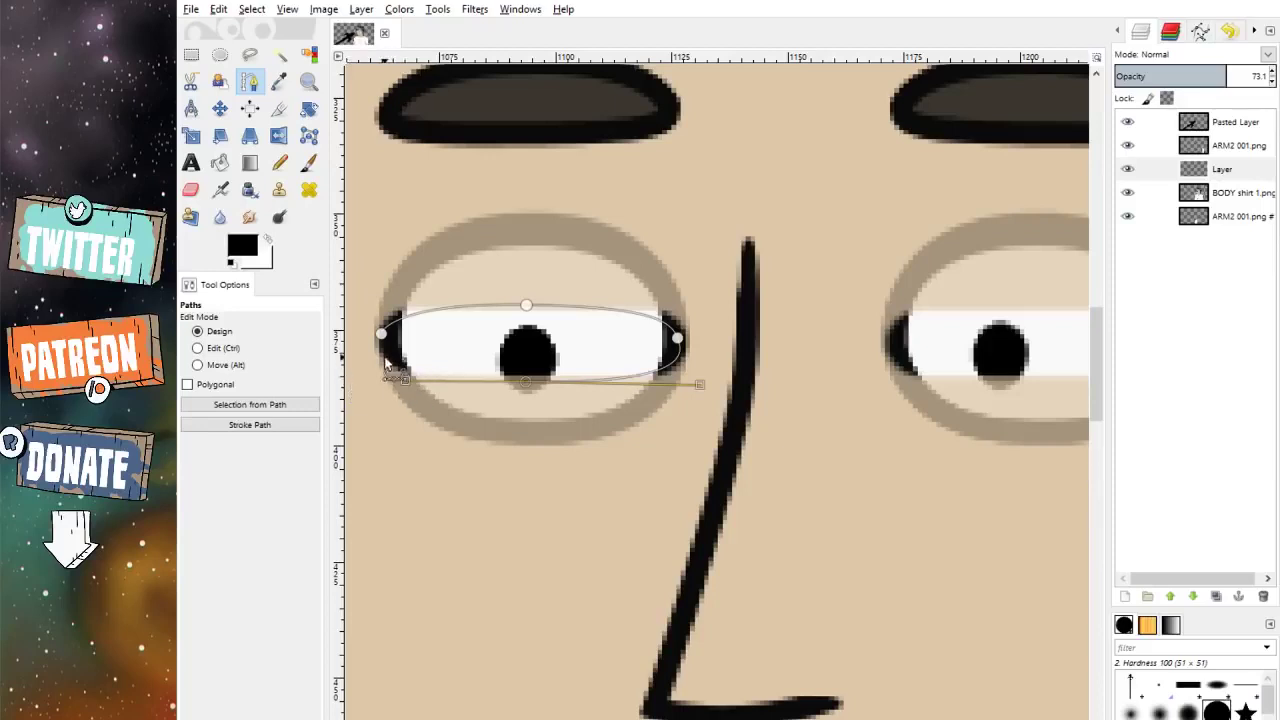
drag(381, 334, 383, 320)
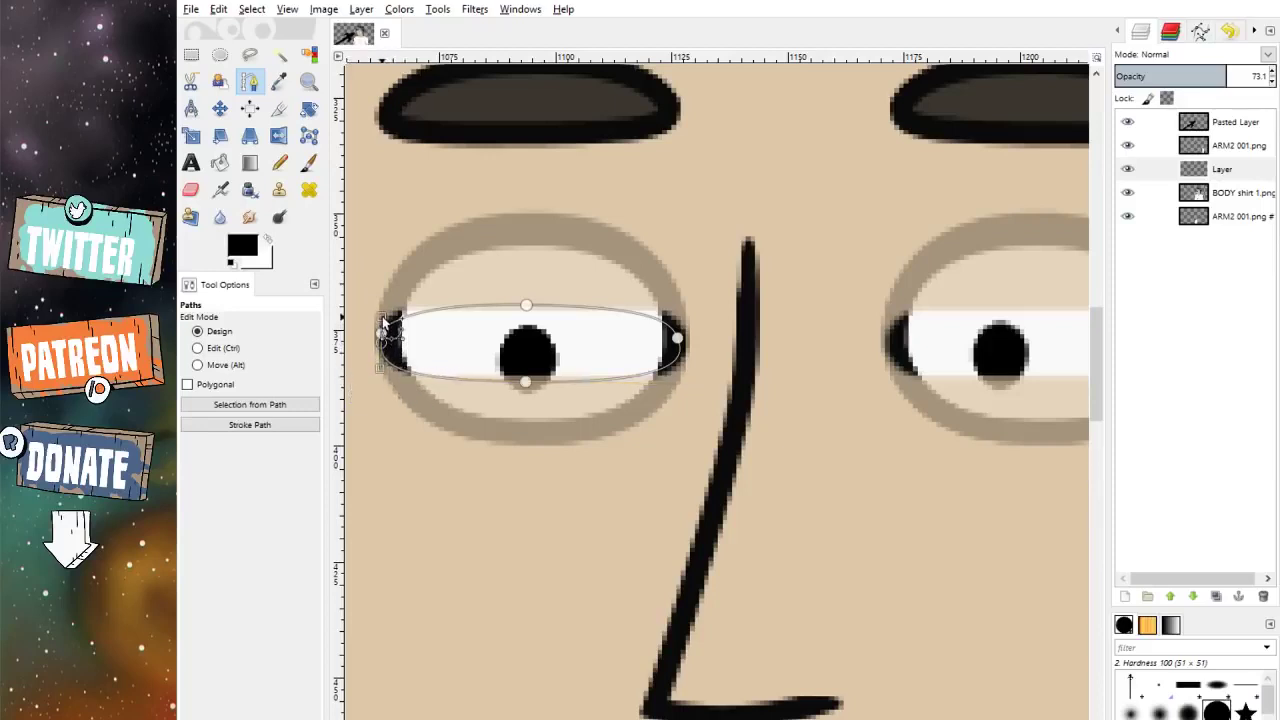
Step: Draw a closed, flattened oval path around the right-hand eye's opening, matching the one on the left-hand eye
scroll(515, 361, right, 3)
click(709, 341)
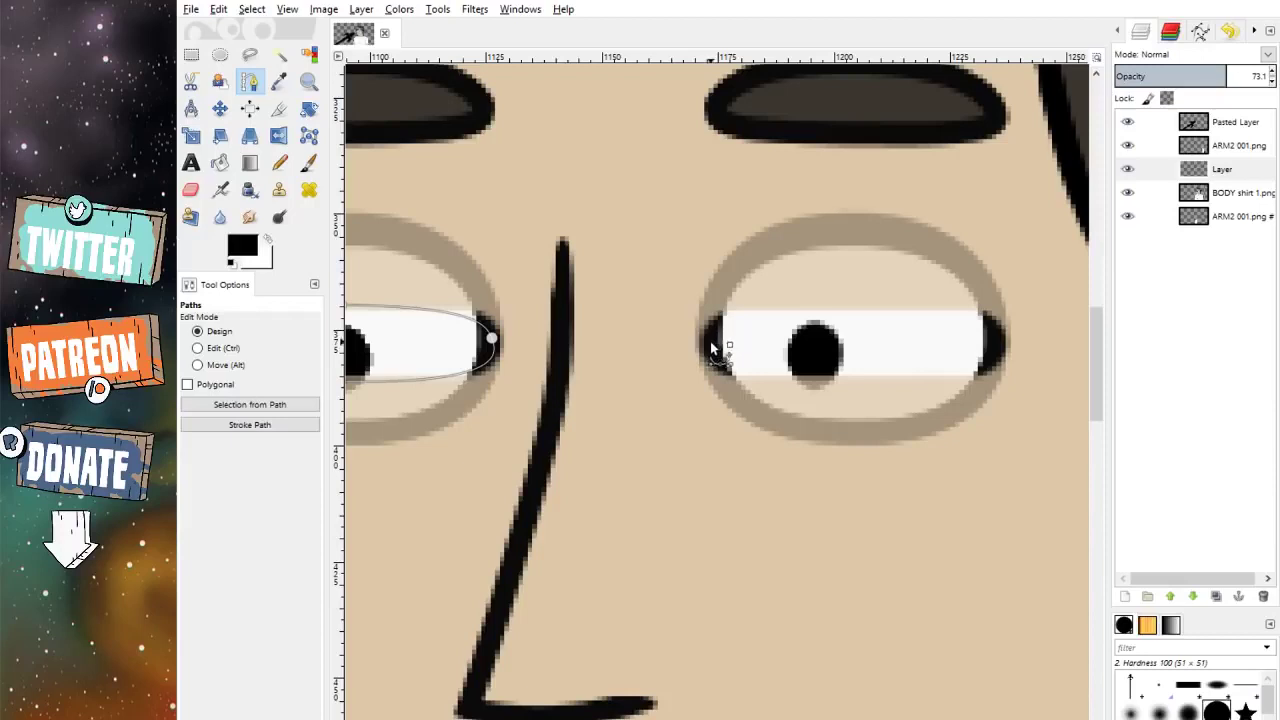
drag(852, 305, 1020, 312)
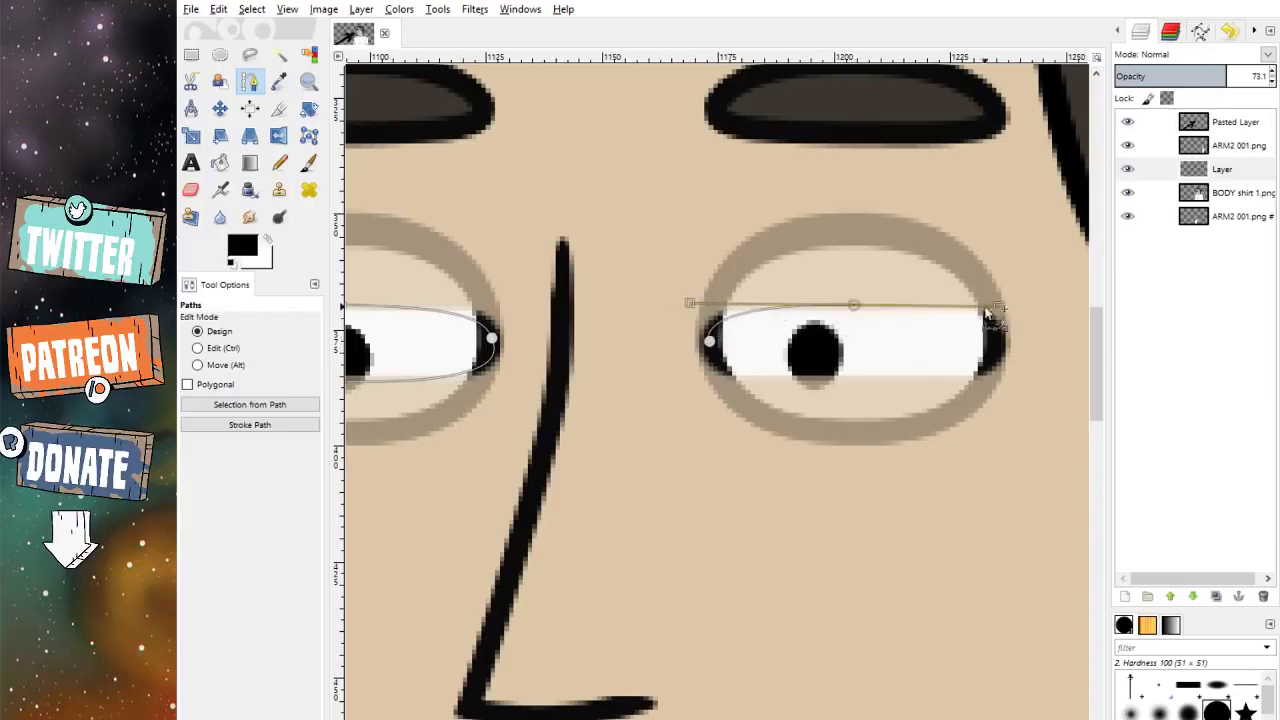
click(996, 338)
drag(998, 352, 1000, 362)
drag(857, 383, 703, 340)
scroll(720, 358, up, 2)
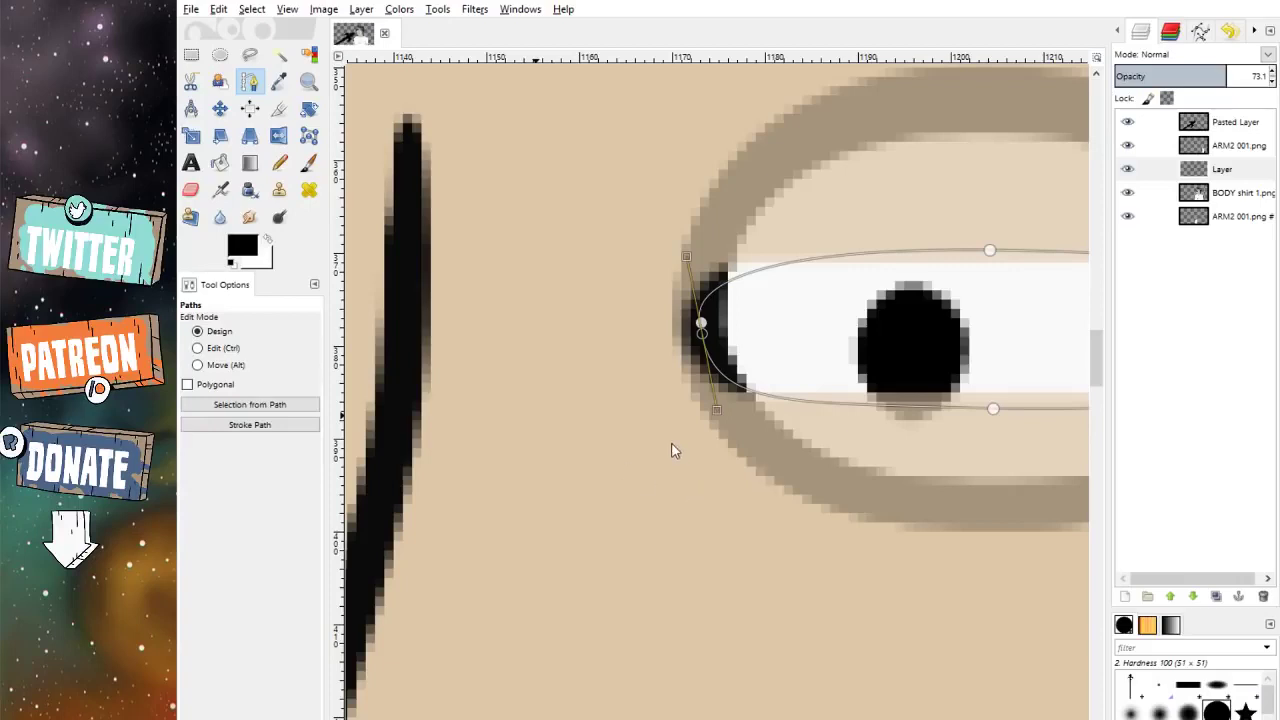
Step: Stroke both oval eye paths in black and lower the left-hand path's upper anchor slightly
key(ctrl+z)
key(ctrl+y)
key(ctrl+z)
scroll(606, 277, down, 5)
scroll(735, 275, up, 2)
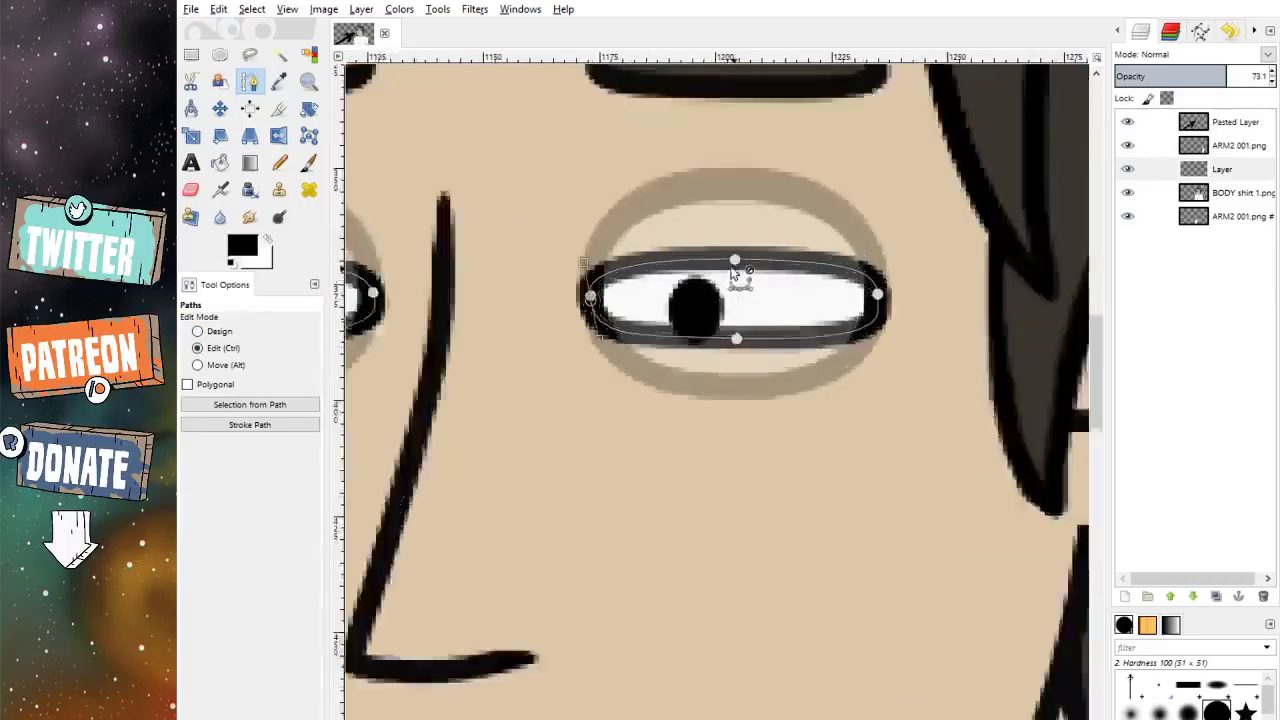
scroll(737, 270, up, 1)
scroll(621, 280, left, 4)
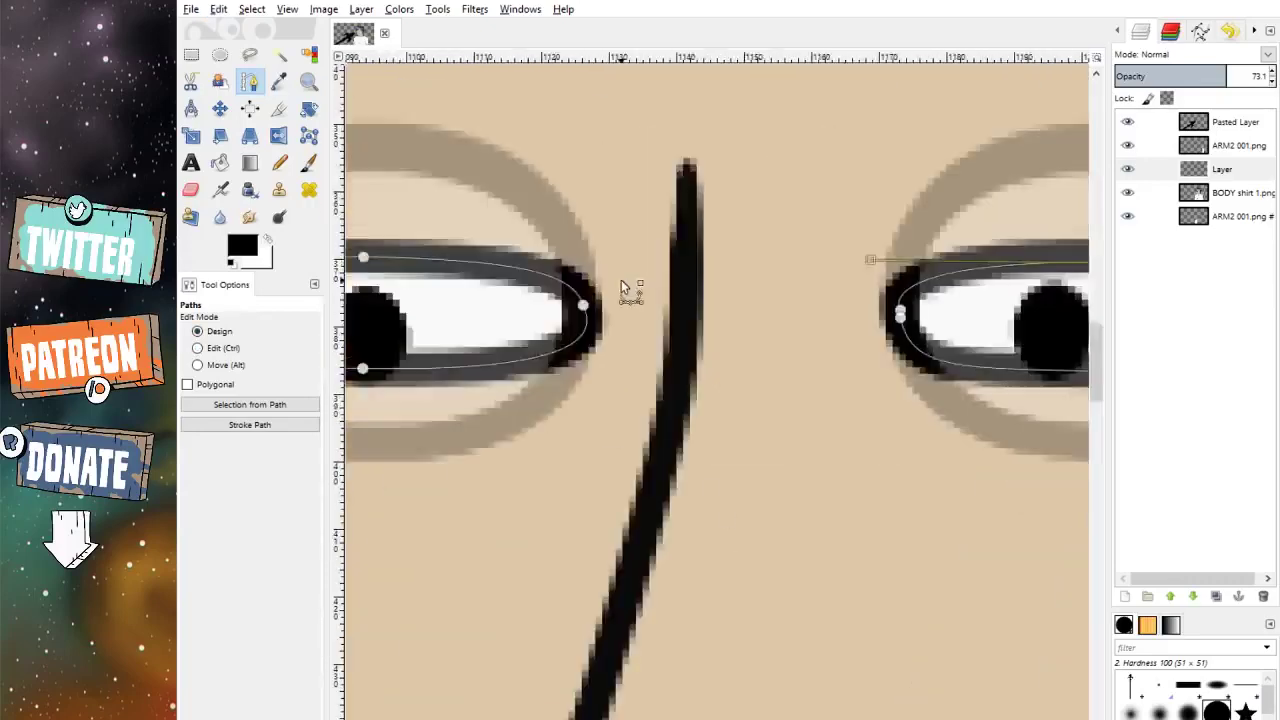
scroll(621, 280, left, 3)
click(555, 264)
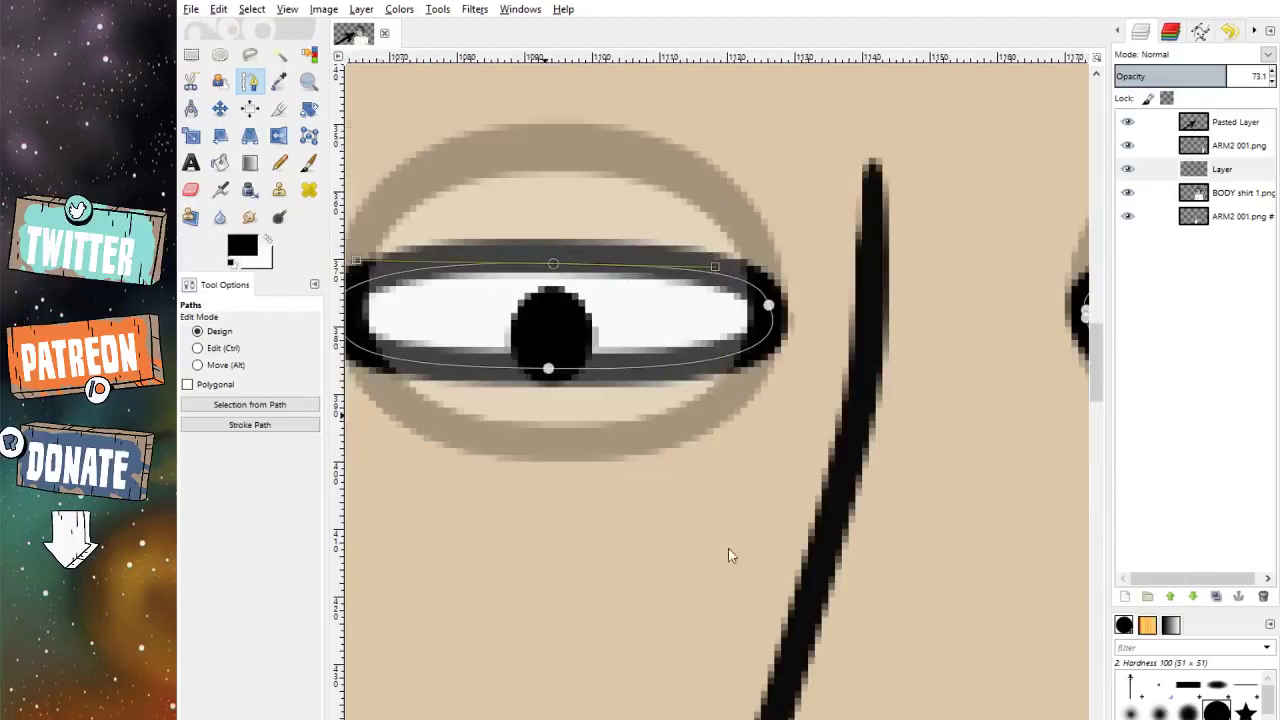
Step: Set the opacity of the eyelid layer to 100
click(220, 108)
scroll(580, 260, down, 2)
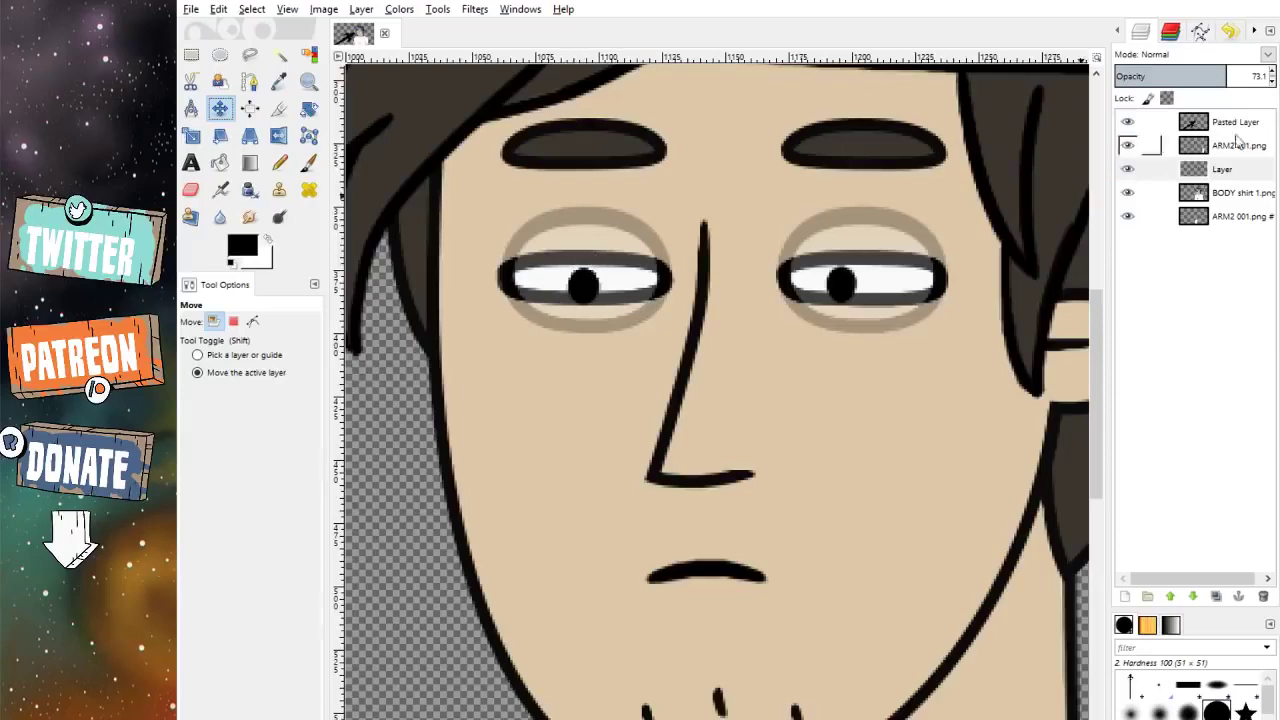
key(ctrl+z)
scroll(686, 368, down, 4)
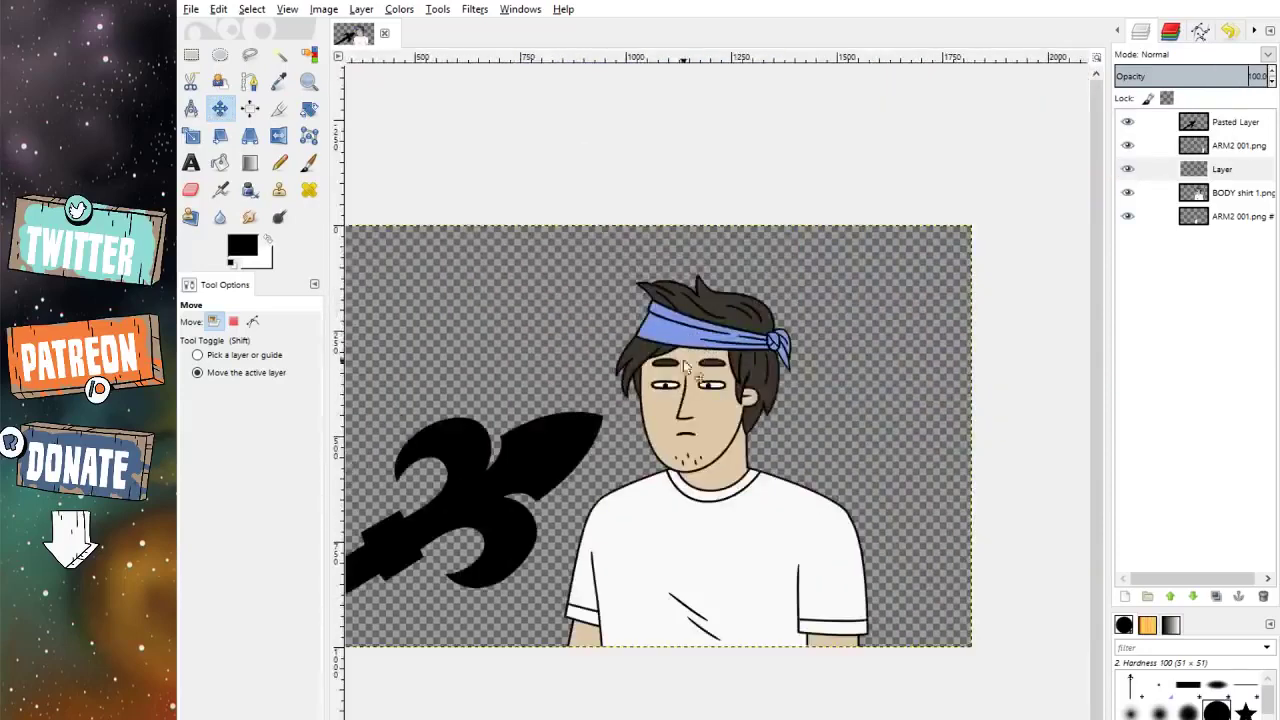
scroll(714, 514, up, 2)
Step: Rotate the upper ARM2 001.png layer slightly and nudge it to line up with the shirt's right-hand shoulder outline
click(1217, 148)
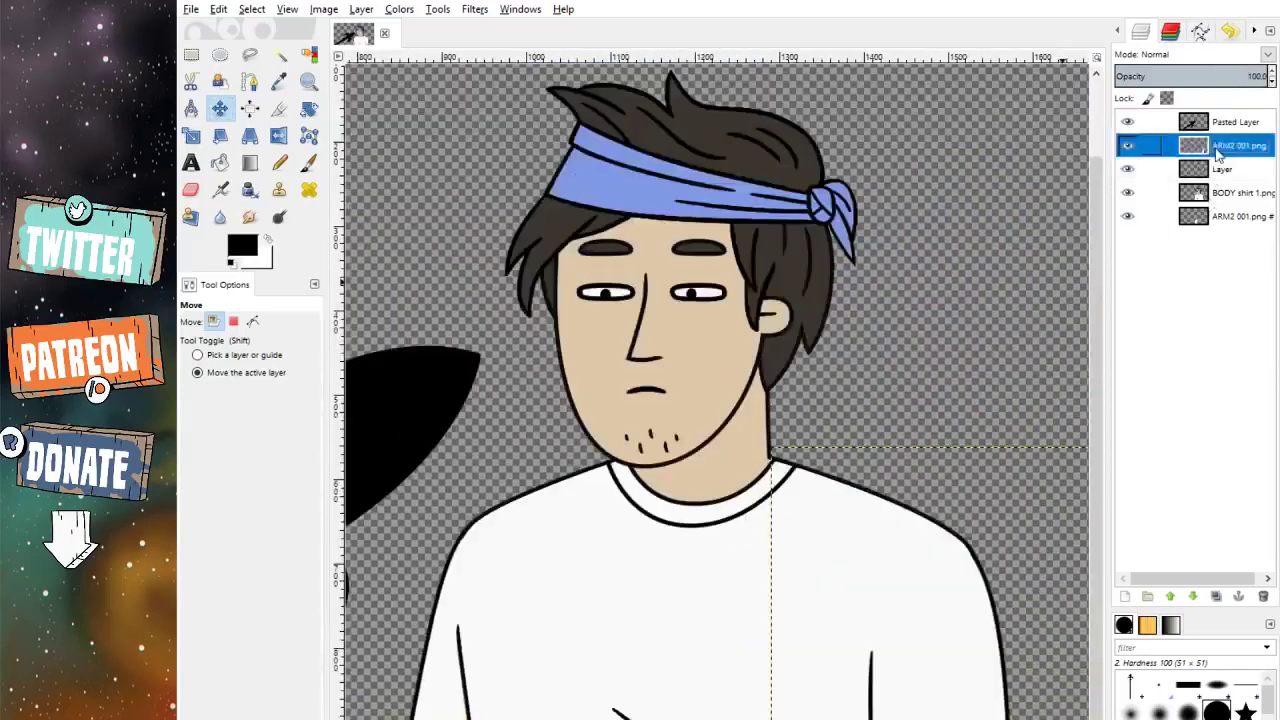
click(309, 108)
scroll(810, 490, right, 3)
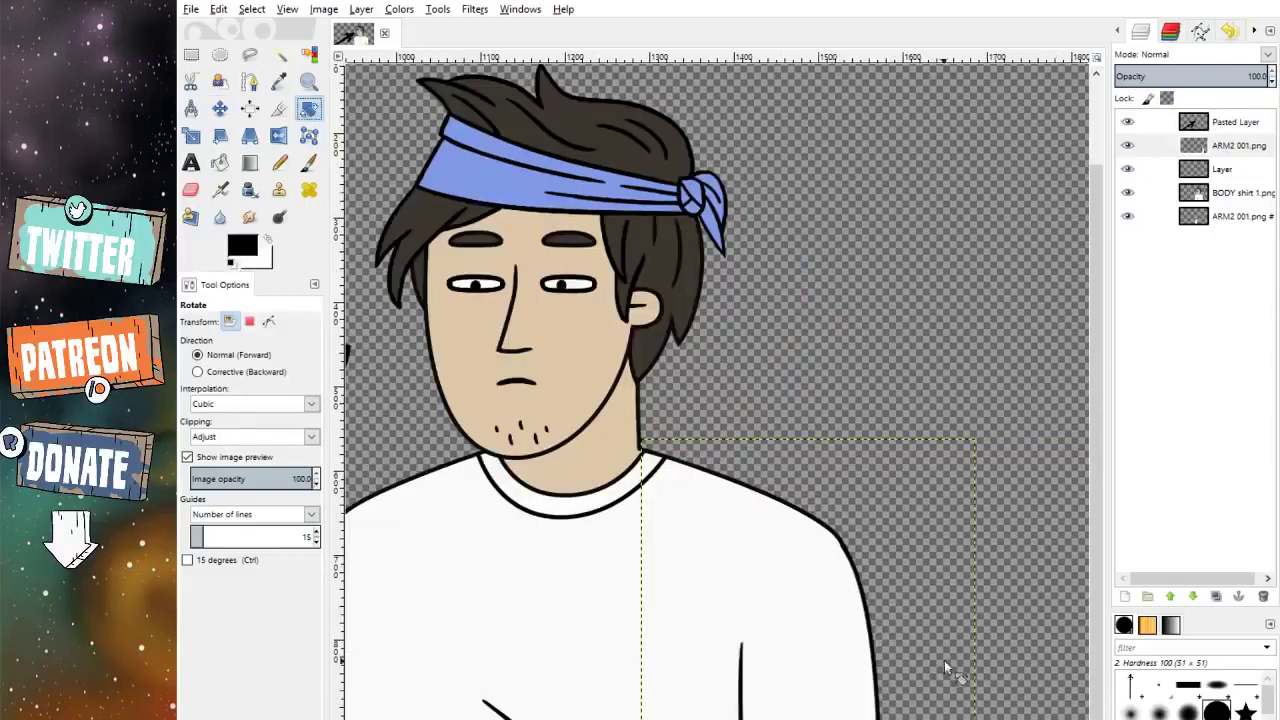
scroll(944, 667, up, 1)
click(812, 575)
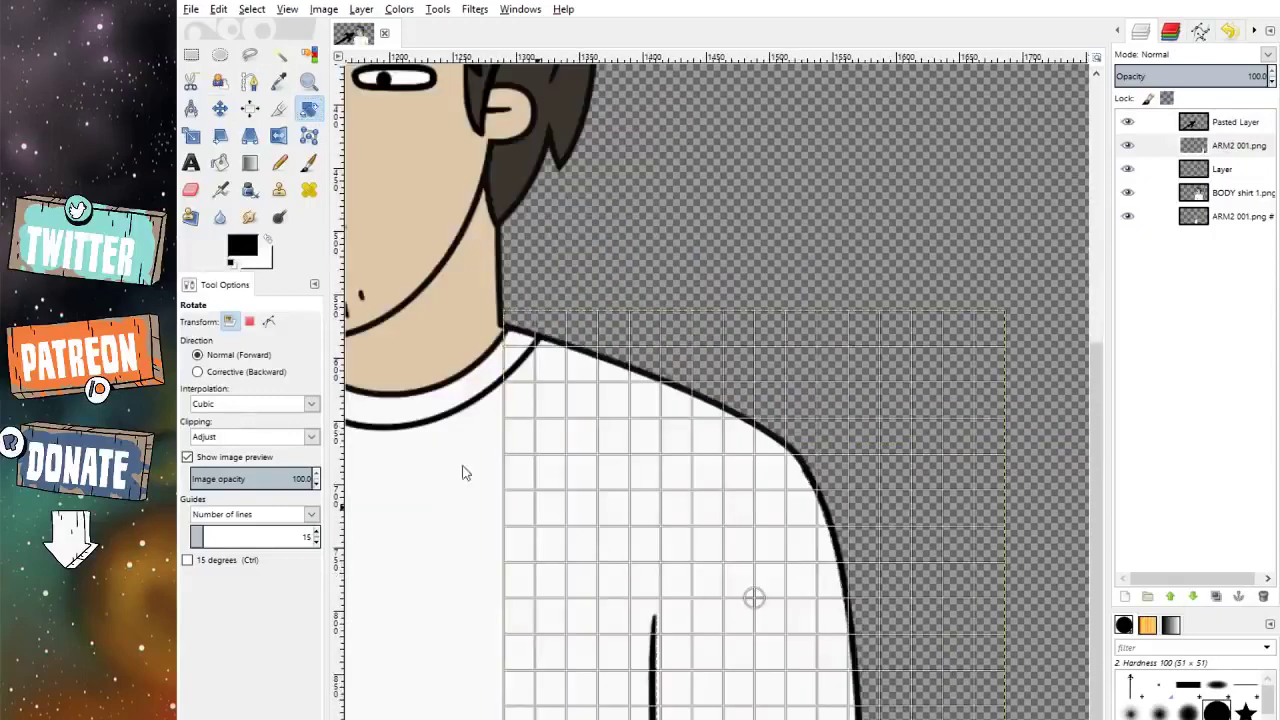
key(Escape)
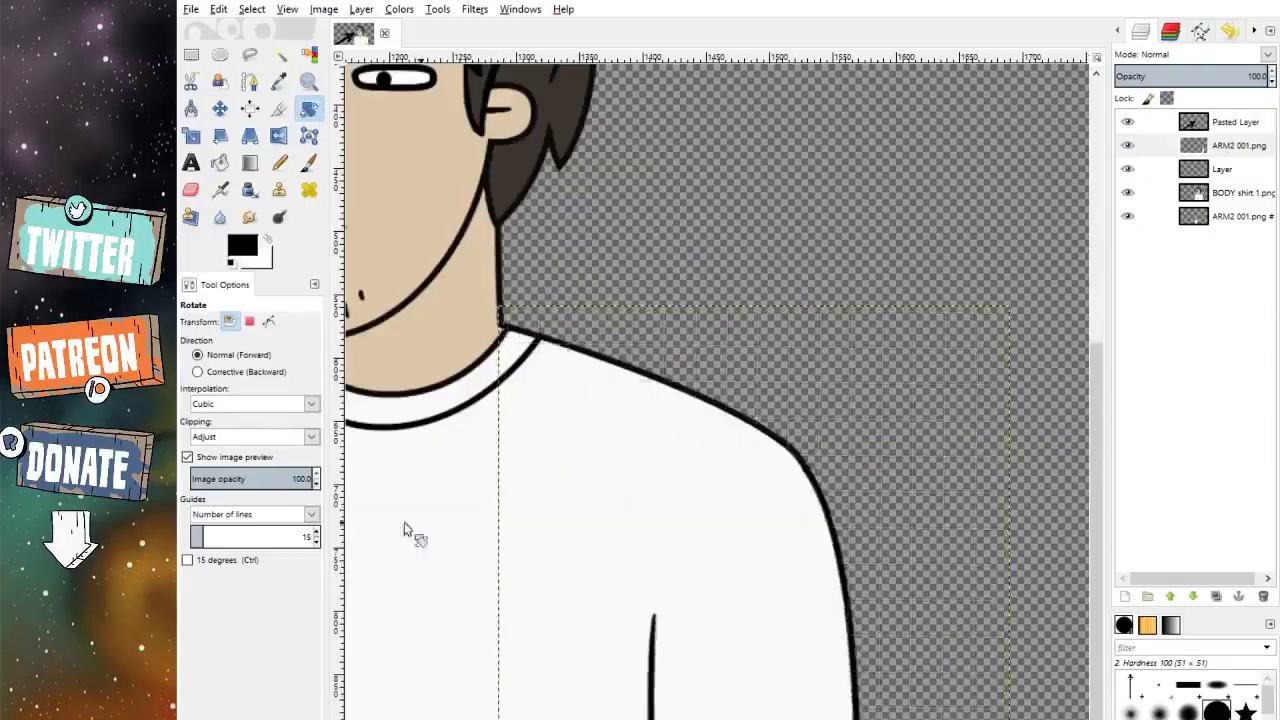
click(220, 108)
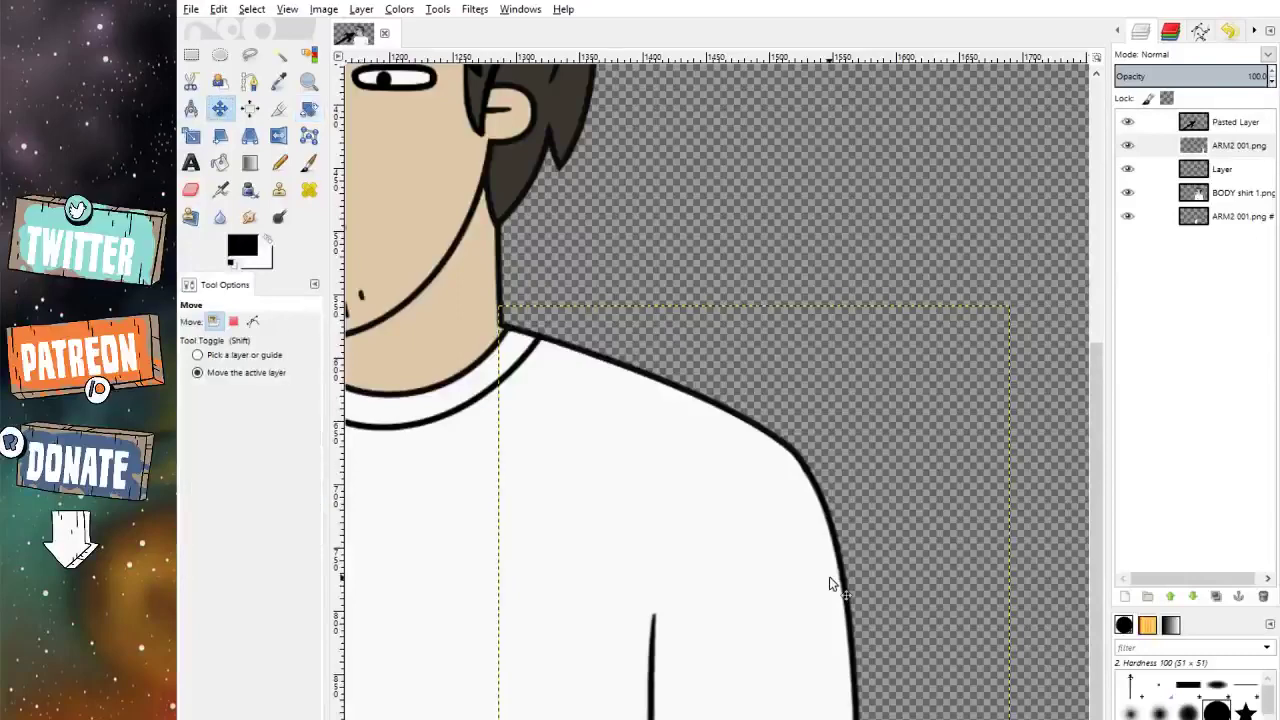
drag(829, 584, 827, 584)
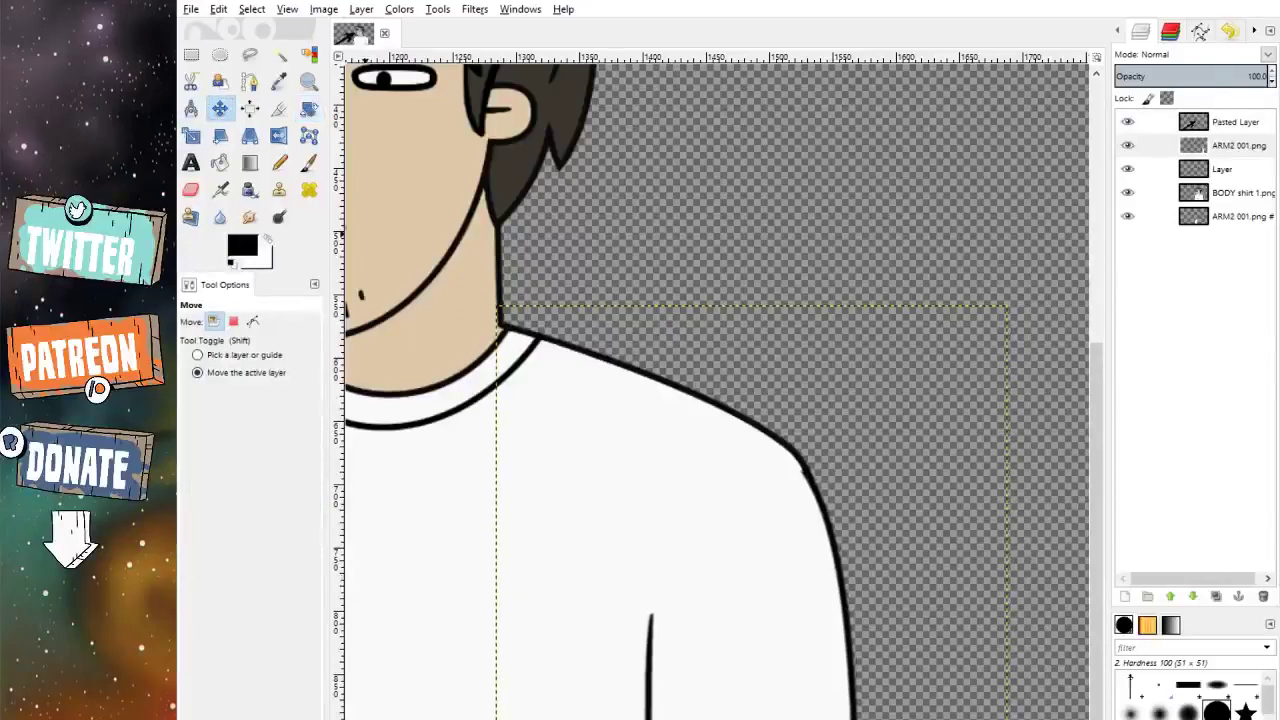
Step: Erase the stray edge where the upper ARM2 001.png layer meets the shoulder outline, using a 13.86 hard eraser
click(191, 191)
ctrl+scroll(776, 452, up, 3)
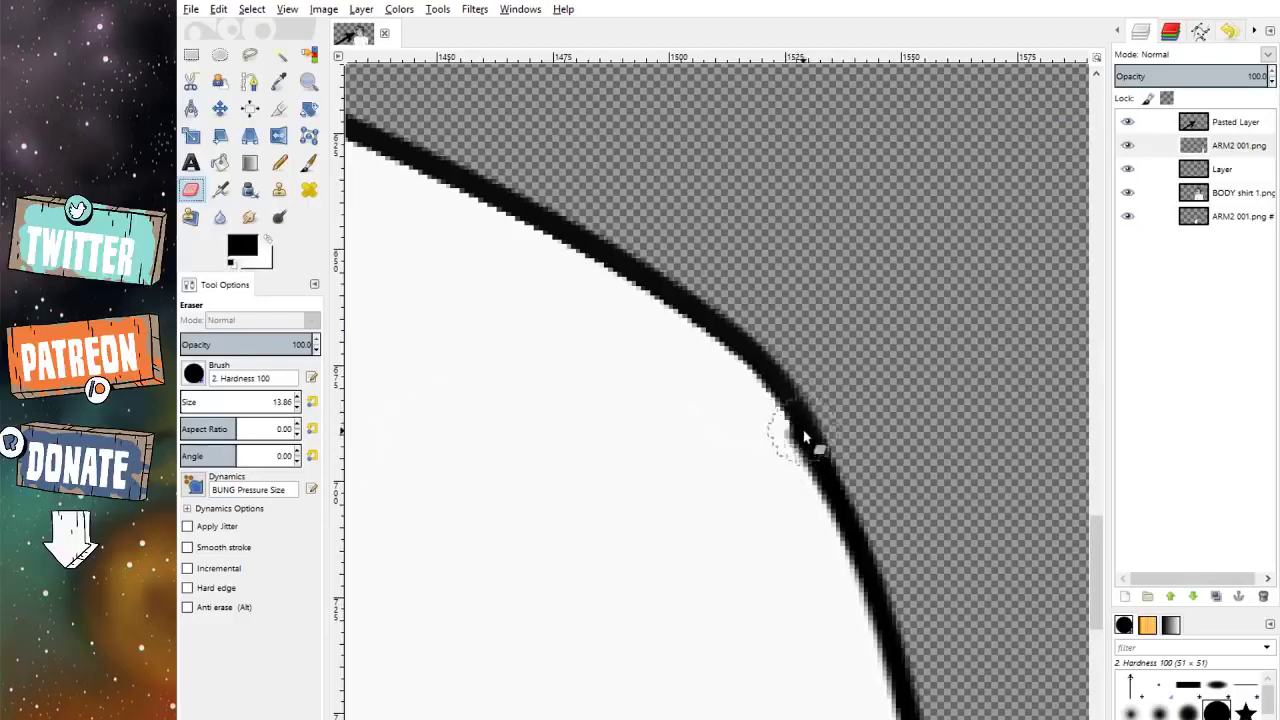
ctrl+scroll(815, 453, down, 4)
Step: Rotate the bottom ARM2 001.png layer slightly and nudge it into line with the left-hand shoulder
key(shift+r)
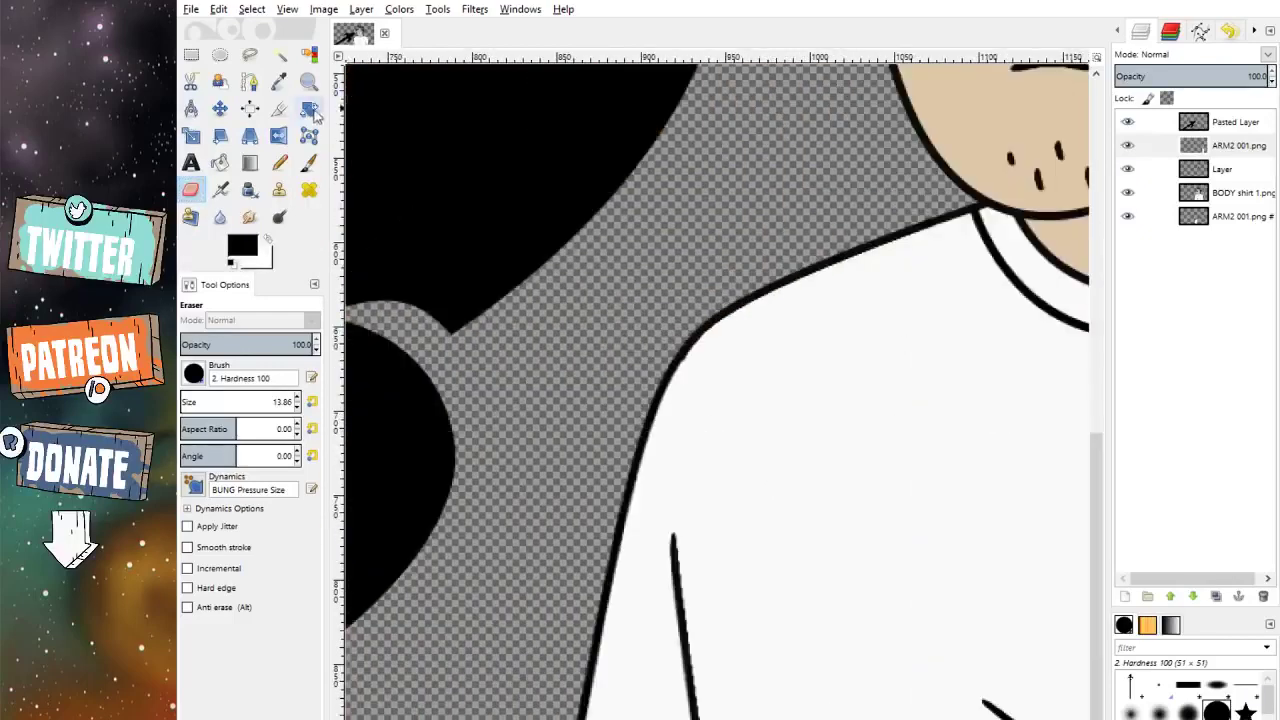
click(1235, 216)
click(480, 442)
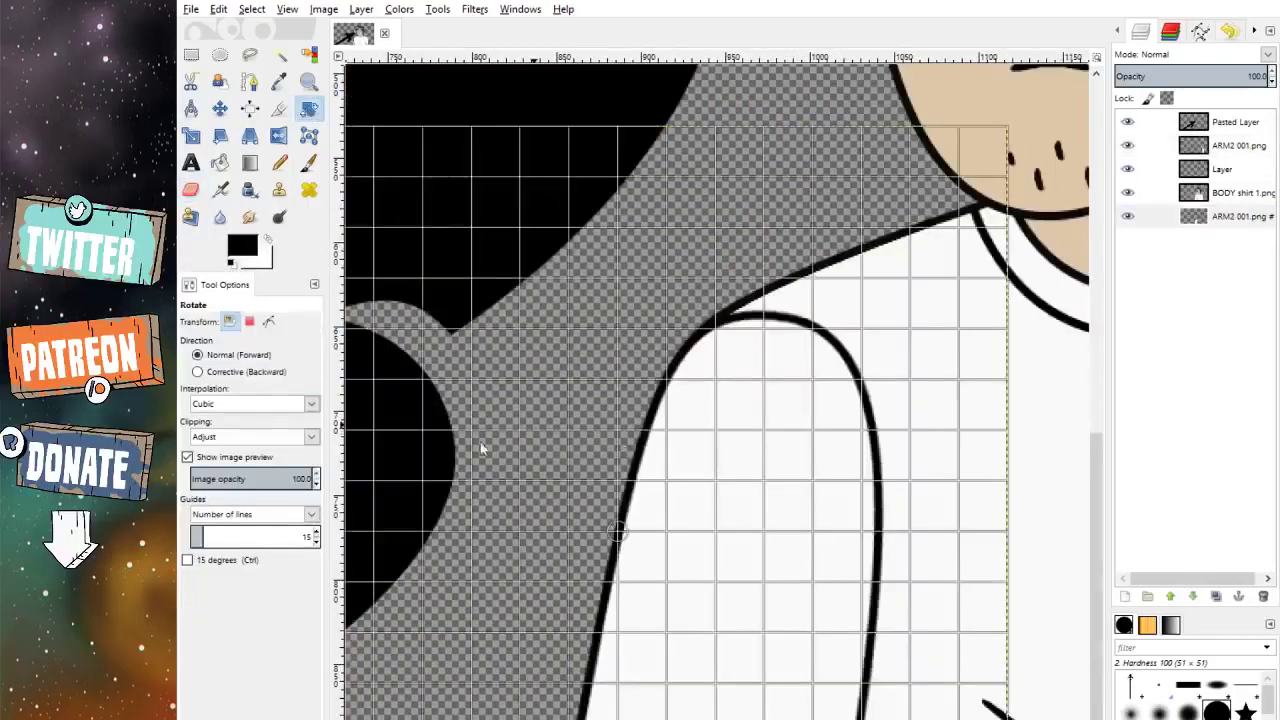
drag(480, 442, 417, 481)
key(Return)
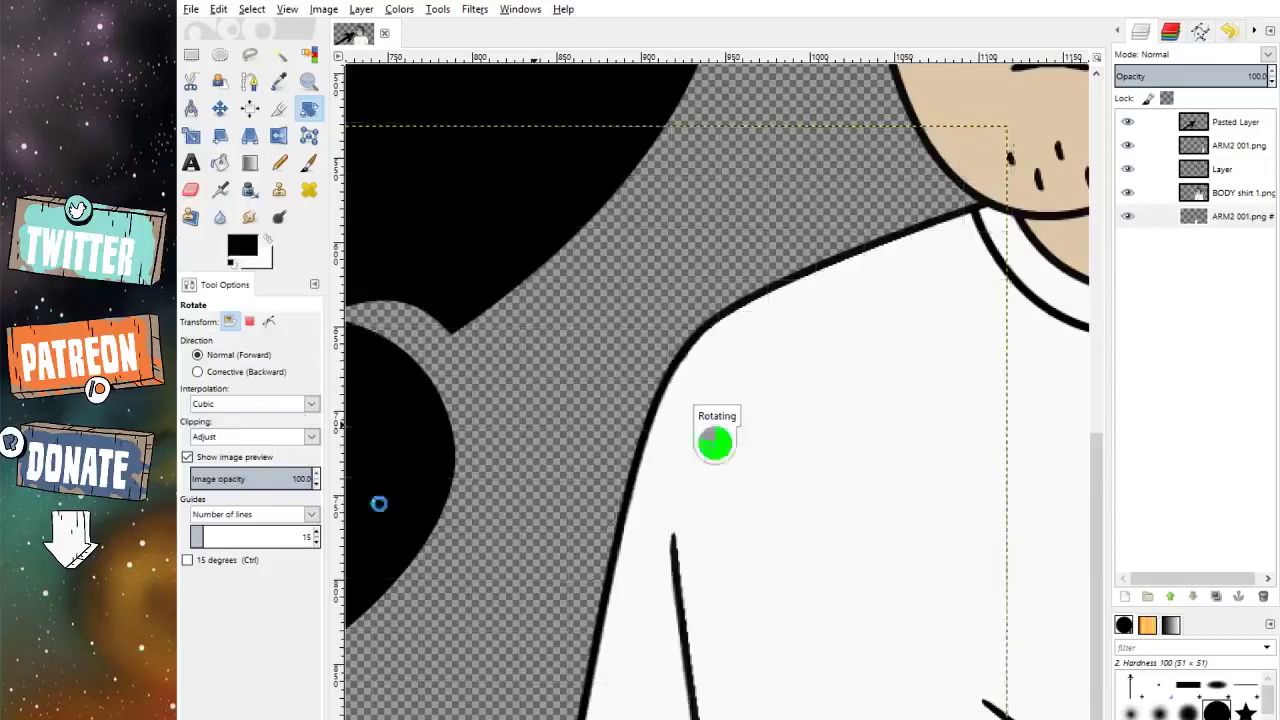
click(220, 108)
drag(777, 381, 782, 385)
Step: Rotate the imported HAND016.png fist so its knuckles point up and its wrist faces diagonally downward
scroll(778, 372, down, 3)
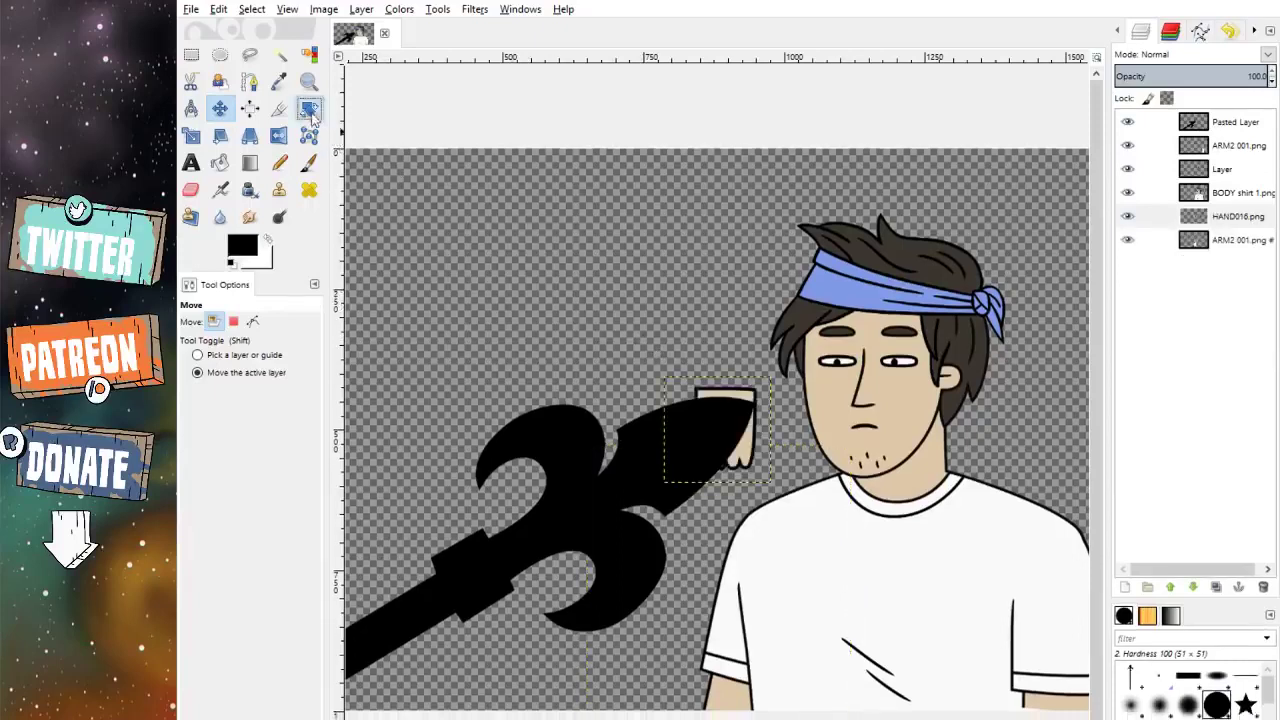
click(309, 108)
click(705, 475)
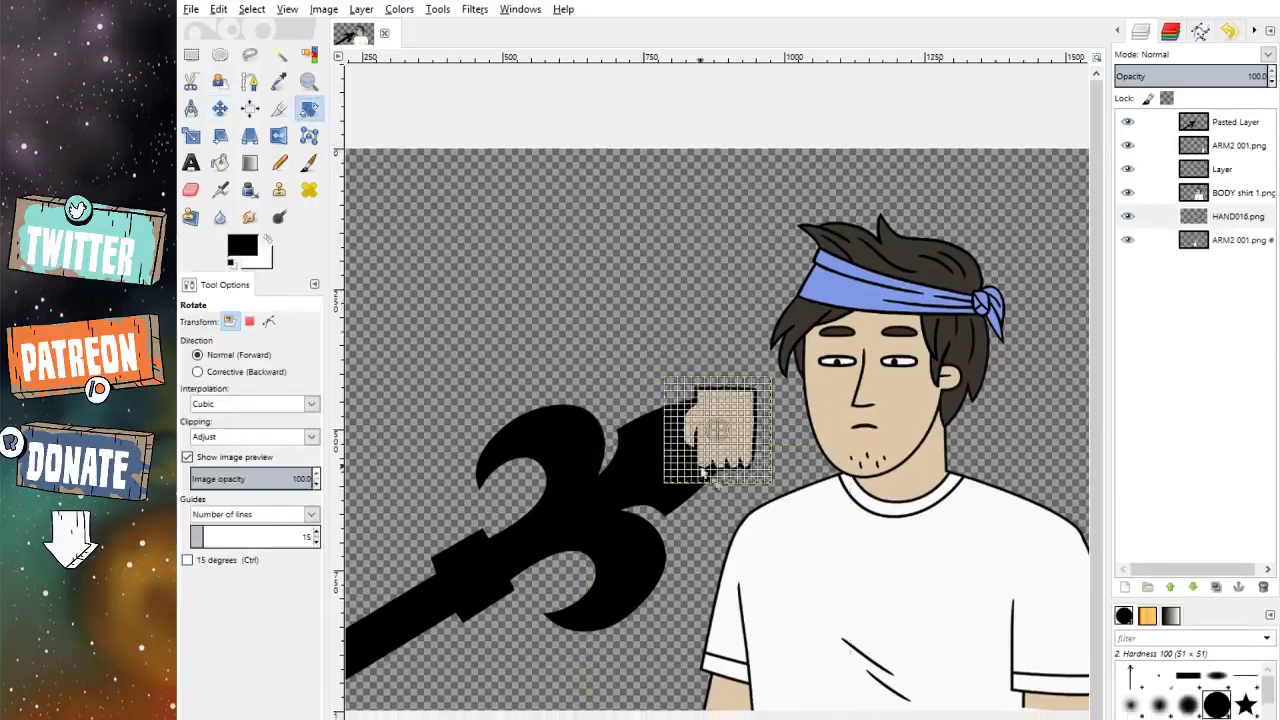
drag(486, 480, 400, 537)
key(Return)
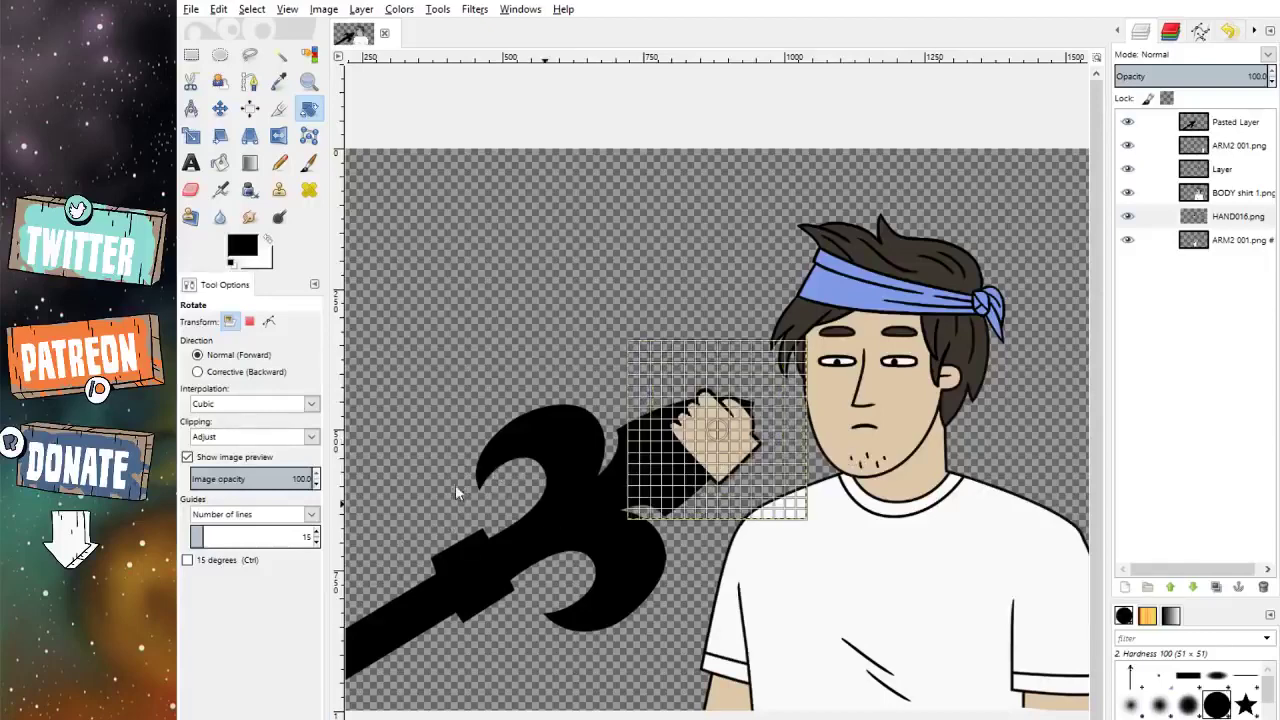
drag(450, 492, 373, 475)
drag(399, 538, 595, 448)
key(Return)
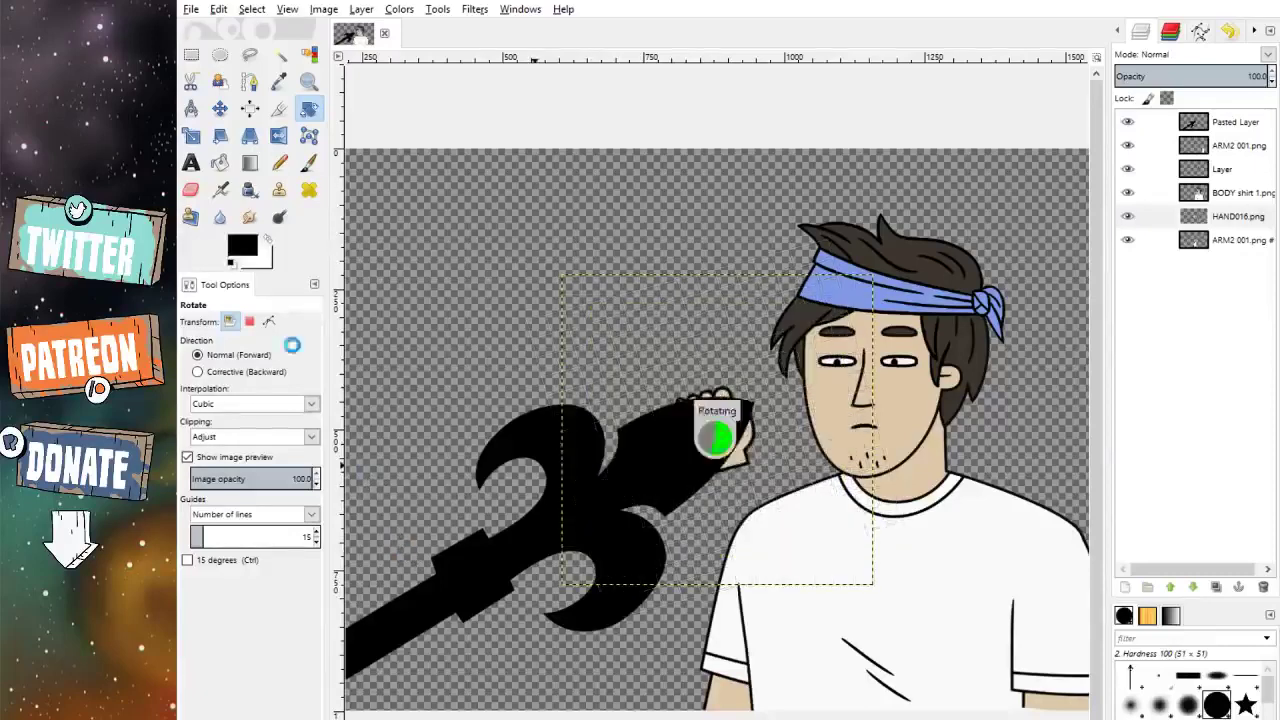
Step: Move the HAND016.png fist onto the chest and reorder its layer above the upper ARM2 001.png layer
key(m)
drag(808, 480, 866, 641)
click(1248, 216)
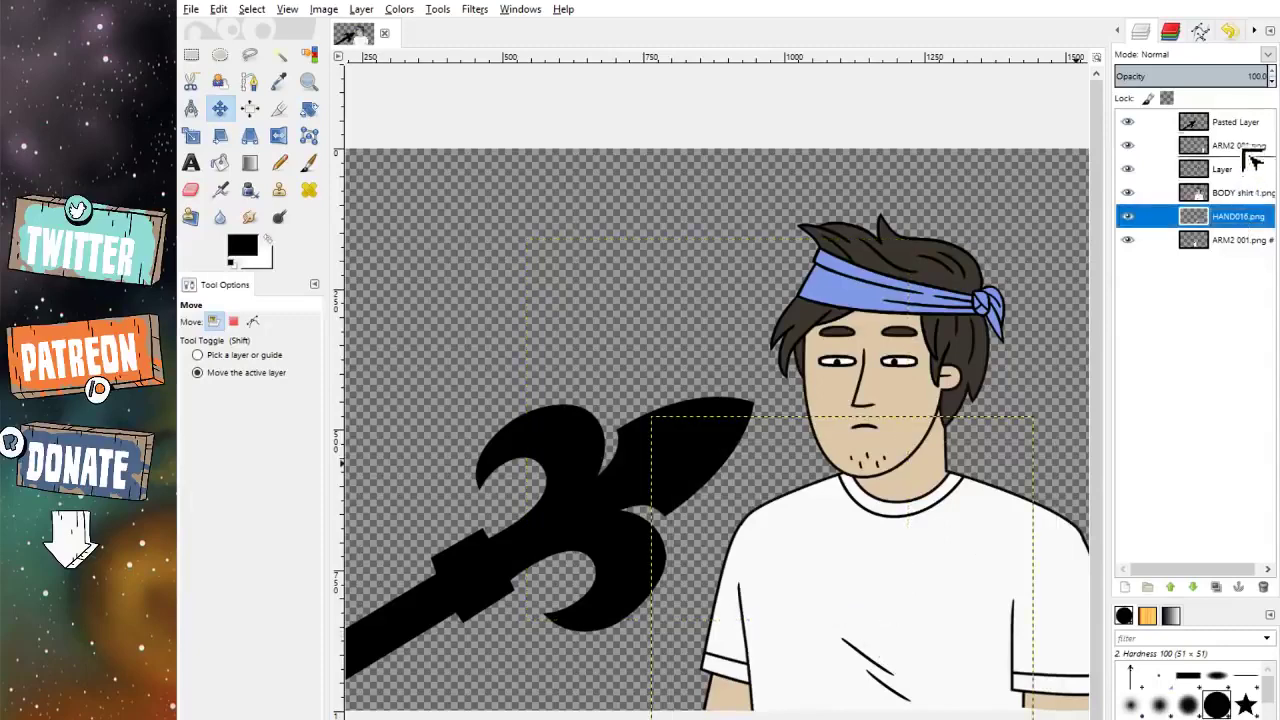
drag(1252, 146, 1250, 145)
scroll(967, 675, up, 3)
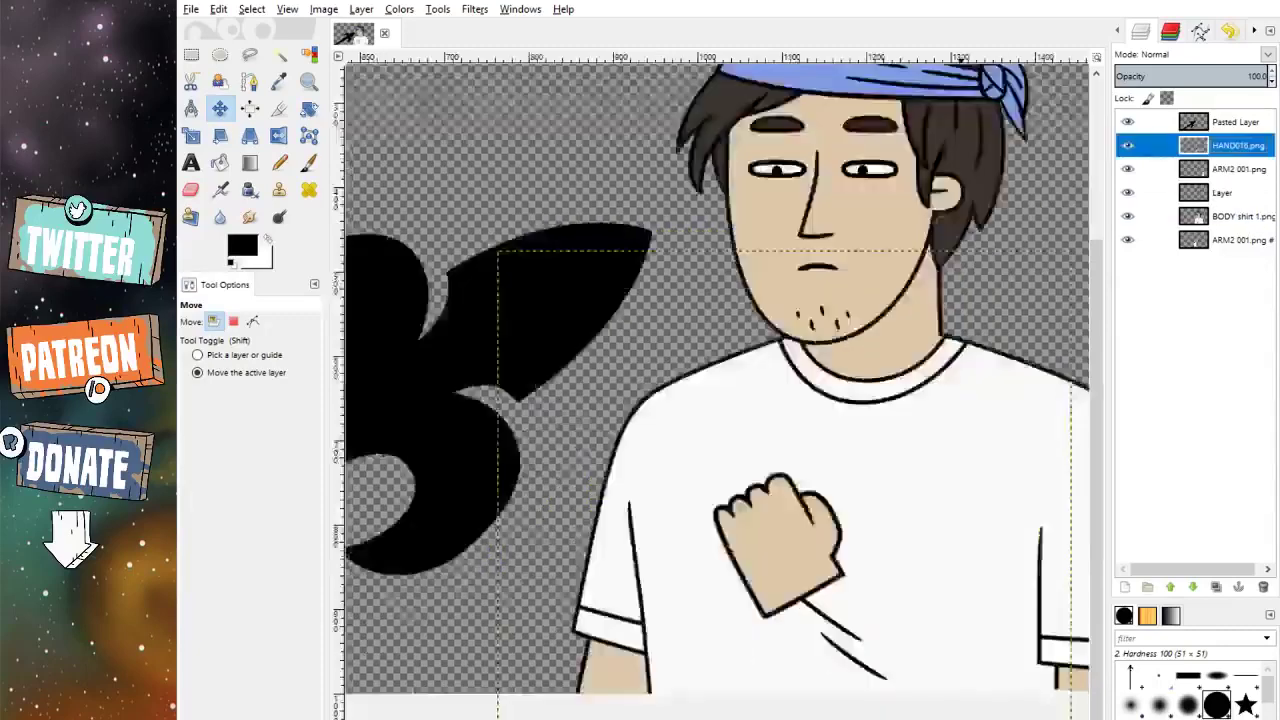
Step: Sample the hand's skin colour and paint straight 13.86 forearm edges from both wrist corners past the canvas bottom
click(280, 82)
click(692, 388)
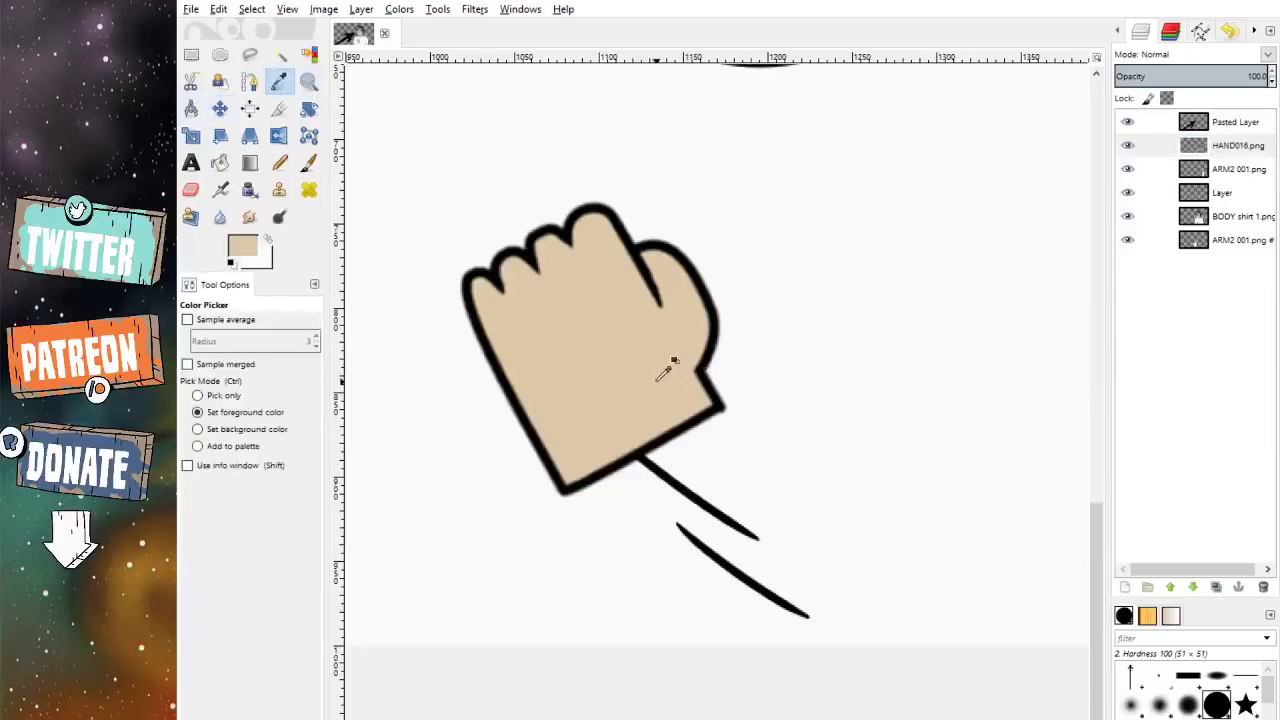
click(308, 162)
scroll(725, 428, up, 3)
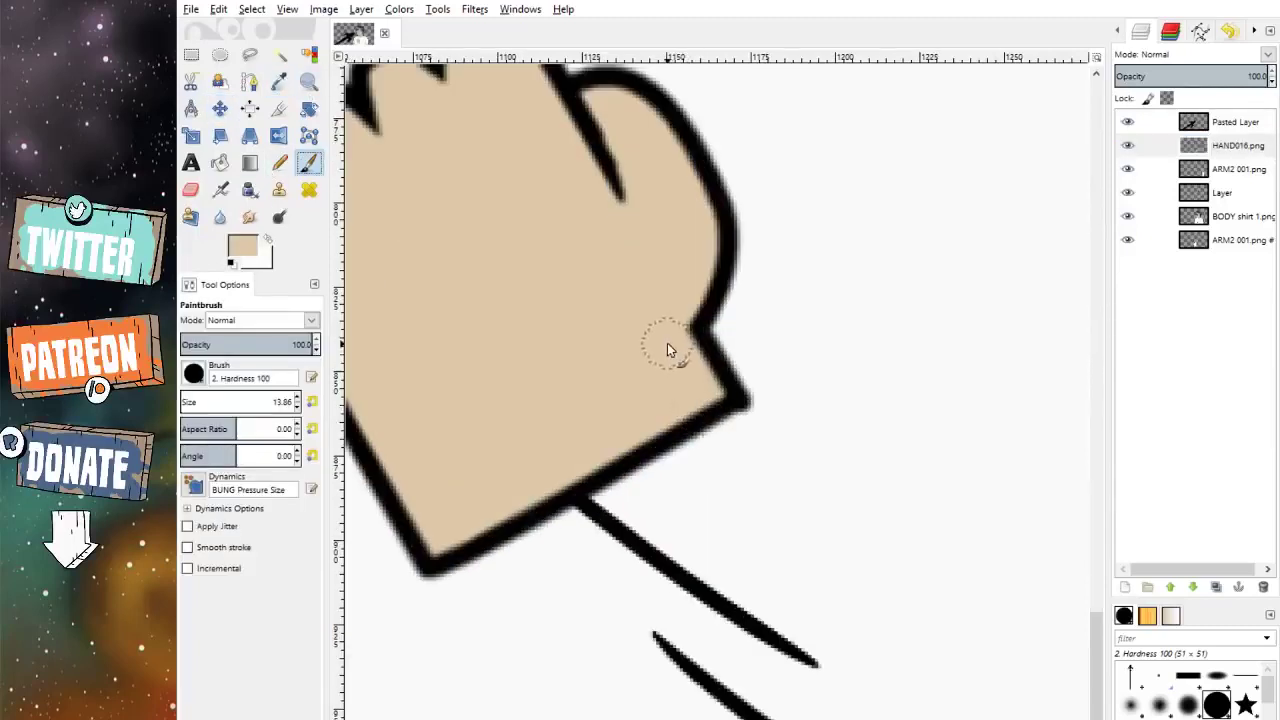
scroll(668, 351, down, 4)
shift+click(872, 617)
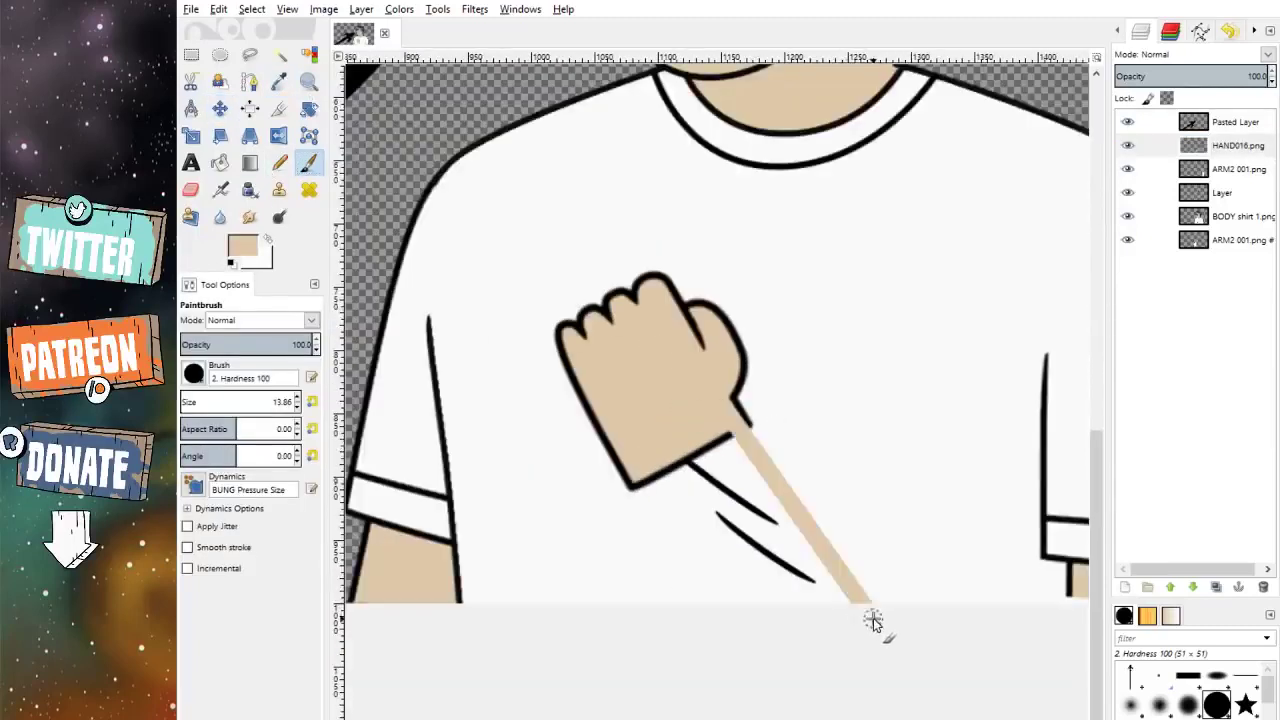
scroll(740, 625, up, 2)
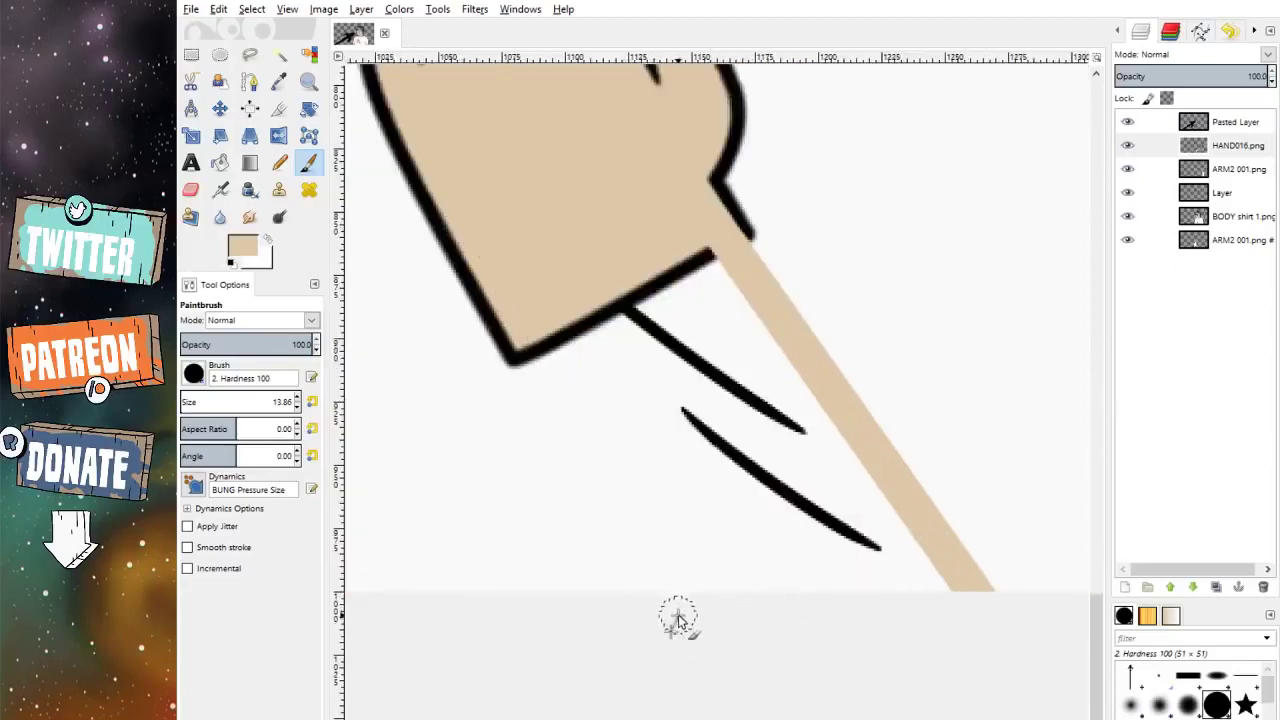
shift+click(453, 189)
Step: Paint over the black wrist line in skin colour and fill the forearm between its two edges
click(560, 343)
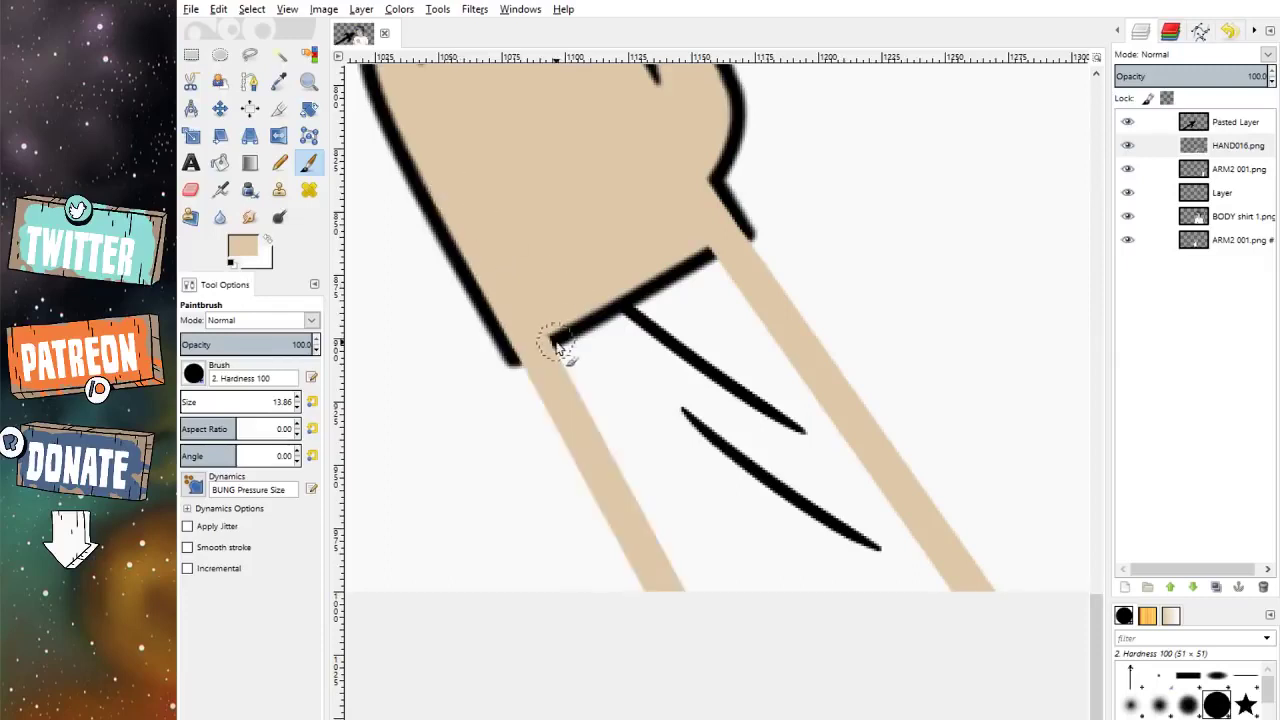
shift+click(728, 254)
click(220, 163)
click(686, 386)
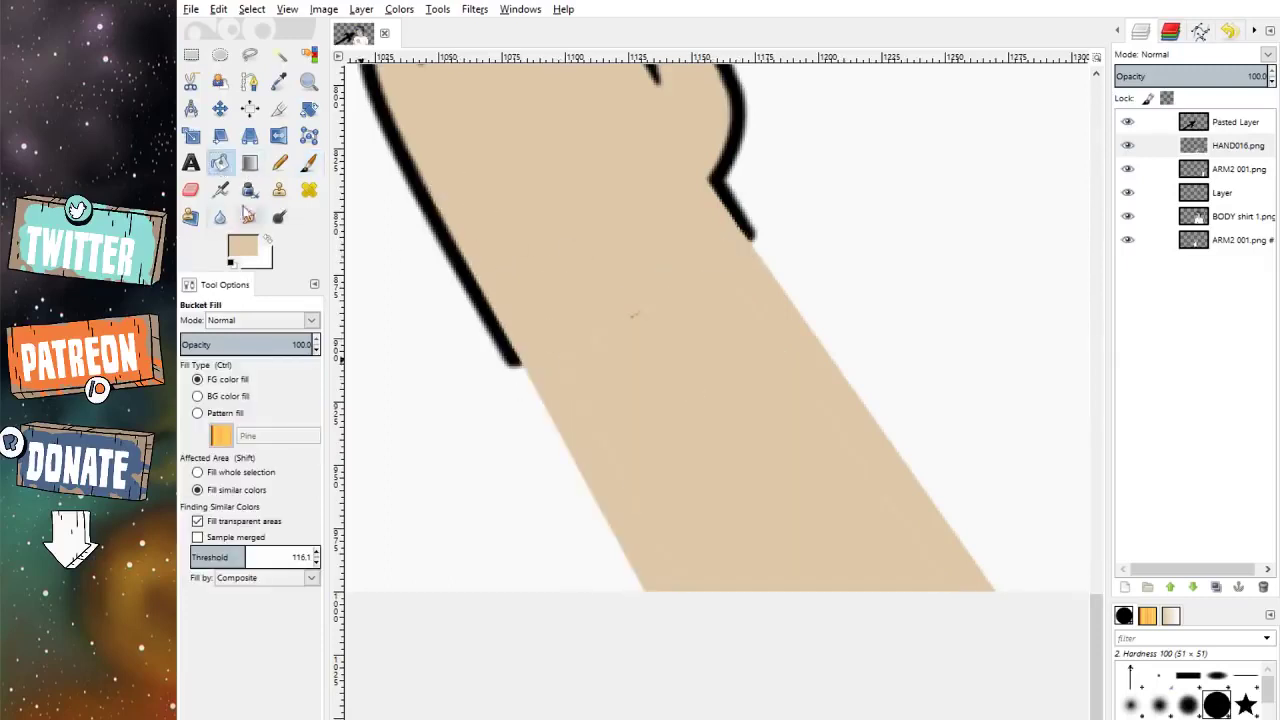
Step: Paint over the leftover seams inside the forearm with the skin-coloured brush
key(p)
click(562, 363)
click(714, 634)
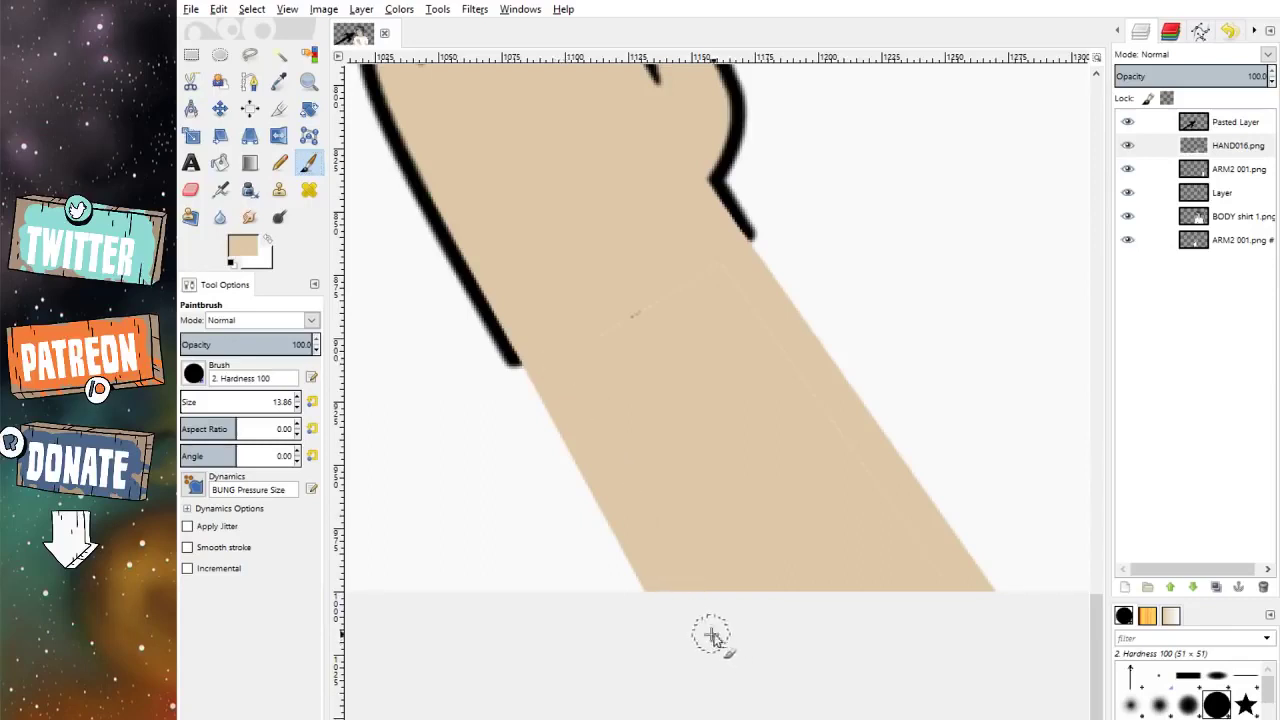
shift+click(965, 607)
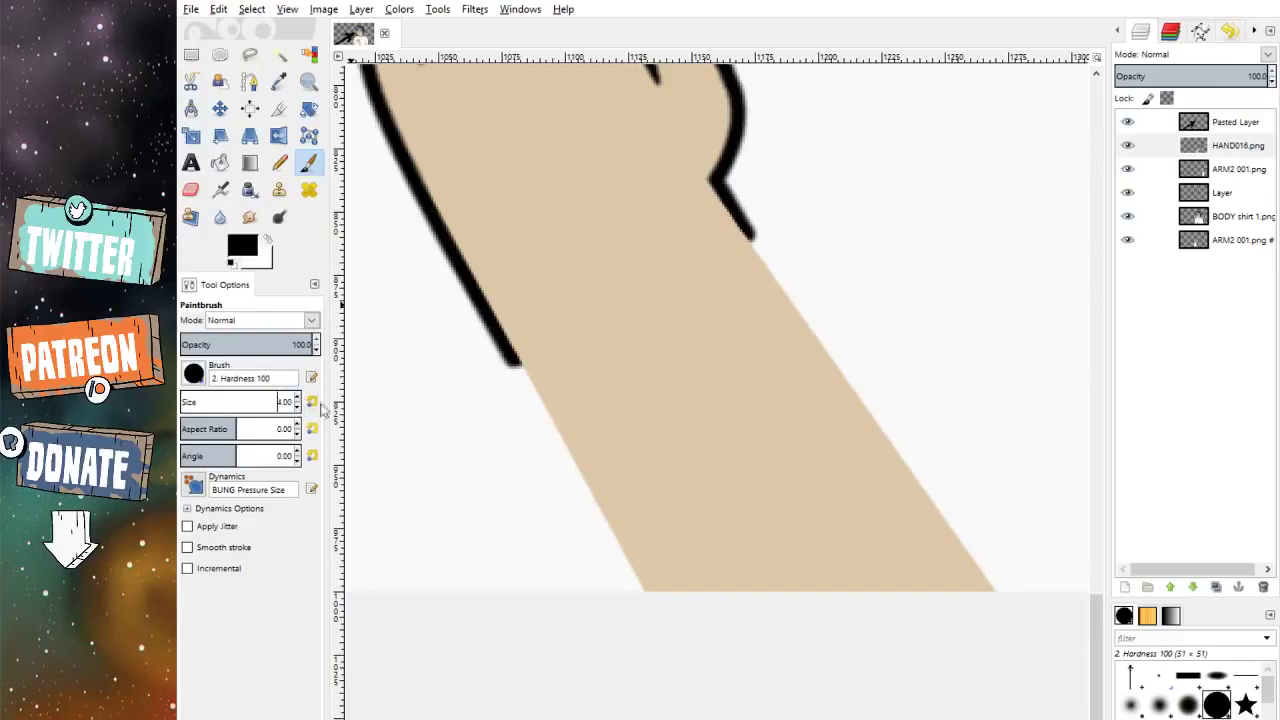
Step: Outline the forearm's left-hand edge with a straight black 4.00 brush line from the wrist past the canvas bottom
scroll(514, 357, up, 2)
scroll(585, 352, up, 1)
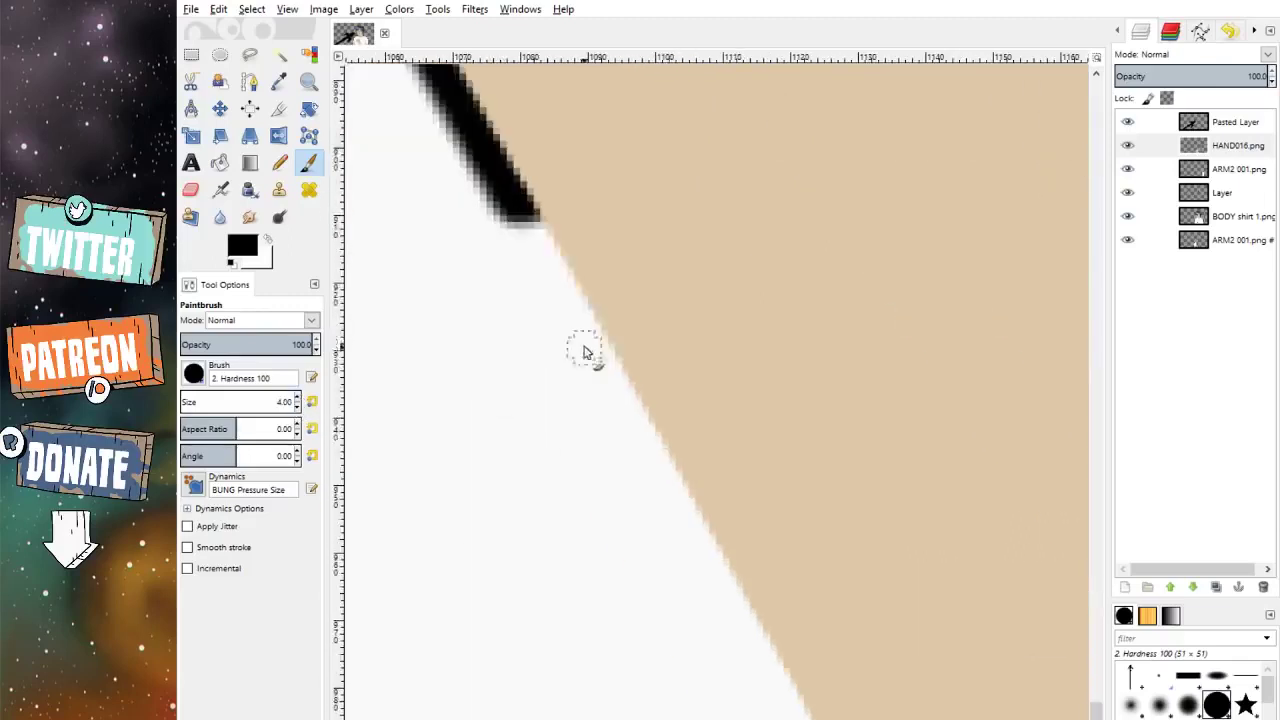
scroll(585, 352, down, 3)
shift+click(705, 542)
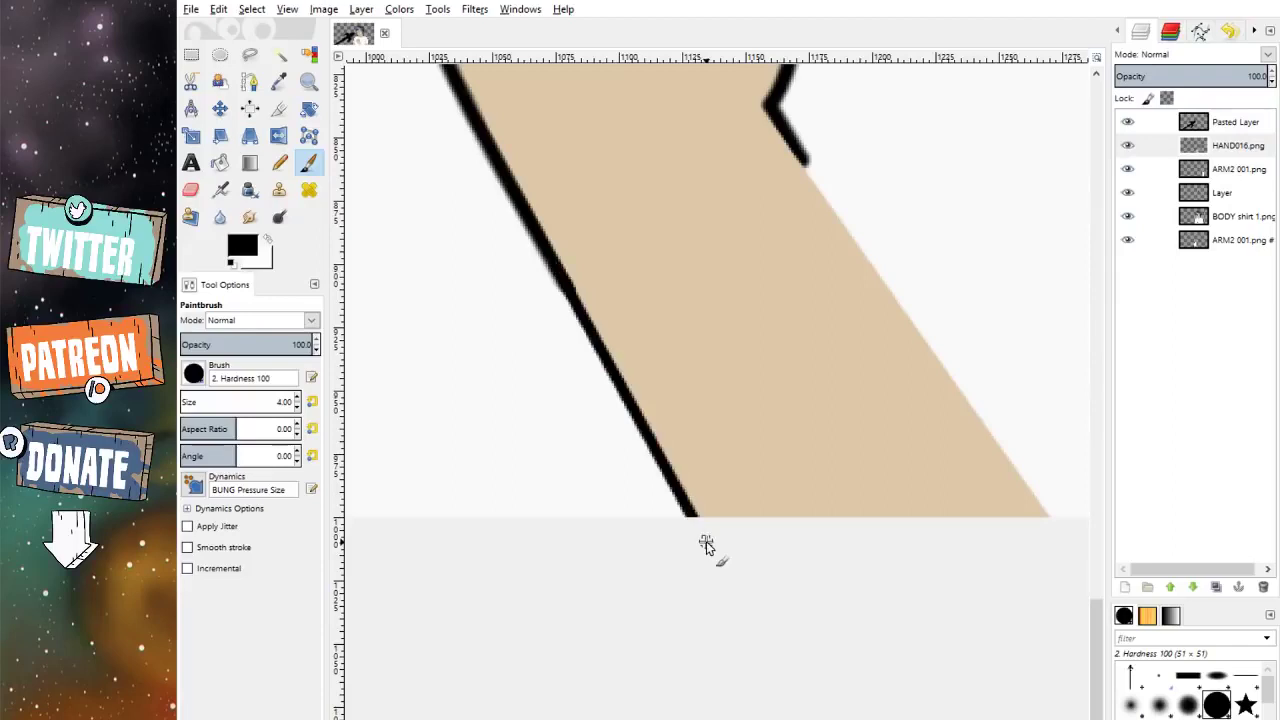
scroll(586, 266, up, 2)
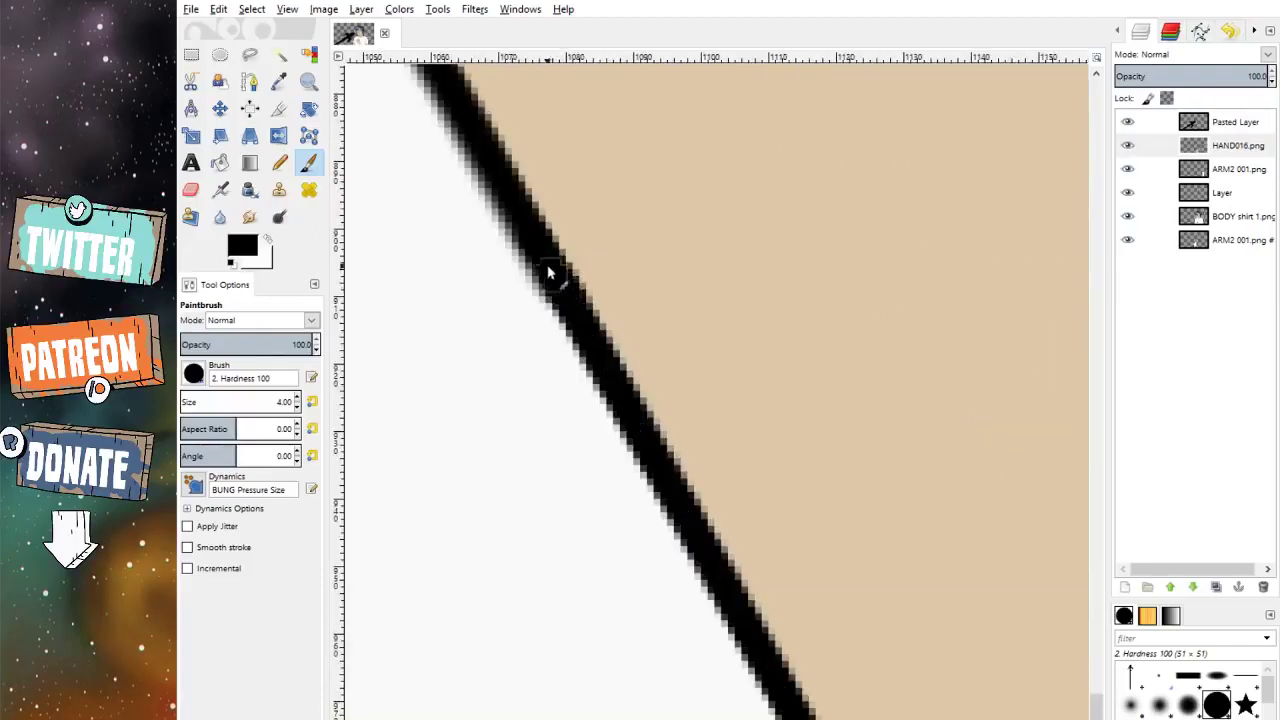
Step: Finish the forearm's left-hand black outline and outline its thumb-side edge with a straight 4.00 line from the wrist past the canvas bottom
scroll(495, 165, down, 3)
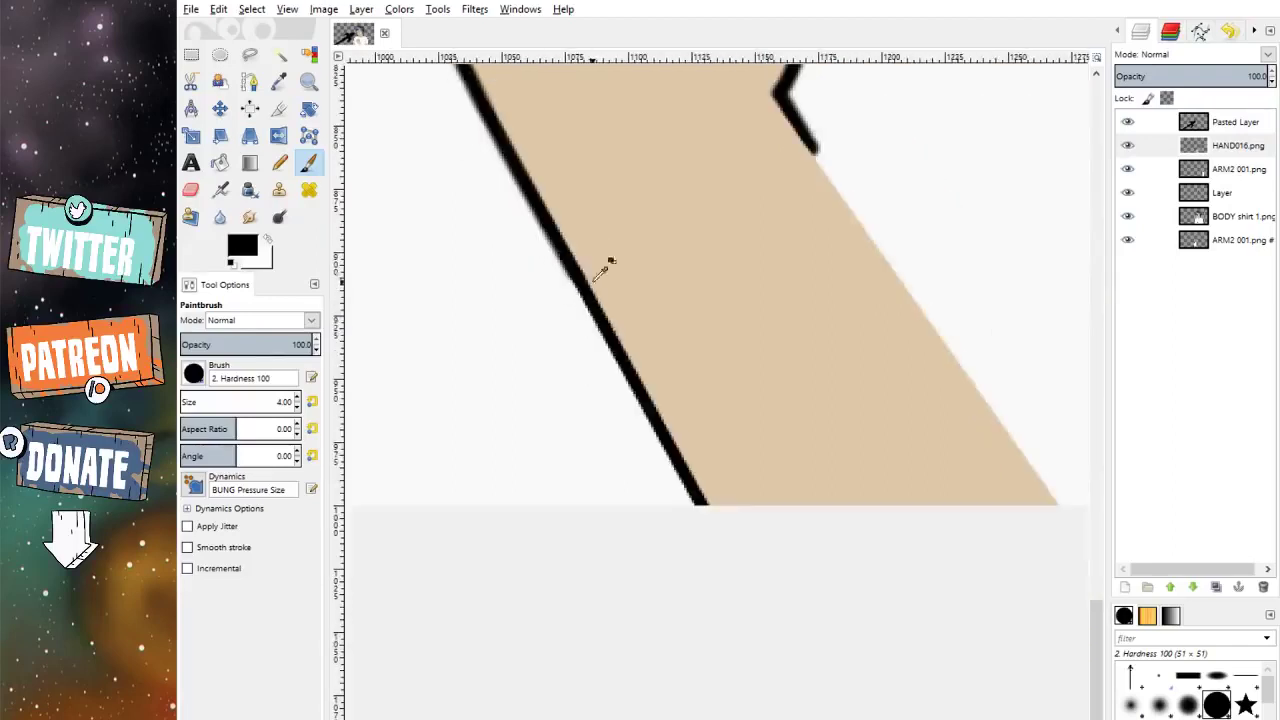
shift+click(708, 514)
scroll(814, 118, up, 3)
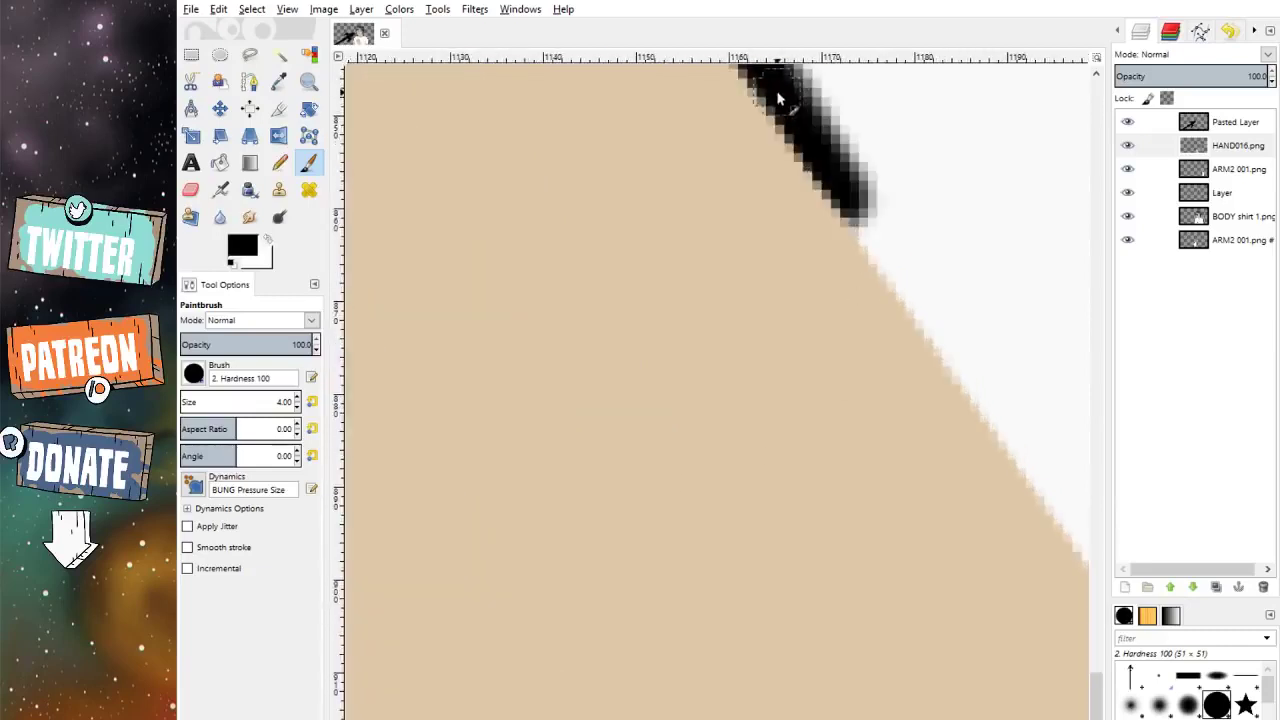
click(778, 98)
scroll(778, 94, down, 3)
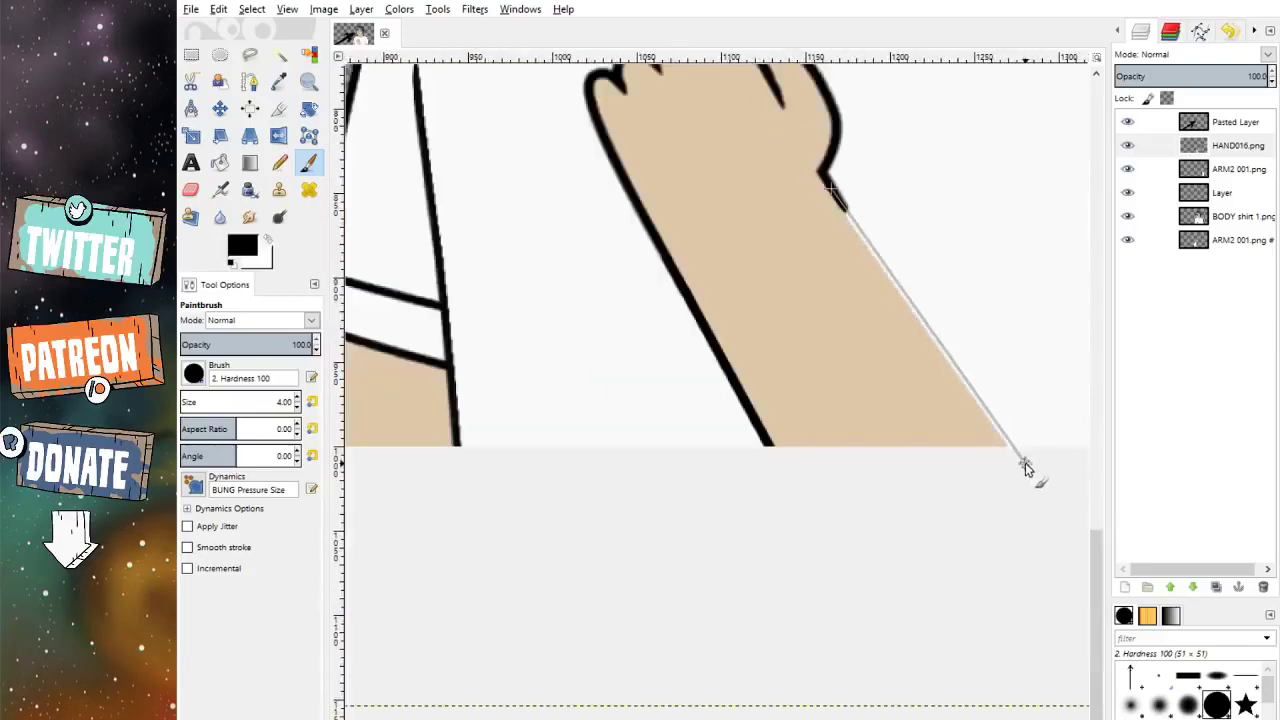
shift+click(1025, 467)
scroll(1030, 468, up, 3)
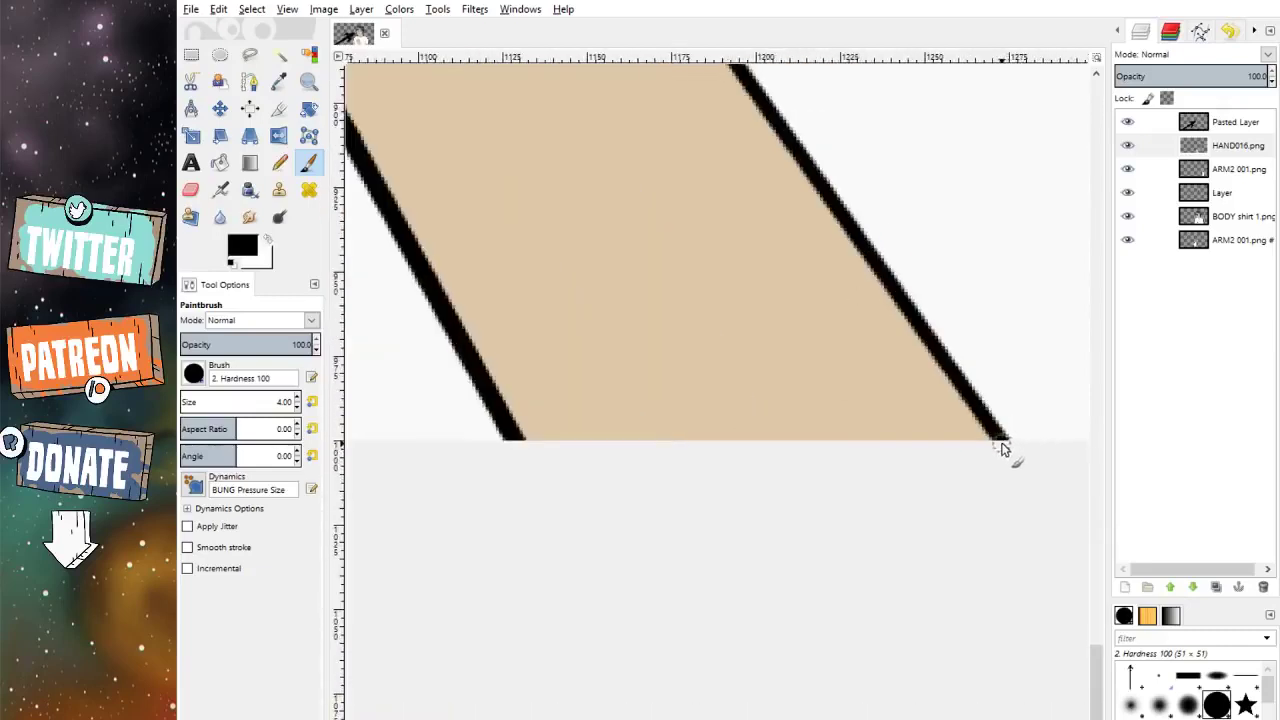
scroll(686, 320, up, 5)
shift+click(623, 263)
scroll(623, 263, down, 3)
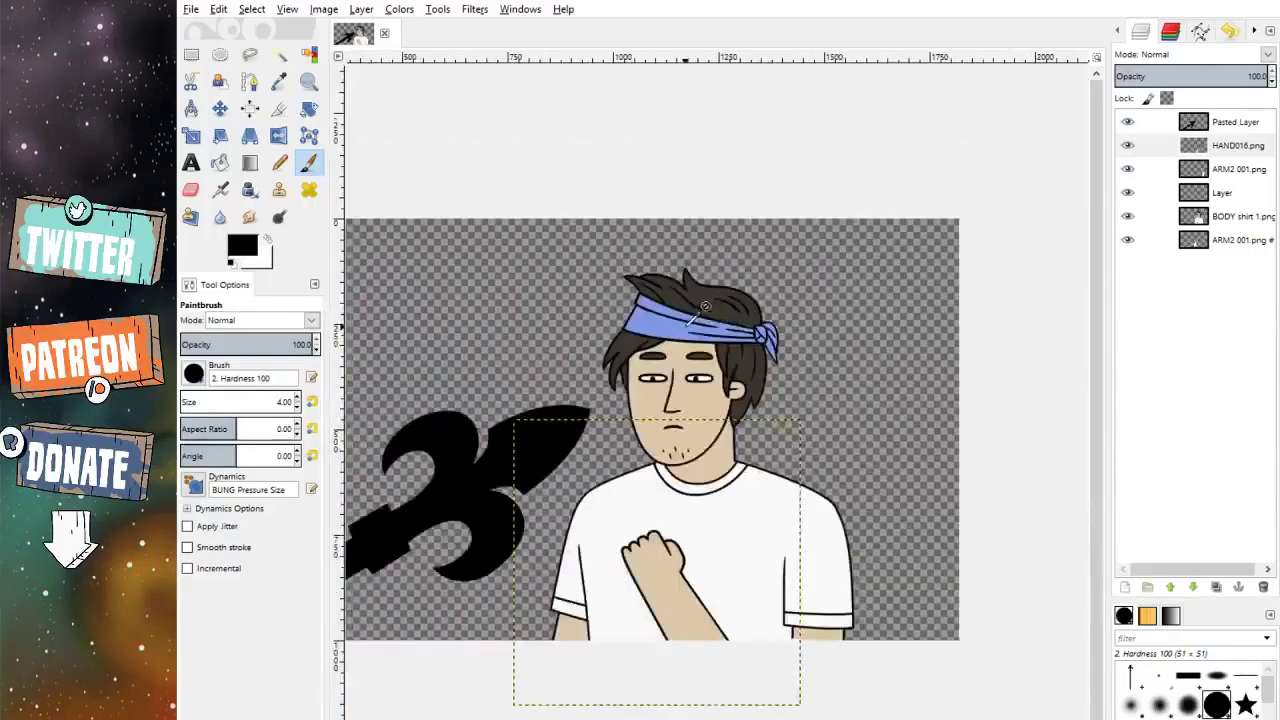
Step: Move the HAND016.png layer down until only the fist's knuckles show above the canvas bottom, in front of the shirt
scroll(765, 500, up, 2)
key(m)
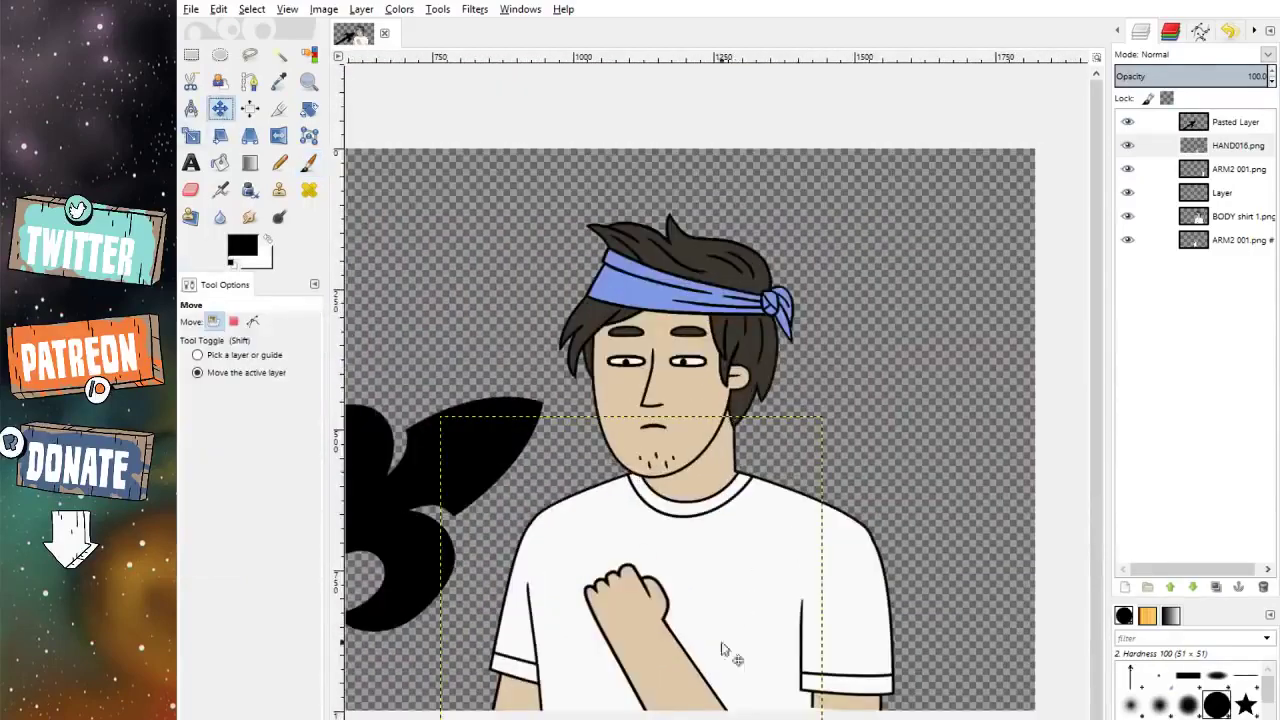
drag(722, 650, 788, 719)
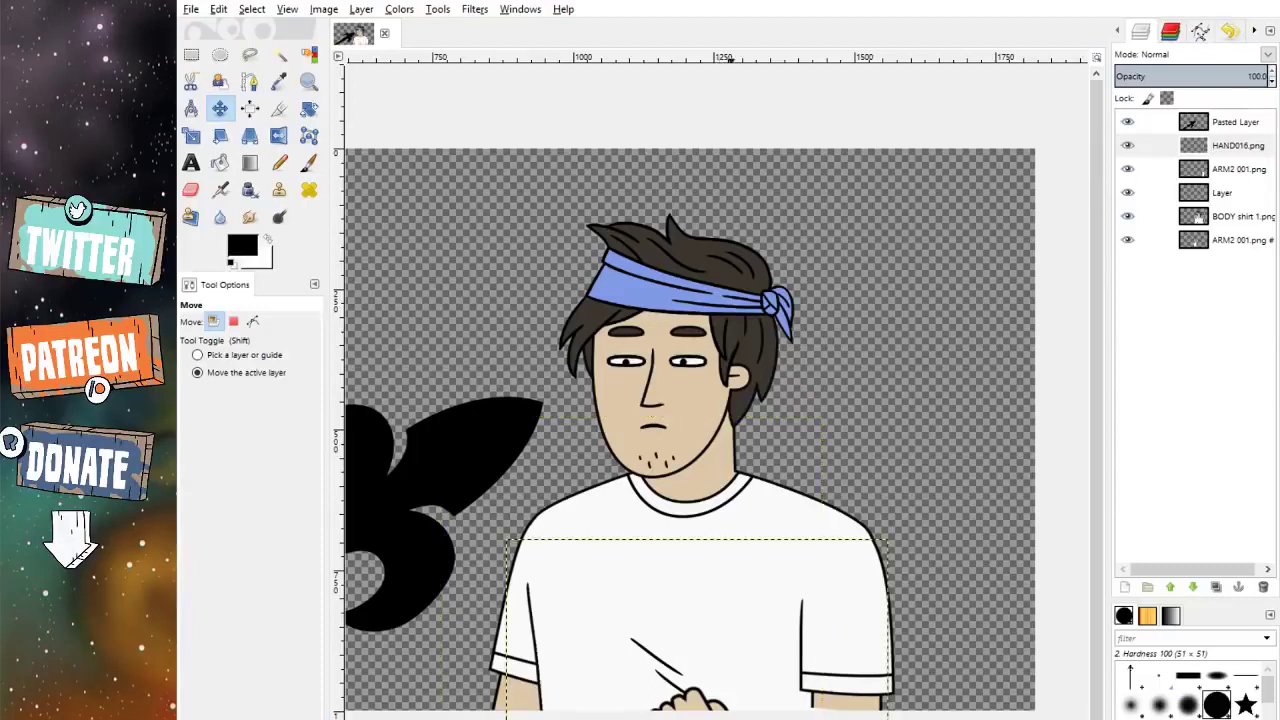
scroll(698, 716, left, 3)
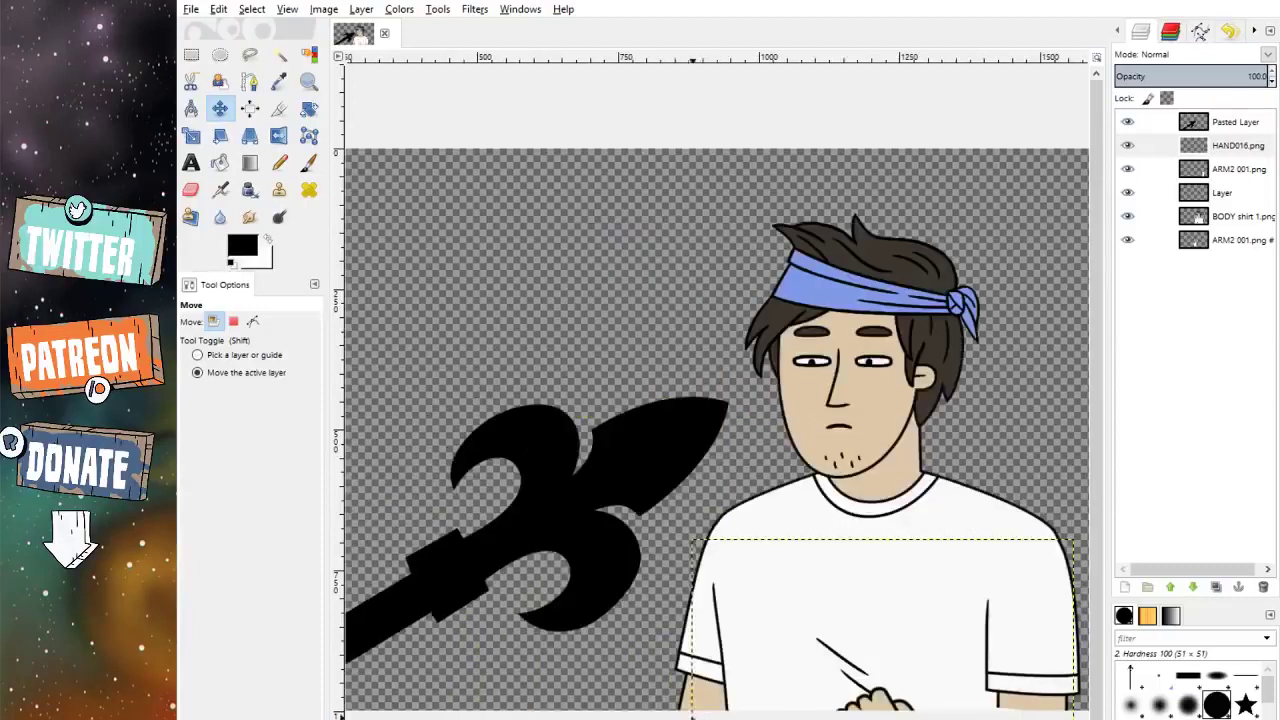
click(1215, 587)
drag(1248, 155, 1249, 172)
click(1264, 587)
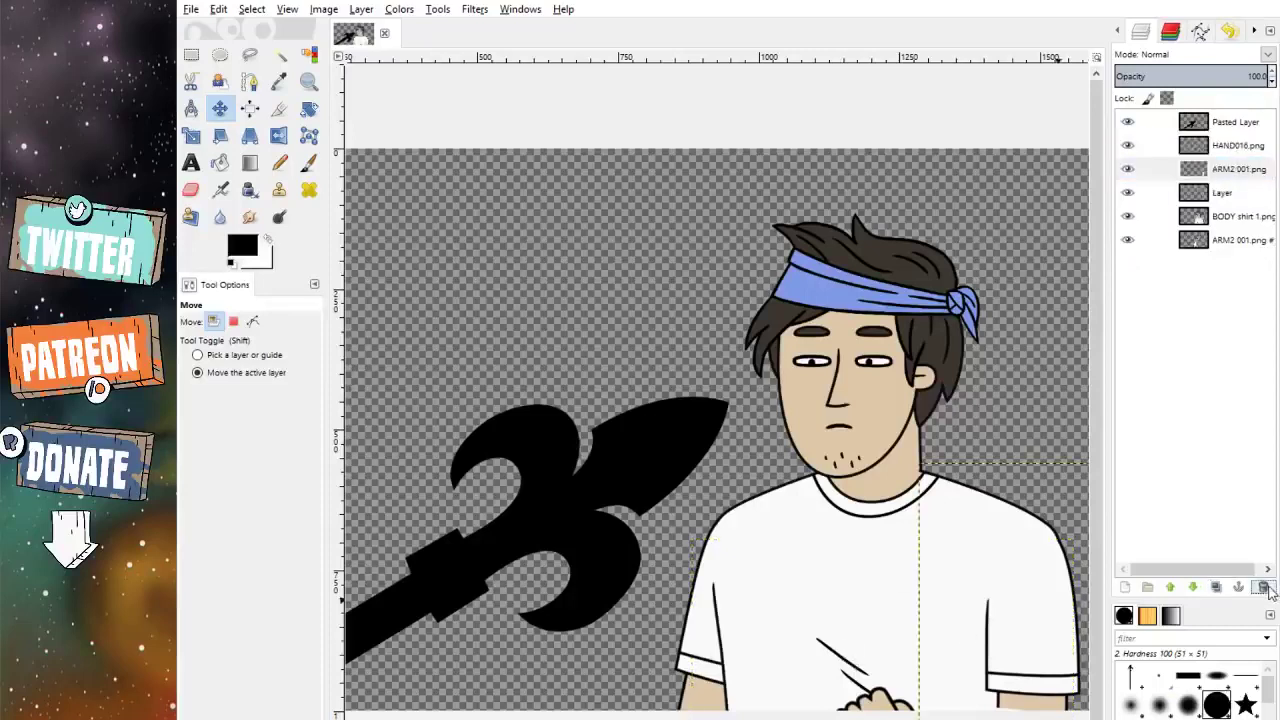
click(1230, 147)
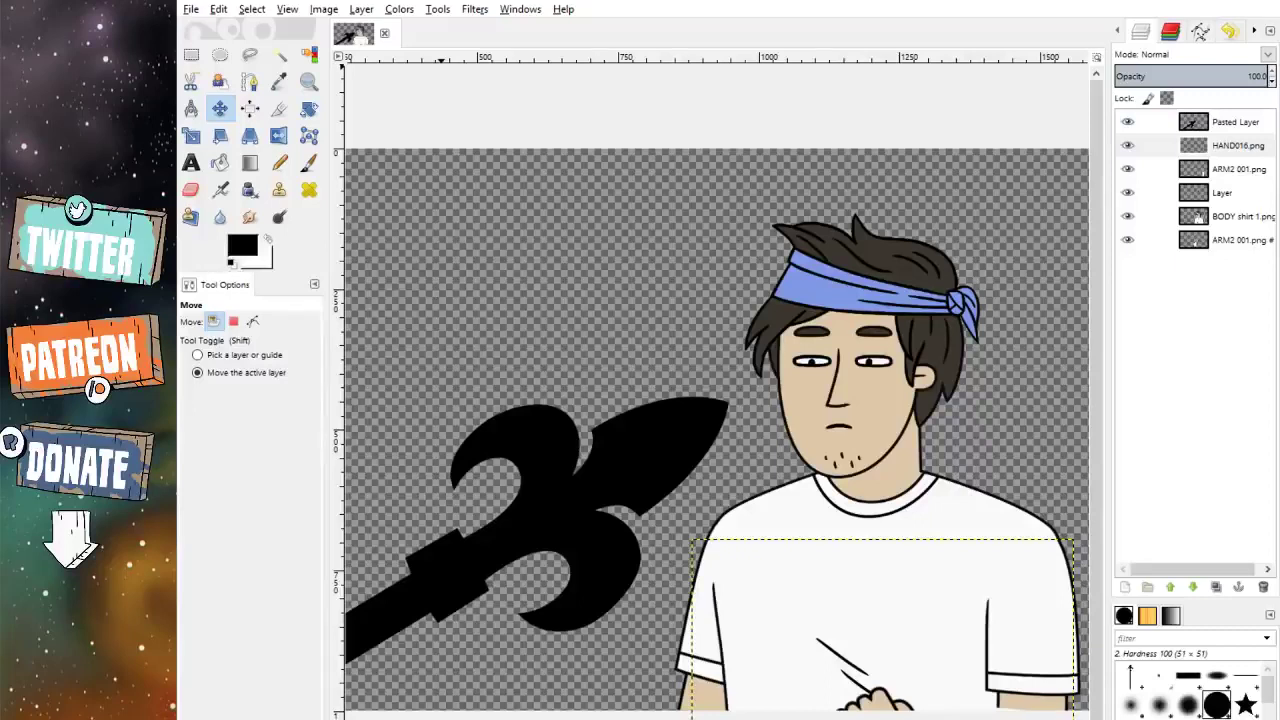
Step: Add HAND015.png as a new layer above HAND016.png and flip the hand vertically so its fingers point up
click(657, 89)
click(760, 5)
key(shift+f)
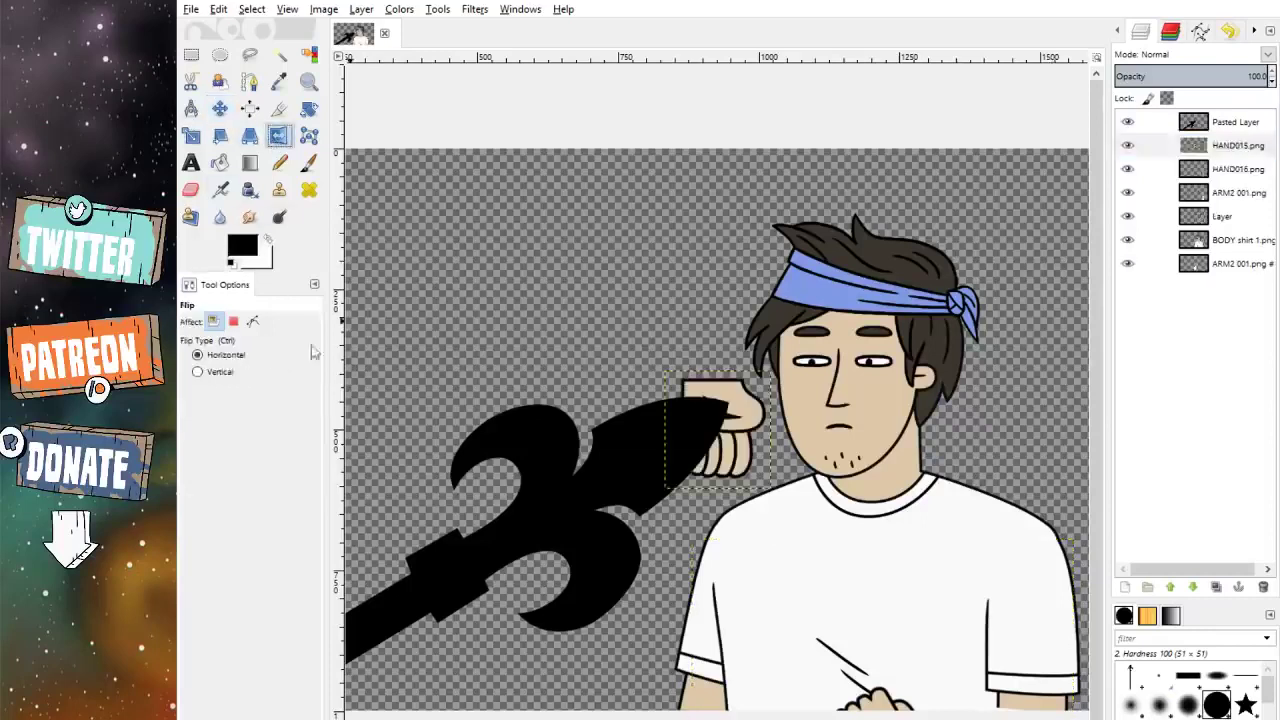
key(ctrl)
Step: Rotate the HAND015.png hand and move it to the canvas bottom, just outside the character's left-hand sleeve
key(shift+r)
click(862, 424)
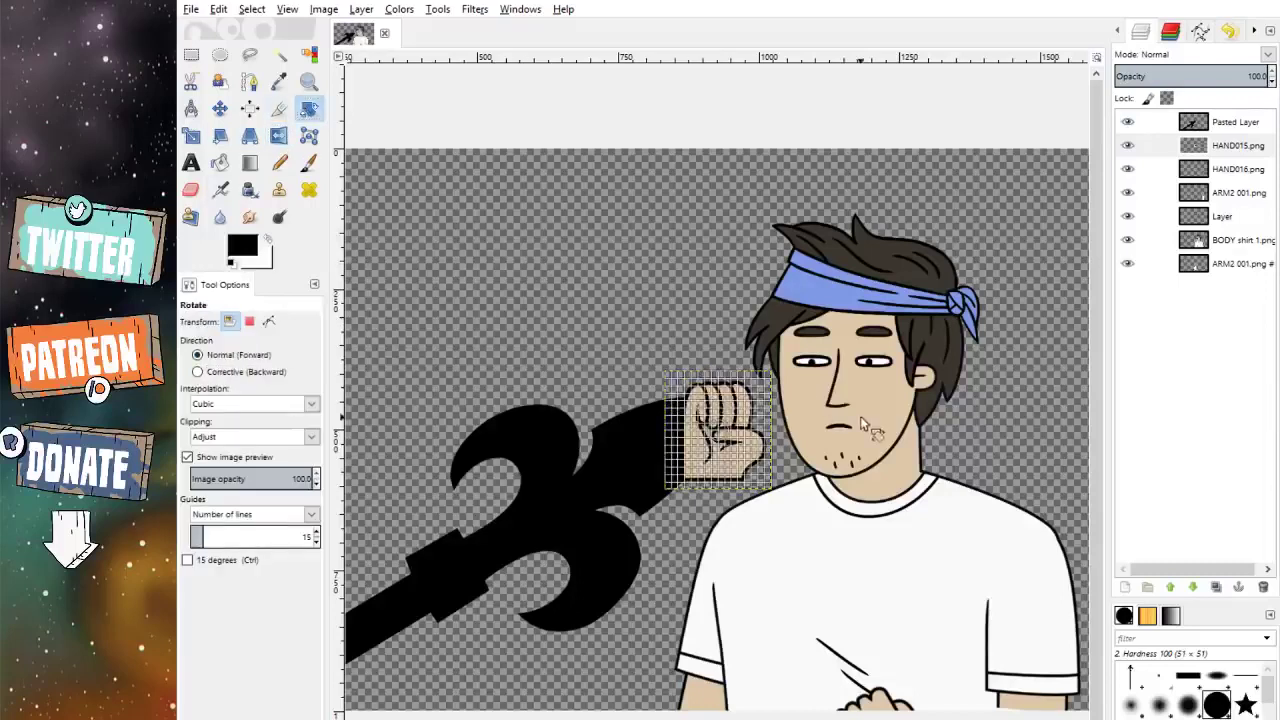
drag(330, 490, 325, 160)
key(Return)
click(219, 107)
drag(732, 440, 597, 719)
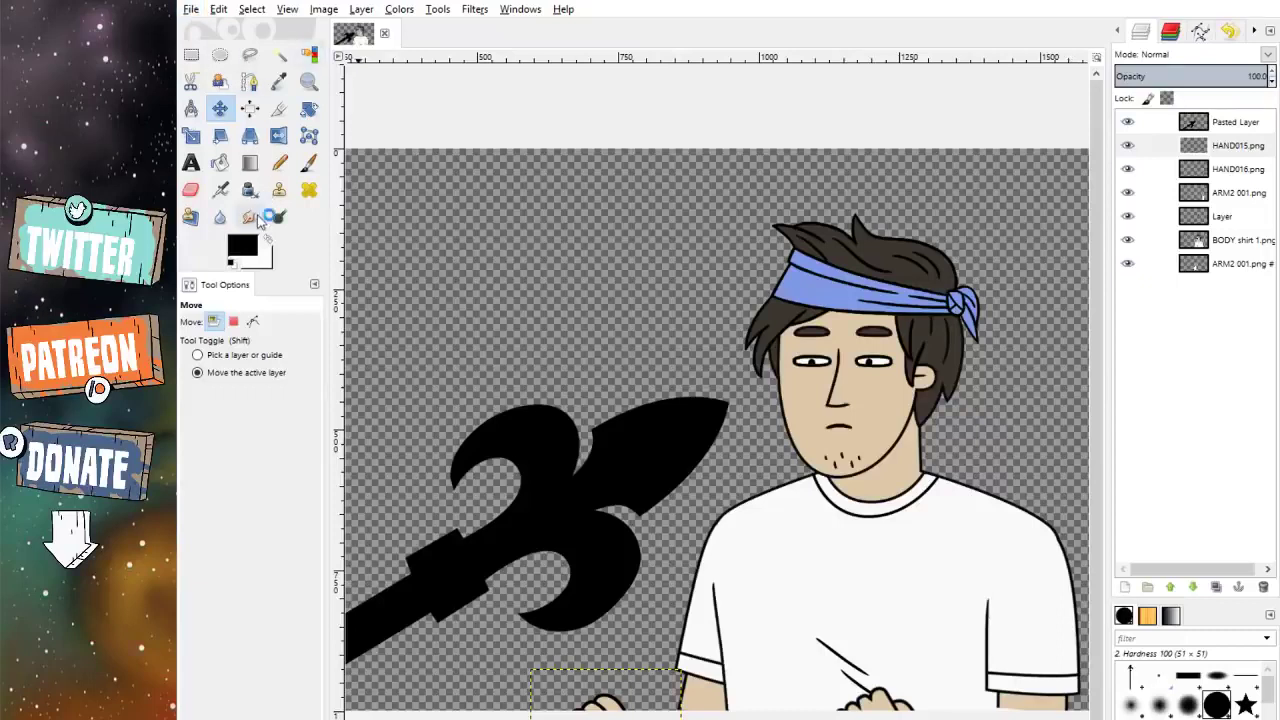
Step: Merge the HAND015.png layer down into HAND016.png and move both hands slightly up
click(1224, 150)
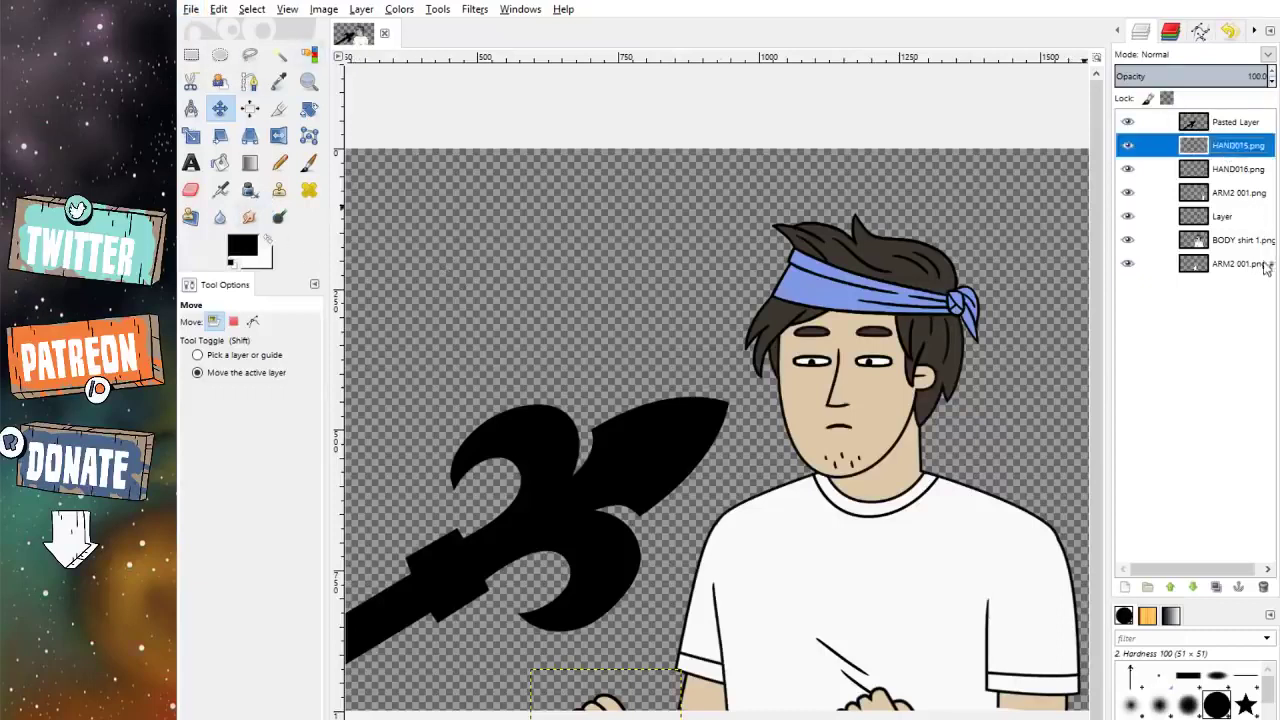
key(ctrl+m)
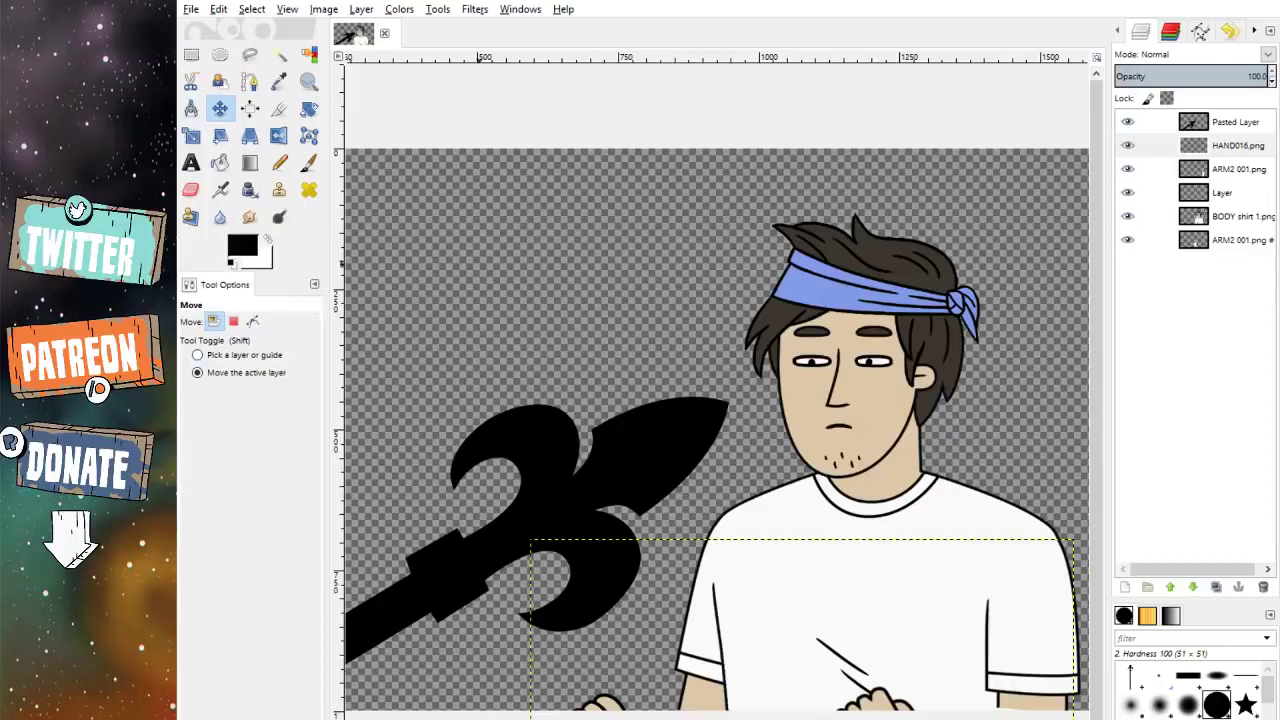
drag(886, 656, 877, 635)
Step: Rotate the ARM2 001.png layer slightly and nudge the arm a few pixels toward the body
click(1240, 170)
click(309, 108)
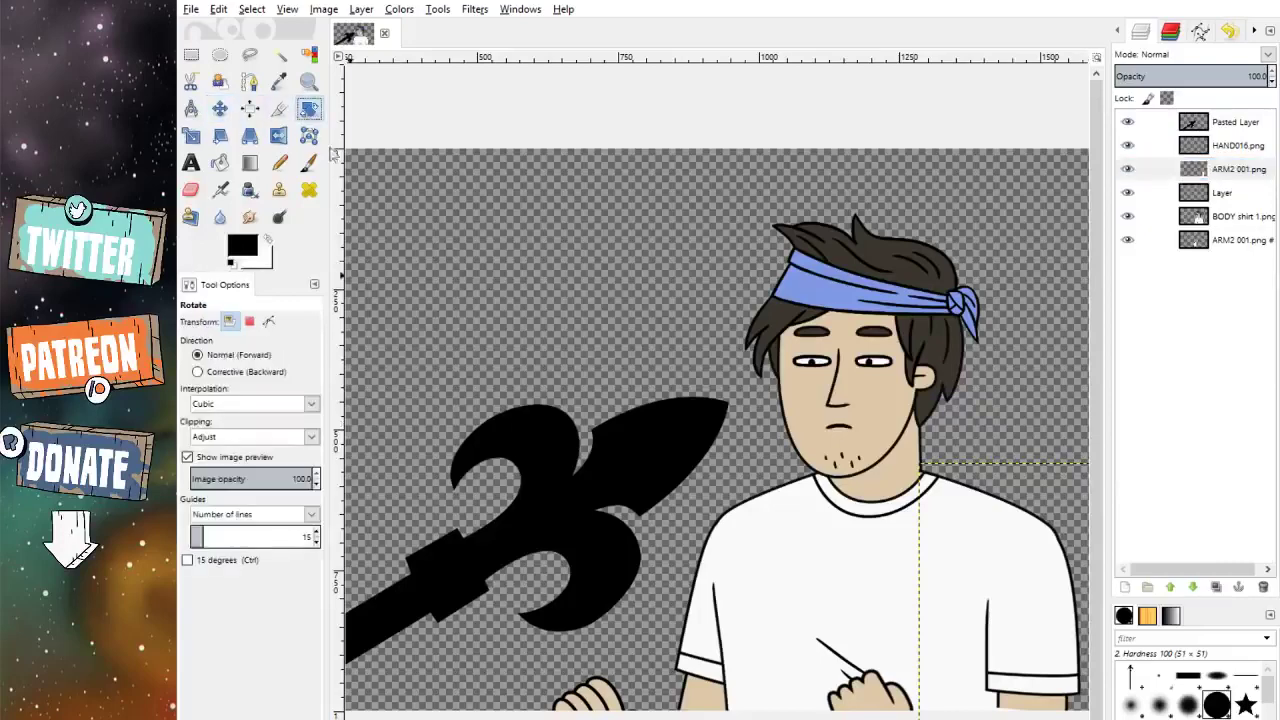
scroll(898, 714, right, 3)
scroll(898, 714, up, 1)
click(820, 594)
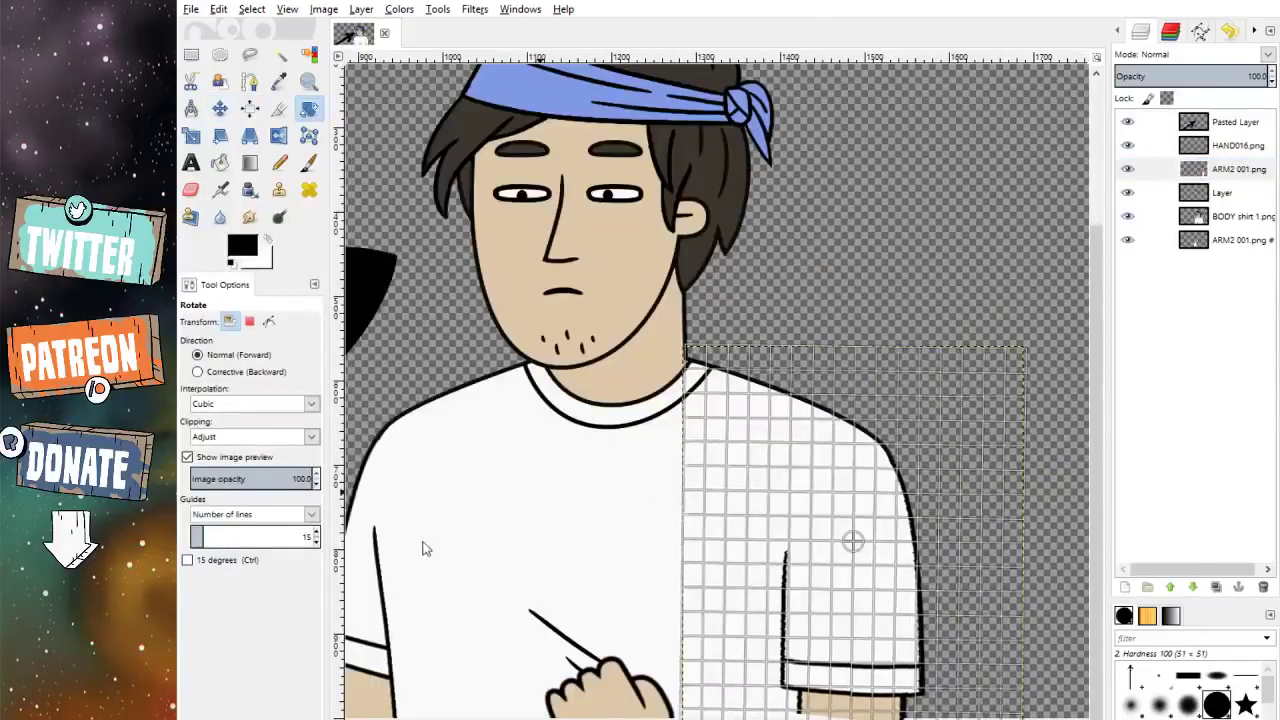
key(Escape)
key(m)
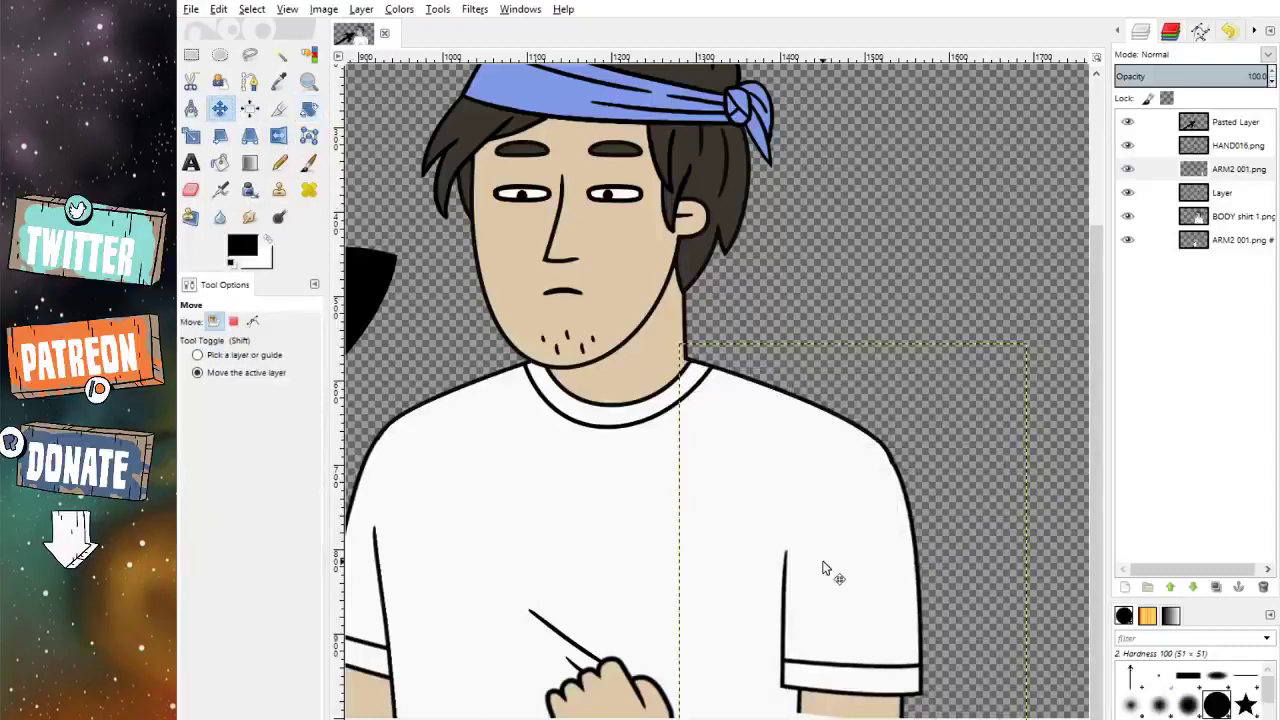
key(Left)
key(Left)
key(Left)
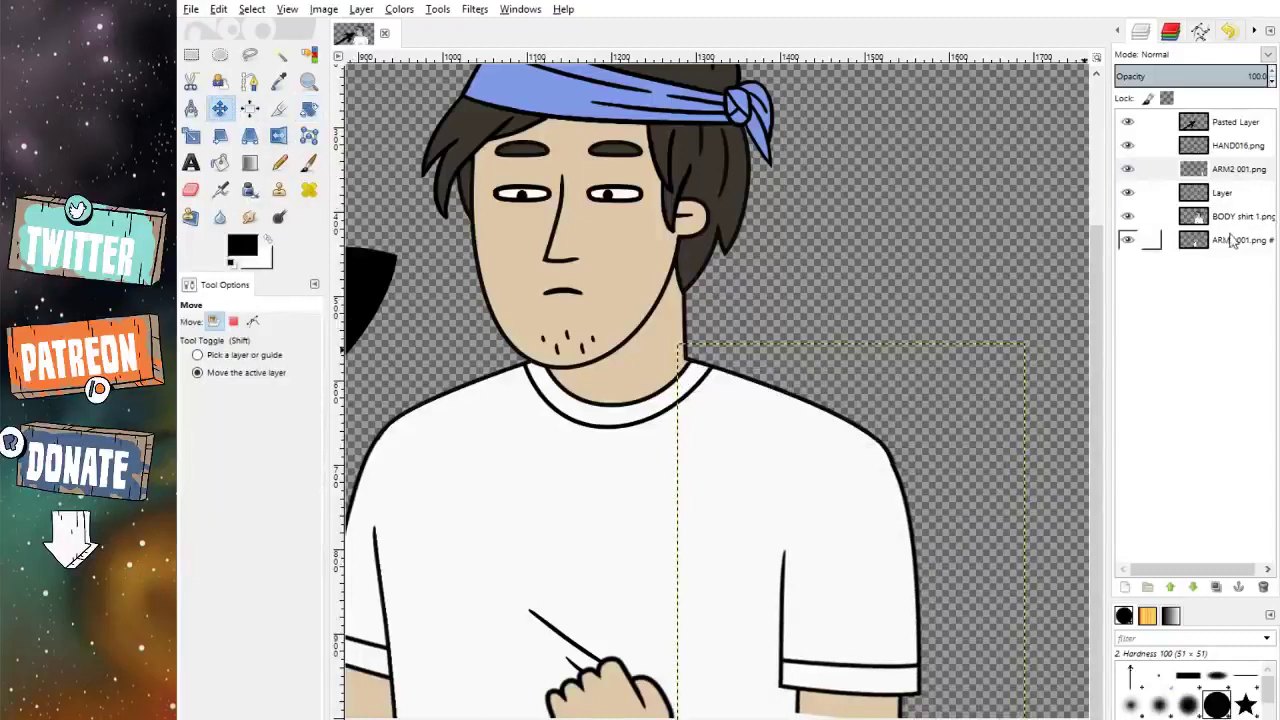
Step: Slightly rotate the other arm's layer, the one beneath the BODY shirt layer
click(1232, 241)
click(307, 110)
click(512, 500)
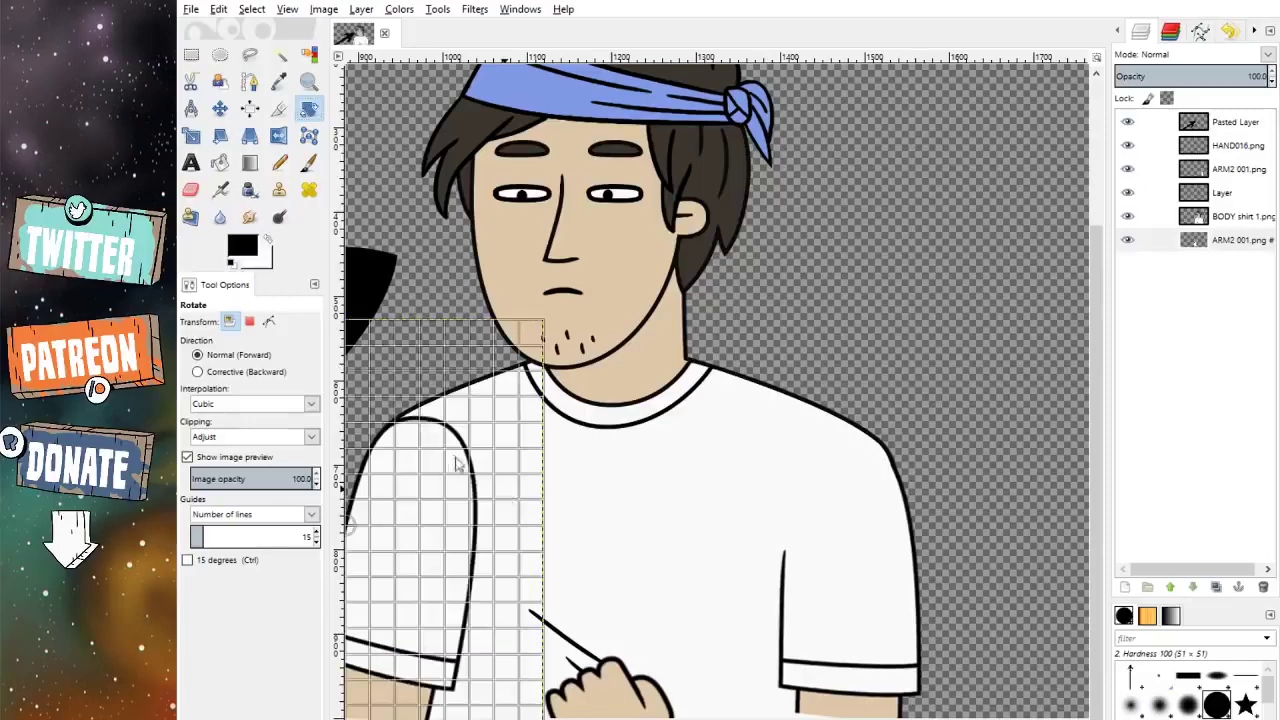
key(Escape)
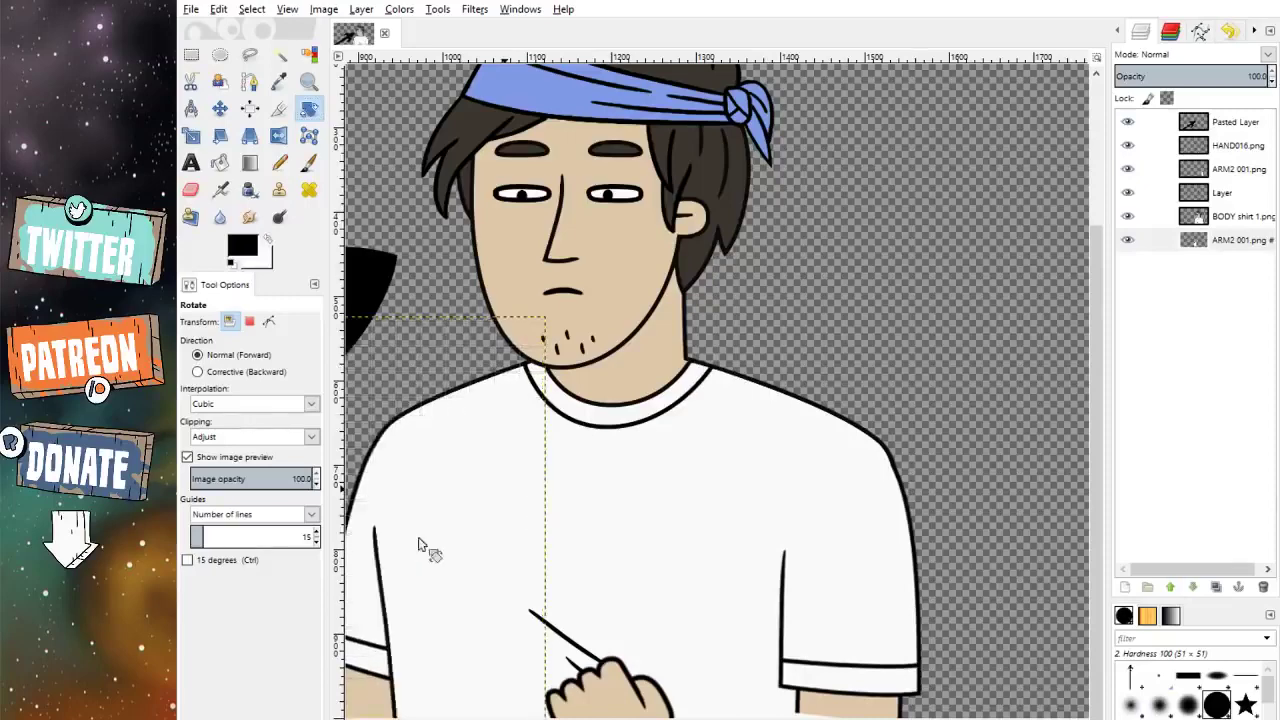
click(220, 108)
scroll(577, 540, left, 4)
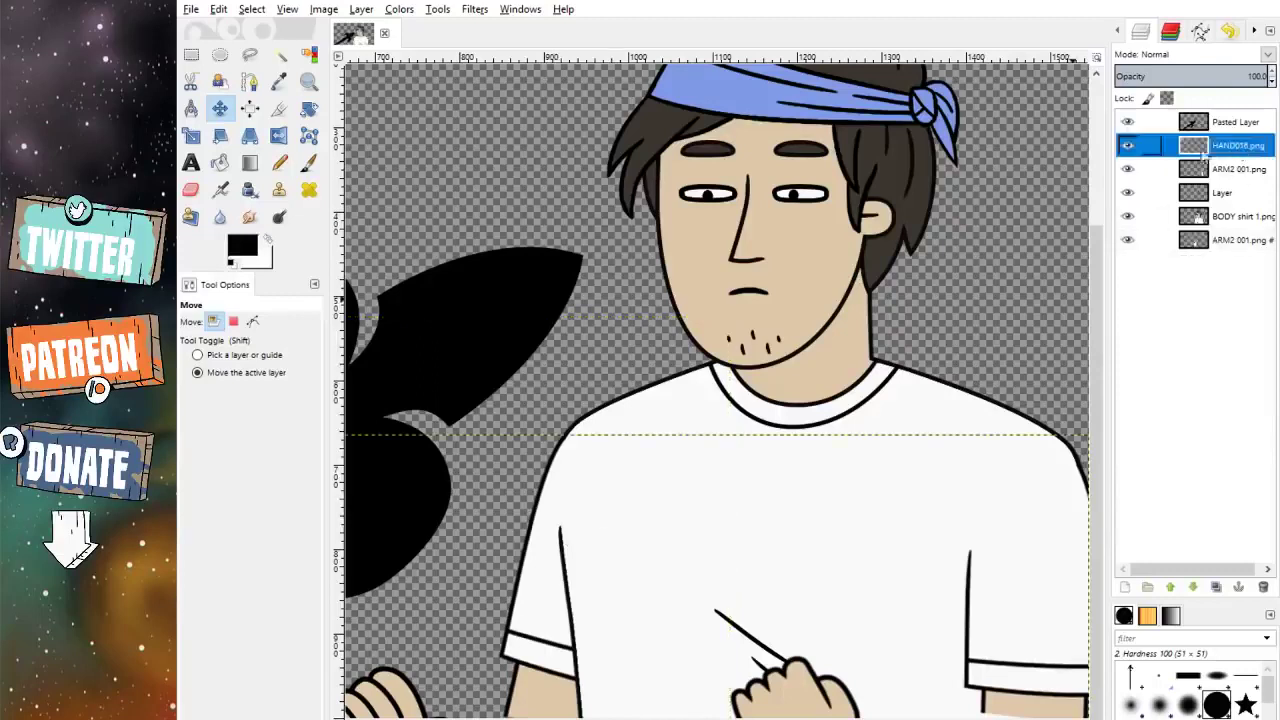
Step: Create a new layer above the narrowed-eyelid layer and sample the skin colour from the eyelid for it
click(1121, 195)
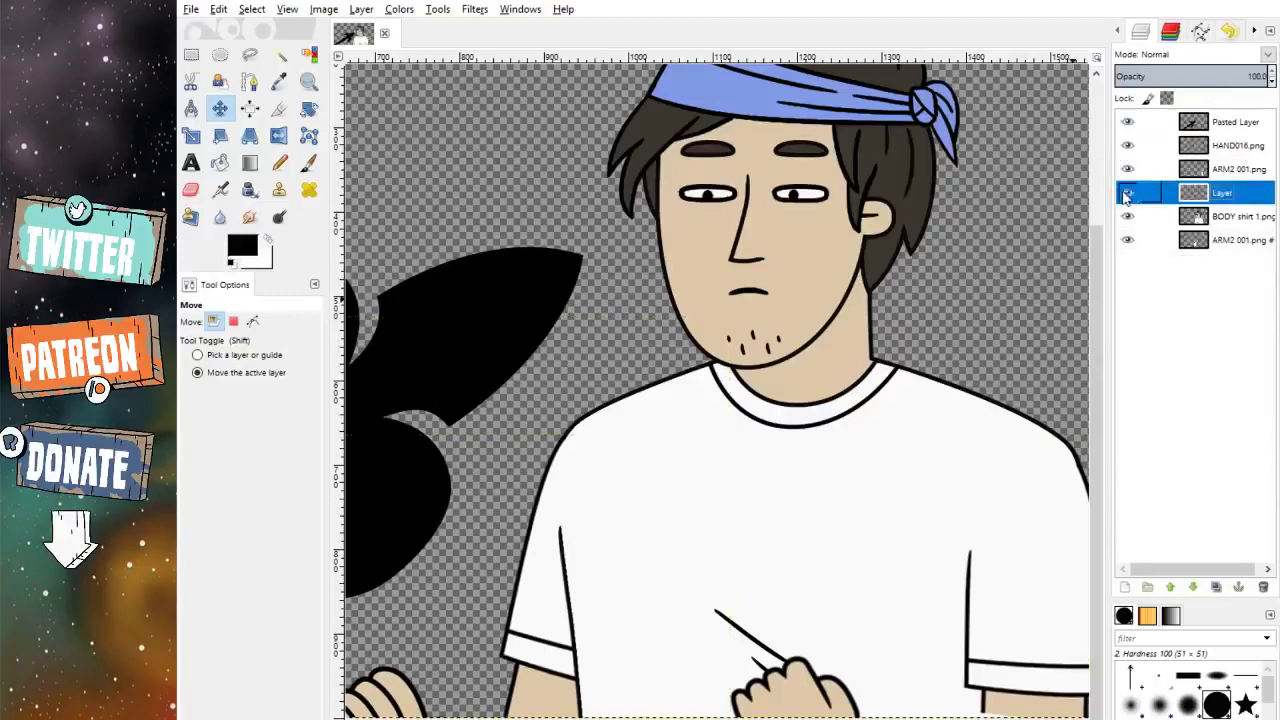
click(1127, 596)
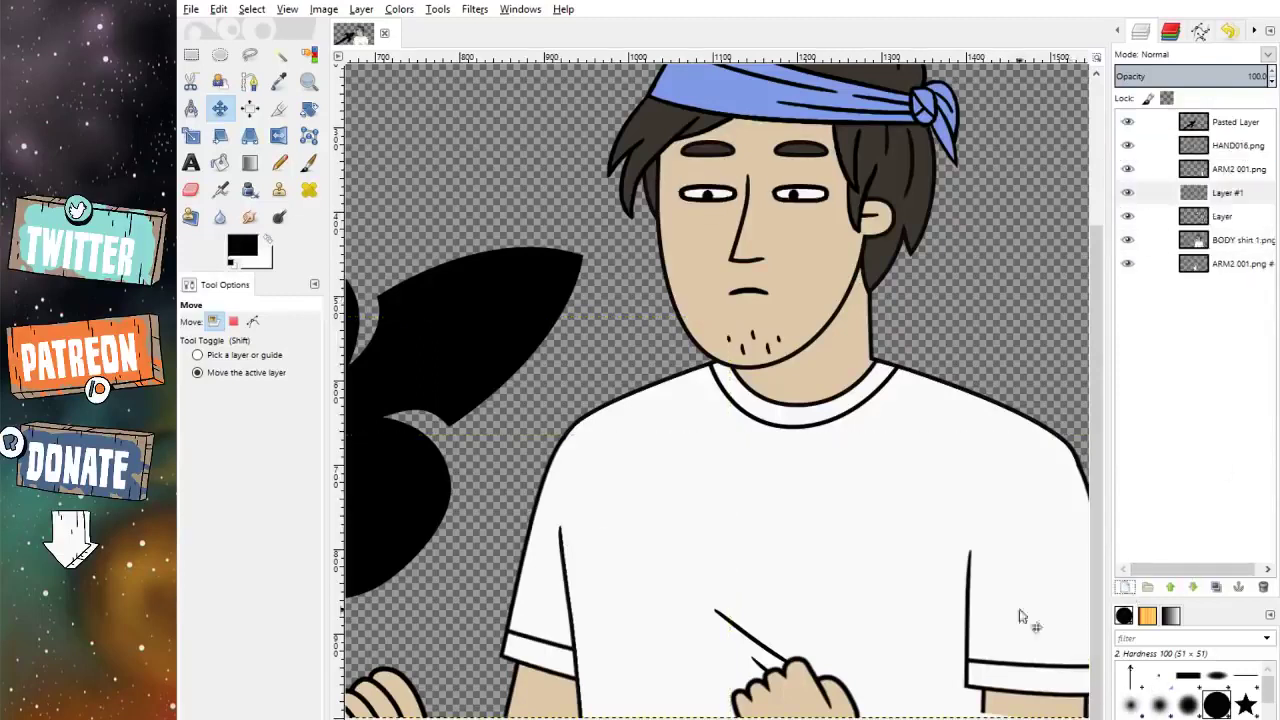
scroll(971, 243, up, 2)
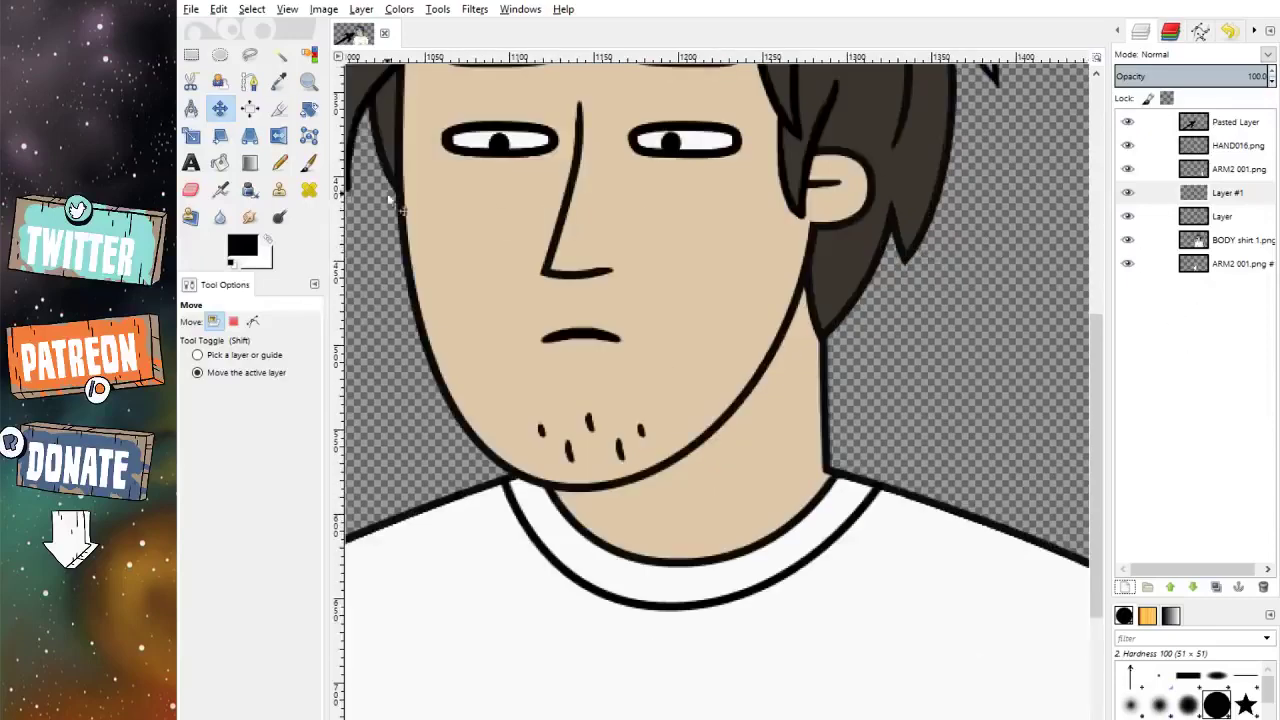
click(279, 81)
click(1240, 216)
click(707, 172)
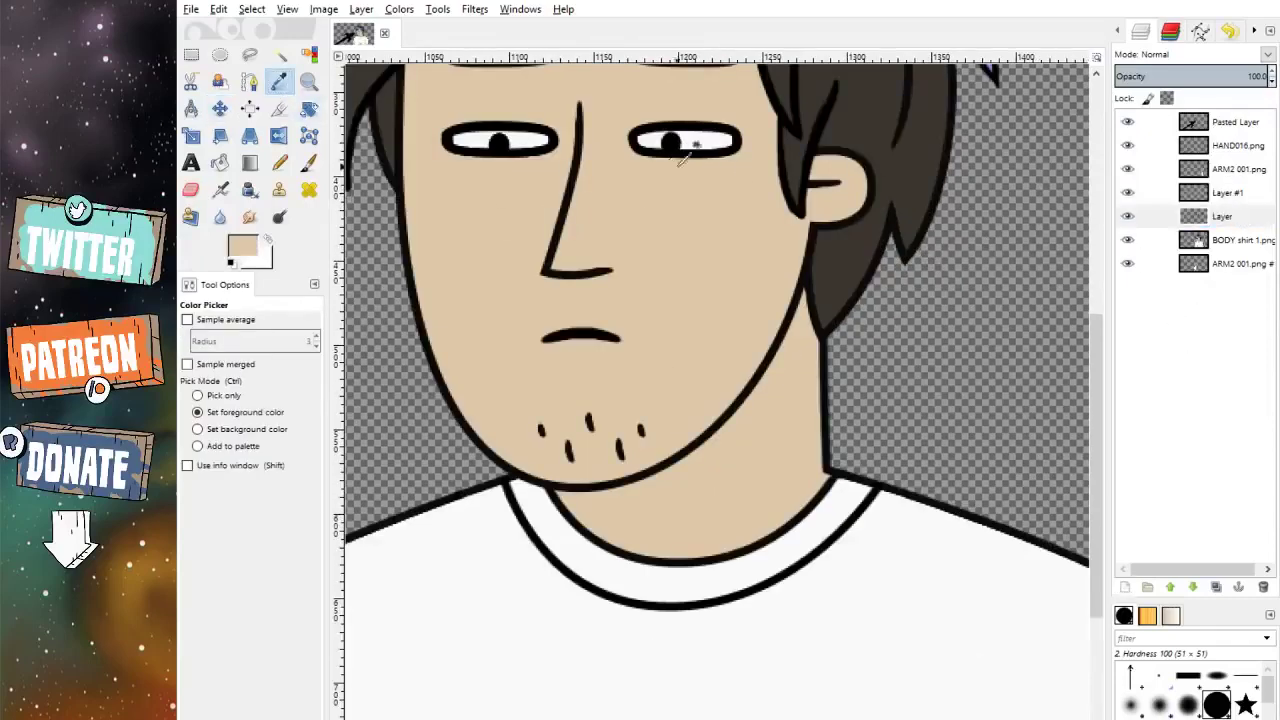
click(1252, 194)
Step: Hide the narrowed-eyelid layer and paint over both eyes on the new layer with a 21.00 skin-coloured brush
click(307, 164)
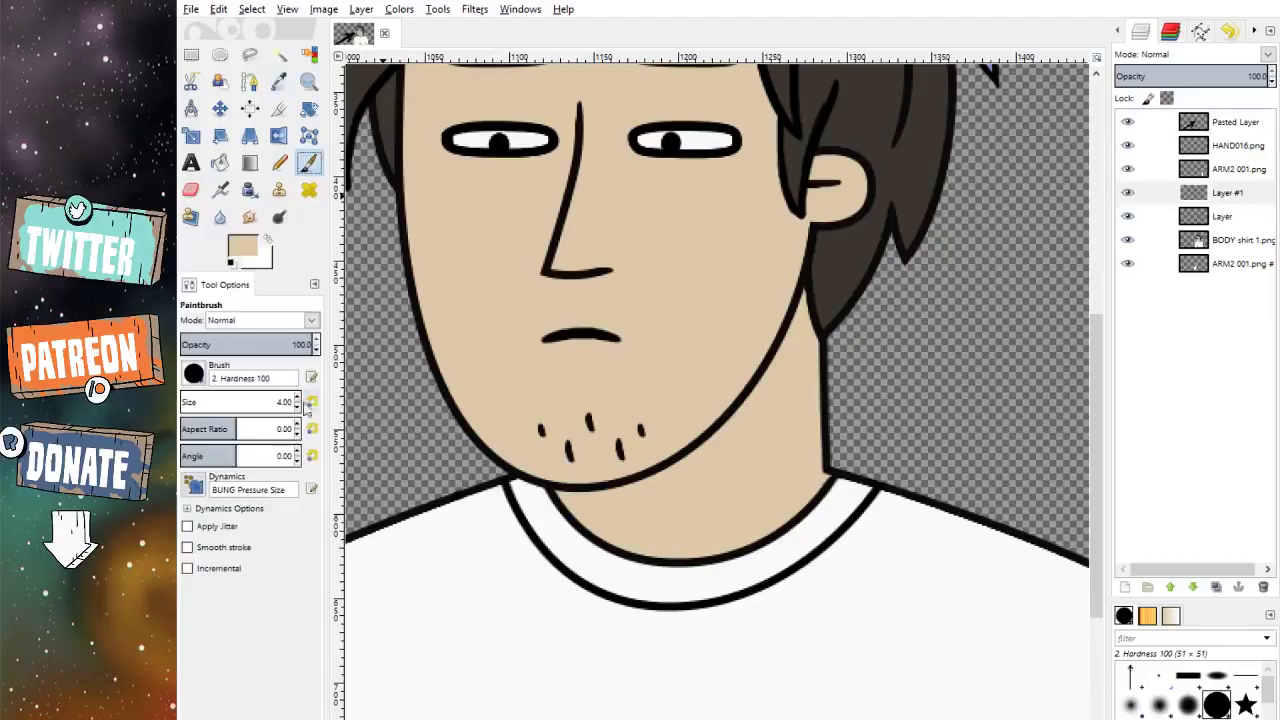
click(1128, 216)
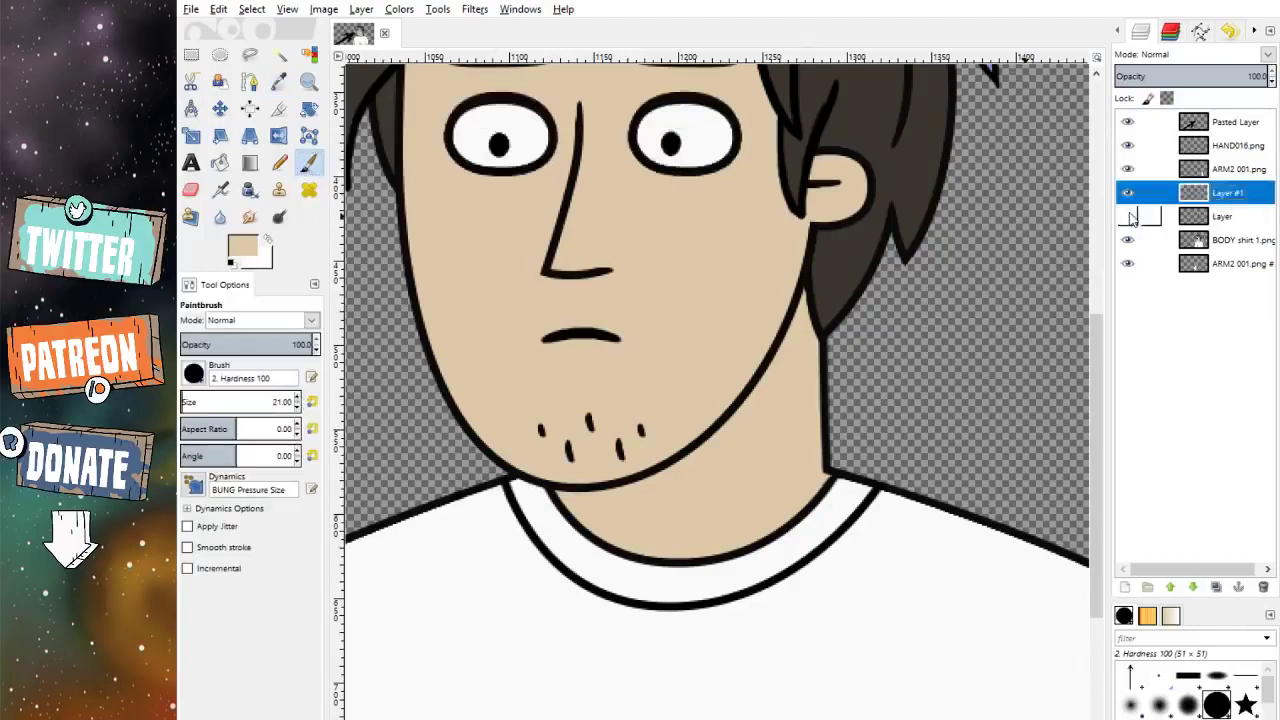
scroll(652, 141, up, 2)
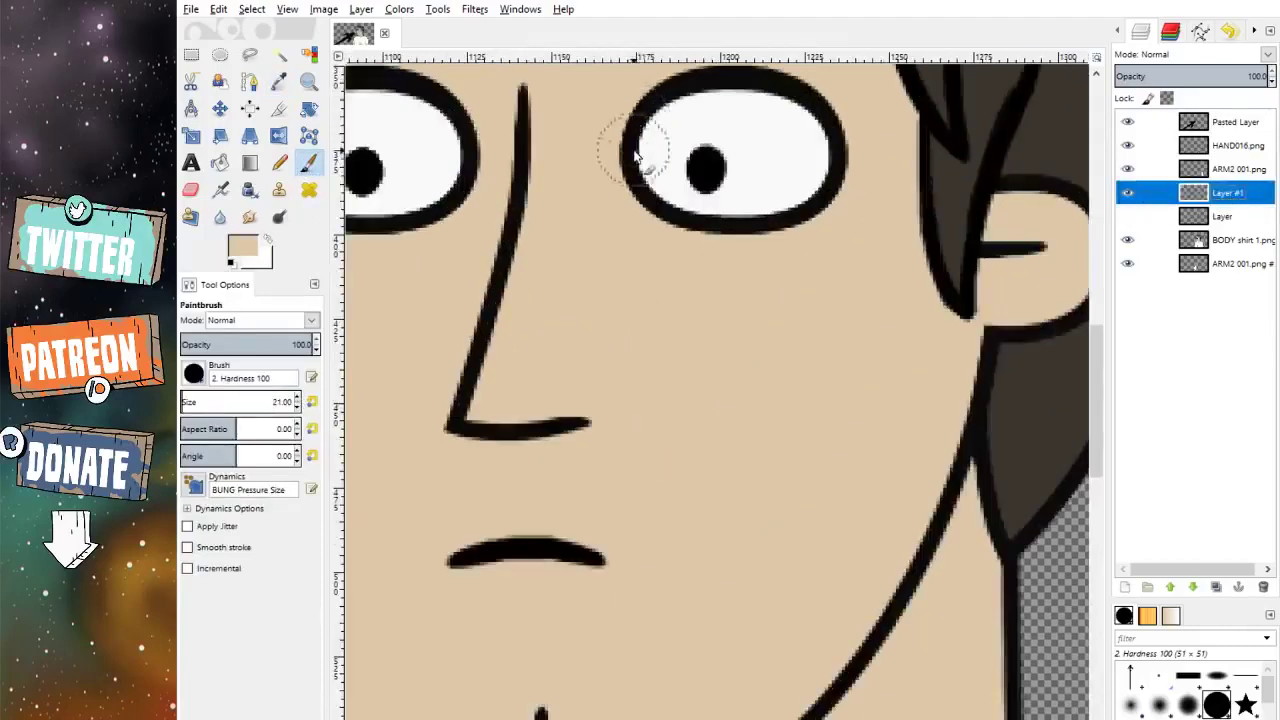
mouse_move(643, 143)
mouse_down()
mouse_move(740, 100)
mouse_move(828, 174)
mouse_move(651, 170)
mouse_move(720, 186)
mouse_move(745, 165)
mouse_up()
scroll(591, 266, left, 5)
scroll(791, 271, up, 3)
mouse_move(824, 336)
mouse_down()
mouse_move(640, 335)
mouse_move(707, 285)
mouse_move(829, 298)
mouse_move(831, 352)
mouse_move(741, 394)
mouse_move(645, 388)
mouse_up()
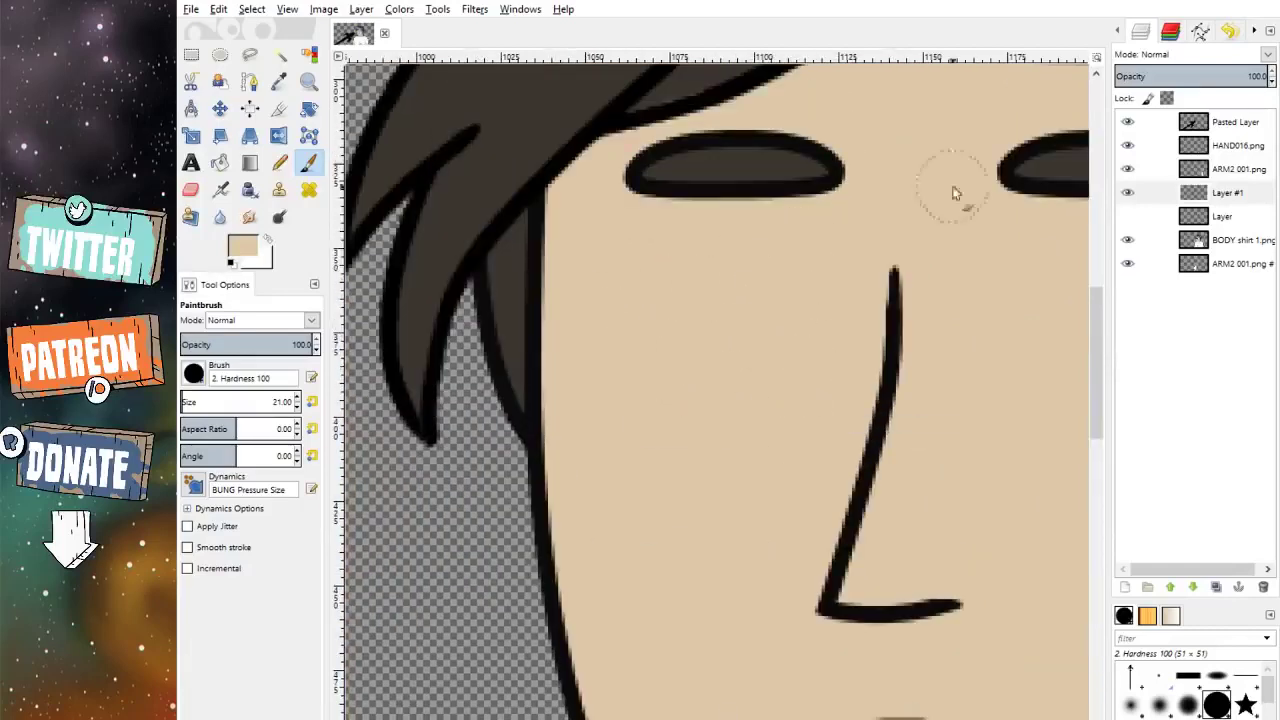
Step: Lower the new layer's opacity to 81.9 and draw a downward-curving black stroked path across the middle of each eye
drag(1265, 76, 1242, 76)
click(231, 262)
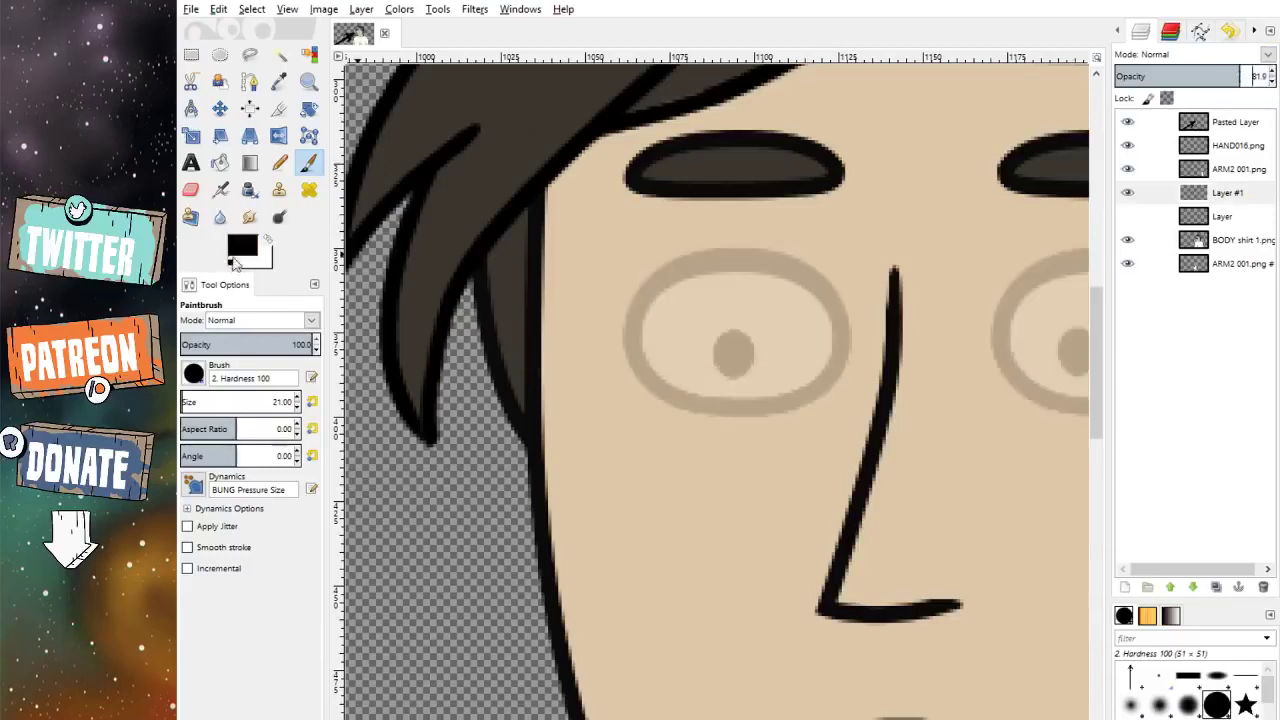
click(250, 80)
click(632, 336)
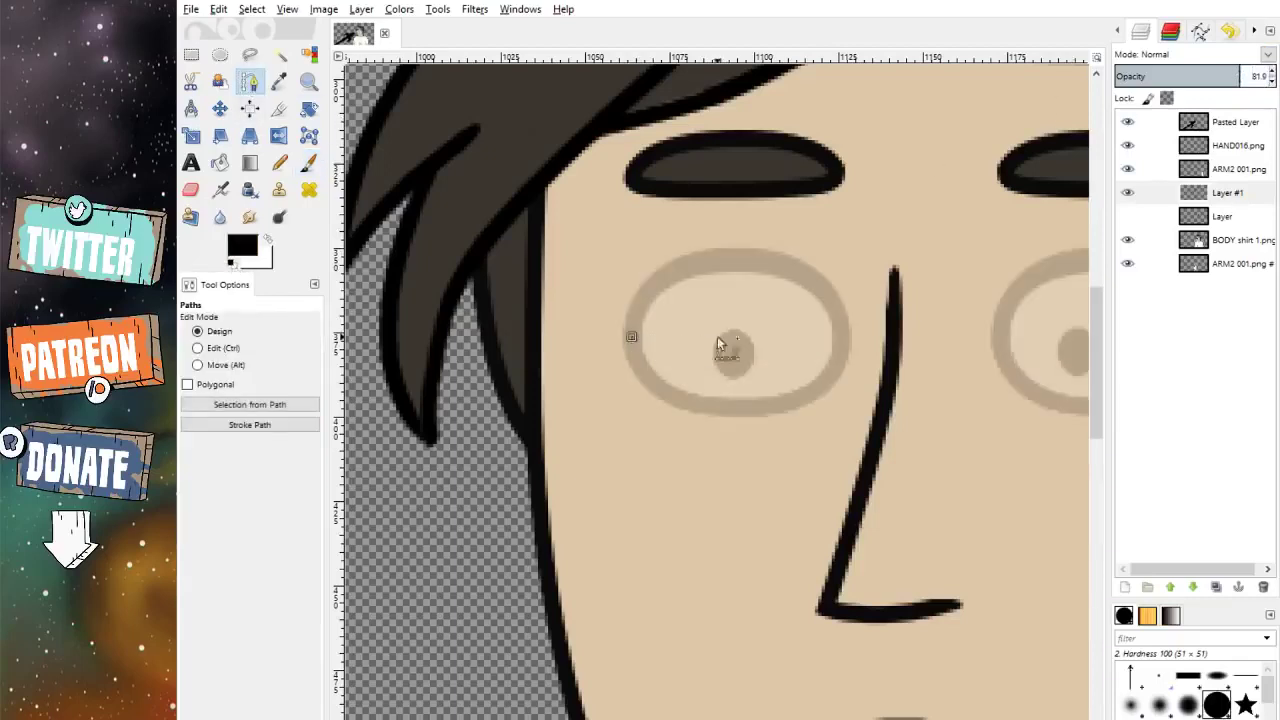
drag(842, 337, 958, 318)
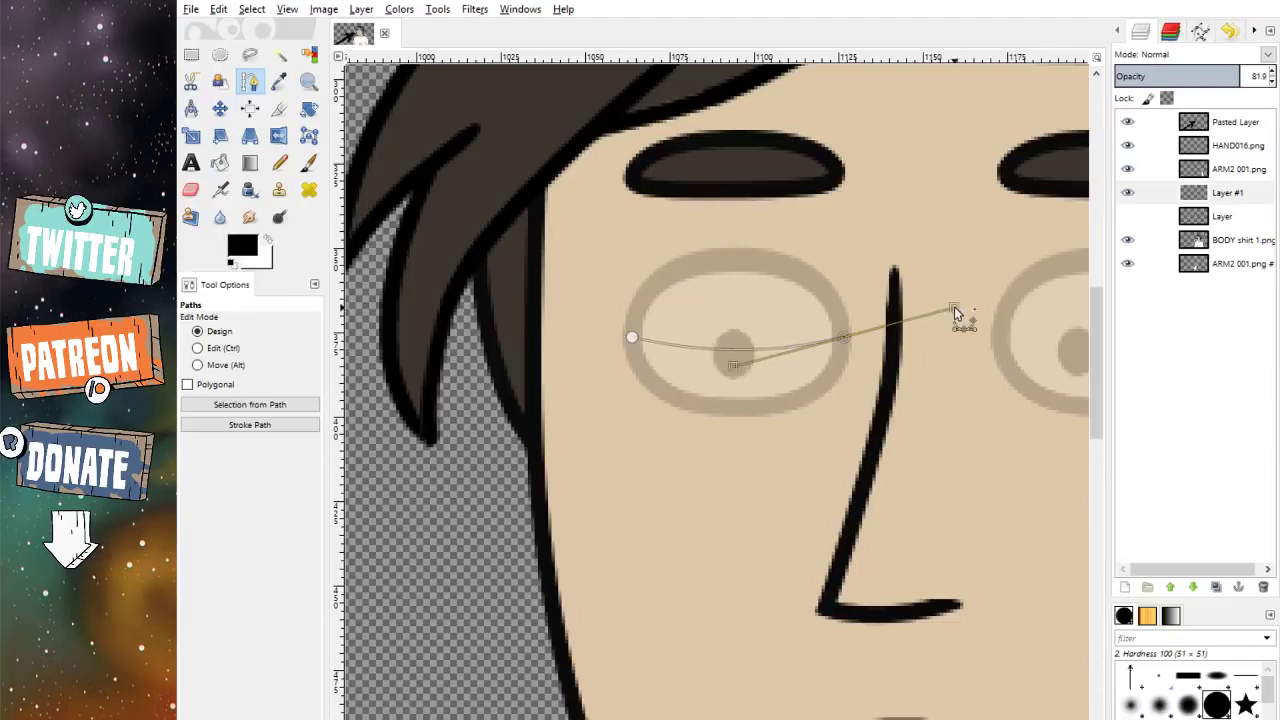
scroll(807, 368, right, 5)
click(629, 337)
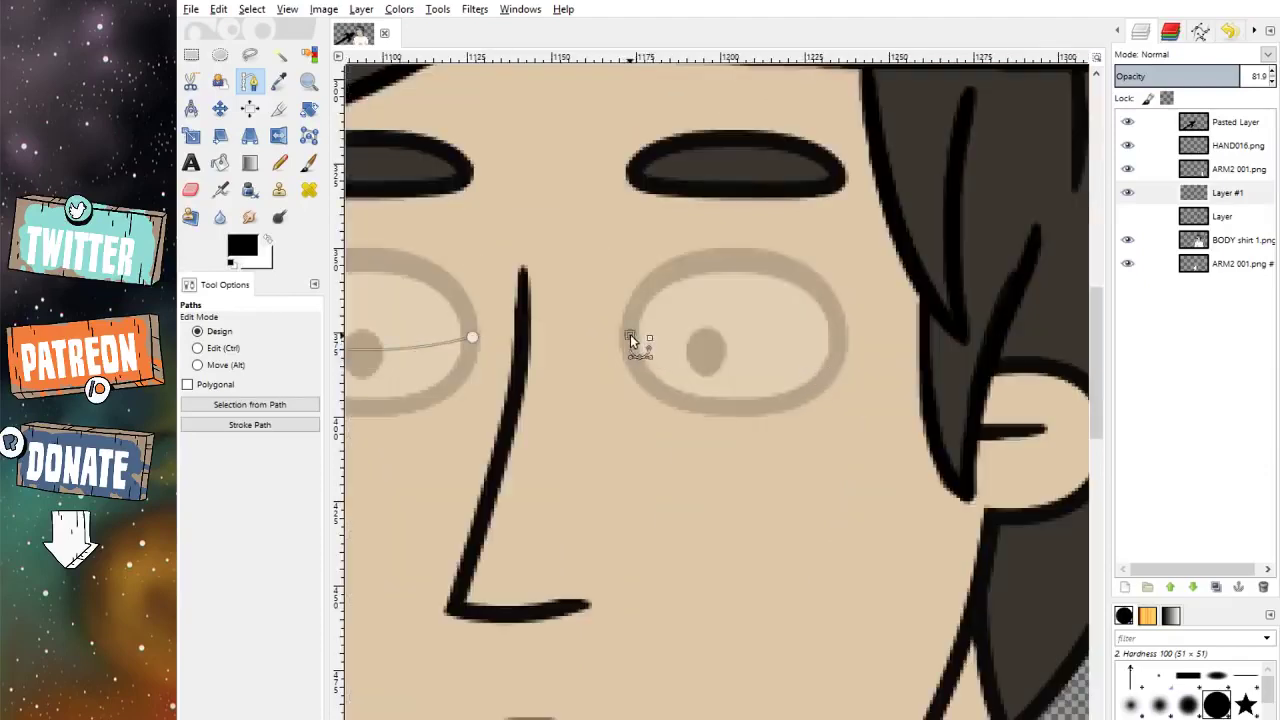
drag(840, 340, 984, 308)
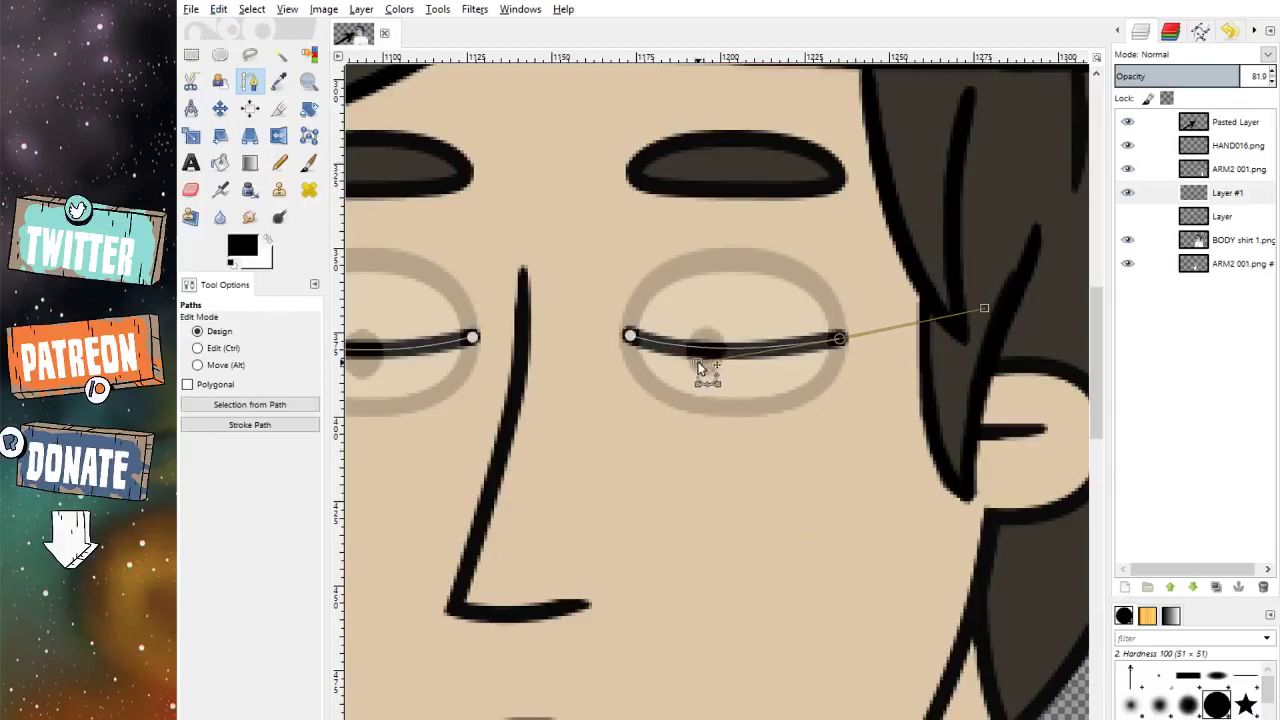
Step: Sample the painted-over skin colour and taper the ends of the first eye's closed-lid line with a 5.00 paintbrush
scroll(700, 368, left, 3)
click(660, 340)
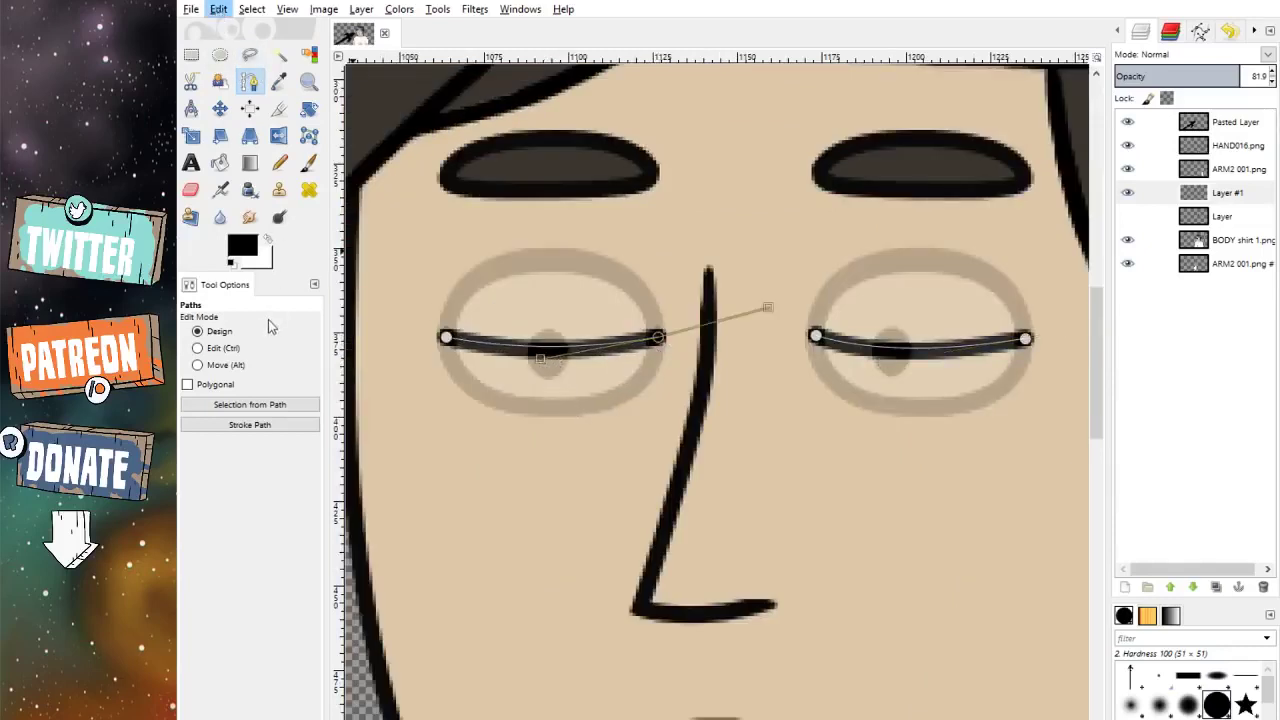
click(278, 81)
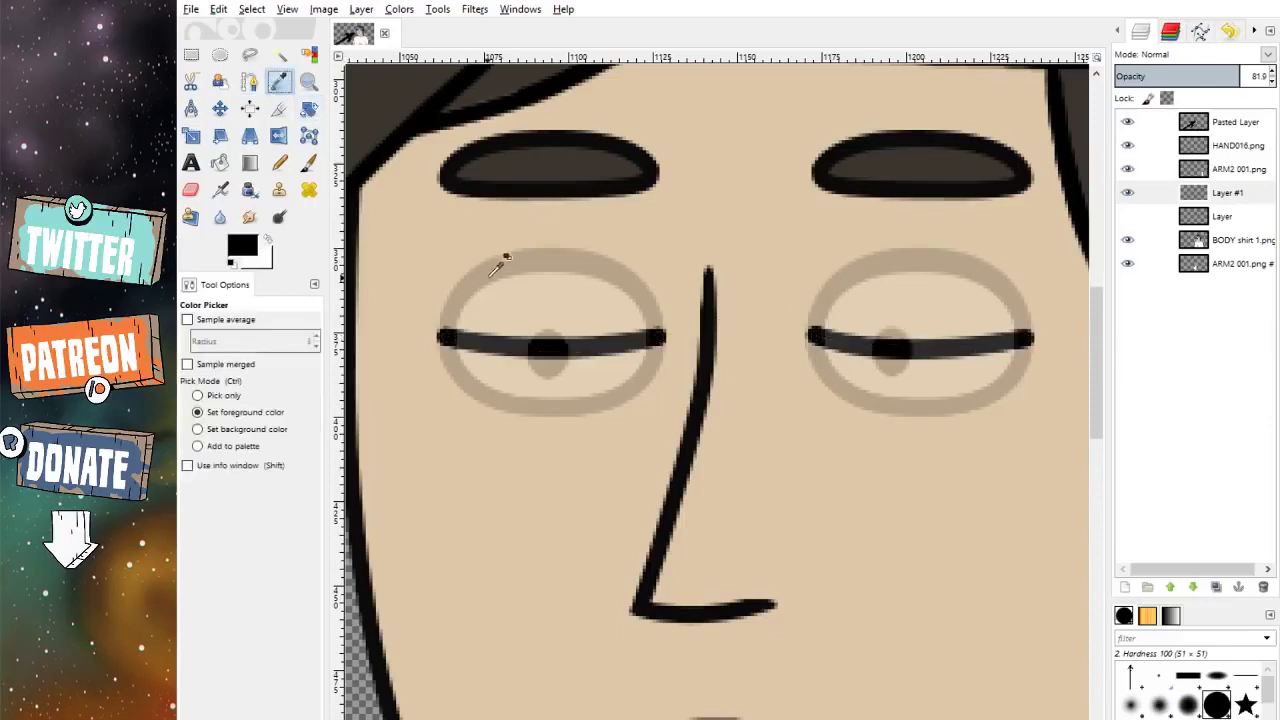
click(500, 262)
click(308, 162)
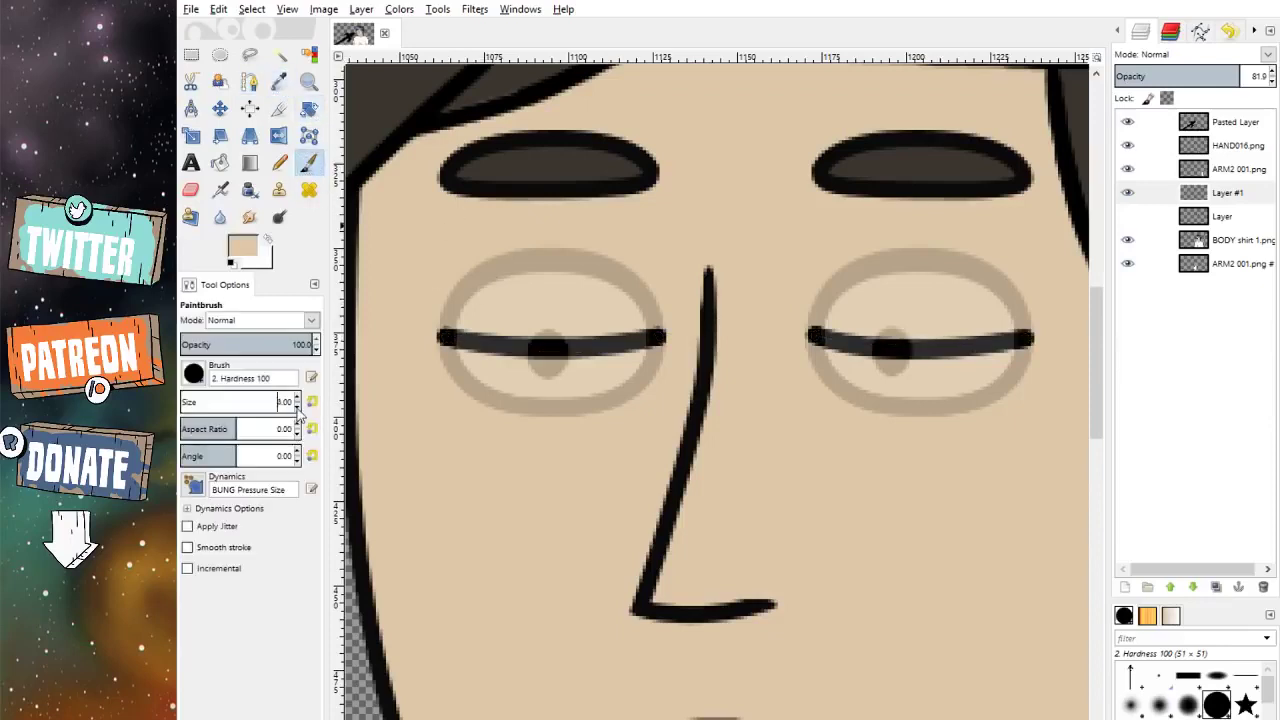
scroll(690, 320, up, 2)
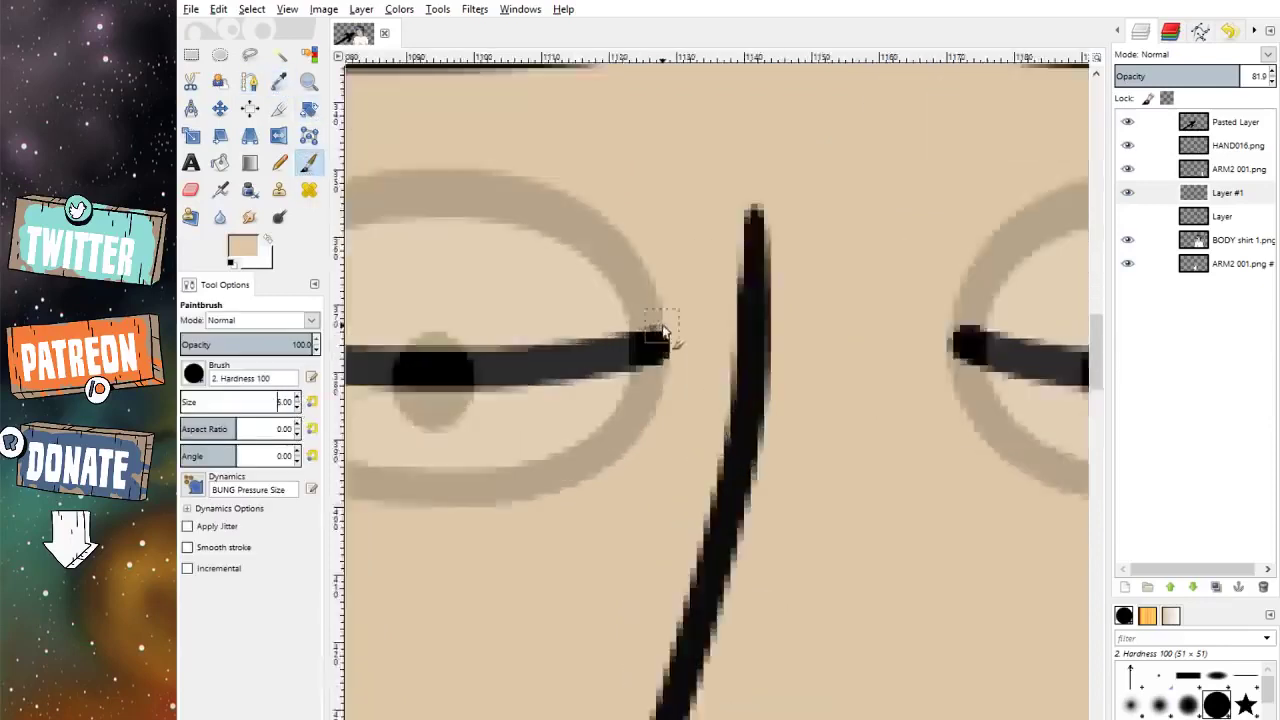
scroll(620, 338, up, 1)
scroll(592, 329, left, 3)
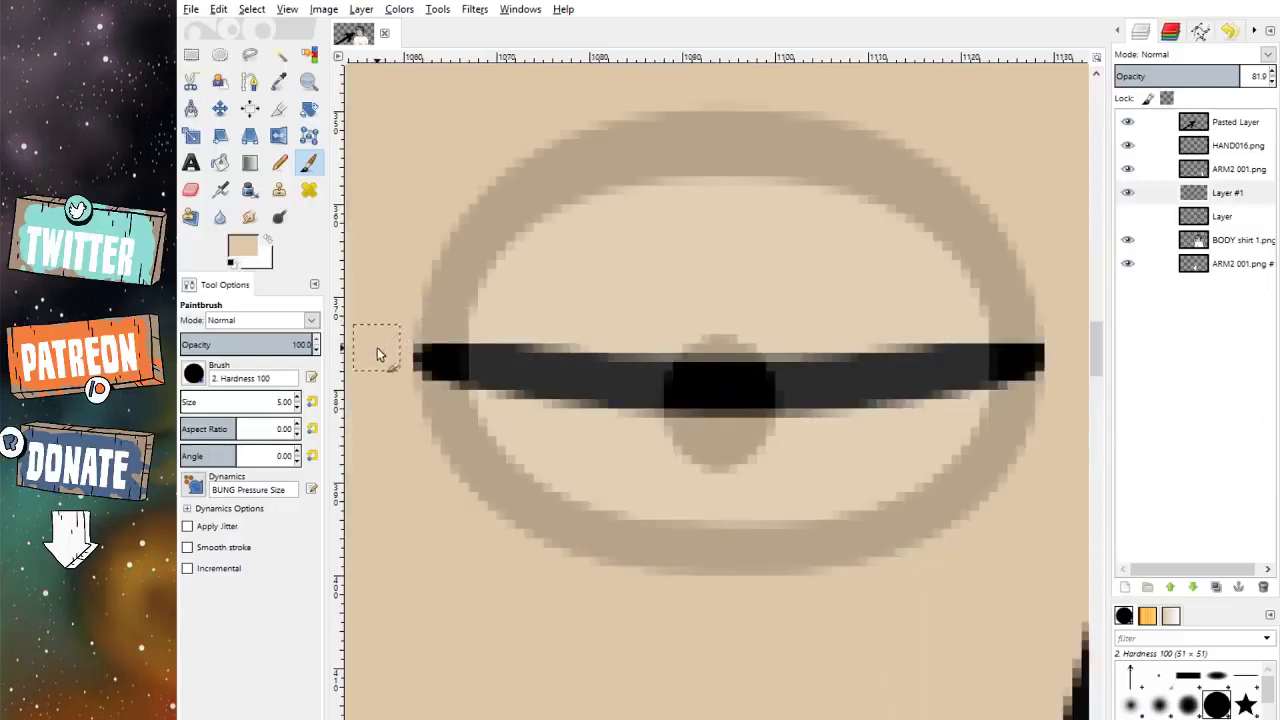
scroll(880, 330, right, 3)
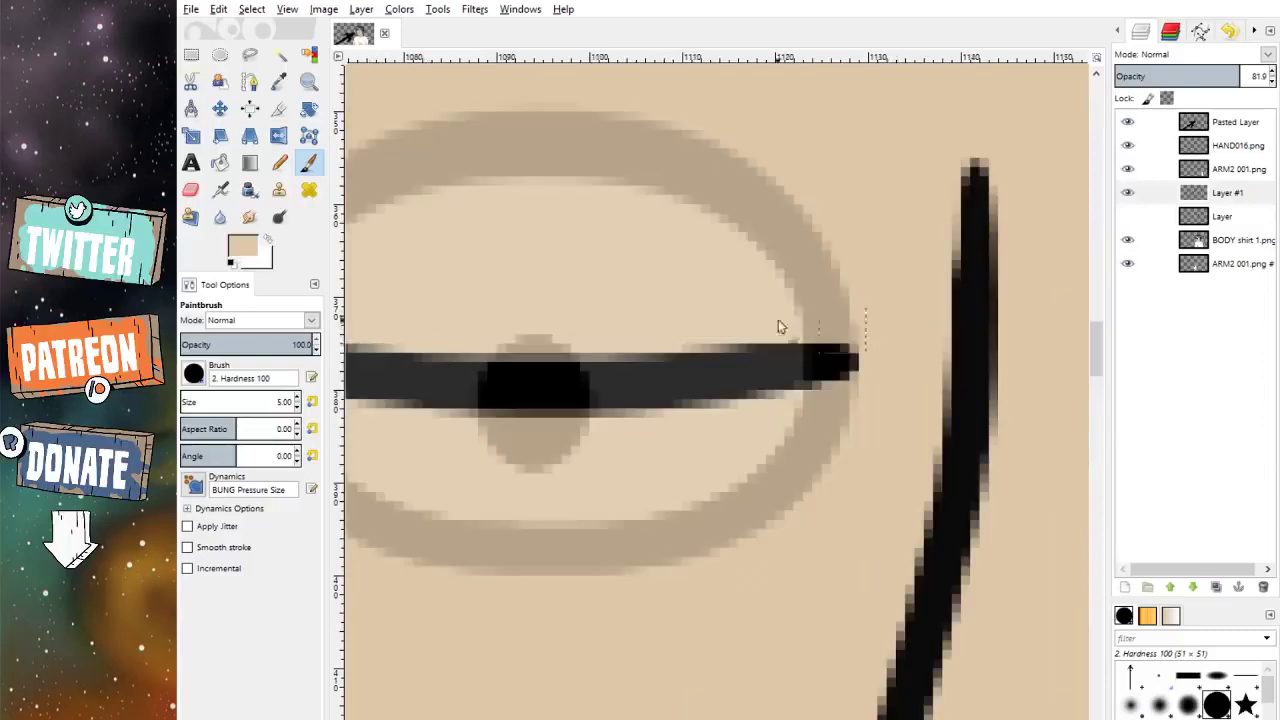
Step: Taper the ends of the other eye's closed-lid line with the skin-coloured brush, undoing the last stroke
scroll(779, 326, right, 9)
scroll(697, 330, right, 6)
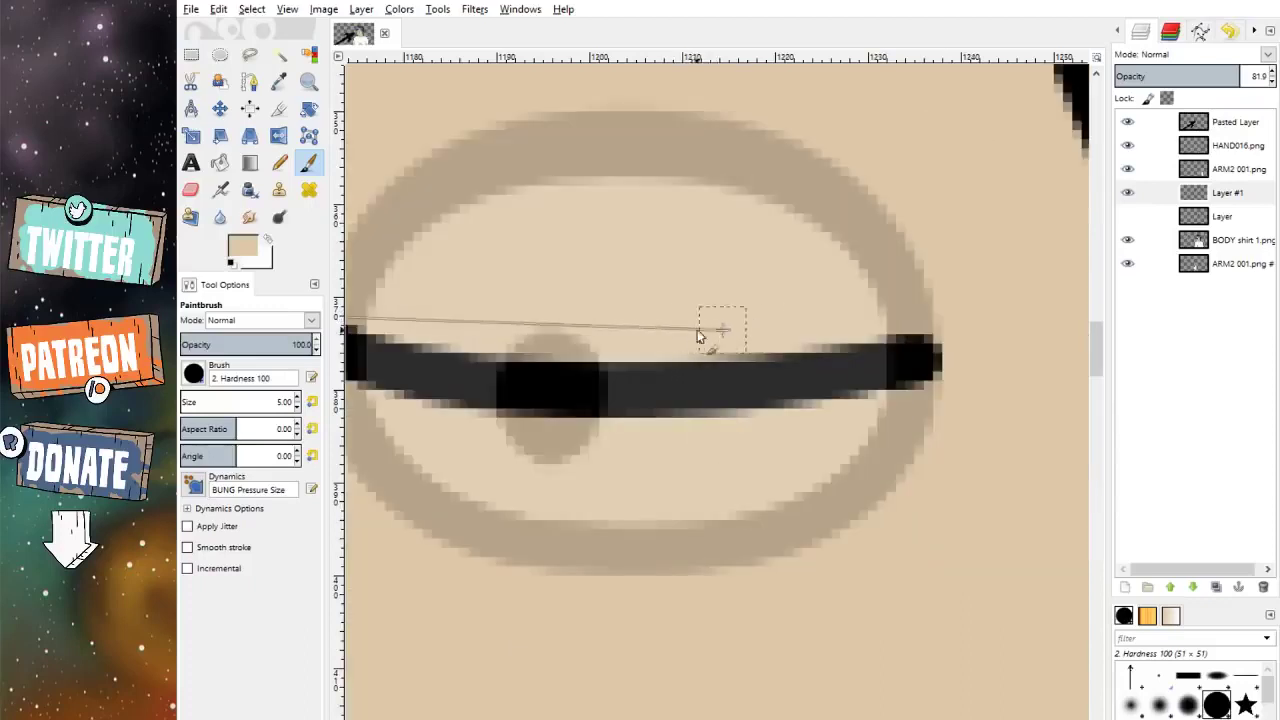
scroll(600, 330, left, 3)
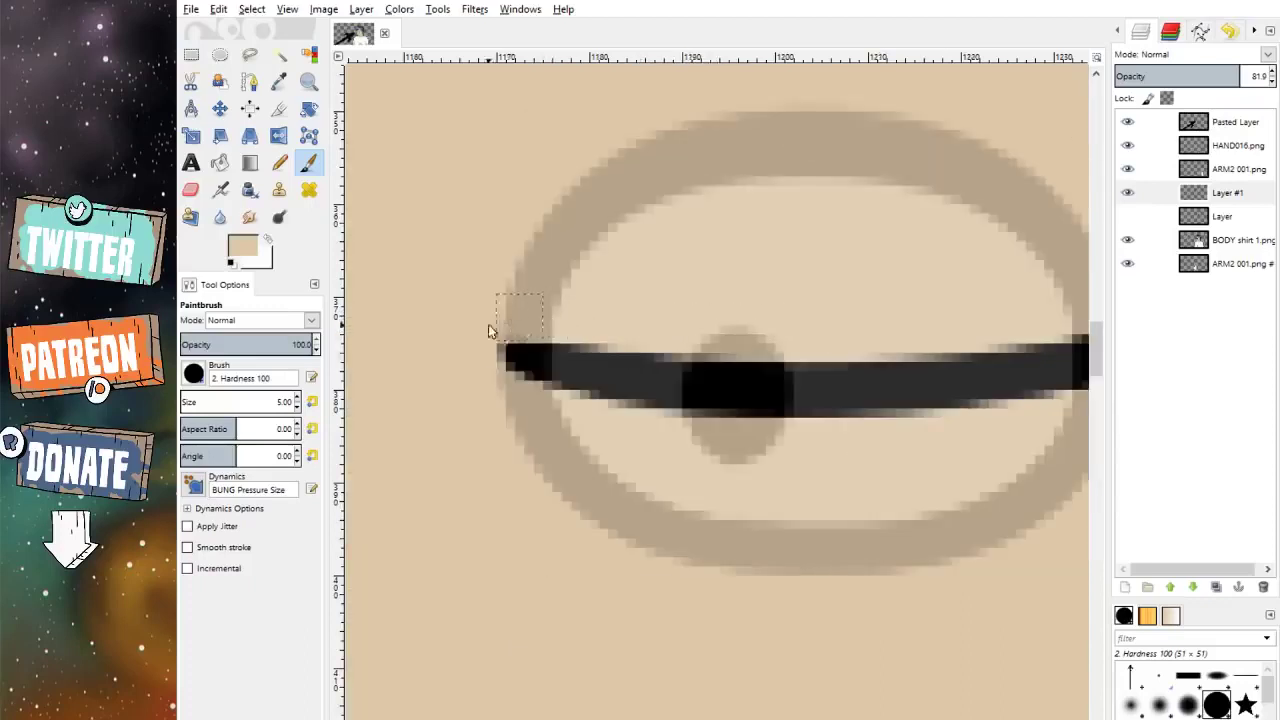
scroll(600, 333, right, 6)
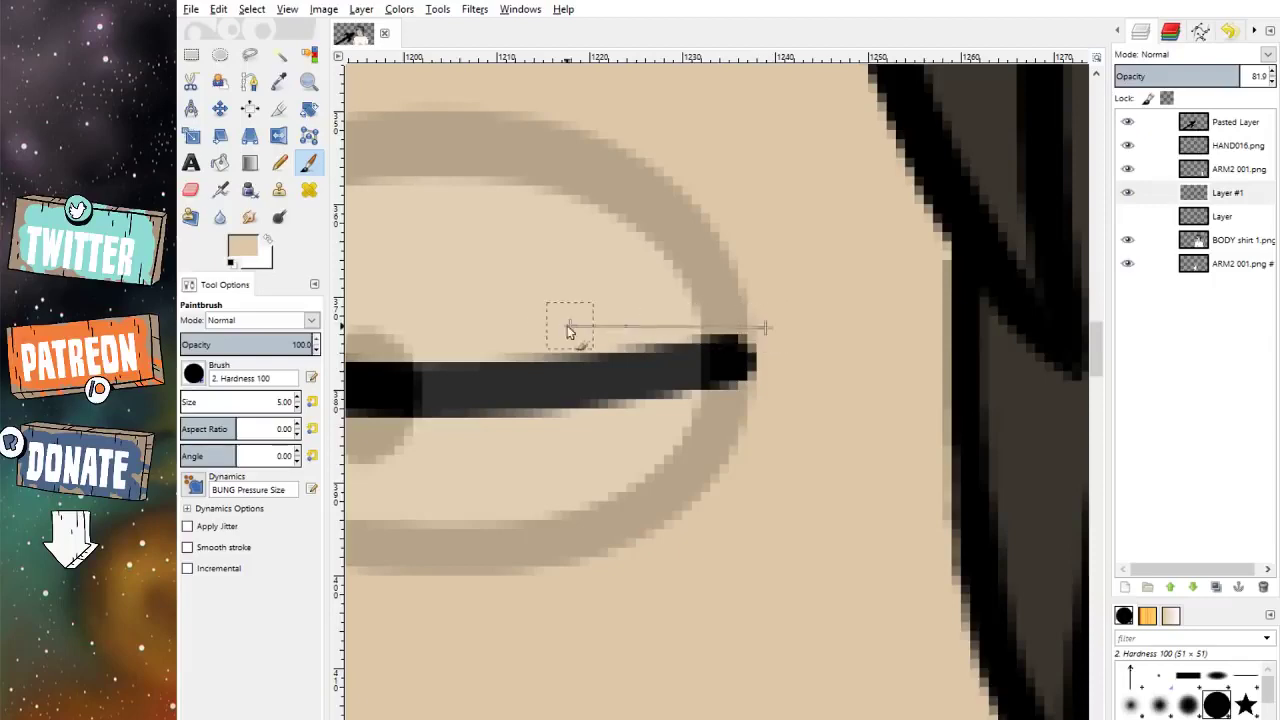
key(ctrl+z)
scroll(797, 362, down, 5)
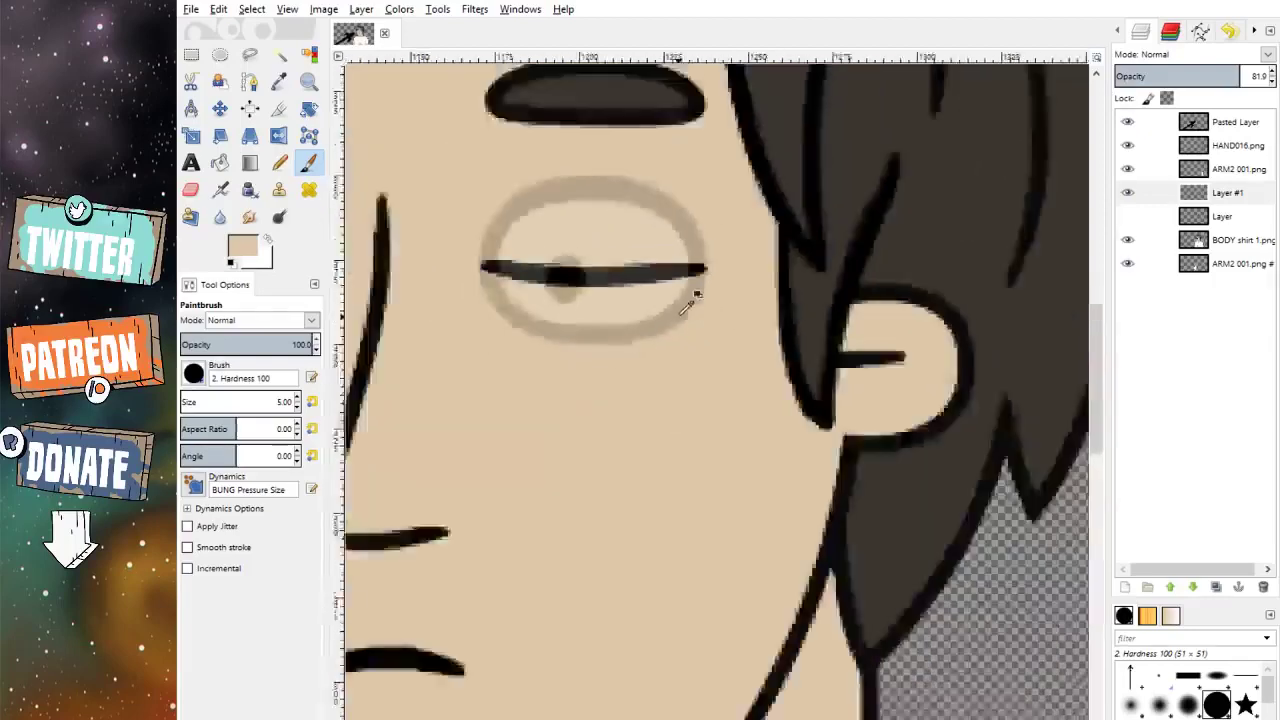
scroll(649, 453, down, 1)
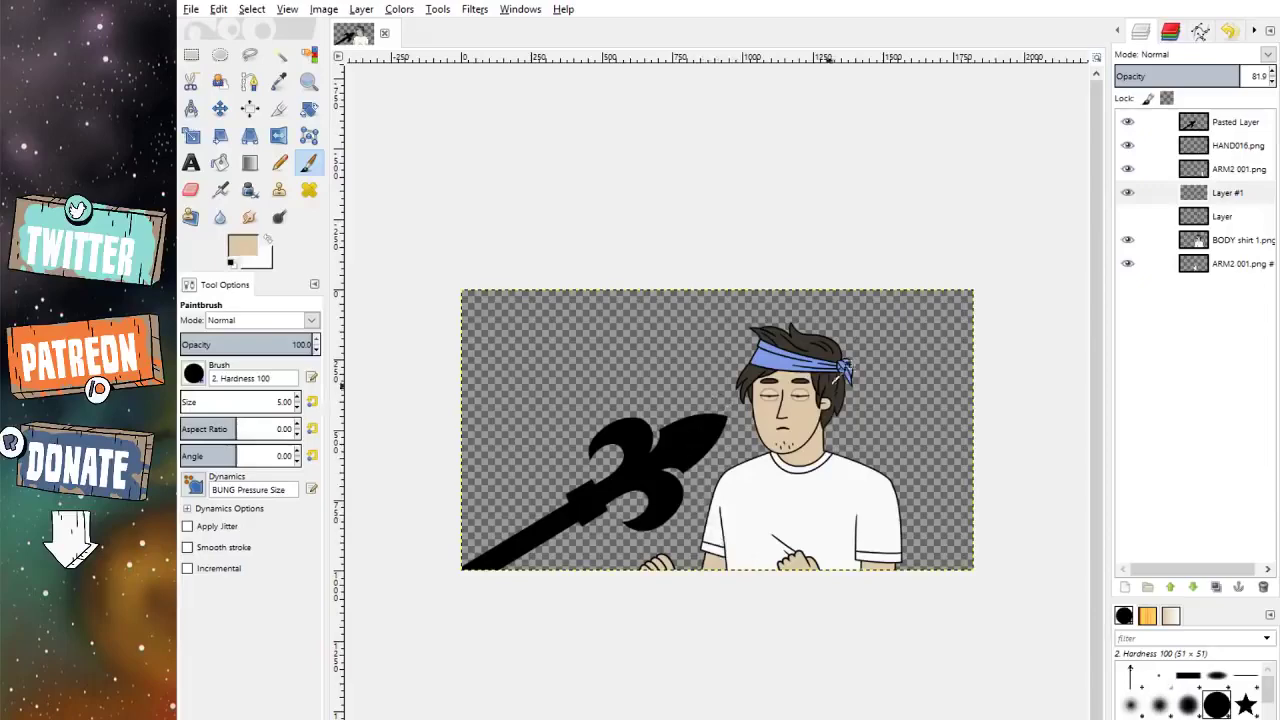
Step: Raise the closed-eye layer's opacity to 100.0
scroll(810, 400, up, 5)
drag(1236, 104, 1262, 108)
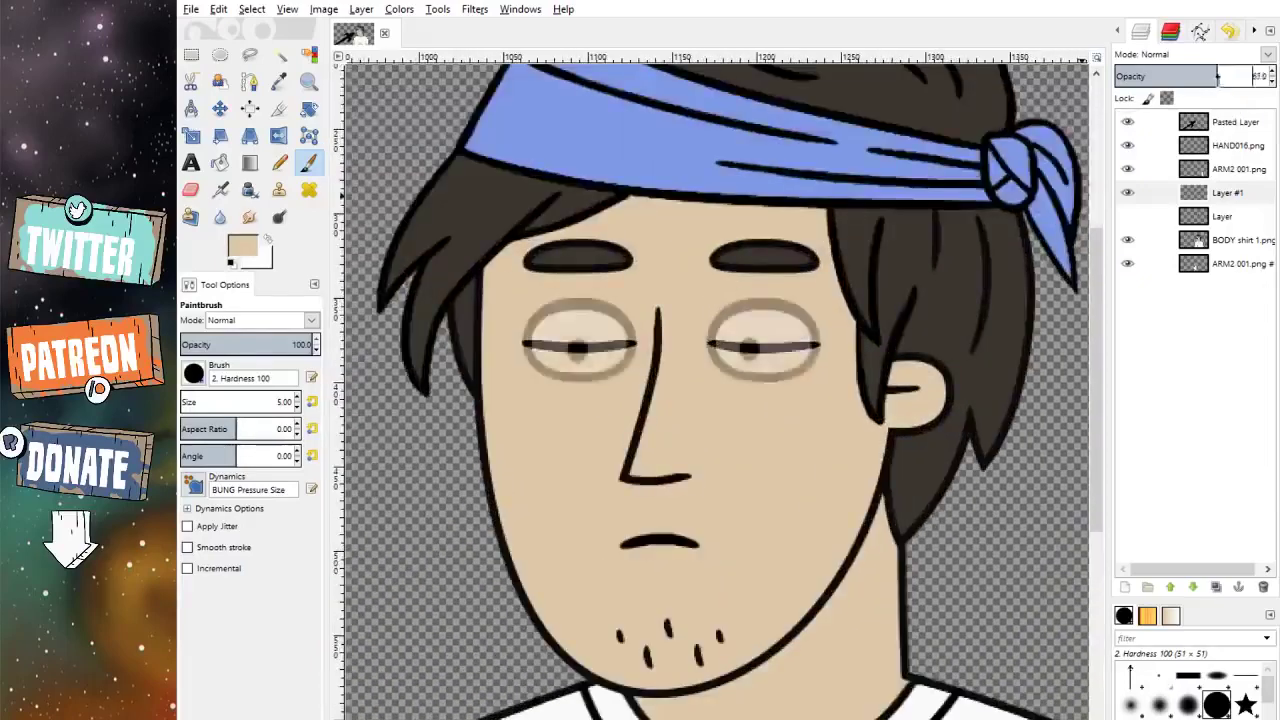
scroll(774, 377, up, 2)
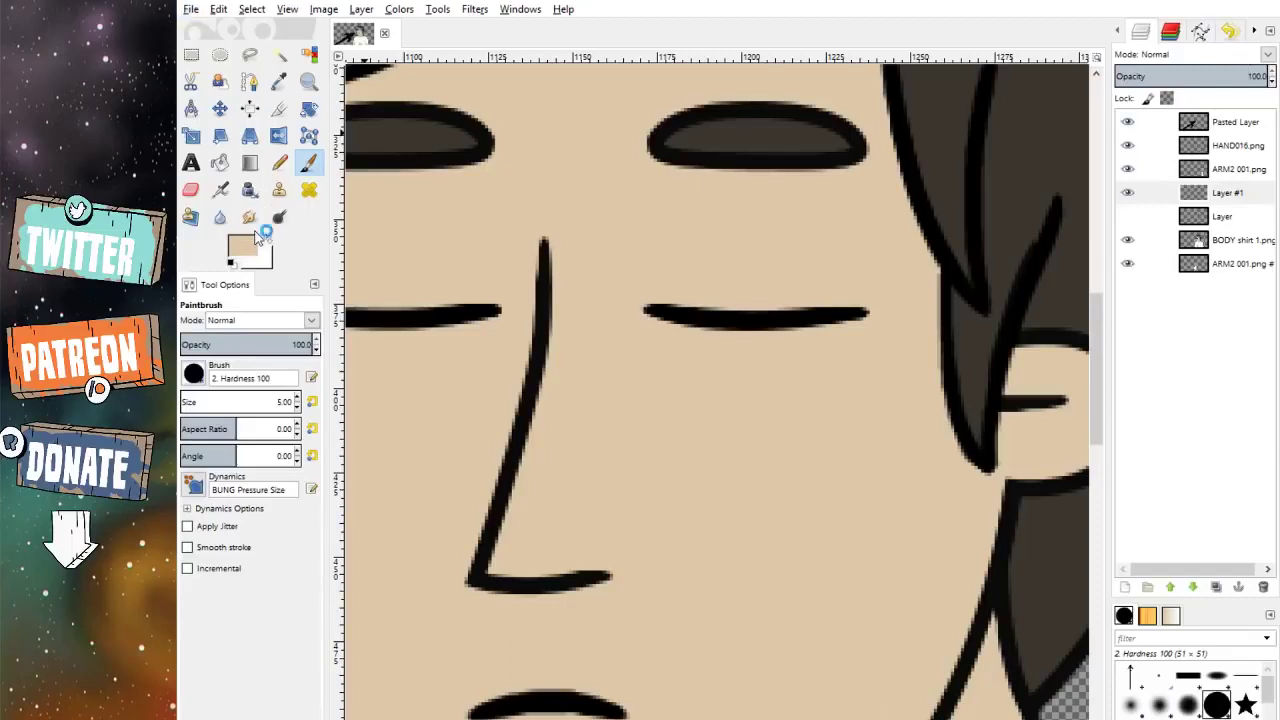
Step: Delete the closed-eye layer and make the narrowed-eyelid layer visible
click(220, 108)
scroll(866, 323, down, 4)
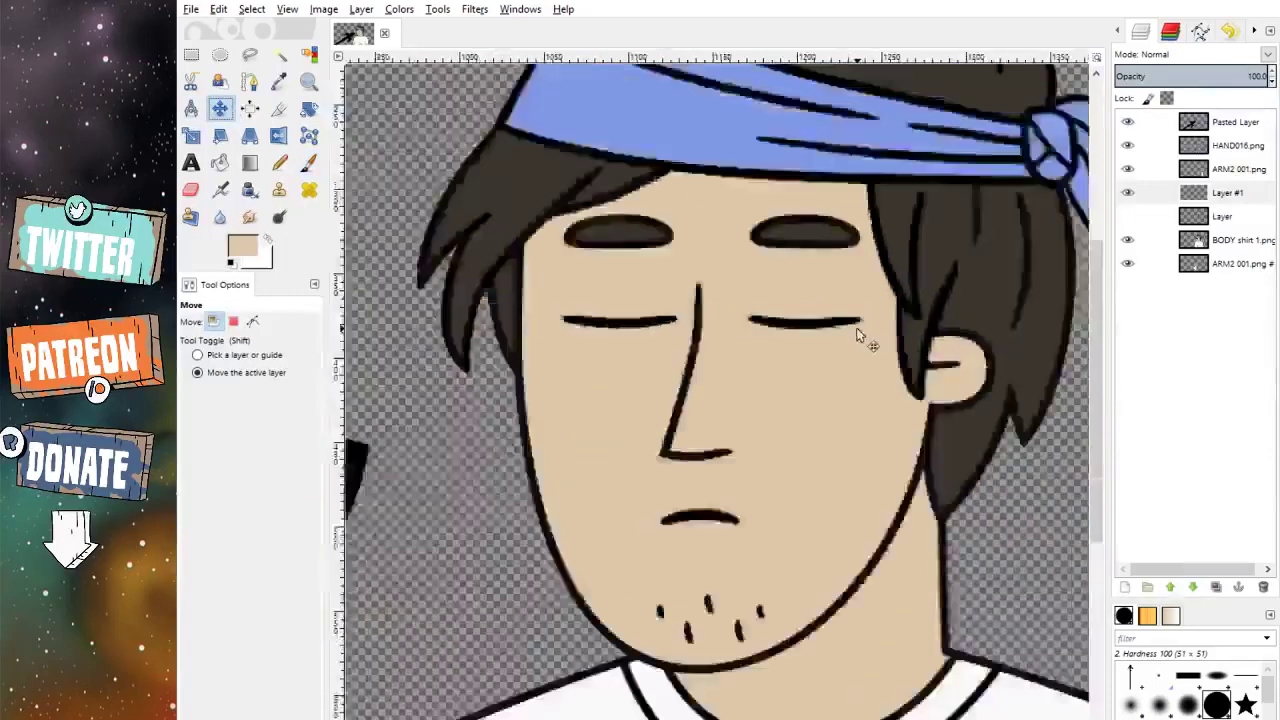
click(1262, 587)
click(1128, 192)
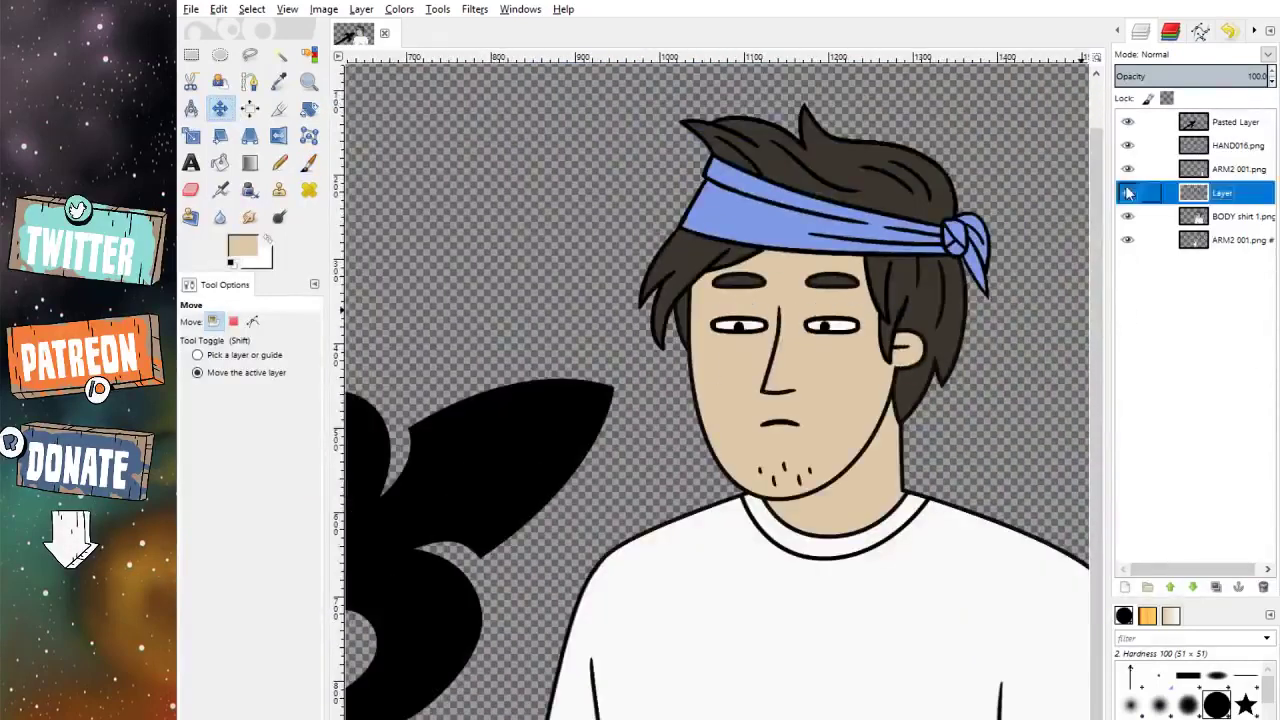
Step: Nudge the HAND016.png layer slightly upward and to the left over the shirt
click(1150, 169)
scroll(757, 397, down, 1)
scroll(757, 397, right, 5)
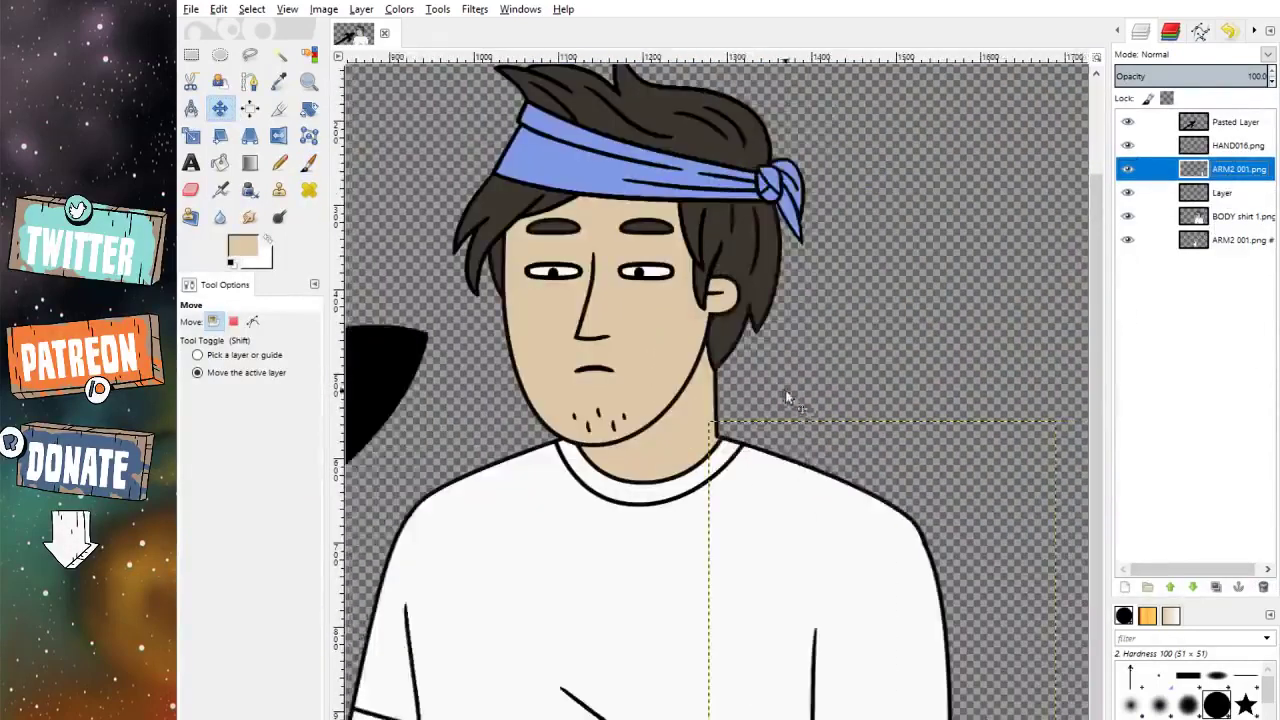
key(Page_Up)
scroll(781, 384, down, 1)
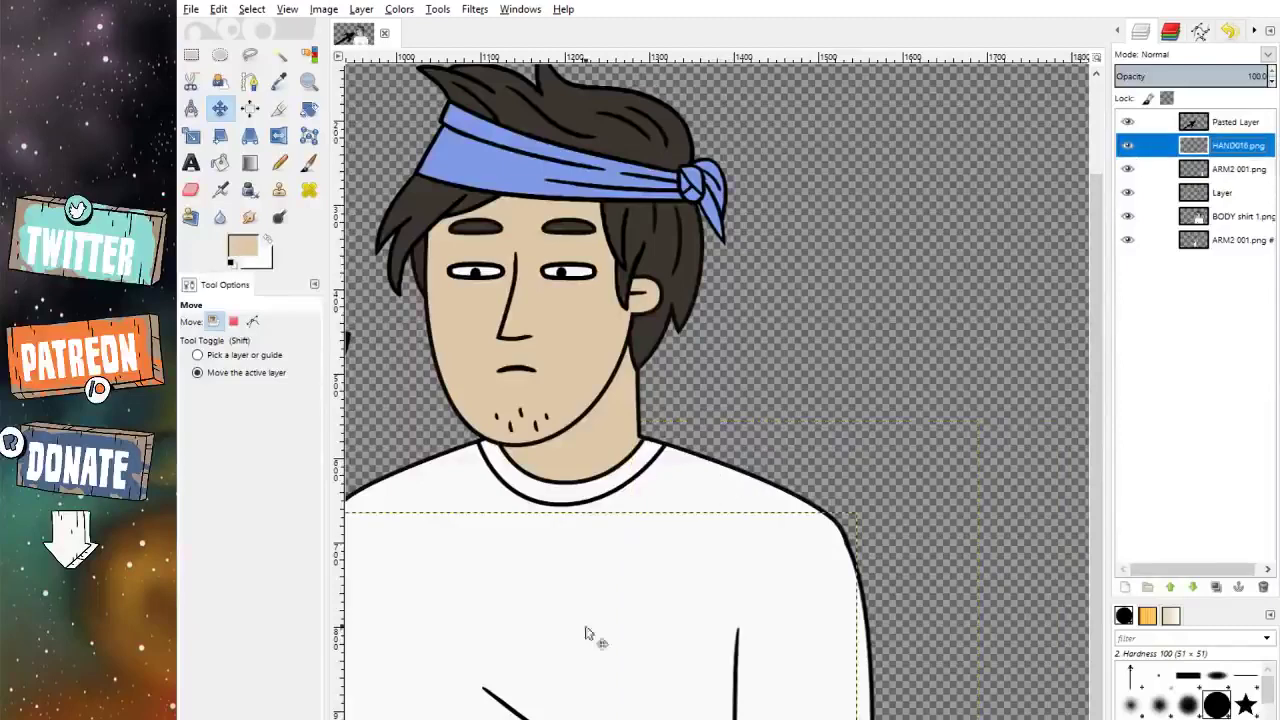
scroll(677, 571, up, 3)
click(657, 603)
key(Up)
key(Up)
key(Up)
key(Up)
key(Up)
key(Up)
key(Up)
key(Up)
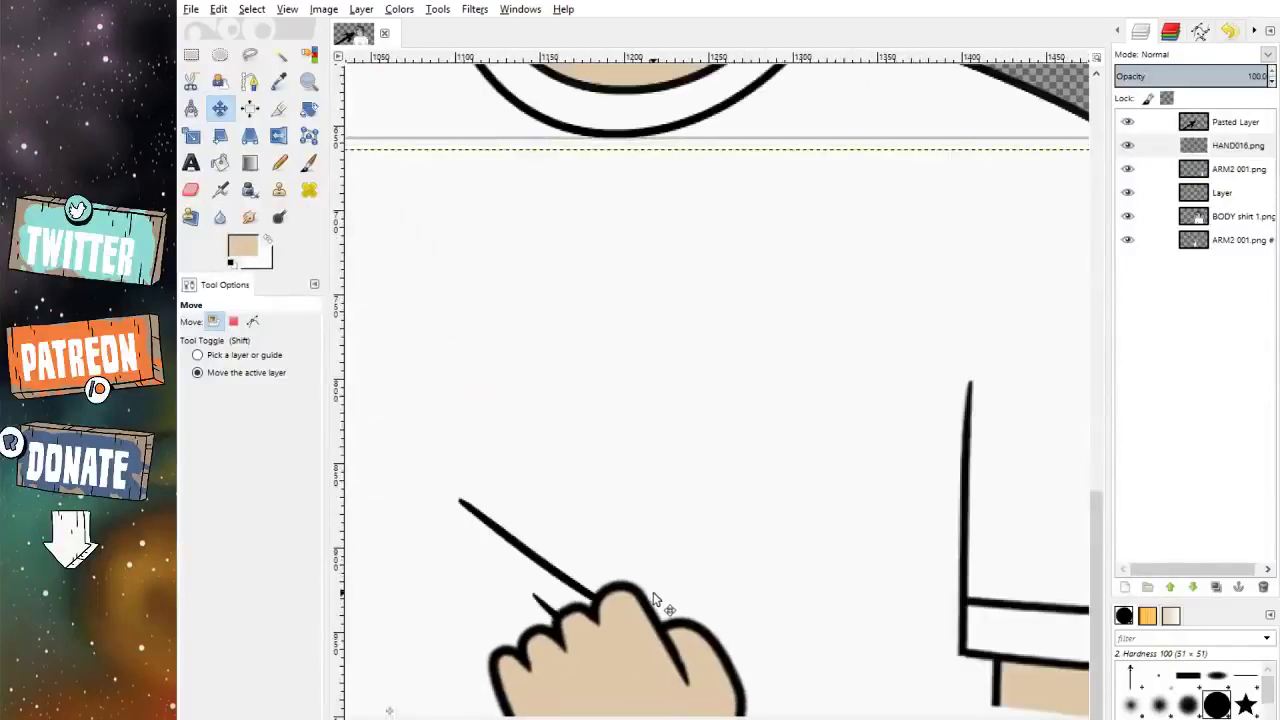
key(Left)
key(Left)
Step: Slightly rotate the ARM2 001.png layer above the narrowed-eyelid layer and shift it a little to the left
click(1233, 193)
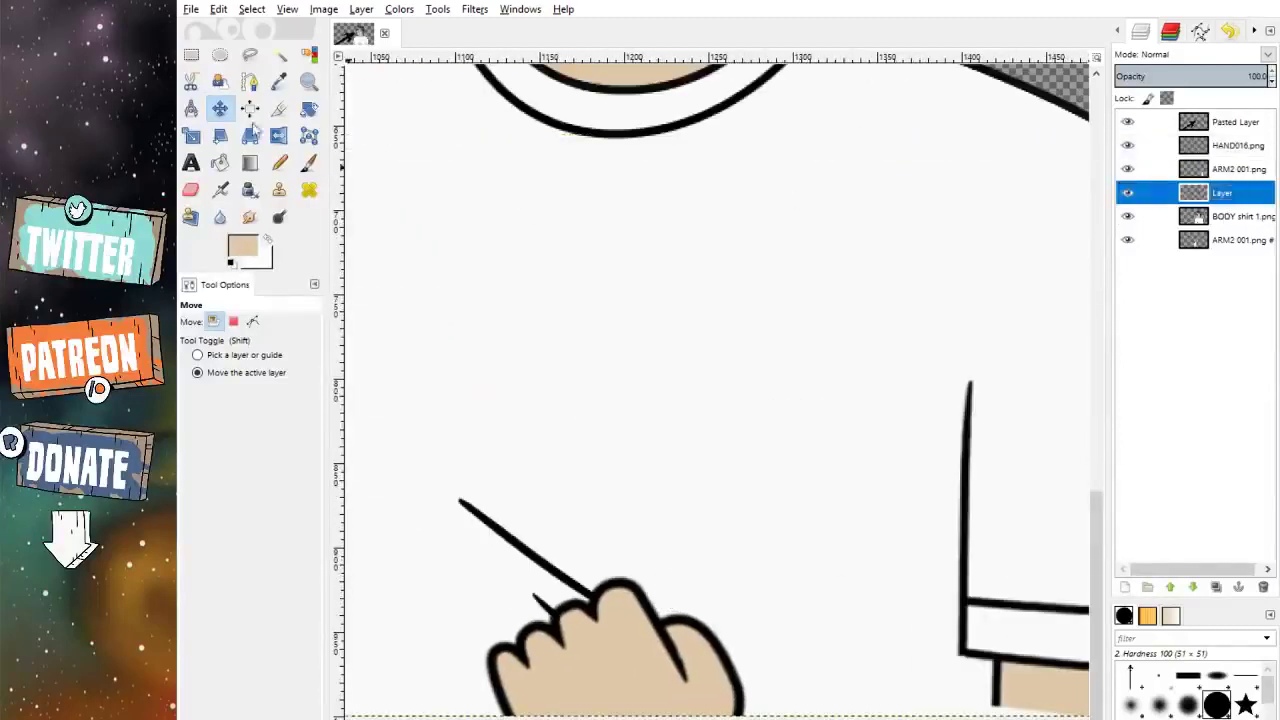
key(shift+r)
key(Page_Up)
scroll(791, 265, right, 5)
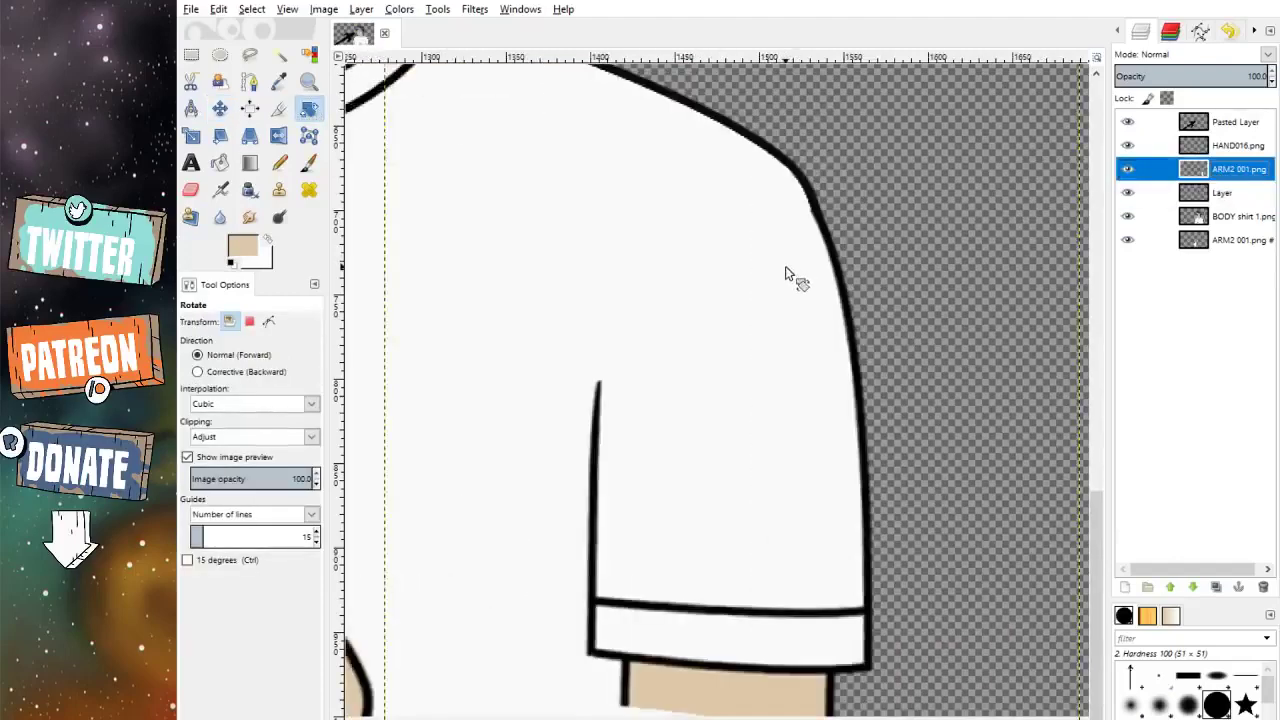
click(594, 366)
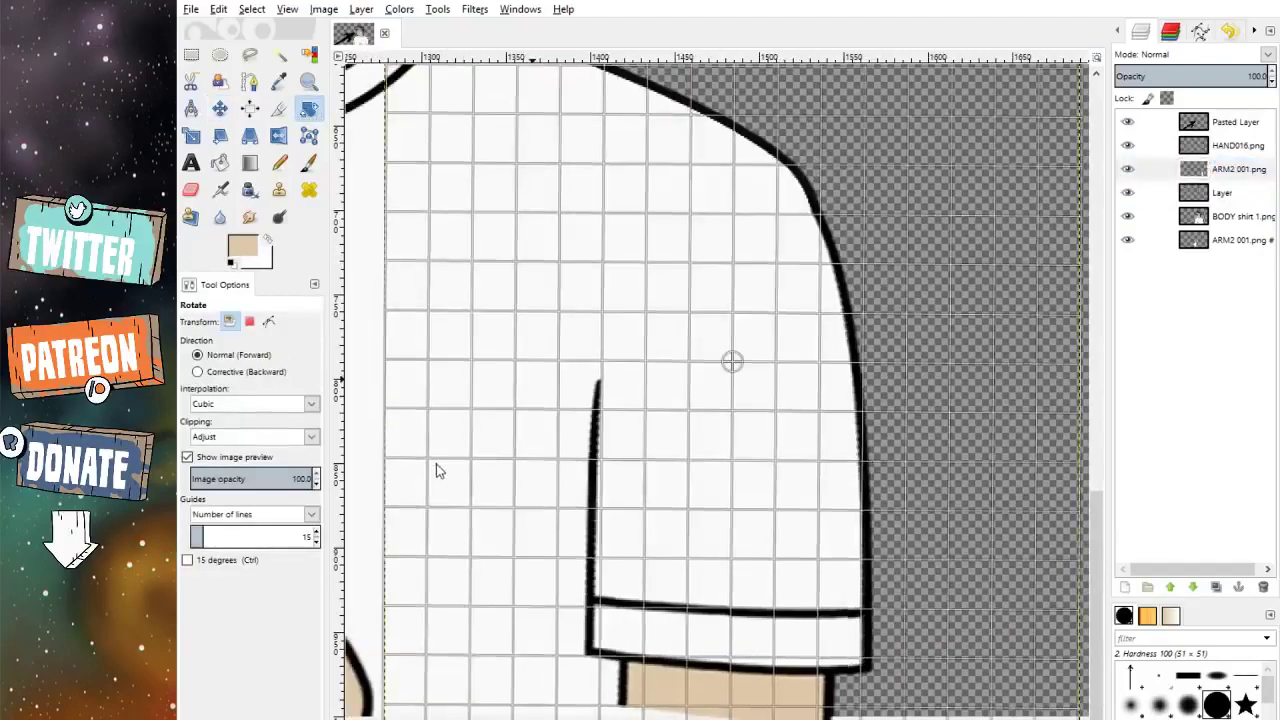
key(Escape)
click(219, 108)
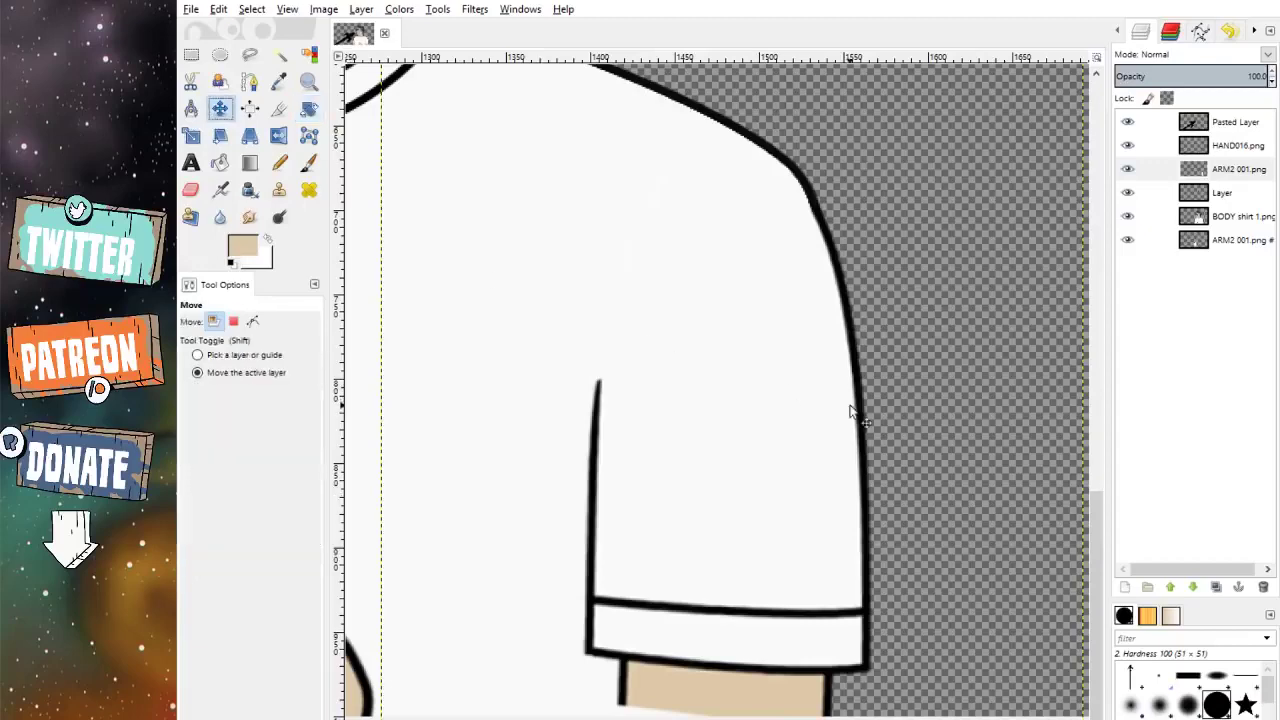
drag(851, 408, 853, 410)
key(shift+e)
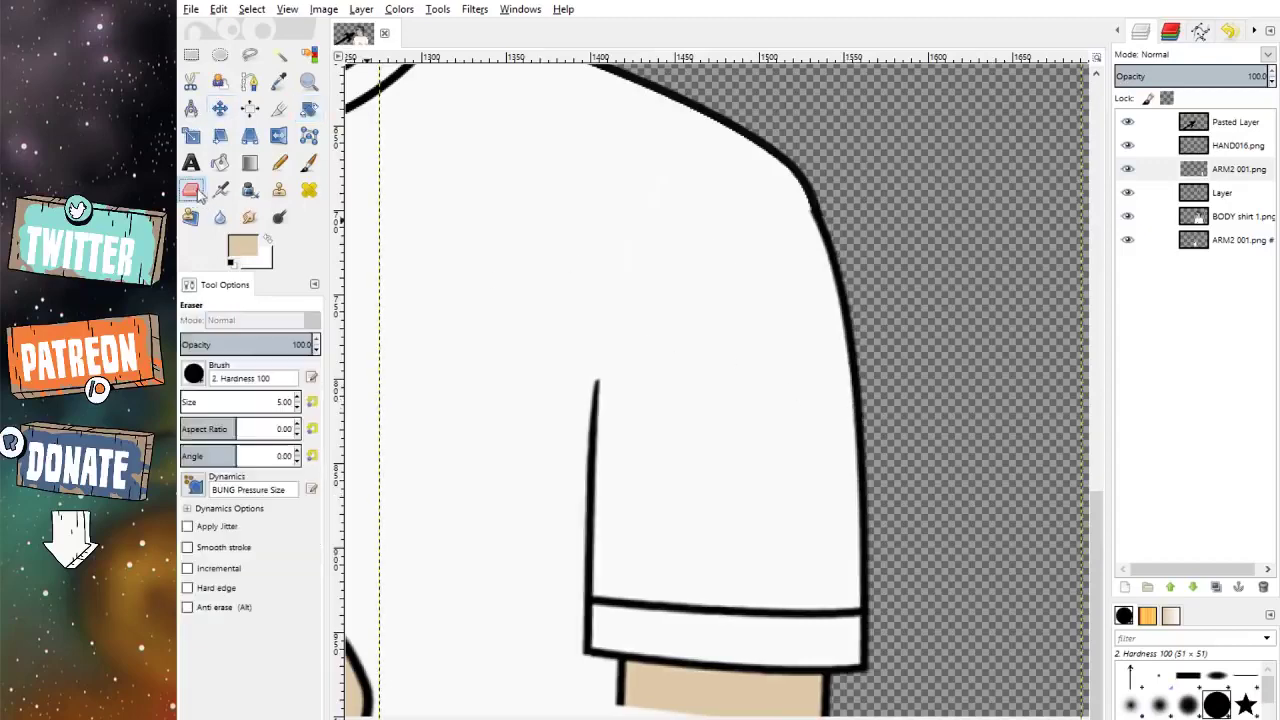
scroll(790, 258, up, 4)
scroll(790, 262, down, 4)
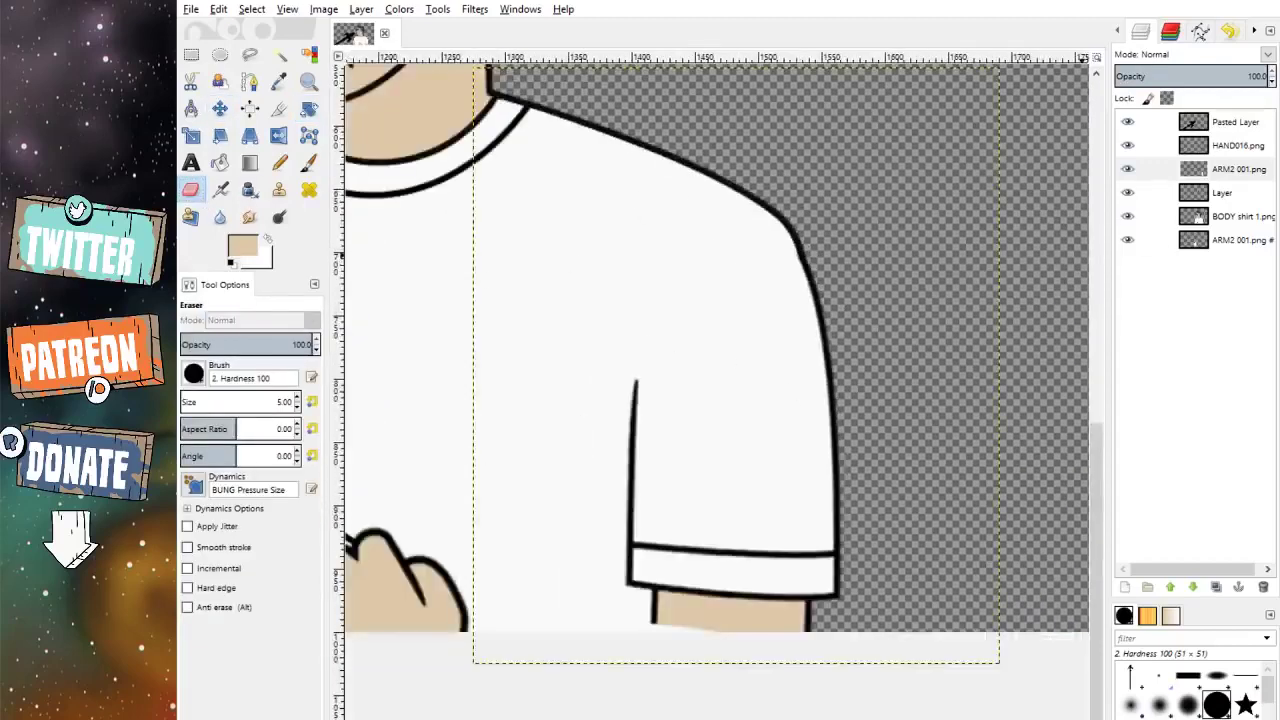
Step: Slightly rotate the arm layer beneath the BODY shirt layer and reset the foreground colour to black
click(1203, 240)
key(shift+r)
scroll(745, 343, left, 5)
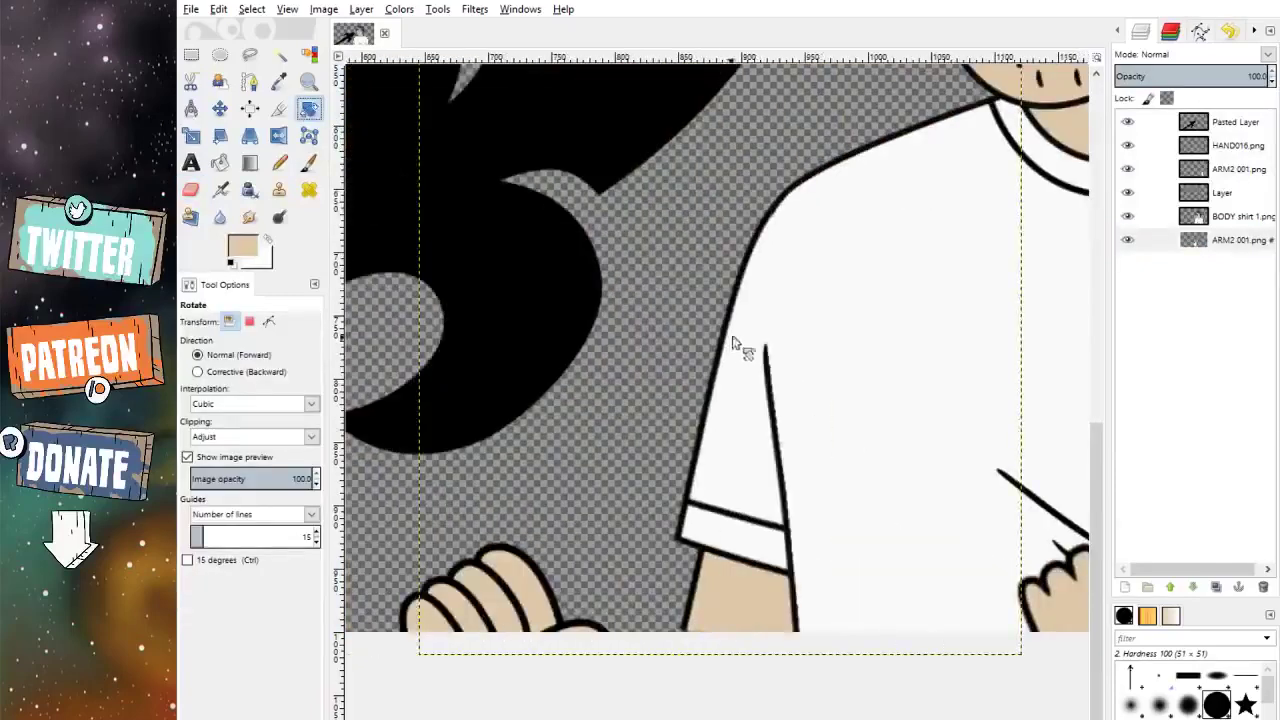
click(740, 343)
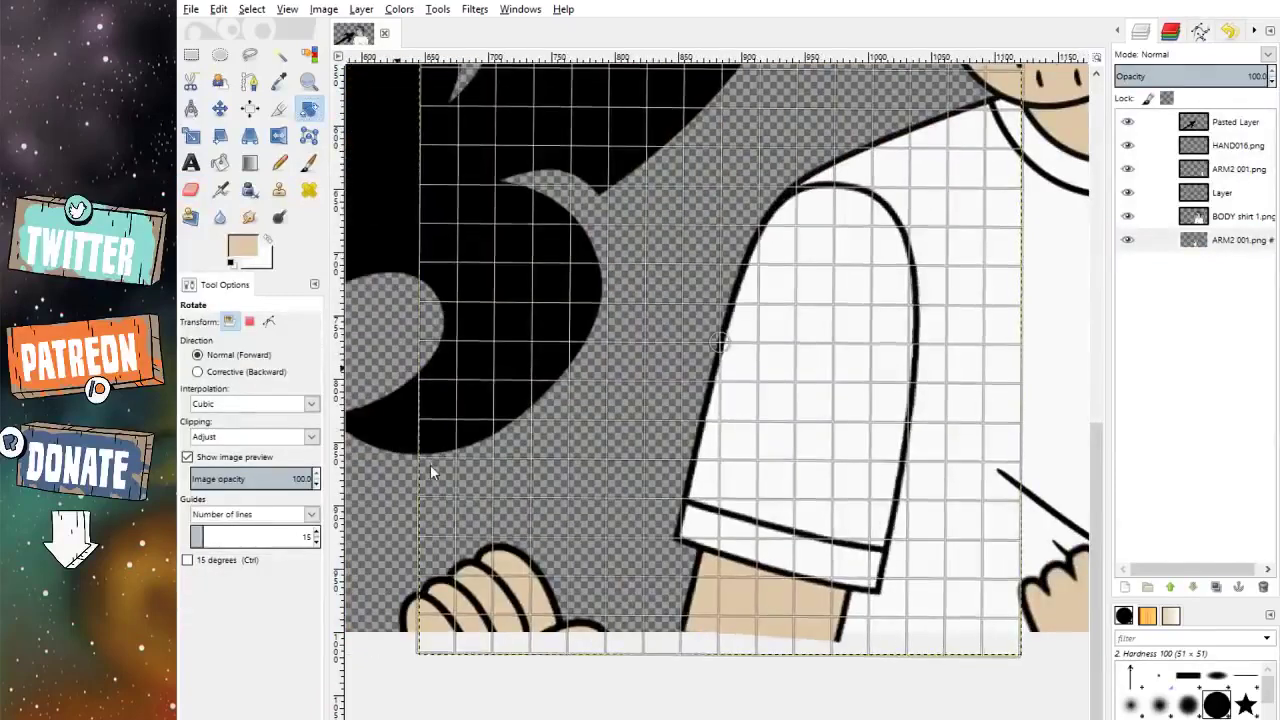
key(Escape)
click(221, 109)
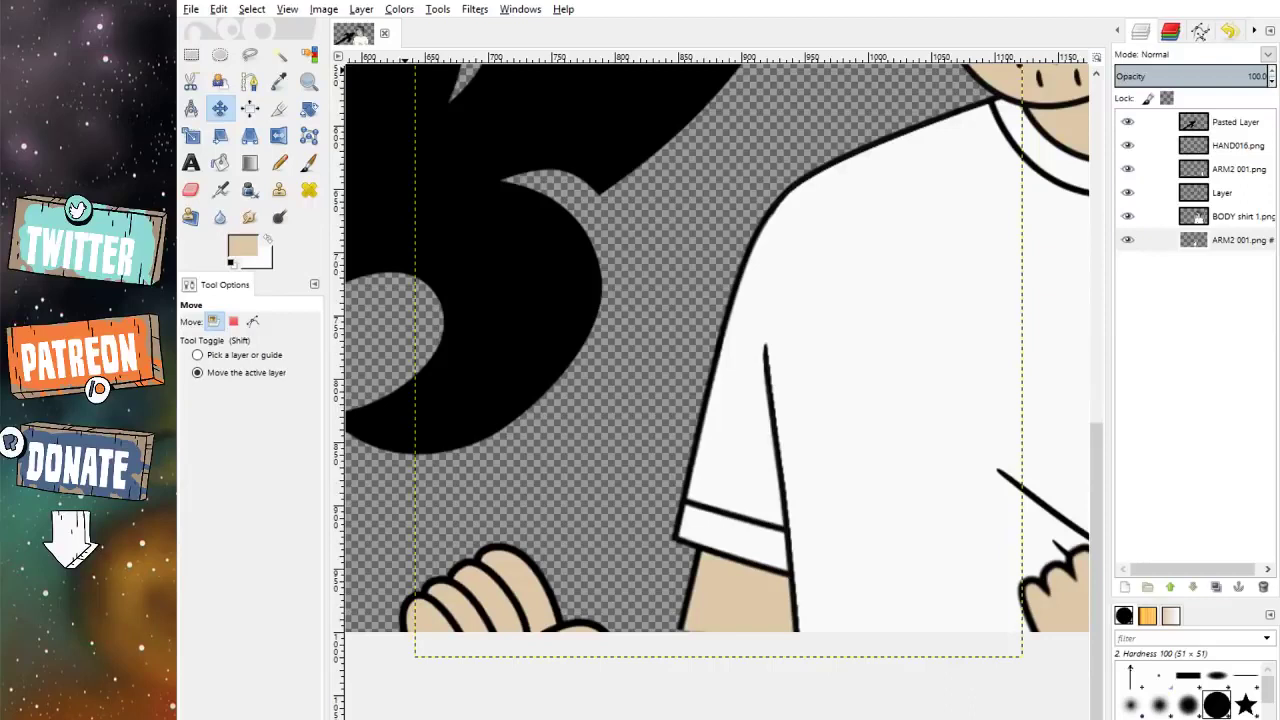
click(232, 264)
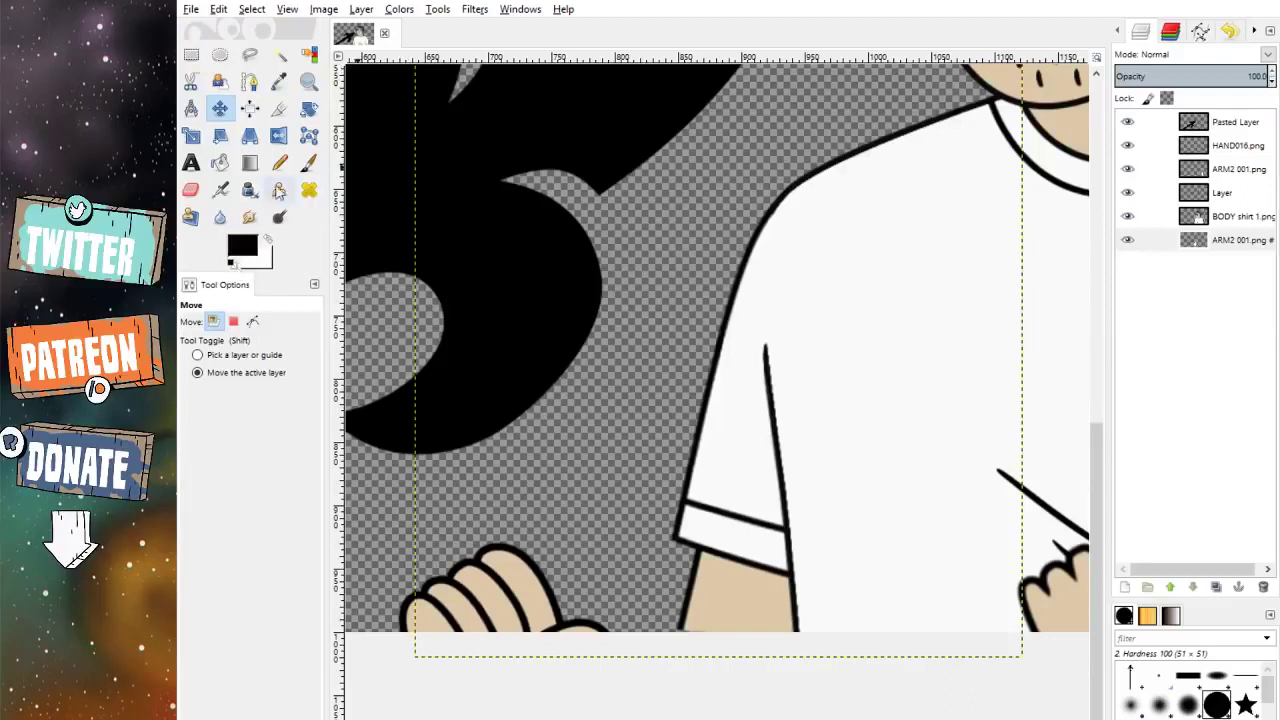
click(308, 162)
click(219, 108)
Step: Move the 357.png layer to the top of the layer stack and rename it ONION
key(minus)
key(minus)
key(minus)
key(minus)
key(minus)
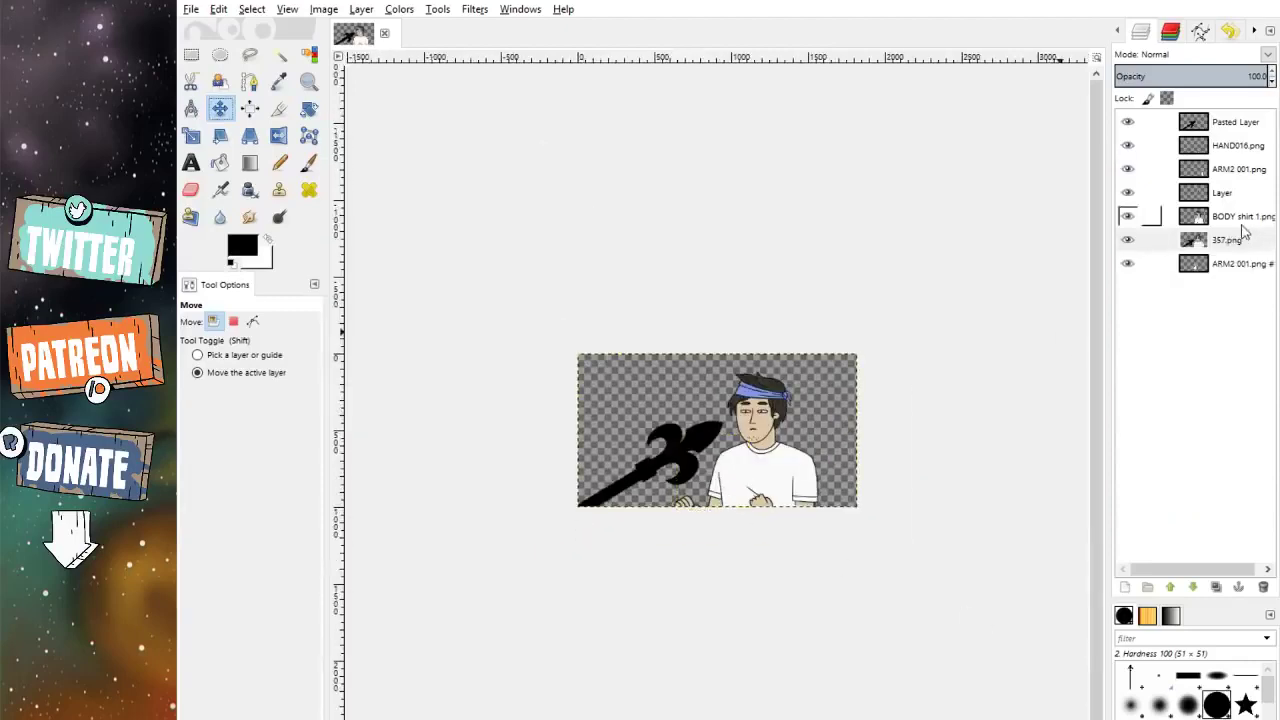
drag(1236, 240, 1226, 120)
double_click(1226, 121)
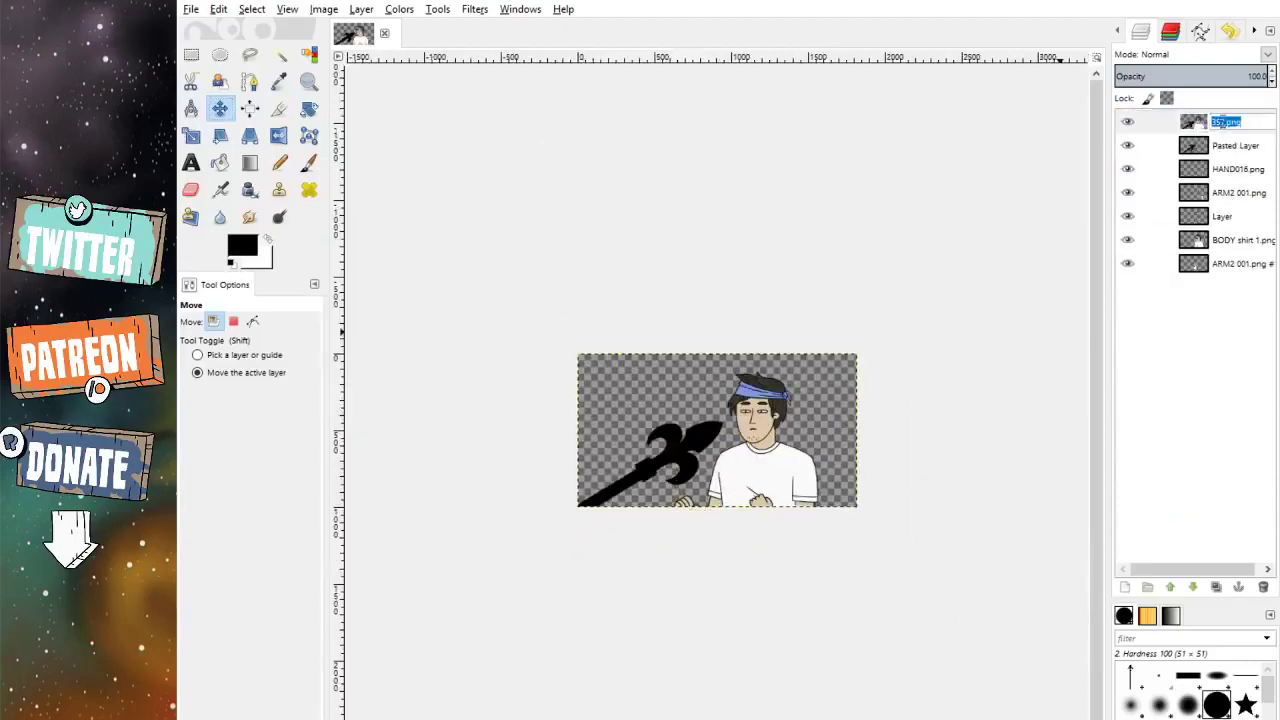
text(ONION)
key(Return)
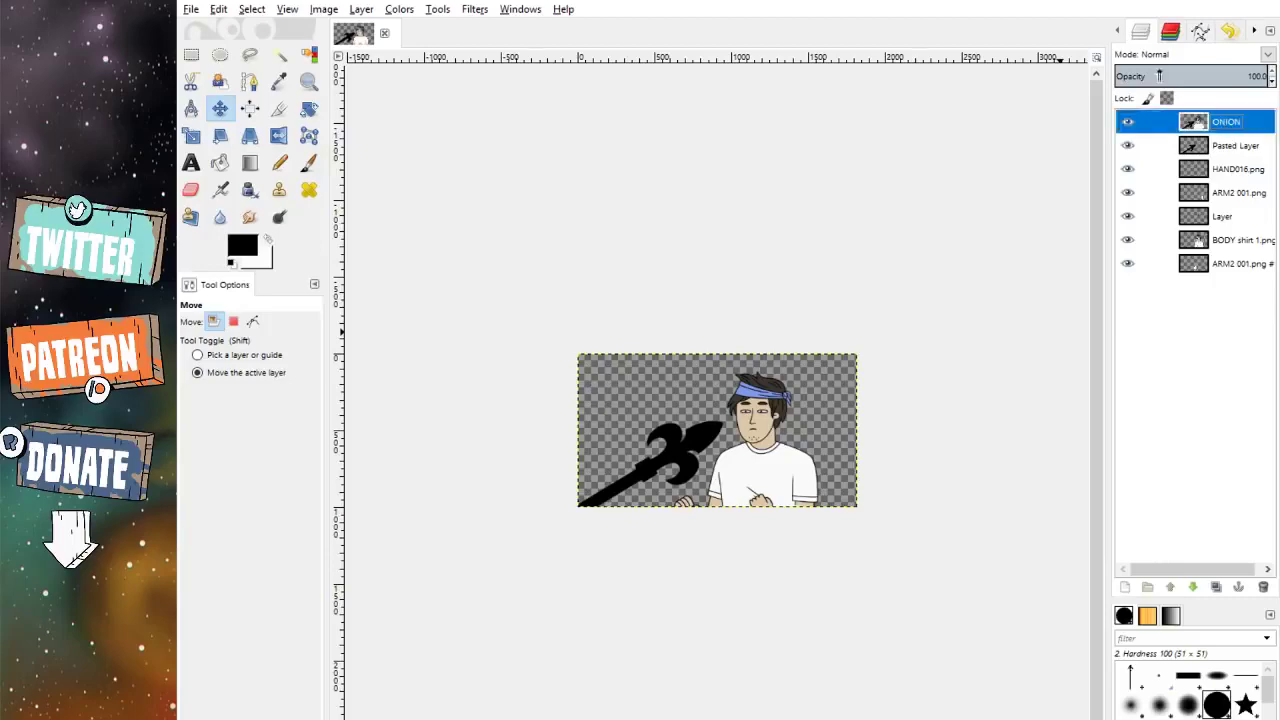
Step: Lower the ONION layer's opacity to 26.4 and compare it with the posed character underneath
click(1156, 76)
ctrl+scroll(808, 485, up, 3)
ctrl+scroll(808, 485, up, 1)
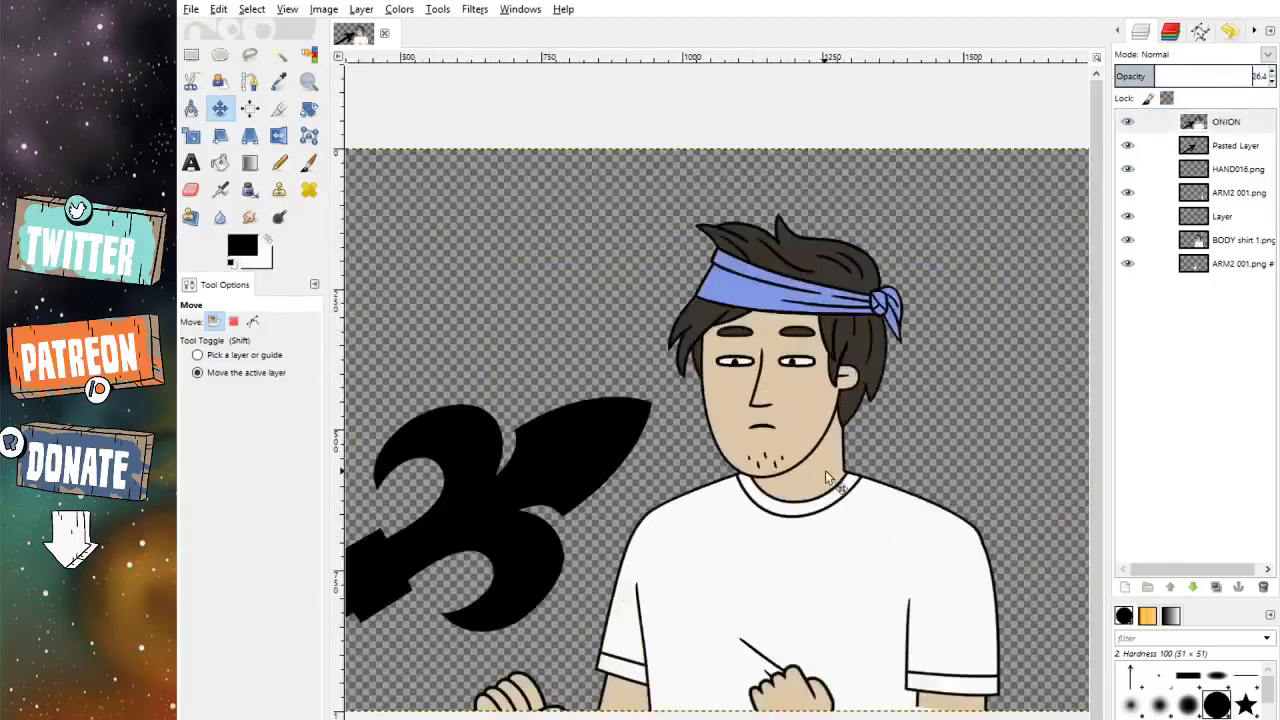
ctrl+scroll(820, 700, up, 3)
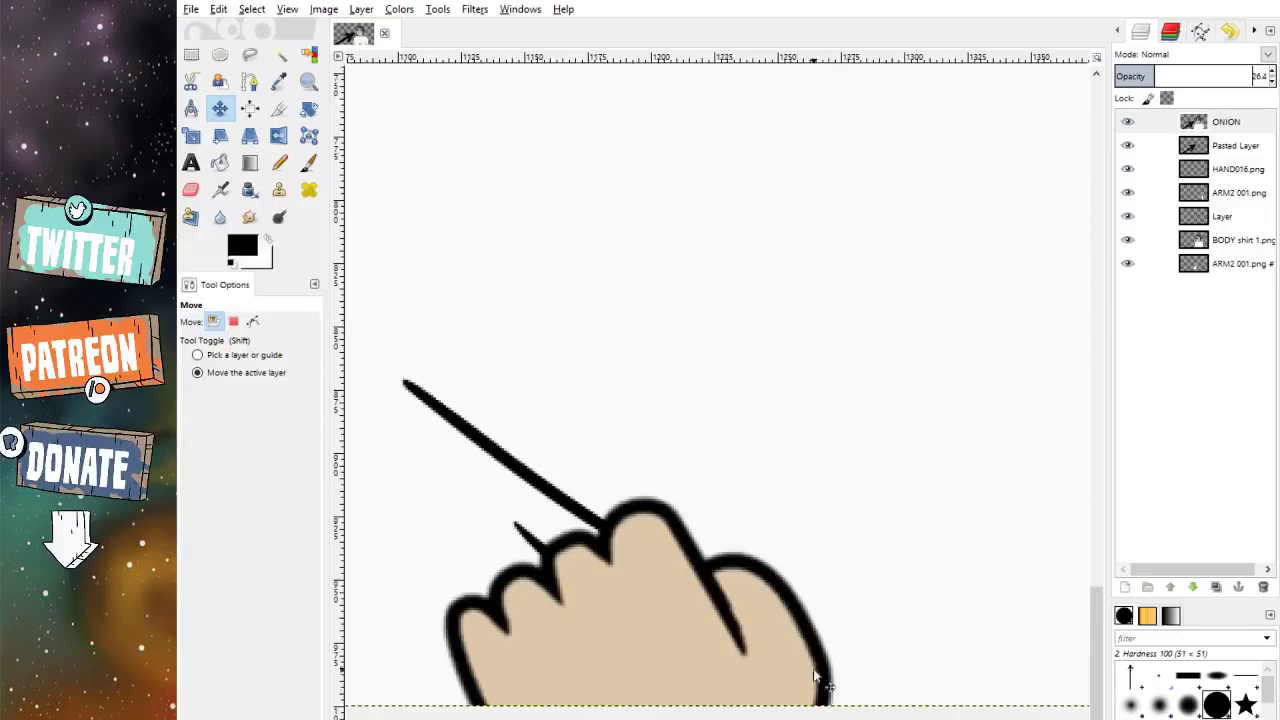
ctrl+scroll(830, 380, down, 4)
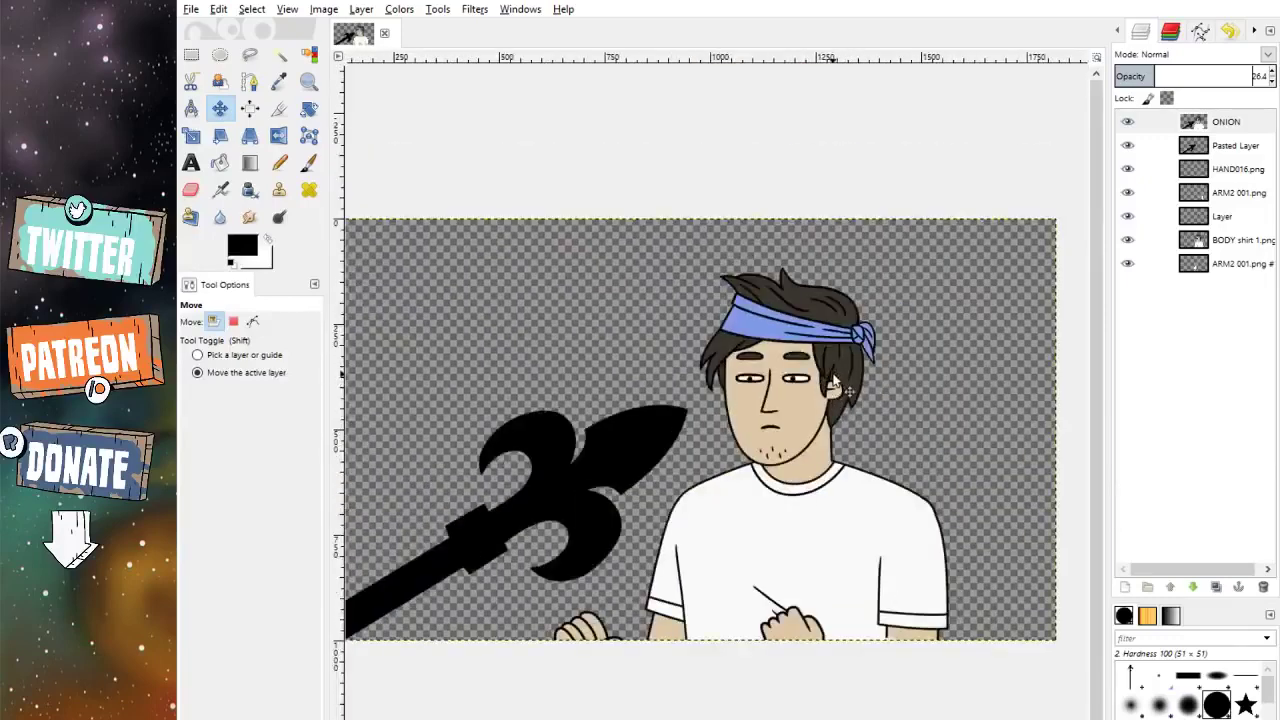
ctrl+scroll(835, 382, up, 1)
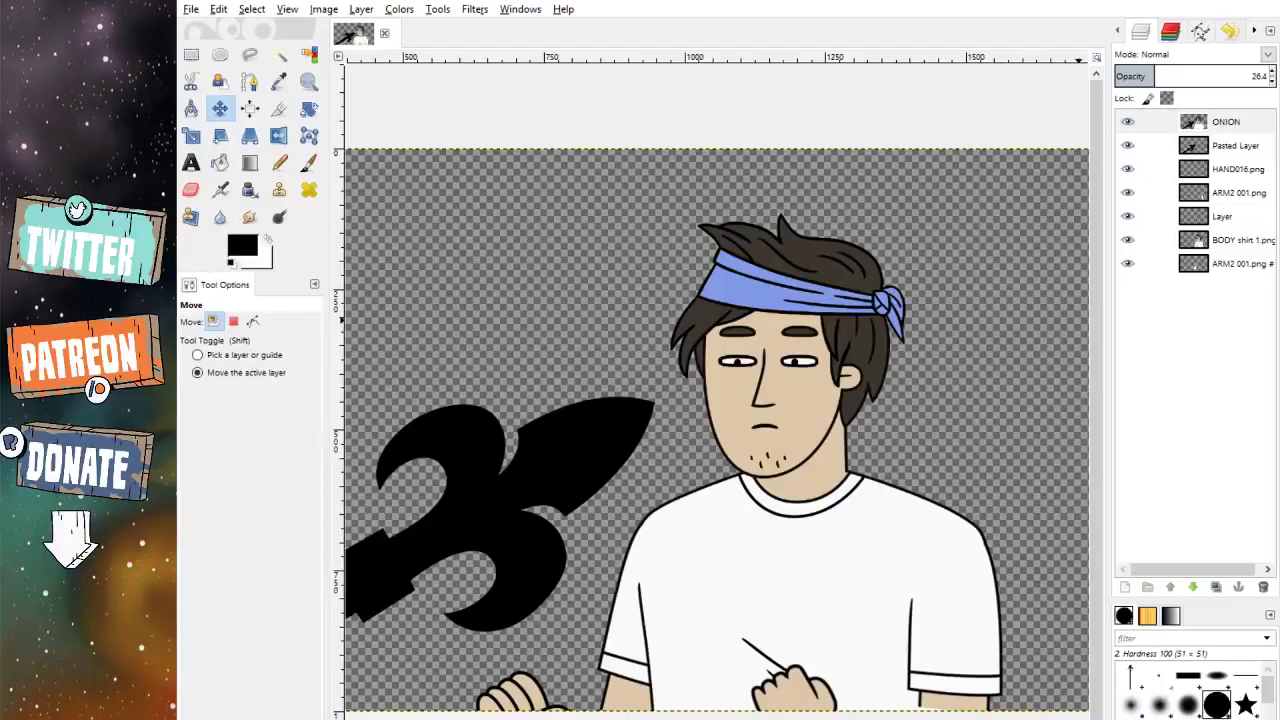
Step: Delete the narrowed-eyelid layer named Layer so the character's eyes are open
click(1200, 218)
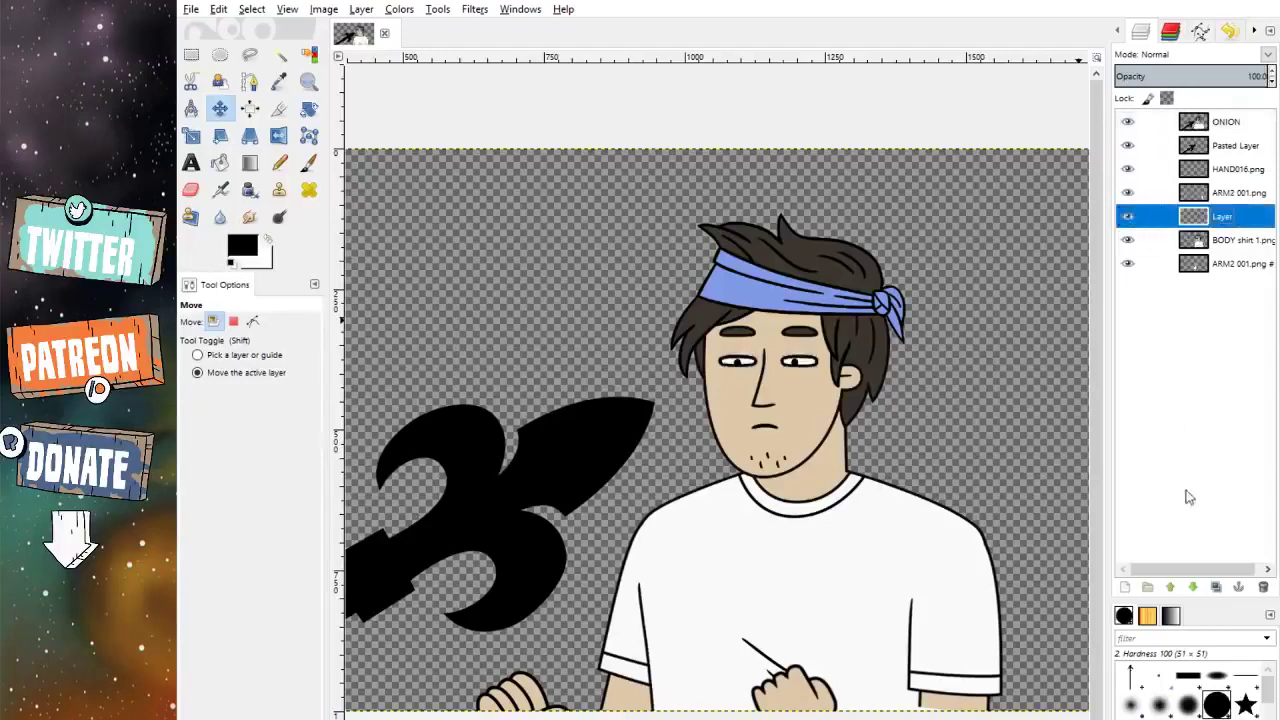
scroll(783, 470, up, 2)
click(1263, 587)
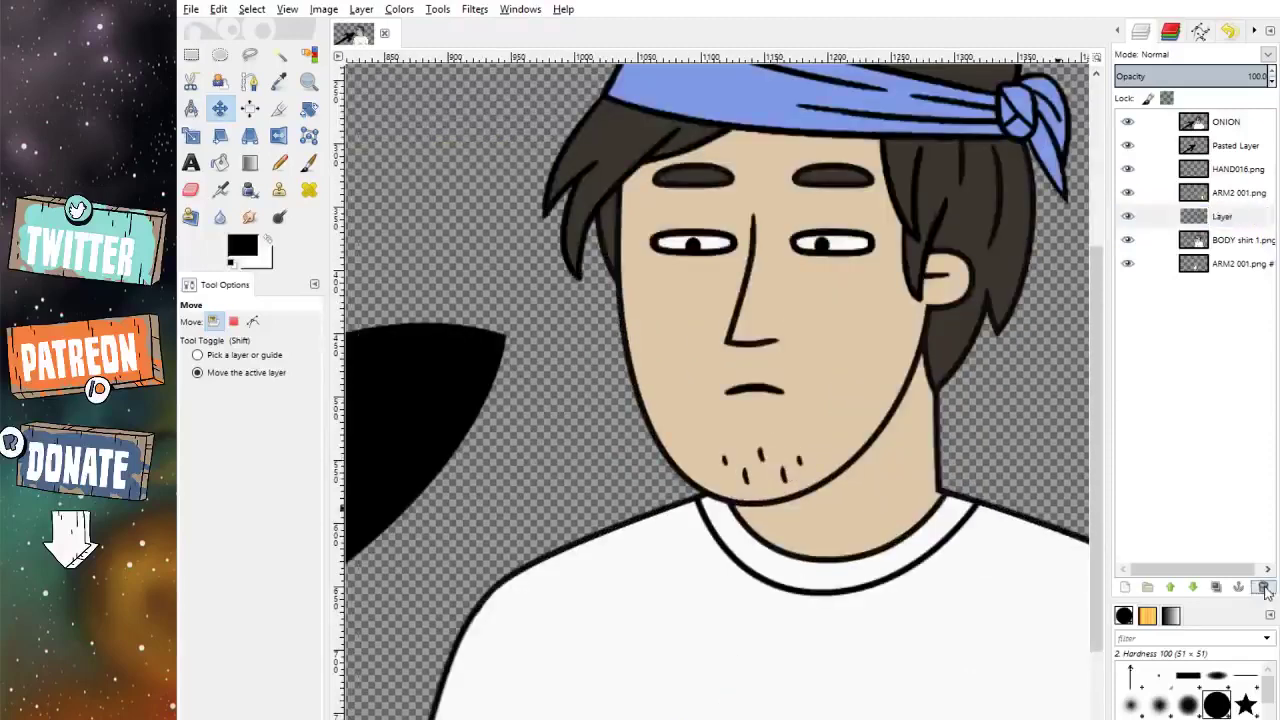
Step: Slightly rotate the ARM2 001.png layer above the BODY shirt layer
click(1220, 198)
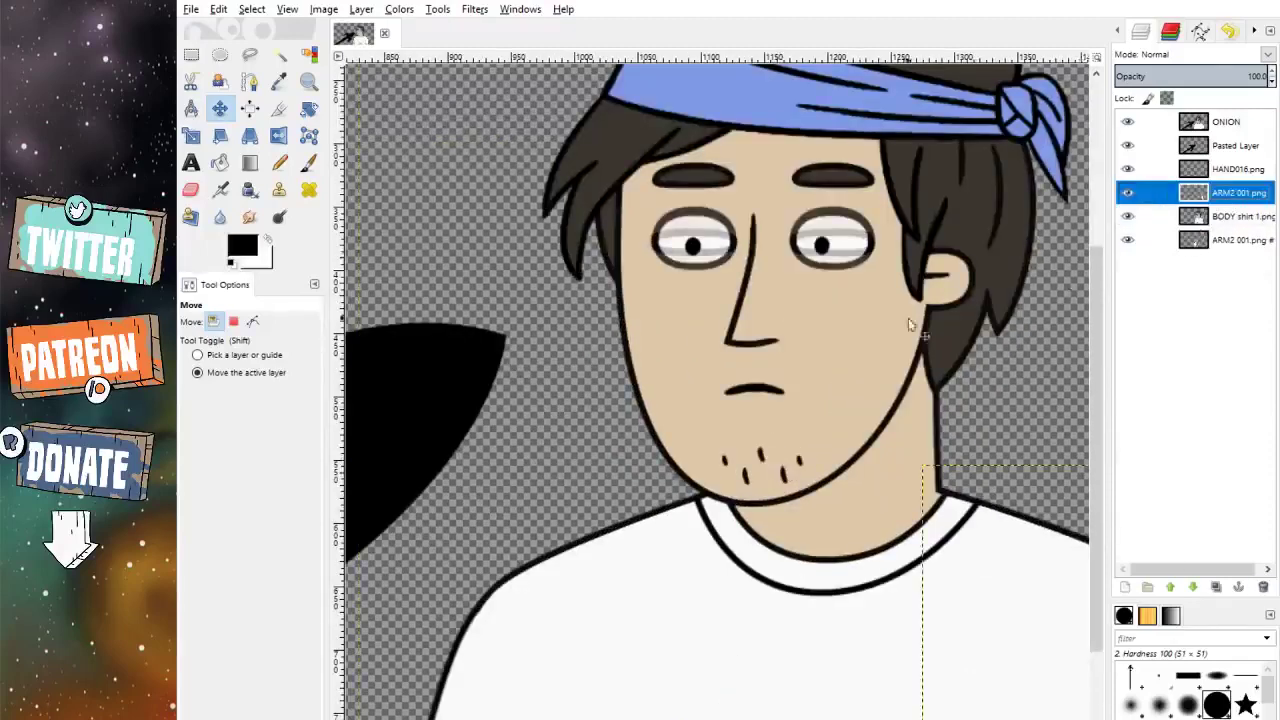
scroll(909, 323, down, 3)
scroll(1008, 614, up, 3)
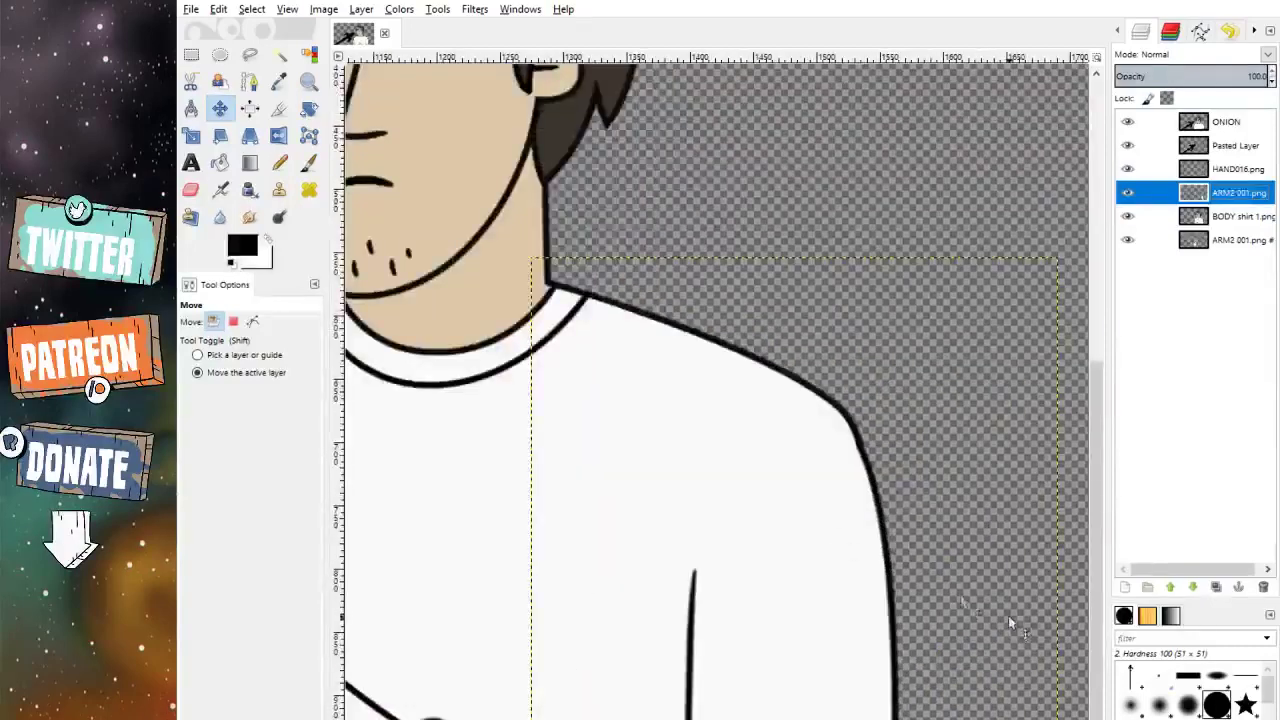
click(309, 108)
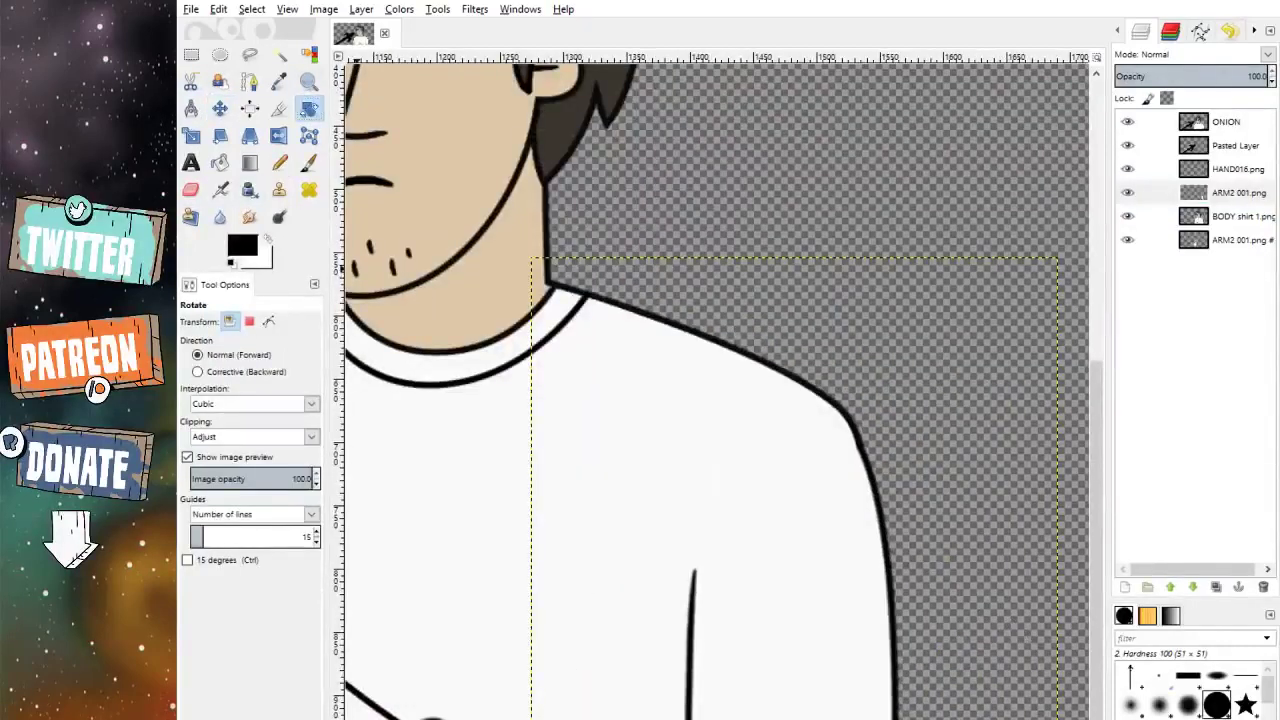
click(814, 486)
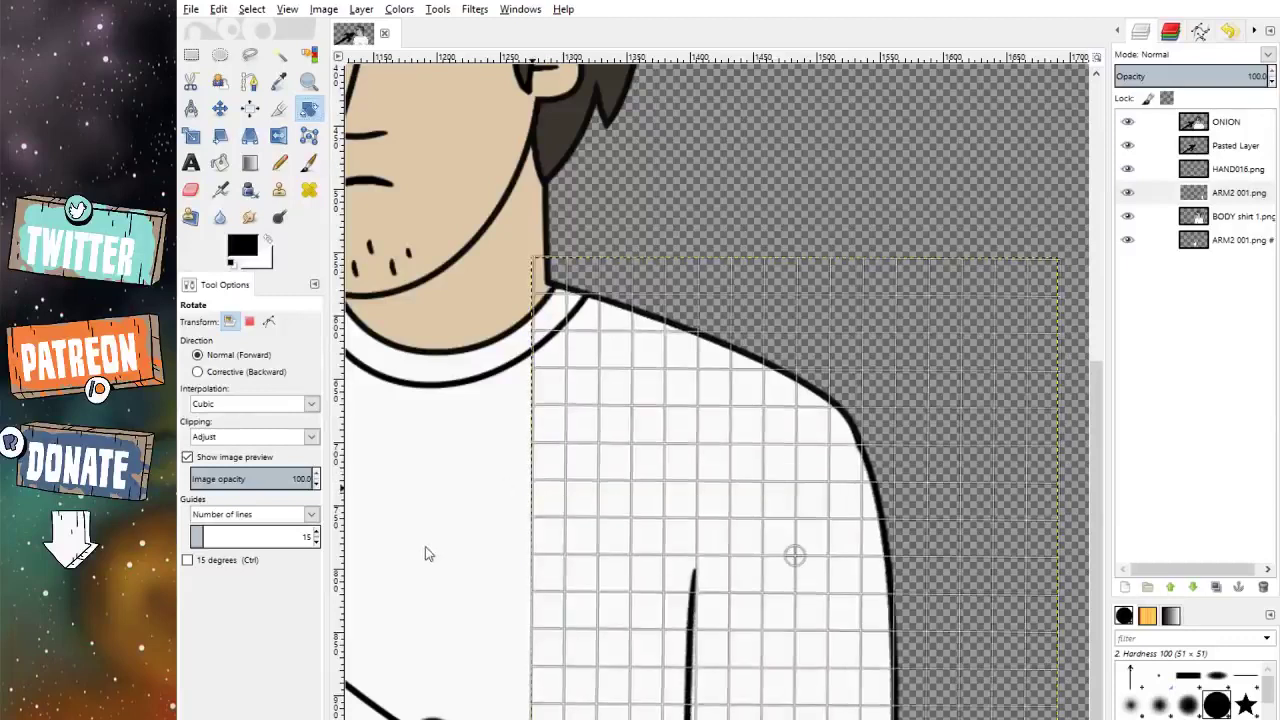
key(Escape)
key(m)
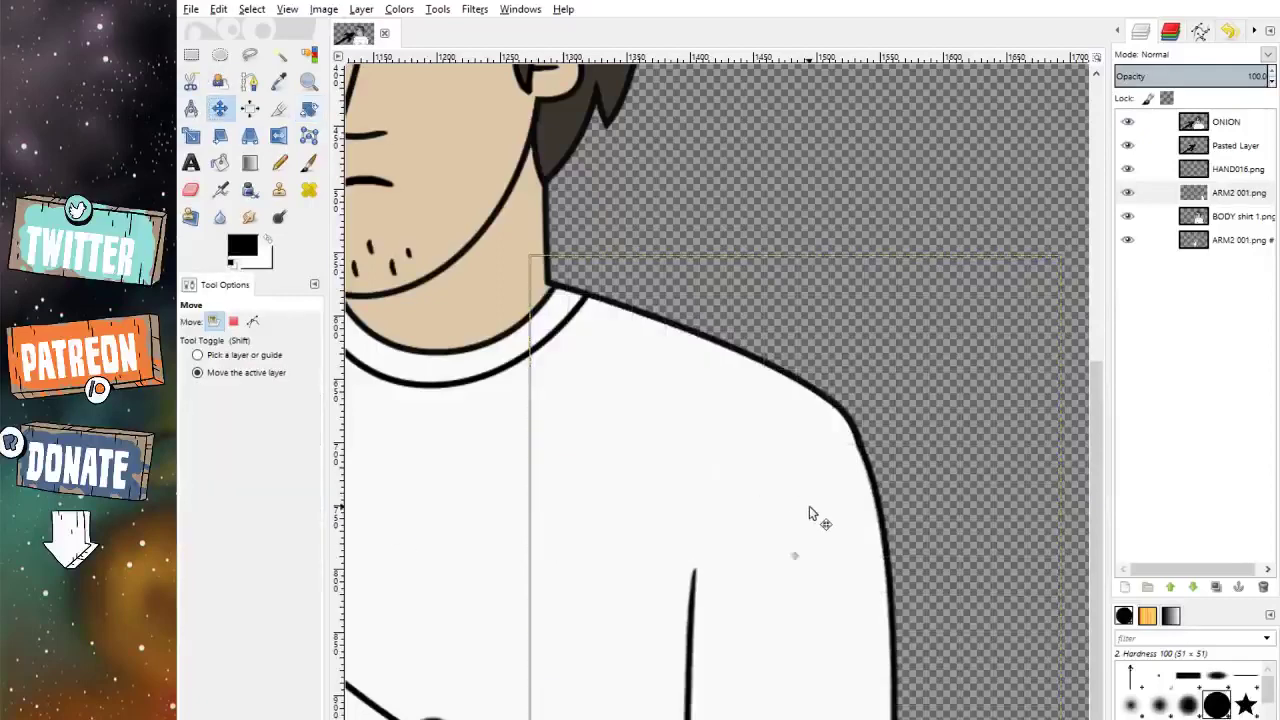
Step: Slightly rotate the ARM2 001.png arm layer beneath the BODY shirt layer
click(1200, 240)
scroll(651, 428, left, 5)
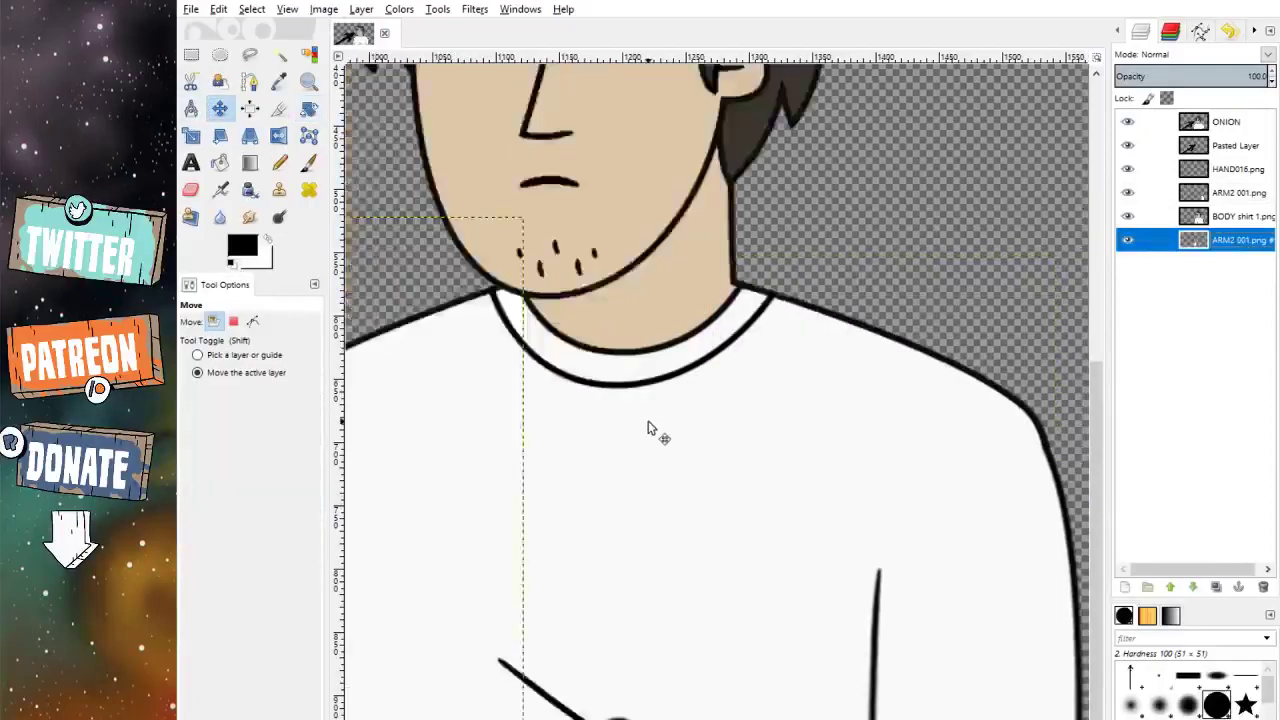
click(308, 110)
scroll(571, 449, down, 1)
scroll(614, 466, left, 5)
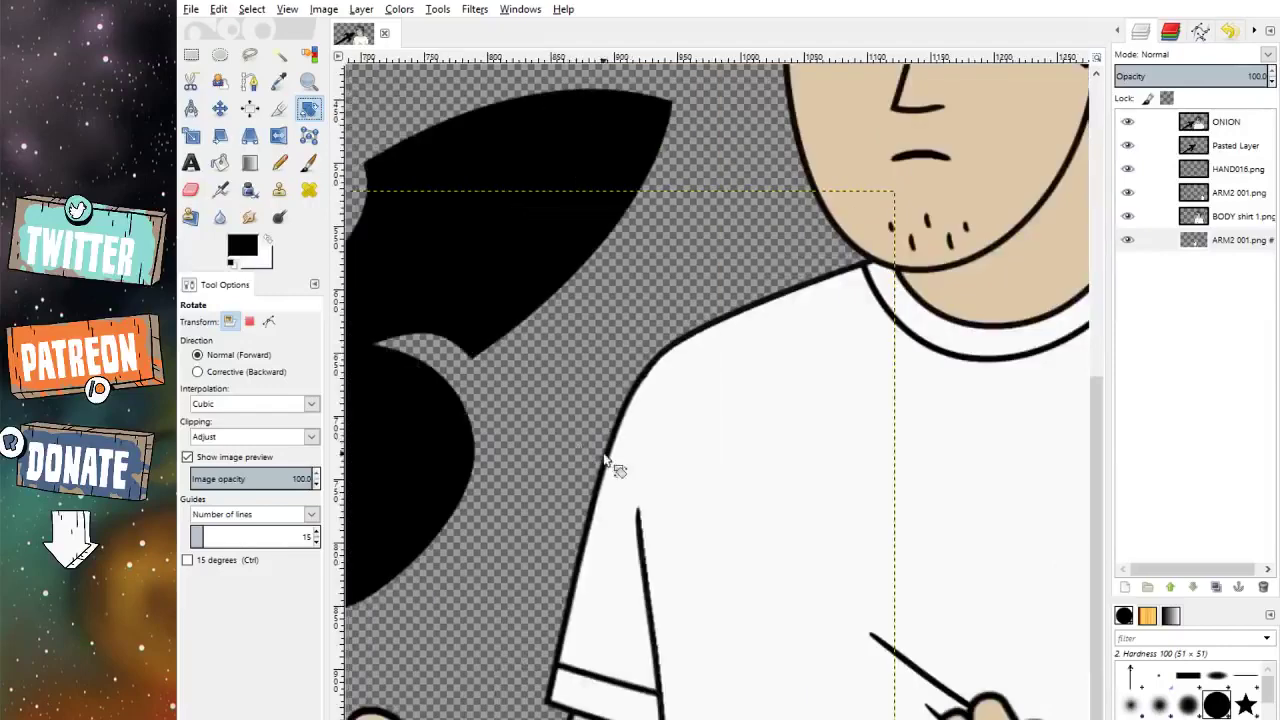
click(610, 466)
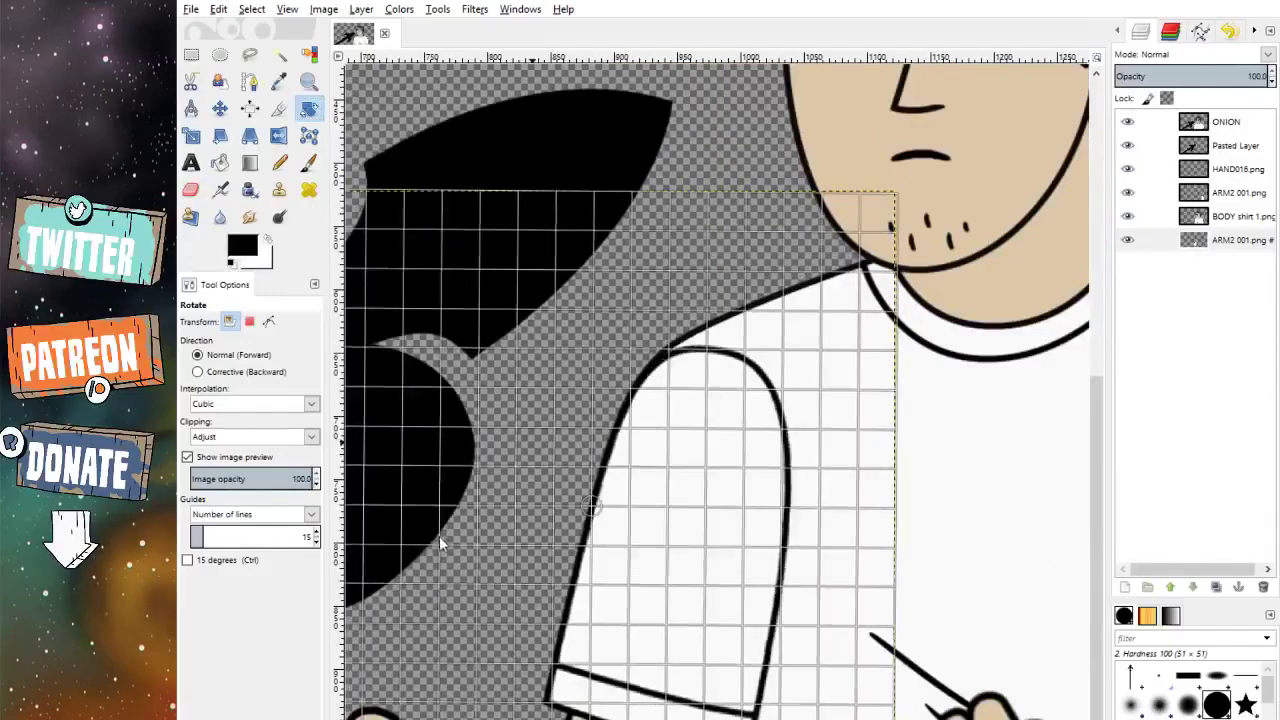
key(Return)
click(220, 109)
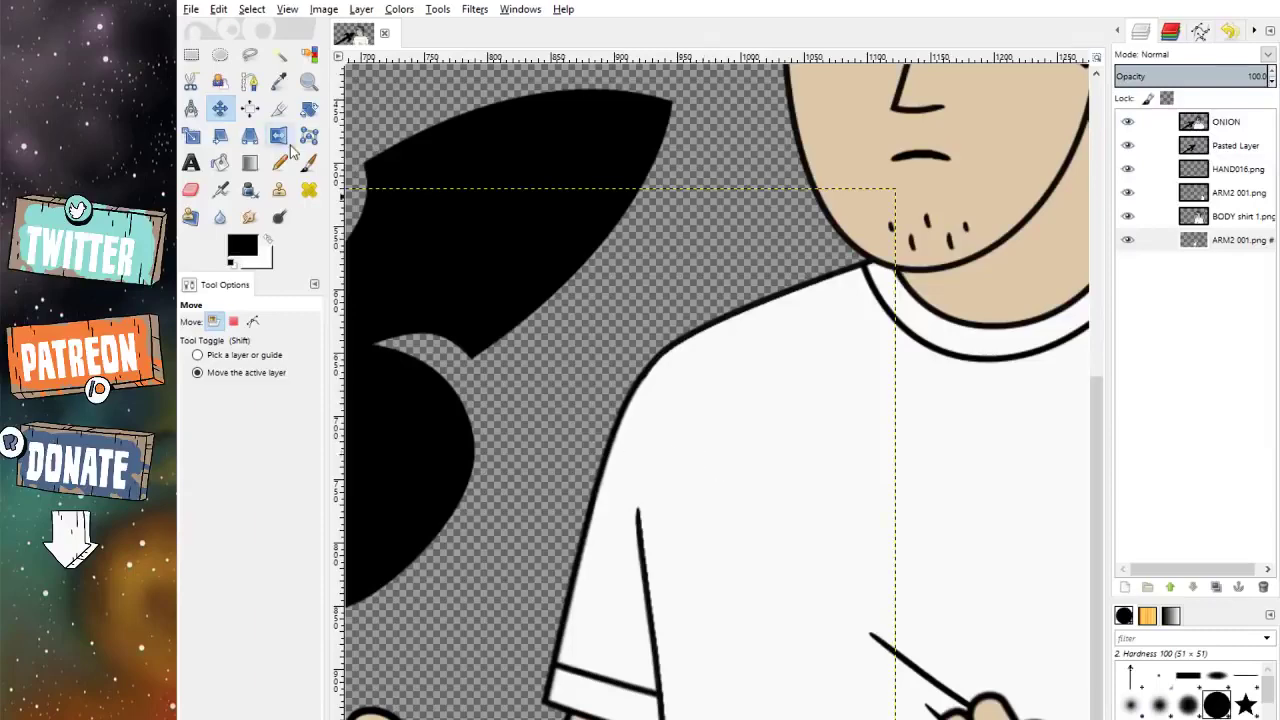
key(ctrl+shift+j)
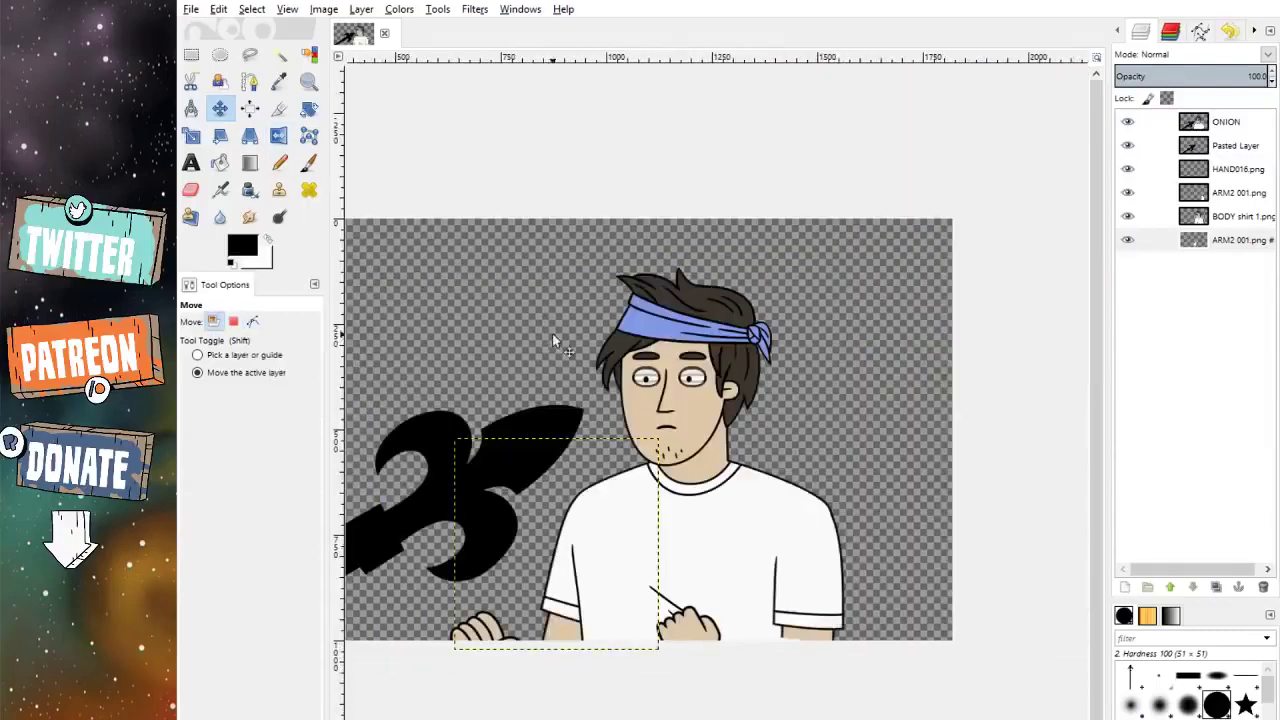
click(1231, 176)
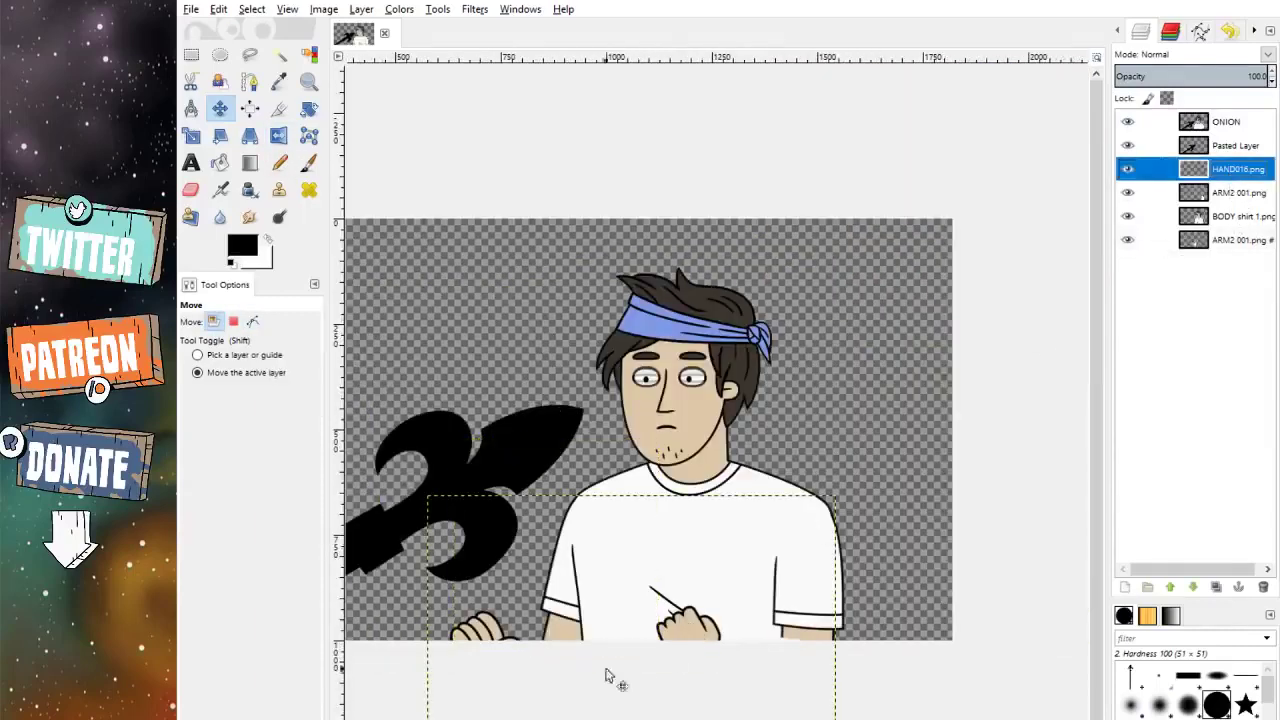
scroll(609, 686, up, 3)
scroll(612, 685, up, 1)
scroll(645, 683, down, 1)
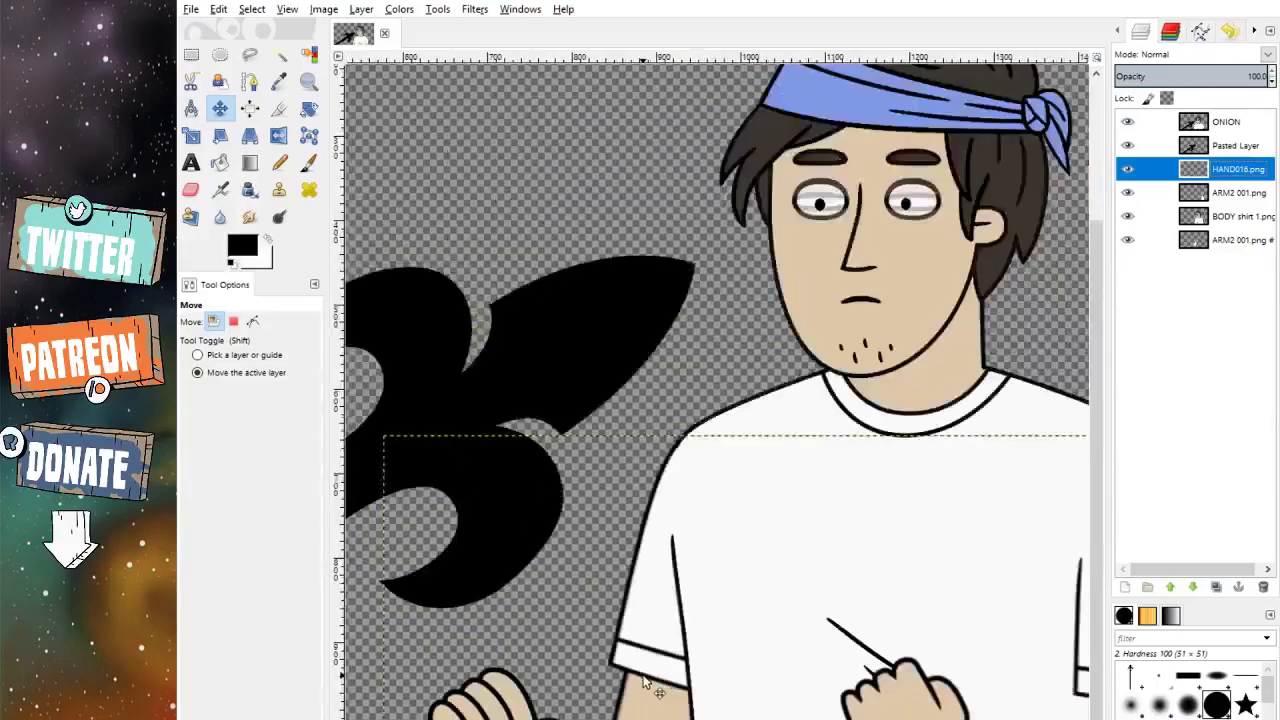
click(645, 683)
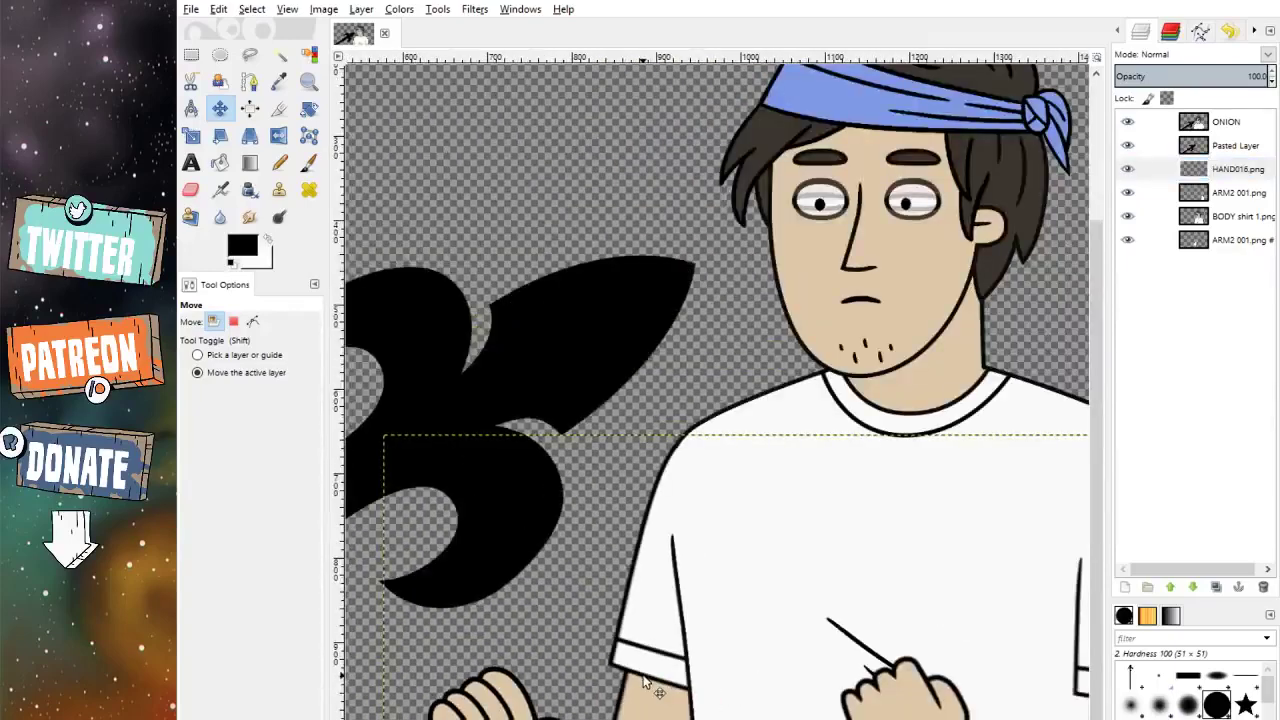
Step: Smudge the outline and skin of the arm beneath the BODY shirt layer down to the canvas's lower edge
click(1240, 242)
scroll(635, 714, up, 7)
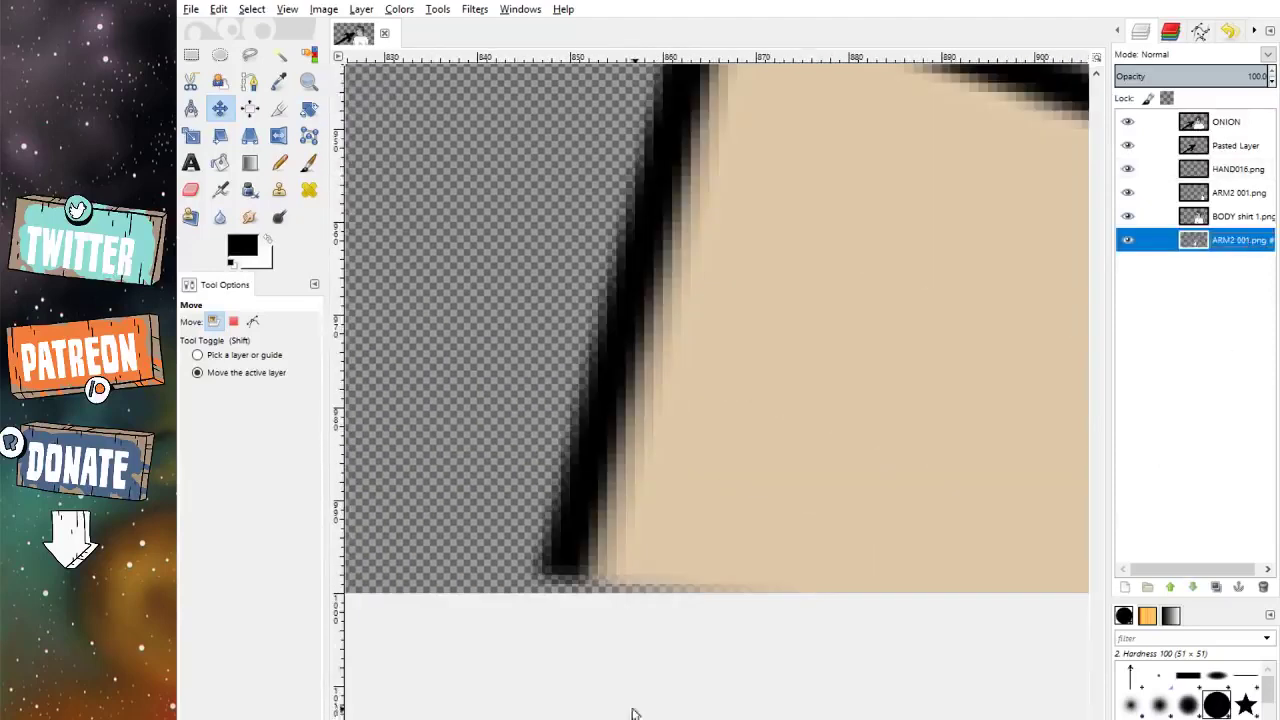
click(250, 217)
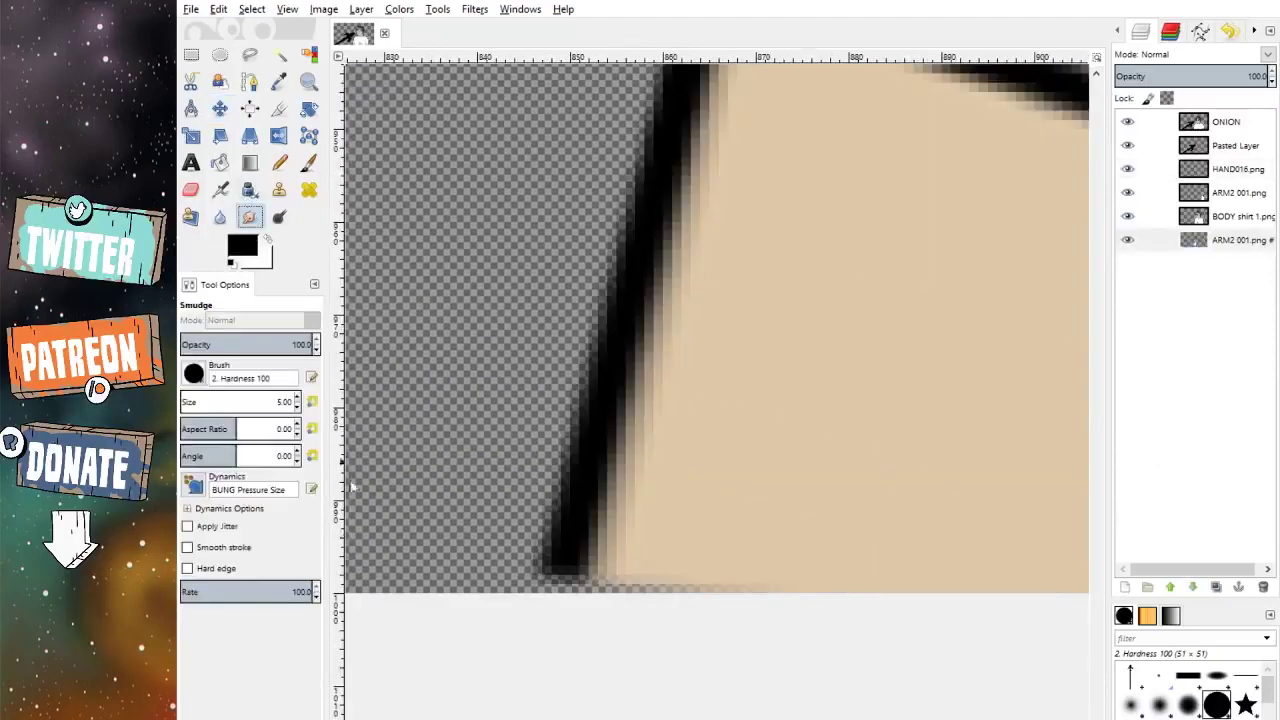
click(610, 515)
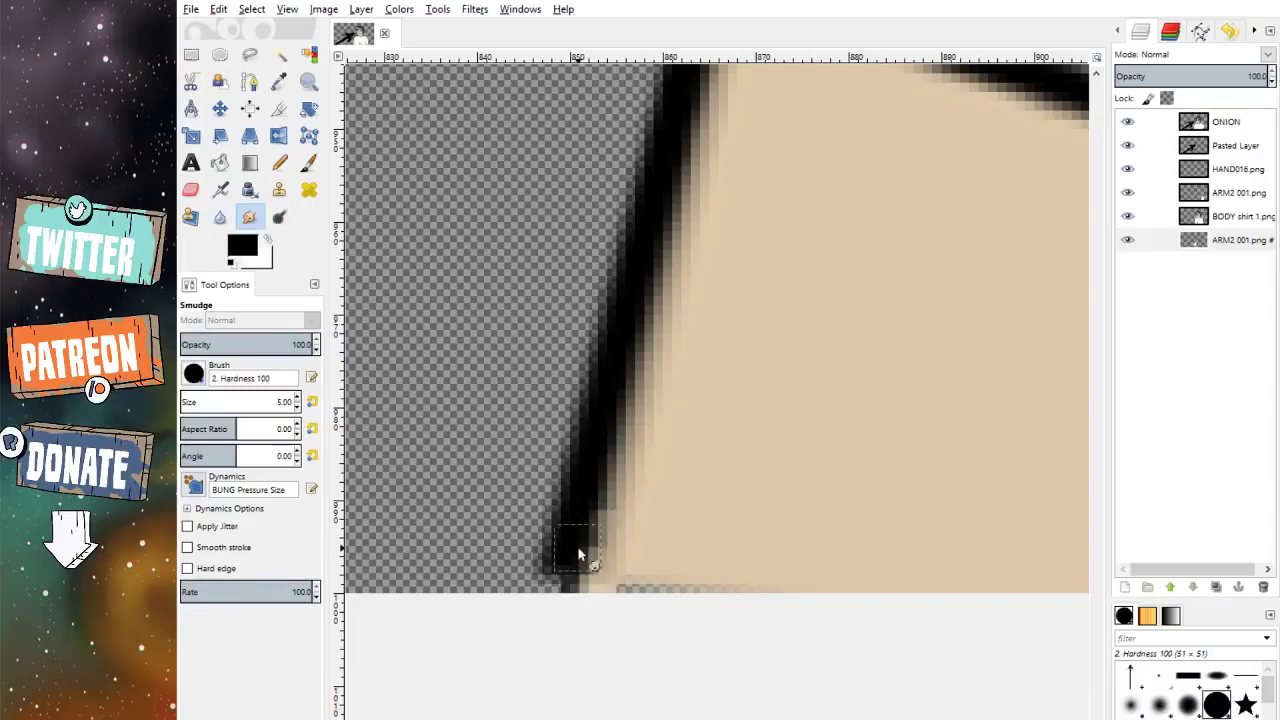
click(578, 549)
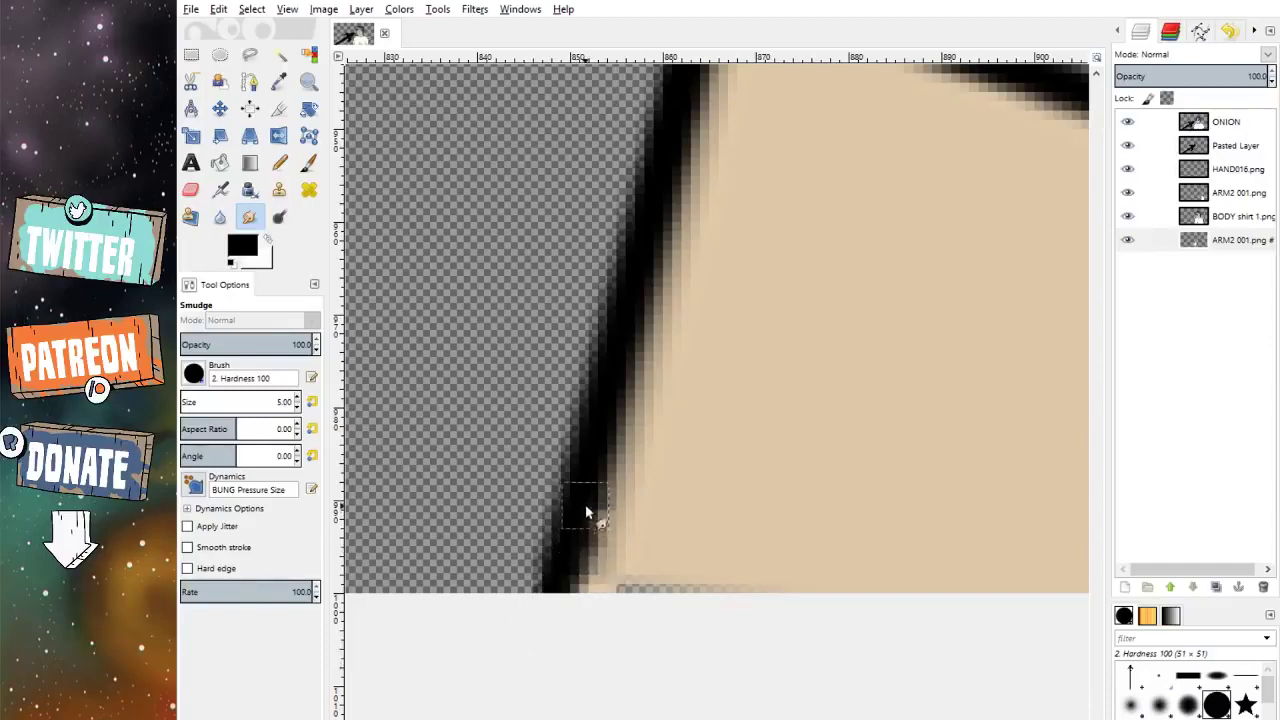
shift+click(587, 474)
shift+click(534, 668)
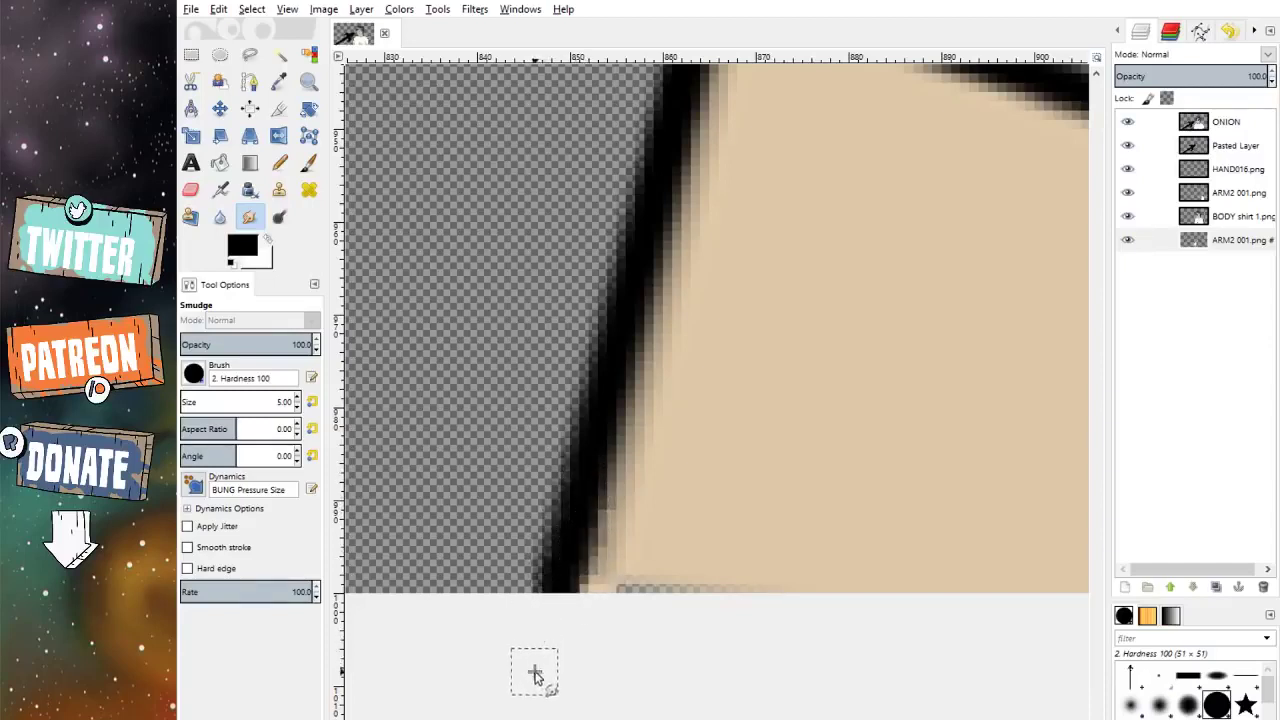
mouse_move(657, 542)
mouse_down()
mouse_move(683, 574)
mouse_move(675, 653)
mouse_move(763, 493)
mouse_move(762, 620)
mouse_move(807, 518)
mouse_move(770, 457)
mouse_up()
scroll(770, 457, down, 7)
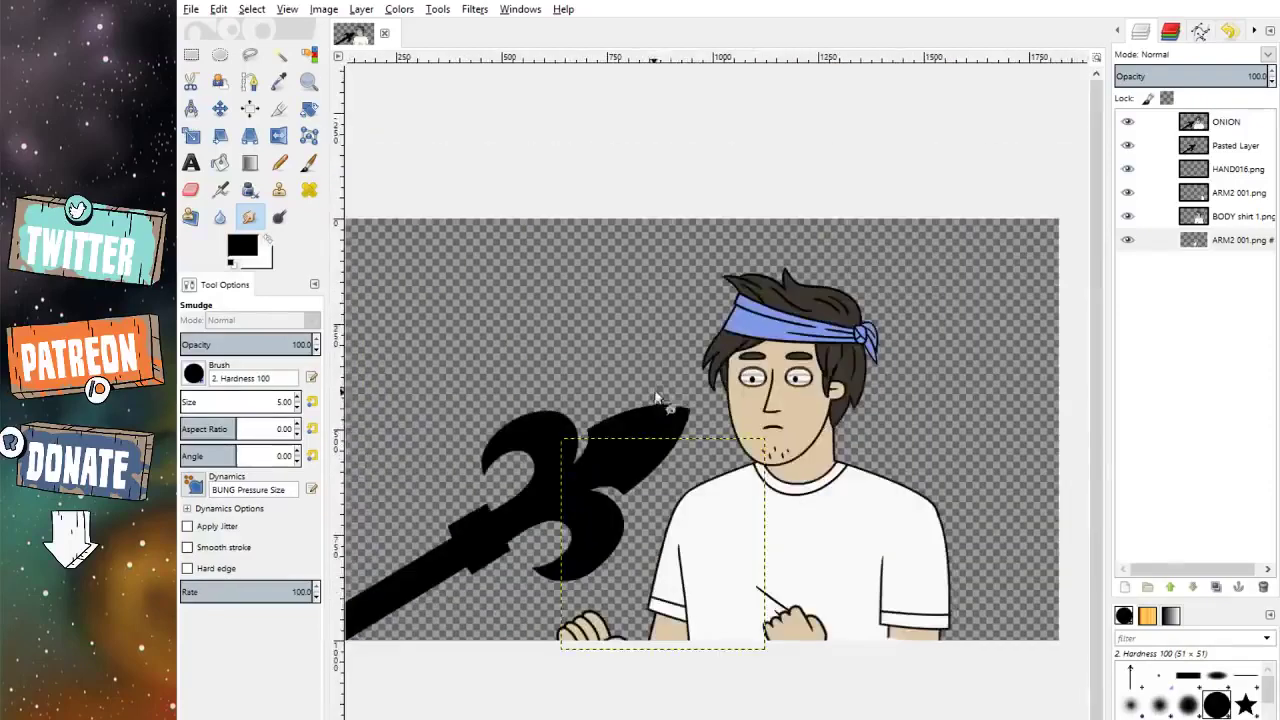
Step: Nudge the HAND016.png layer slightly upward
click(1236, 170)
click(219, 108)
scroll(812, 660, up, 4)
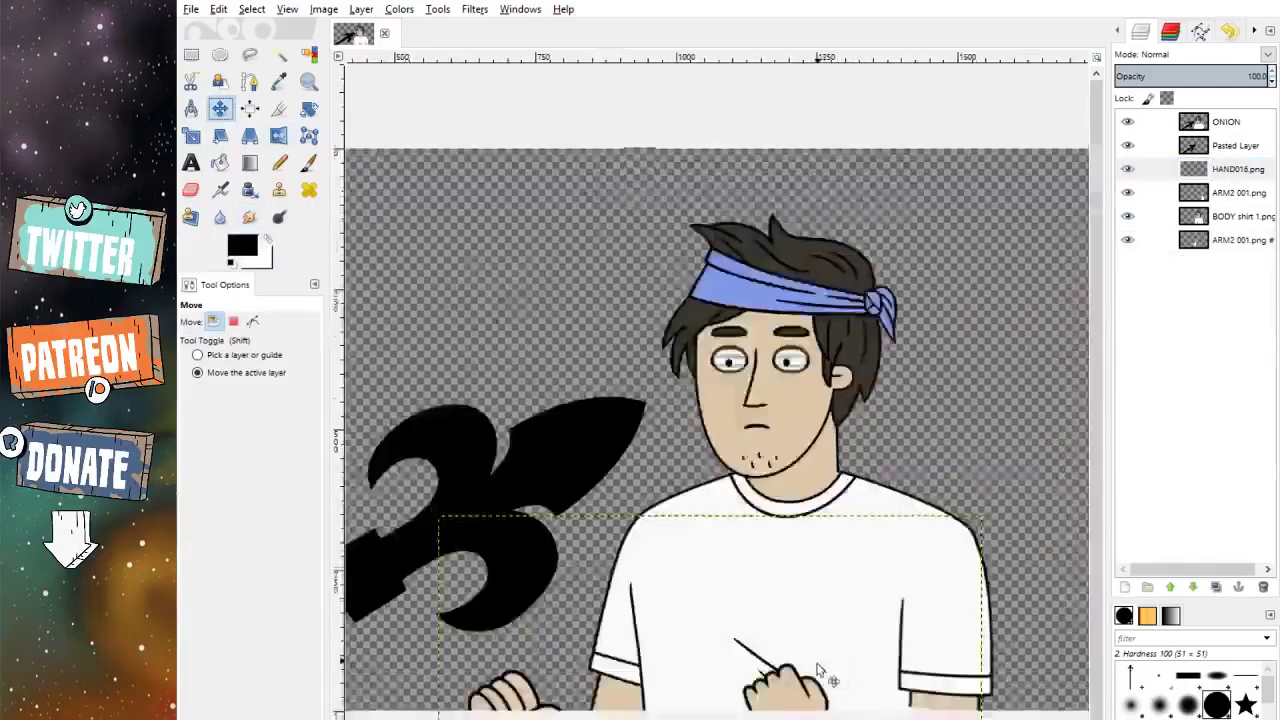
key(Up)
key(Up)
key(Up)
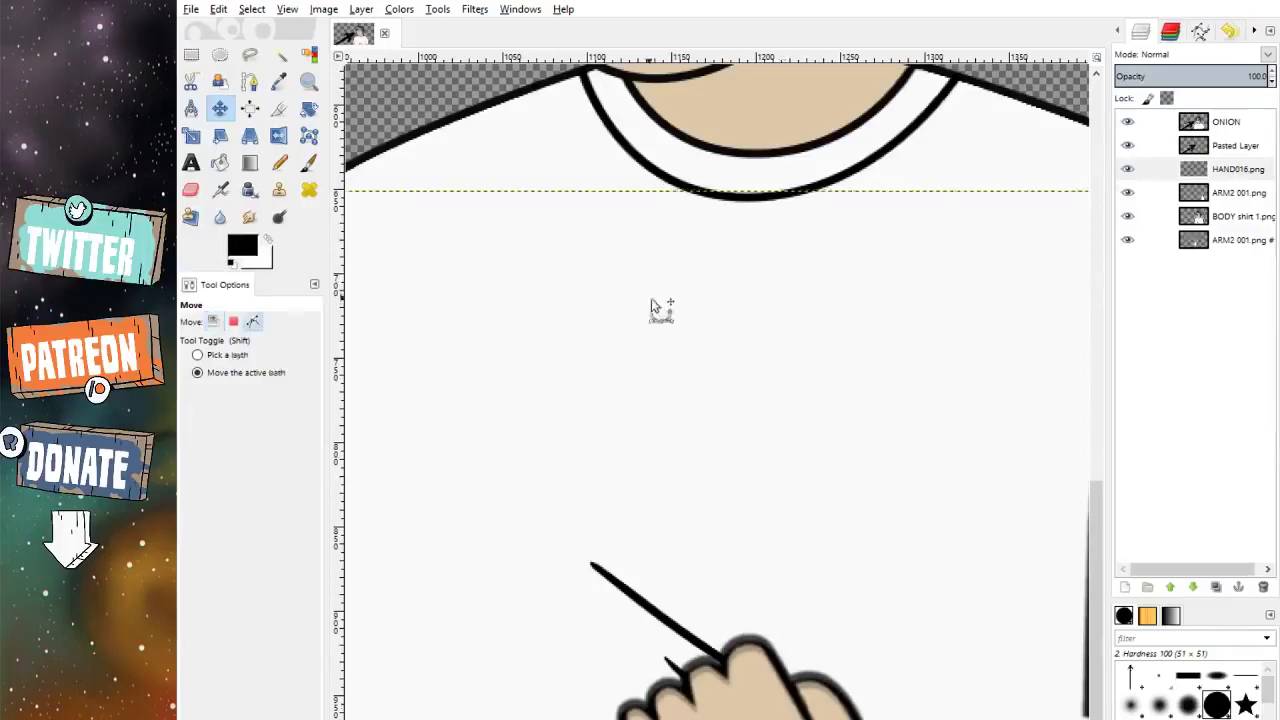
Step: Delete the ONION reference layer
scroll(678, 305, down, 5)
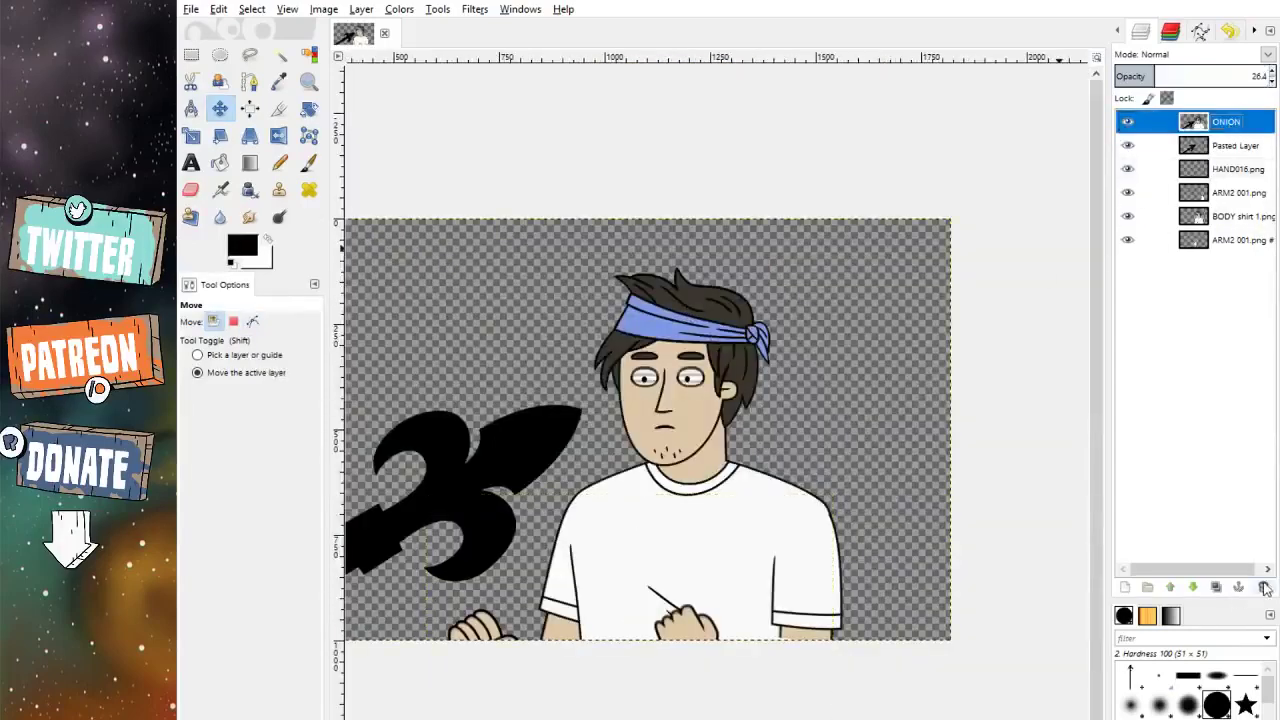
click(1263, 587)
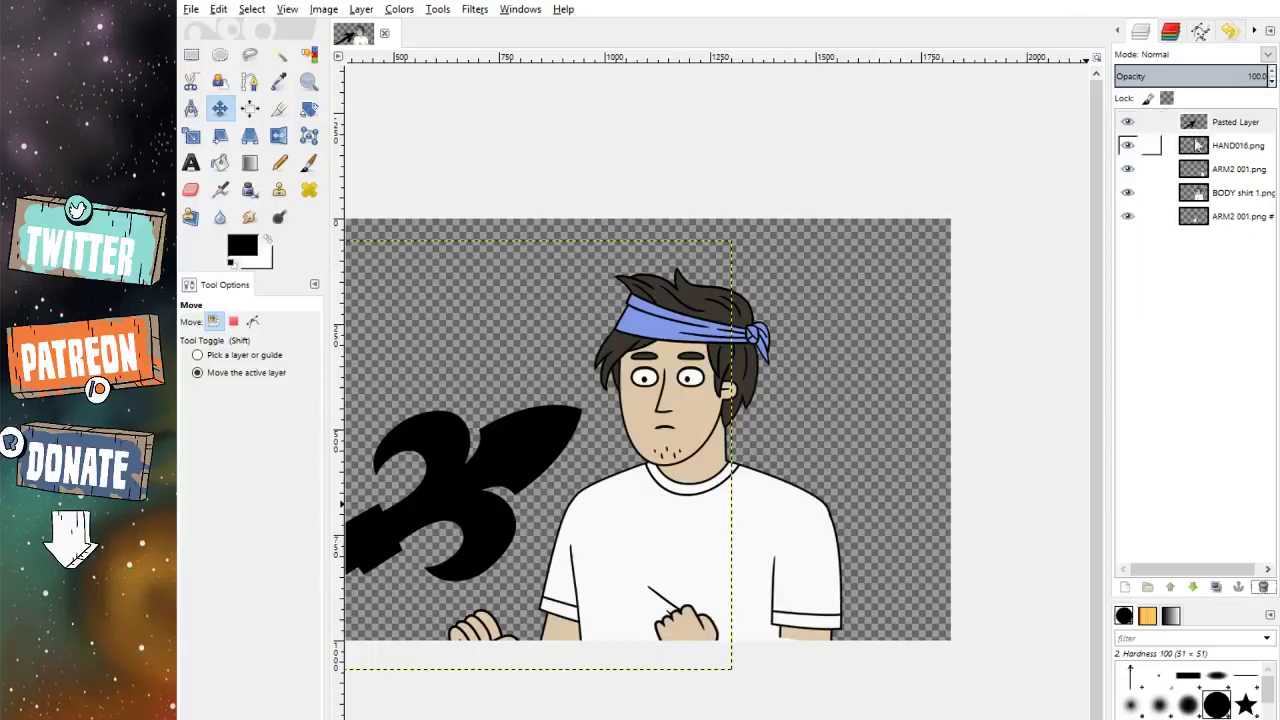
Step: Slightly rotate the ARM2 001.png layer above the BODY shirt layer for the next pose
click(1238, 170)
click(308, 110)
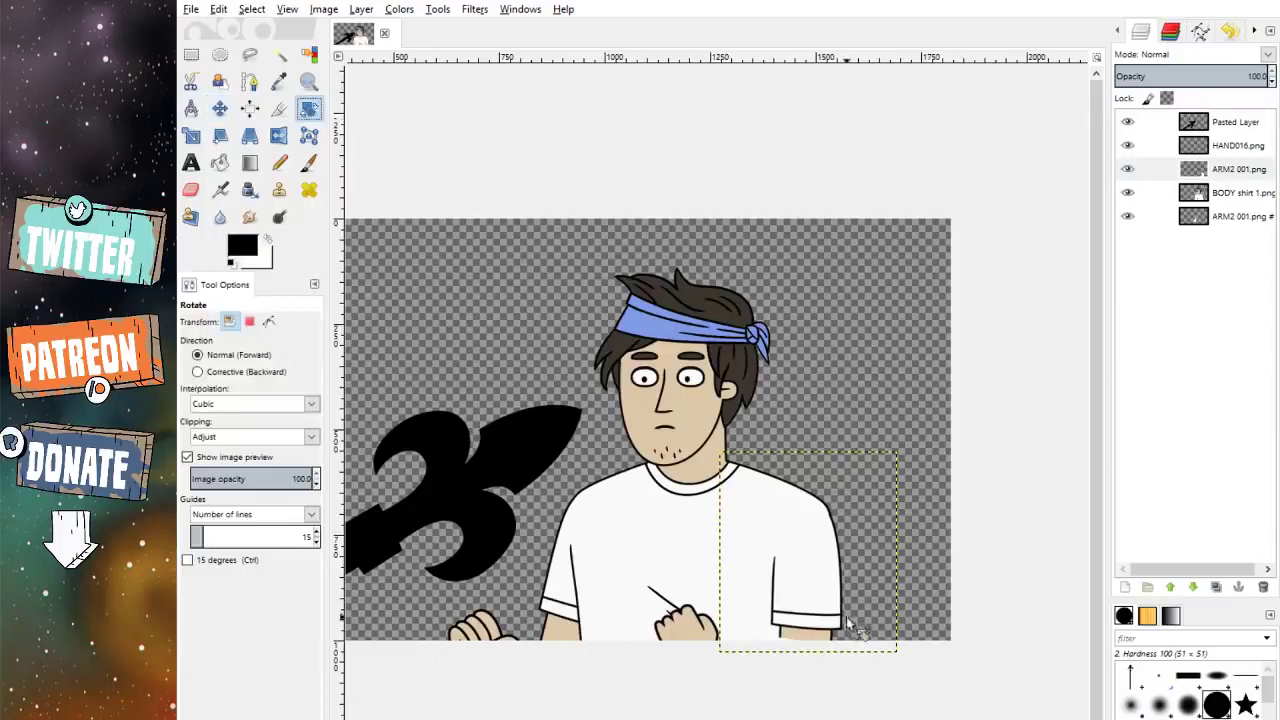
scroll(846, 622, up, 3)
click(811, 591)
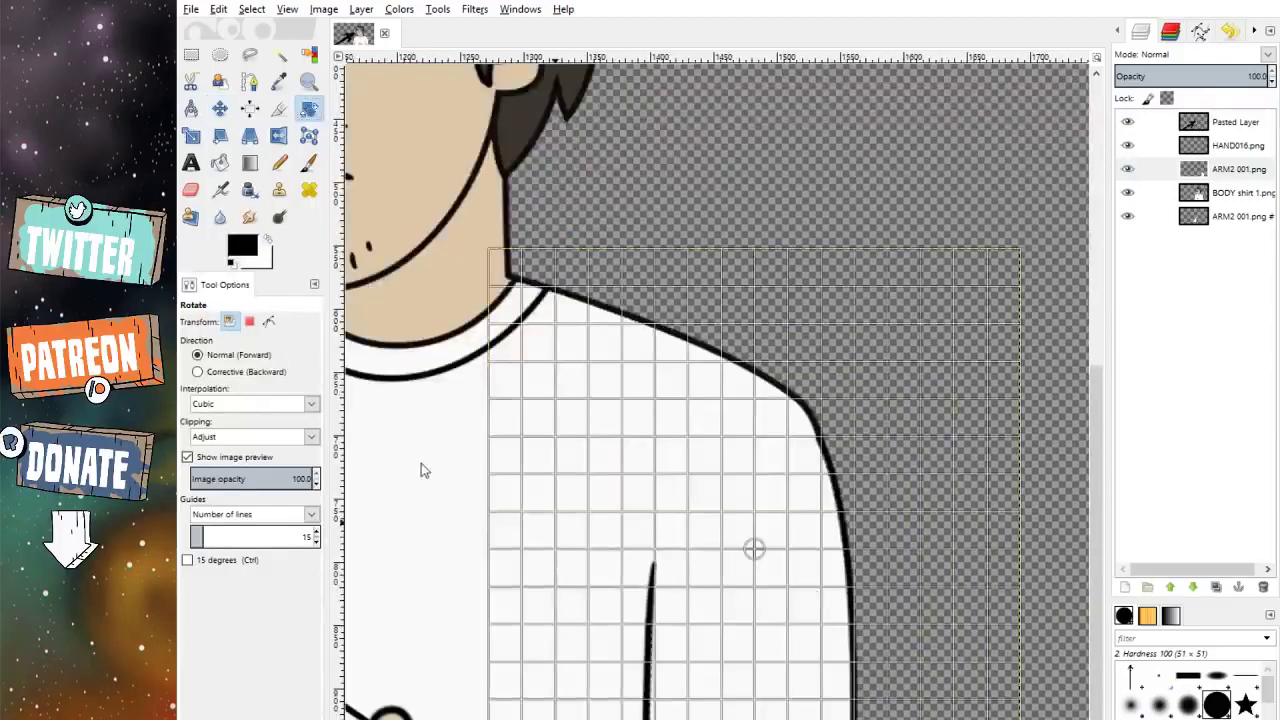
key(Escape)
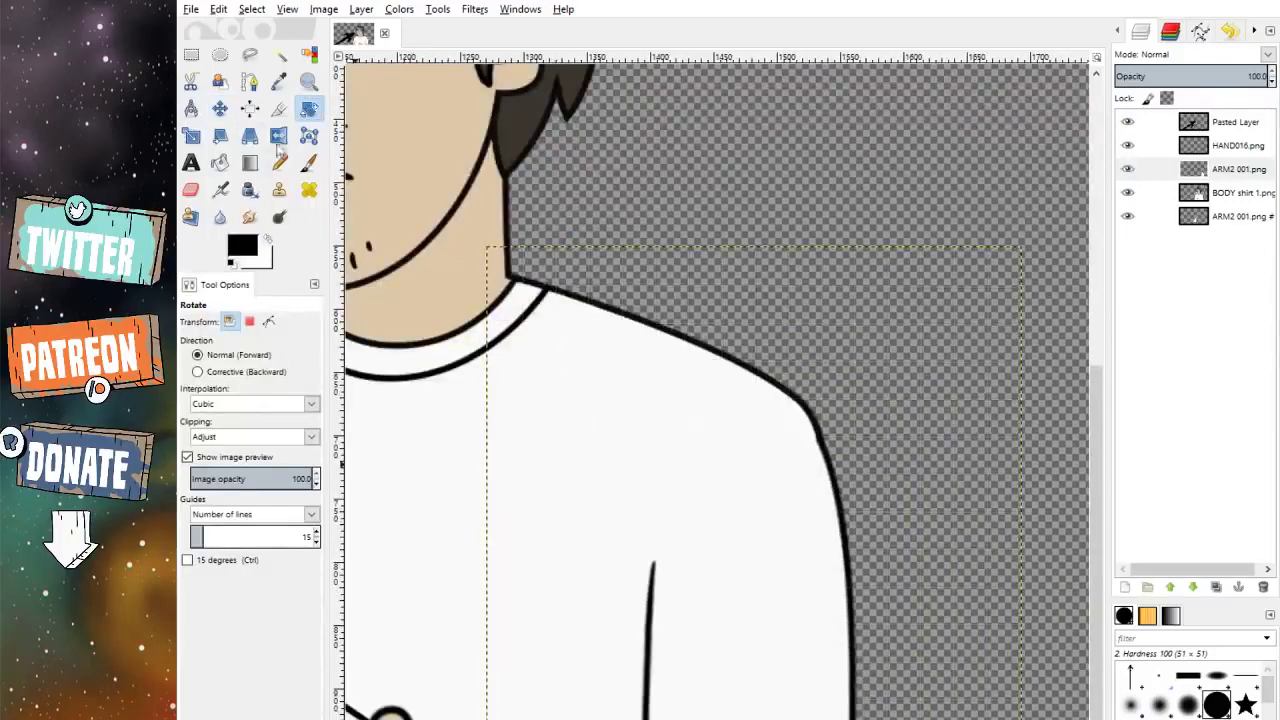
click(753, 512)
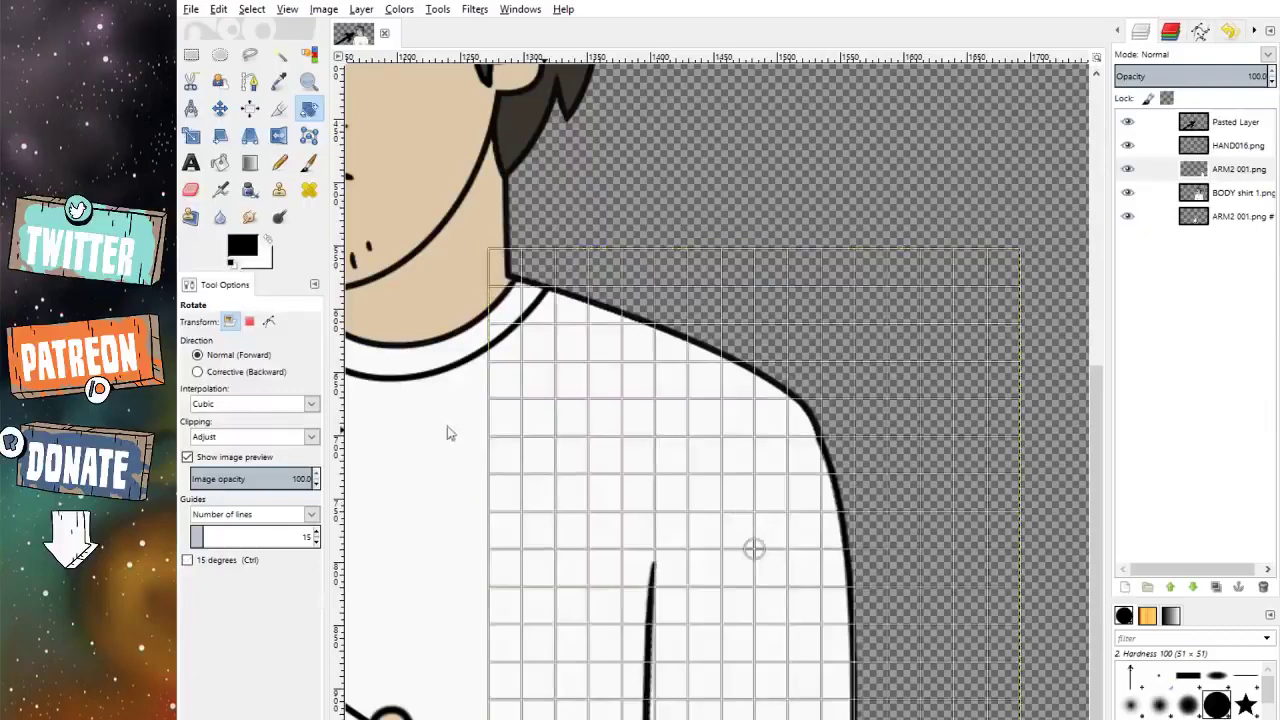
key(Escape)
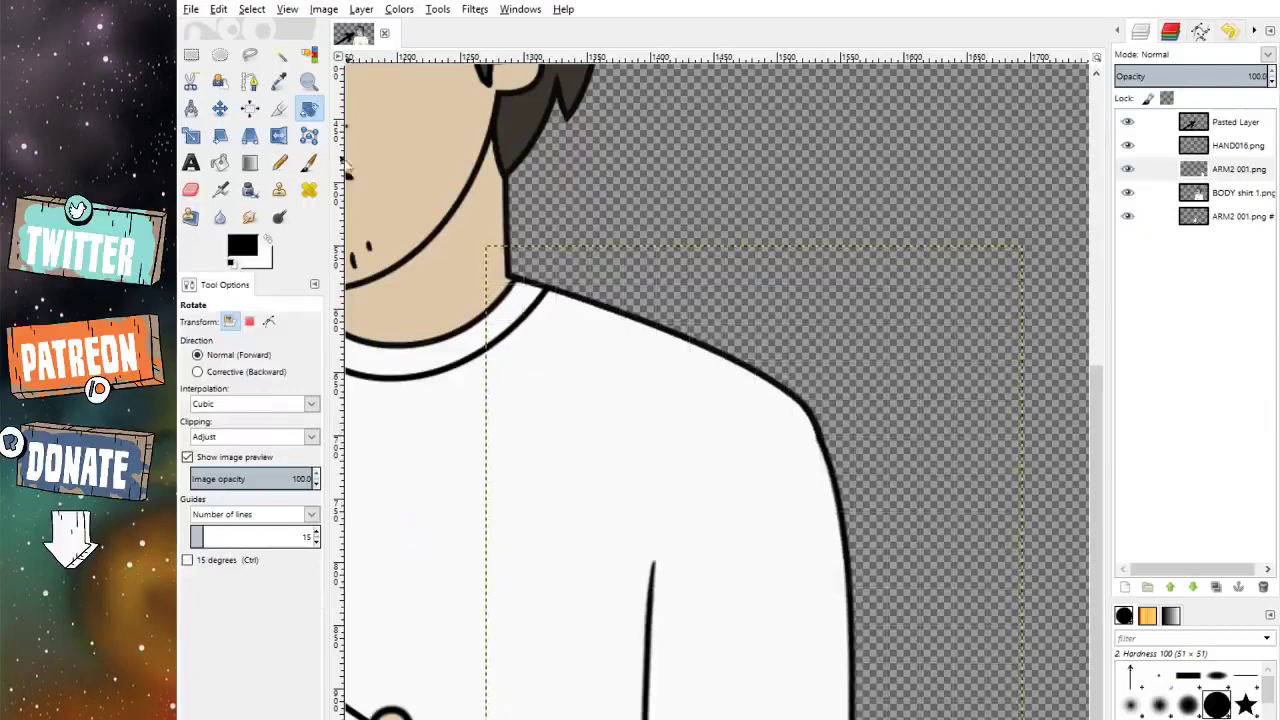
key(m)
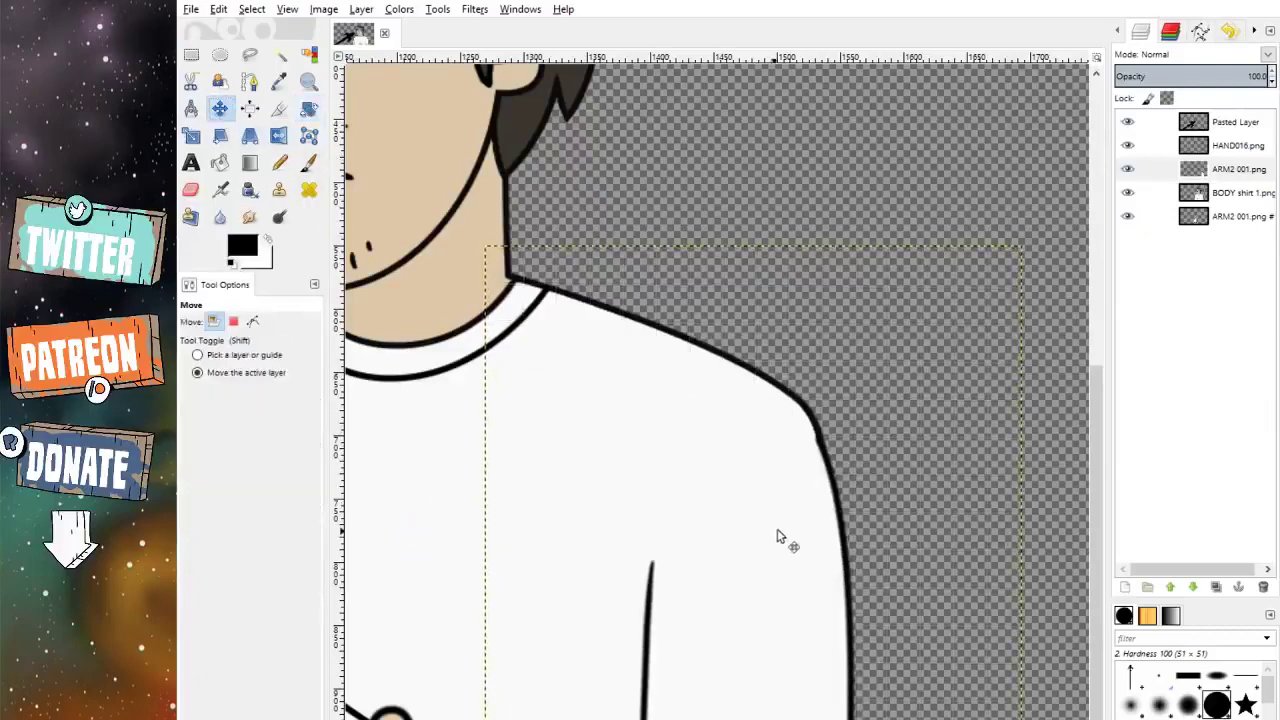
Step: Slightly rotate the ARM2 001.png arm layer beneath the BODY shirt layer for the next pose
click(1159, 222)
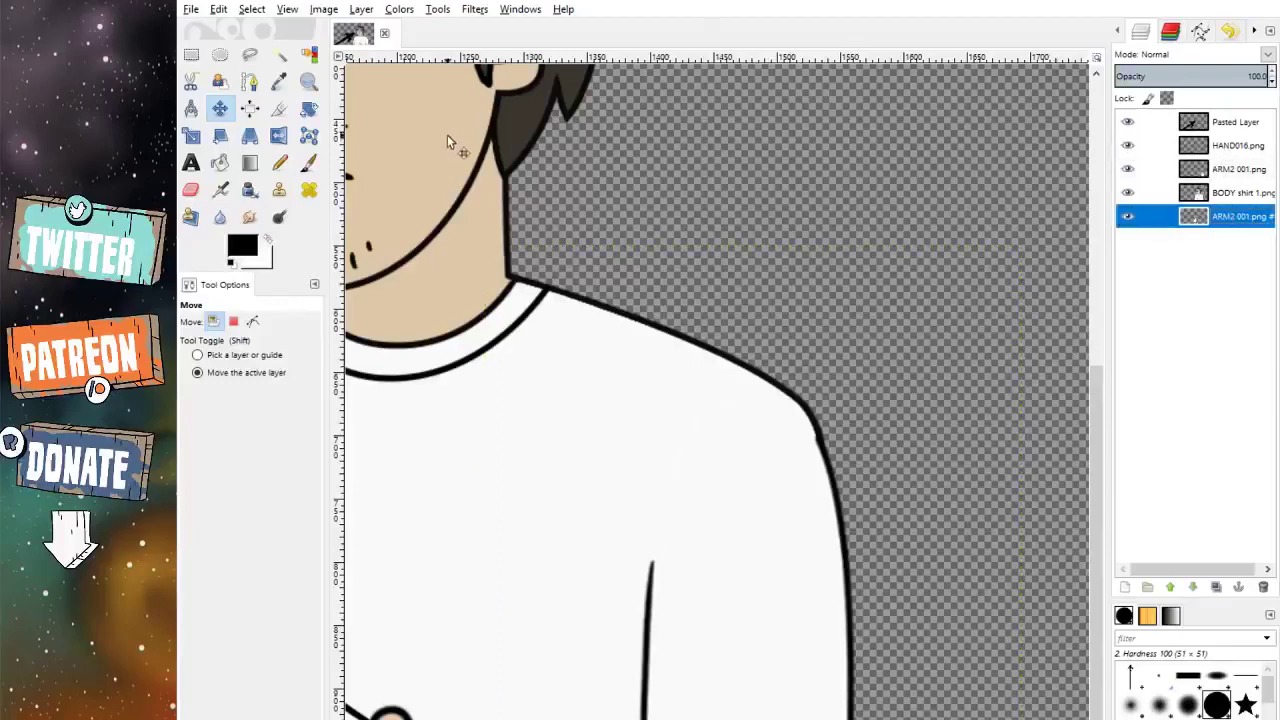
click(308, 108)
scroll(794, 531, left, 5)
click(728, 517)
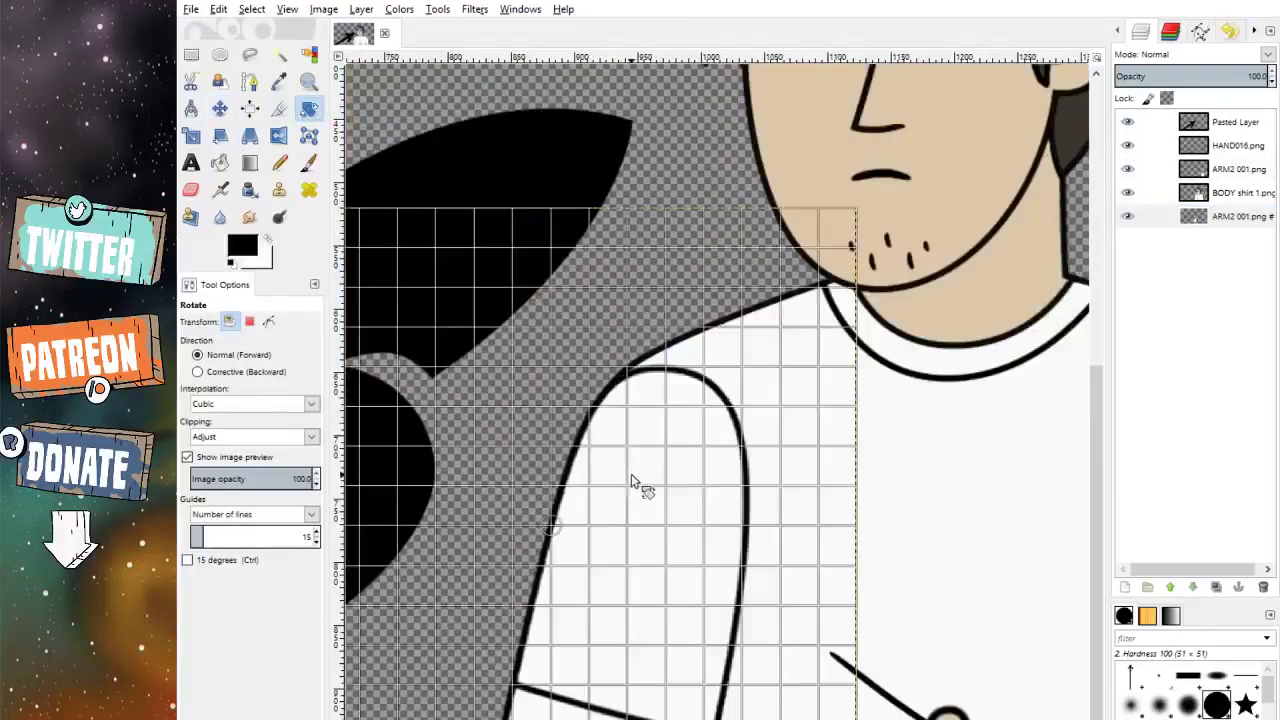
key(Escape)
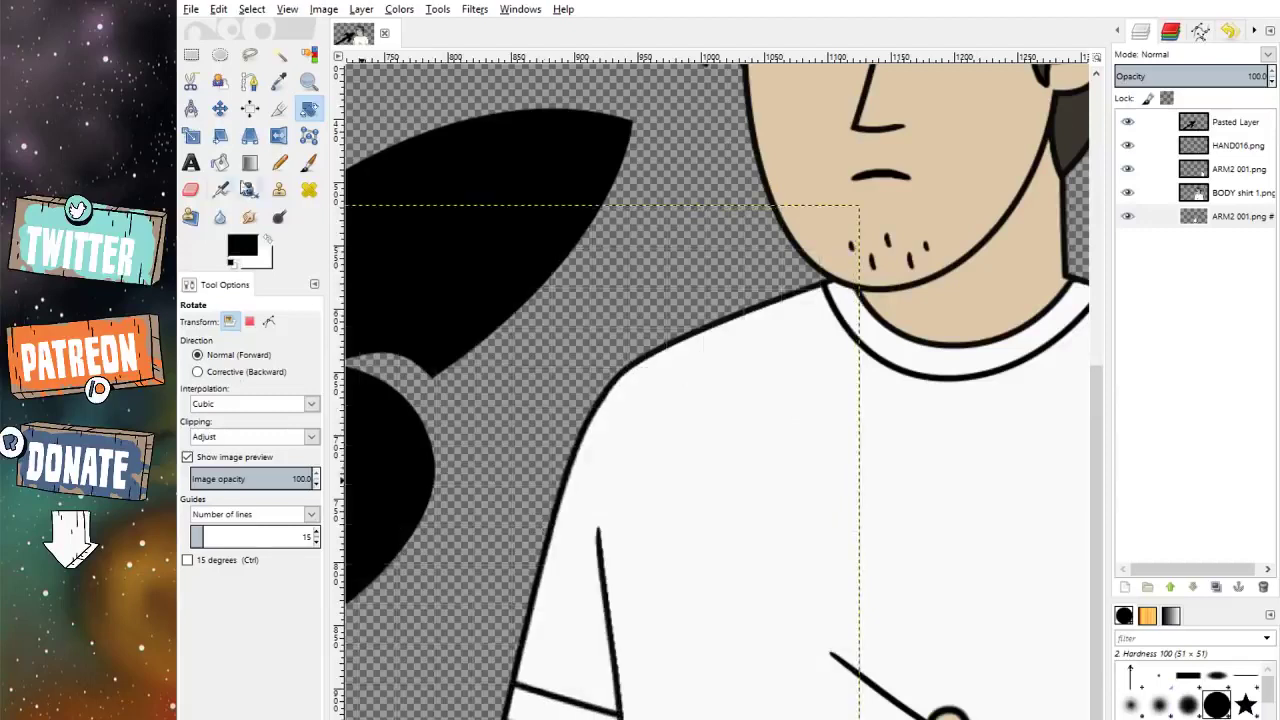
click(220, 108)
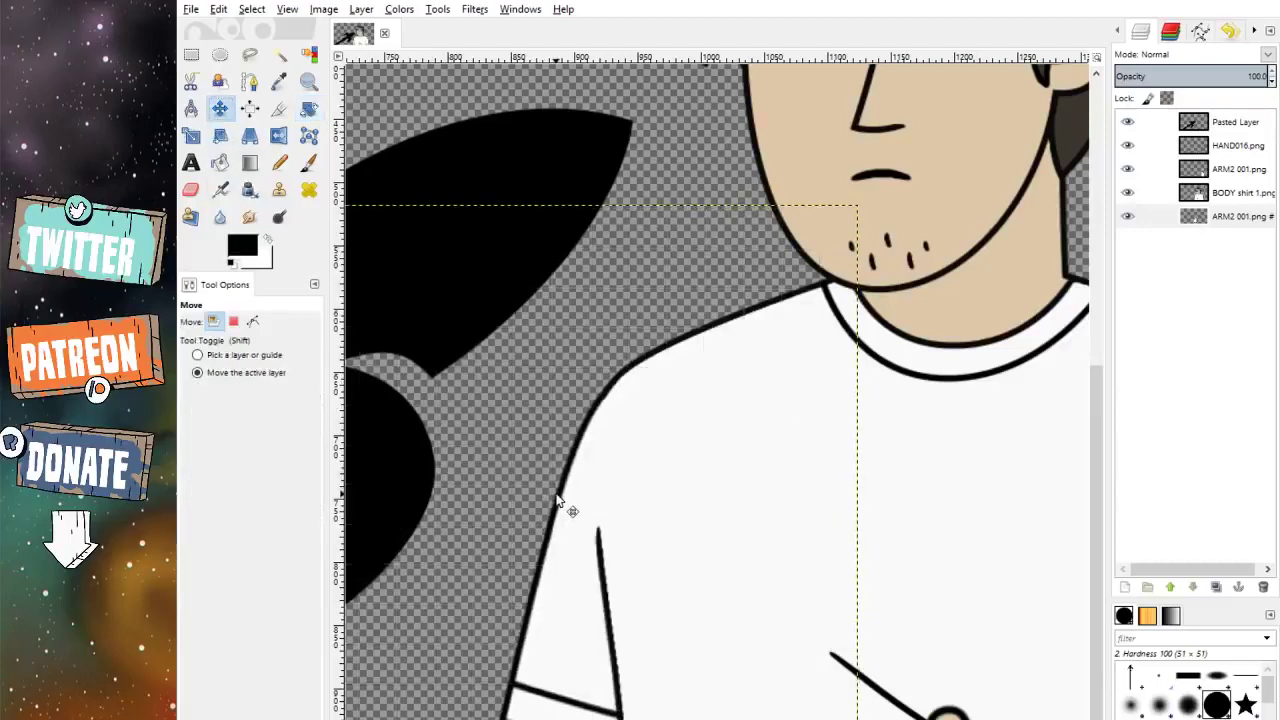
Step: Nudge the HAND016.png layer slightly upward to follow the rotated arm
click(1244, 147)
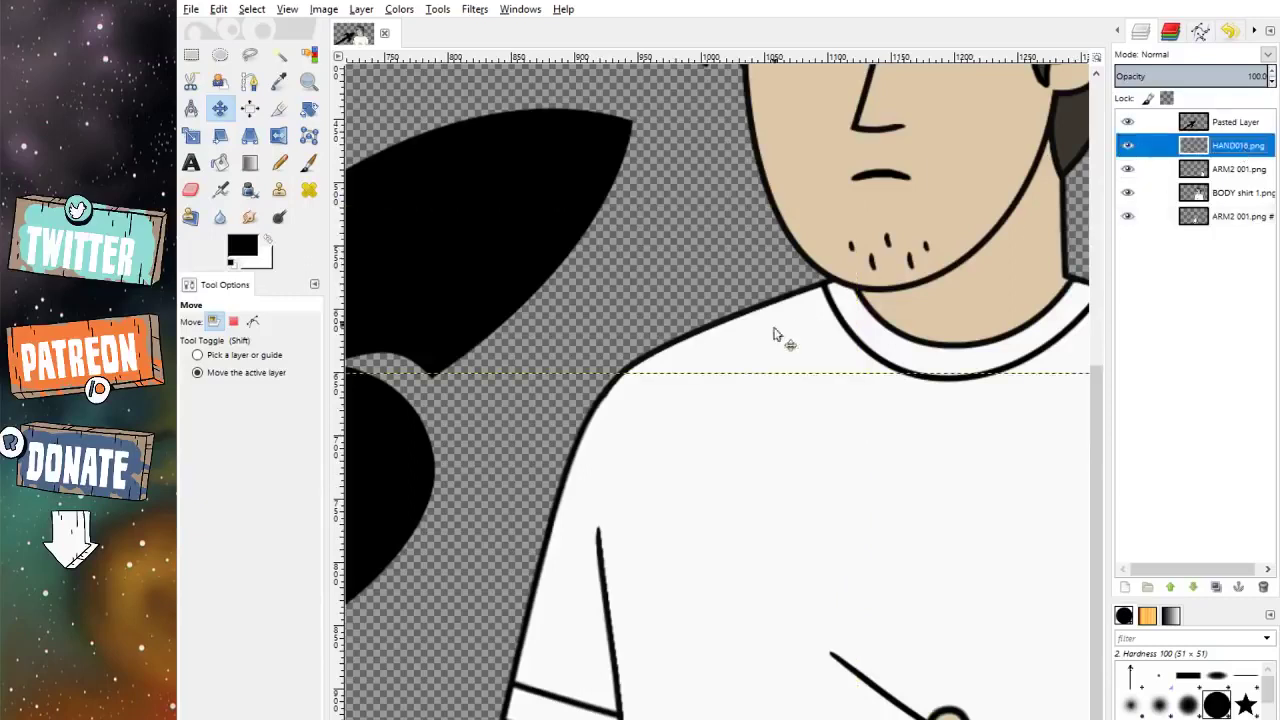
scroll(785, 420, down, 1)
key(Up)
key(Up)
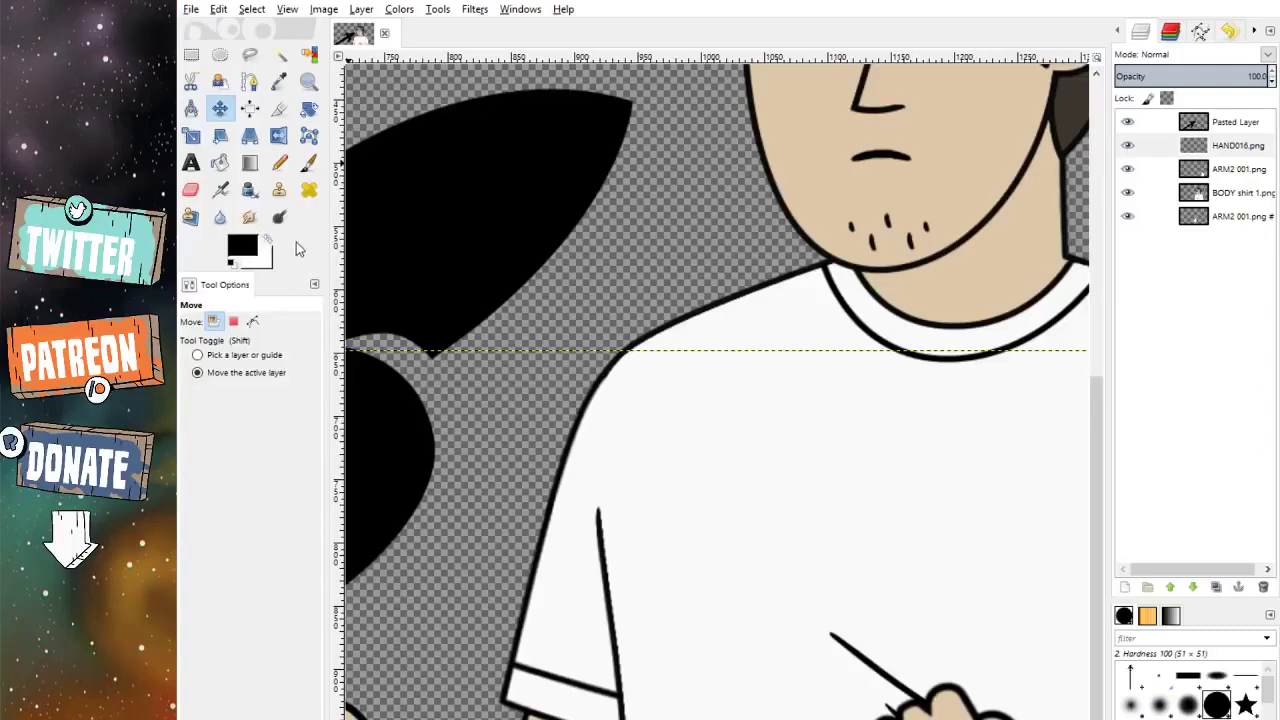
scroll(750, 398, down, 3)
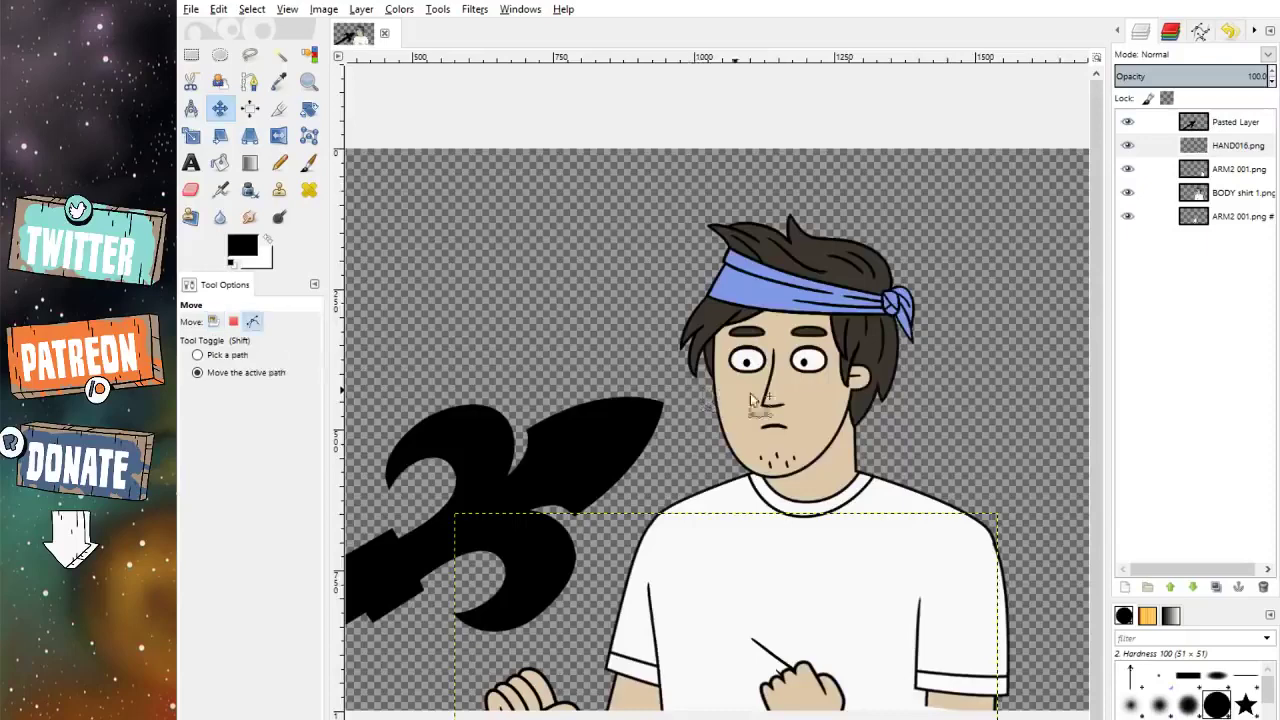
Step: Make the BODY shirt 1.png layer active for editing the face
scroll(750, 398, up, 3)
key(Page_Down)
key(Page_Down)
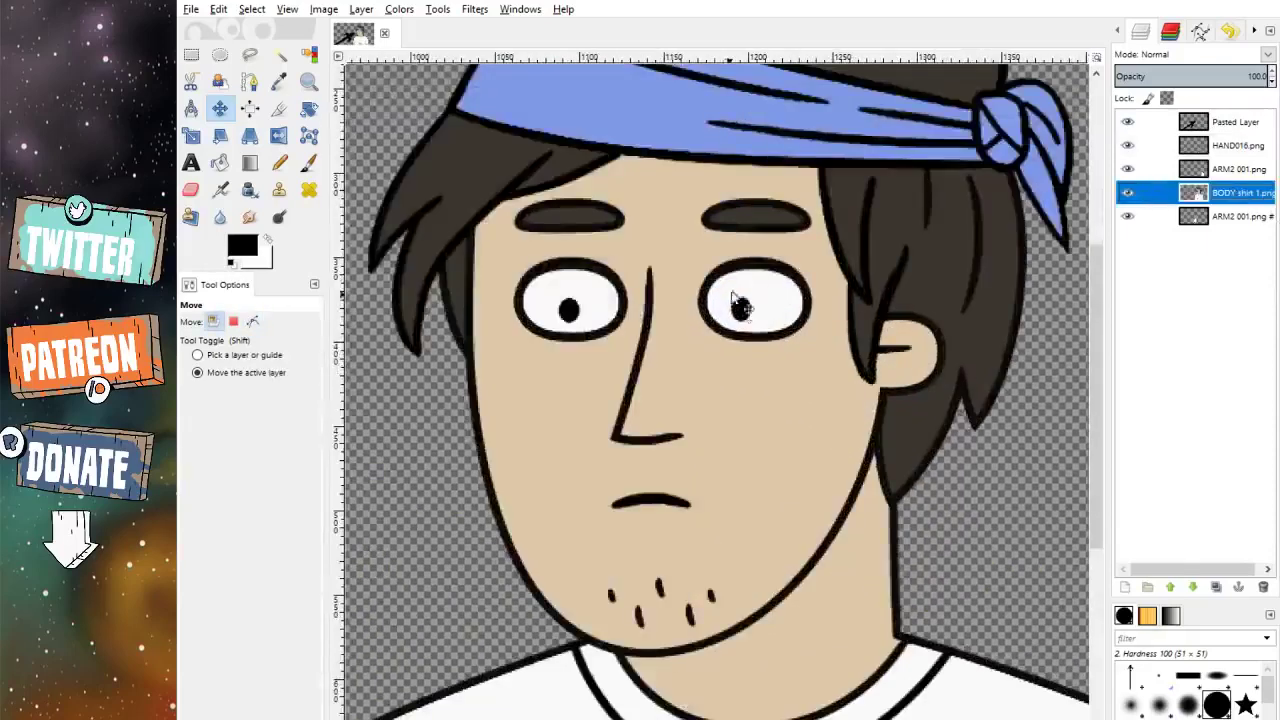
scroll(735, 300, up, 2)
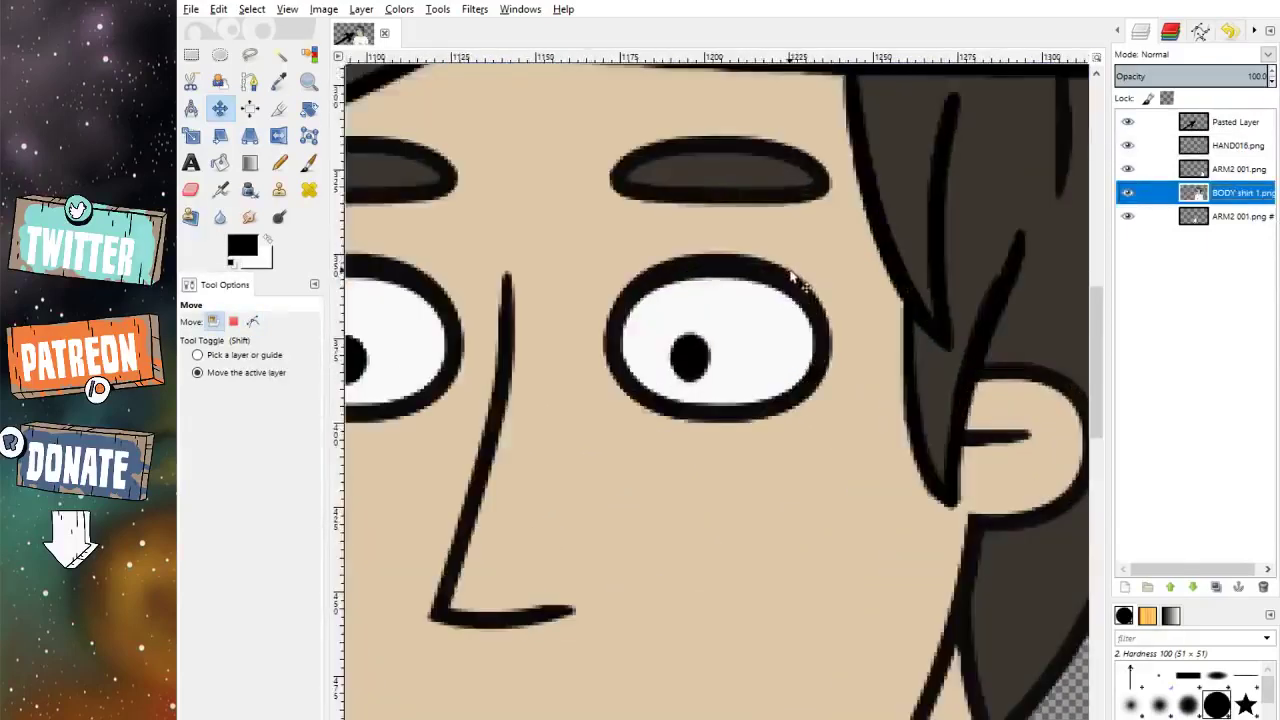
click(275, 84)
scroll(590, 218, up, 3)
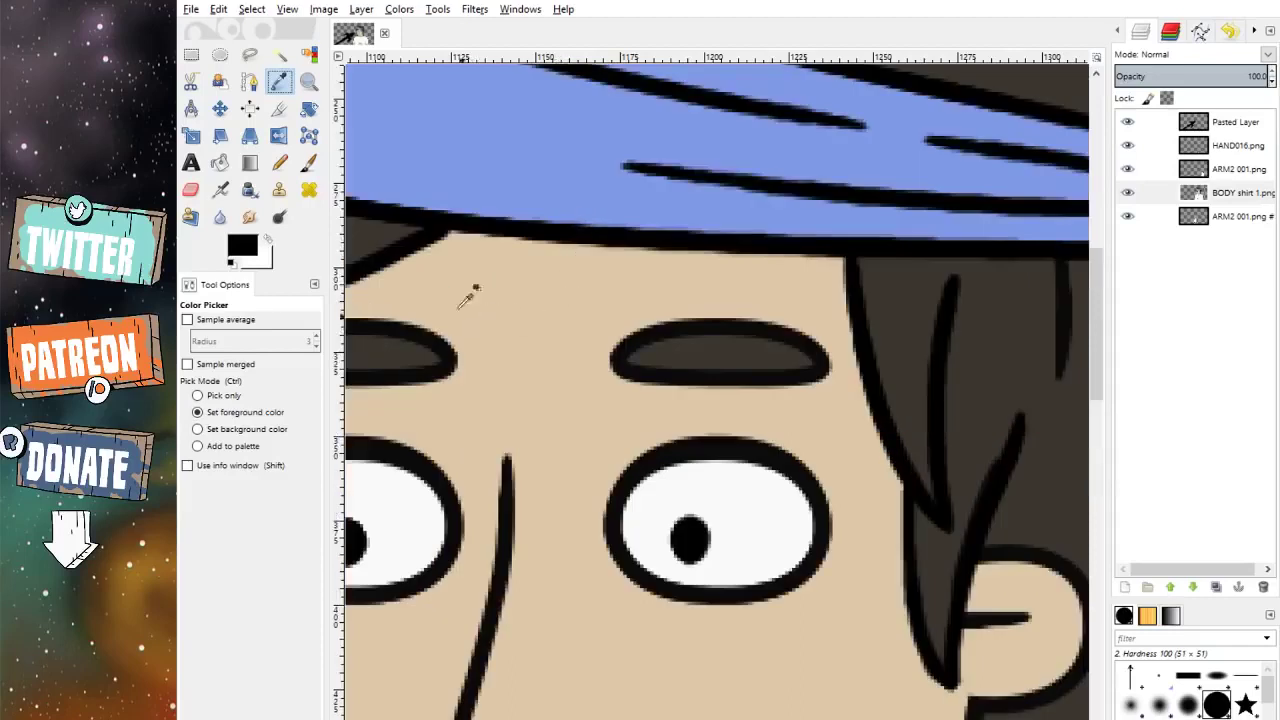
click(279, 189)
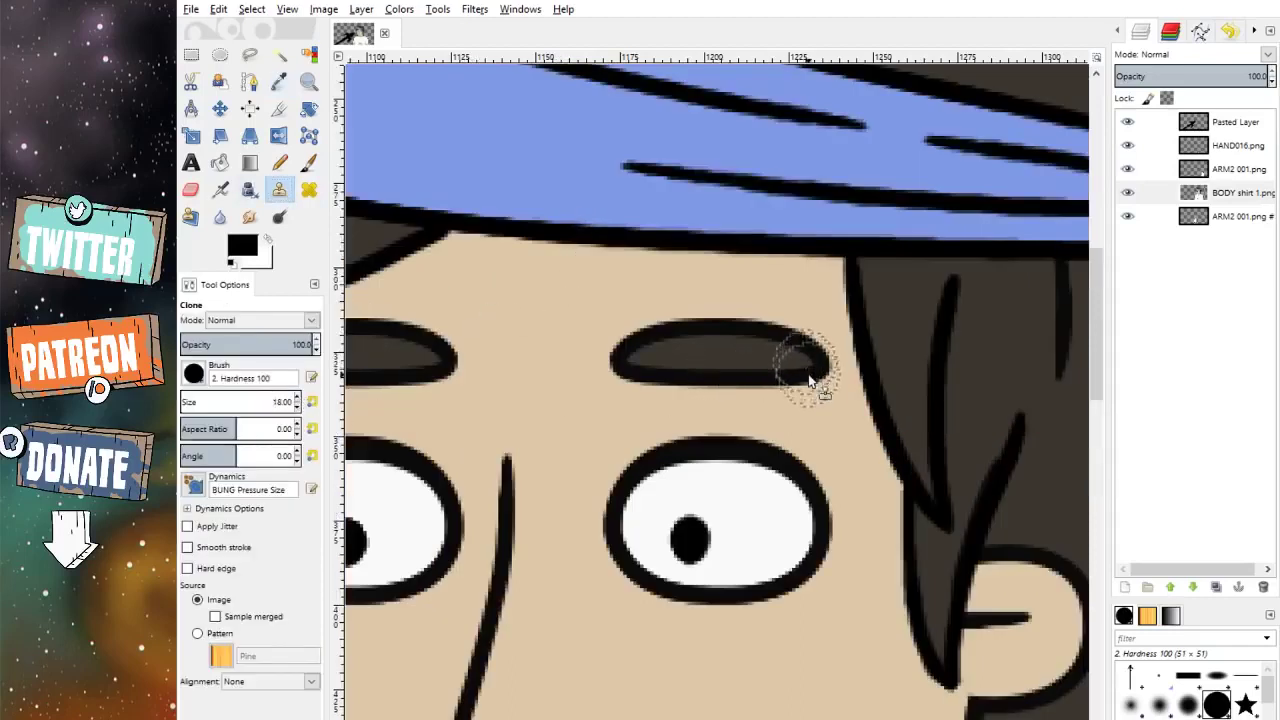
scroll(810, 380, down, 1)
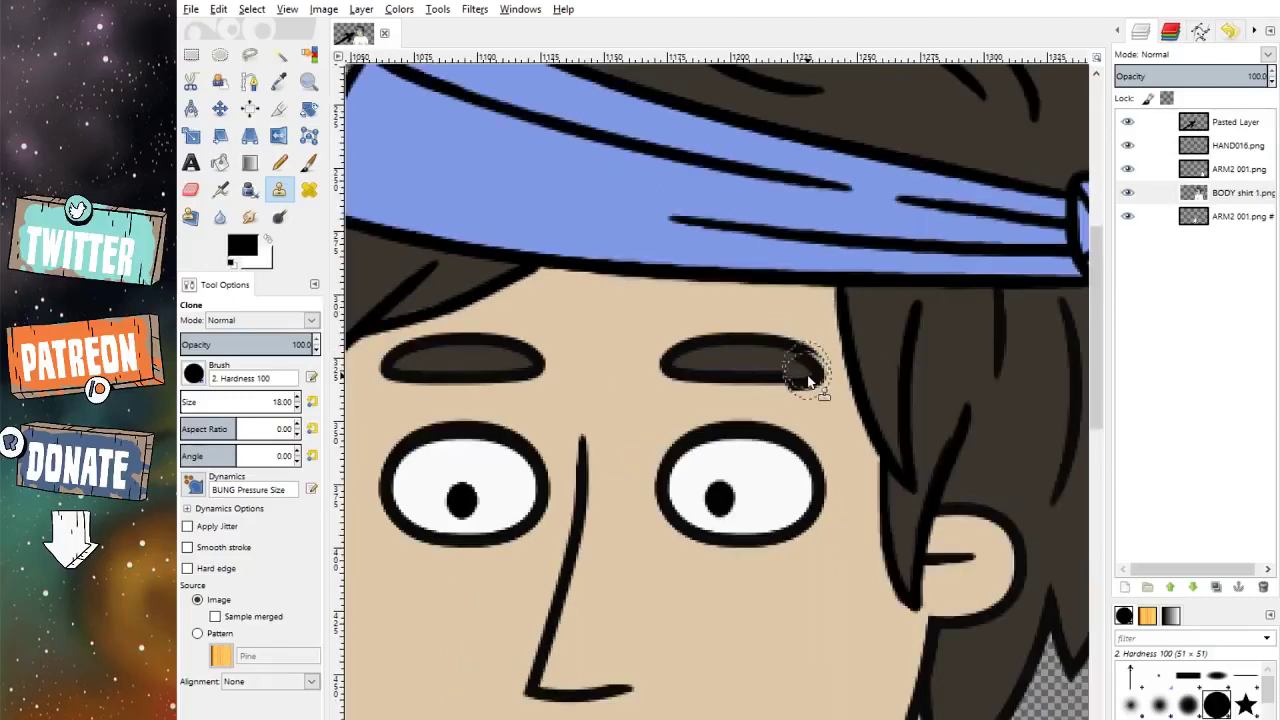
mouse_move(810, 380)
mouse_down()
mouse_move(643, 357)
mouse_move(449, 386)
mouse_move(400, 371)
mouse_move(475, 365)
mouse_up()
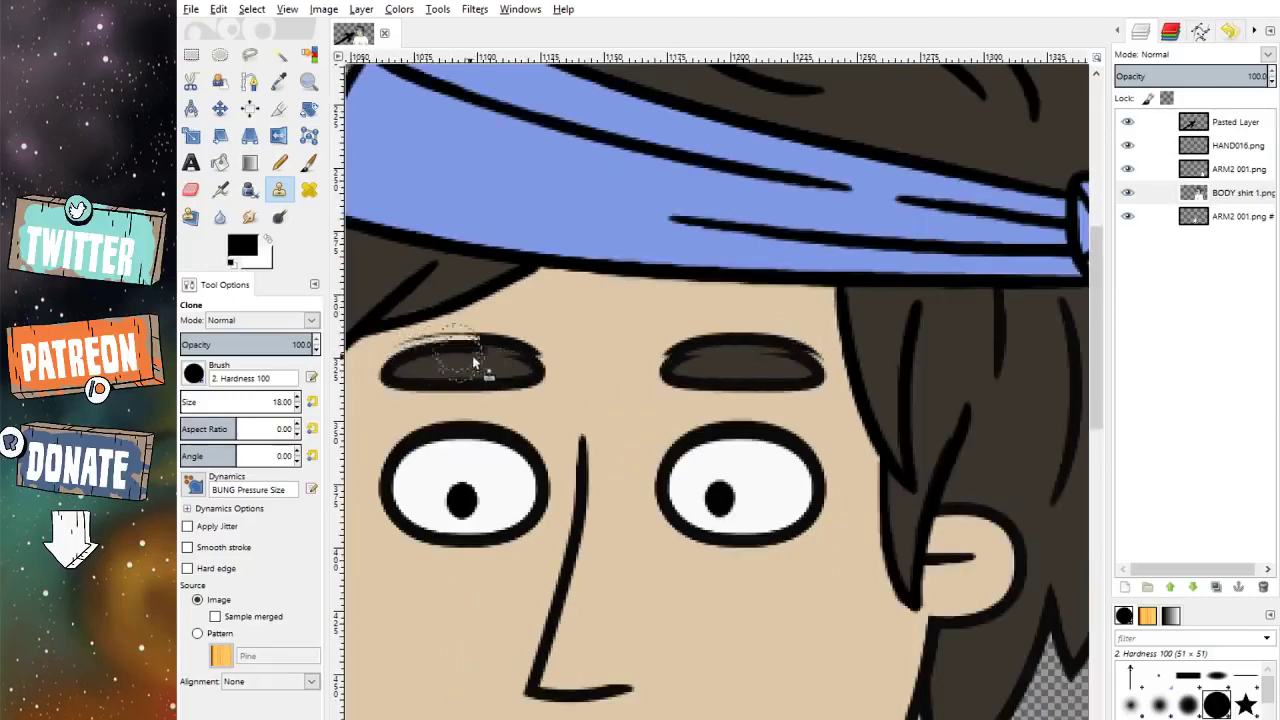
key(ctrl+z)
Step: Outline both eyebrows with one freehand selection and copy them onto a new layer
key(f)
scroll(372, 365, up, 1)
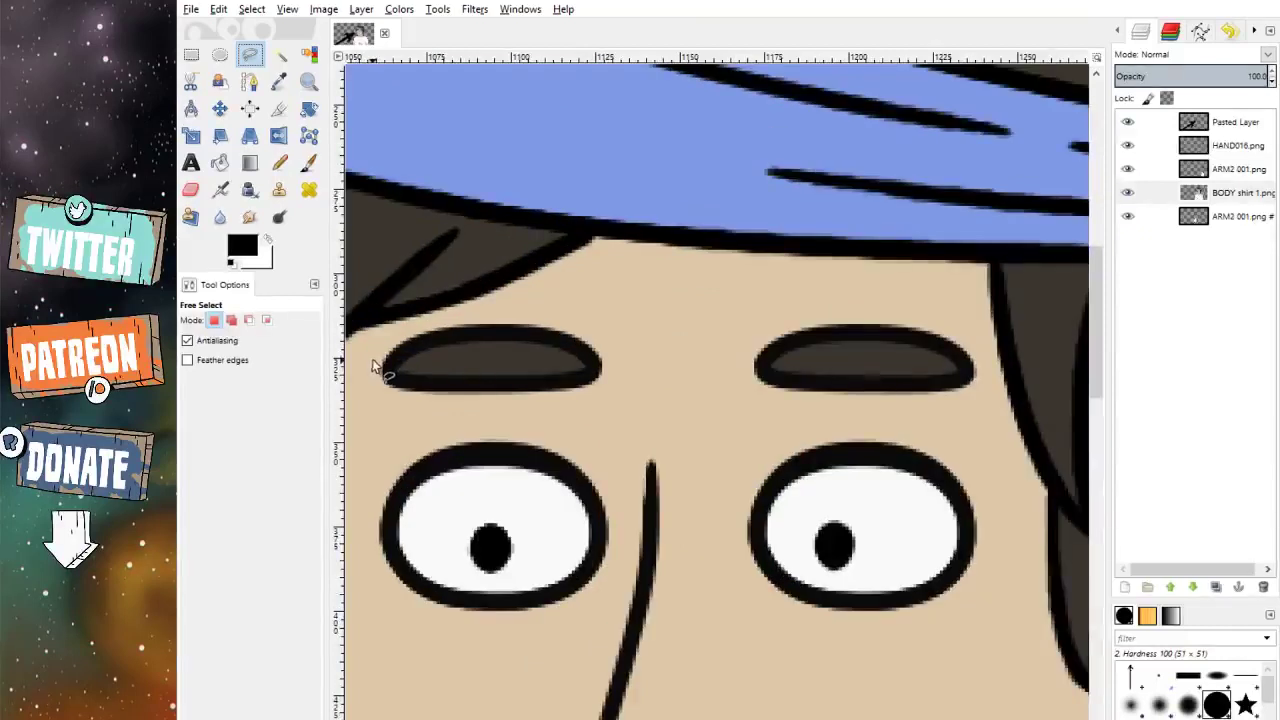
drag(371, 366, 526, 320)
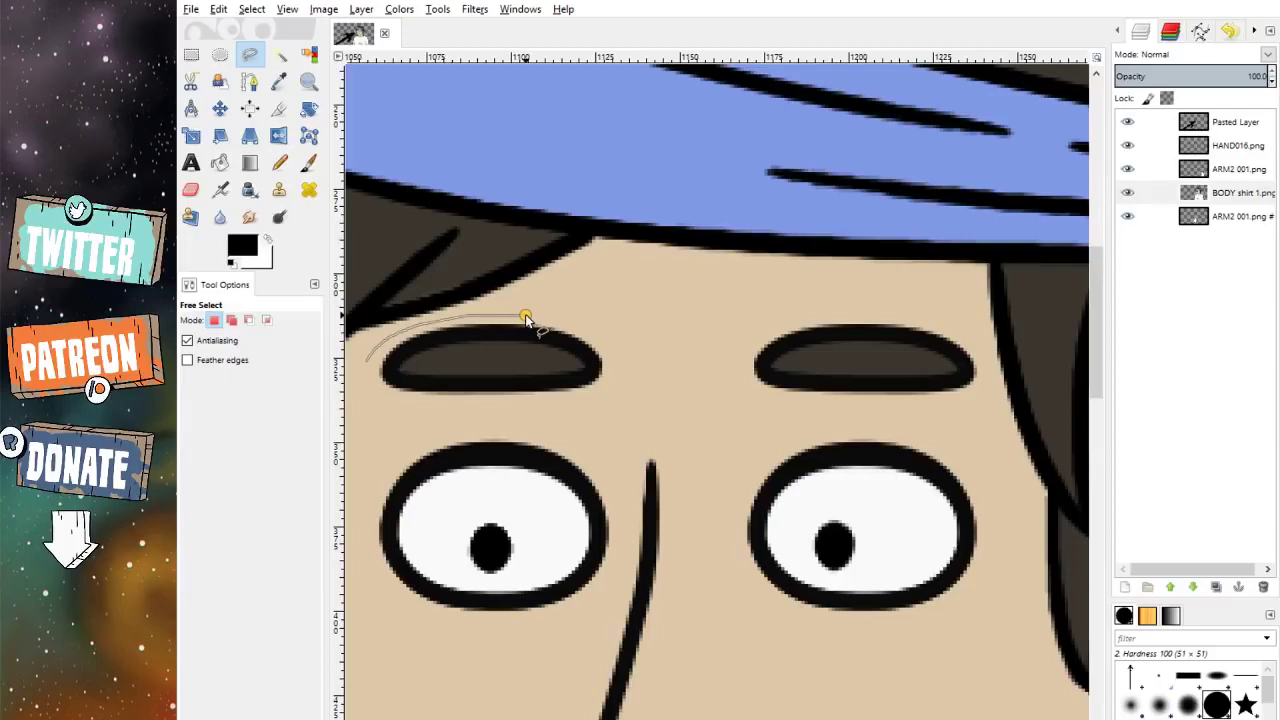
mouse_move(526, 318)
mouse_down()
mouse_move(919, 321)
mouse_move(964, 338)
mouse_move(988, 384)
mouse_move(961, 402)
mouse_move(872, 414)
mouse_move(693, 423)
mouse_move(415, 404)
mouse_move(366, 370)
mouse_up()
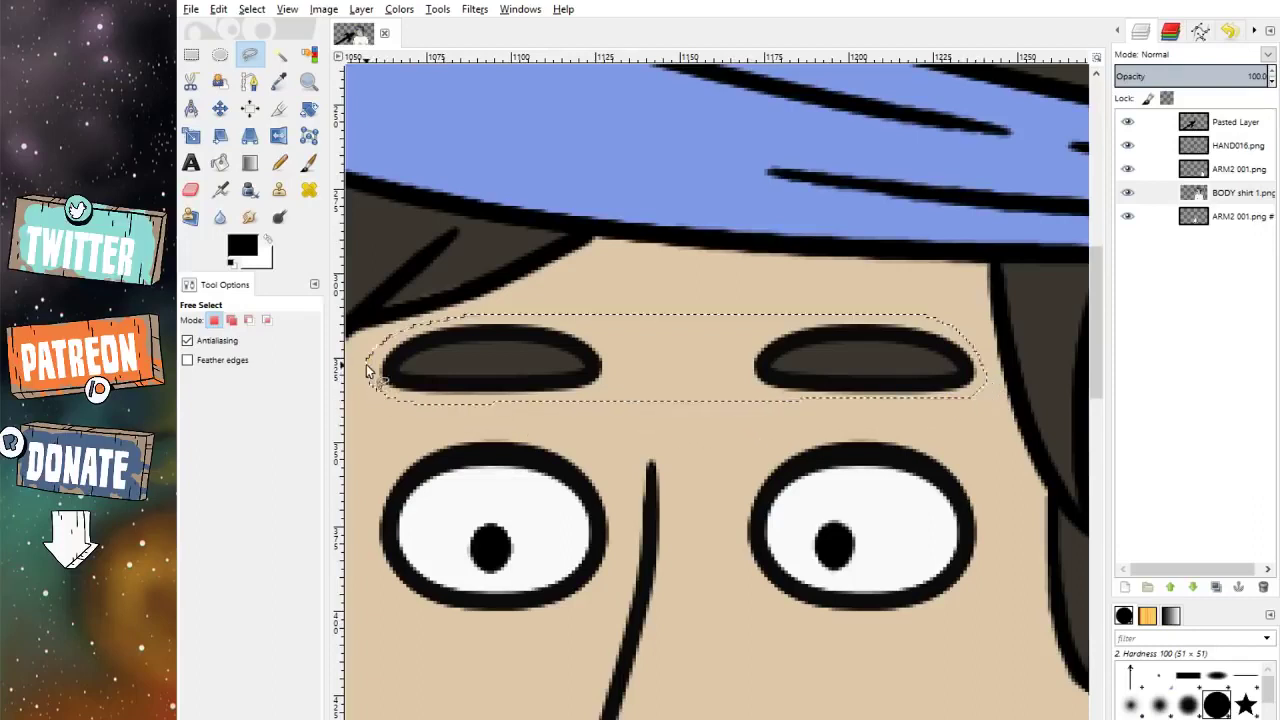
key(ctrl+c)
key(ctrl+v)
click(1124, 587)
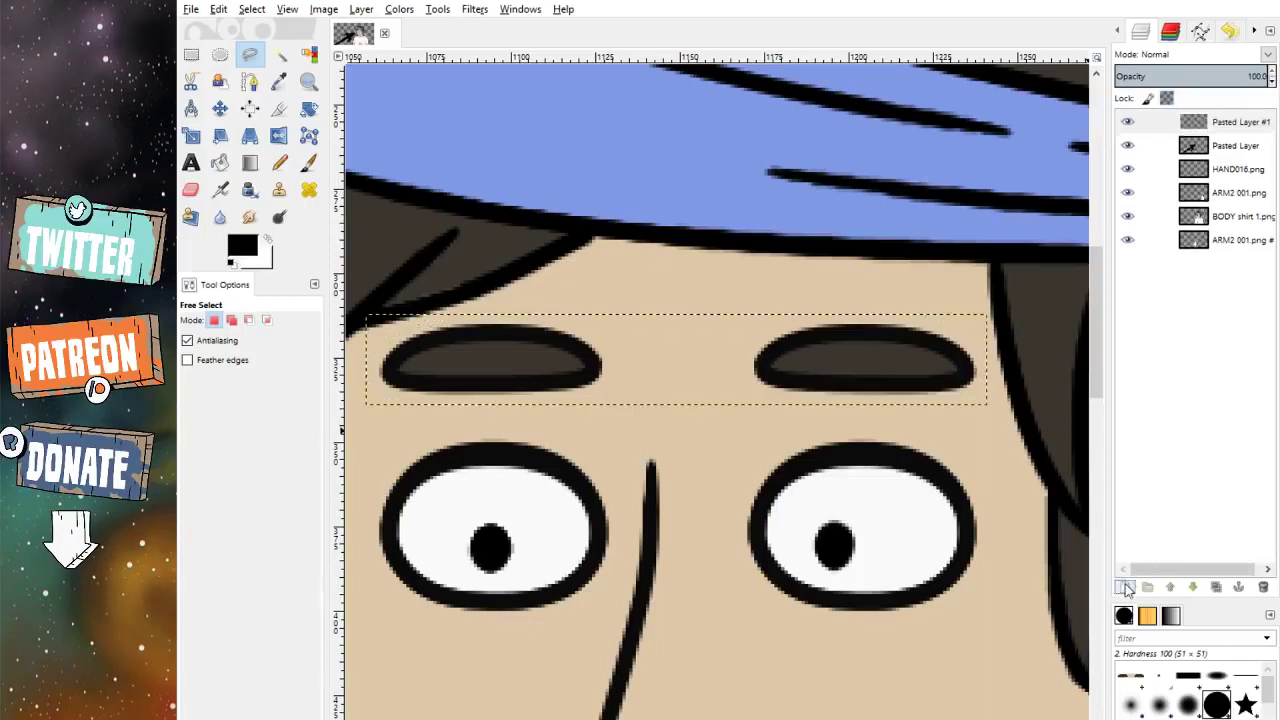
Step: Clear the selection and paint over the original eyebrows on the BODY shirt layer with the sampled forehead skin color
click(1240, 216)
key(ctrl+shift+a)
click(279, 81)
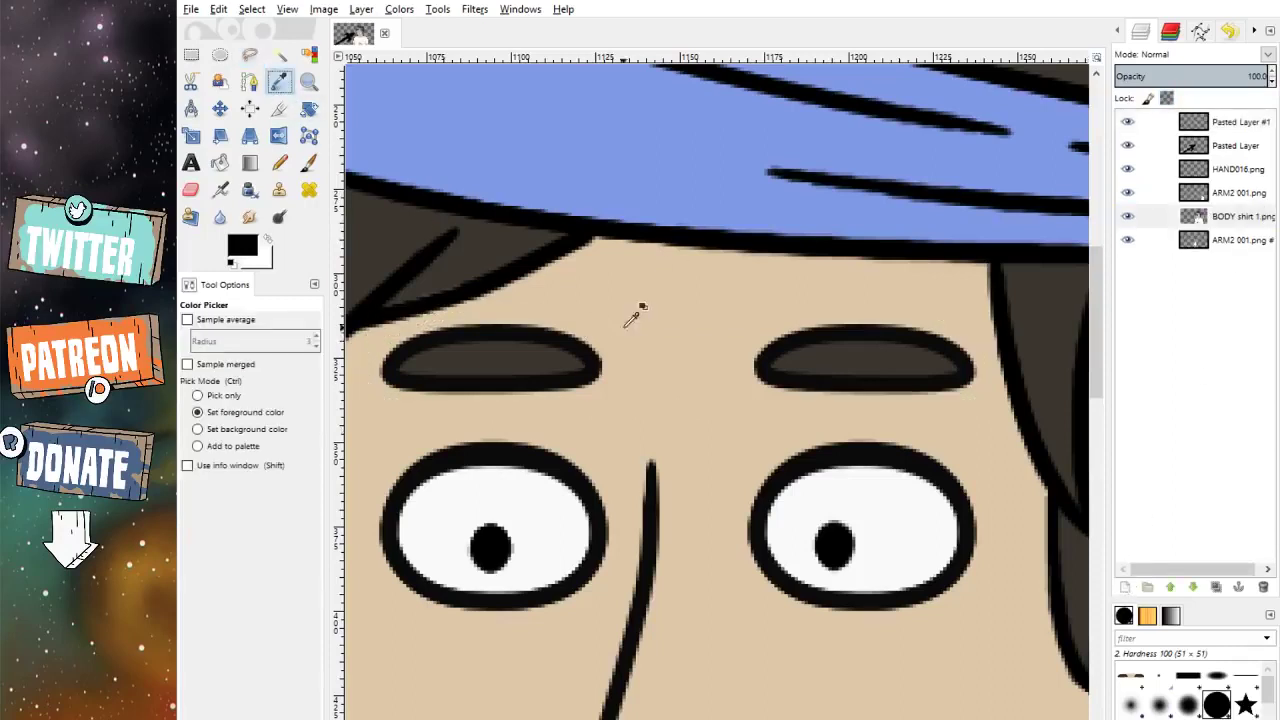
click(626, 325)
click(310, 163)
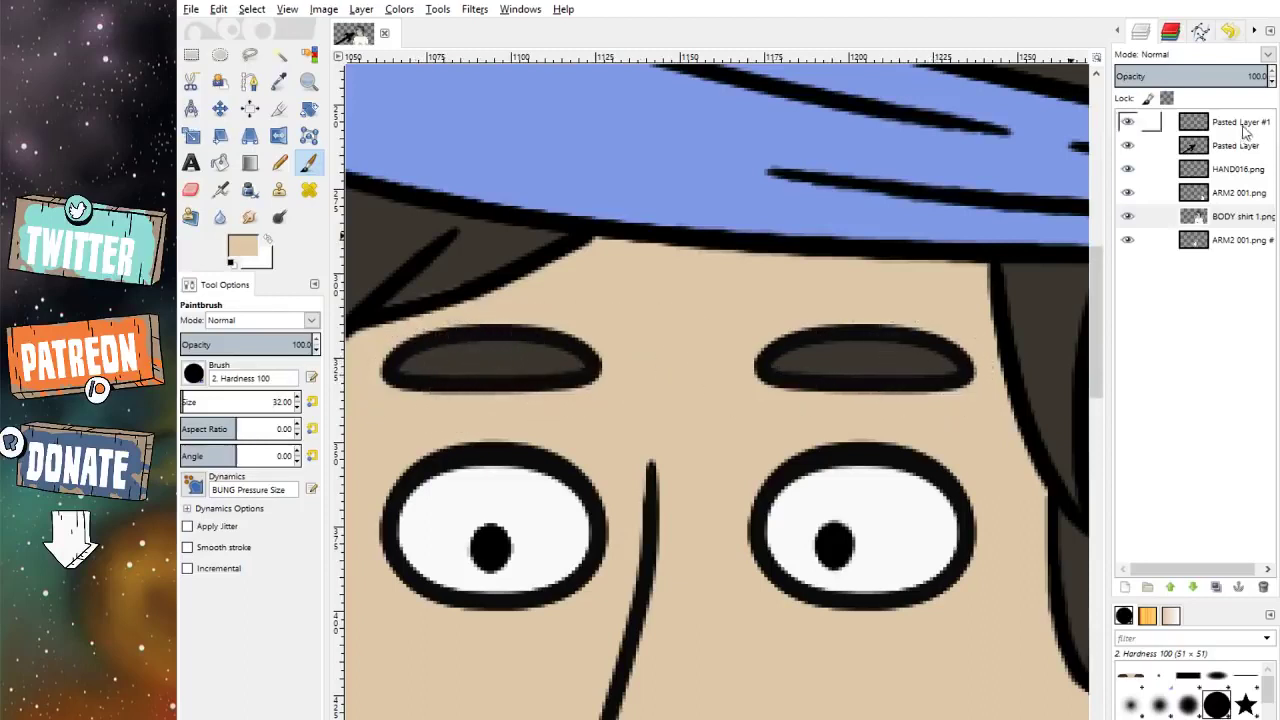
Step: Place the copied eyebrow layer directly above the BODY shirt layer and nudge the eyebrows down close to the eyes
drag(1245, 130, 1243, 205)
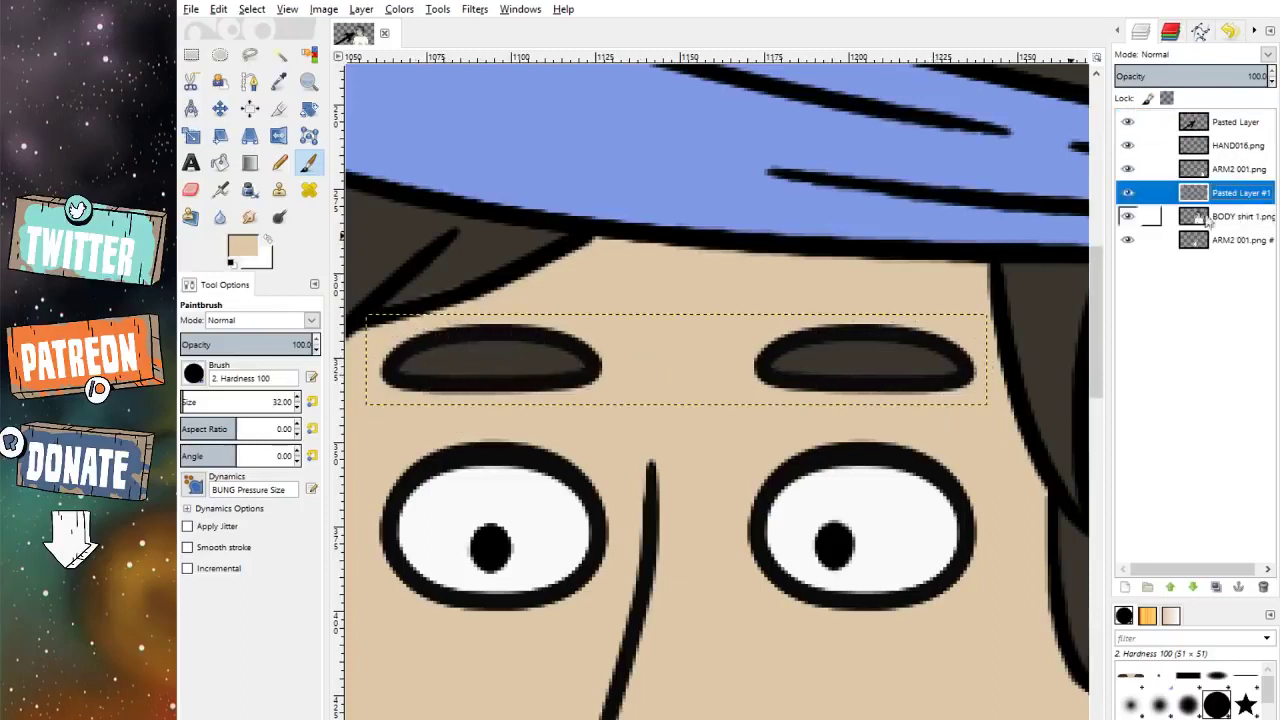
click(219, 108)
key(Down)
key(Down)
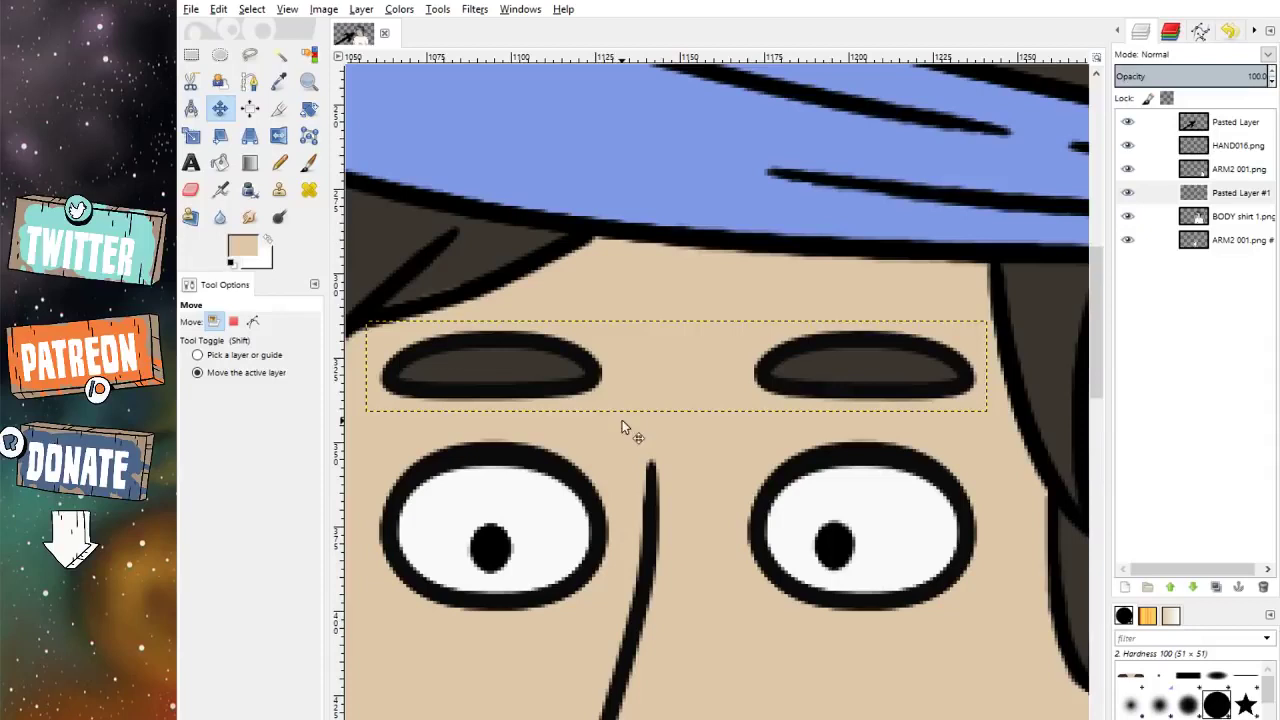
key(Down)
key(Down)
key(Down)
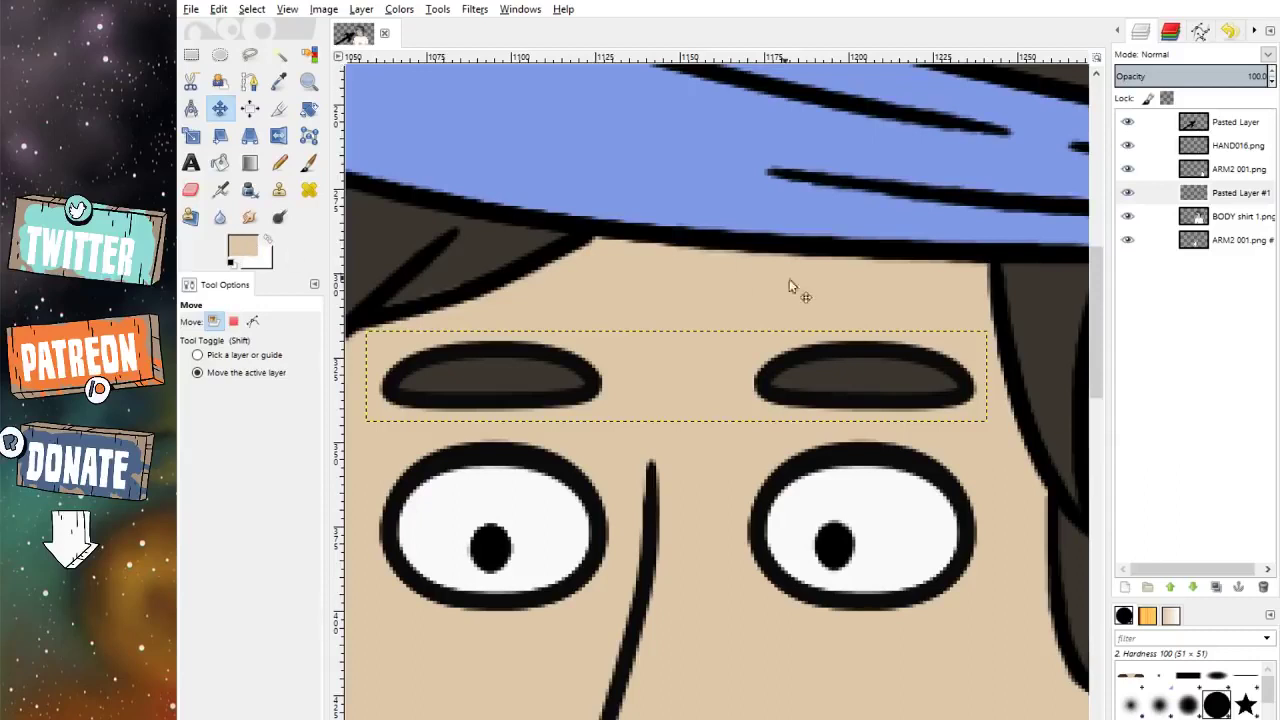
key(Down)
key(Down)
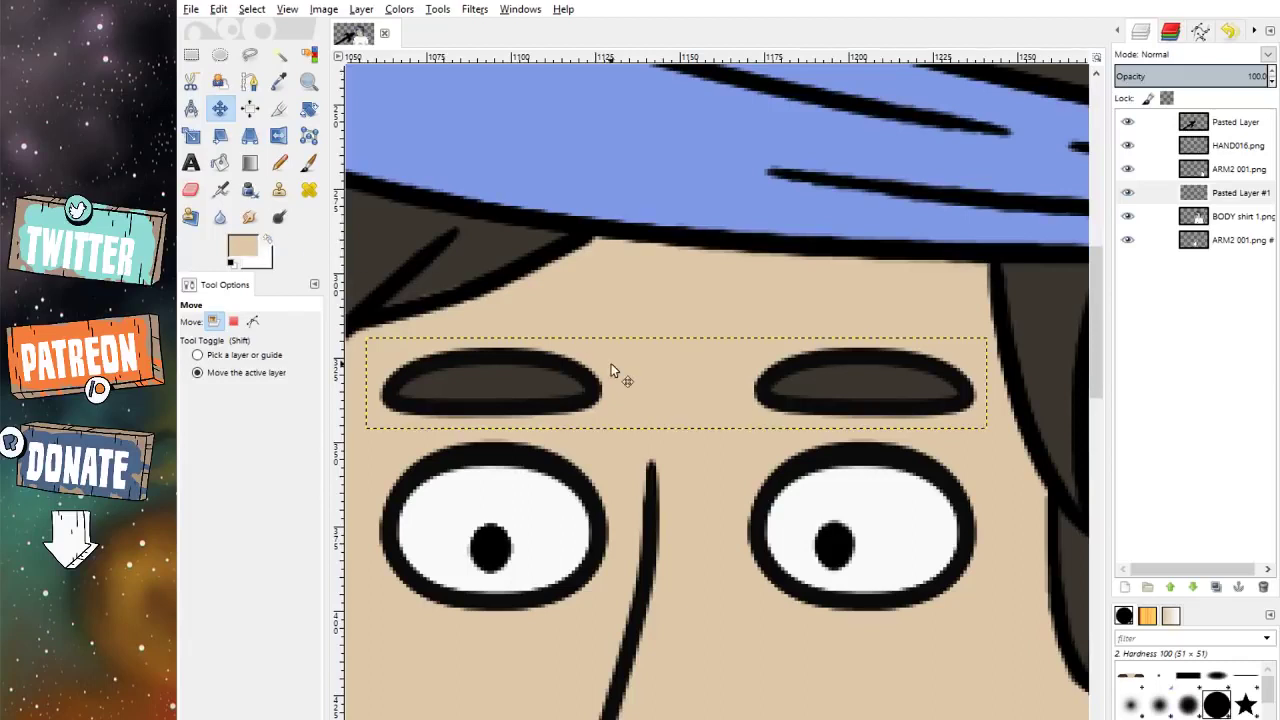
key(Down)
key(Down)
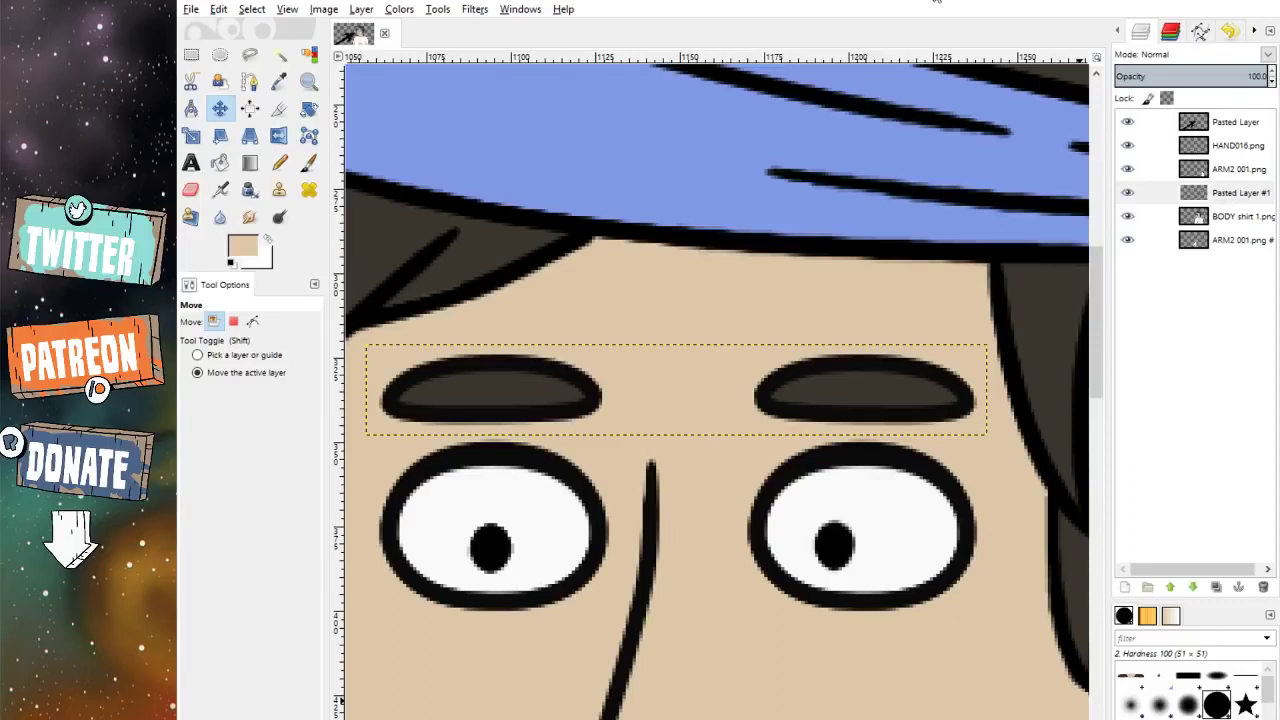
key(Down)
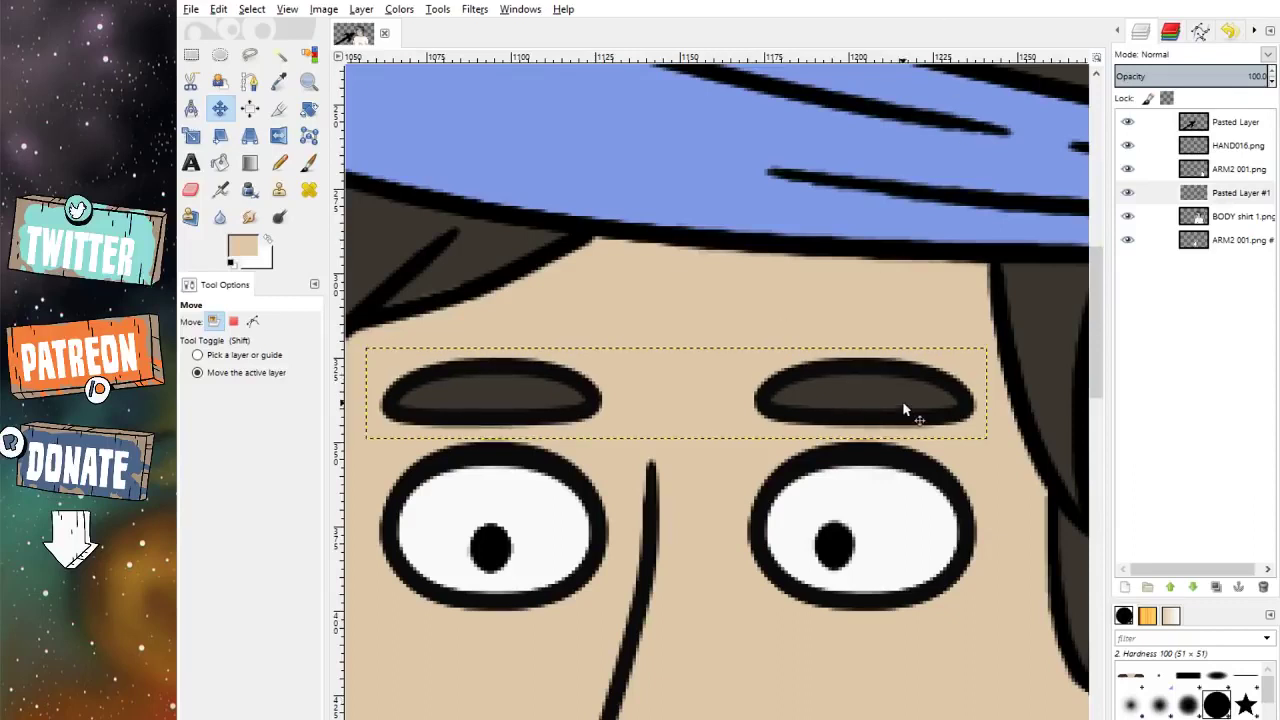
key(Down)
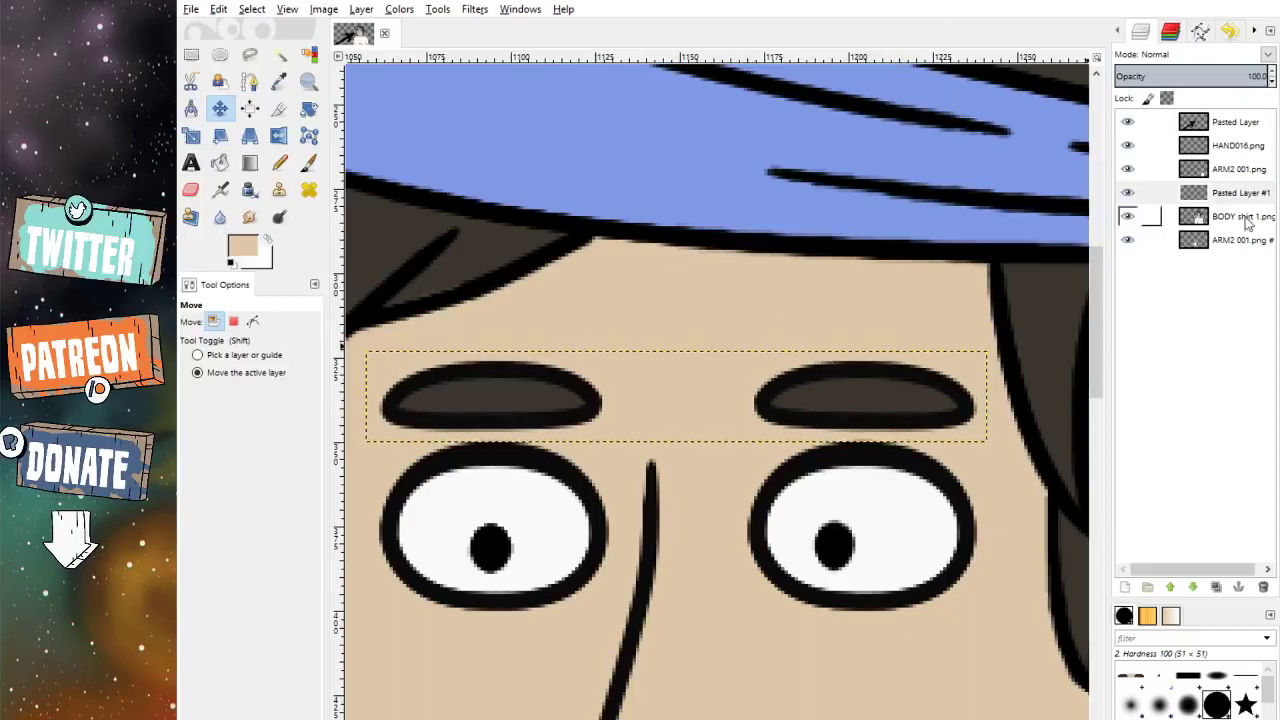
Step: Paint over most of the mouth on the BODY shirt layer with skin color, keeping a short piece of its line
click(1155, 216)
click(309, 162)
scroll(766, 308, down, 7)
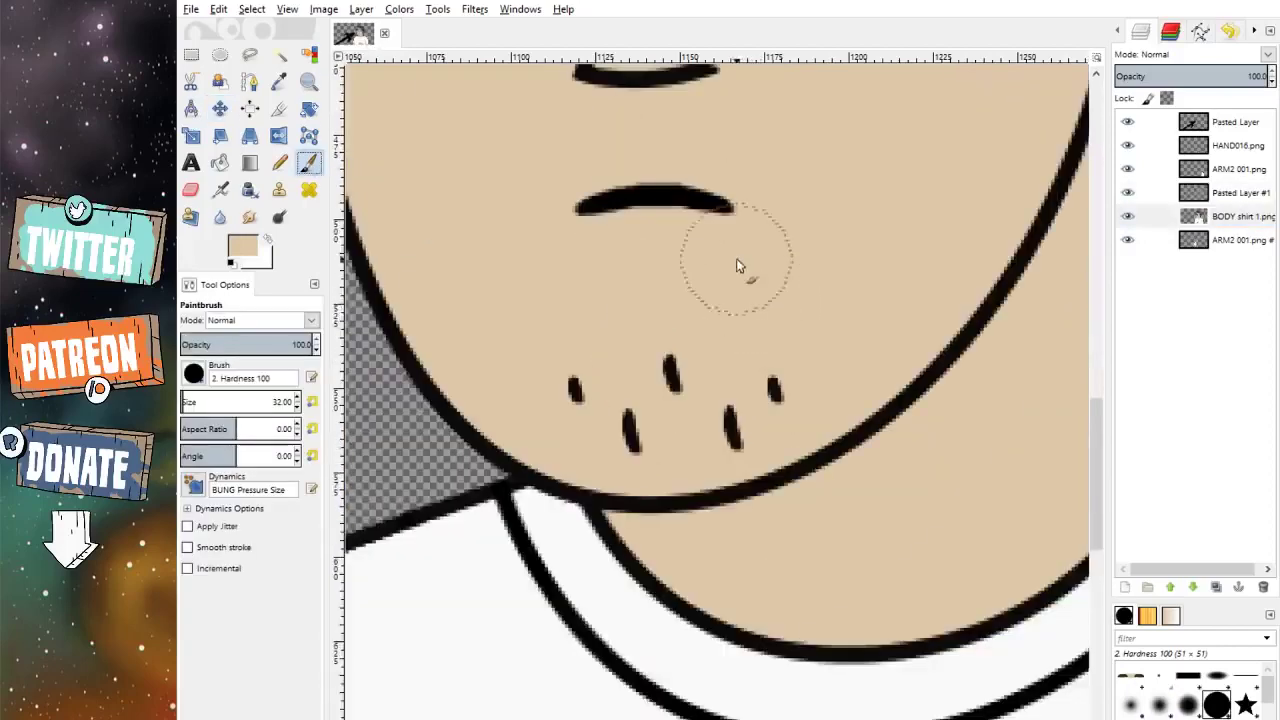
scroll(729, 314, up, 2)
scroll(705, 400, up, 3)
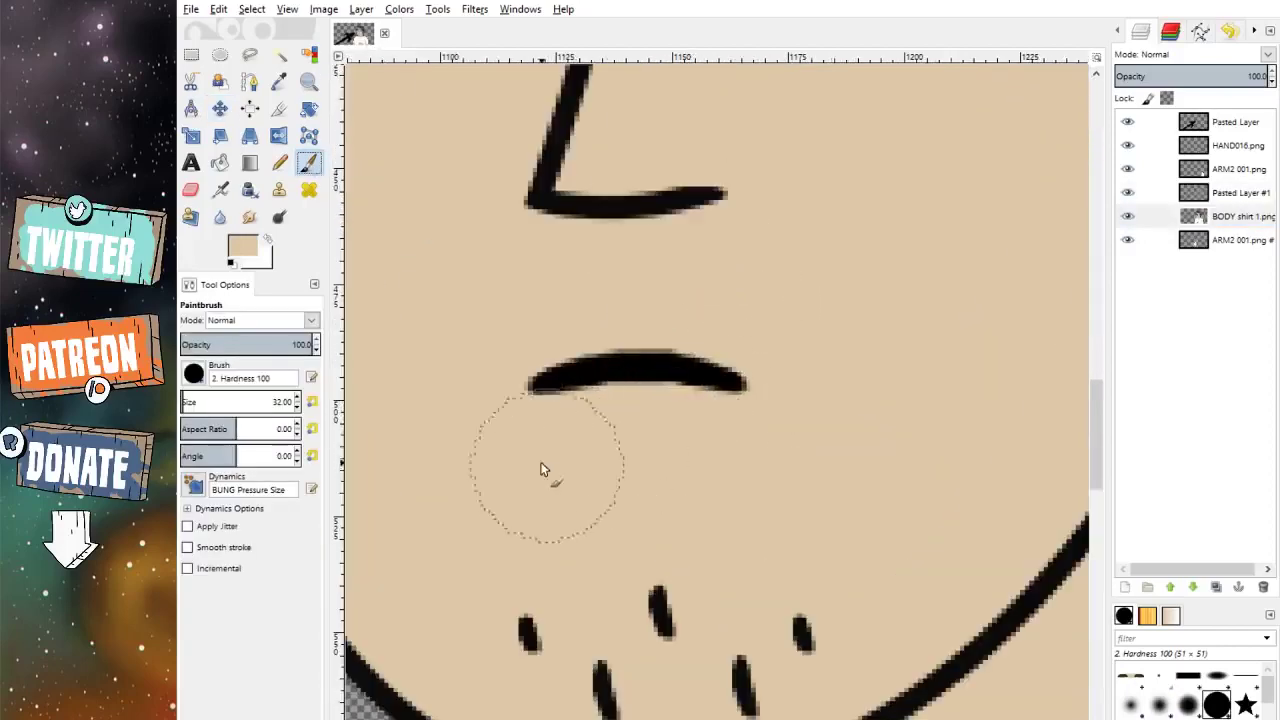
mouse_move(519, 311)
mouse_down()
mouse_move(496, 338)
mouse_move(499, 393)
mouse_move(527, 439)
mouse_move(553, 451)
mouse_move(675, 436)
mouse_move(800, 445)
mouse_up()
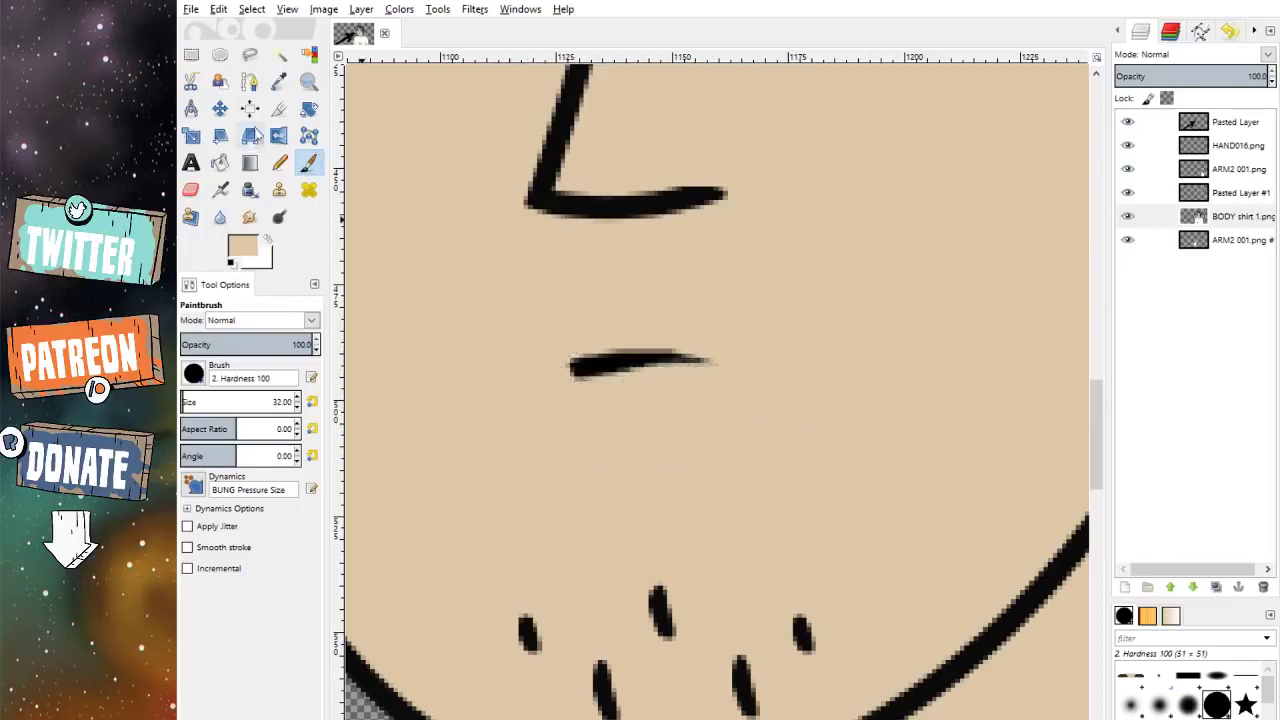
Step: Draw an arched path from the remaining mouth piece toward the ear side and stroke it in black
click(250, 81)
click(231, 263)
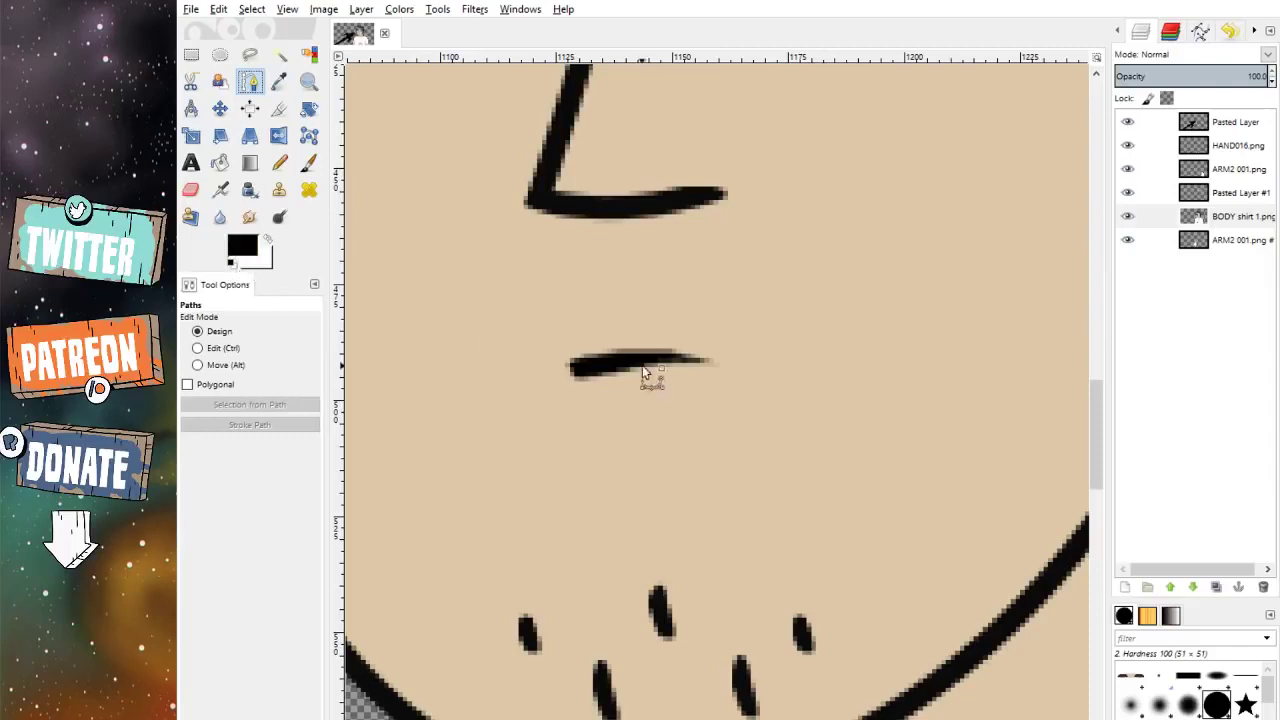
click(576, 368)
drag(763, 357, 817, 394)
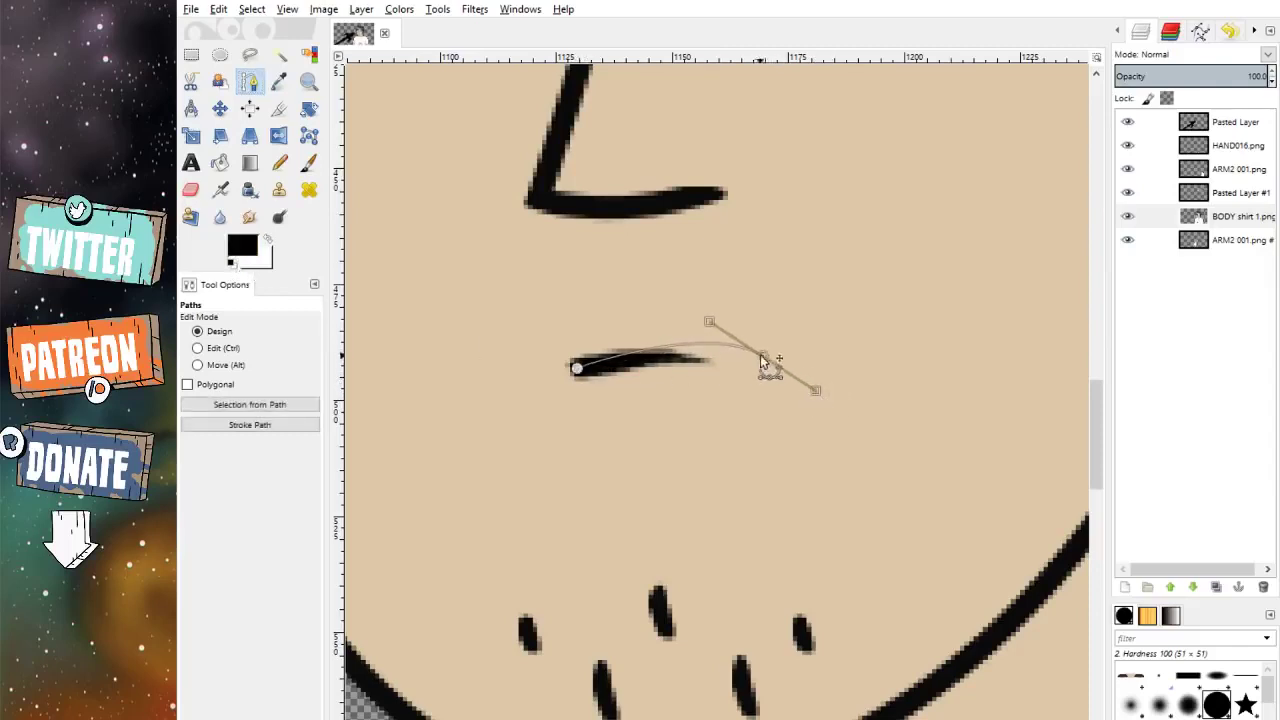
drag(763, 357, 775, 355)
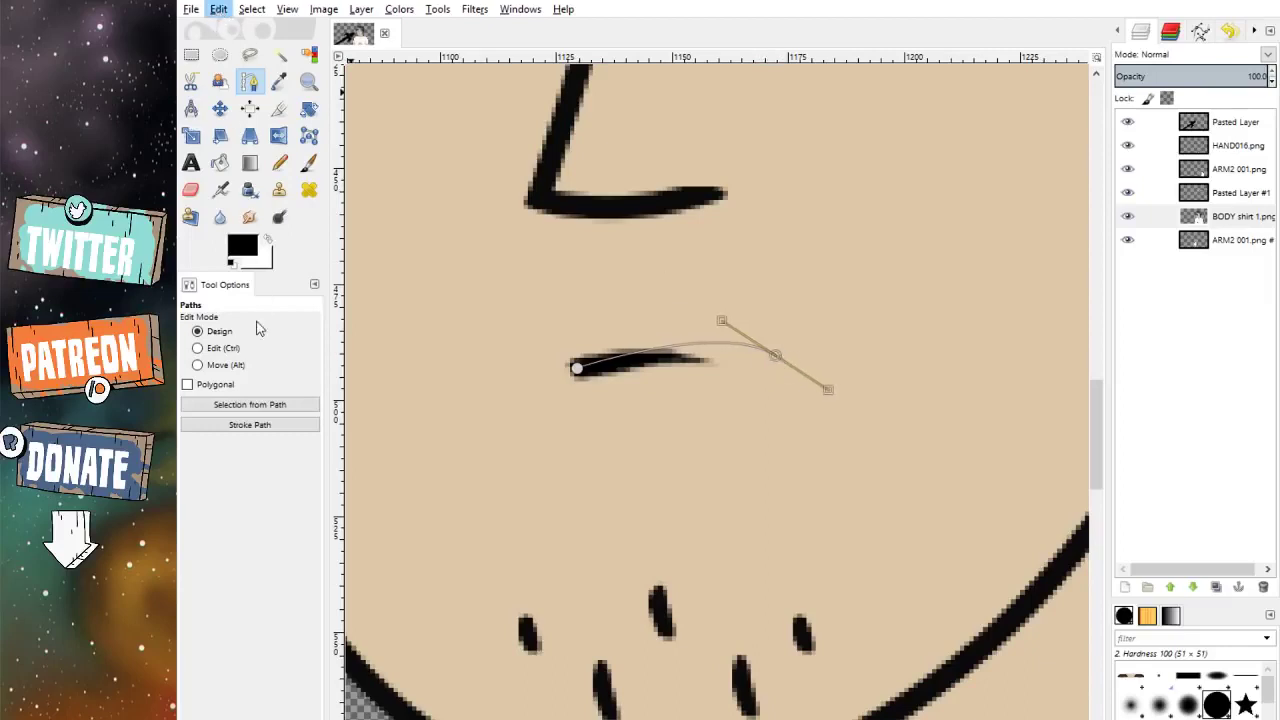
Step: Trim the underside of the new mouth line with a size 9 paintbrush in the sampled skin color
click(279, 81)
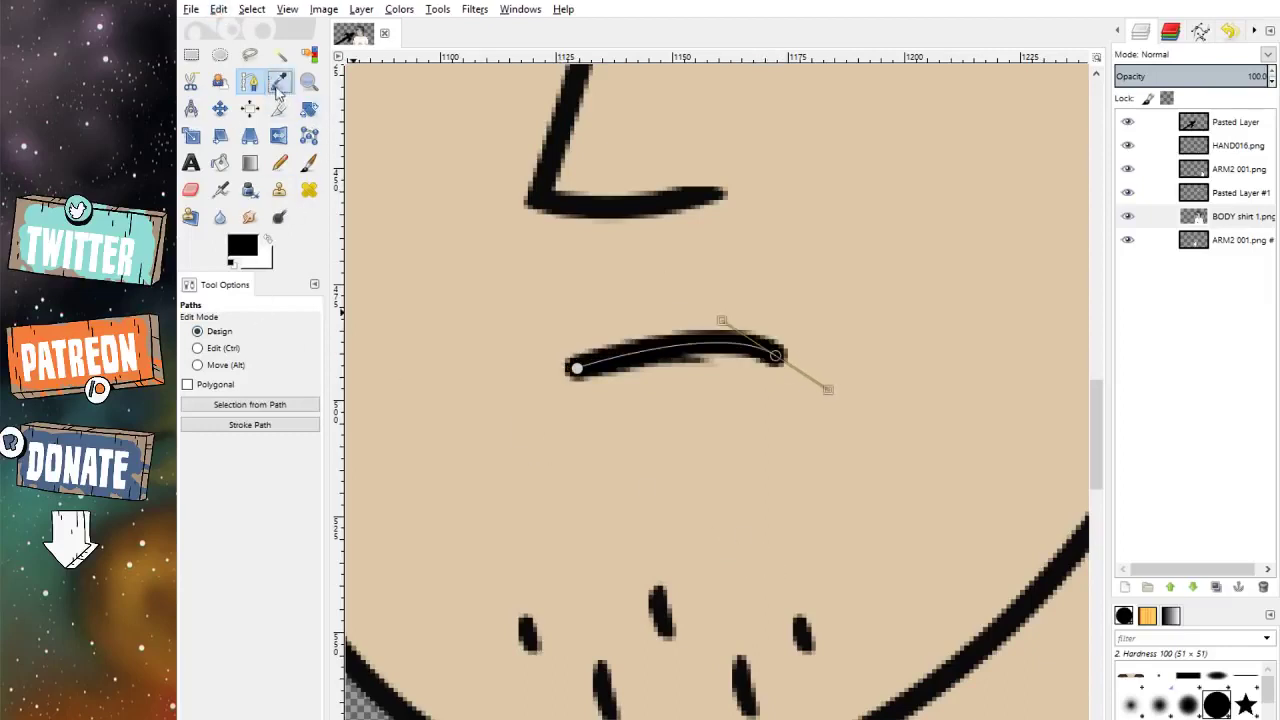
click(400, 300)
click(308, 162)
triple_click(285, 402)
text(38.00)
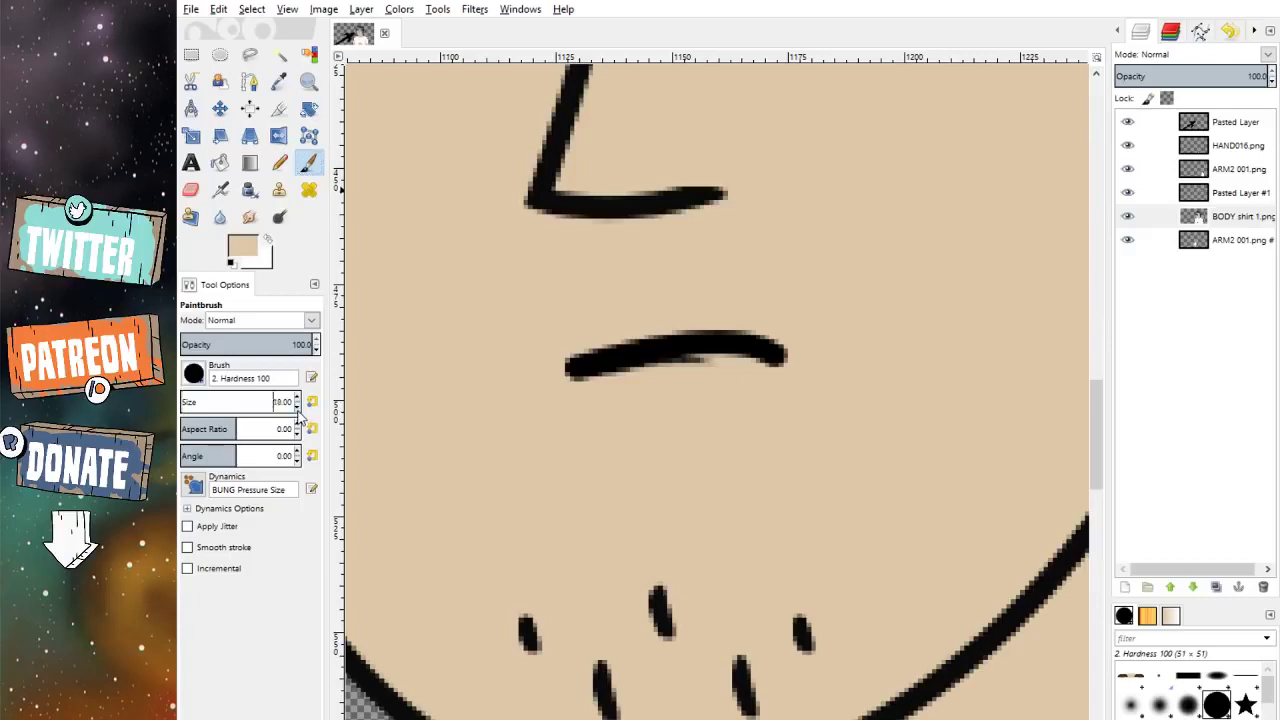
key(Return)
scroll(801, 381, up, 1)
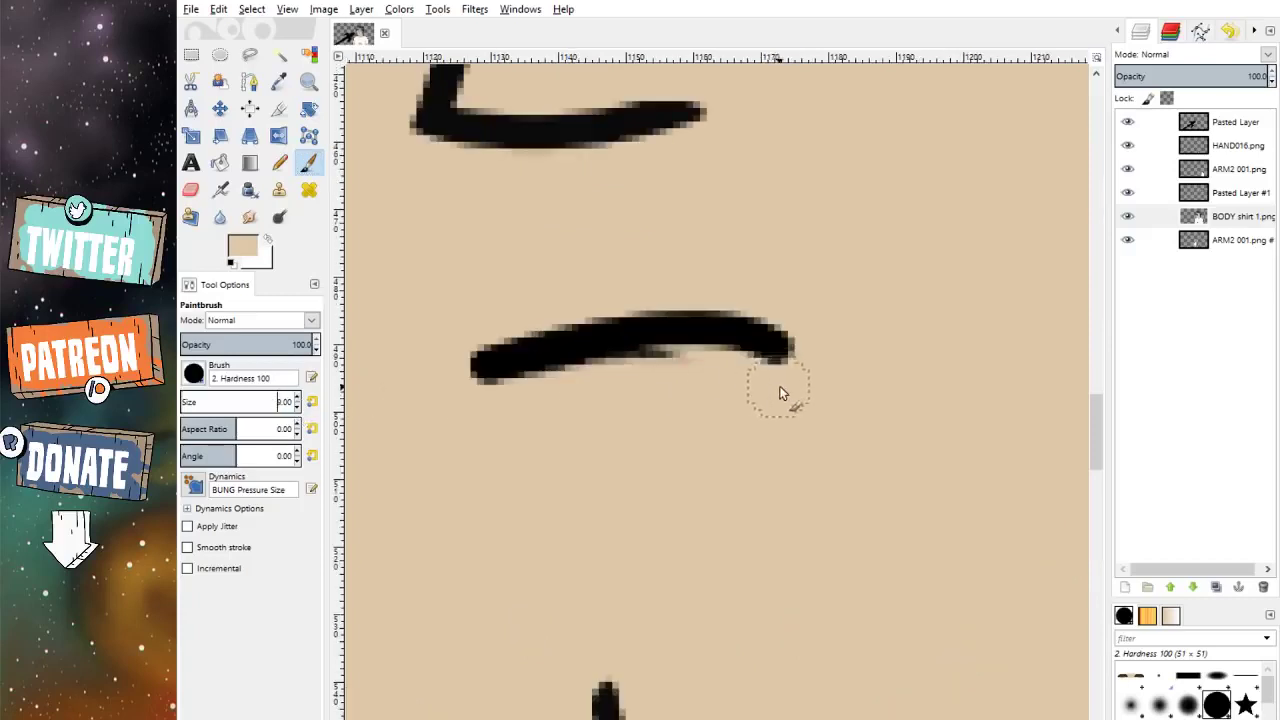
shift+click(720, 380)
shift+click(664, 377)
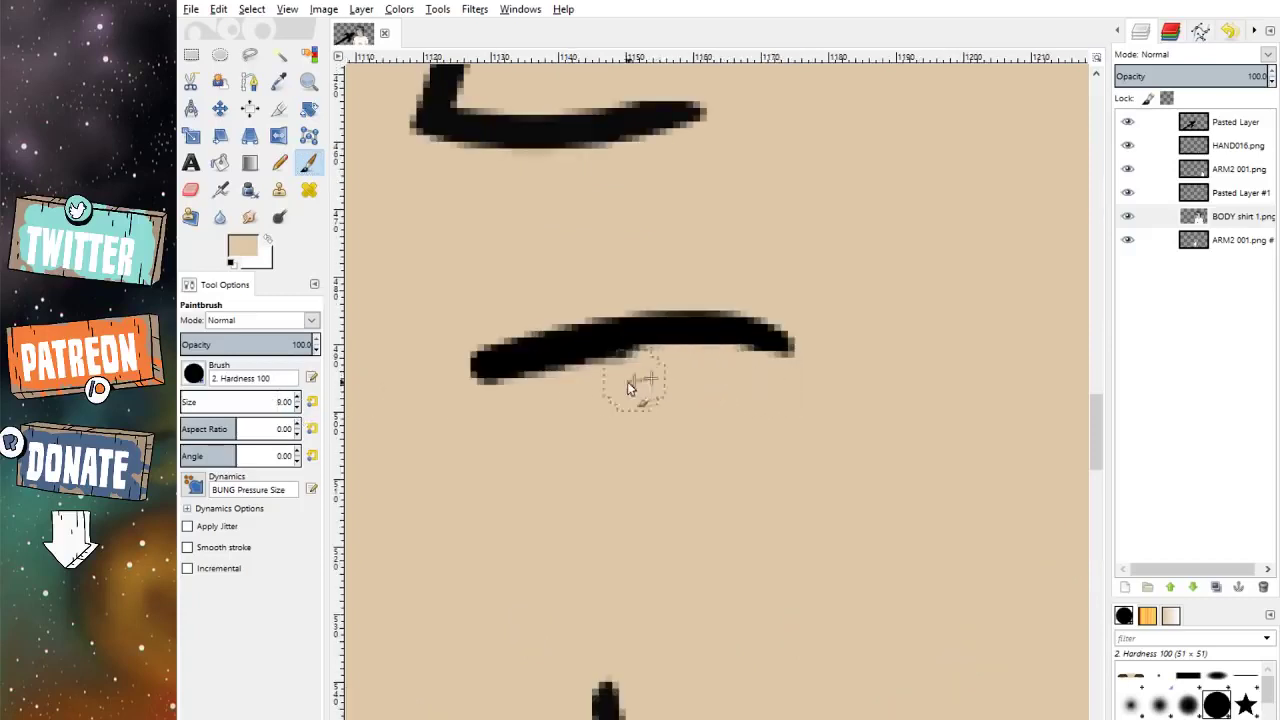
shift+click(627, 381)
shift+click(484, 407)
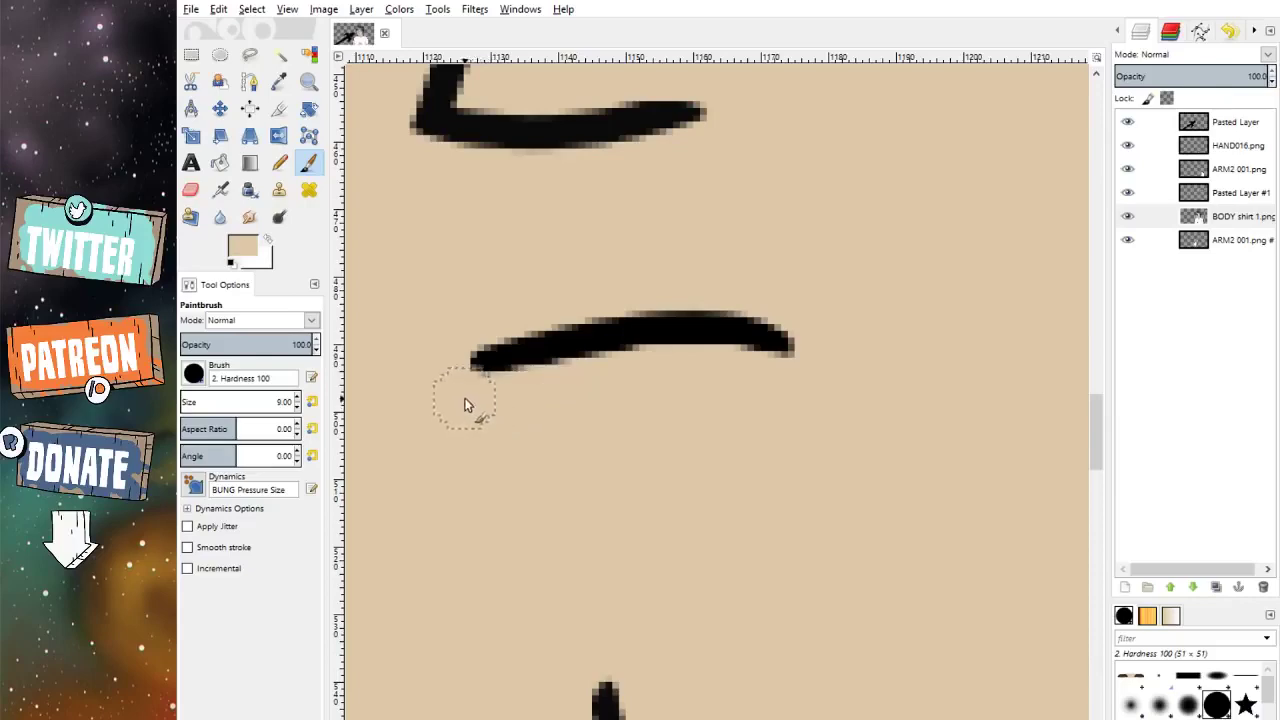
scroll(576, 301, down, 3)
scroll(580, 304, up, 2)
scroll(580, 302, down, 2)
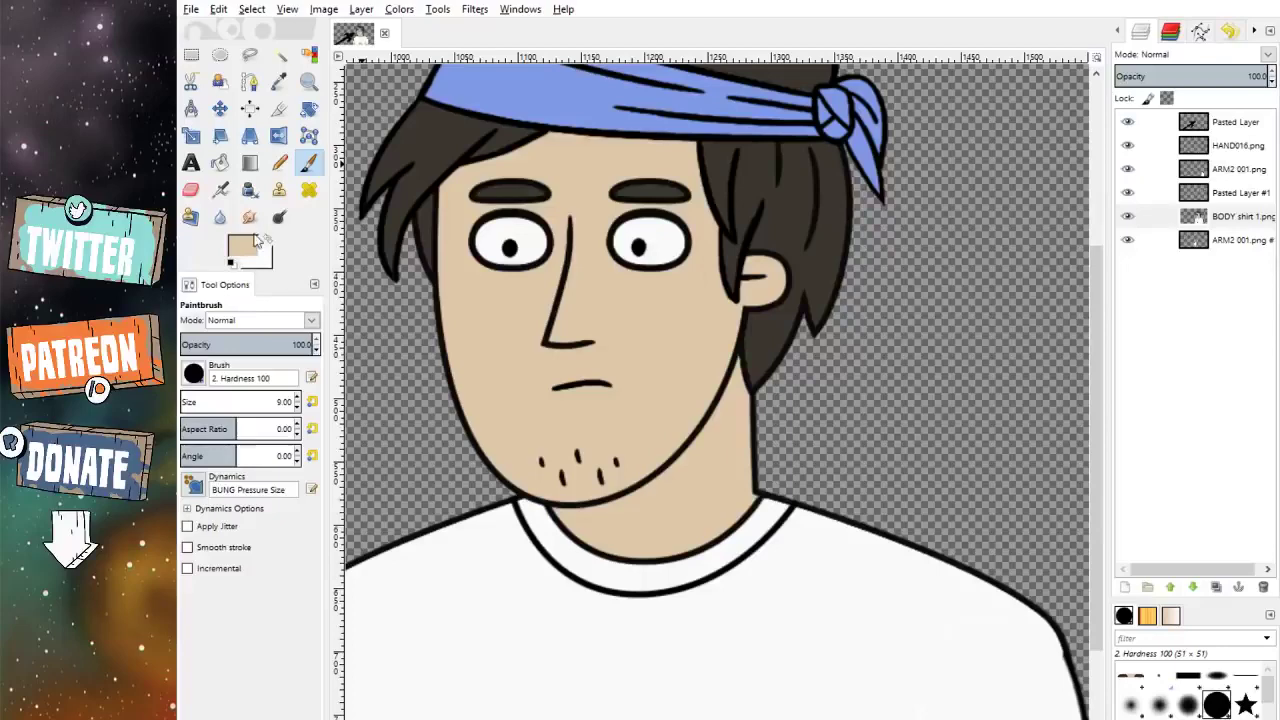
scroll(592, 380, up, 4)
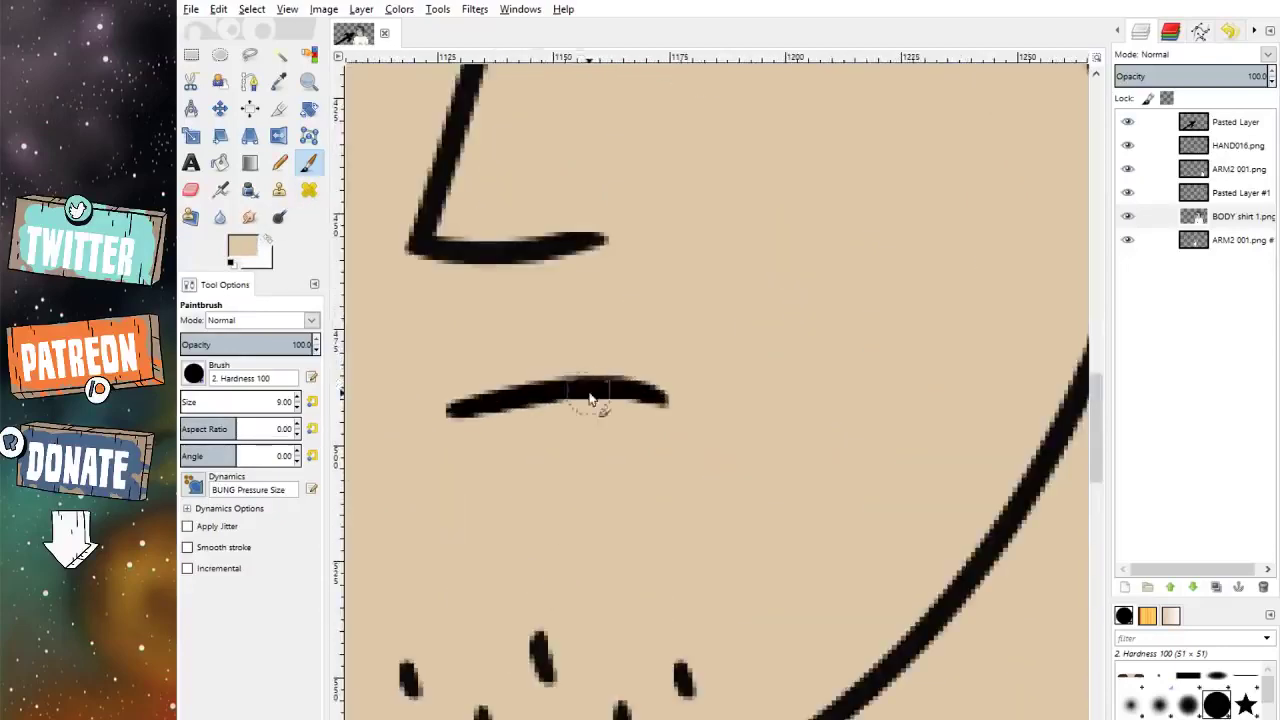
Step: Paint over the arched part of the mouth with skin color and replace it with a longer arched path stroked in black
drag(532, 378, 668, 396)
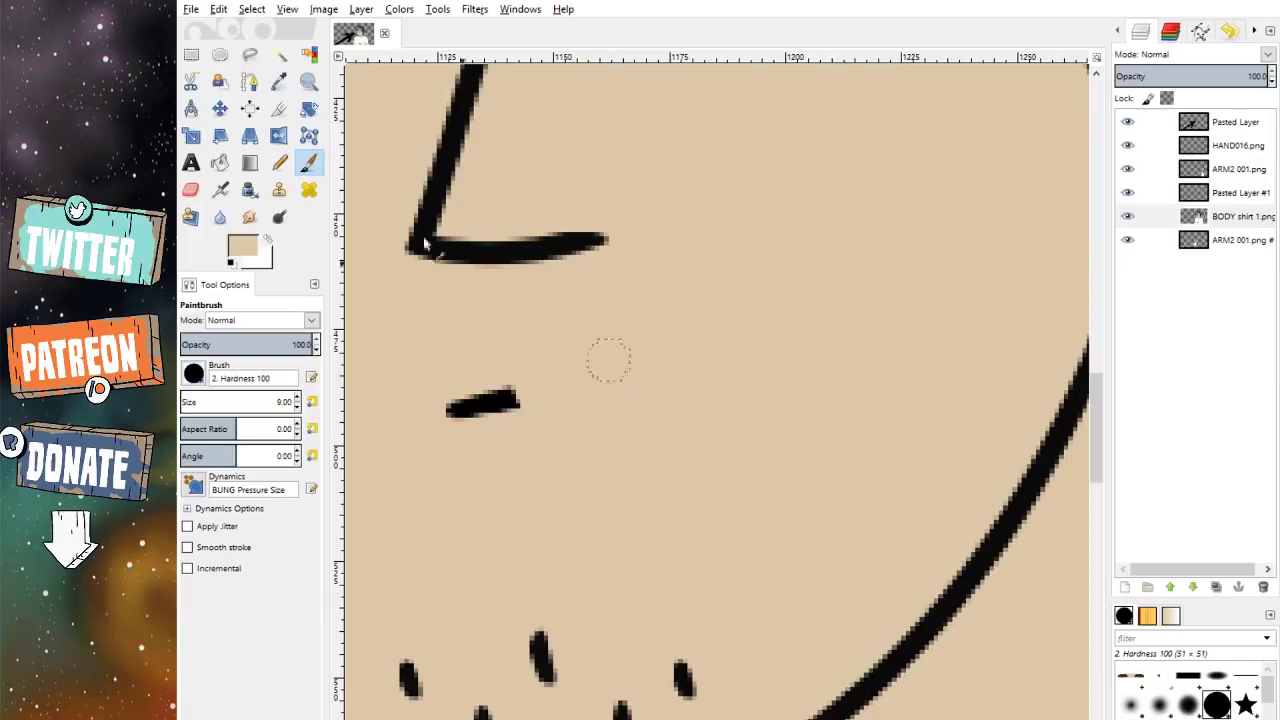
click(249, 82)
click(231, 264)
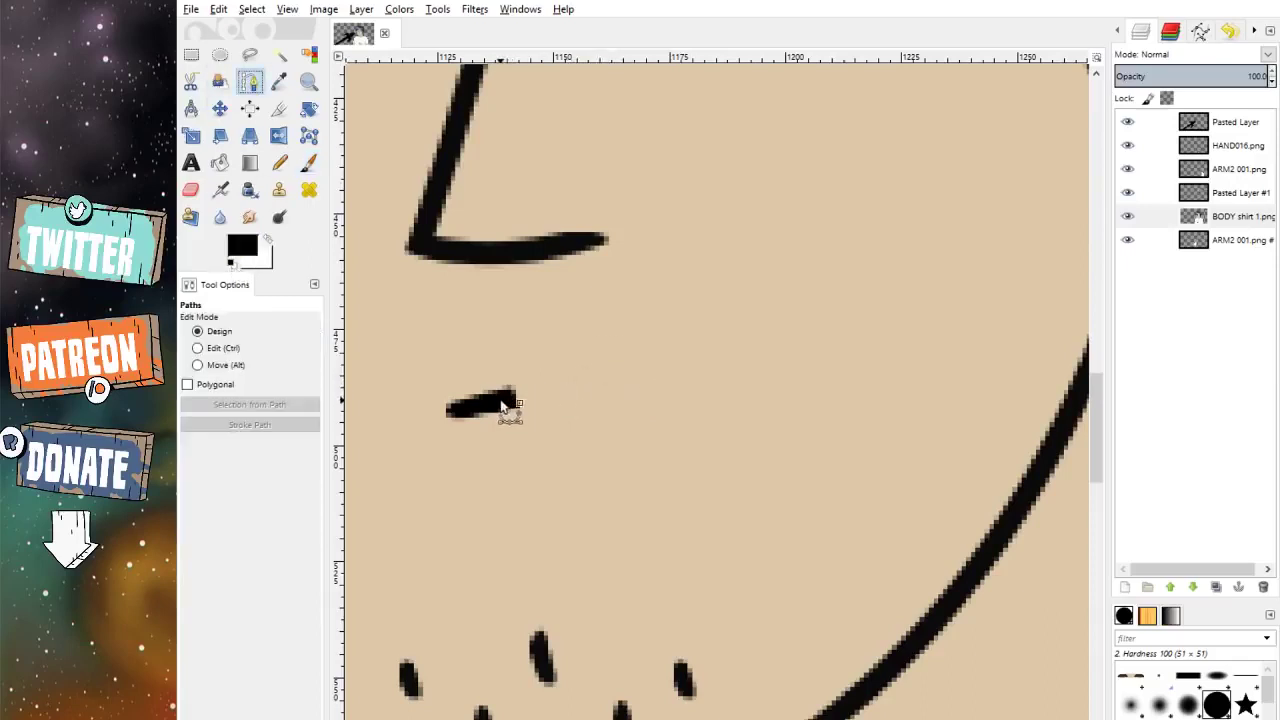
click(499, 399)
drag(732, 391, 768, 441)
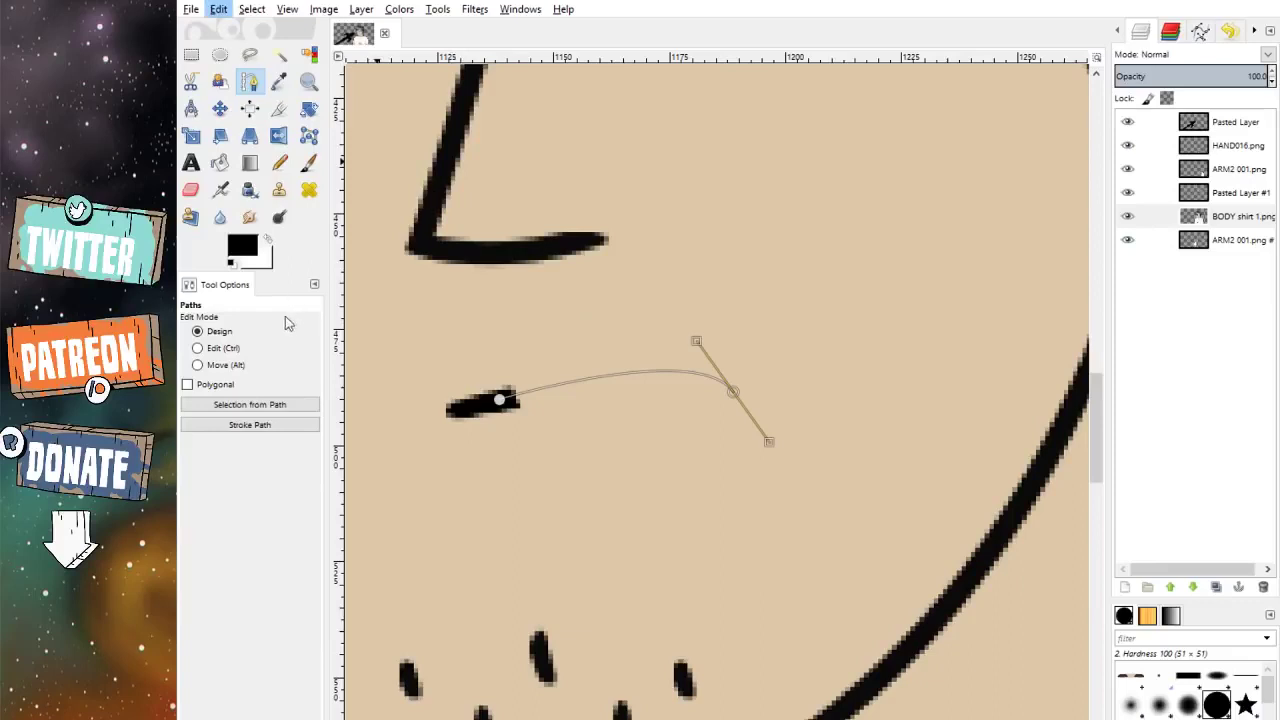
key(Return)
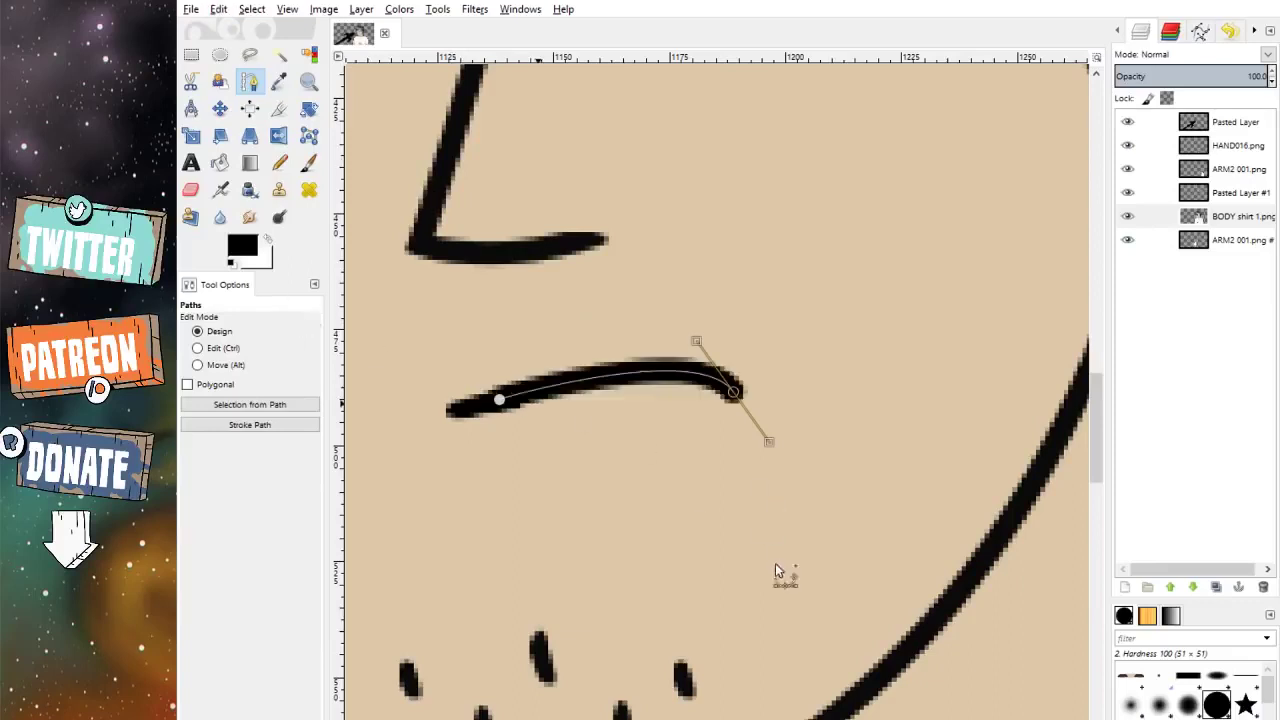
Step: Taper both ends of the longer mouth line from below with a size 9 paintbrush in the sampled skin color
click(279, 81)
click(309, 162)
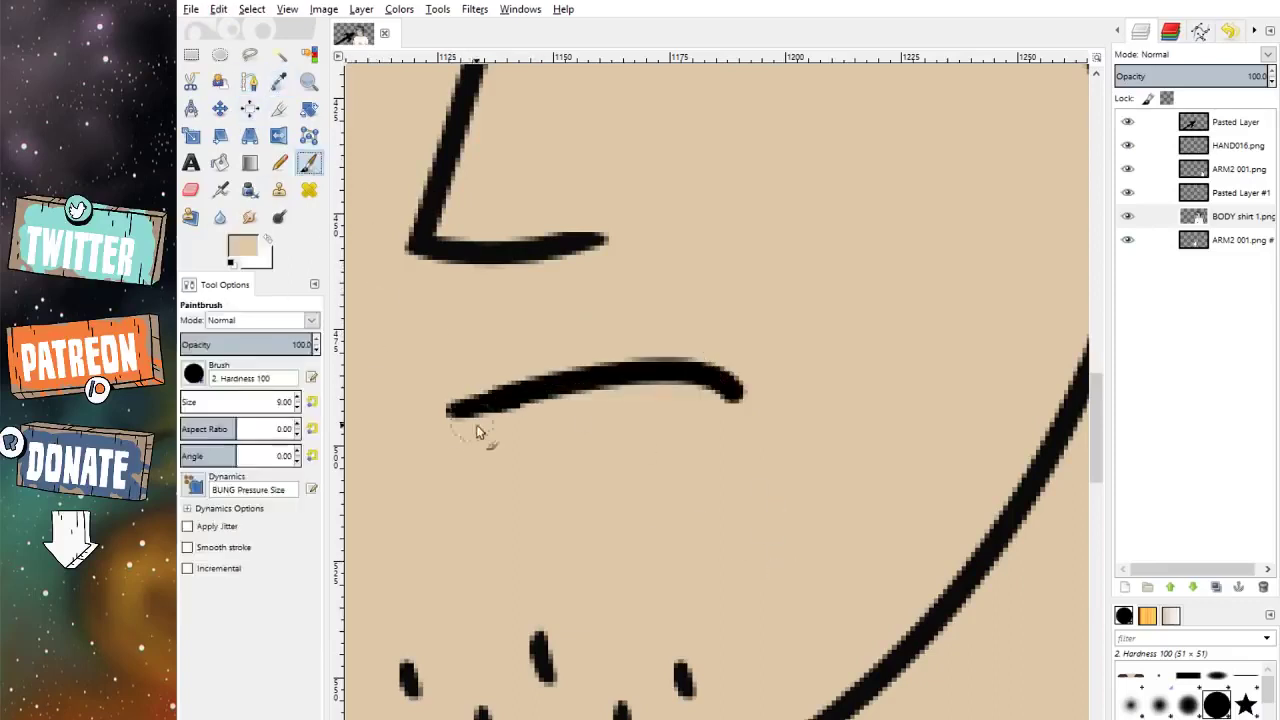
scroll(464, 454, up, 1)
shift+click(673, 404)
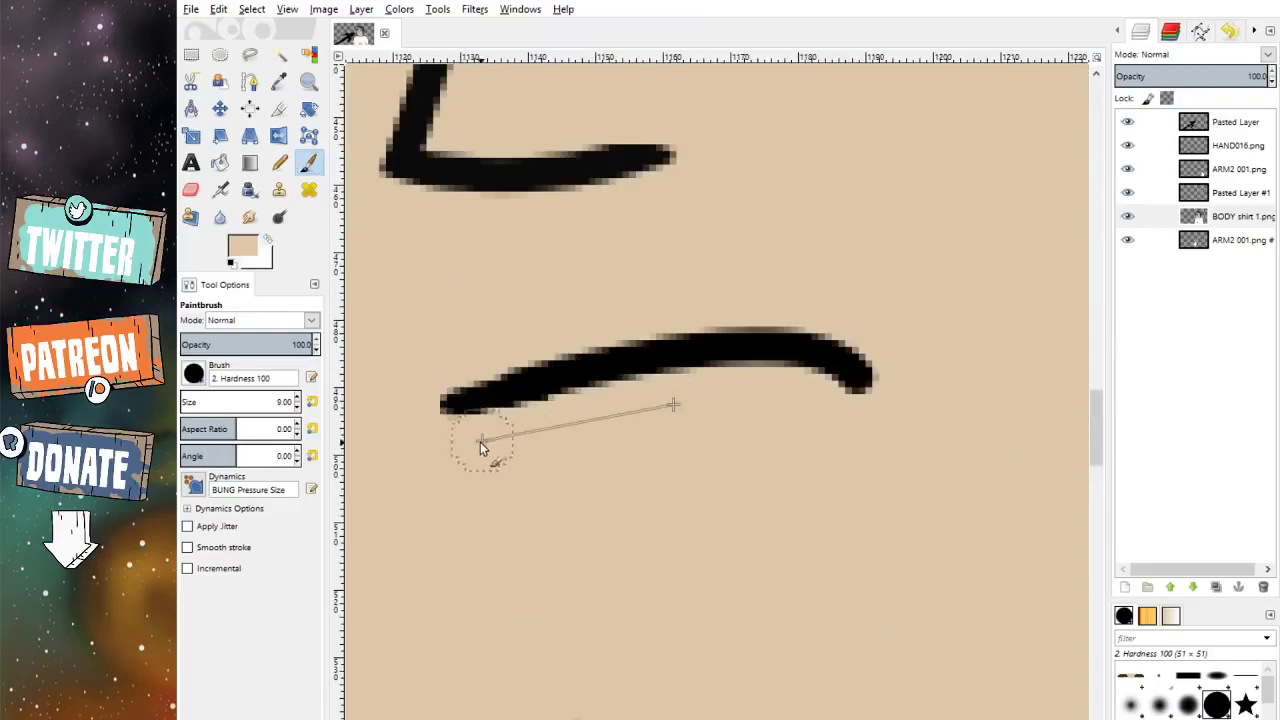
click(420, 377)
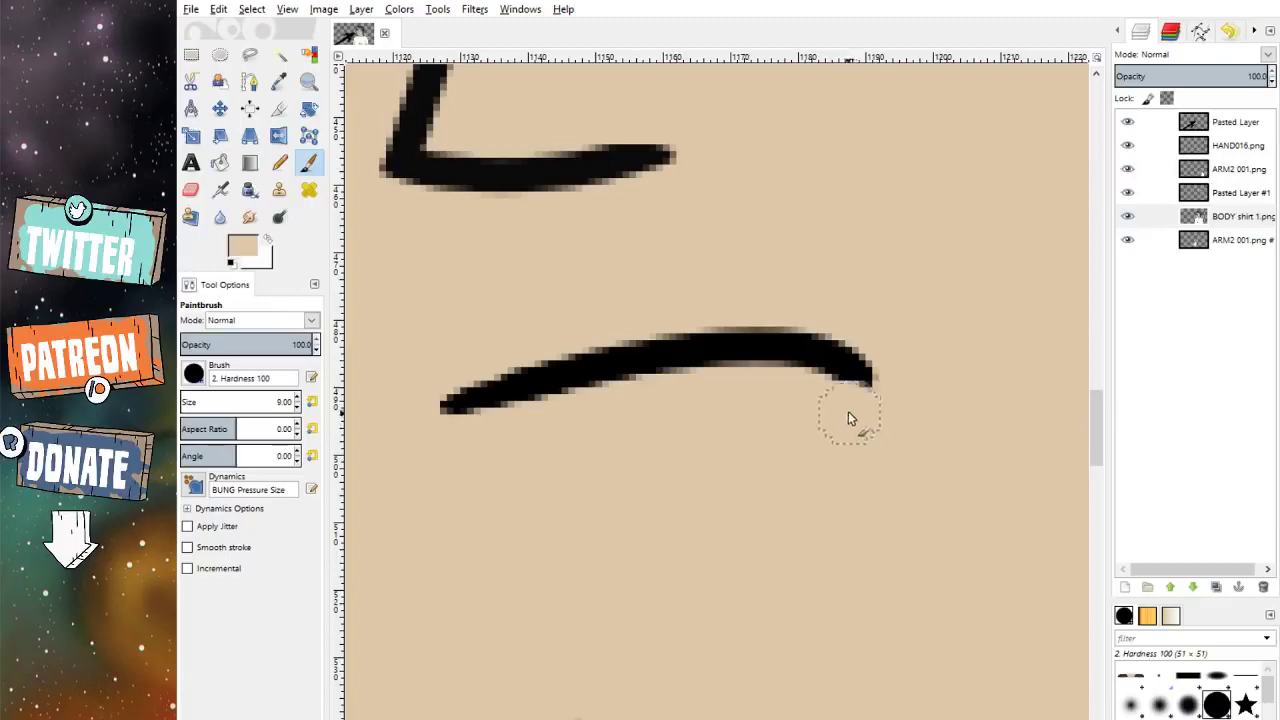
scroll(735, 366, down, 5)
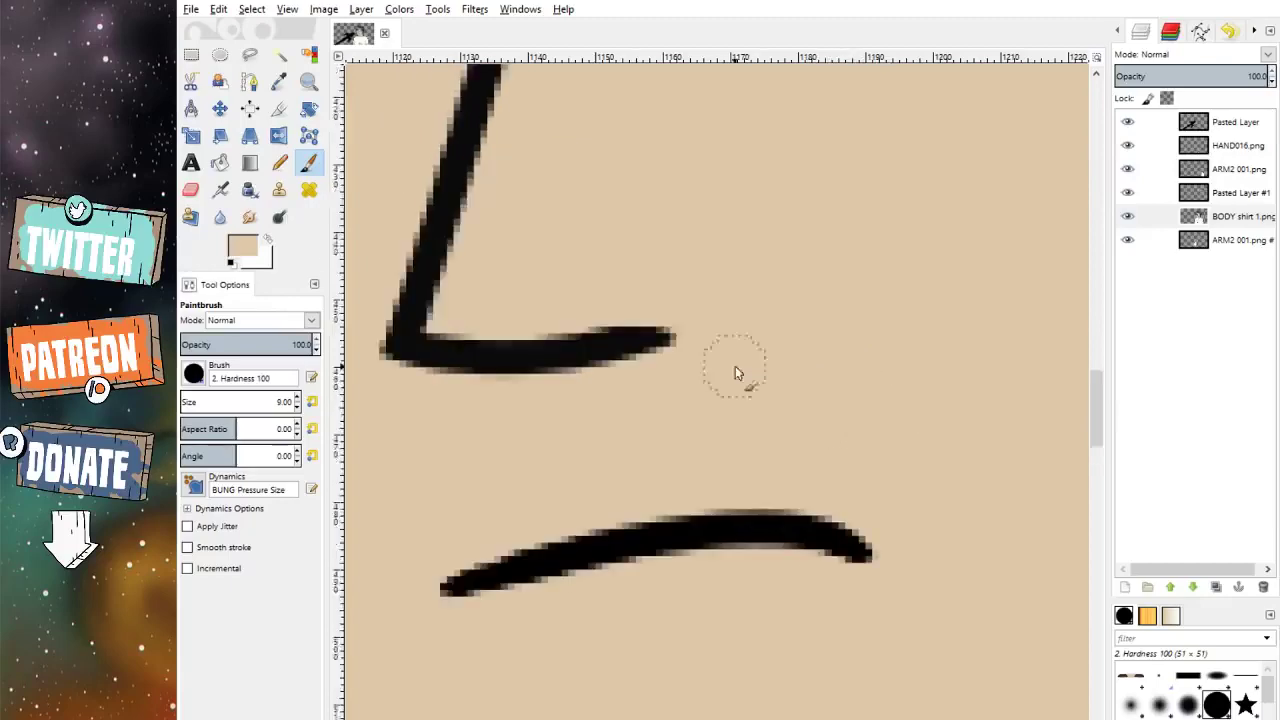
Step: Nudge the Pasted Layer #1 eyebrows slightly farther down toward the eyes
scroll(782, 340, up, 2)
click(1232, 192)
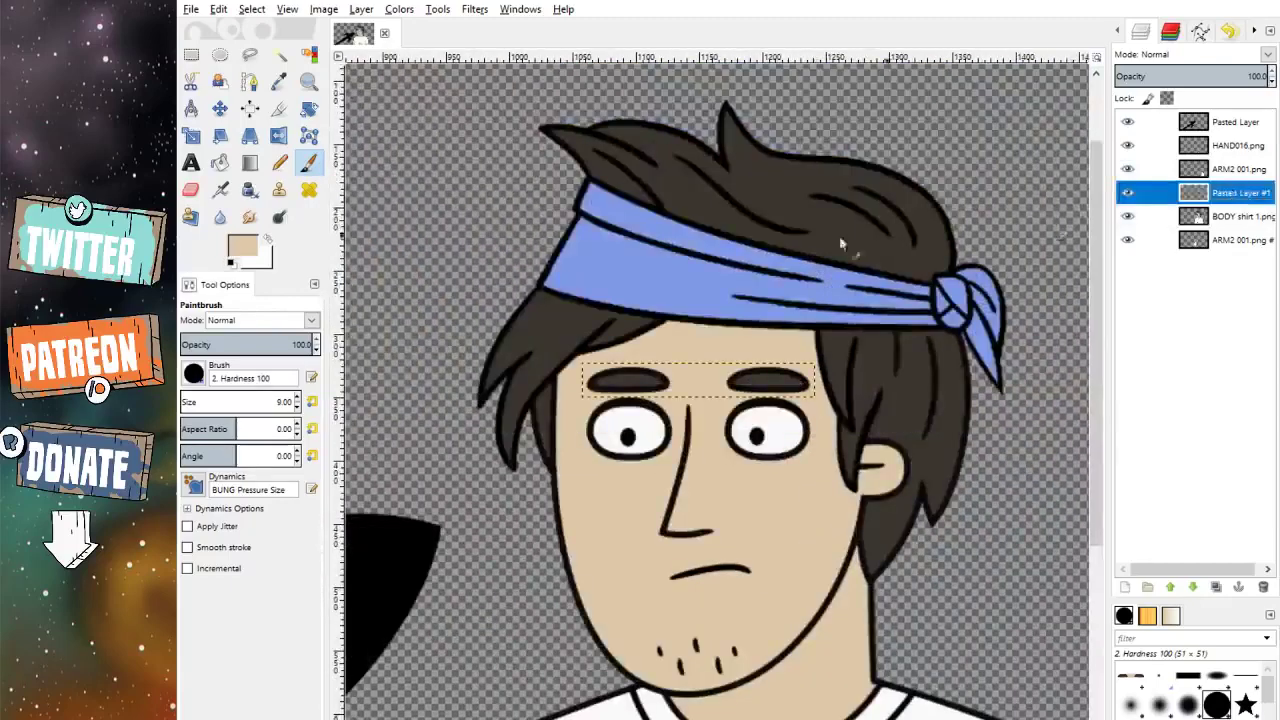
click(220, 108)
scroll(685, 410, up, 2)
key(Down)
key(Down)
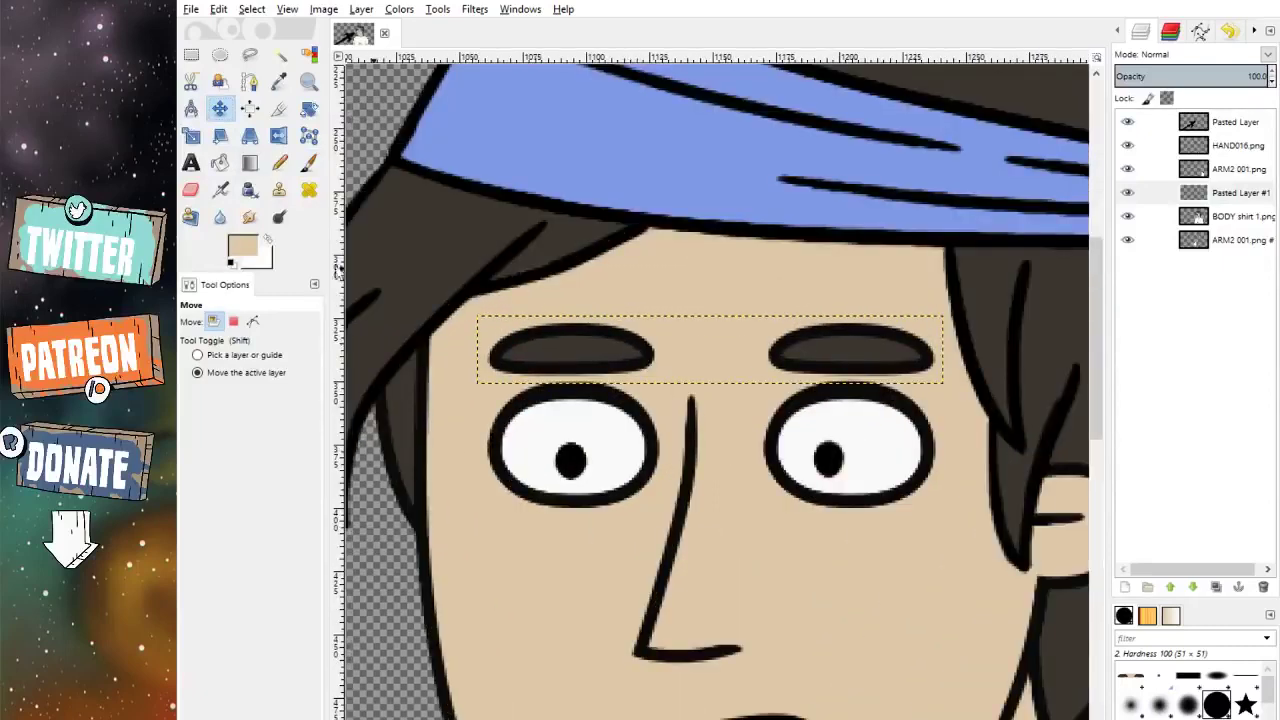
Step: Clean the area beneath both eyebrows with a size 9 eraser and merge the eyebrow layer down into the BODY shirt layer
click(191, 189)
scroll(560, 400, up, 3)
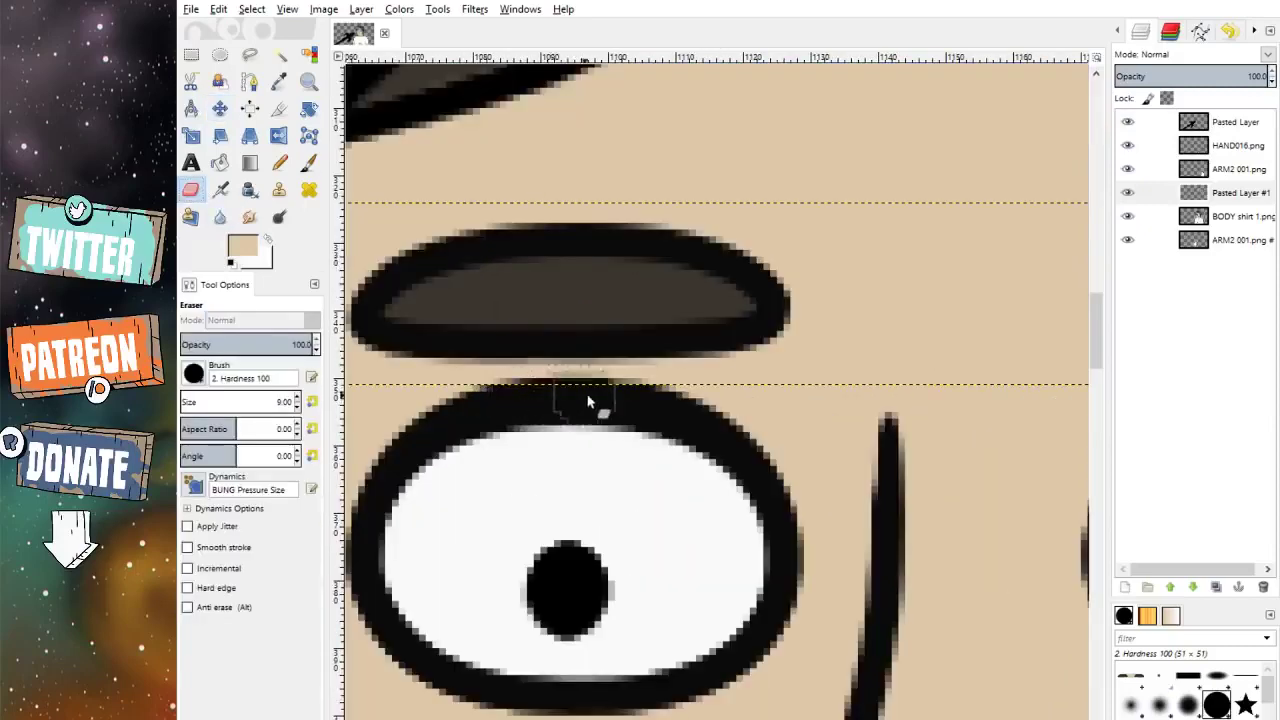
scroll(700, 414, left, 3)
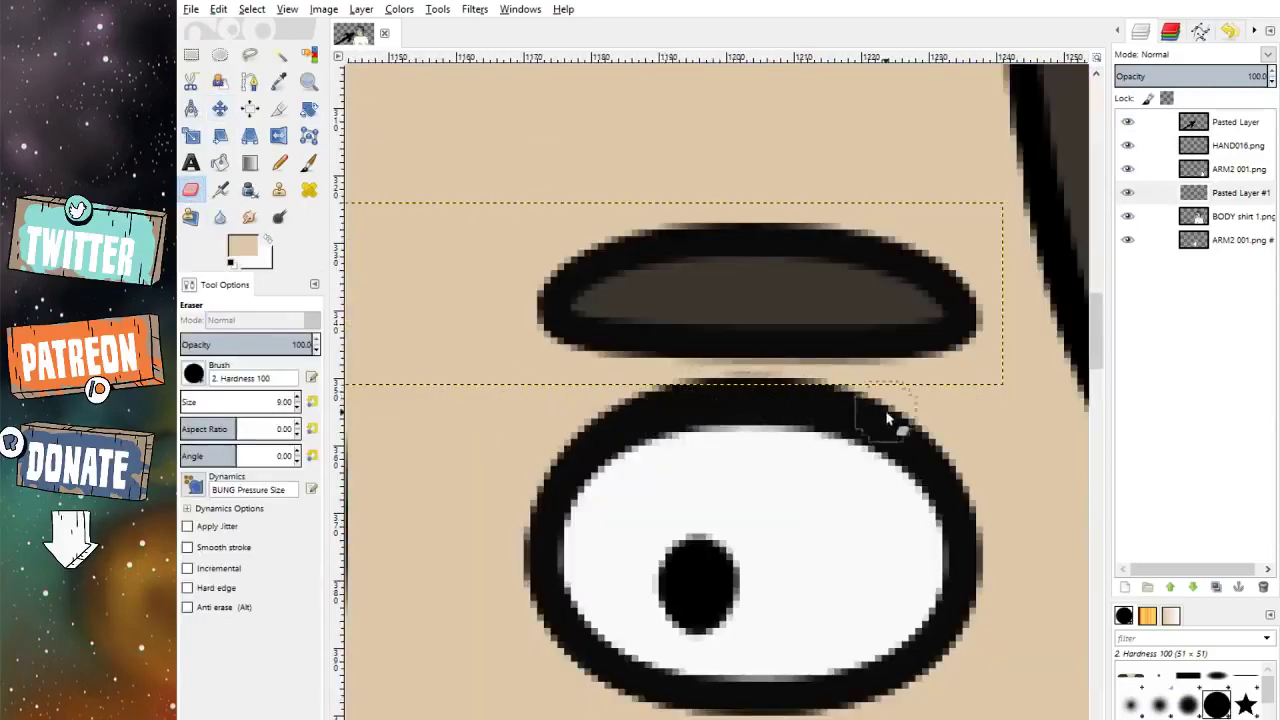
scroll(507, 393, down, 5)
drag(1205, 210, 1206, 212)
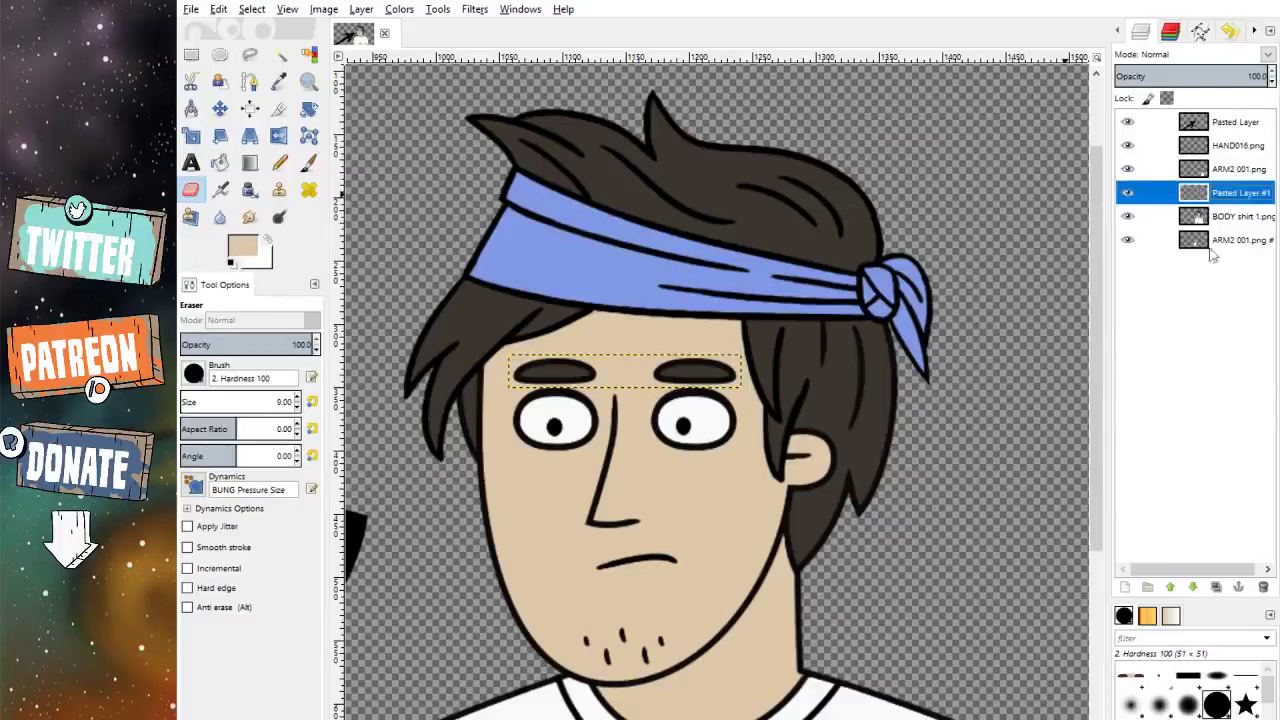
key(ctrl+h)
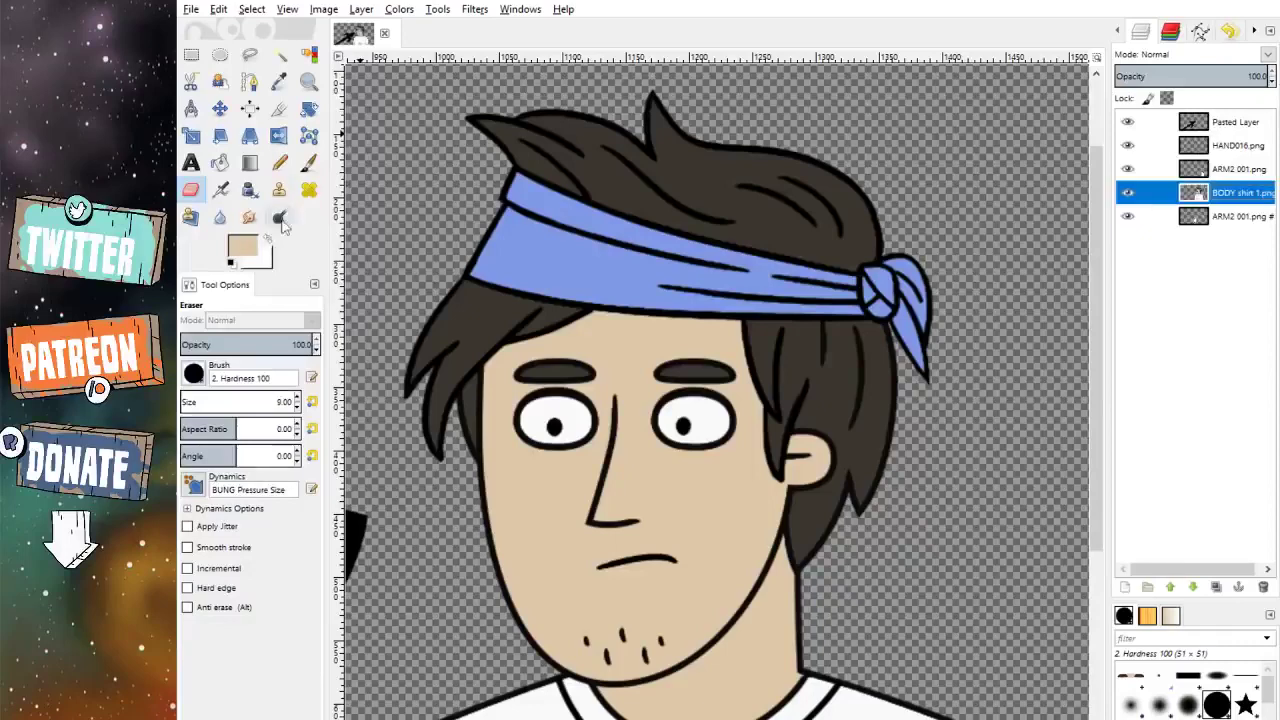
Step: Merge the HAND016, ARM2 001 and BODY shirt layers down into the lowest ARM2 001 layer, and toggle its visibility to check it
click(220, 108)
scroll(640, 305, down, 5)
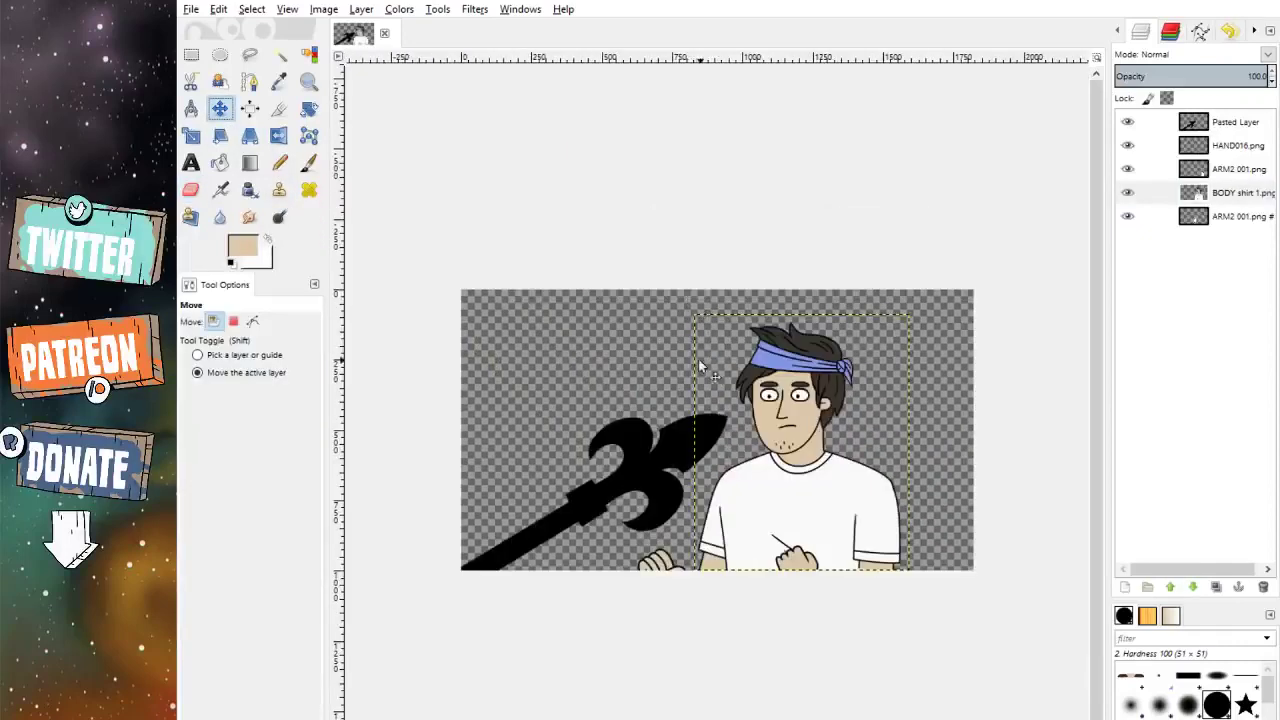
click(1226, 122)
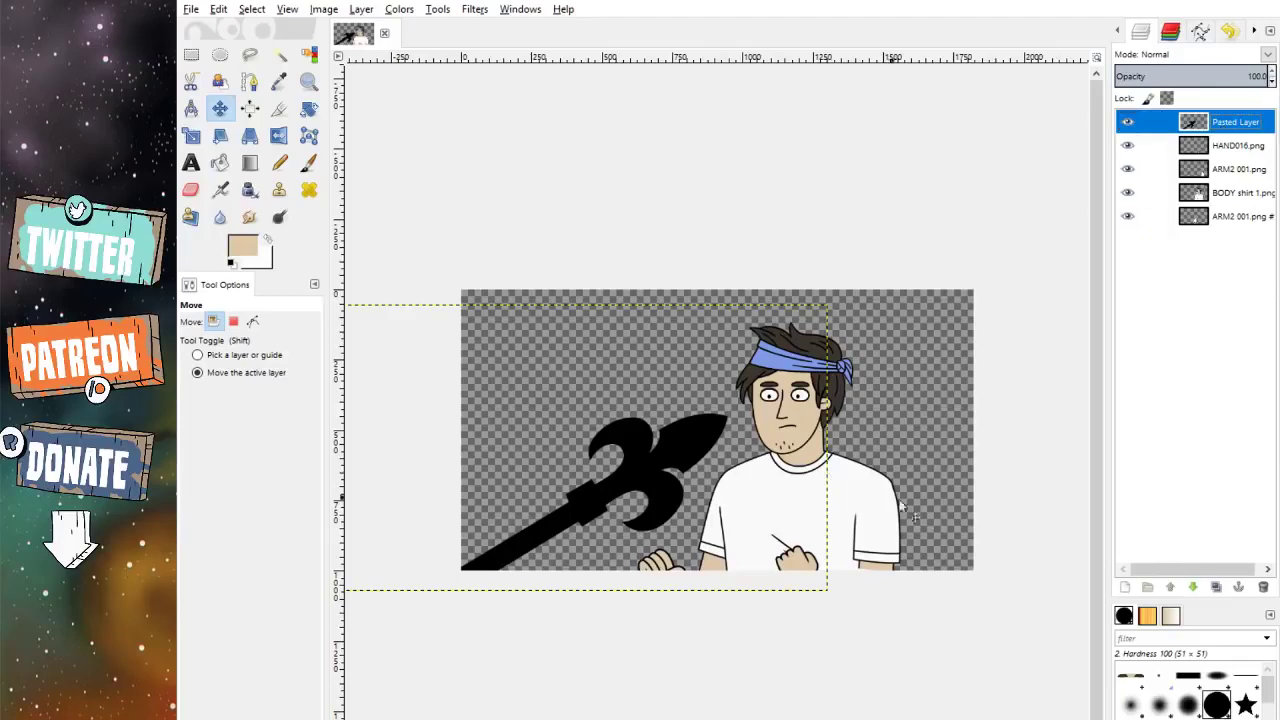
scroll(941, 525, up, 1)
scroll(940, 543, up, 1)
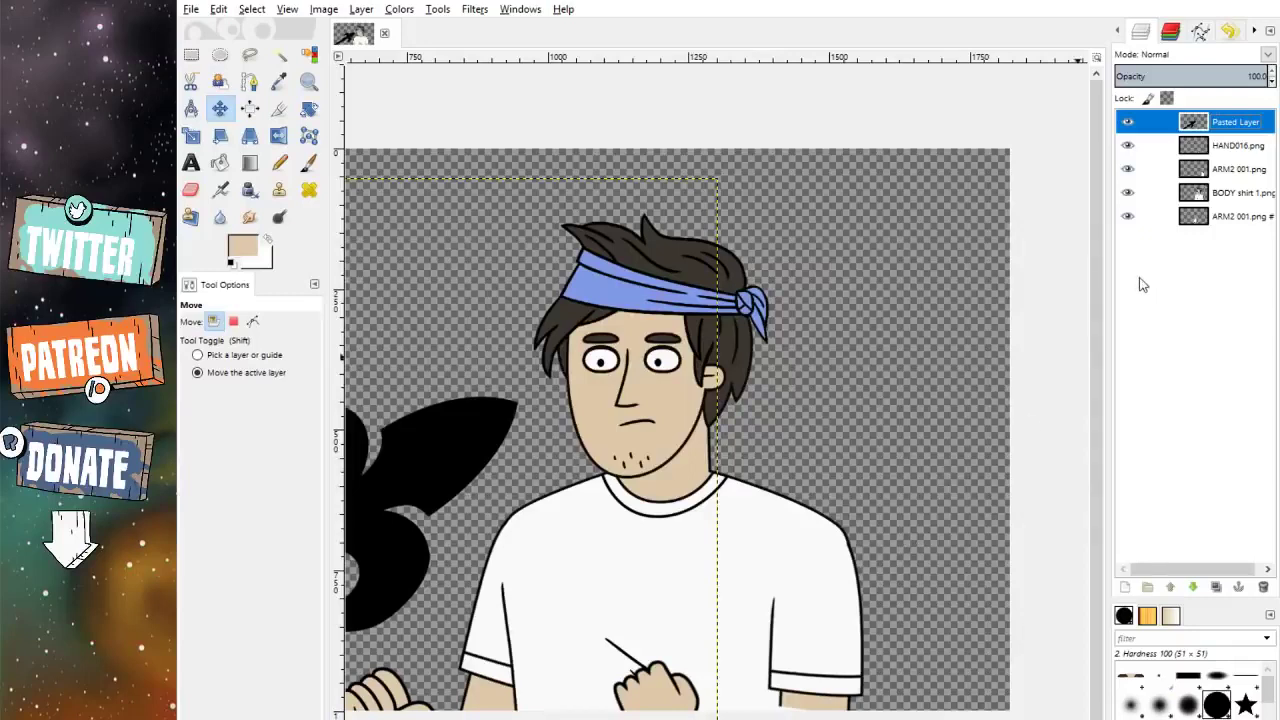
click(1232, 172)
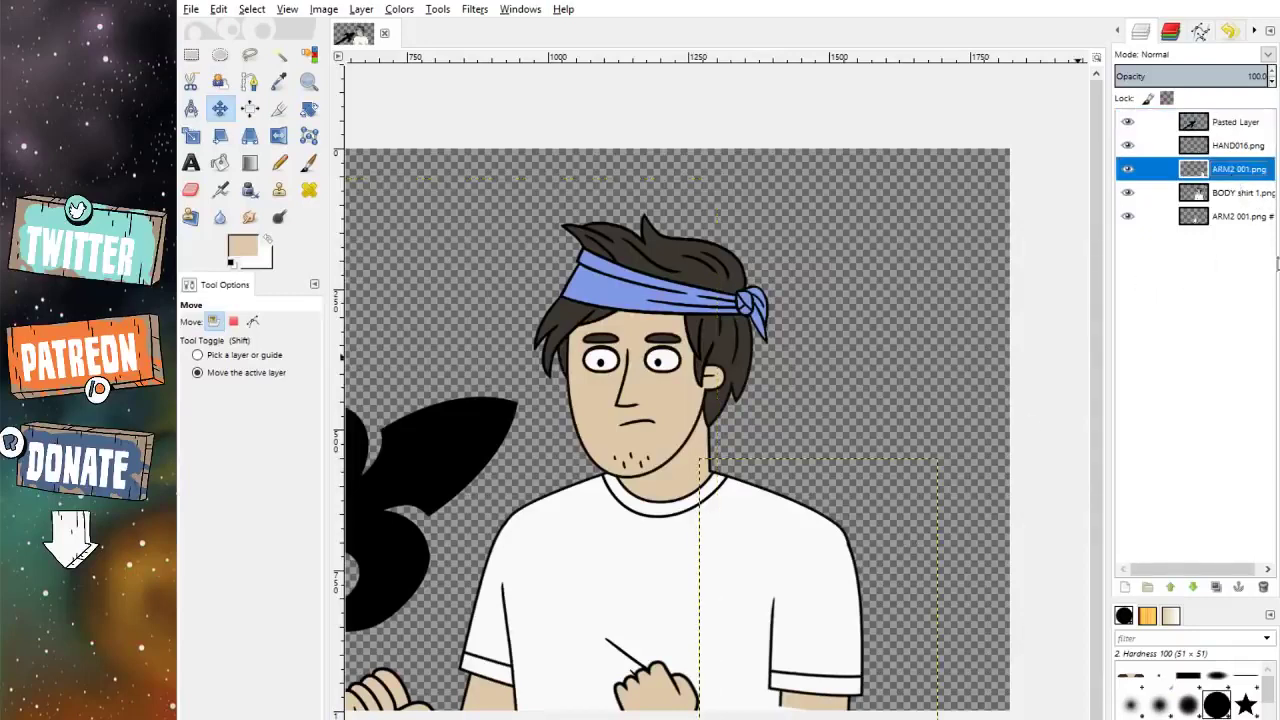
key(Delete)
key(Delete)
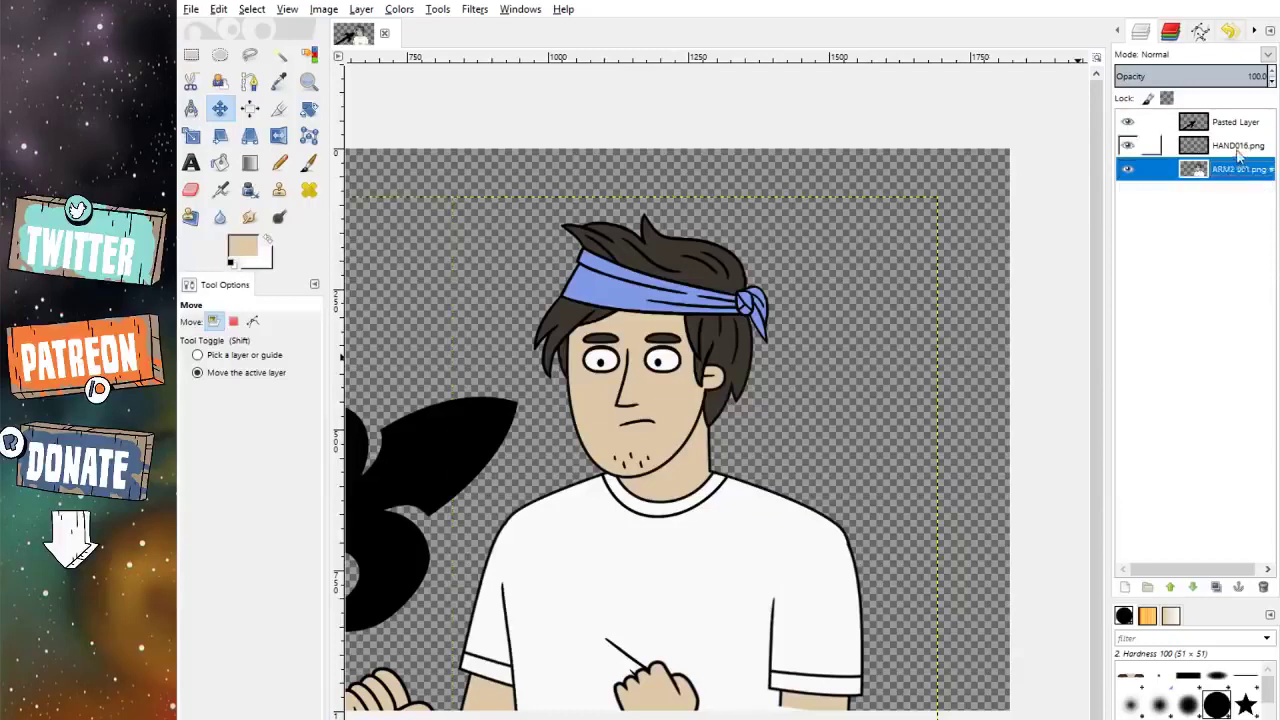
click(1148, 145)
key(Delete)
click(1128, 146)
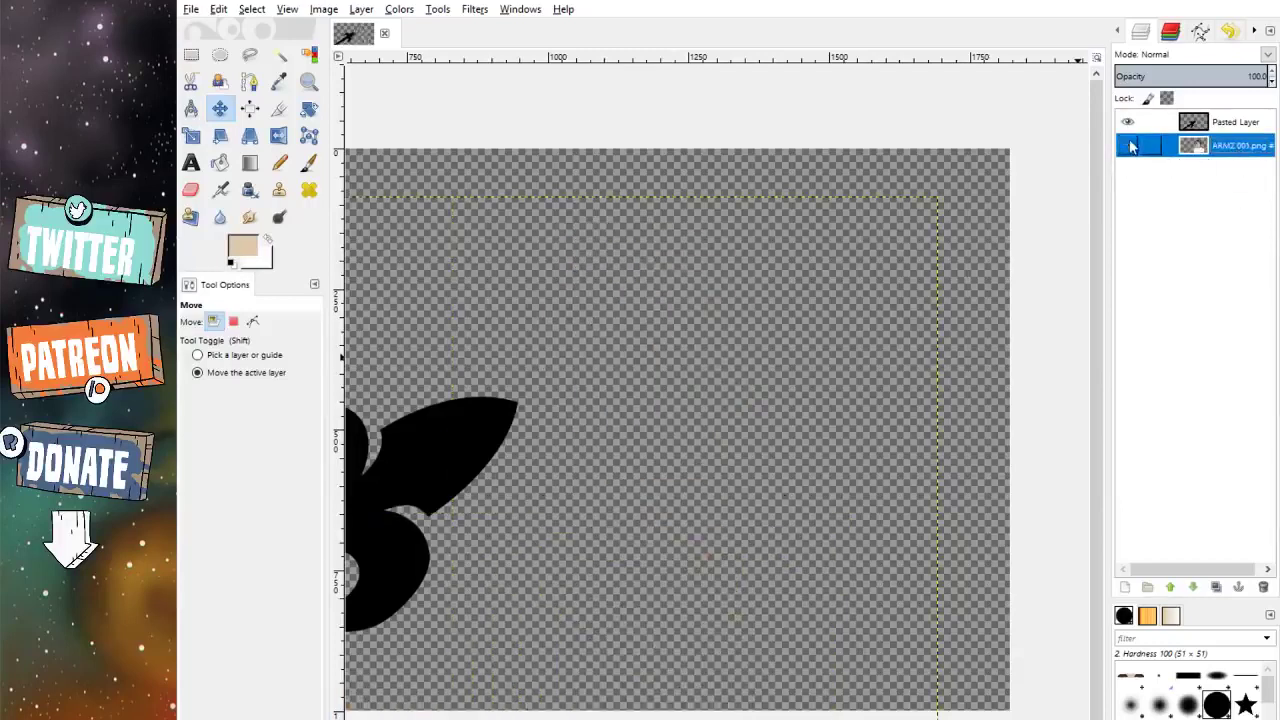
click(1128, 146)
Step: Reset the foreground color to black and set the paintbrush size to 10
click(1200, 122)
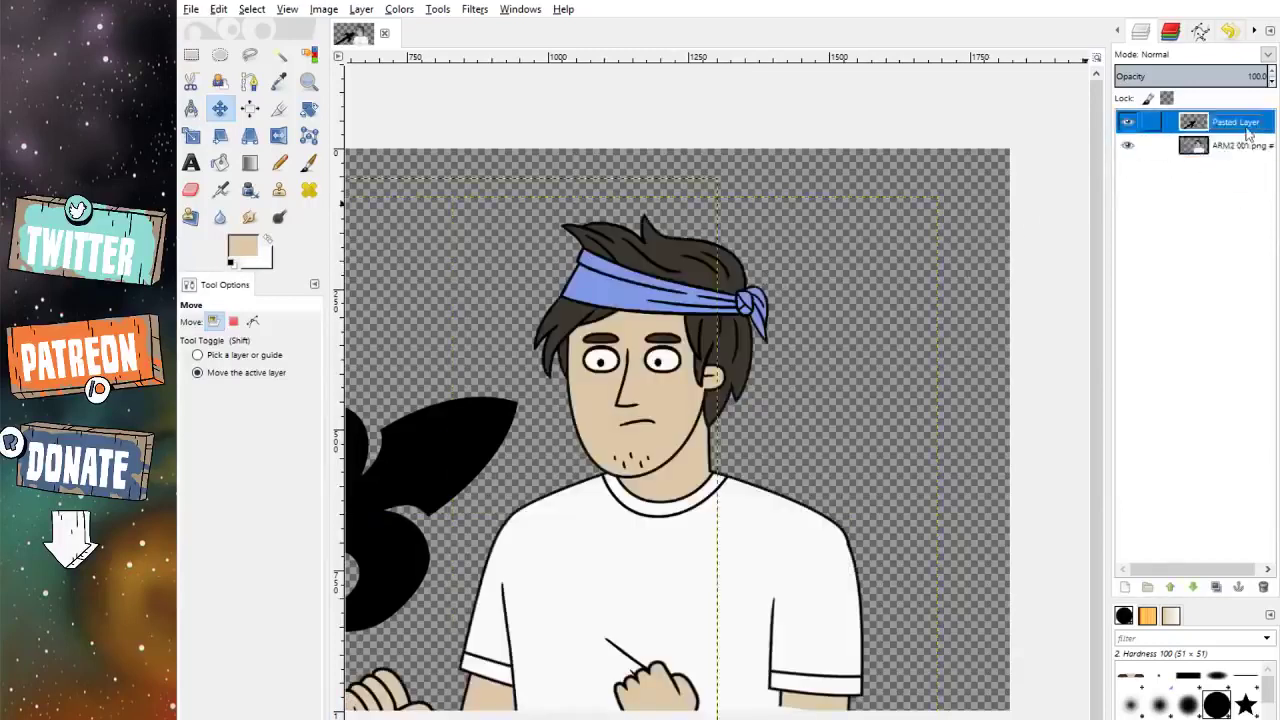
key(minus)
key(minus)
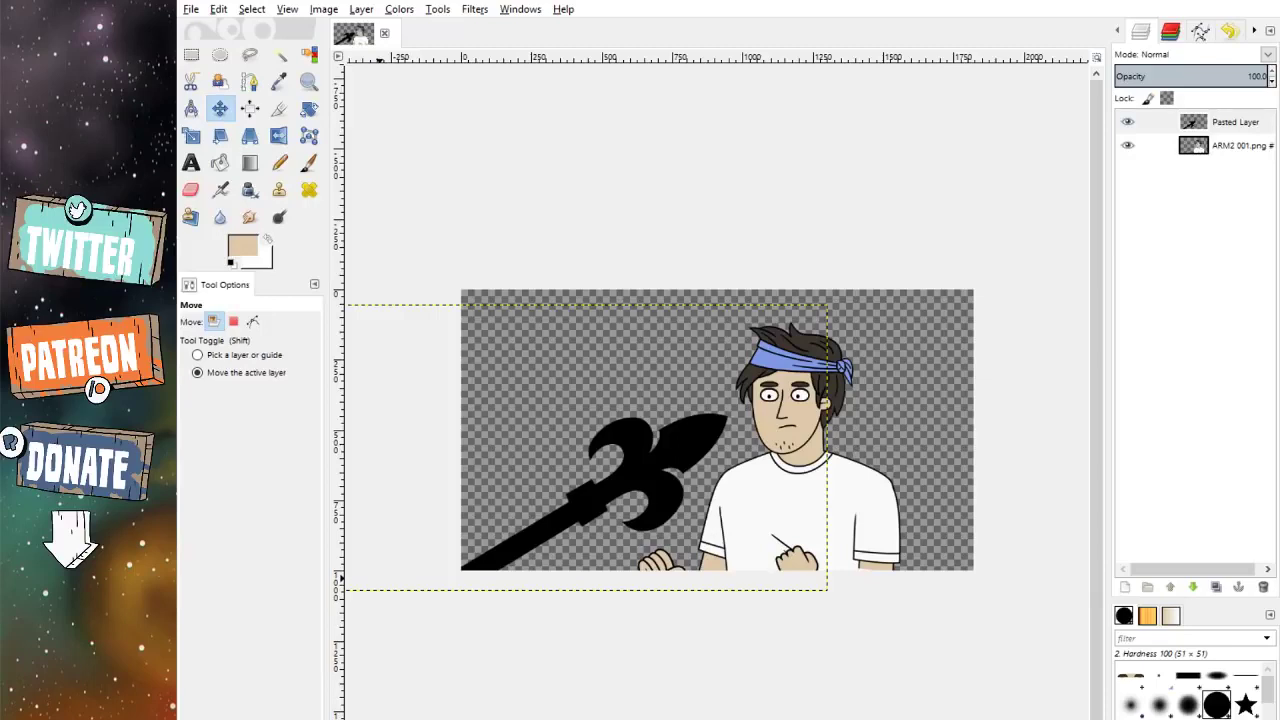
click(308, 162)
click(231, 263)
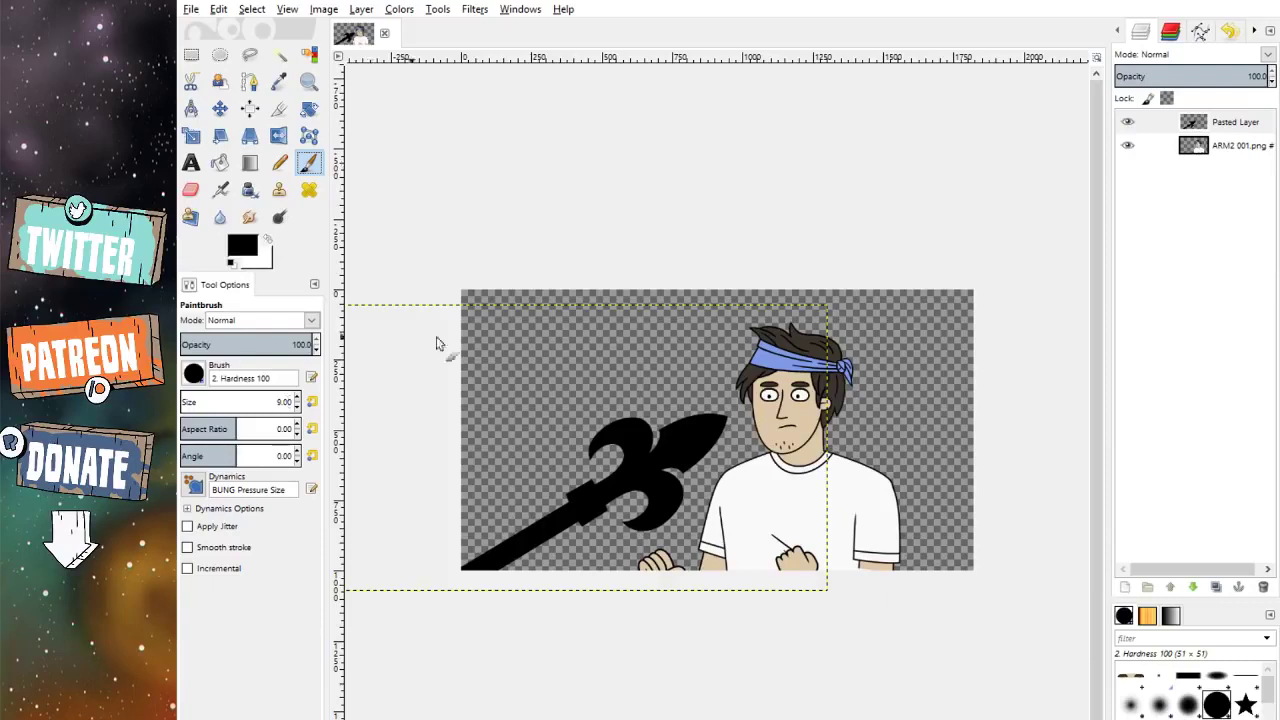
click(296, 398)
click(220, 109)
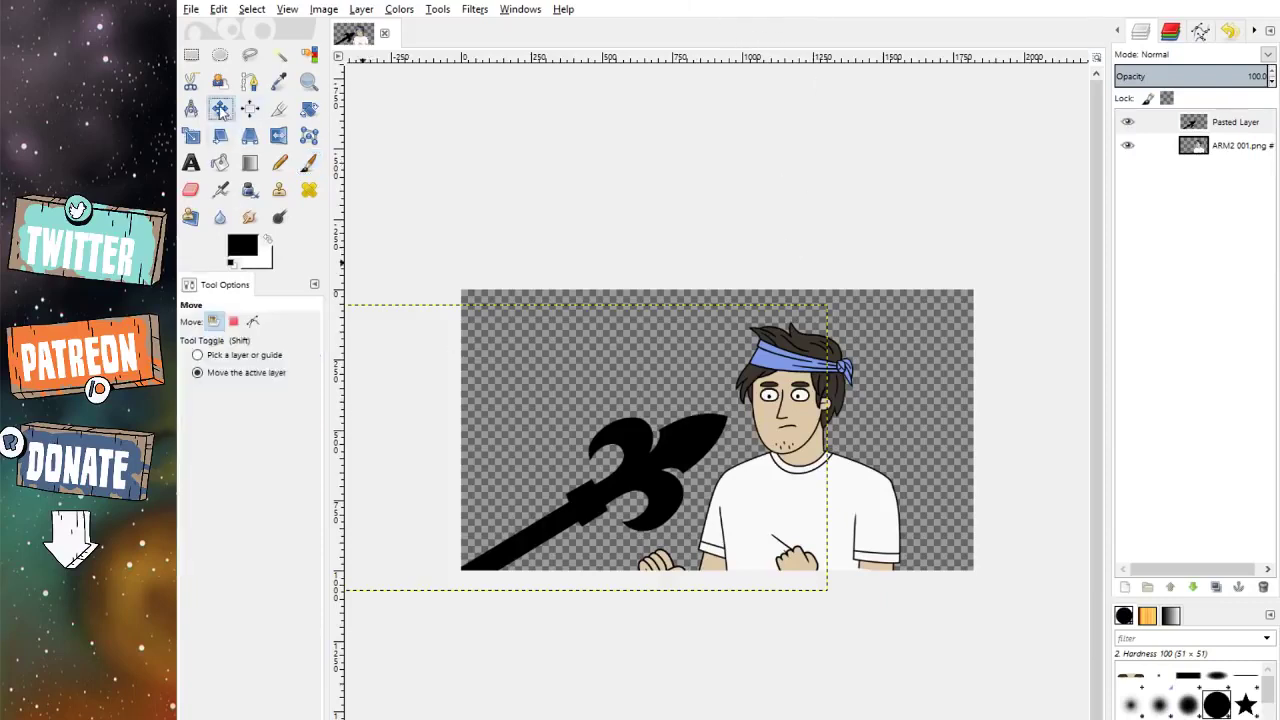
scroll(905, 456, up, 2)
Step: Add torso front.png as a layer, raise it to the top of the layer stack and position it over the character's shirt
click(1222, 147)
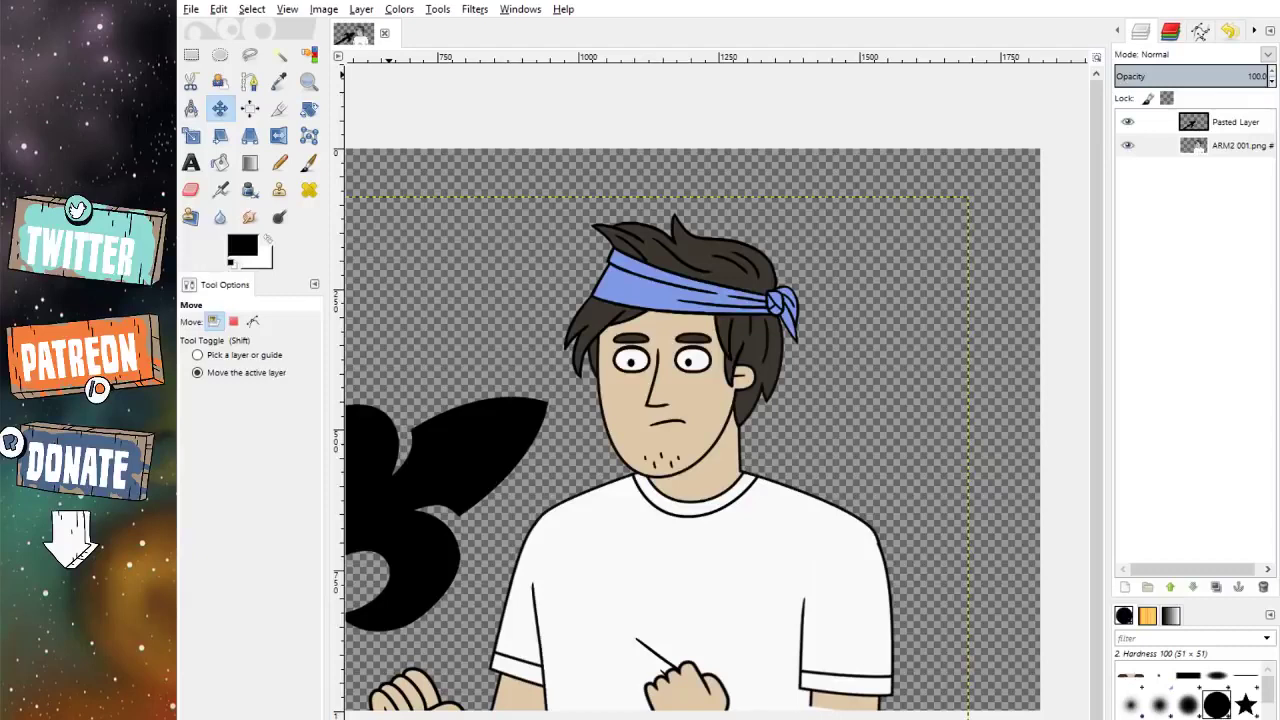
key(Page_Down)
key(Escape)
drag(1200, 146, 1175, 195)
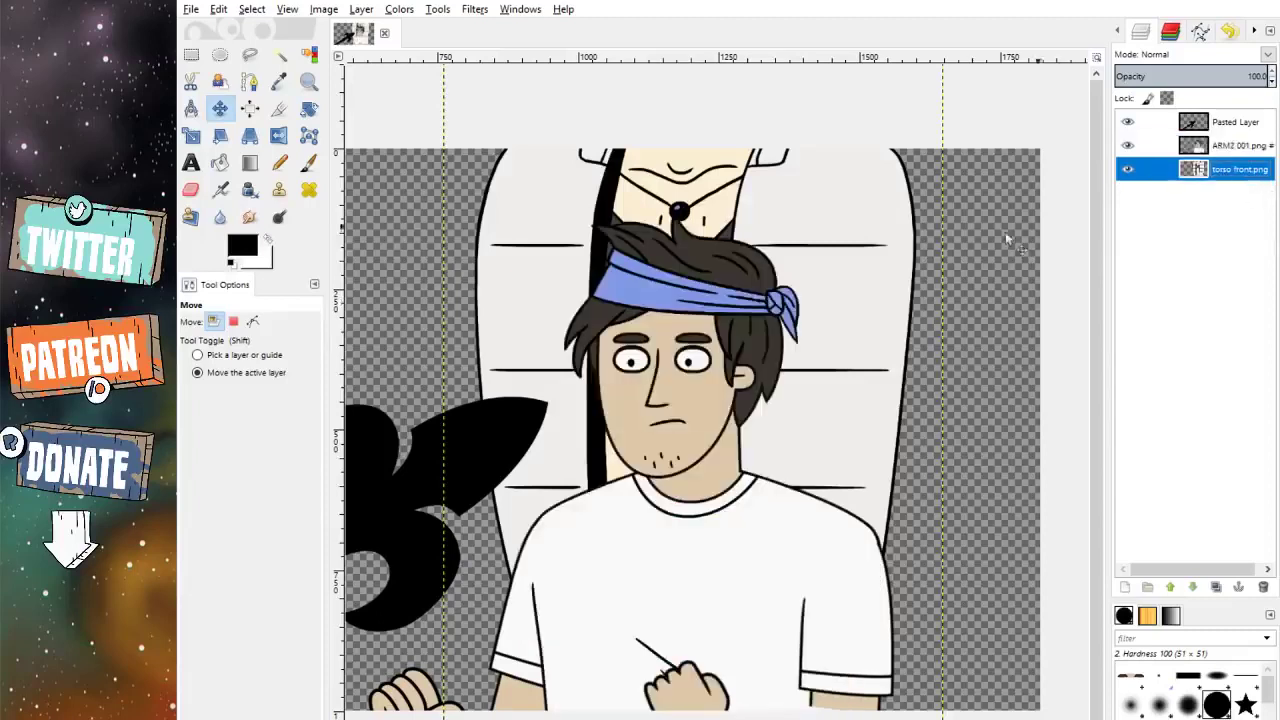
drag(814, 220, 594, 372)
drag(1237, 171, 1218, 123)
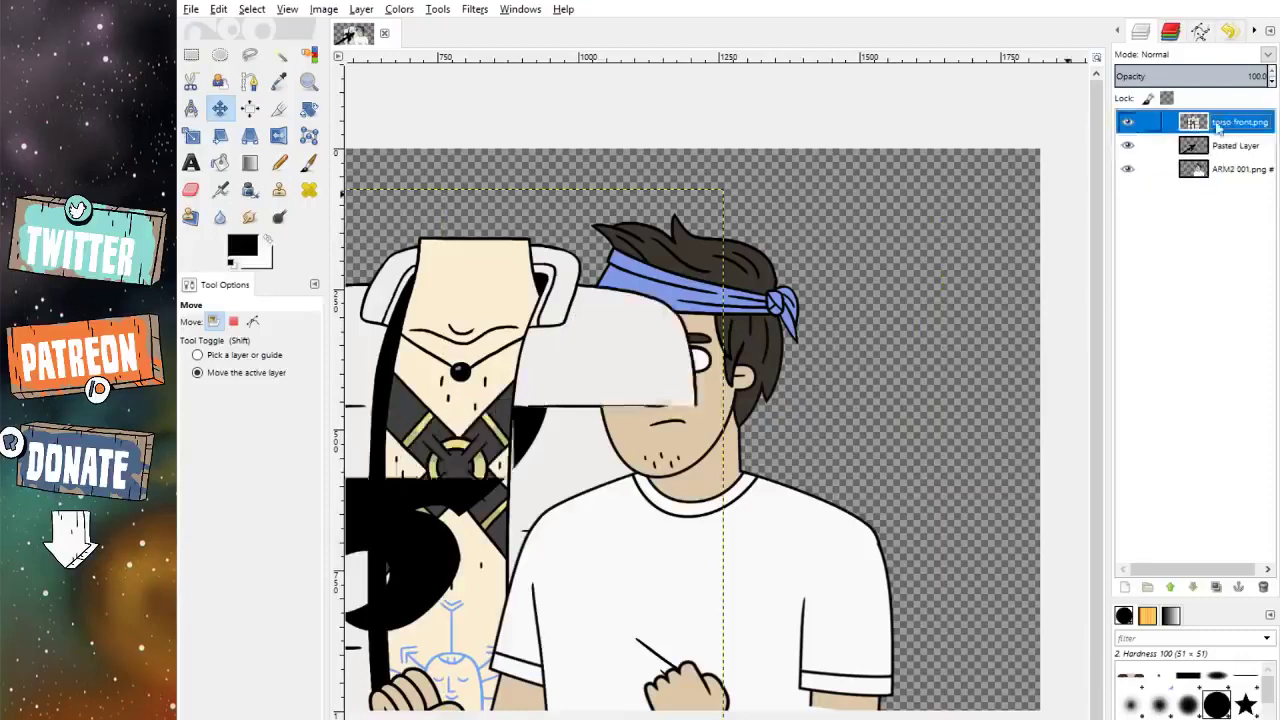
drag(650, 383, 925, 530)
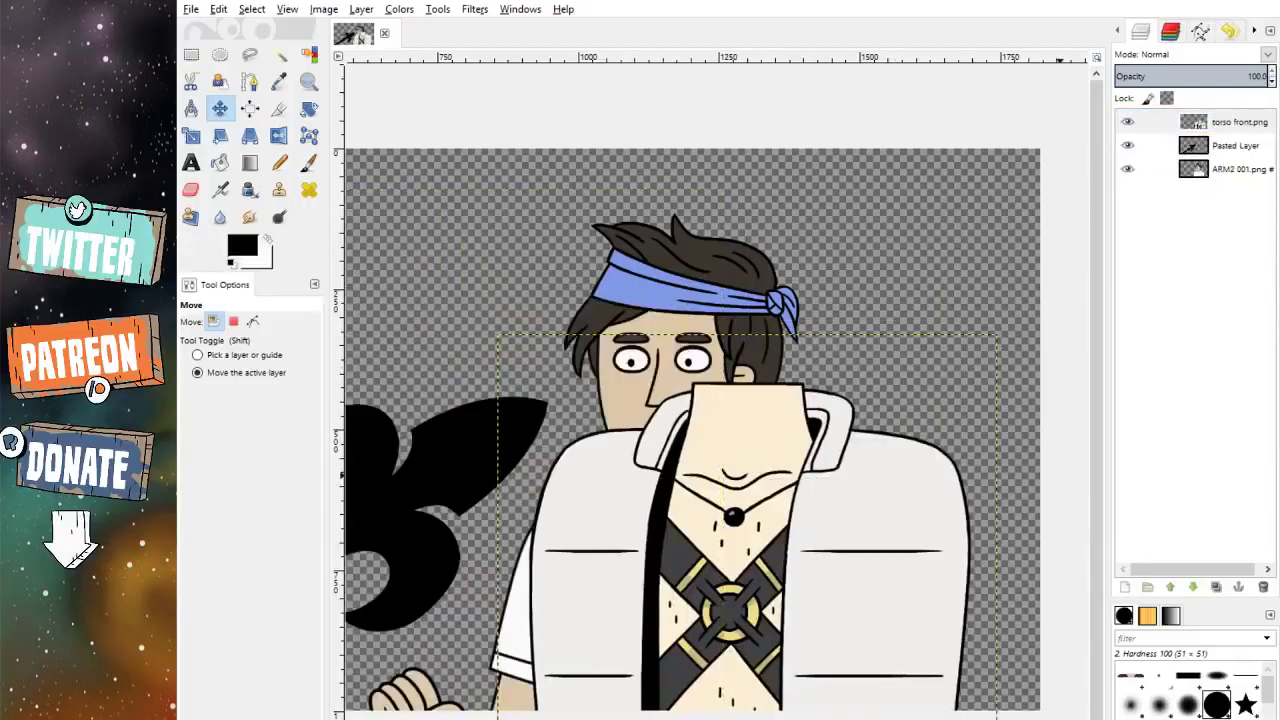
Step: Add head right.png above the torso, fit it onto the neck and clean the outline joint at the collar with the eraser
drag(360, 37, 790, 395)
scroll(790, 395, up, 4)
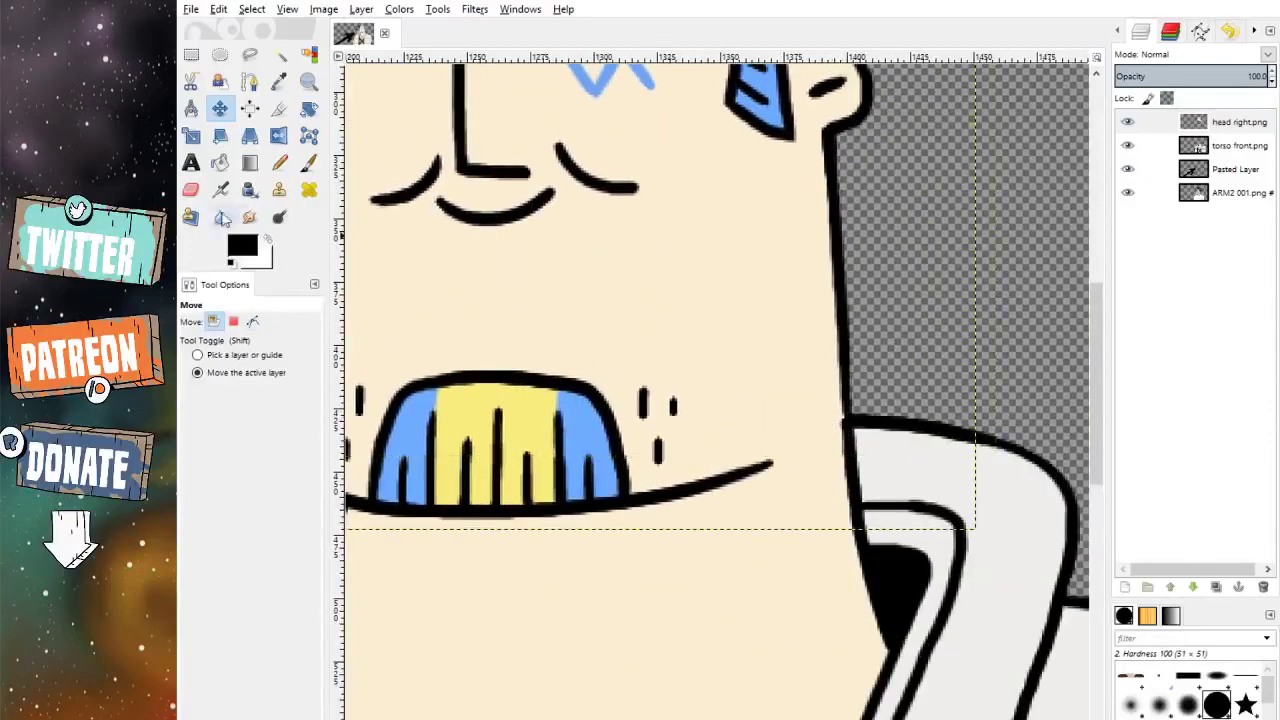
click(190, 189)
scroll(875, 410, up, 3)
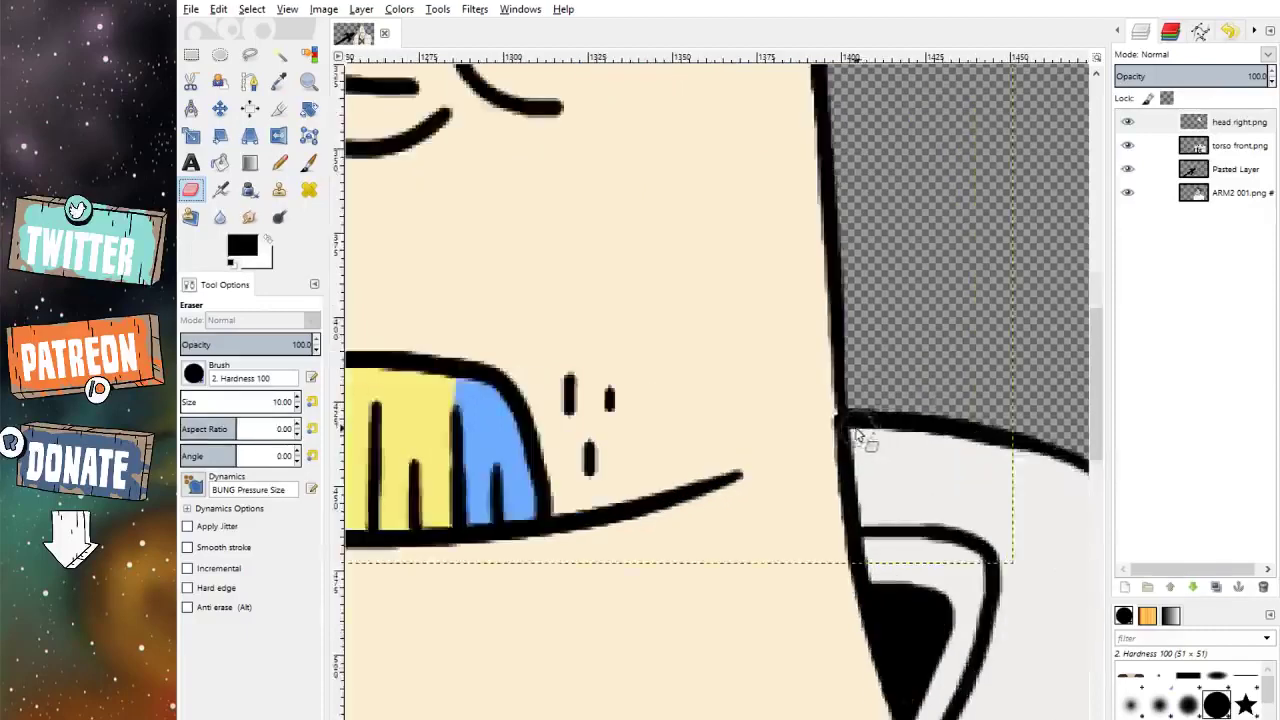
scroll(874, 400, up, 1)
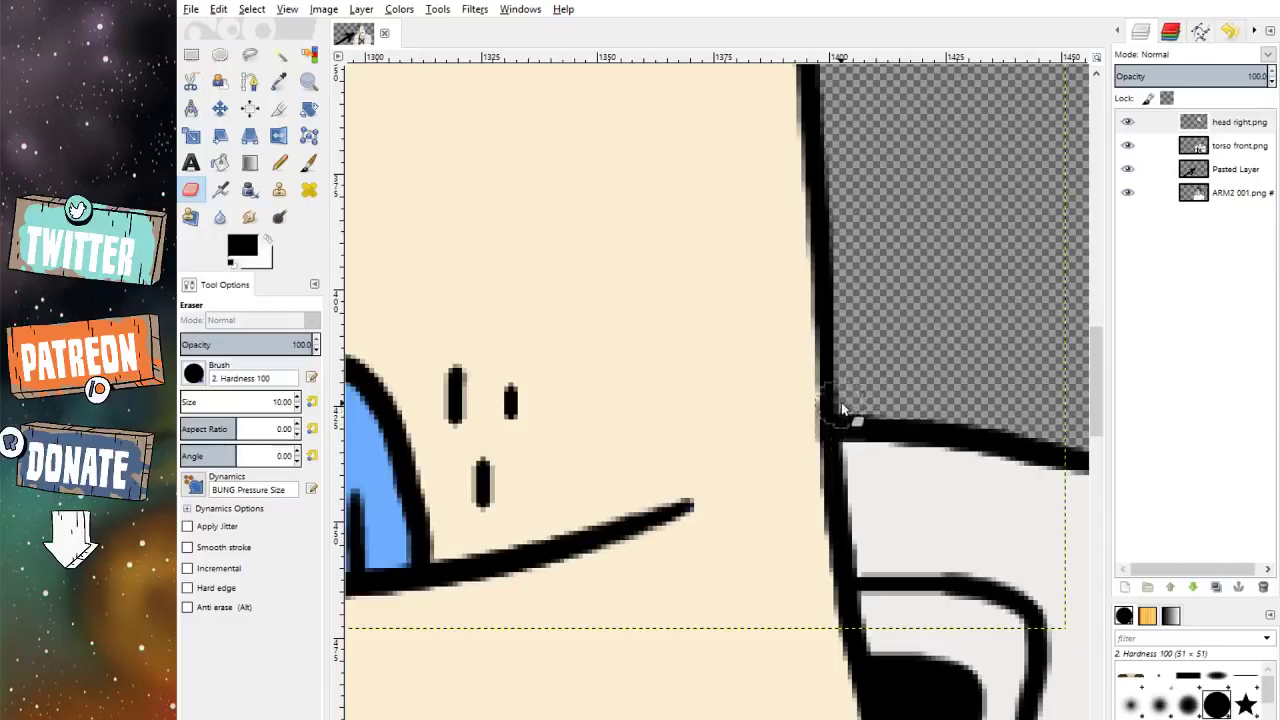
Step: Smooth the inner edge of the neck outline near the collar with a size 10 paintbrush in the sampled skin color
click(279, 81)
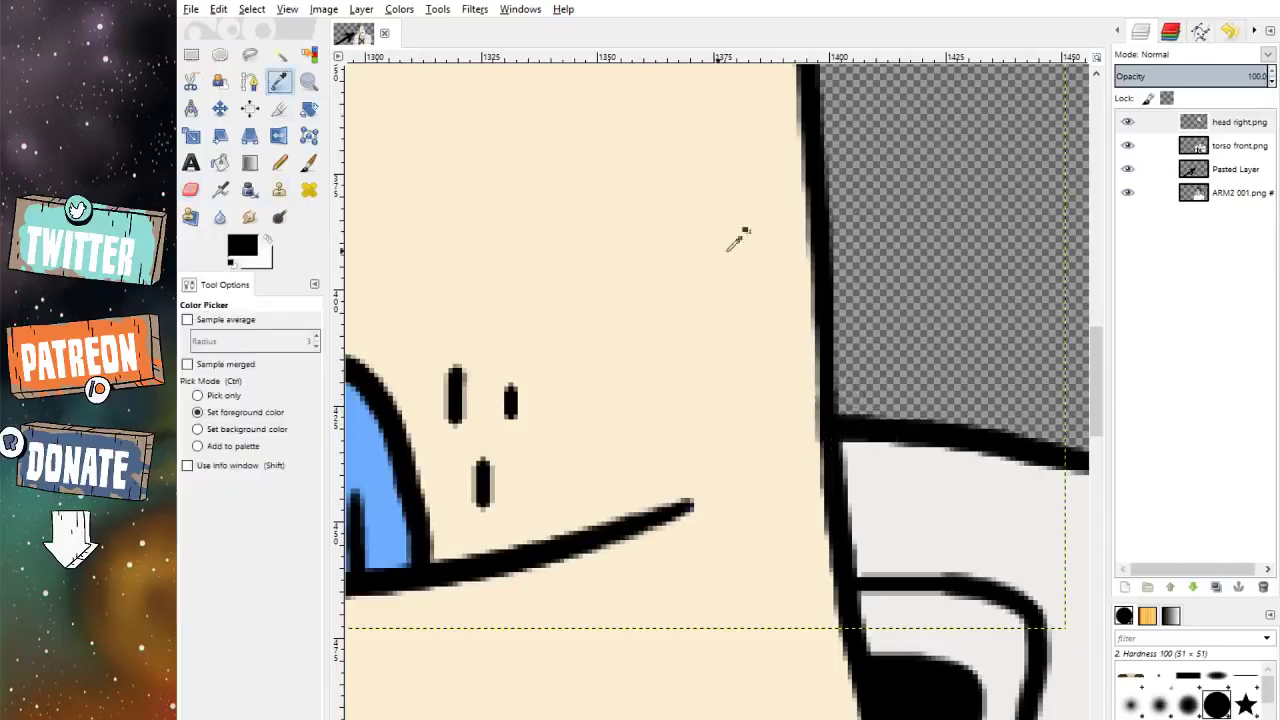
click(712, 245)
key(p)
ctrl+scroll(792, 440, up, 1)
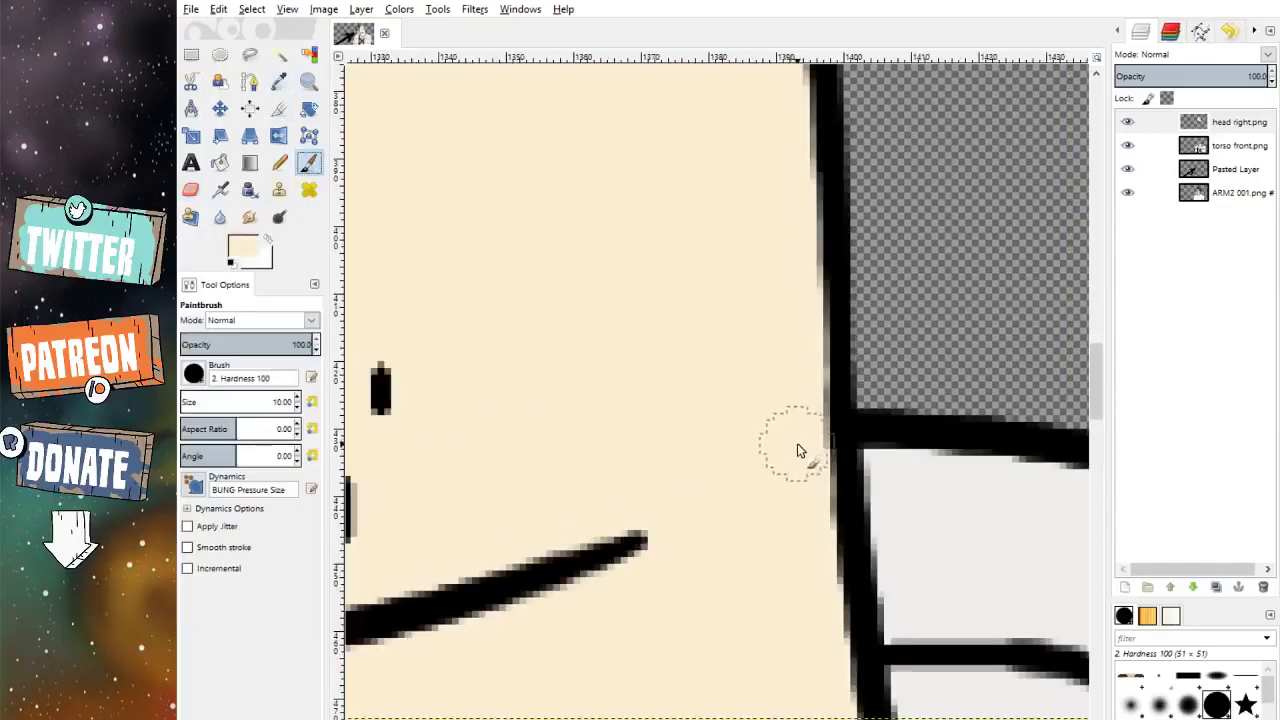
click(794, 442)
shift+click(791, 370)
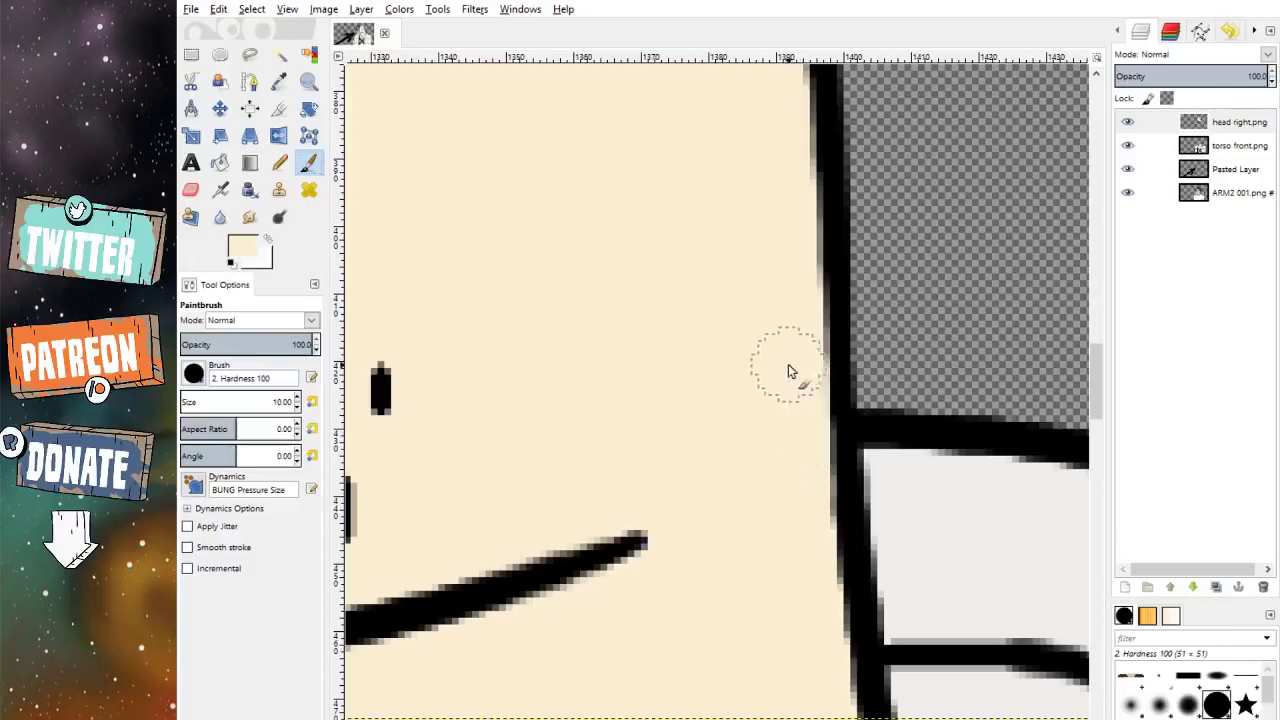
scroll(800, 375, down, 2)
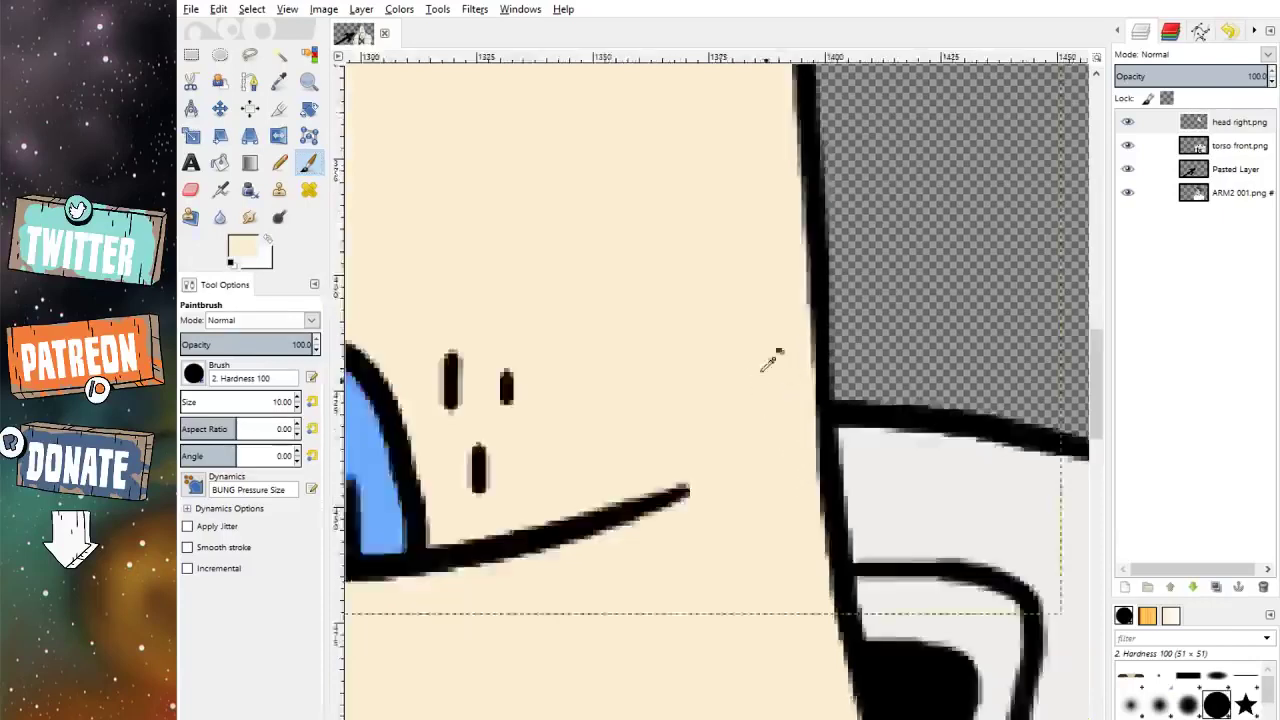
Step: Merge head right.png down into torso front.png, shift the combined character sideways and lower its layer to the bottom of the stack
click(1235, 122)
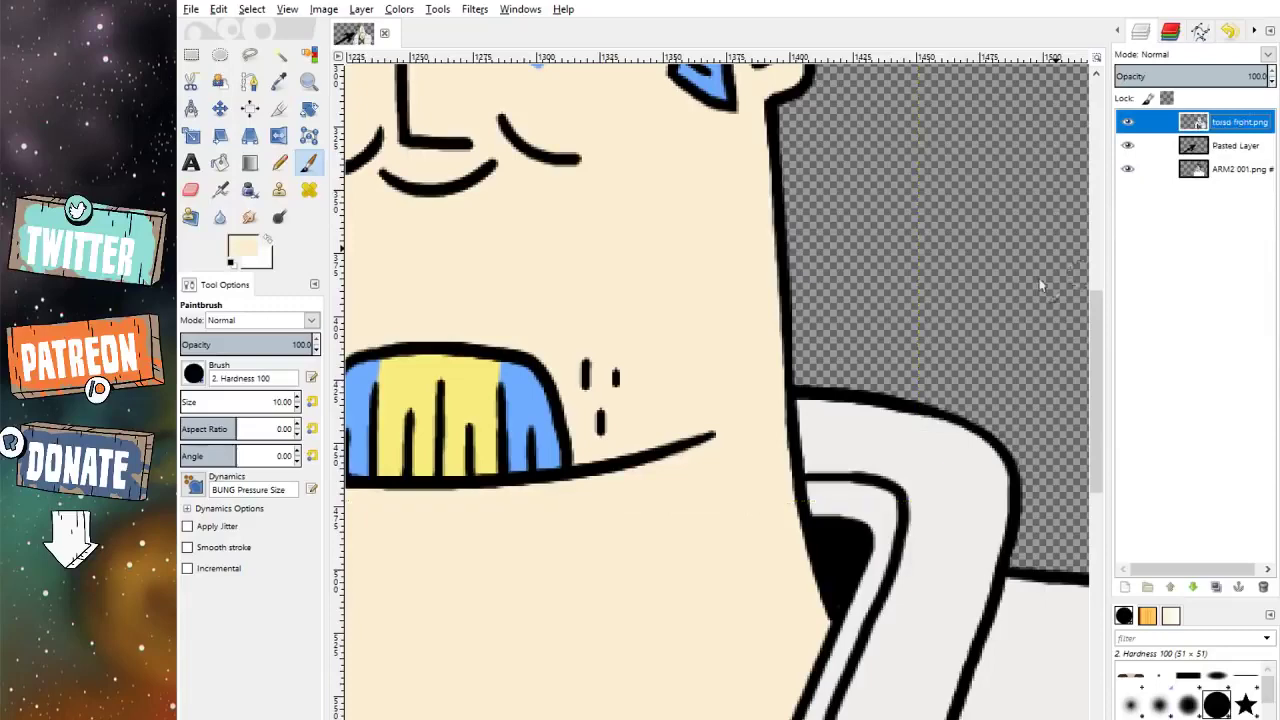
click(220, 108)
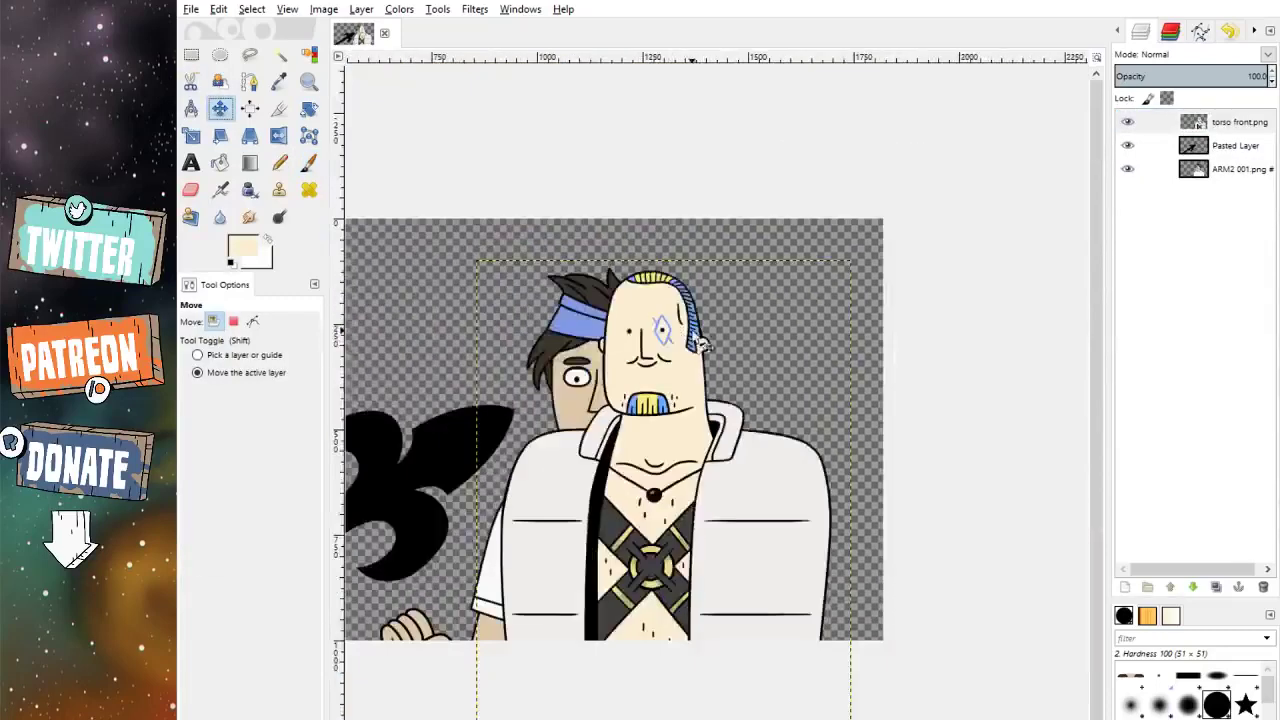
drag(700, 343, 620, 390)
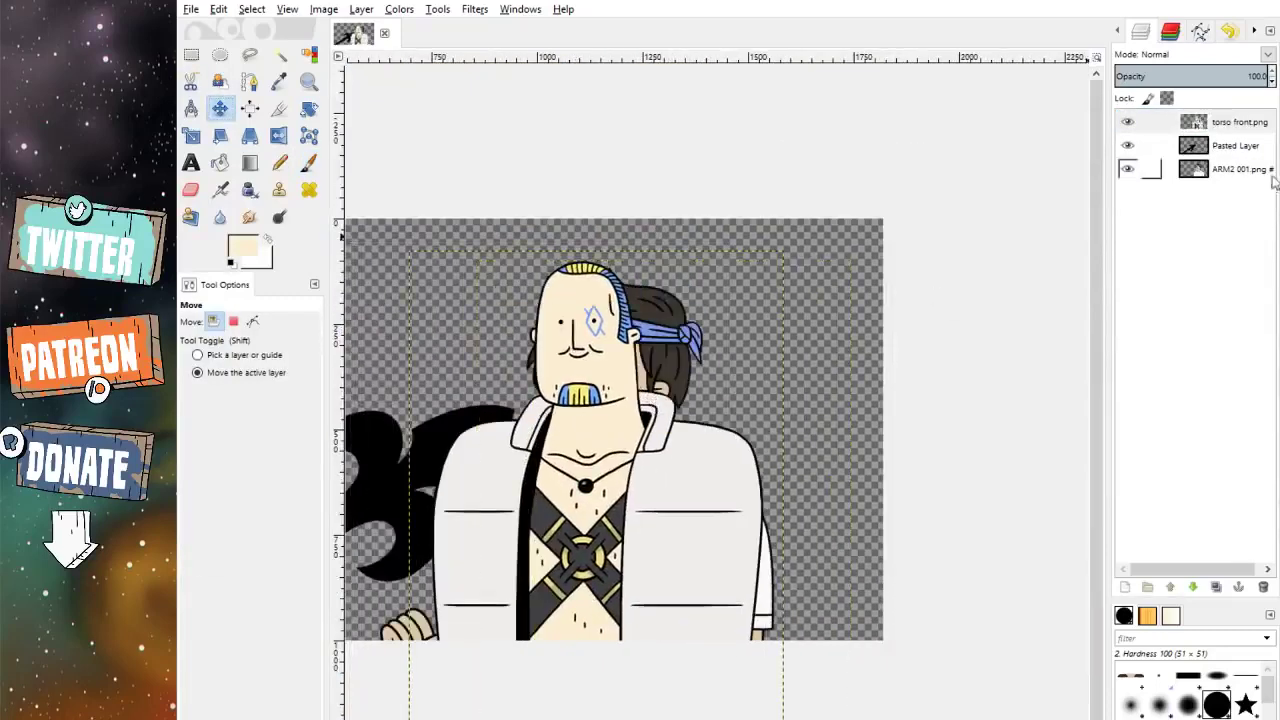
drag(1235, 122, 1245, 178)
Step: Move the second character down until only his hair shows above the canvas's lower edge, and scale his layer down slightly
drag(673, 482, 810, 669)
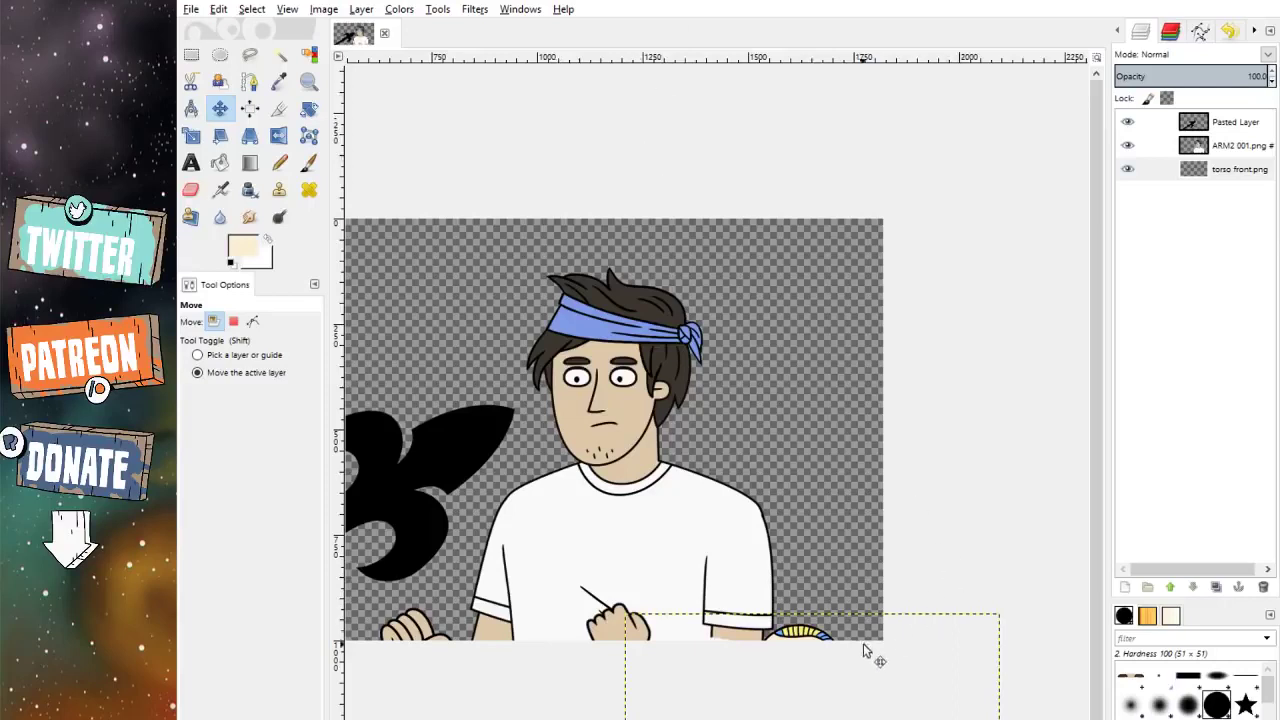
drag(863, 643, 840, 320)
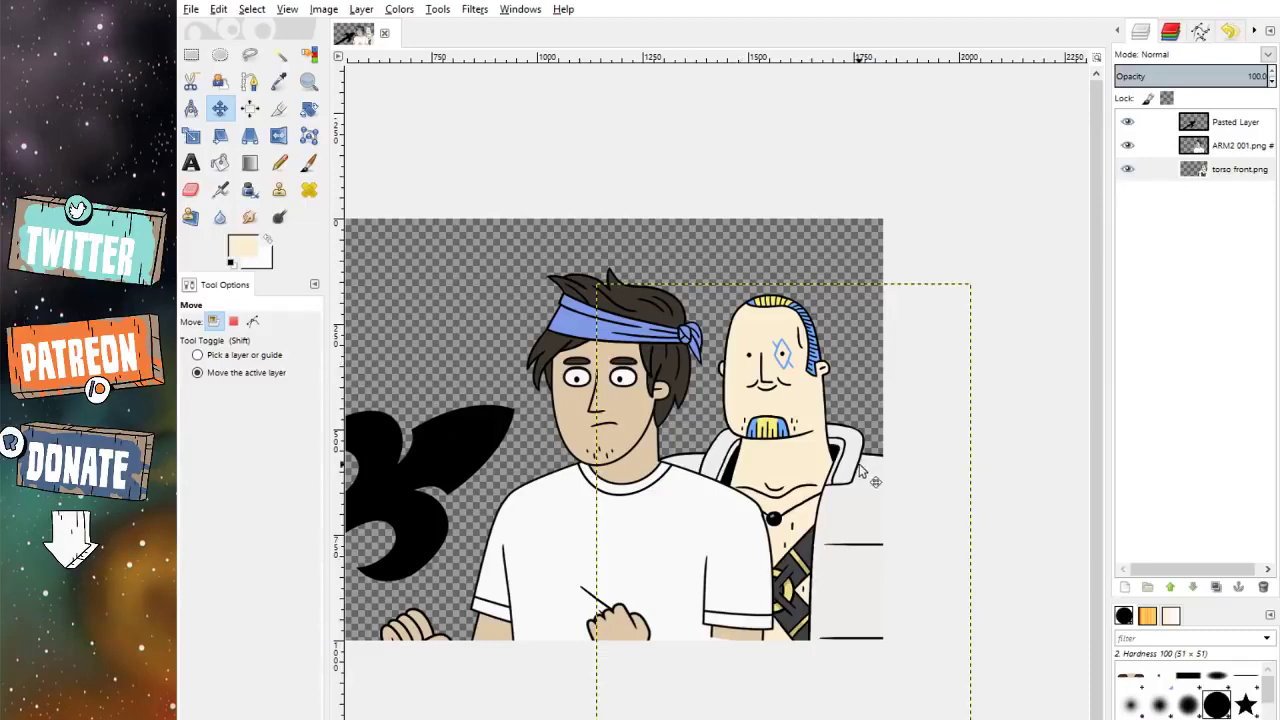
drag(858, 467, 812, 716)
key(shift+s)
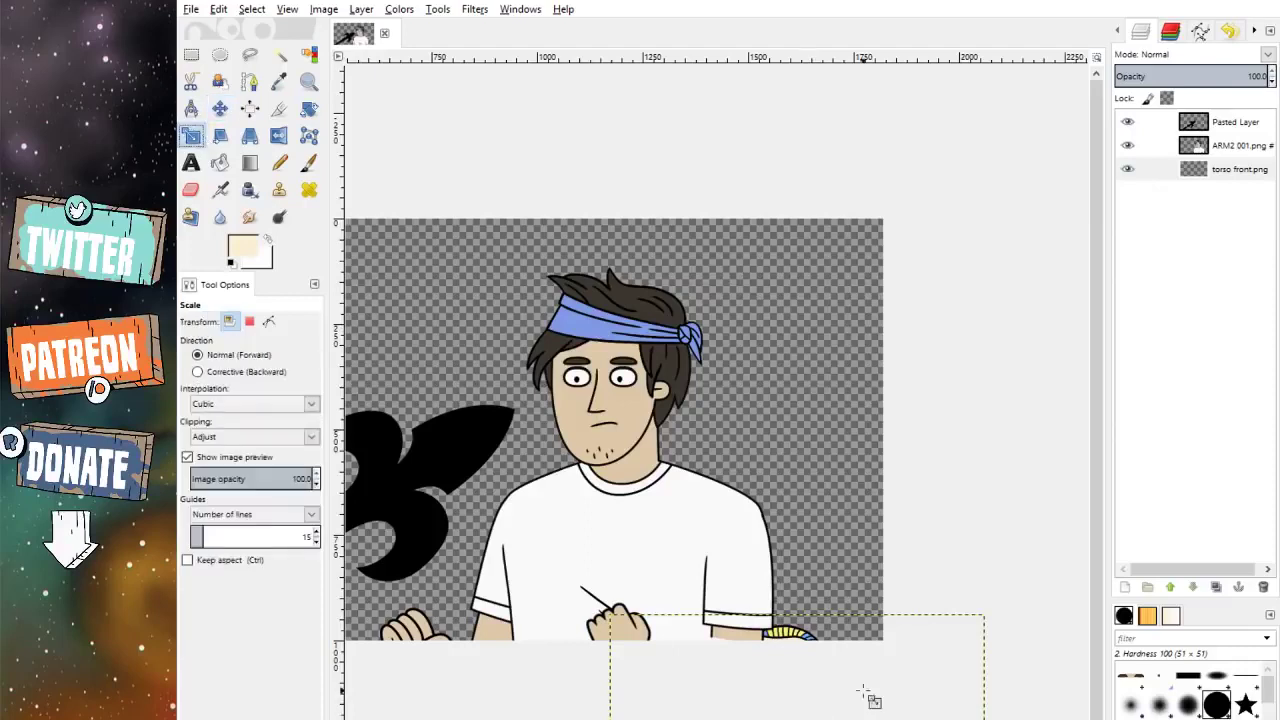
click(856, 666)
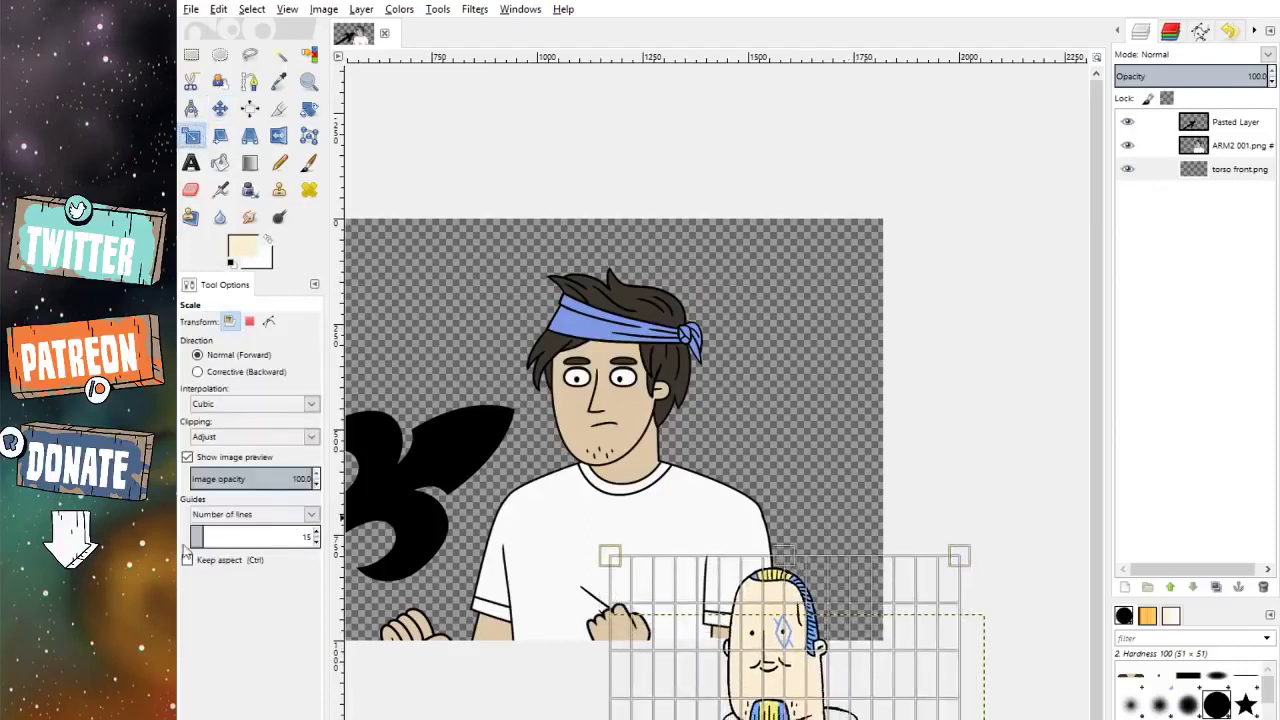
key(Return)
Step: Position the second character low behind the first character's sleeve, leaving only a sliver of blue hair visible
key(m)
drag(786, 648, 831, 691)
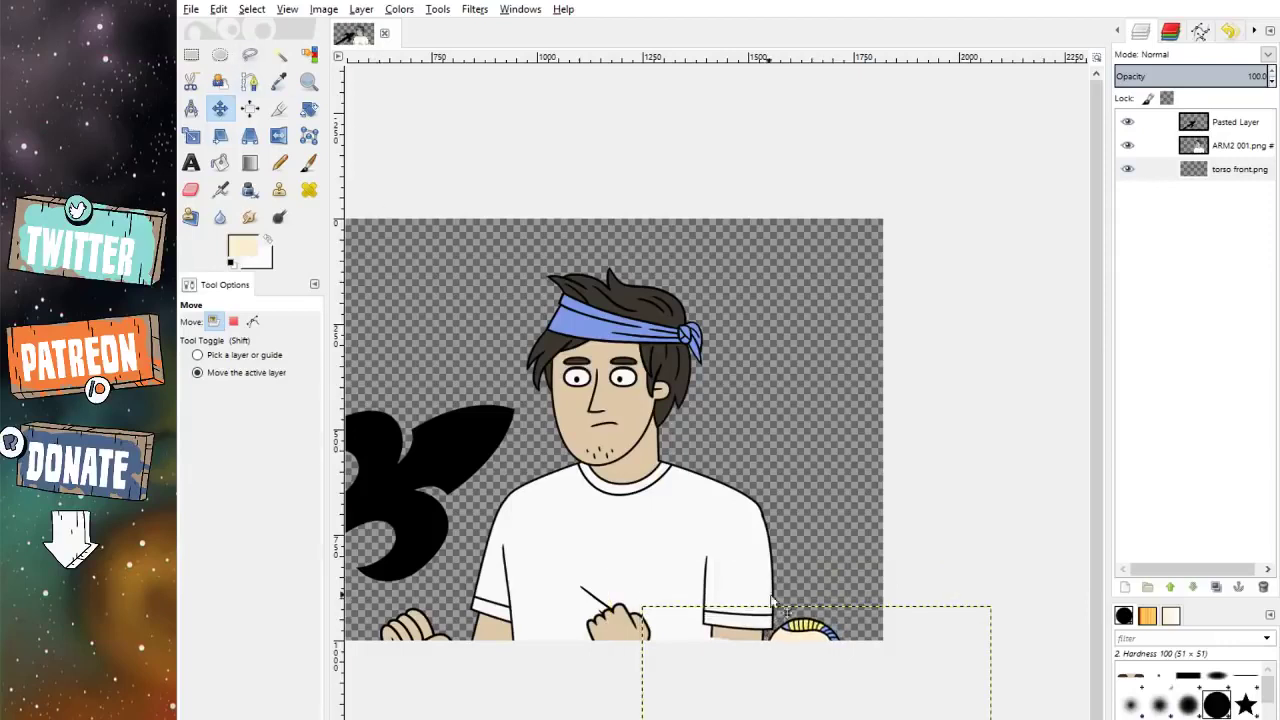
drag(783, 607, 737, 596)
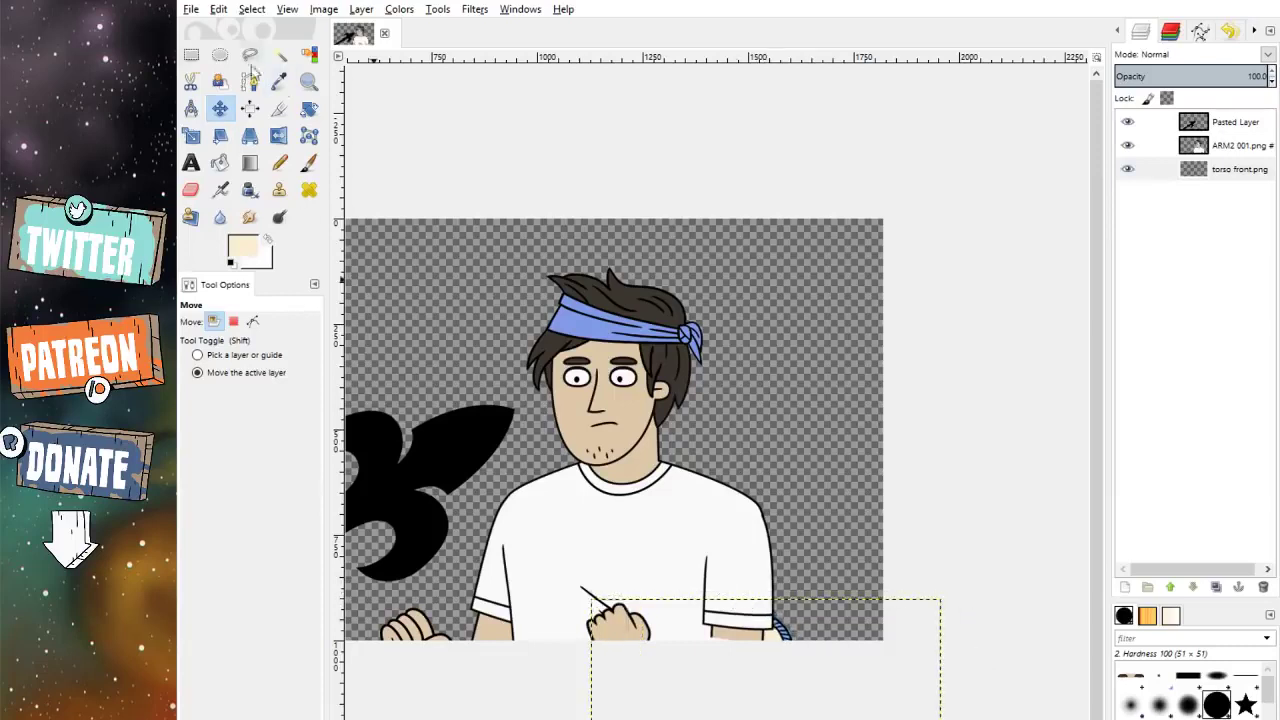
key(alt)
Step: Raise the second character in successive small increments so he emerges from behind the first character's shoulder
drag(884, 625, 883, 578)
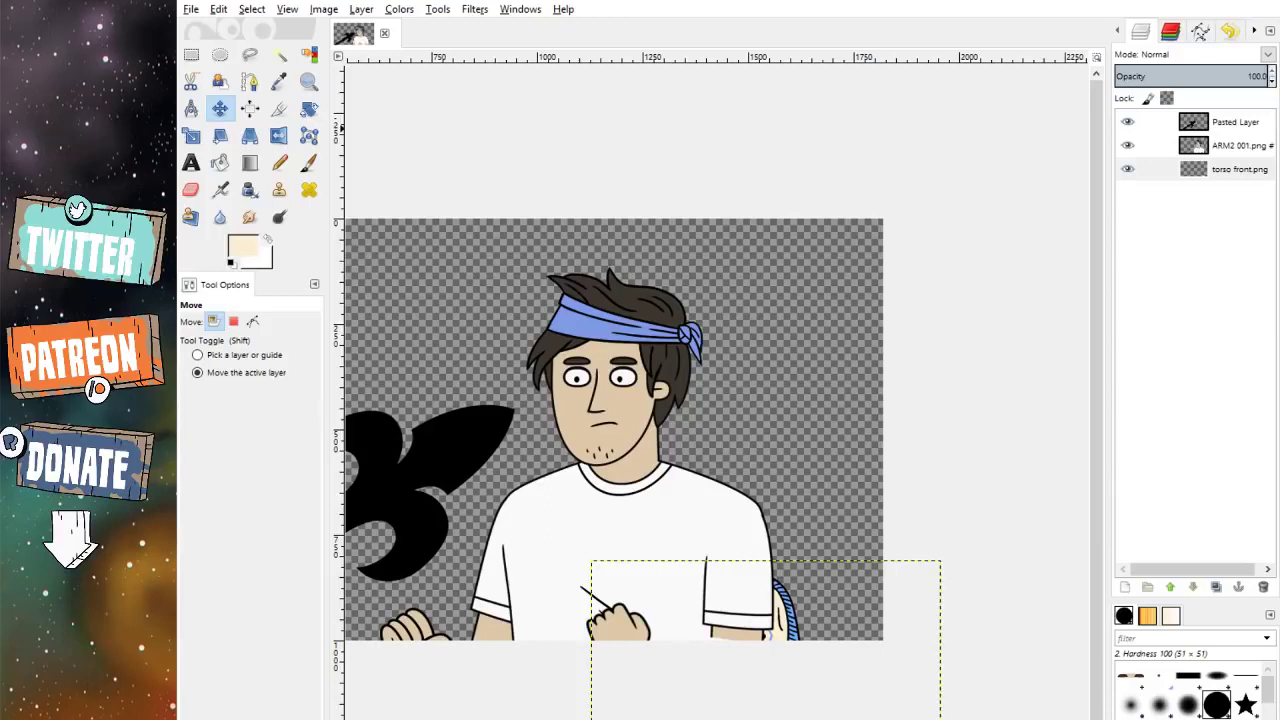
drag(874, 621, 874, 609)
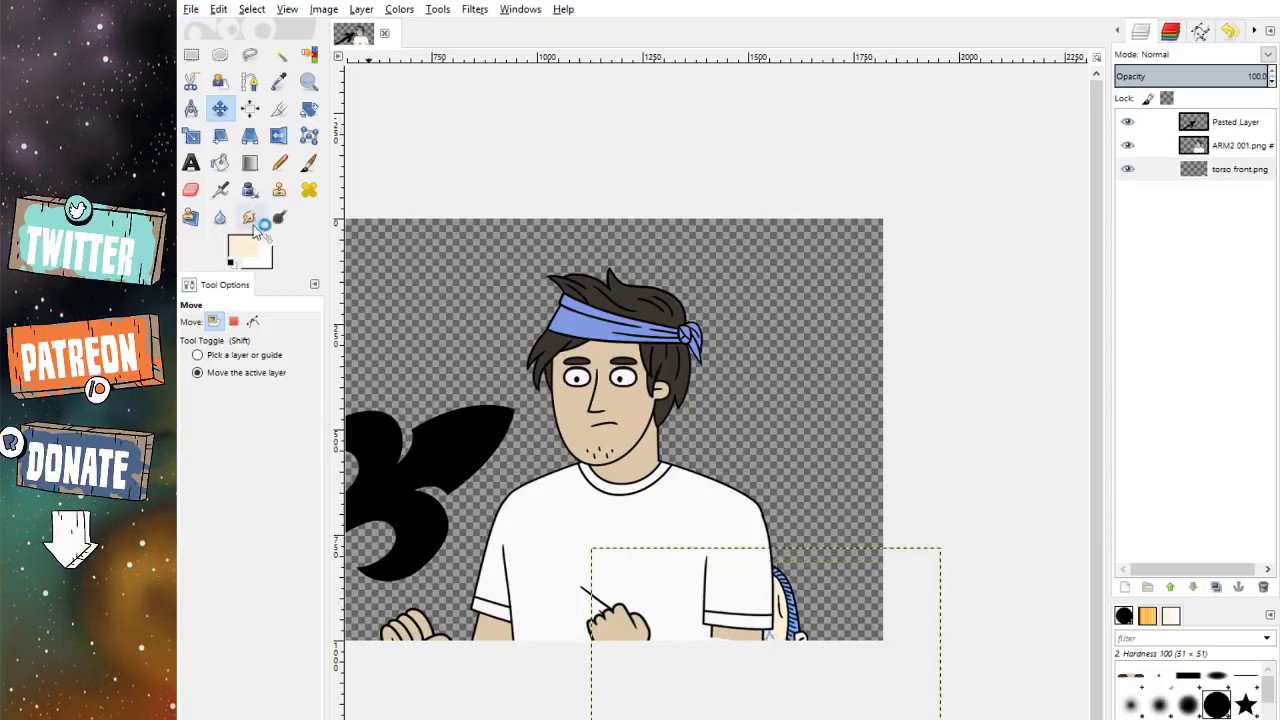
drag(862, 570, 848, 505)
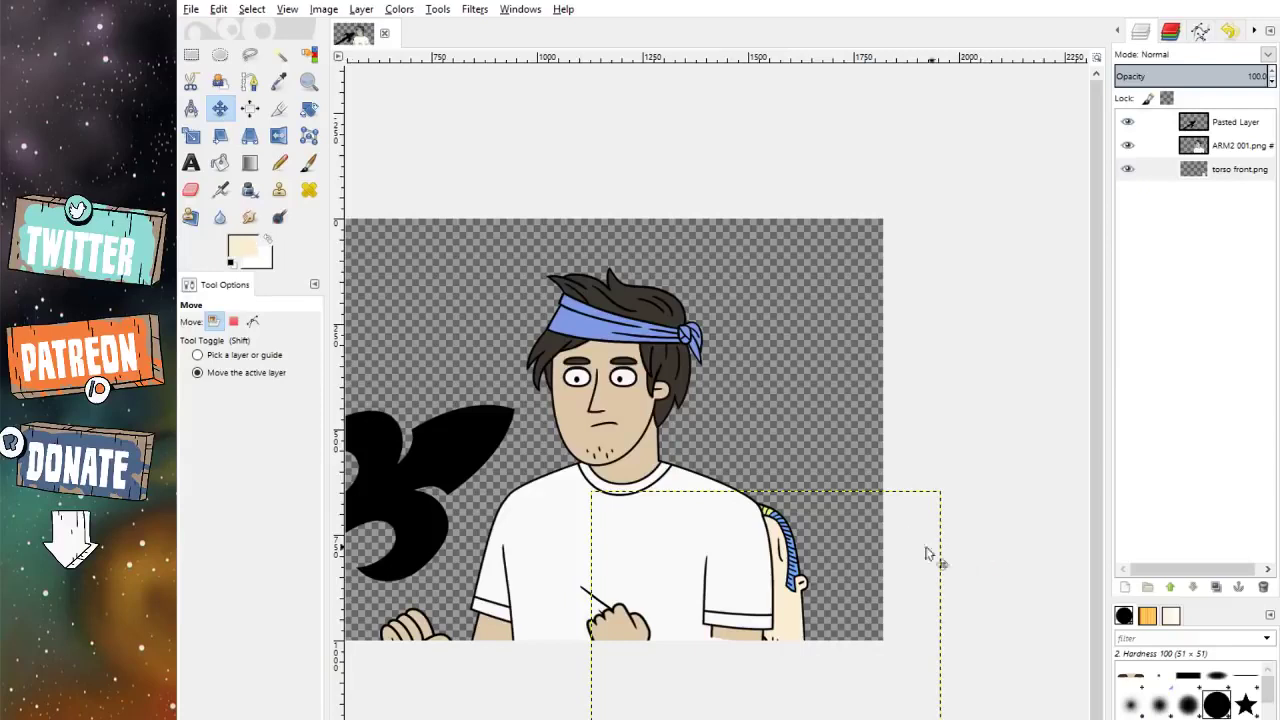
drag(897, 548, 903, 494)
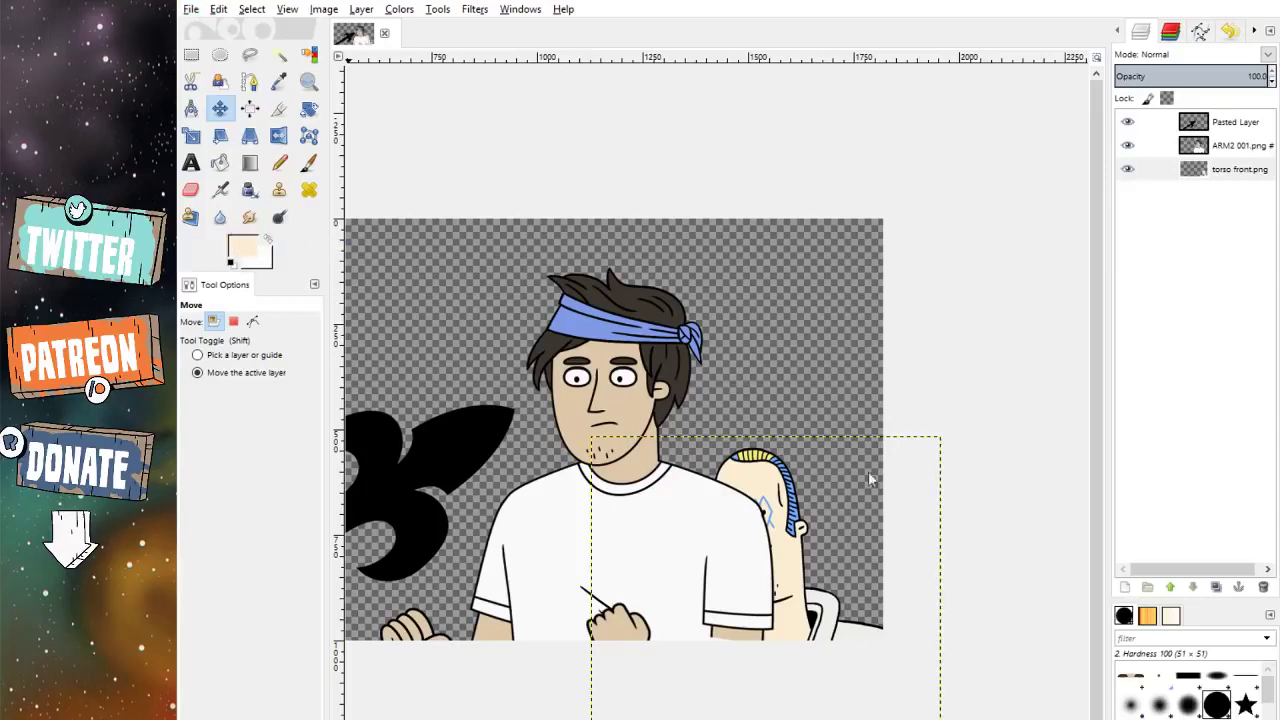
drag(898, 519, 898, 459)
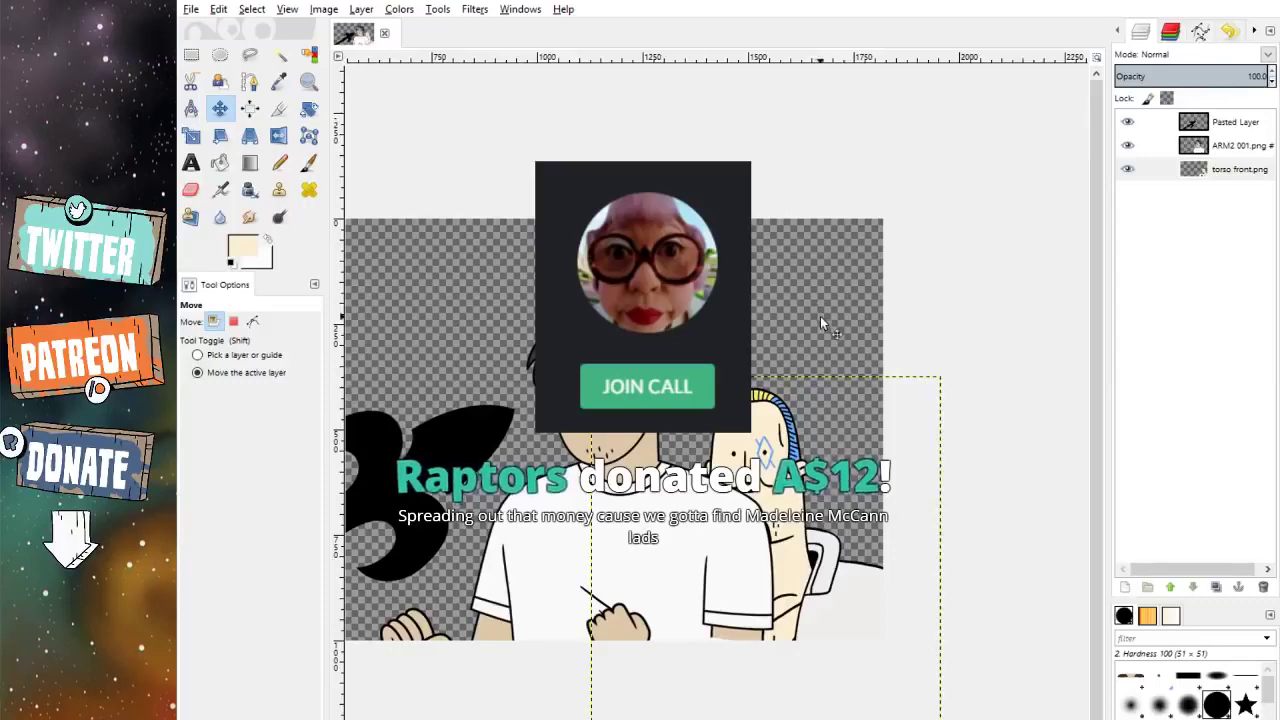
drag(834, 464, 832, 412)
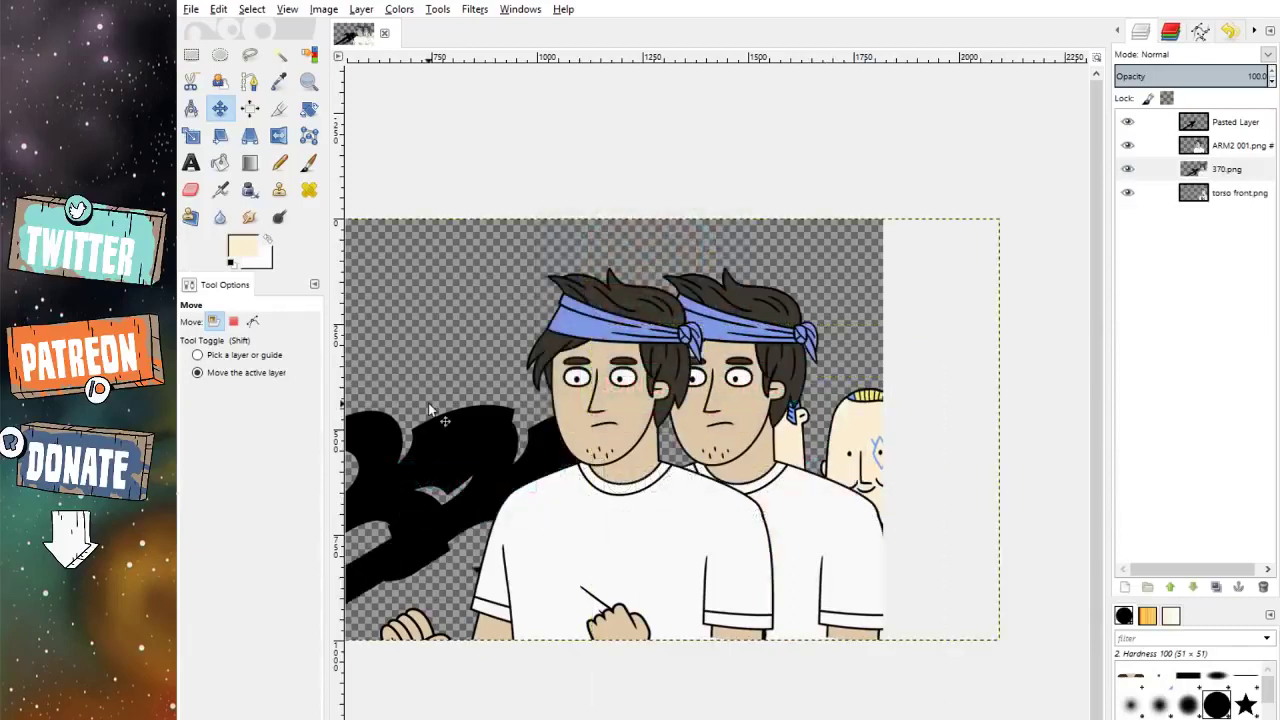
Step: Delete the 370.png layer above torso front.png
key(minus)
key(minus)
key(minus)
drag(847, 459, 803, 459)
click(1262, 587)
key(plus)
key(plus)
key(plus)
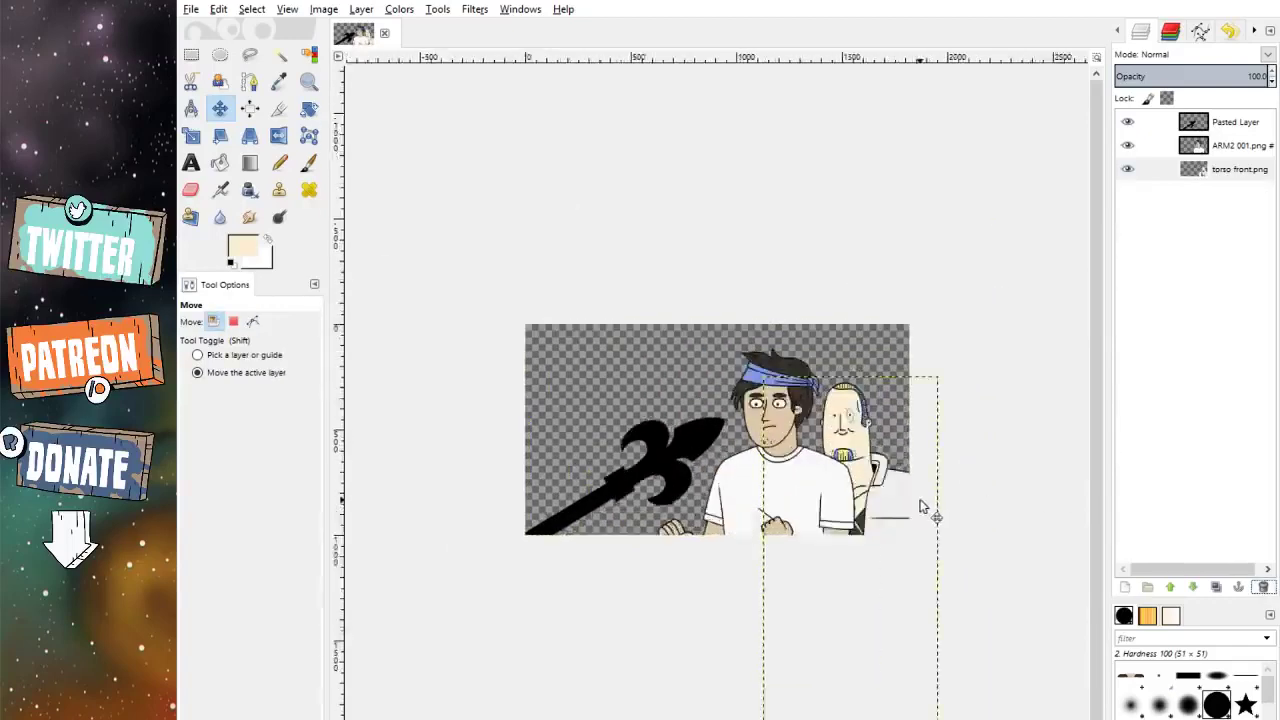
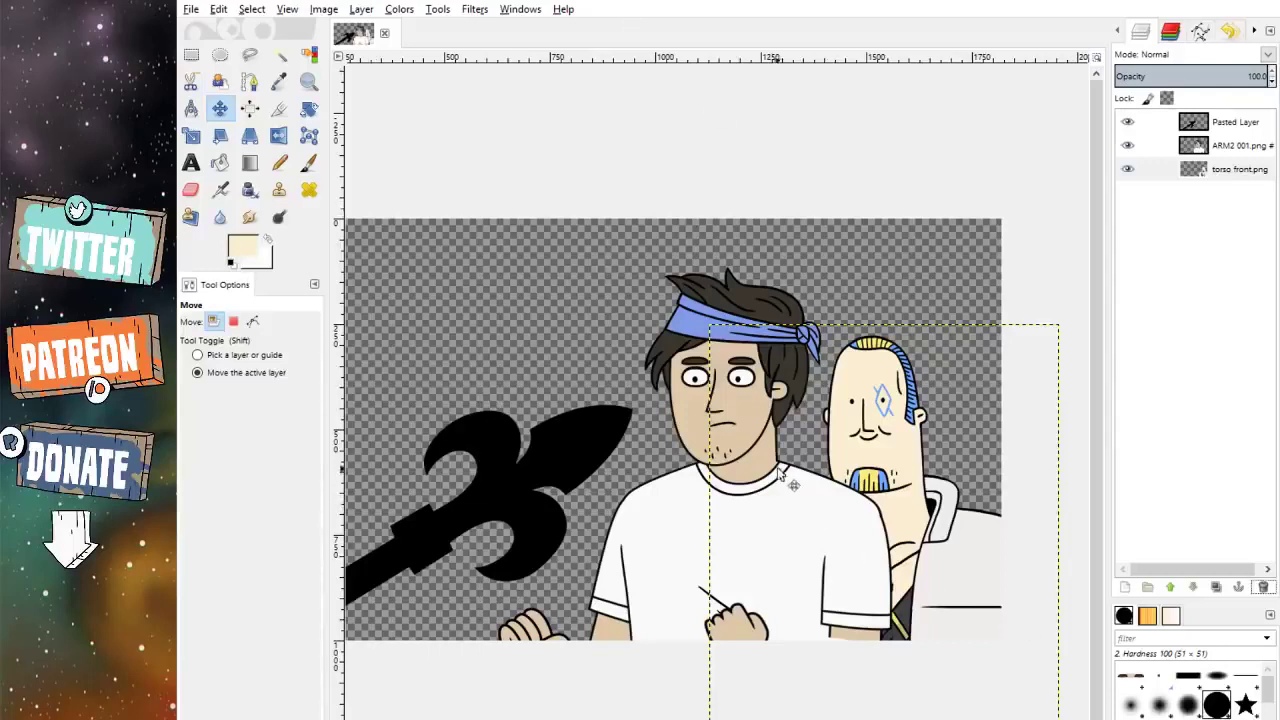
Step: Raise the second character further so his whole face and collar stand clear of the first character's shoulder
scroll(783, 475, down, 3)
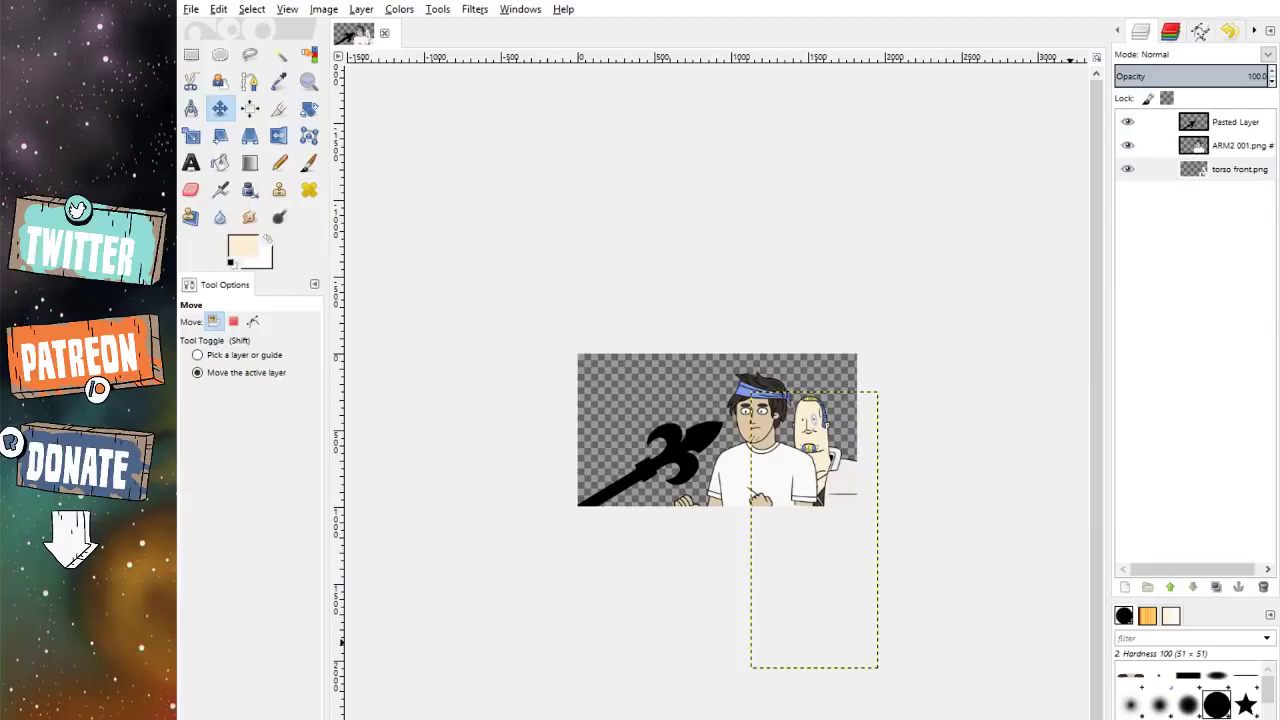
scroll(950, 528, up, 3)
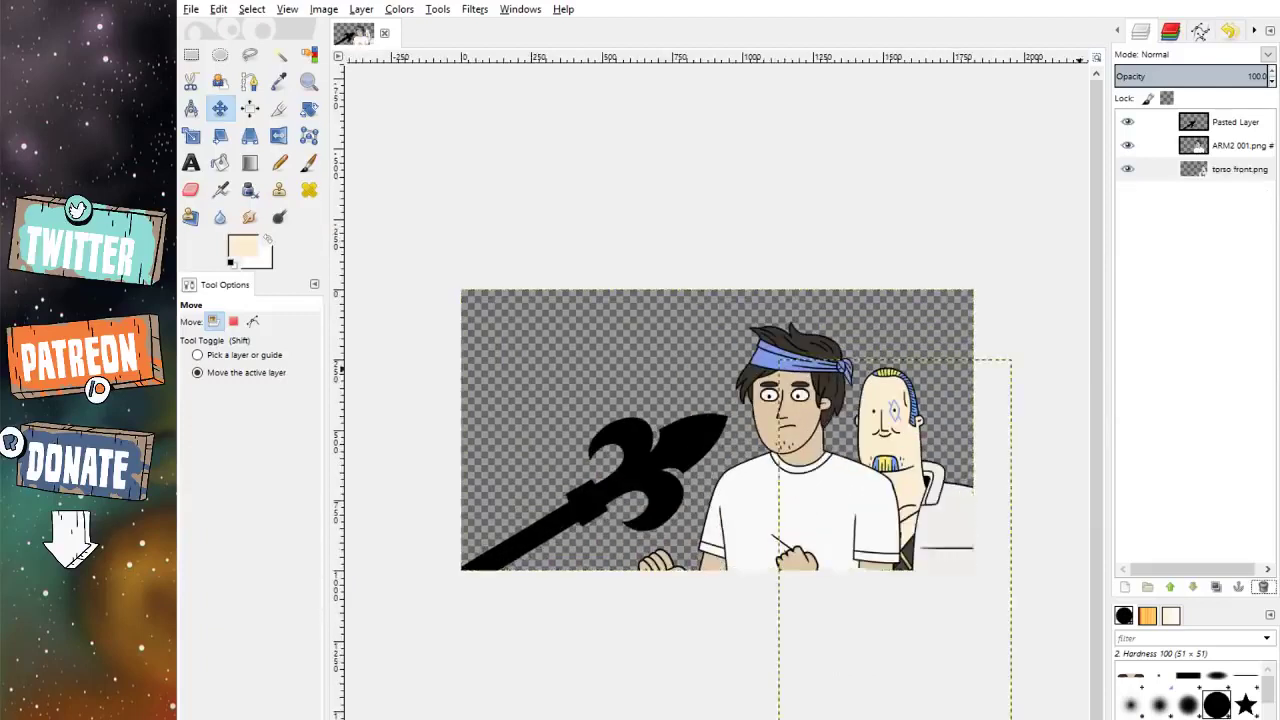
scroll(950, 528, up, 2)
drag(929, 474, 929, 426)
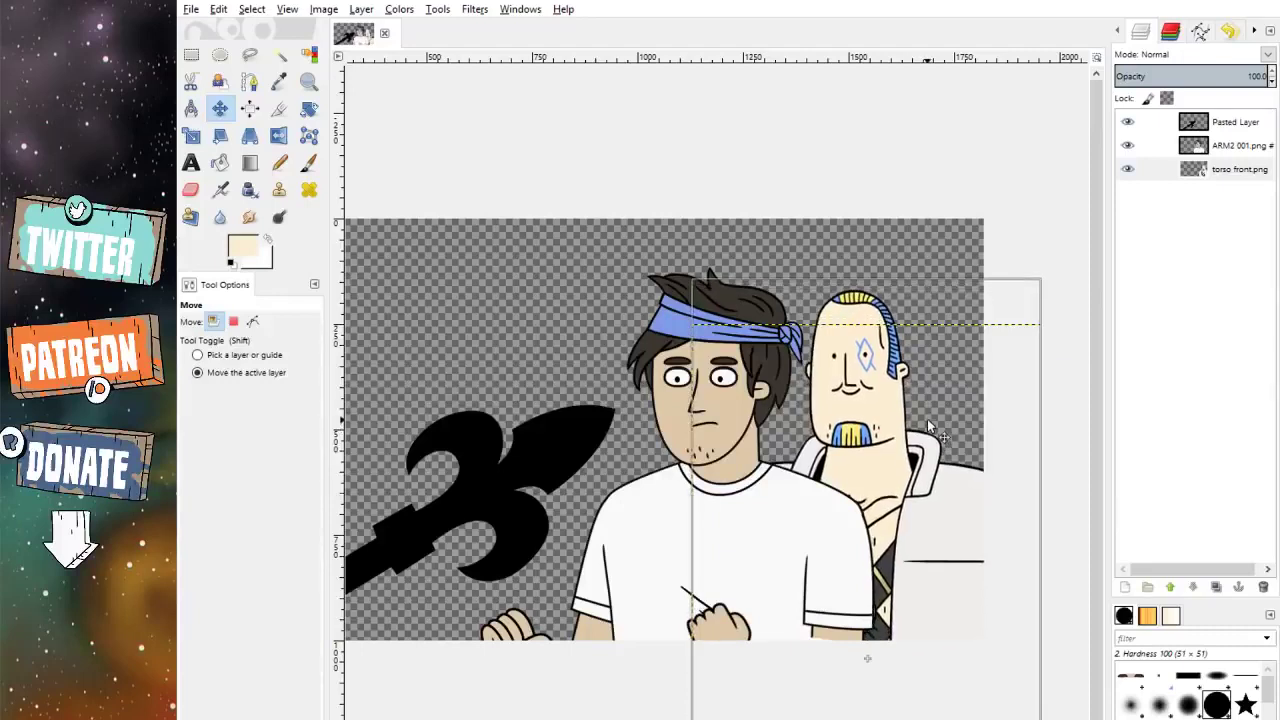
Step: Scale the torso front.png layer up slightly and move it up so the second character's hair tops the first character's
key(shift+s)
key(minus)
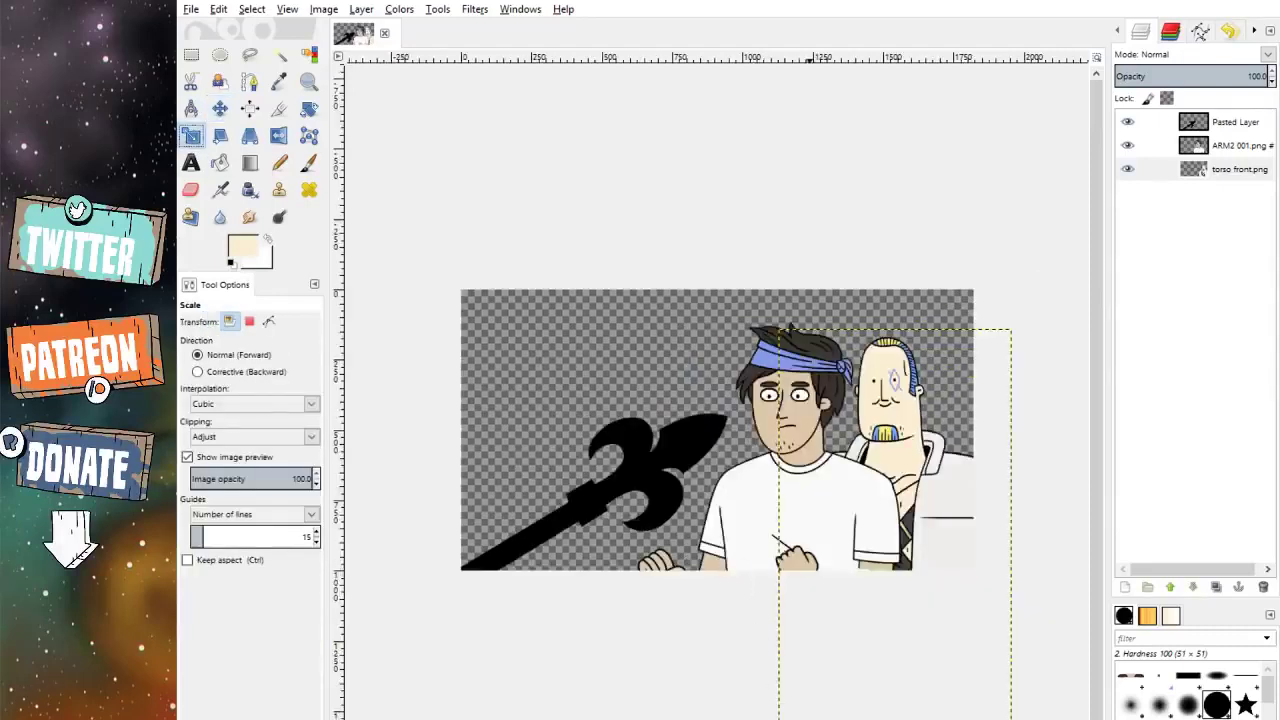
click(1010, 605)
drag(1017, 609, 1022, 590)
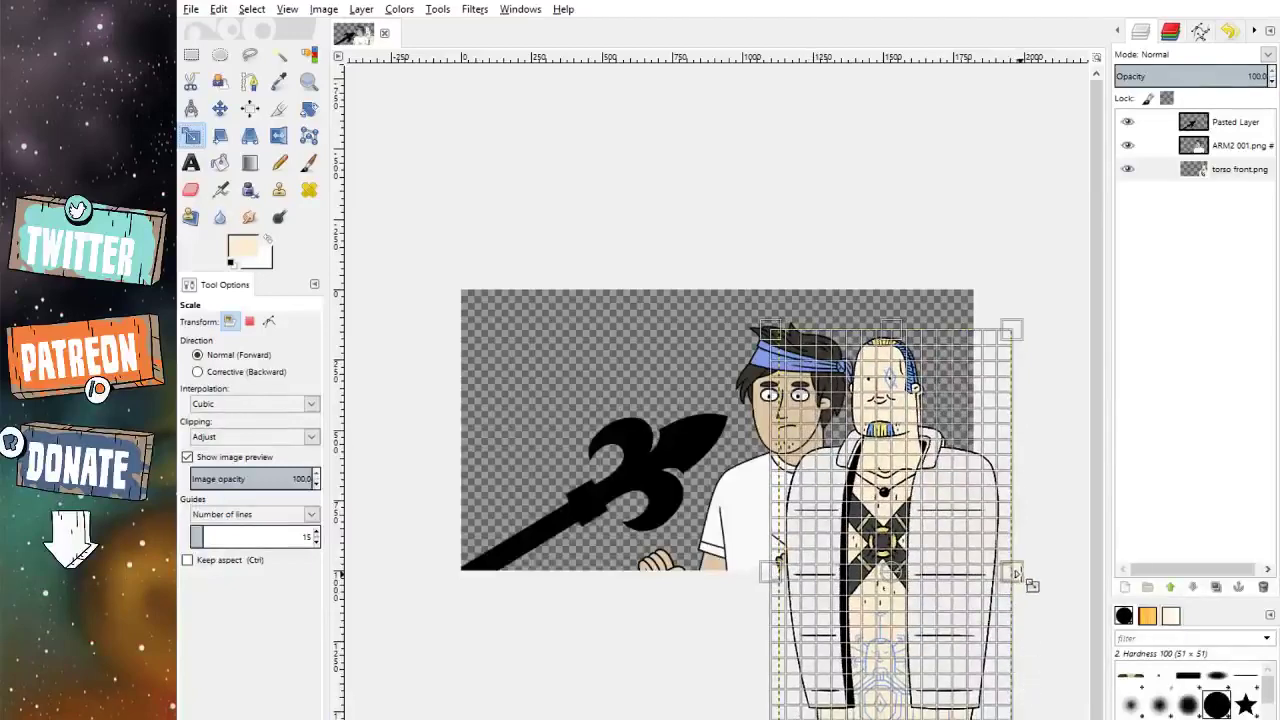
key(Return)
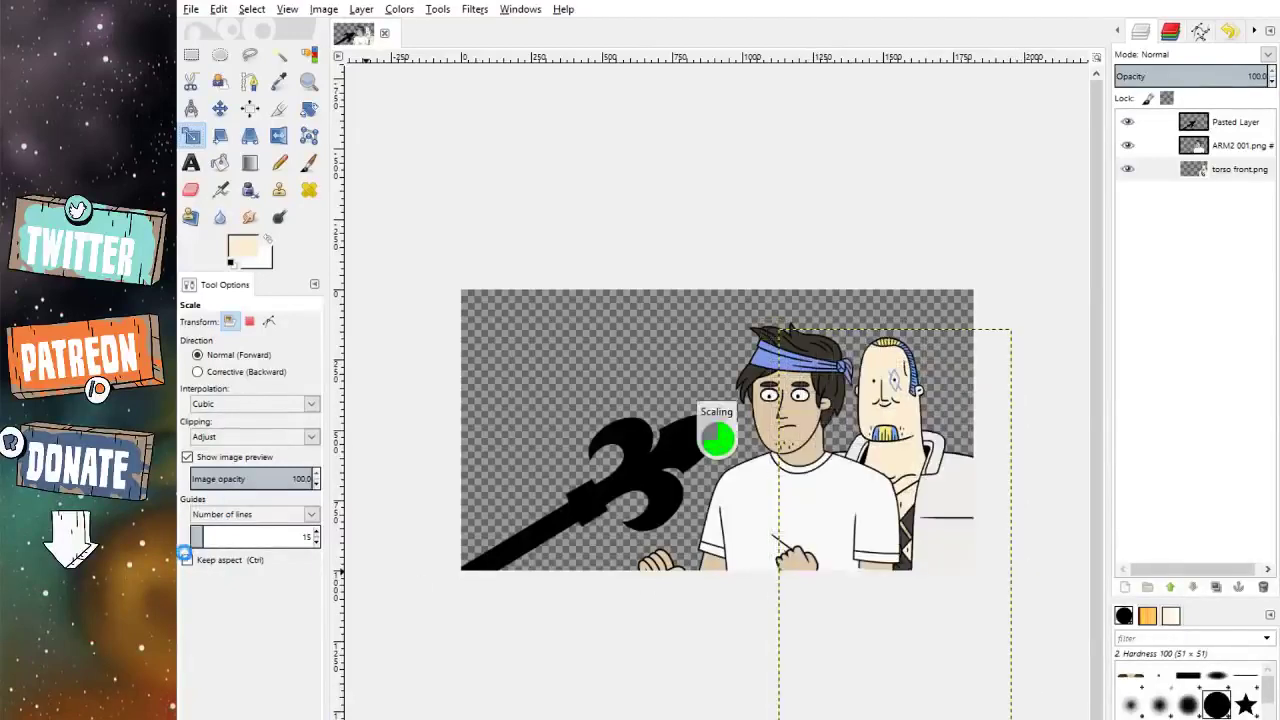
click(220, 108)
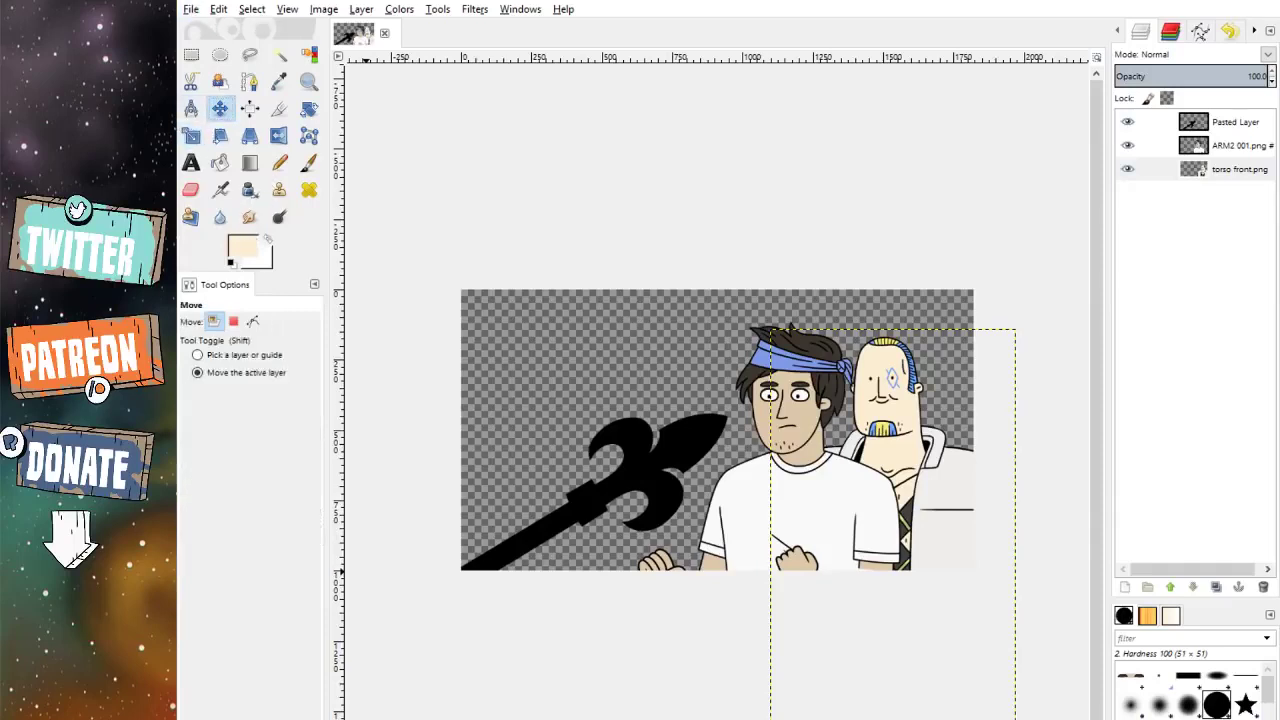
drag(970, 462, 970, 446)
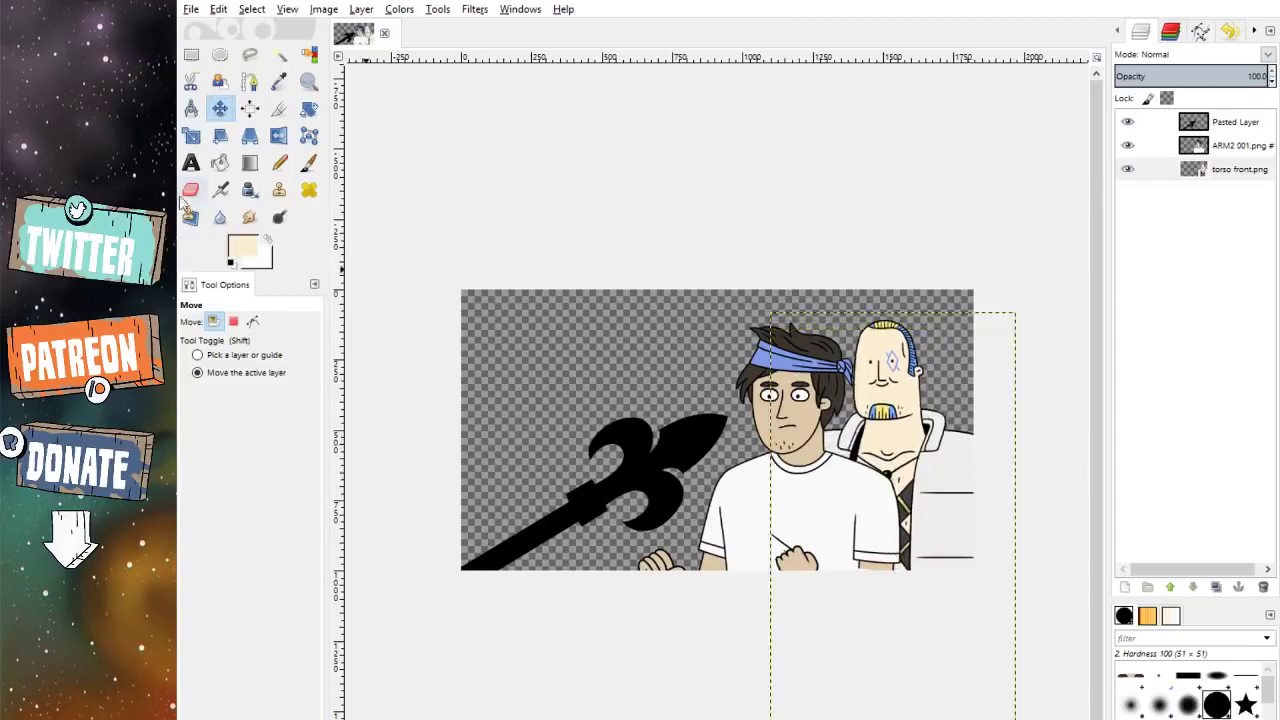
Step: Enlarge the second character a little more and nudge him slightly upward beside the first character's head
click(191, 135)
click(815, 676)
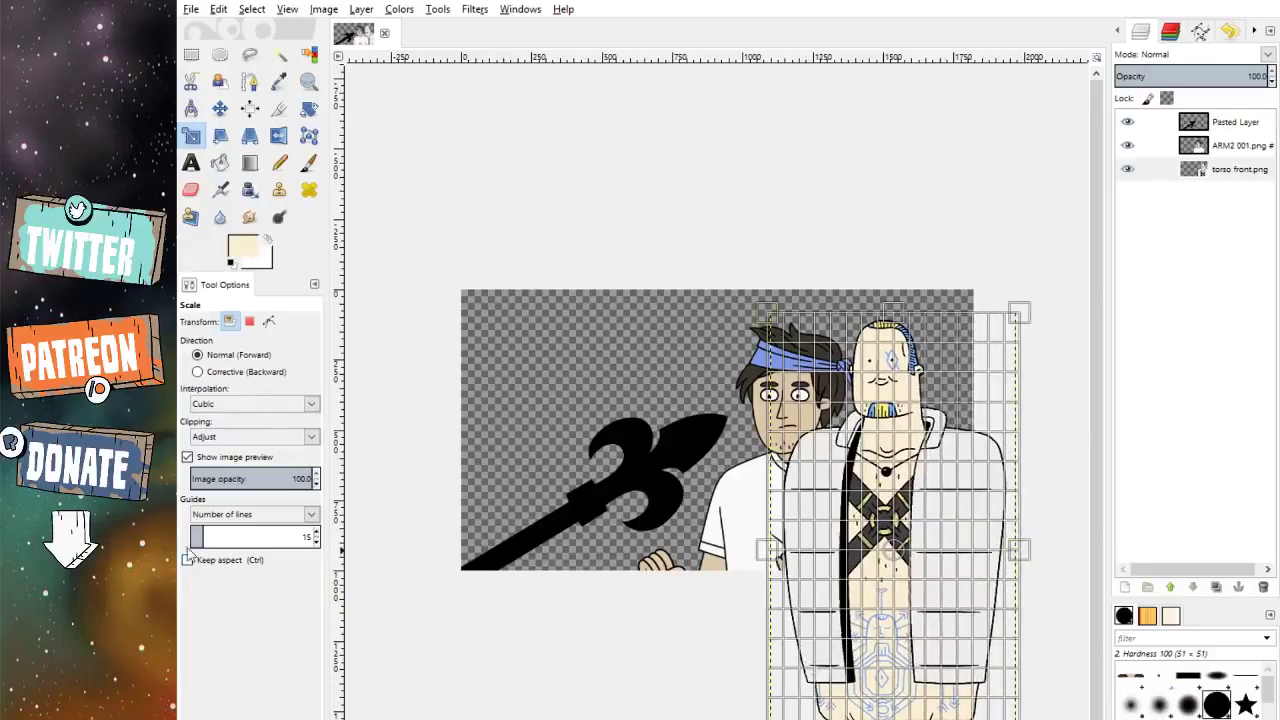
key(Escape)
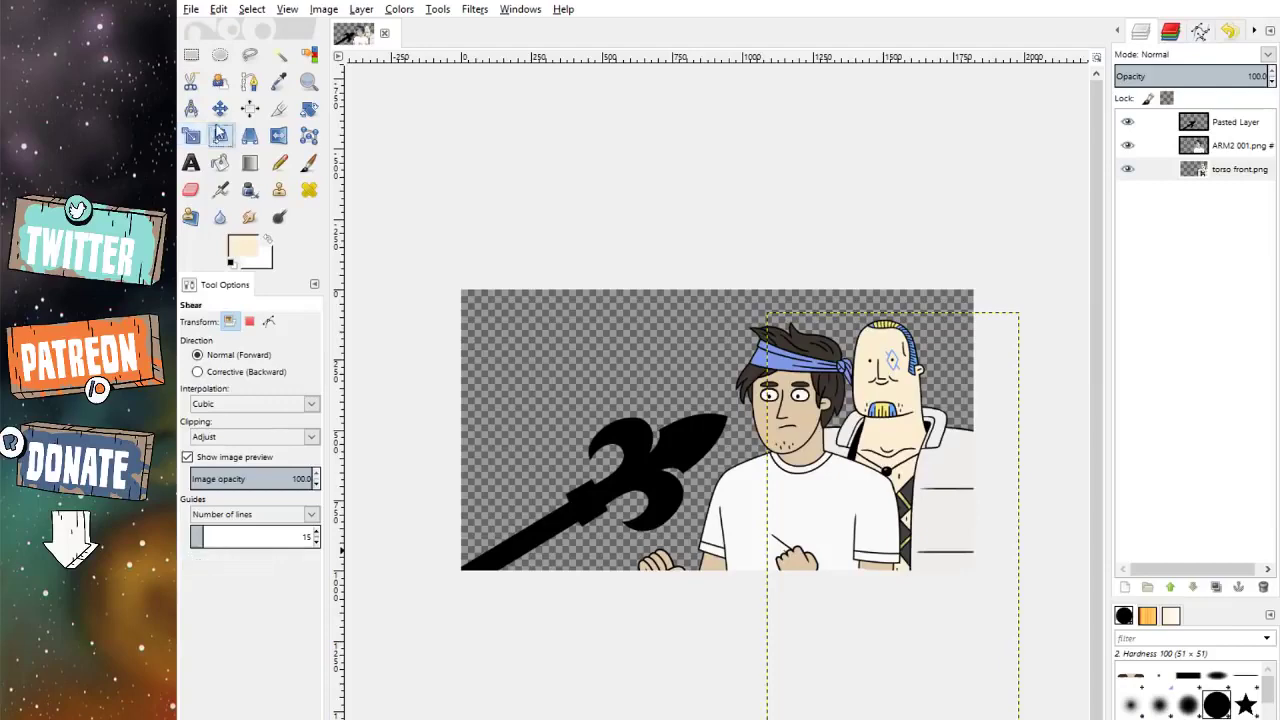
click(220, 107)
scroll(893, 385, up, 3)
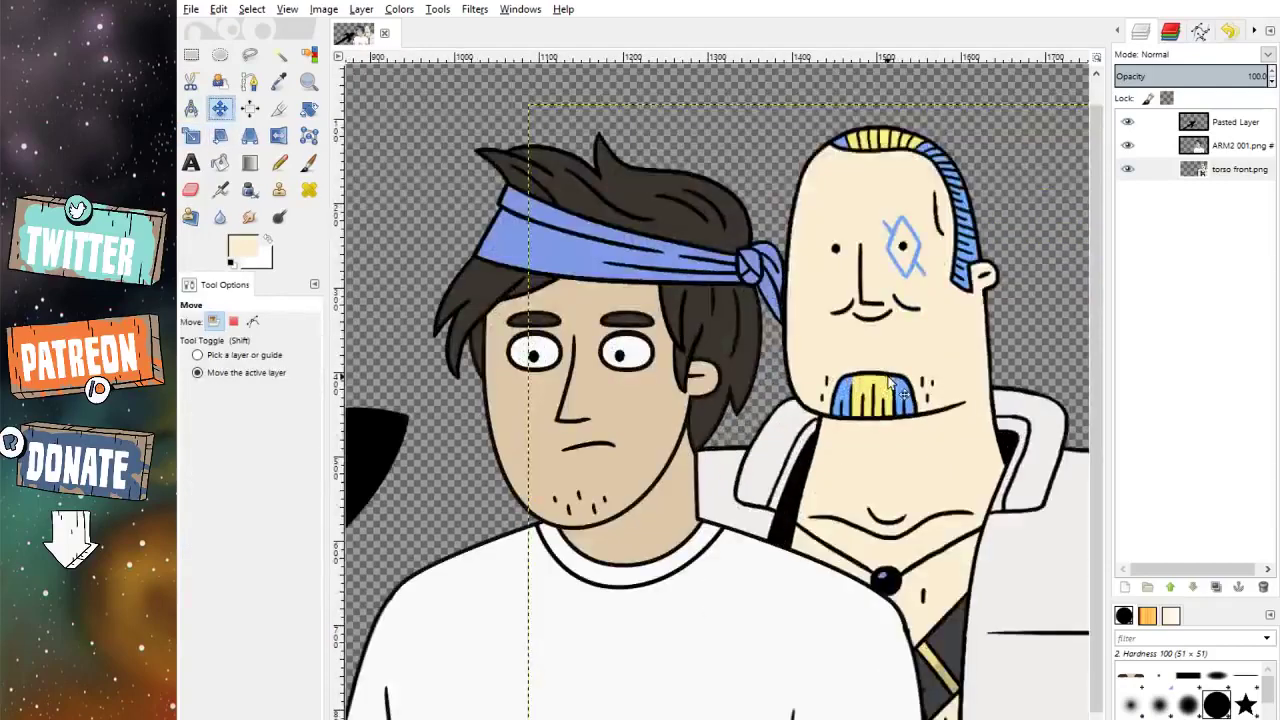
drag(893, 385, 893, 377)
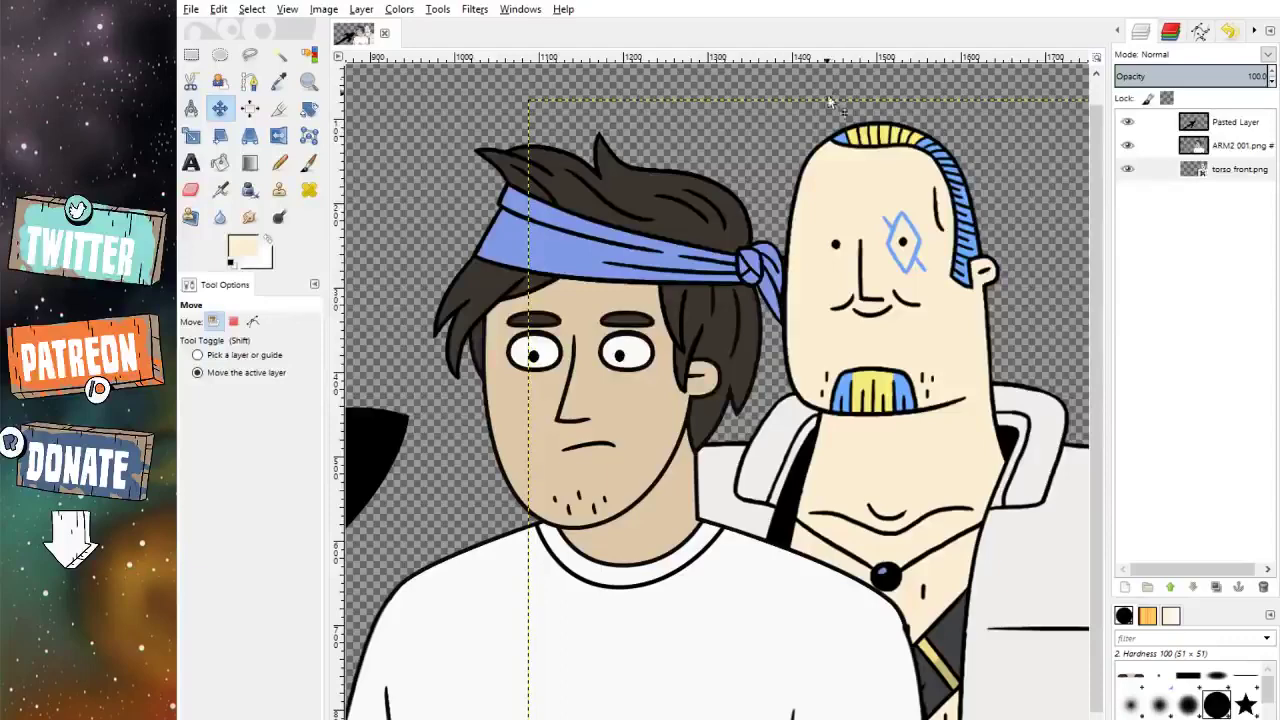
scroll(847, 330, down, 5)
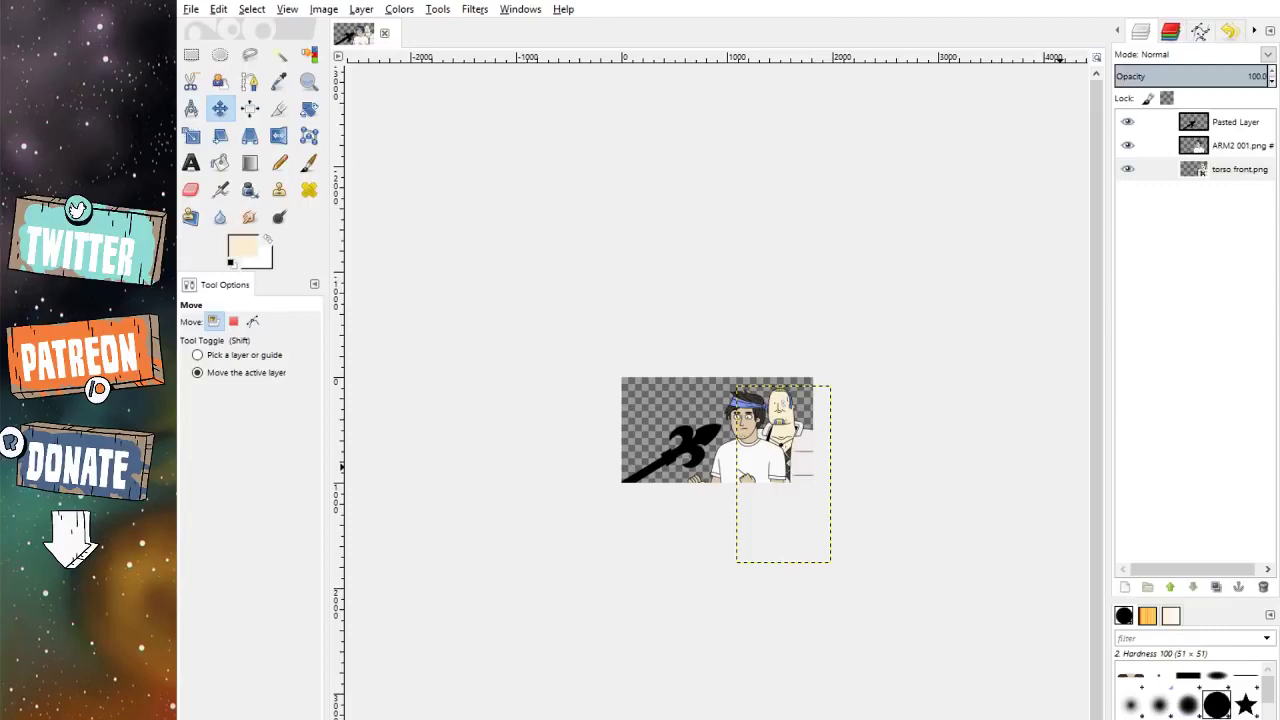
scroll(739, 430, up, 4)
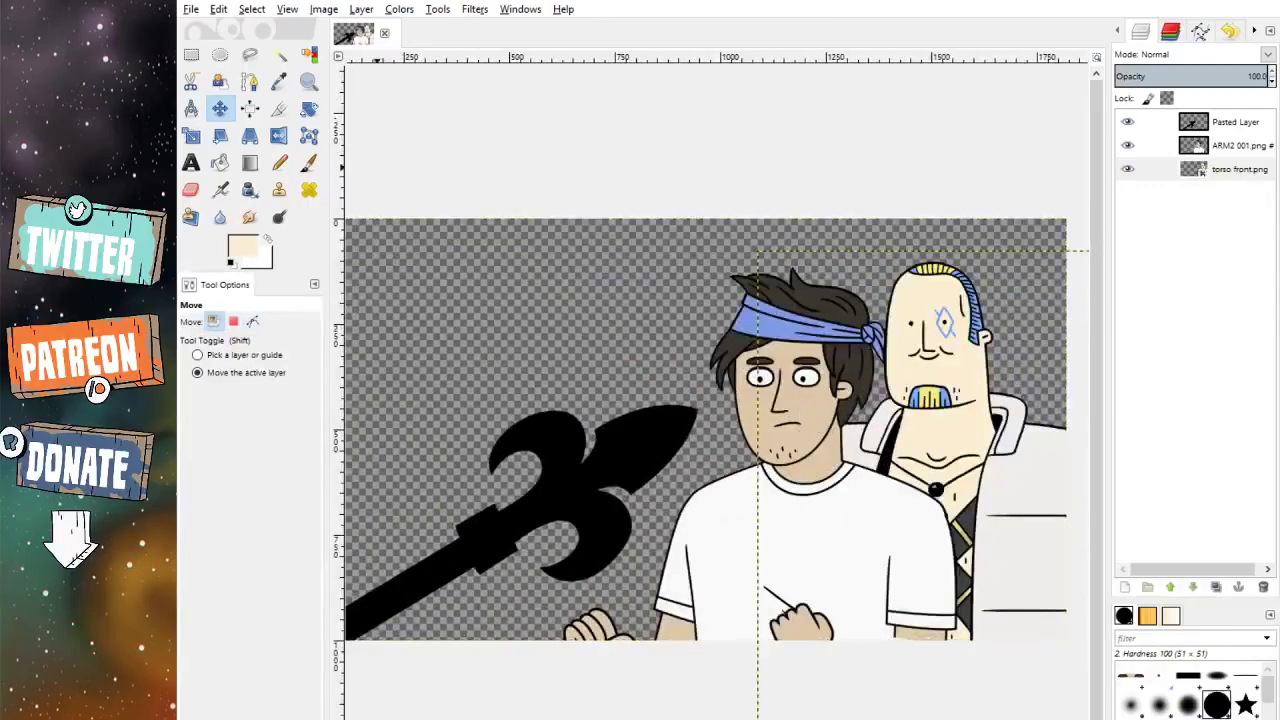
Step: Scale the bald man's torso front layer slightly shorter behind the man in the white shirt
key(shift+s)
click(790, 645)
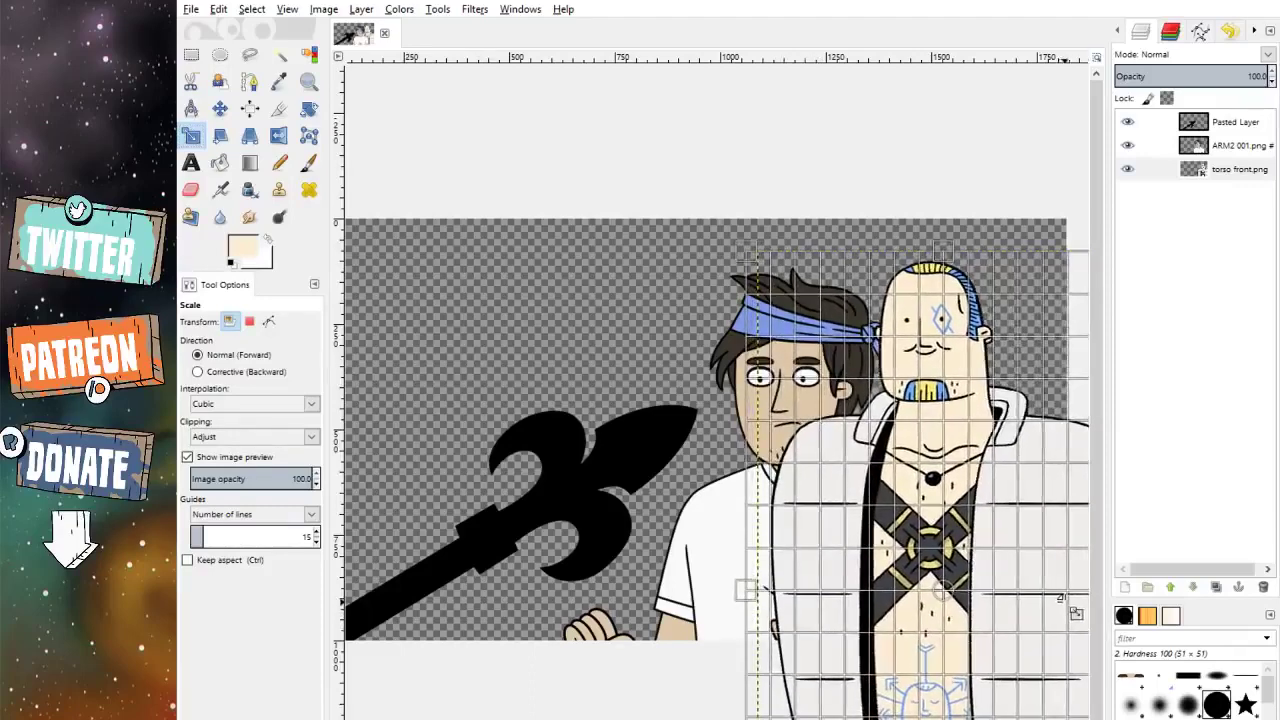
key(Return)
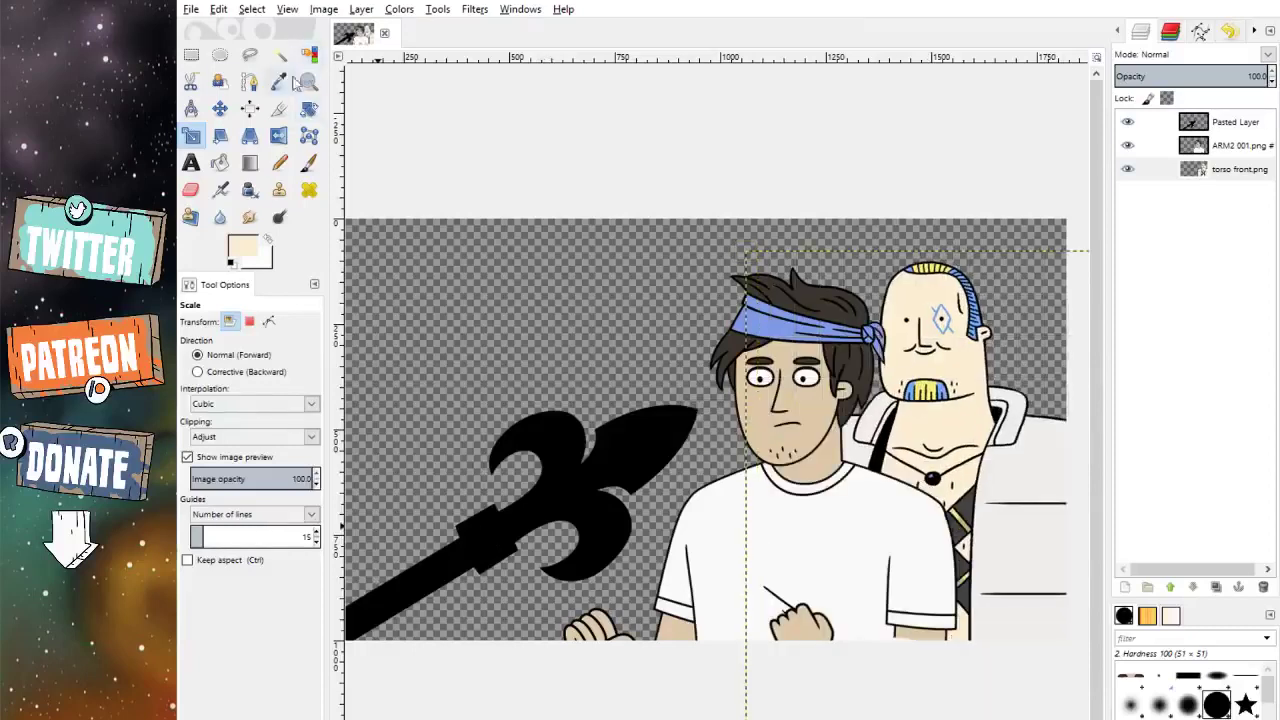
Step: Nudge the bald man's torso layer slightly upward behind the dark-haired man
click(220, 108)
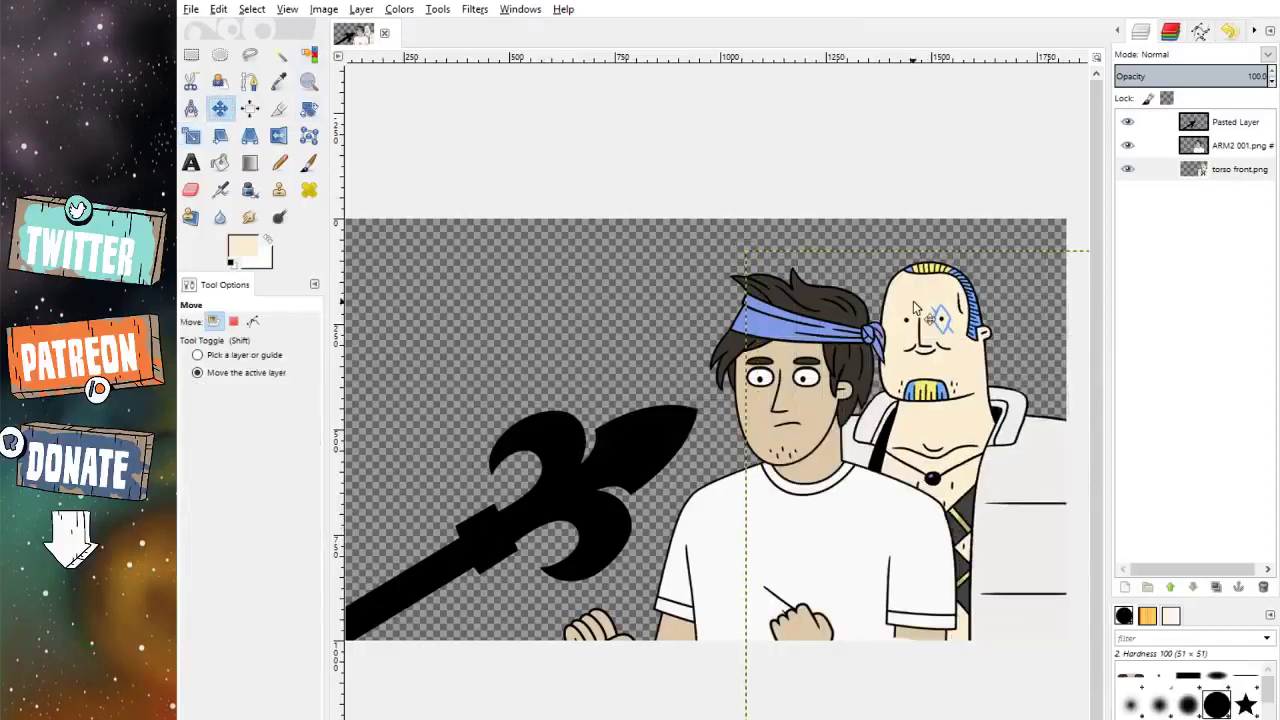
key(Up)
key(Up)
key(Up)
key(Up)
key(Up)
key(Up)
key(Up)
key(Up)
key(Up)
key(Up)
key(Up)
key(Up)
key(Up)
key(Up)
key(Up)
key(Up)
key(Up)
key(Up)
key(Up)
key(Up)
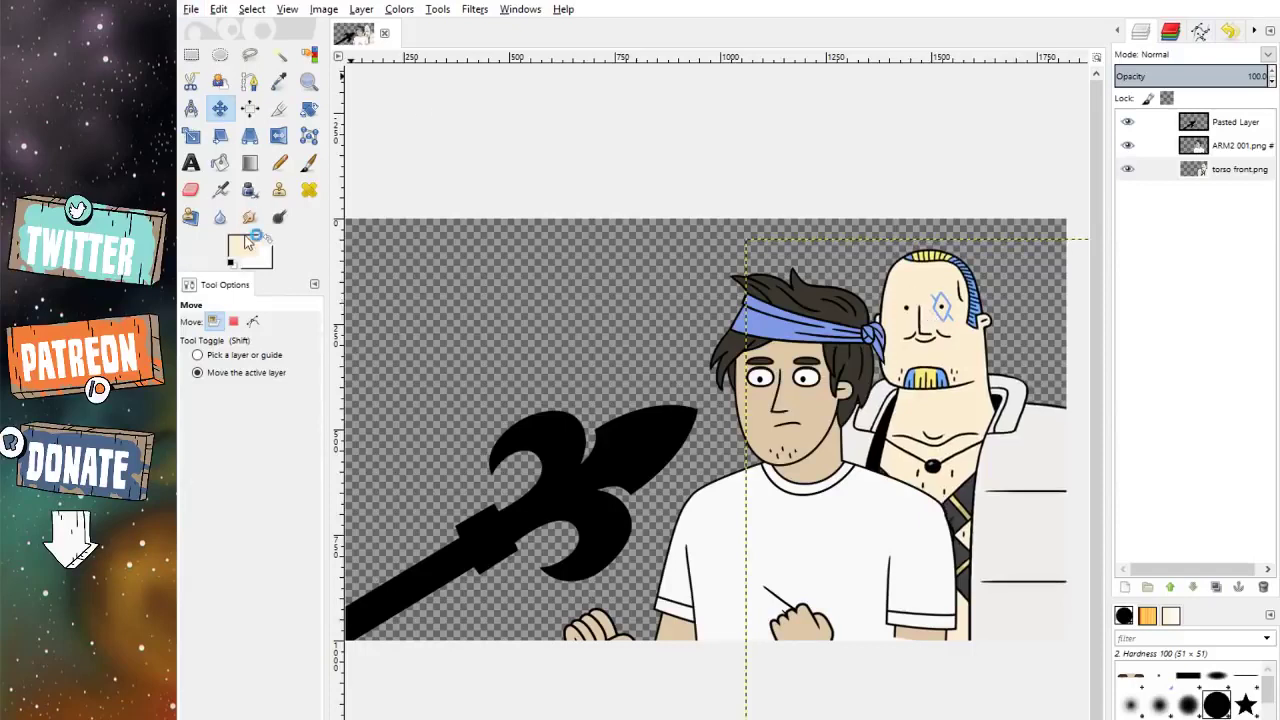
drag(966, 362, 966, 359)
key(Down)
key(Down)
key(Down)
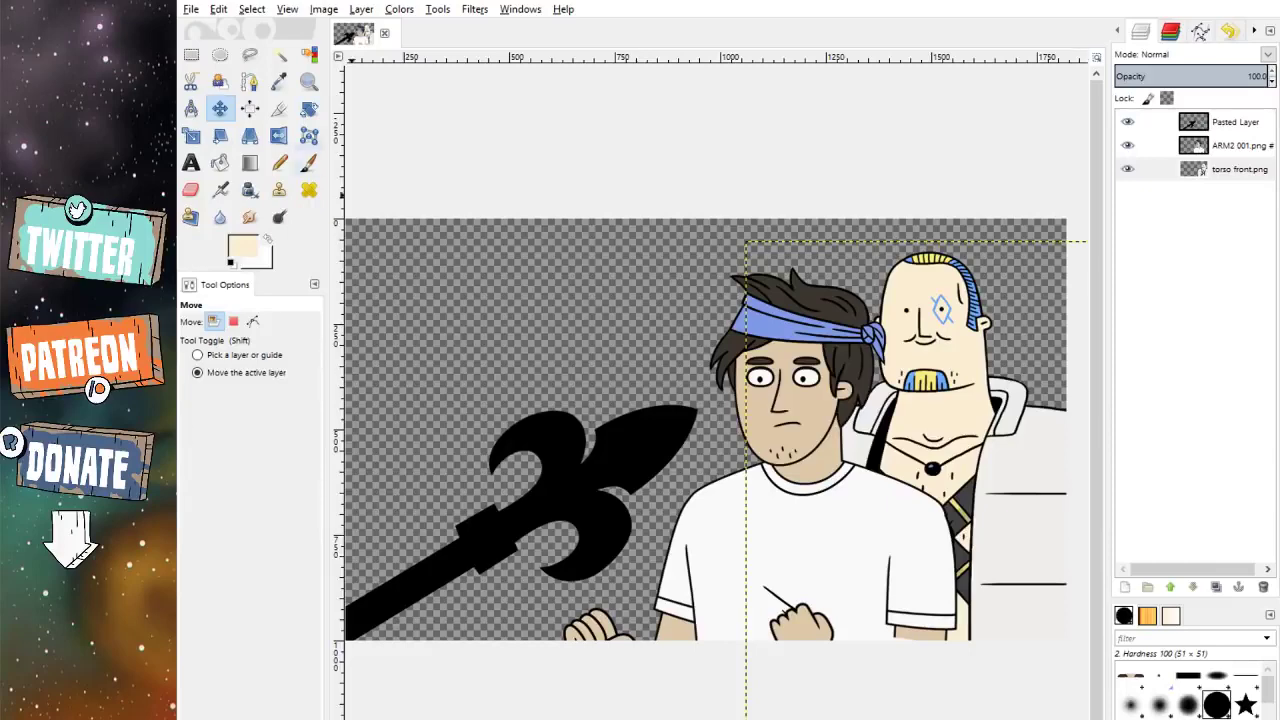
Step: Rotate the vertical spear.png layer until its shaft runs diagonally from upper-left to lower-right across the canvas
key(shift+r)
click(386, 157)
drag(316, 478, 316, 478)
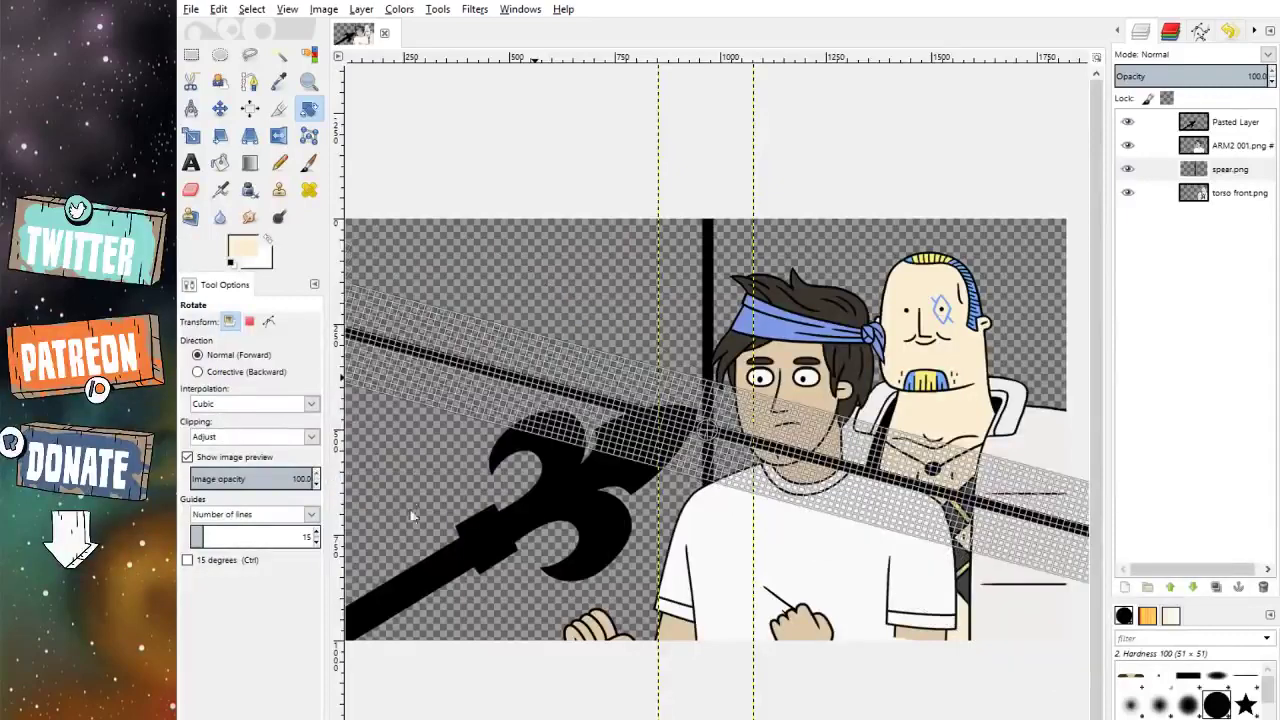
drag(409, 493, 410, 470)
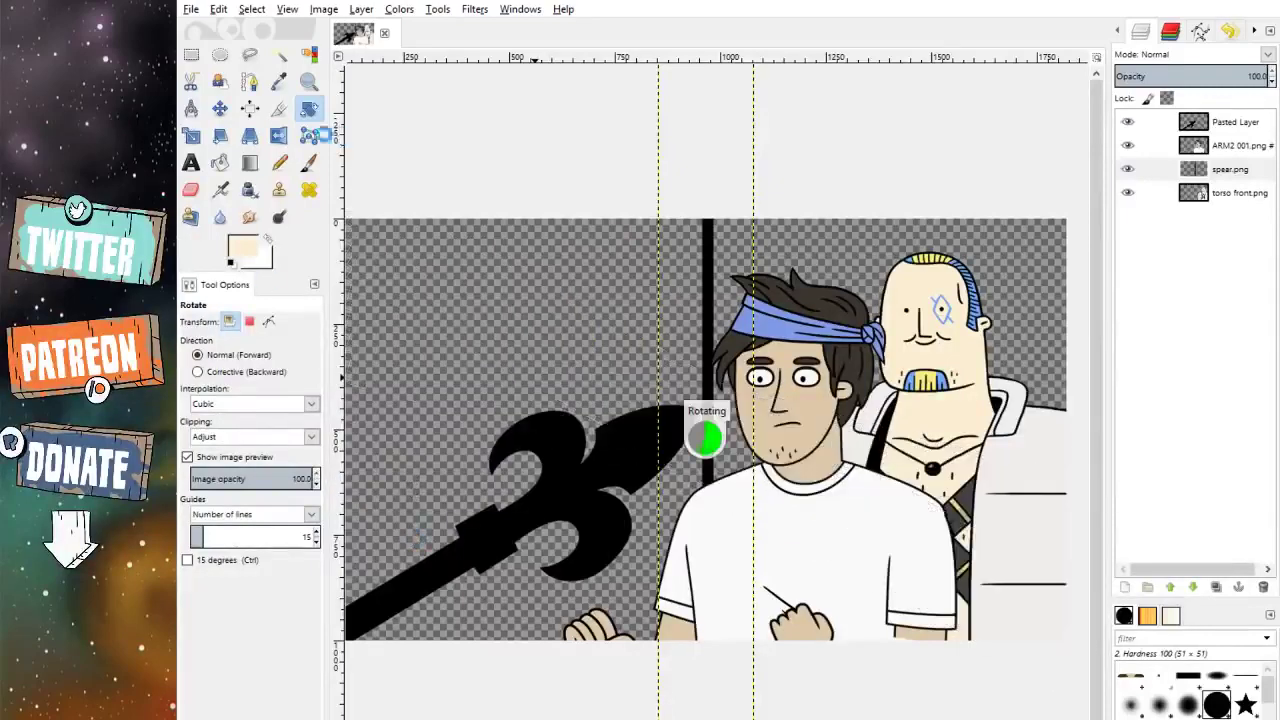
key(Return)
Step: Raise the spear.png layer above the ARM2 layer and move it so only the spearhead shows in the canvas's lower-right corner
click(219, 108)
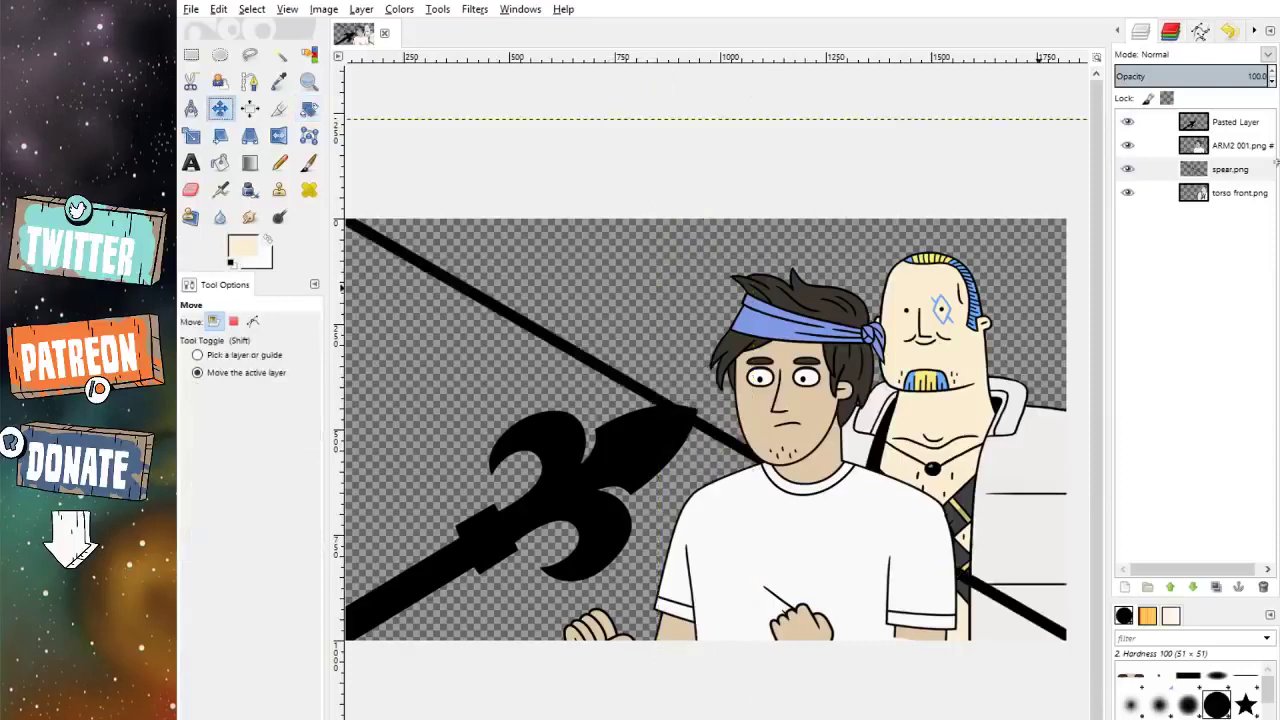
click(1245, 169)
drag(1255, 150, 1250, 142)
drag(568, 315, 995, 598)
key(minus)
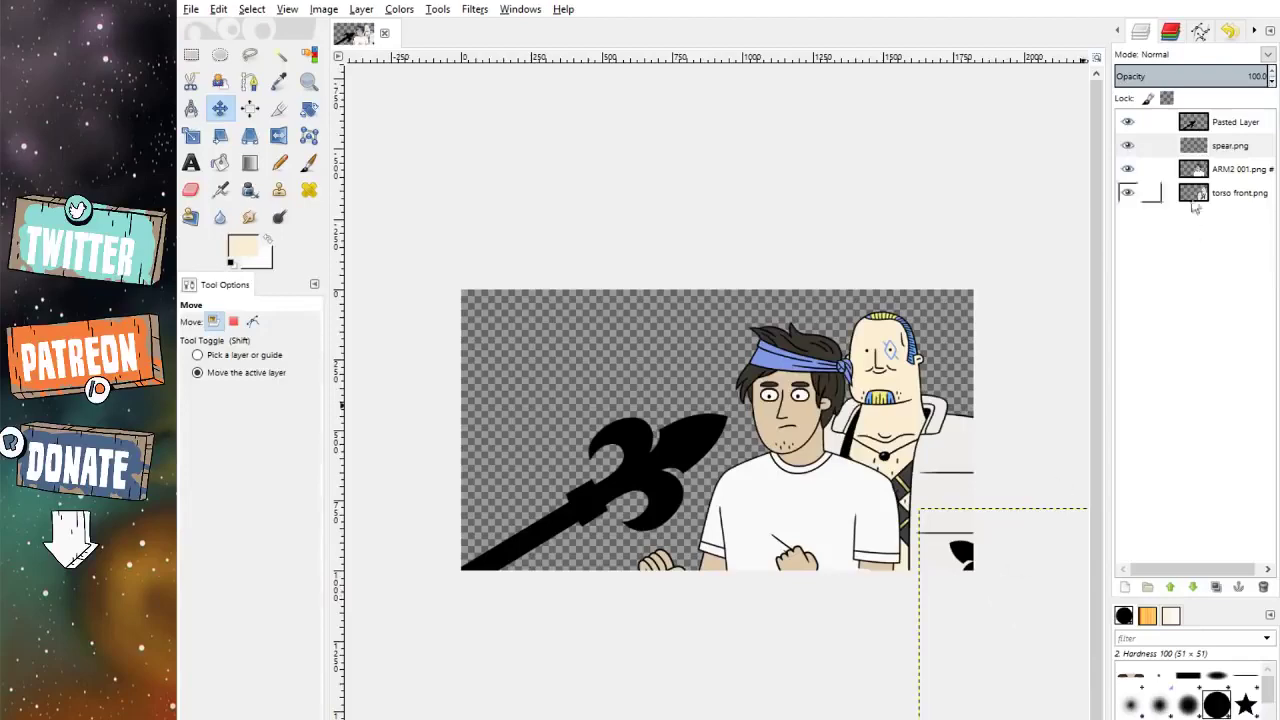
Step: Shift the large spear on the Pasted Layer slightly down and left, away from the dark-haired man
click(1236, 122)
key(plus)
key(plus)
key(minus)
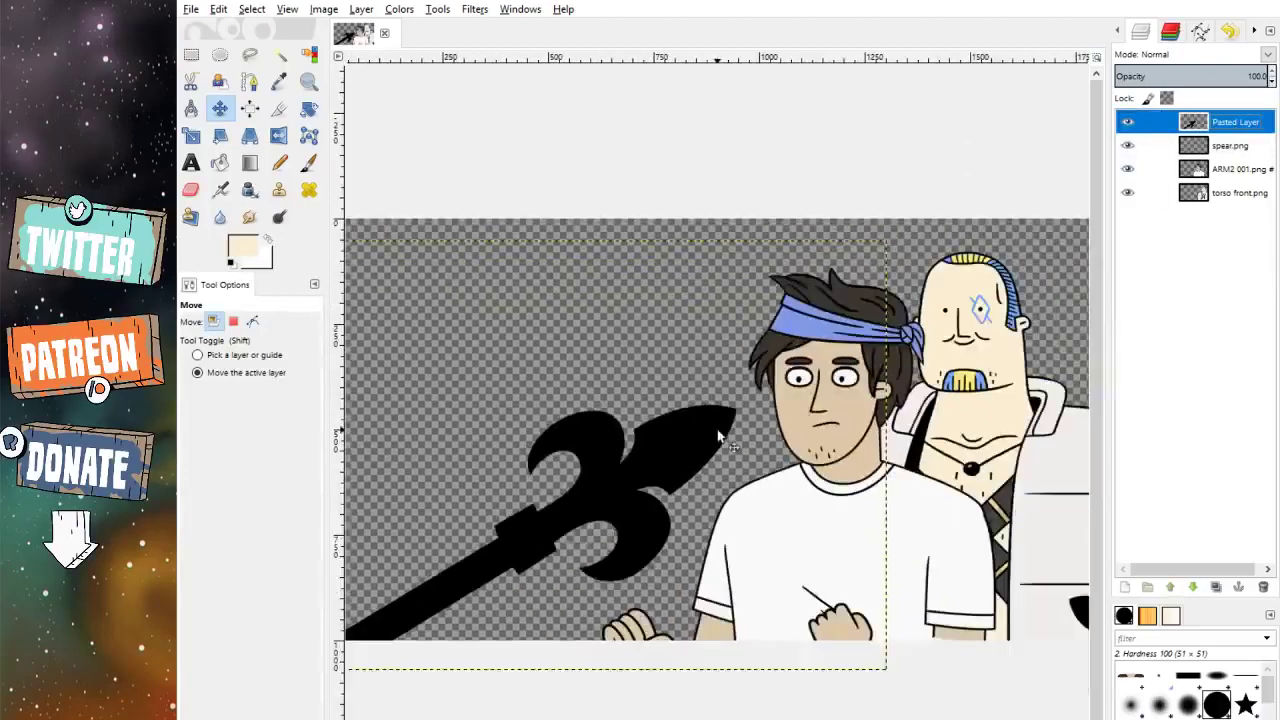
drag(716, 438, 697, 449)
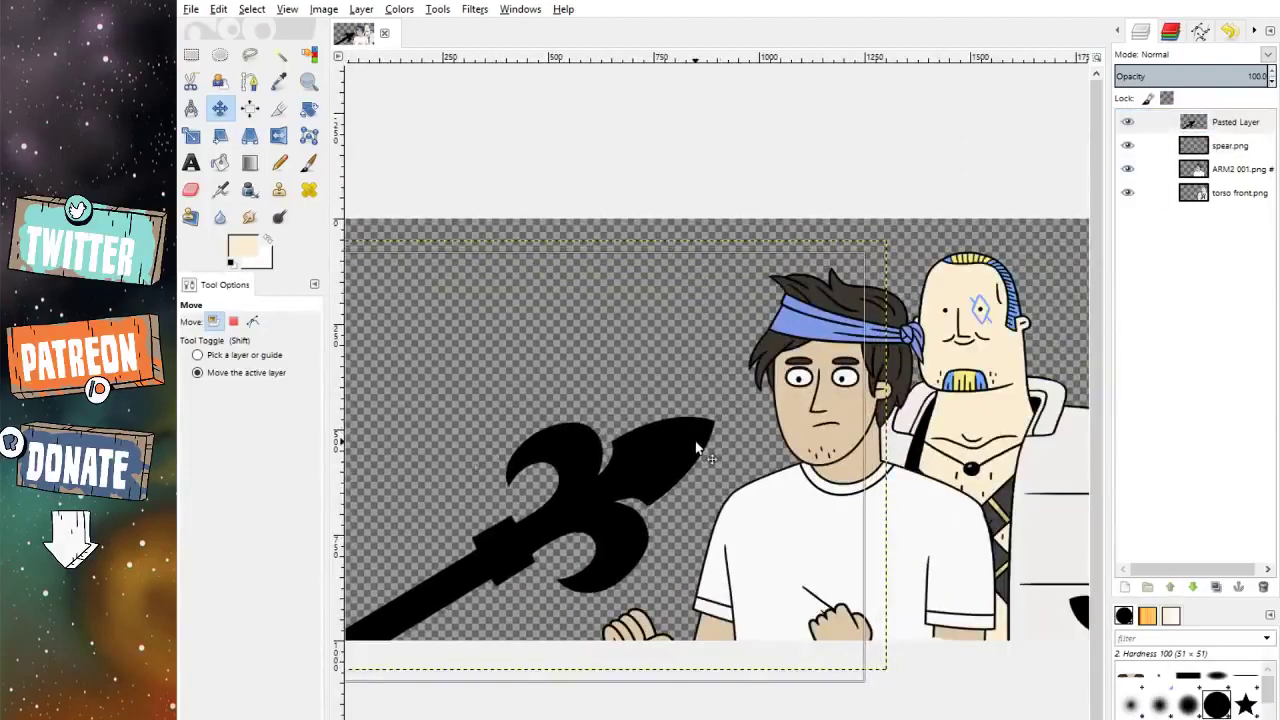
Step: Adjust the spear.png layer so more of the small spearhead enters the canvas near the lower-right corner
key(minus)
key(minus)
key(plus)
click(1240, 146)
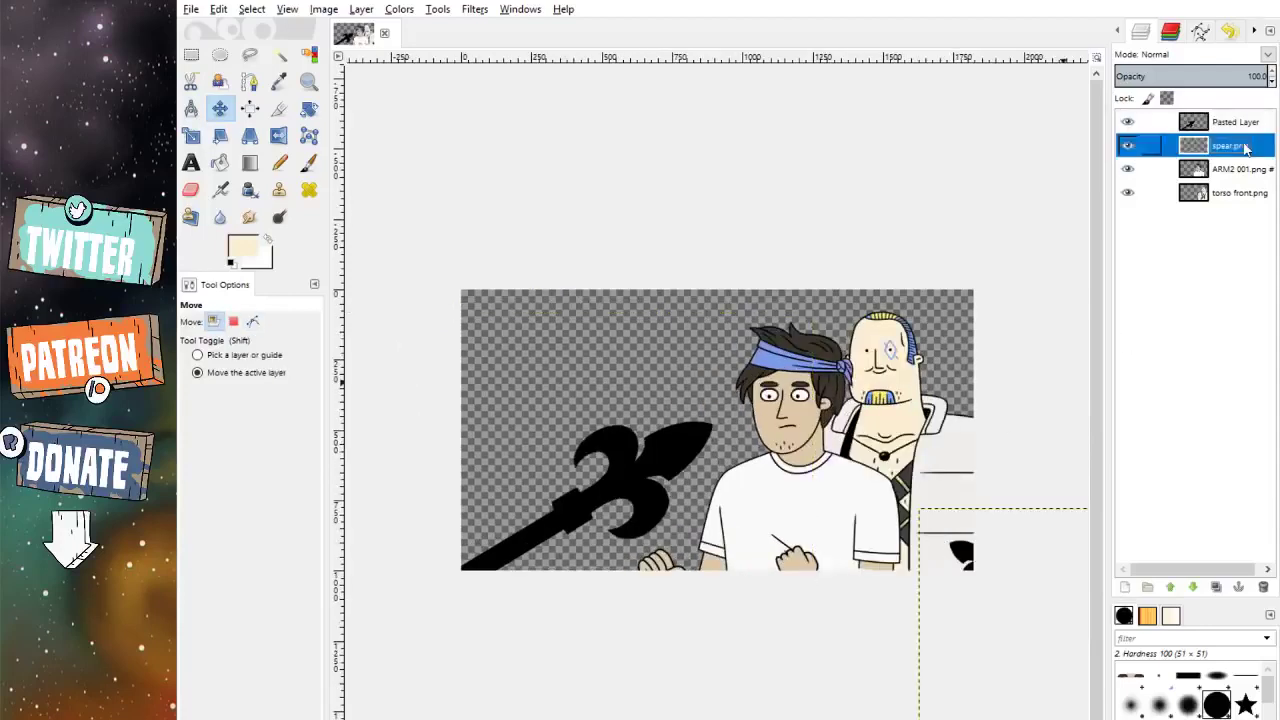
drag(986, 557, 995, 566)
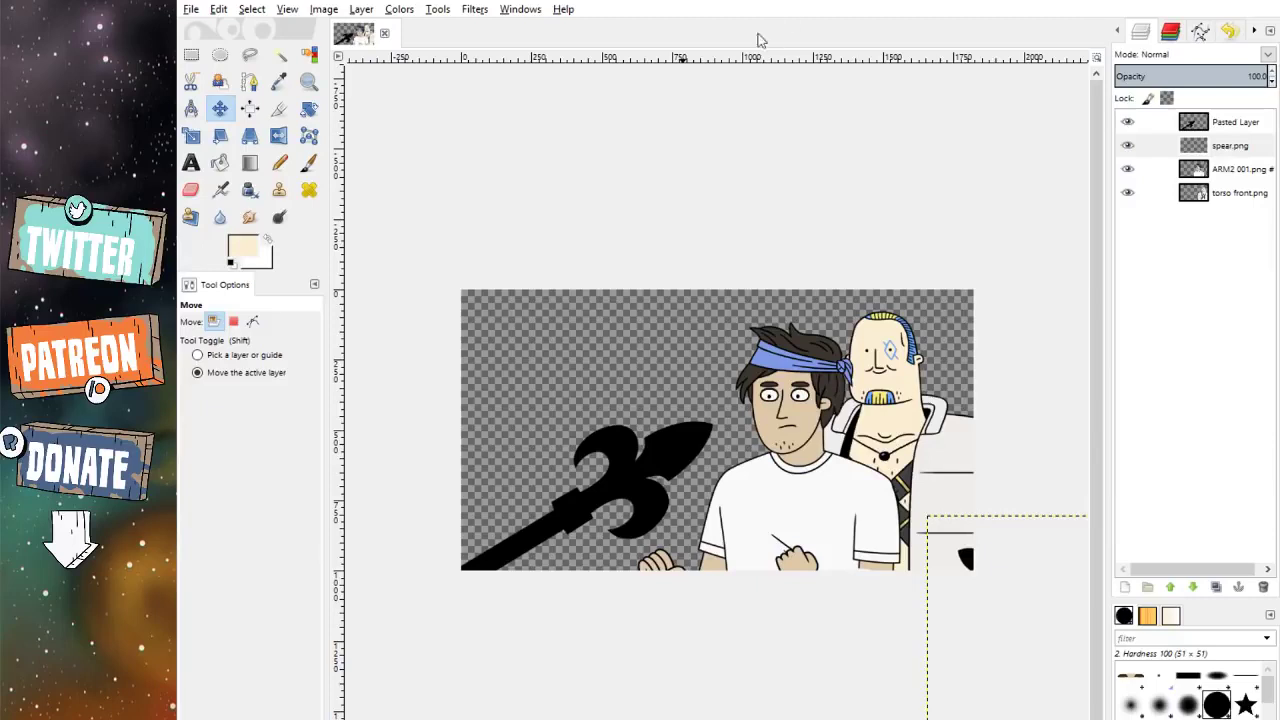
drag(985, 563, 980, 551)
Step: Move the Pasted Layer down and left in two increments, sinking the large spear toward the canvas's lower-left corner
click(1228, 128)
drag(746, 431, 719, 441)
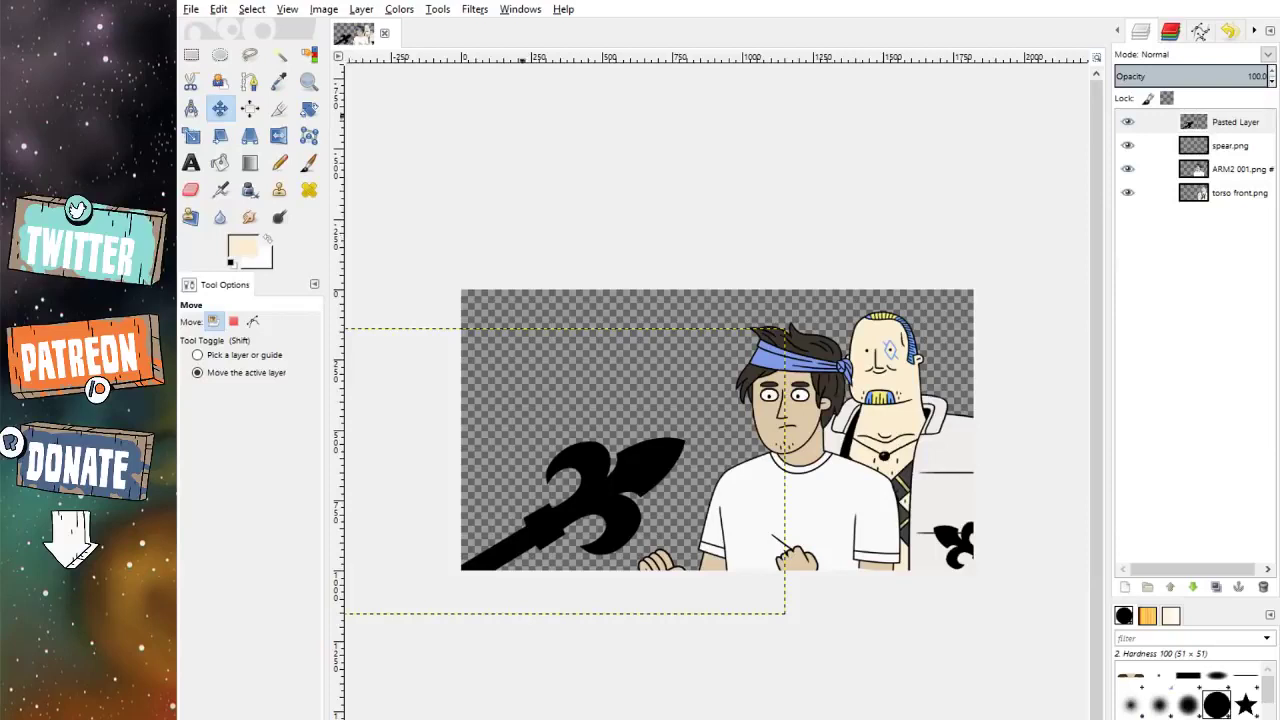
drag(745, 398, 714, 414)
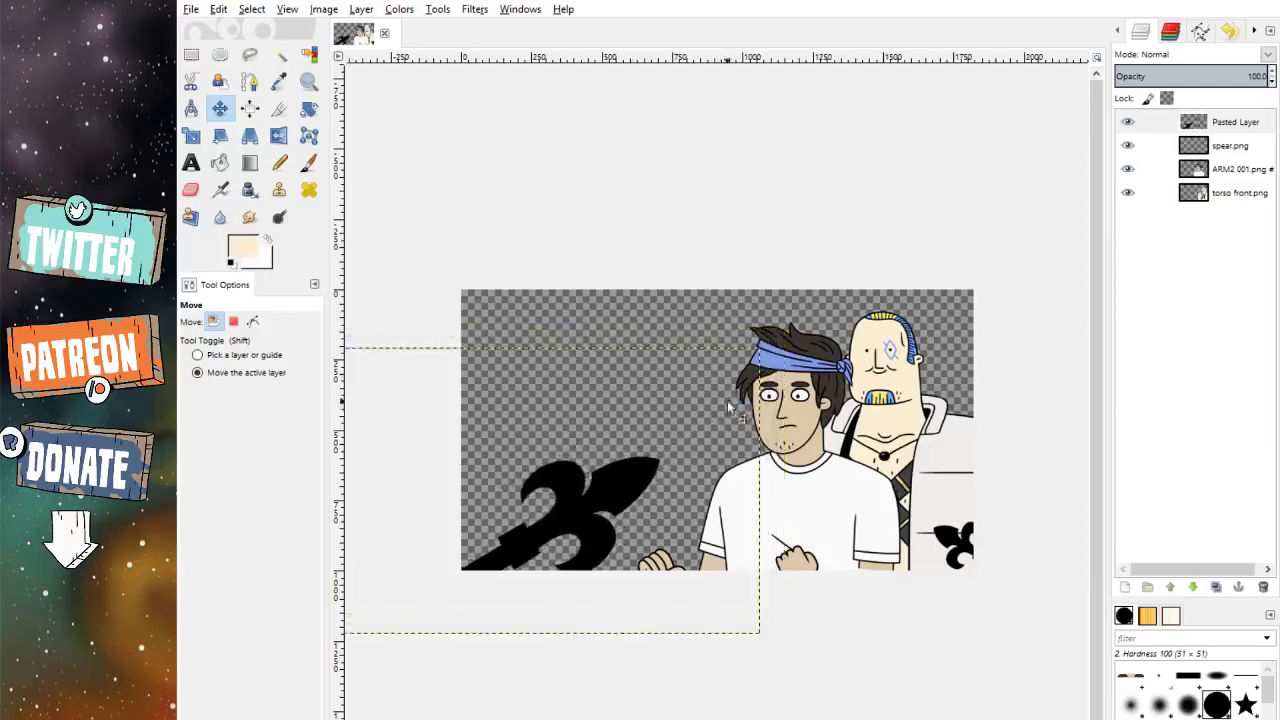
Step: Move the spear.png layer up and left in two increments until the small spearhead reaches the white shirt's sleeve
click(1230, 146)
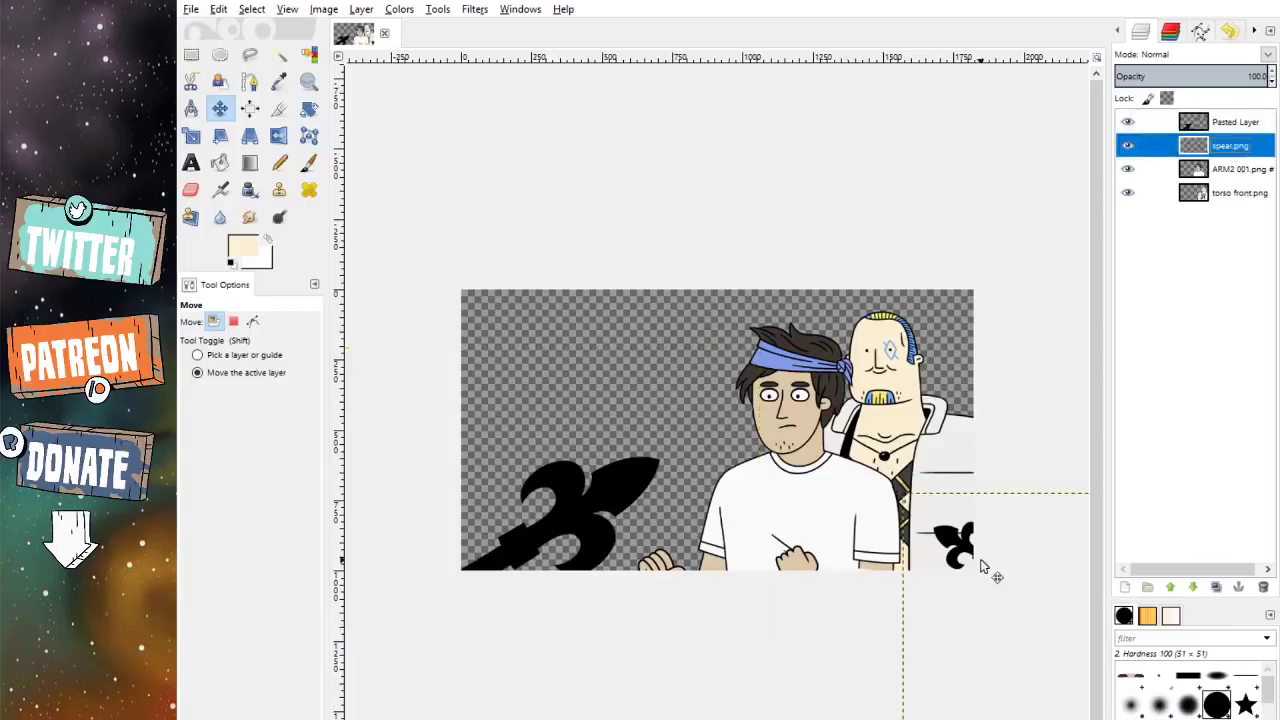
drag(981, 562, 957, 553)
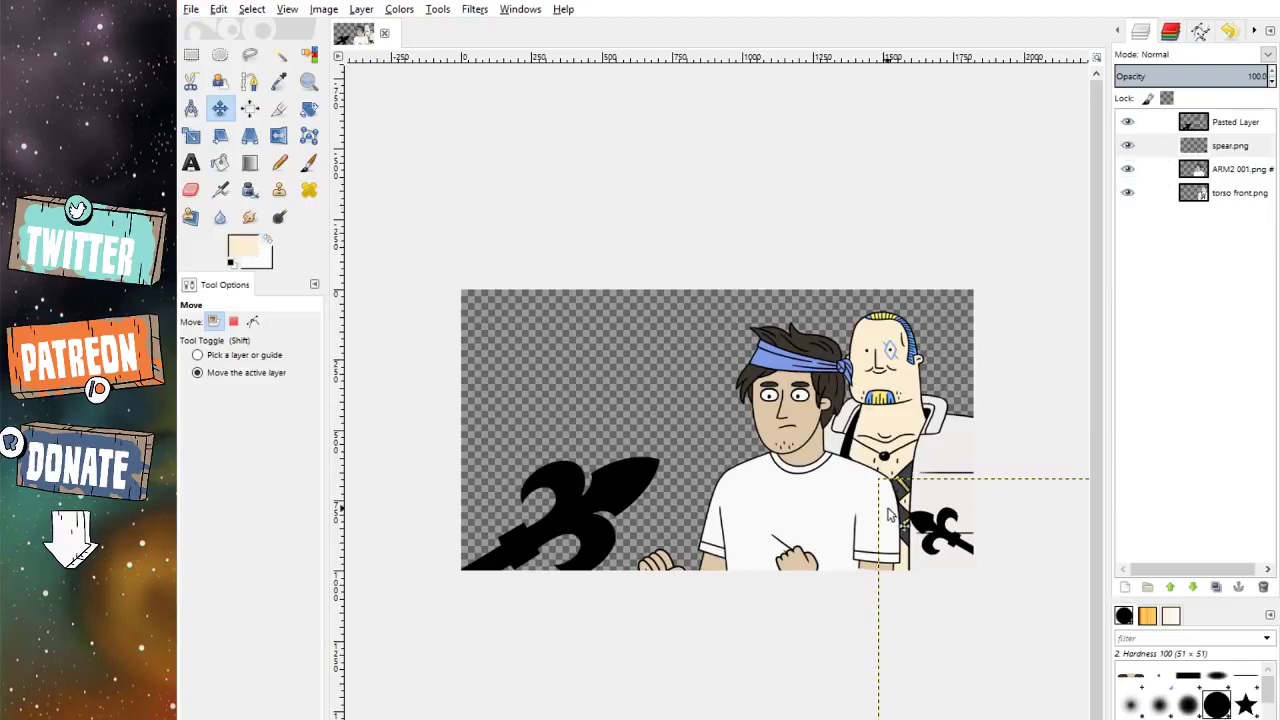
drag(944, 548, 920, 522)
Step: Slide the Pasted Layer further down and left until the canvas's lower-left corner cuts off the large spear's prongs
click(1160, 122)
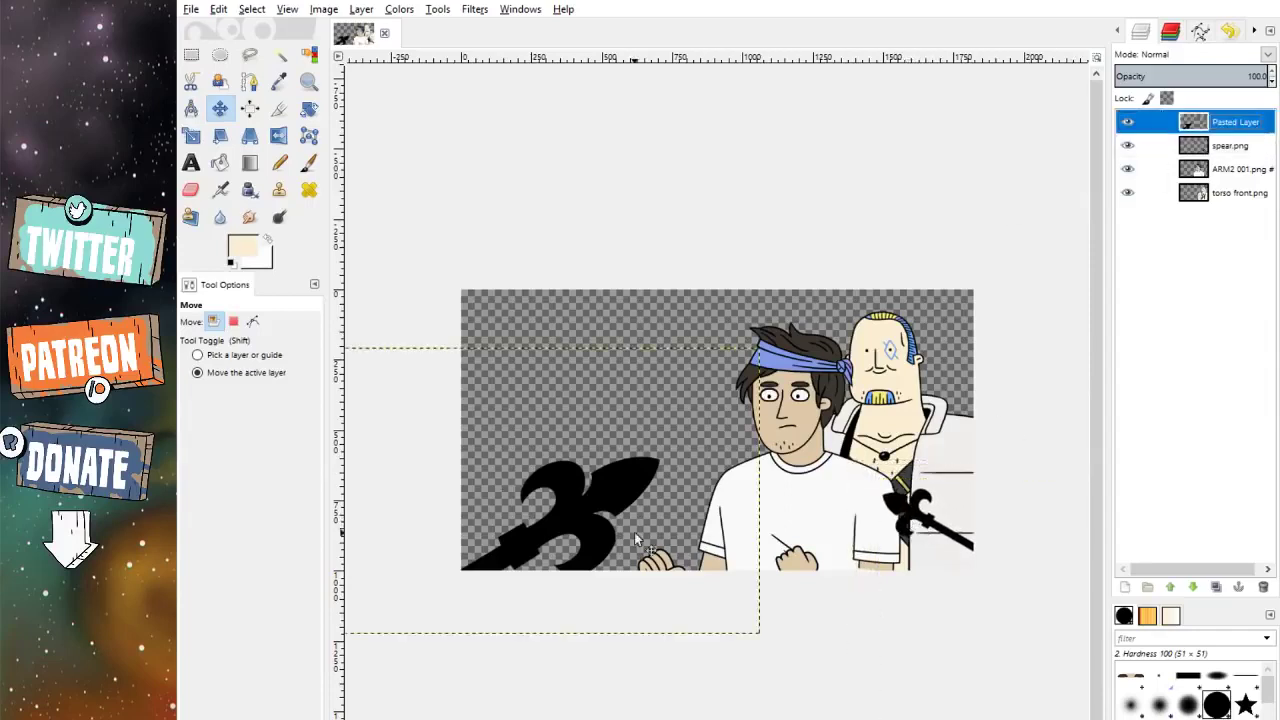
drag(635, 538, 593, 560)
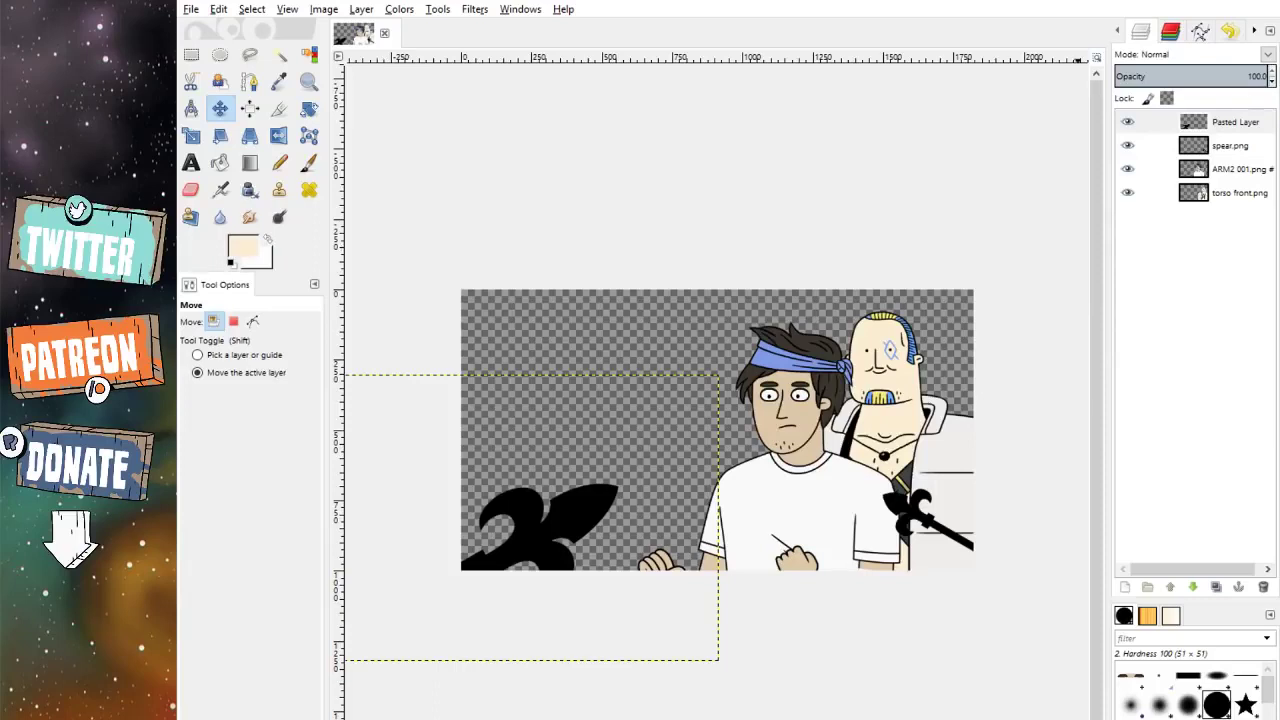
scroll(745, 395, down, 2)
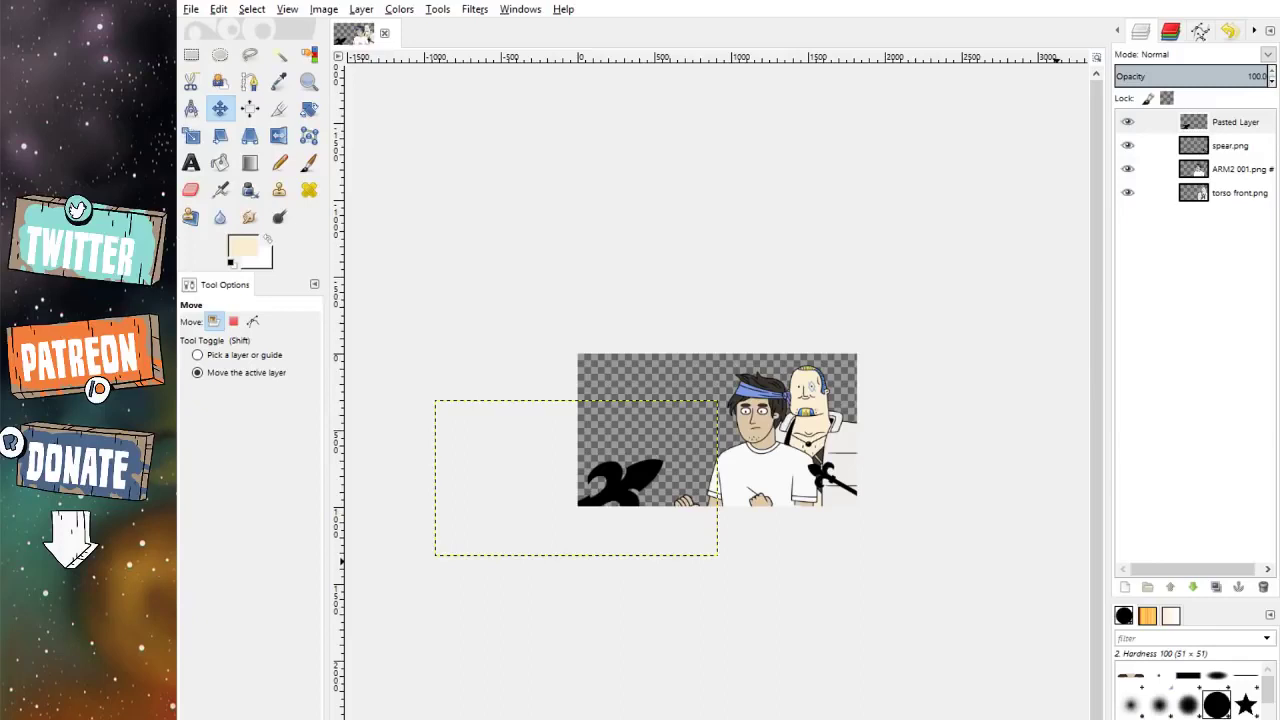
scroll(608, 523, up, 3)
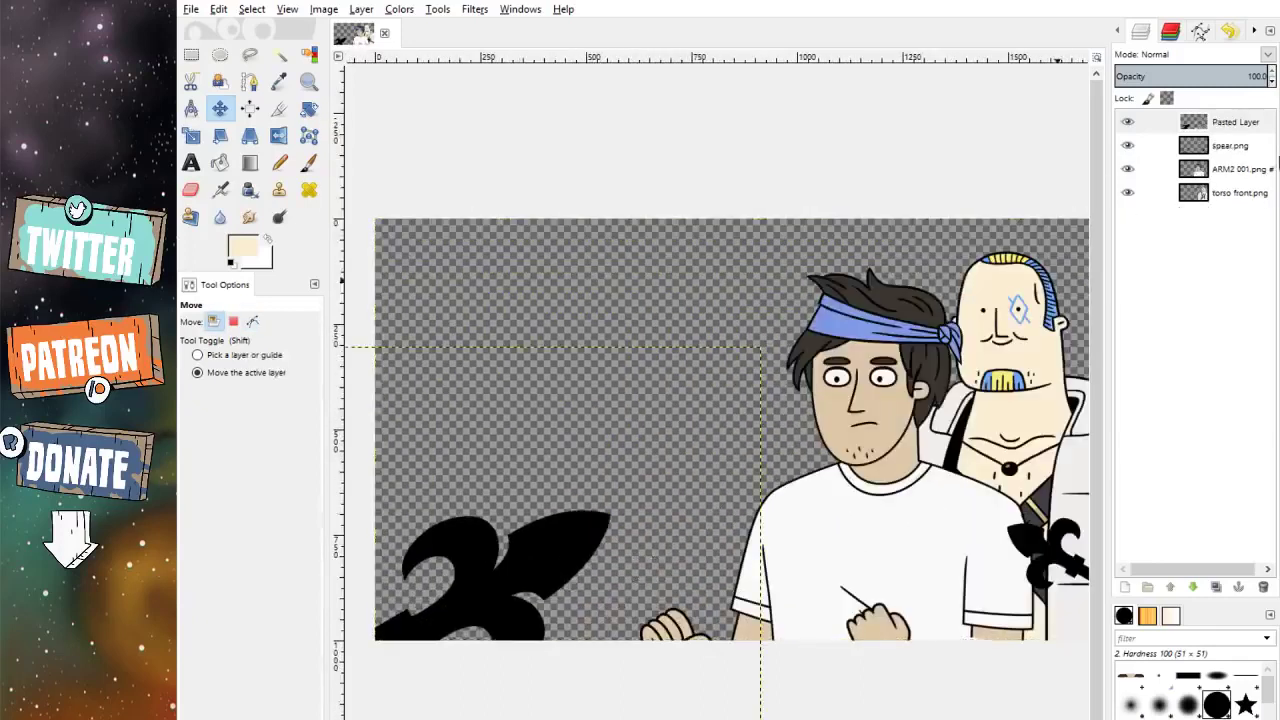
drag(633, 494, 593, 521)
Step: Advance the spear.png layer up and left so the small spearhead overlaps the dark-haired man's shoulder
click(1230, 148)
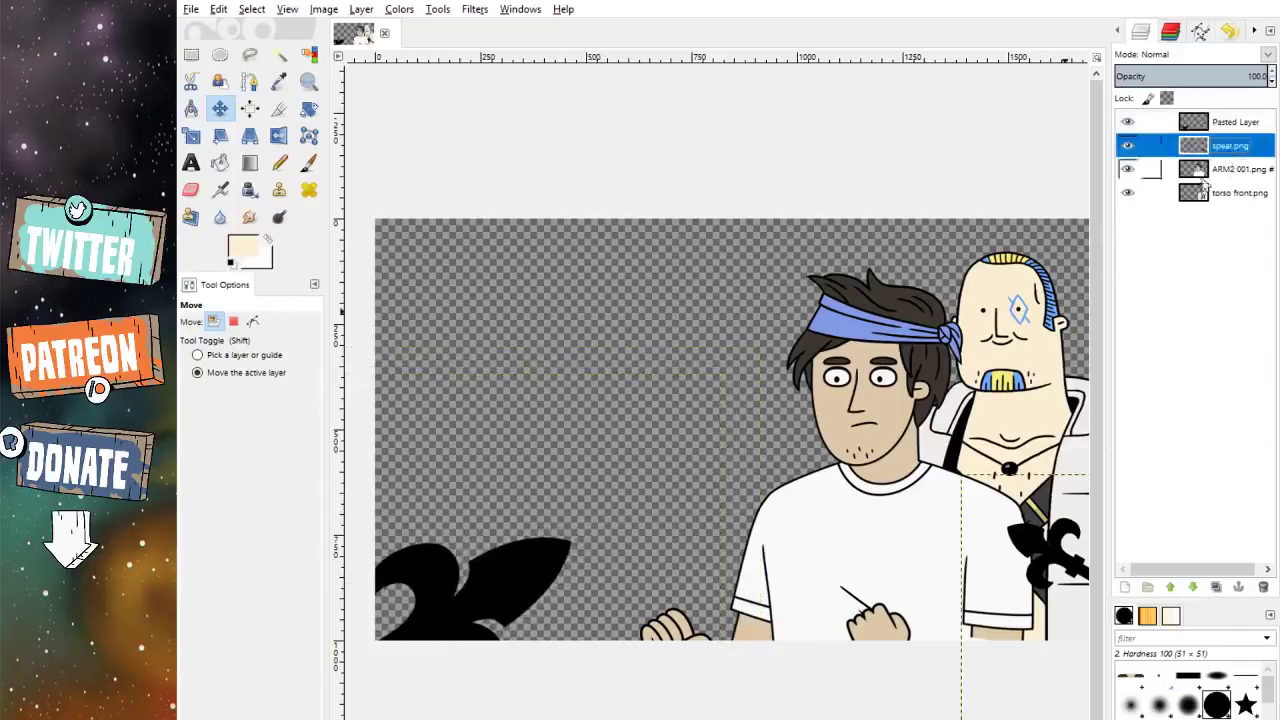
drag(1052, 568, 1022, 556)
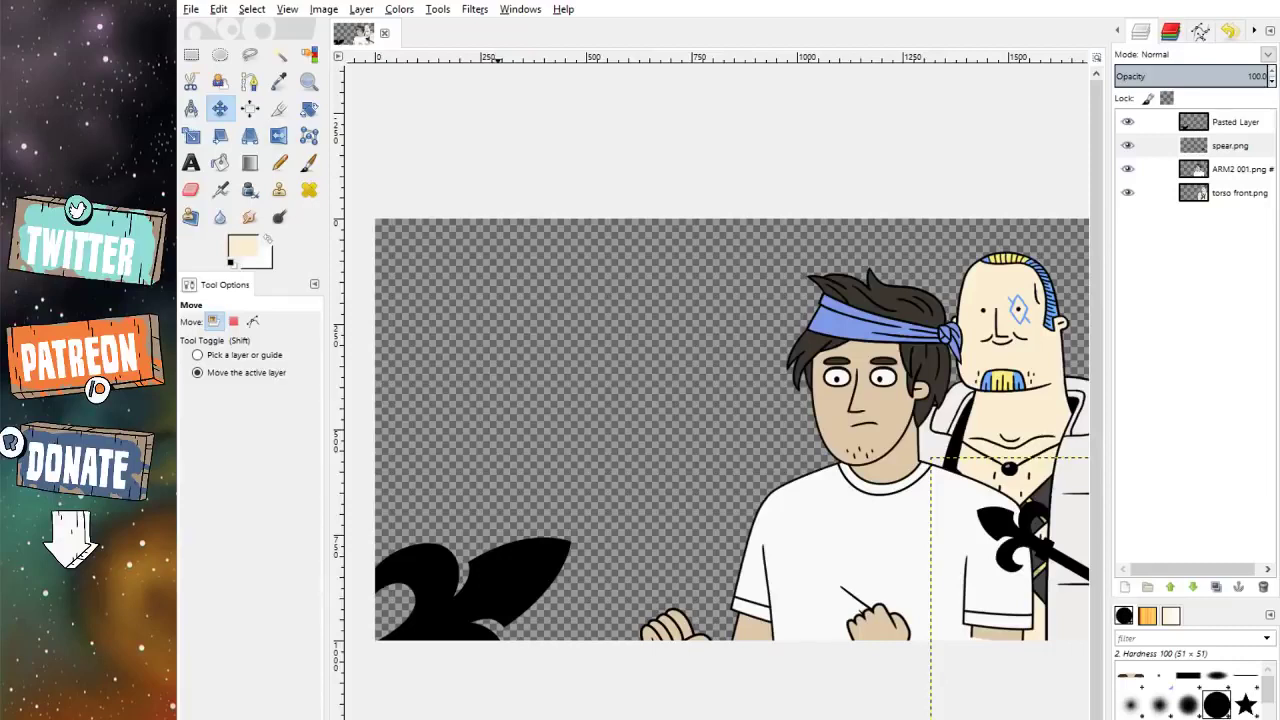
drag(1055, 521, 1024, 499)
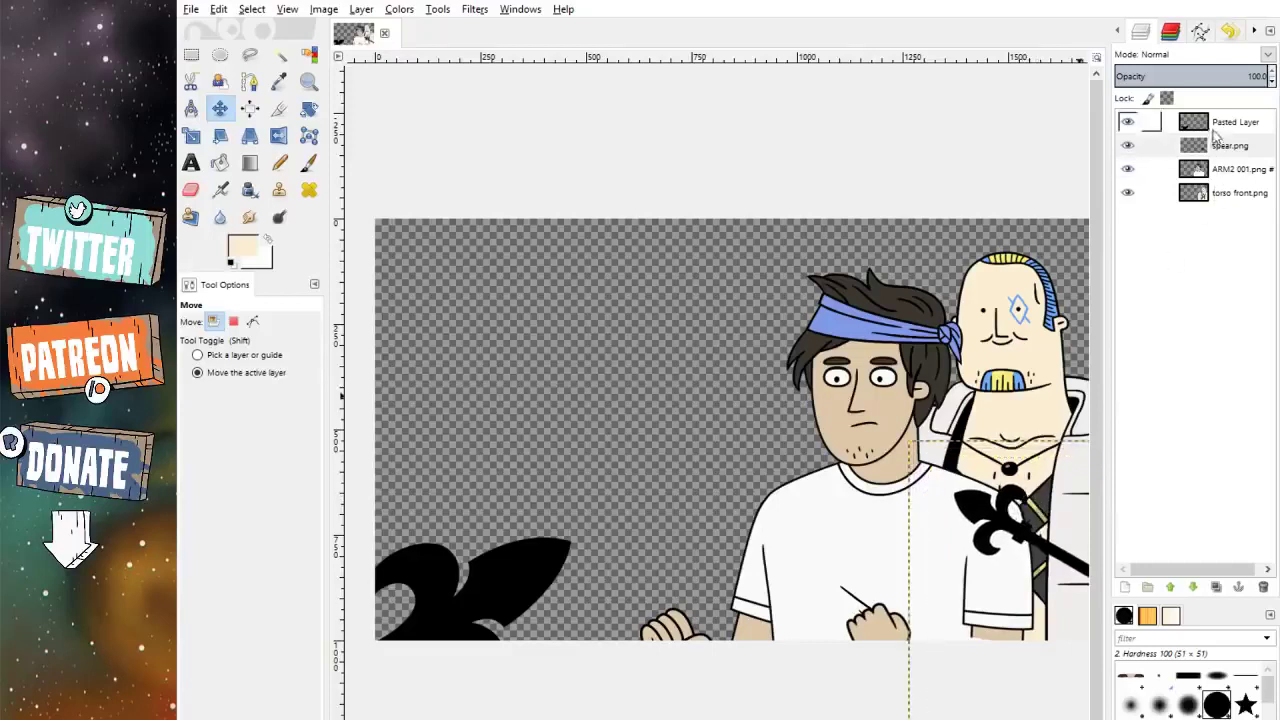
Step: Slide the Pasted Layer down and left until only the large spear's blade remains in the canvas's lower-left corner
click(1222, 123)
drag(685, 458, 640, 487)
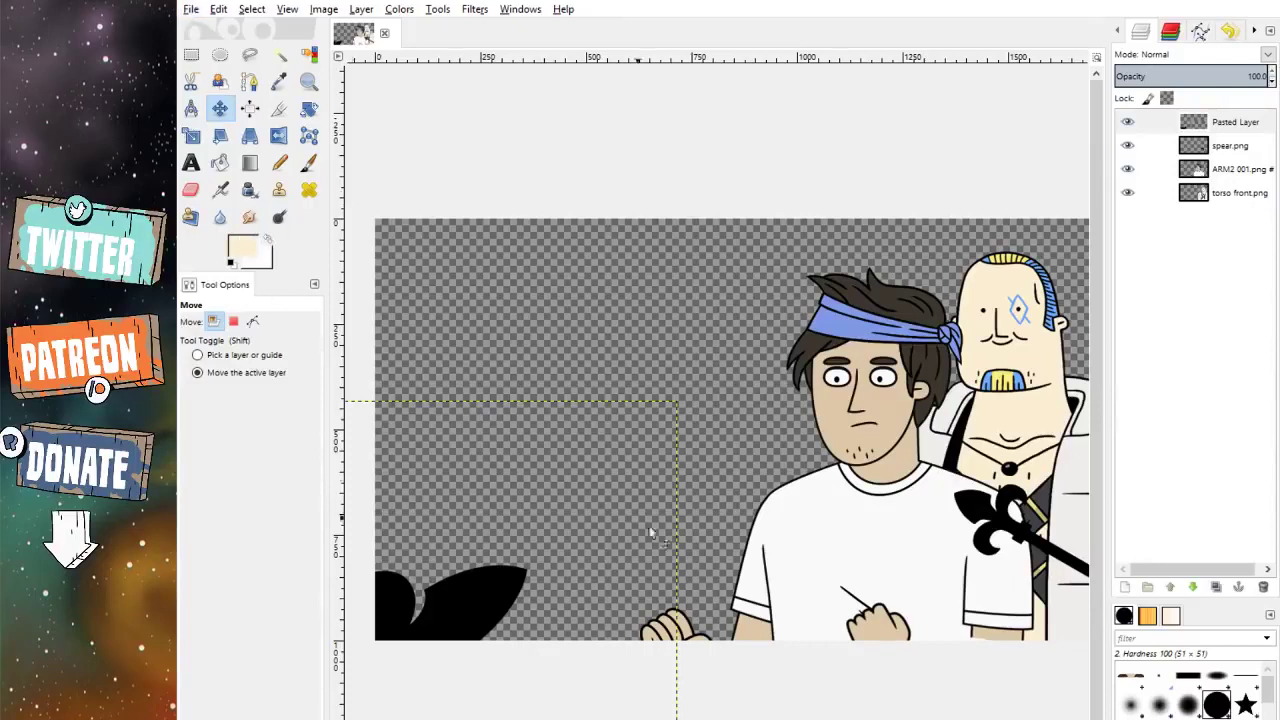
drag(661, 508, 623, 533)
Step: Move the spear.png layer further up and left across the shoulder, and reset the colors to default black and white
click(1145, 147)
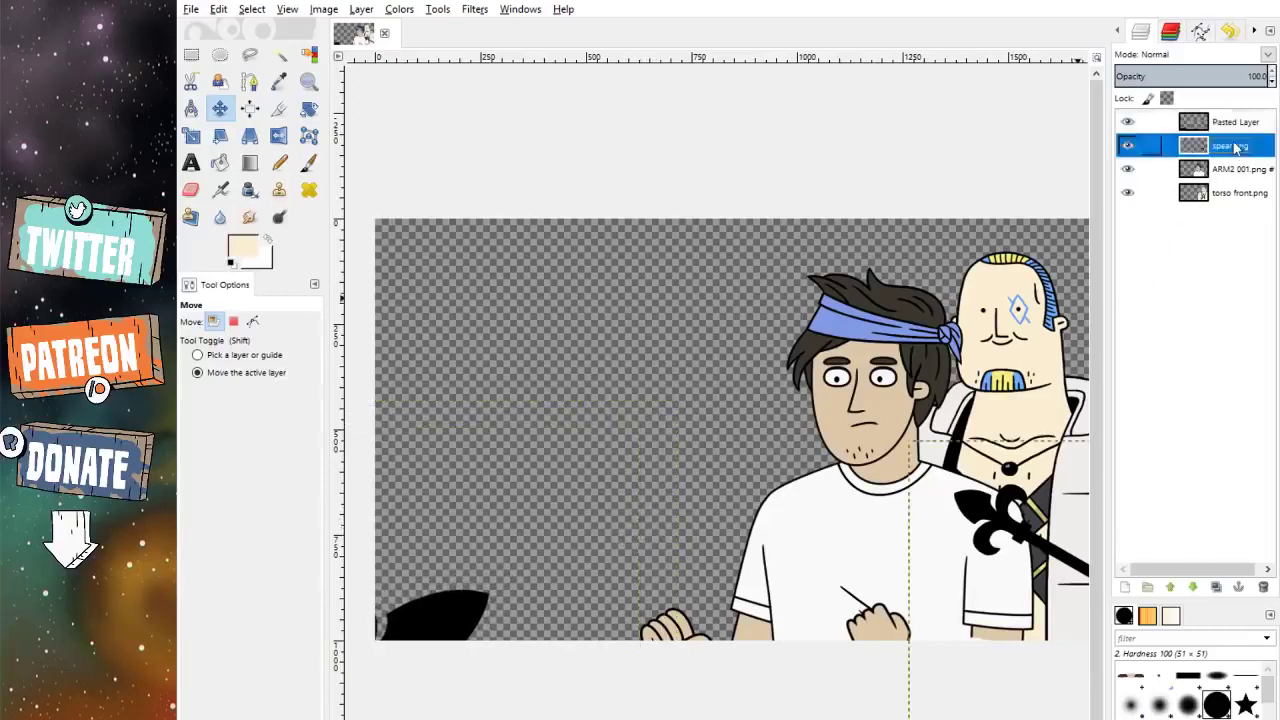
drag(993, 527, 967, 521)
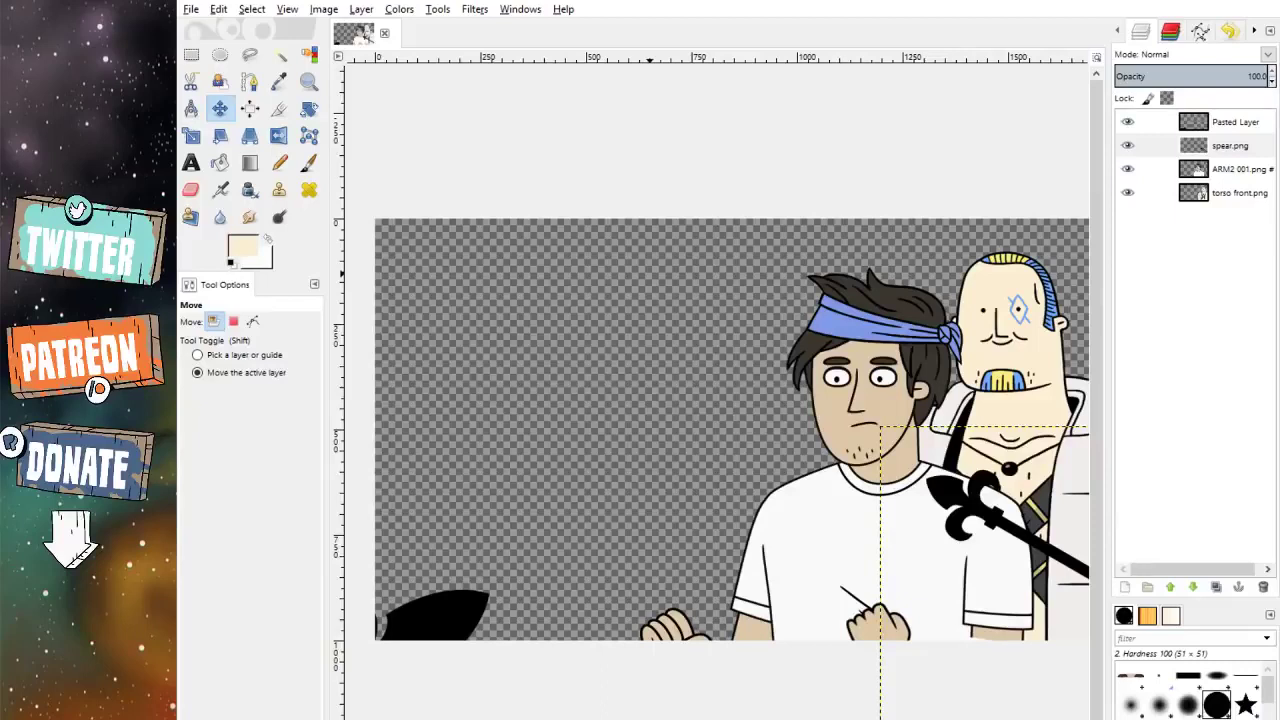
key(d)
key(p)
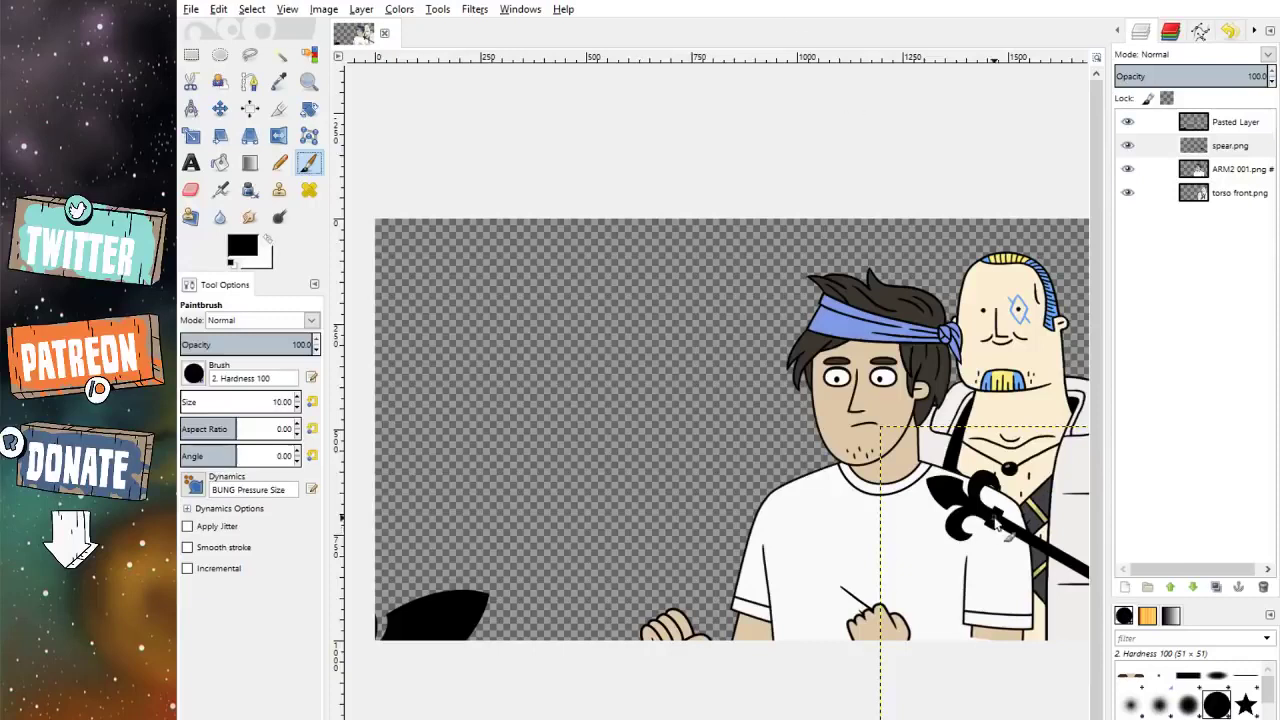
key(m)
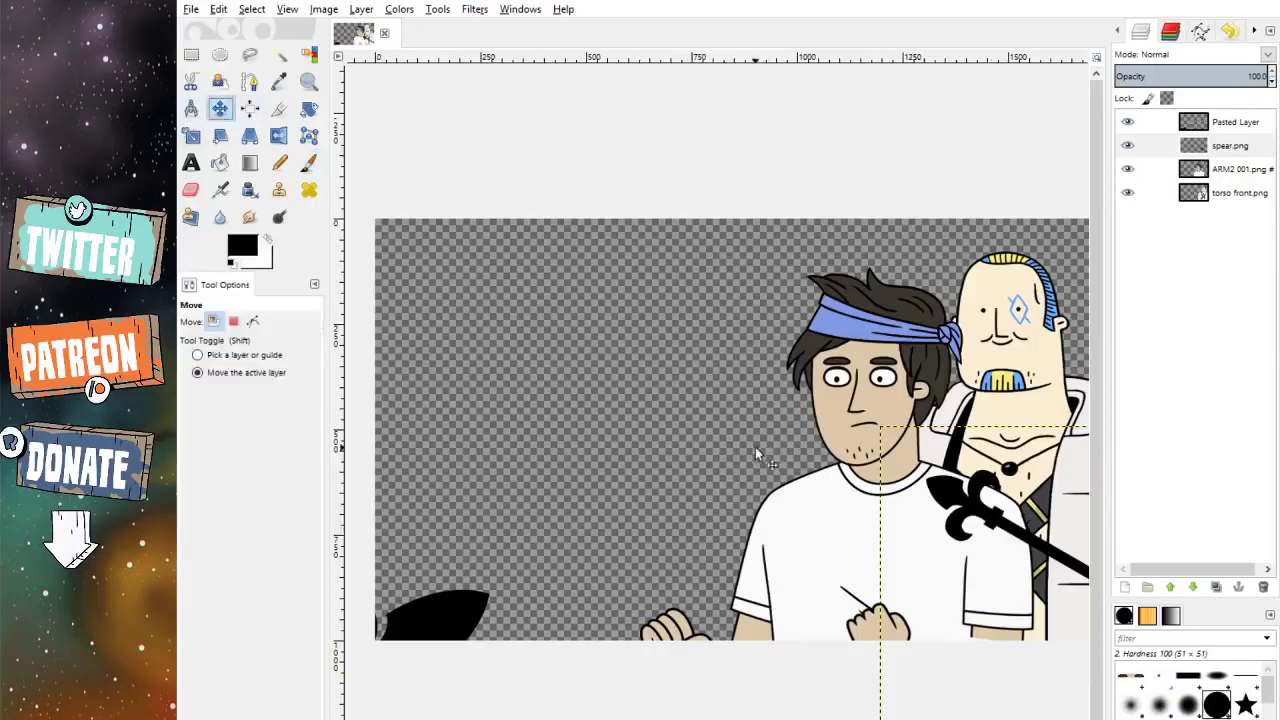
Step: Move the spear.png layer up and left until the small spear's tip reaches the white shirt's collar
key(minus)
key(minus)
key(minus)
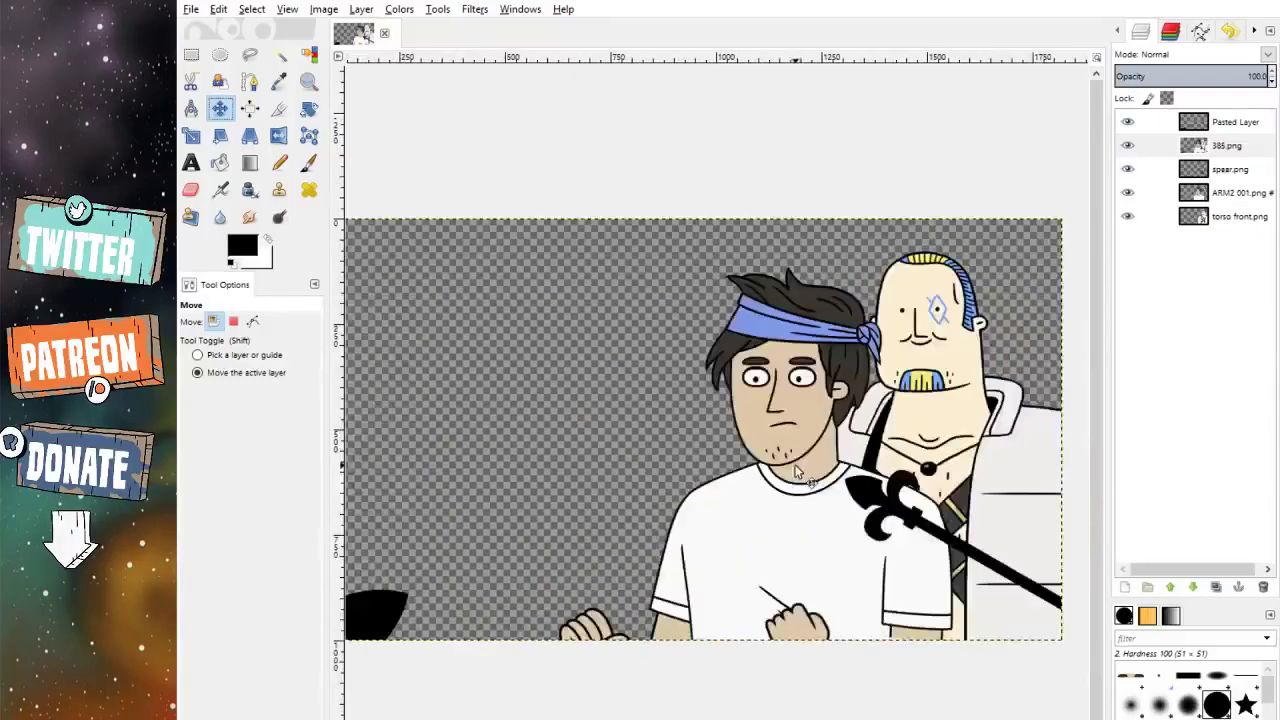
key(plus)
key(plus)
key(plus)
drag(921, 523, 896, 513)
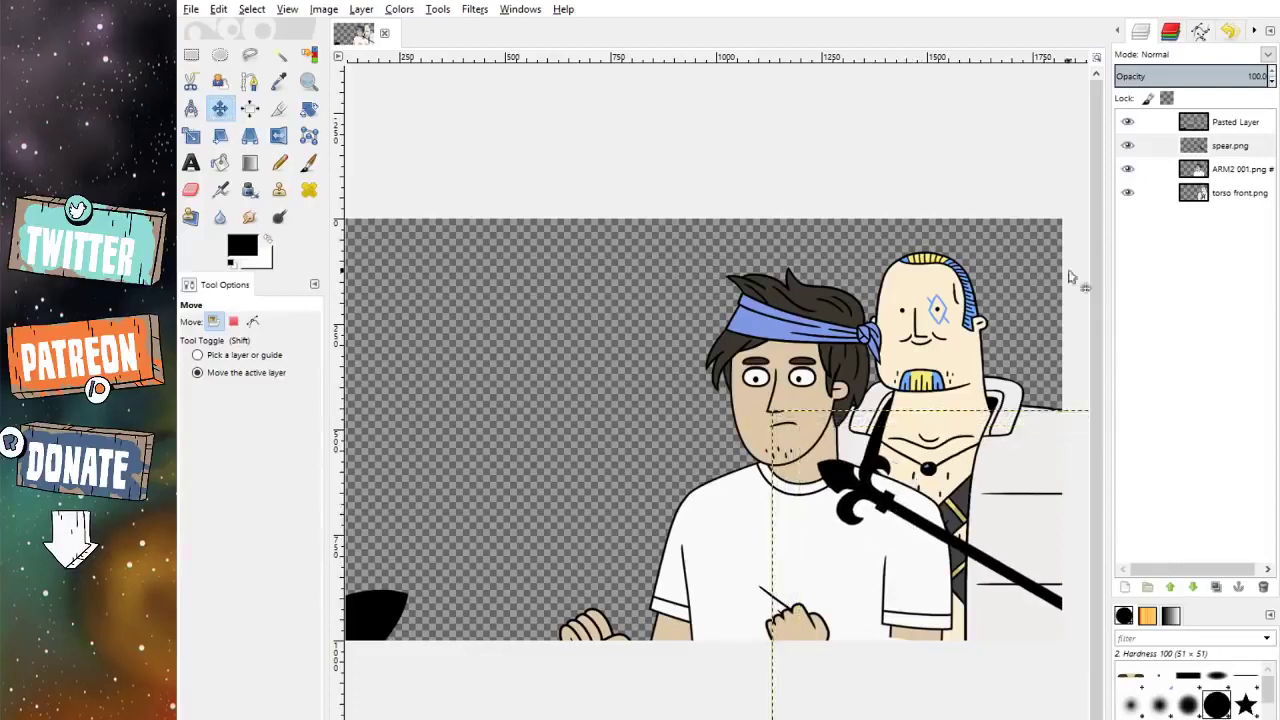
Step: Slide the Pasted Layer down and left until only a sliver of the large spear remains at the canvas's lower edge
click(1230, 122)
scroll(536, 567, left, 2)
drag(544, 537, 505, 561)
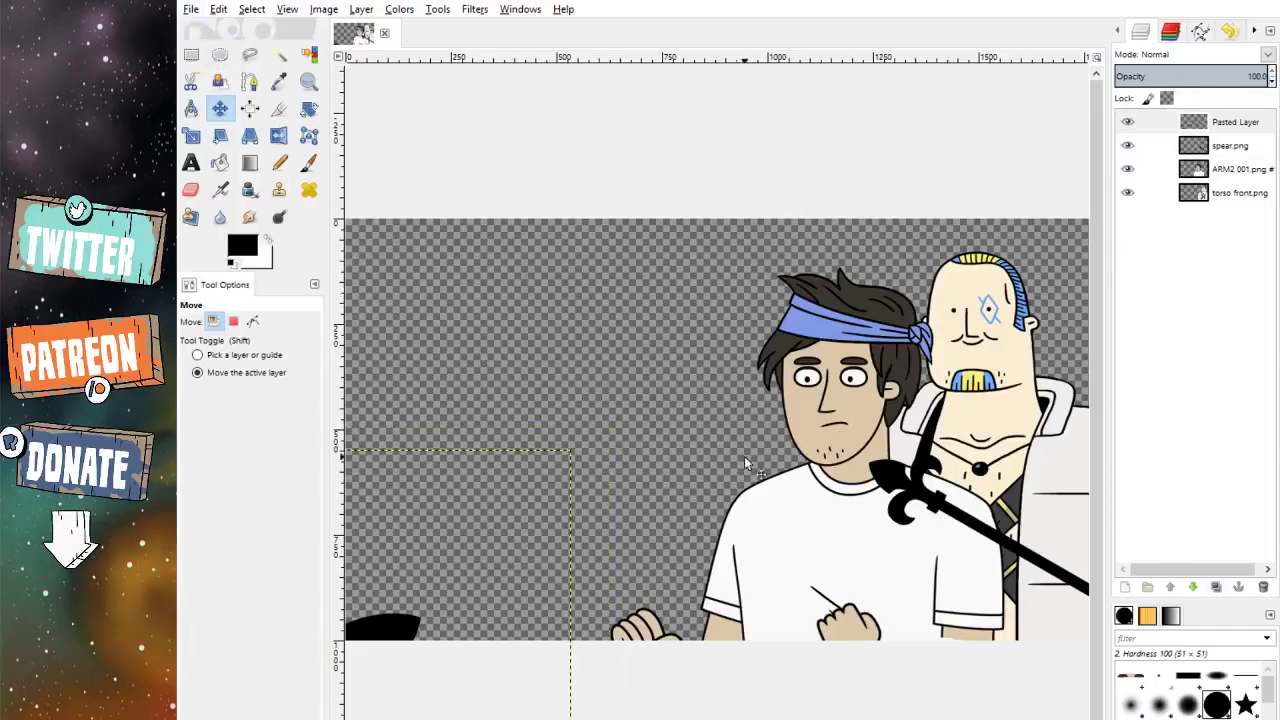
drag(454, 566, 419, 584)
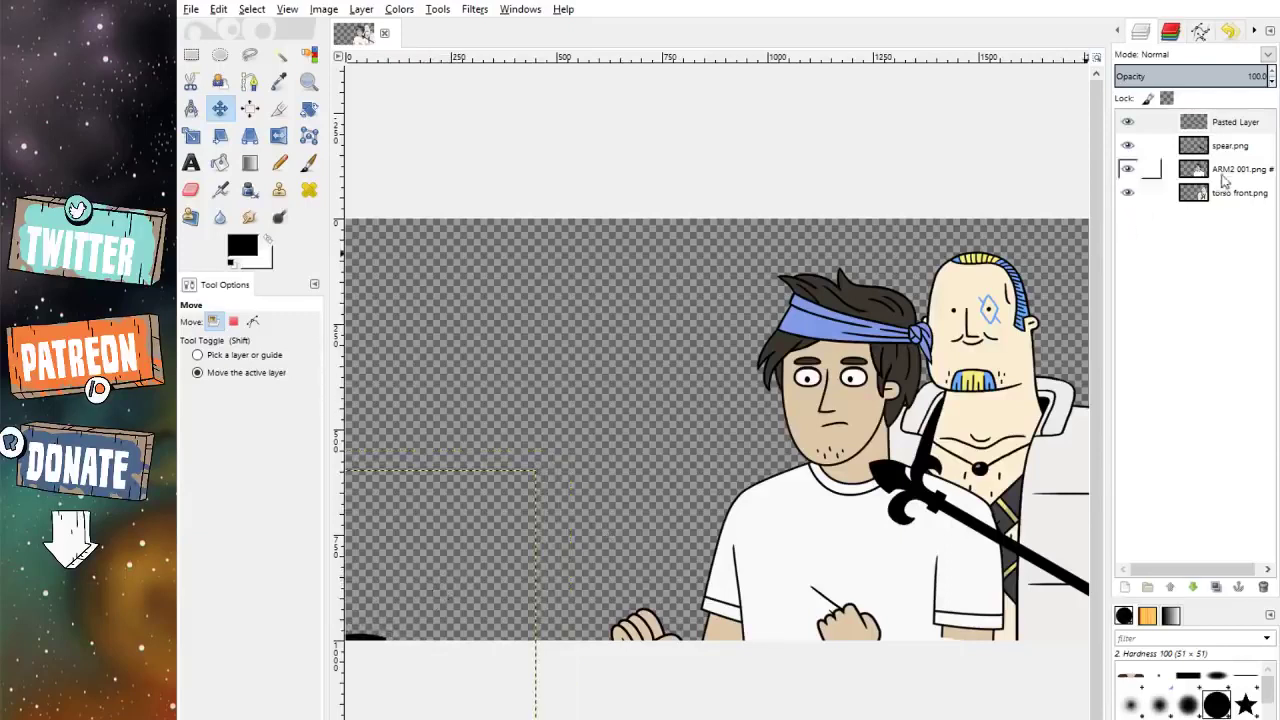
Step: Move the small spear's tip up to the dark-haired man's neck and erase the part overlapping his jaw
click(1230, 146)
drag(907, 505, 897, 494)
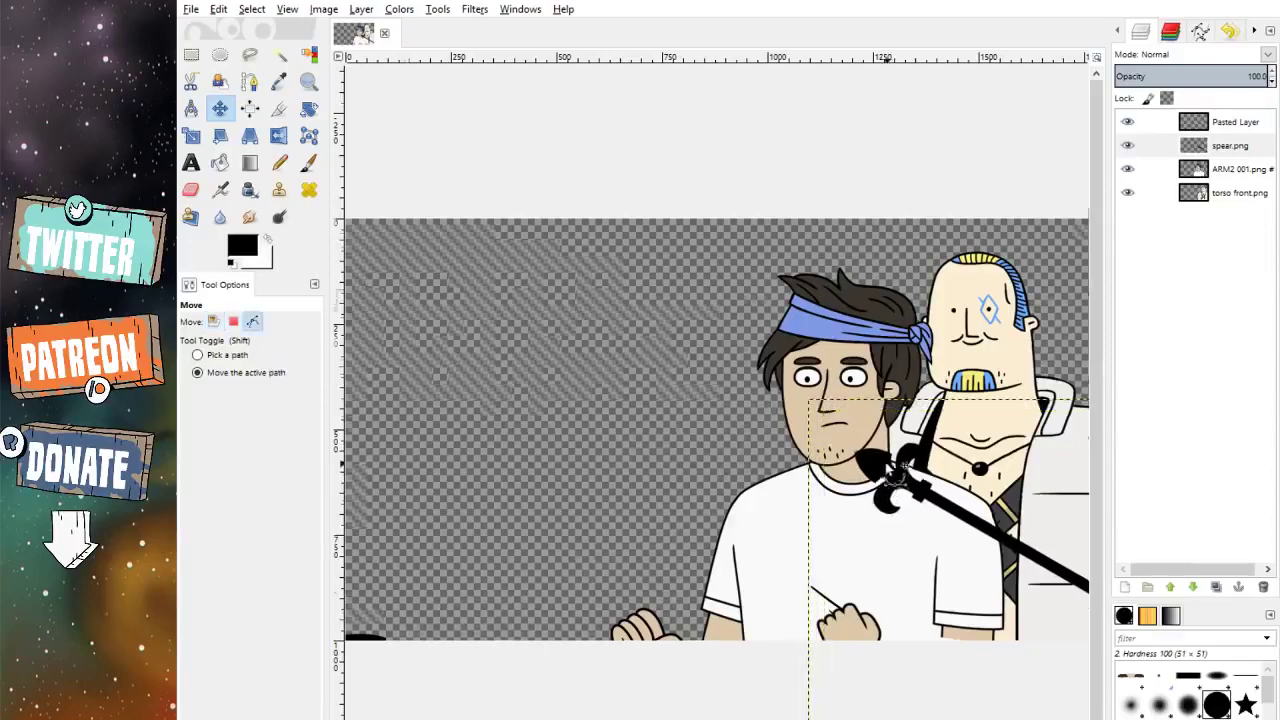
scroll(897, 494, up, 5)
key(shift+e)
scroll(700, 450, up, 1)
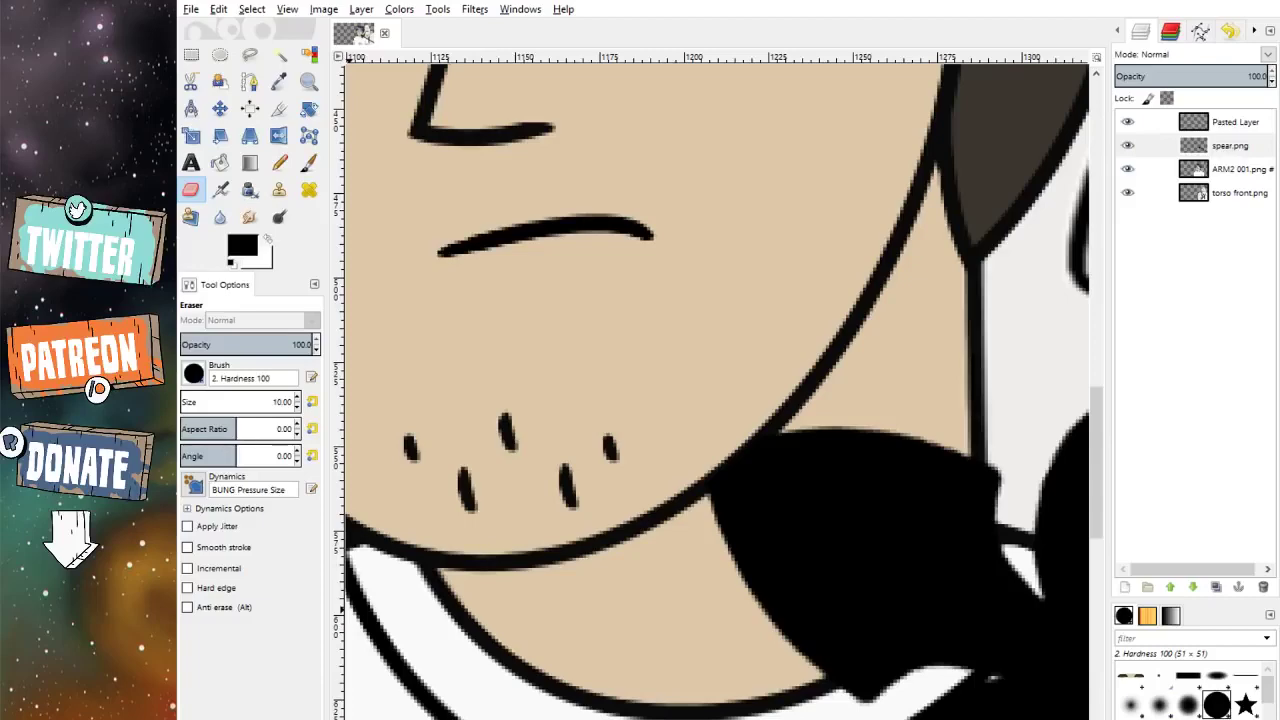
Step: Compare the spear's position against the 387.png frame overlaid on the image, and delete that reference layer
scroll(627, 355, down, 6)
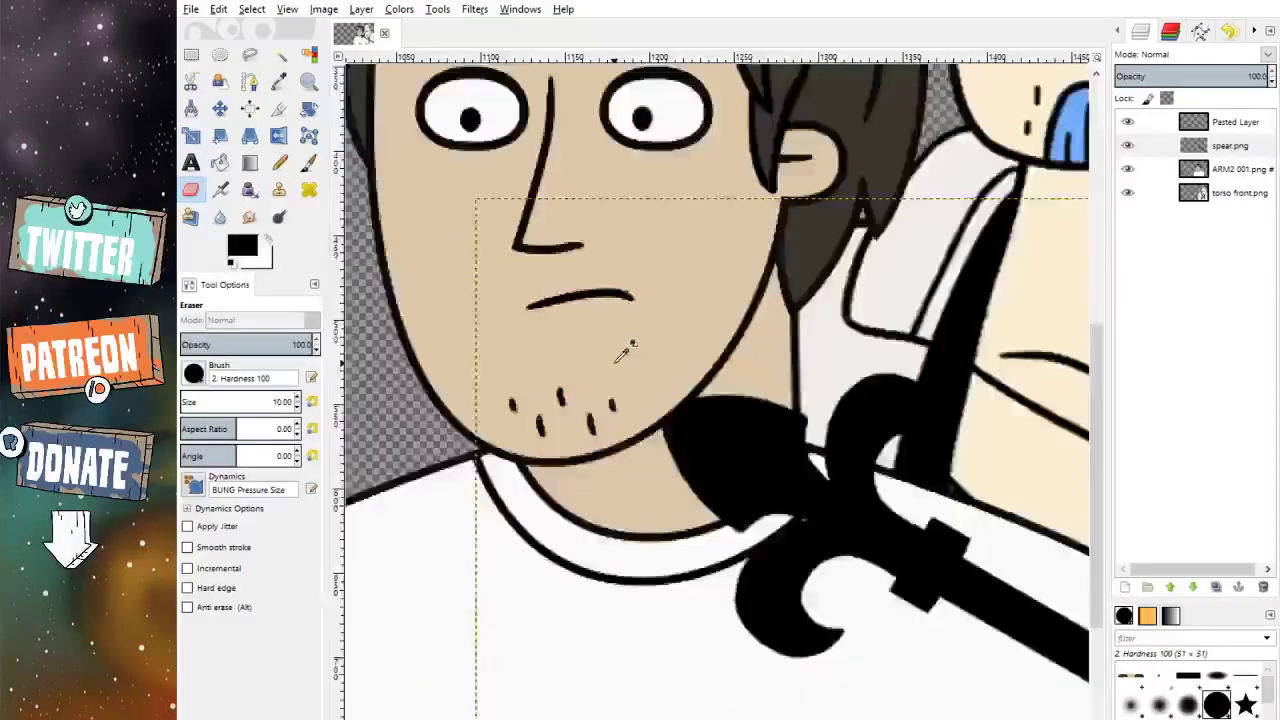
scroll(652, 593, down, 3)
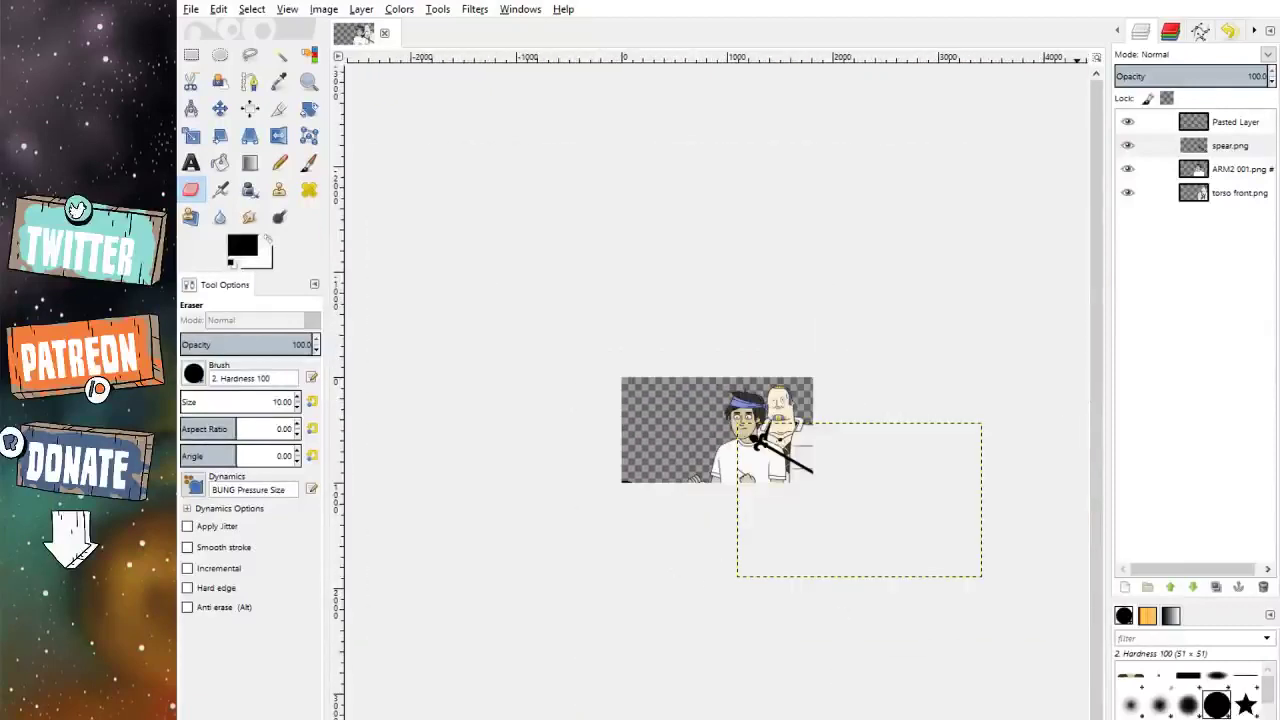
scroll(716, 430, up, 5)
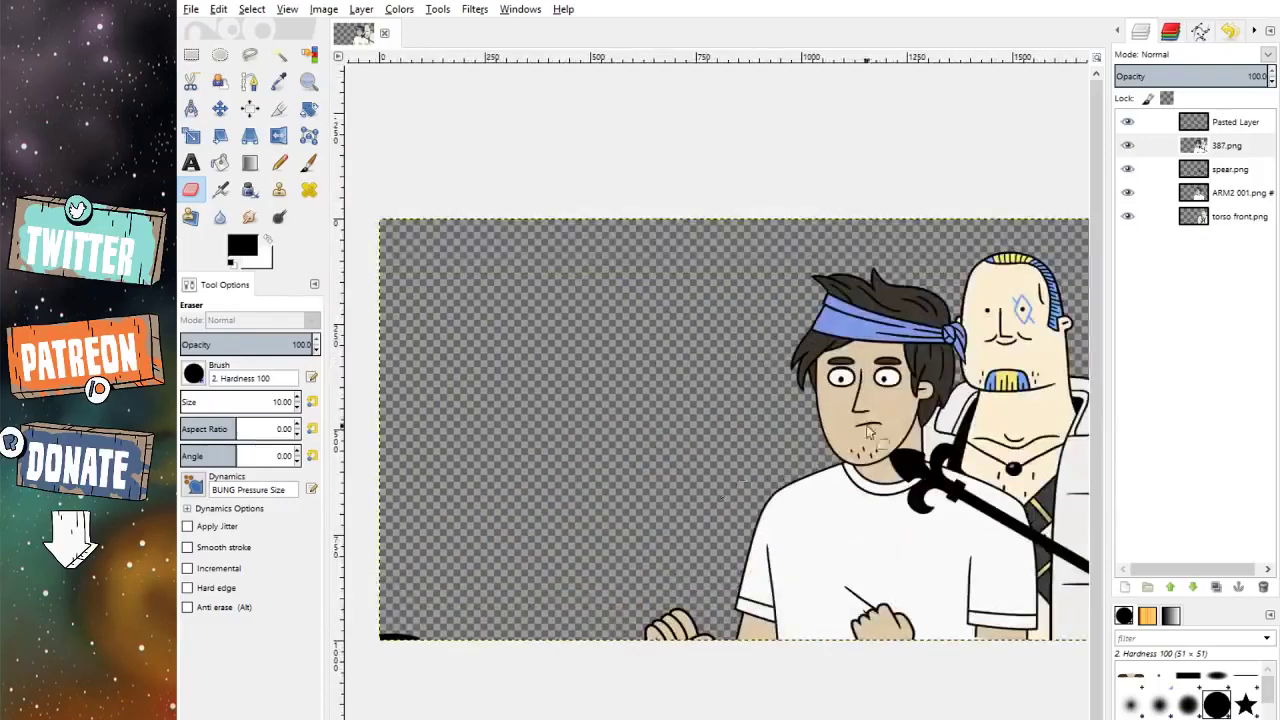
drag(1250, 76, 1199, 101)
click(1262, 587)
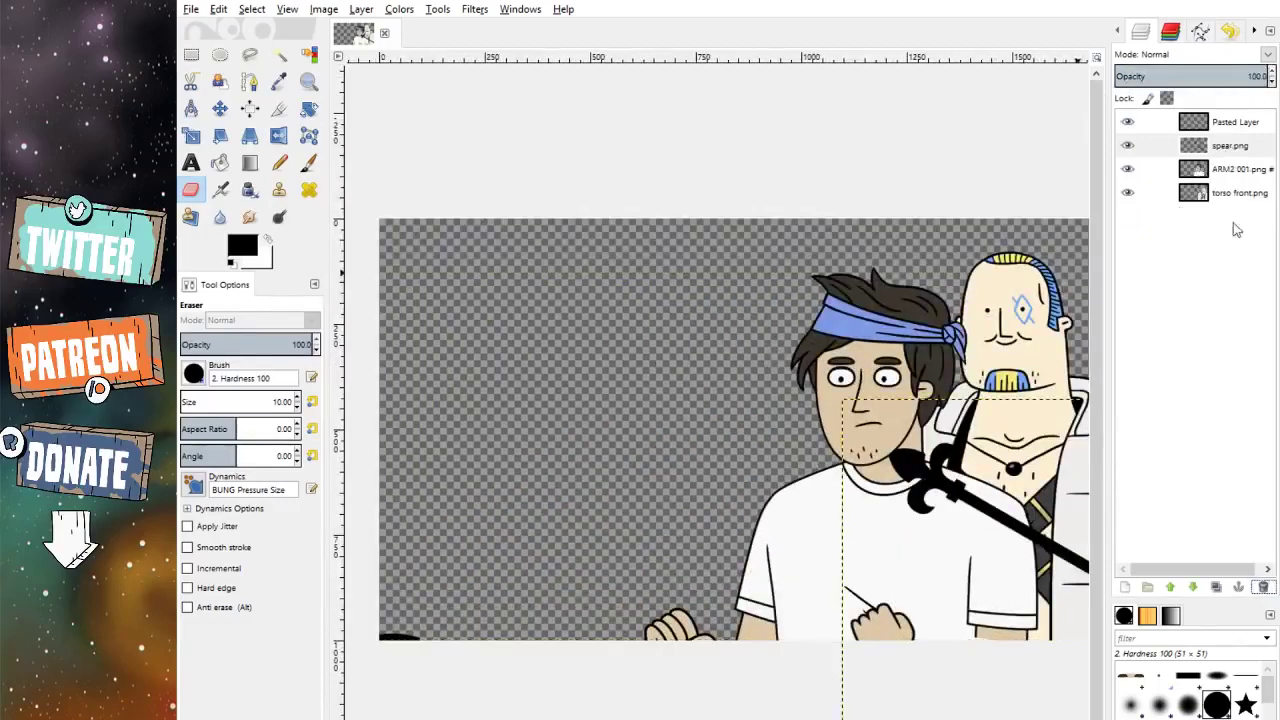
Step: Move the spear.png layer slightly up and left, and erase the tip where it overlaps the dark-haired man's jaw
click(220, 108)
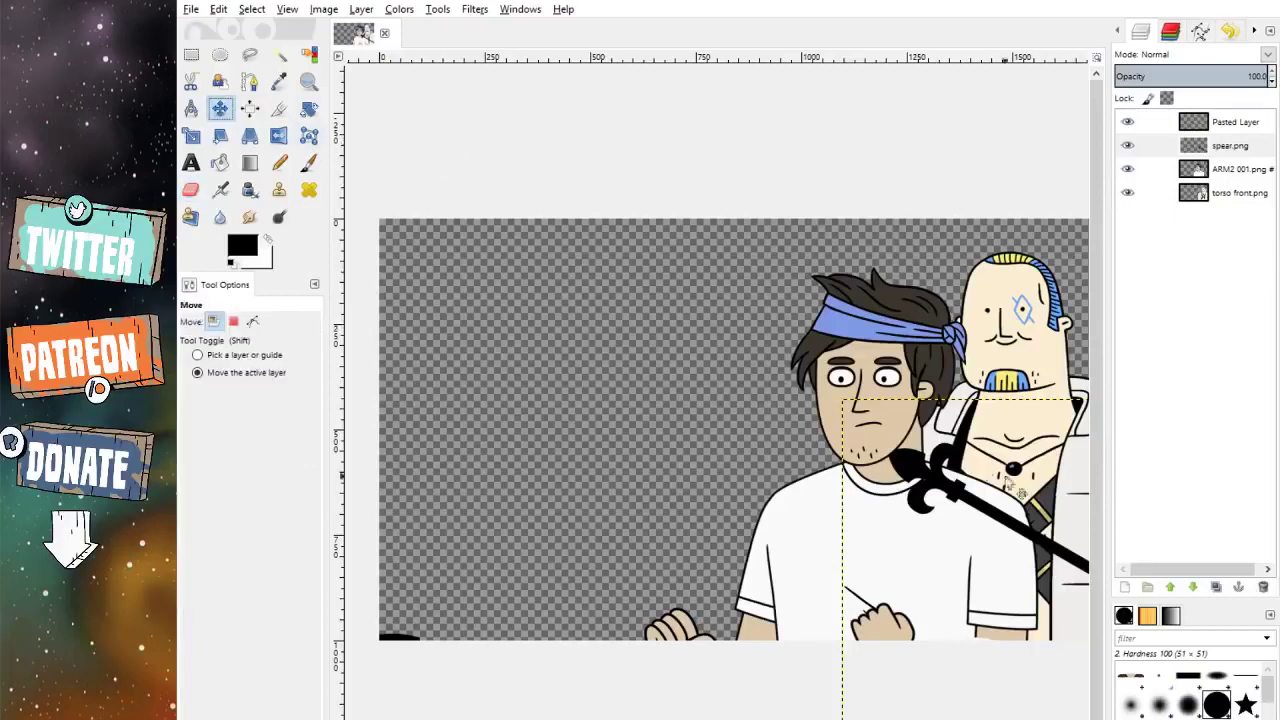
scroll(1006, 486, up, 2)
scroll(970, 503, up, 1)
drag(975, 506, 962, 500)
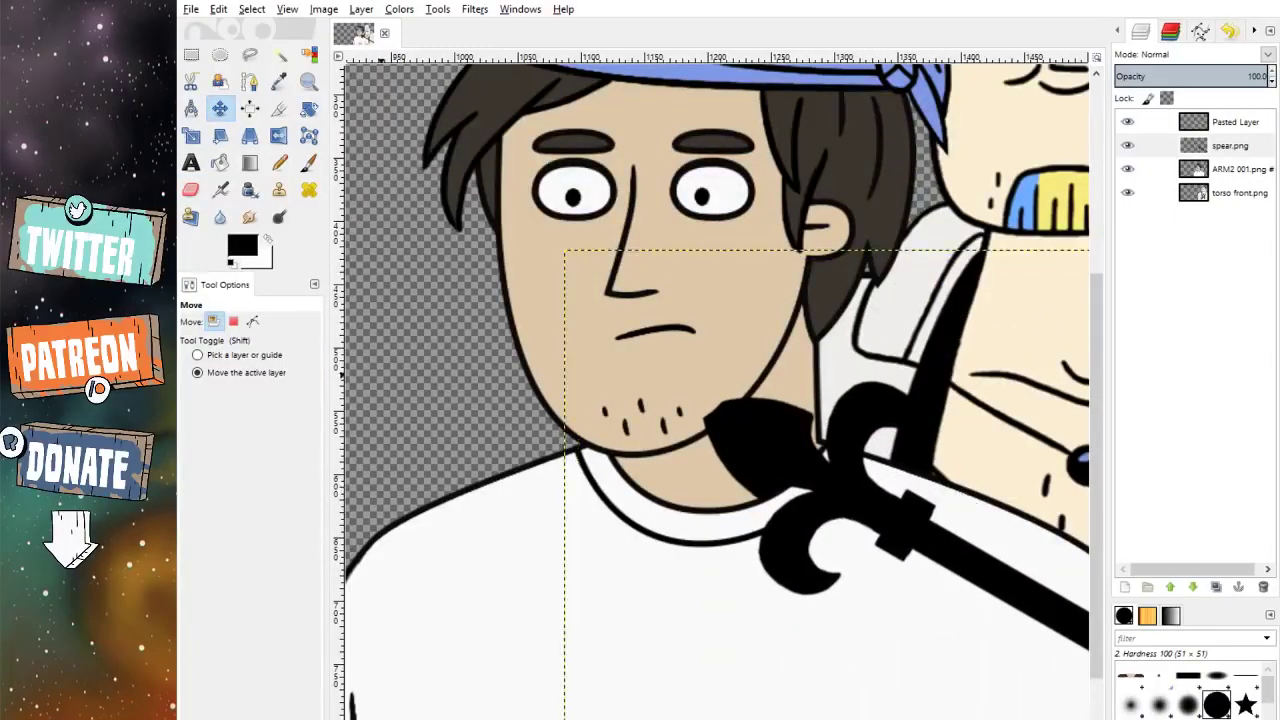
click(190, 190)
scroll(750, 390, up, 2)
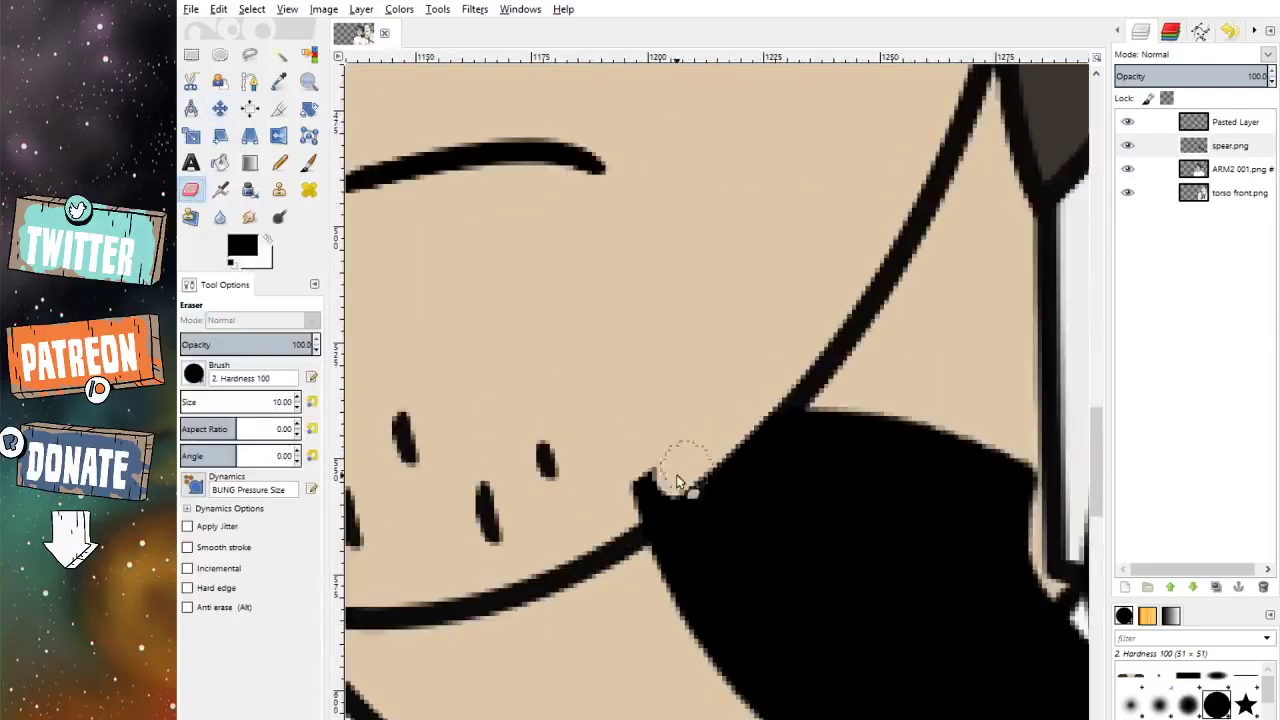
scroll(706, 349, down, 5)
Step: Delete the Pasted Layer holding the last sliver of the large spear
click(1236, 122)
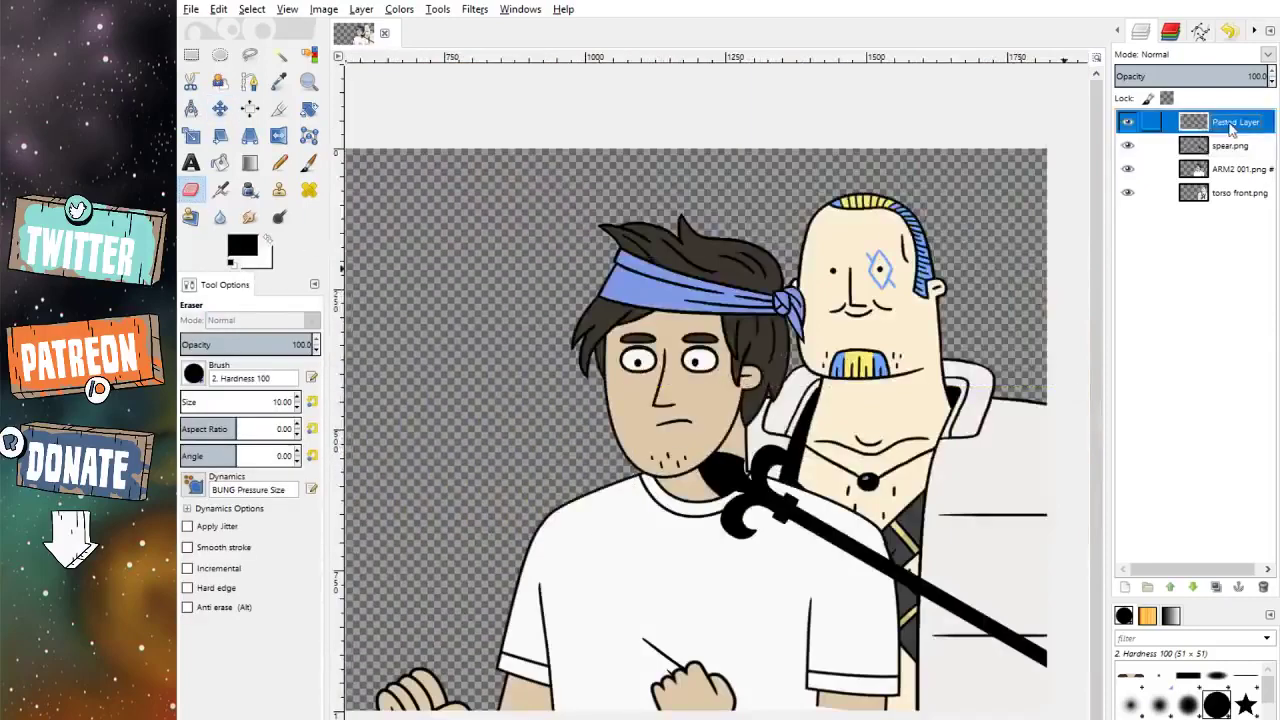
click(220, 108)
scroll(673, 426, up, 2)
scroll(673, 426, down, 3)
scroll(430, 645, up, 3)
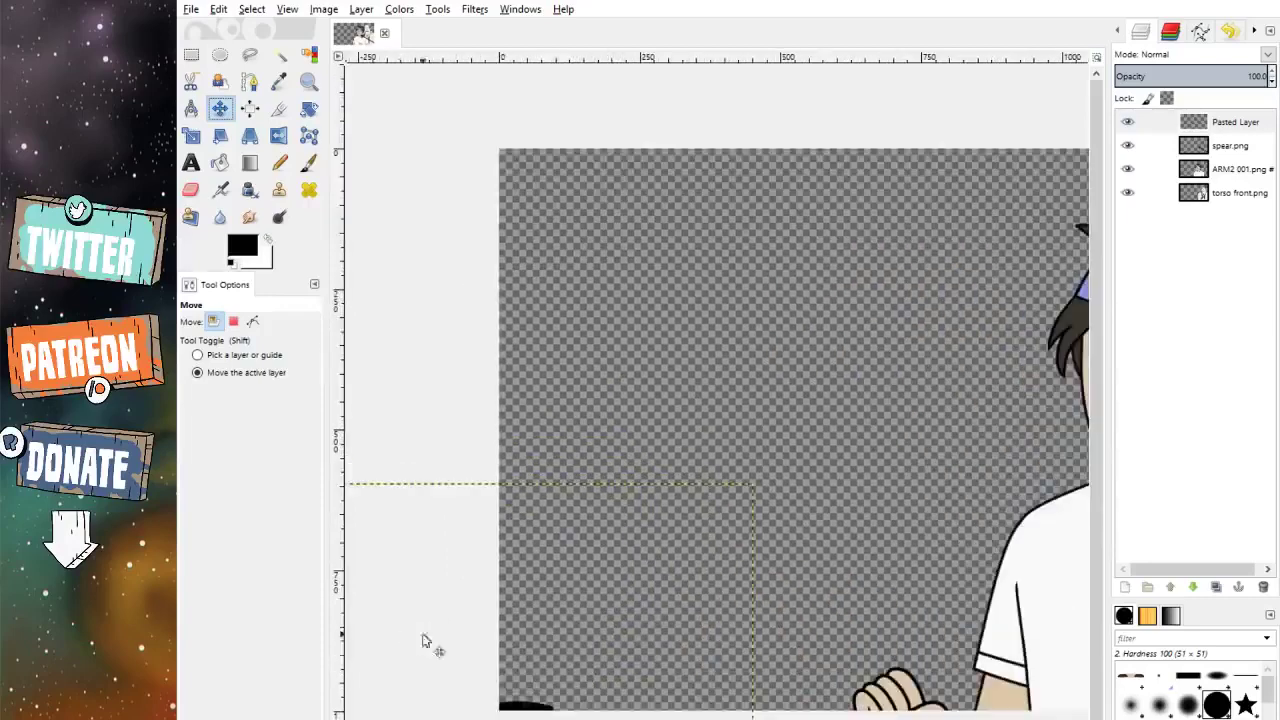
click(1262, 587)
scroll(715, 400, right, 5)
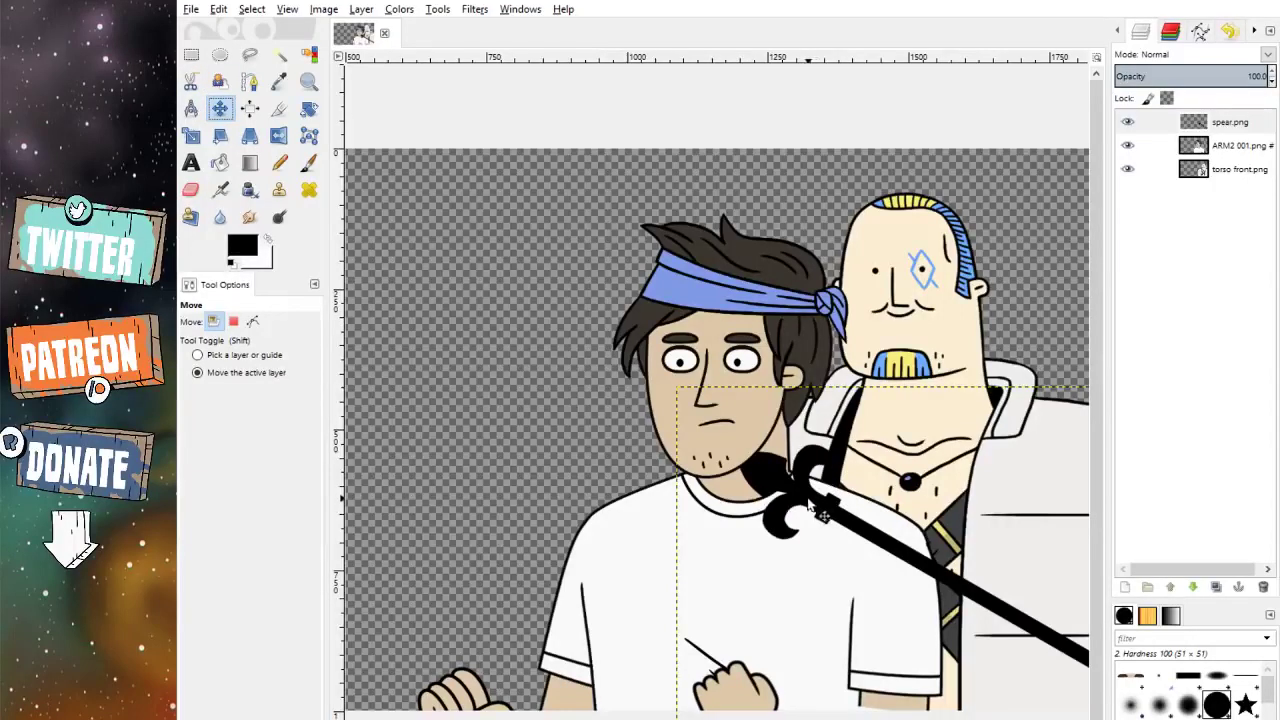
Step: Shift the small spear a little further up and left into the neck and erase its tip along the jawline
scroll(790, 495, up, 2)
drag(788, 494, 781, 487)
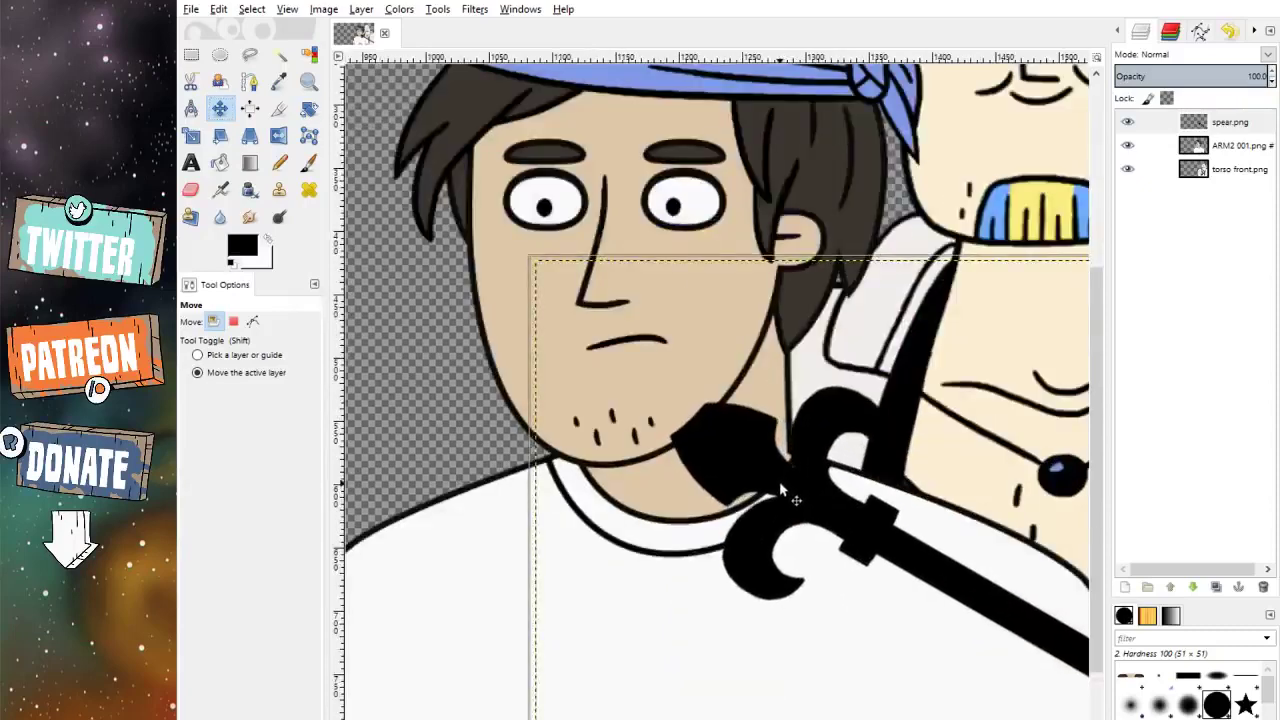
click(191, 190)
scroll(700, 430, up, 2)
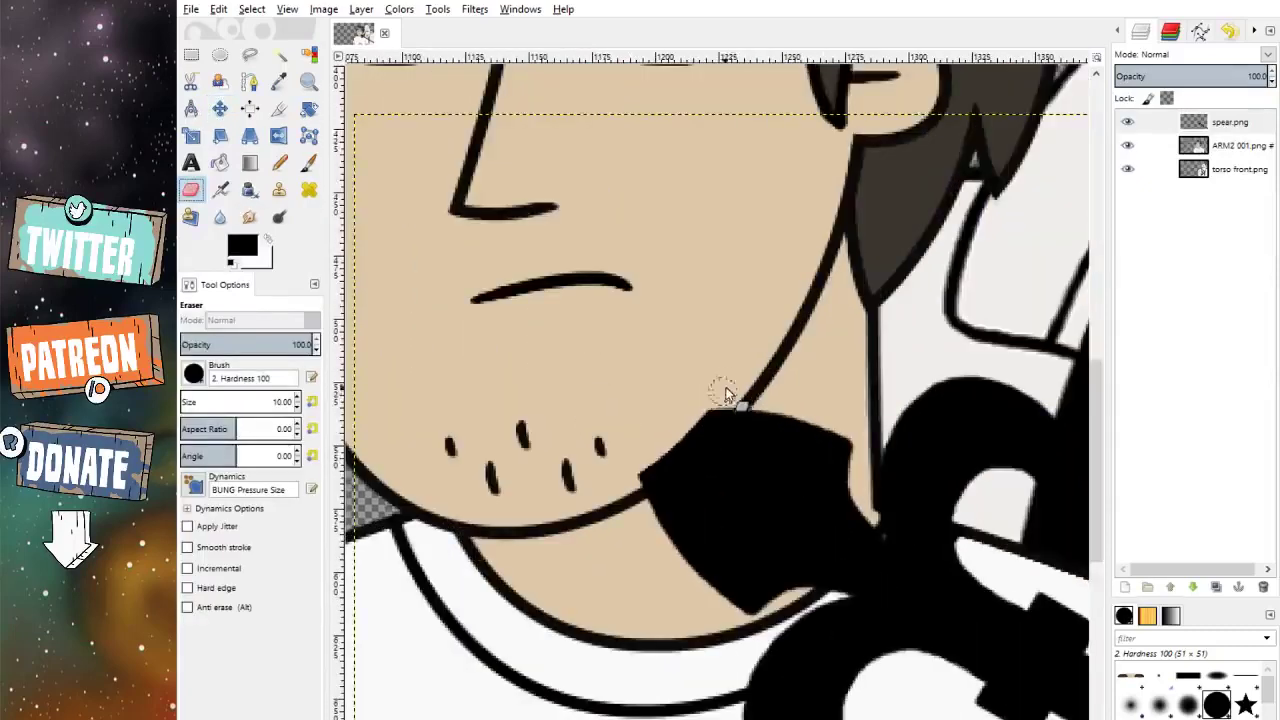
drag(666, 466, 645, 478)
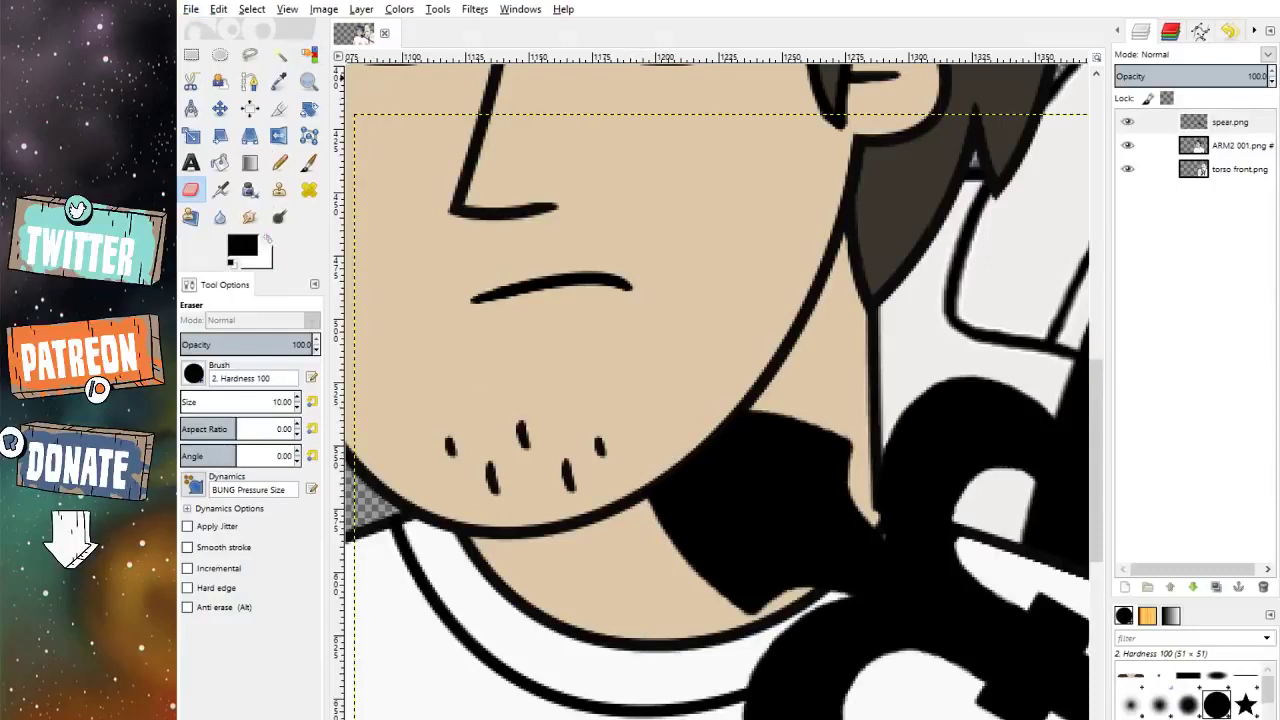
Step: Nudge the spear.png layer a few pixels up and left, and erase the sliver that crosses the jaw outline
key(m)
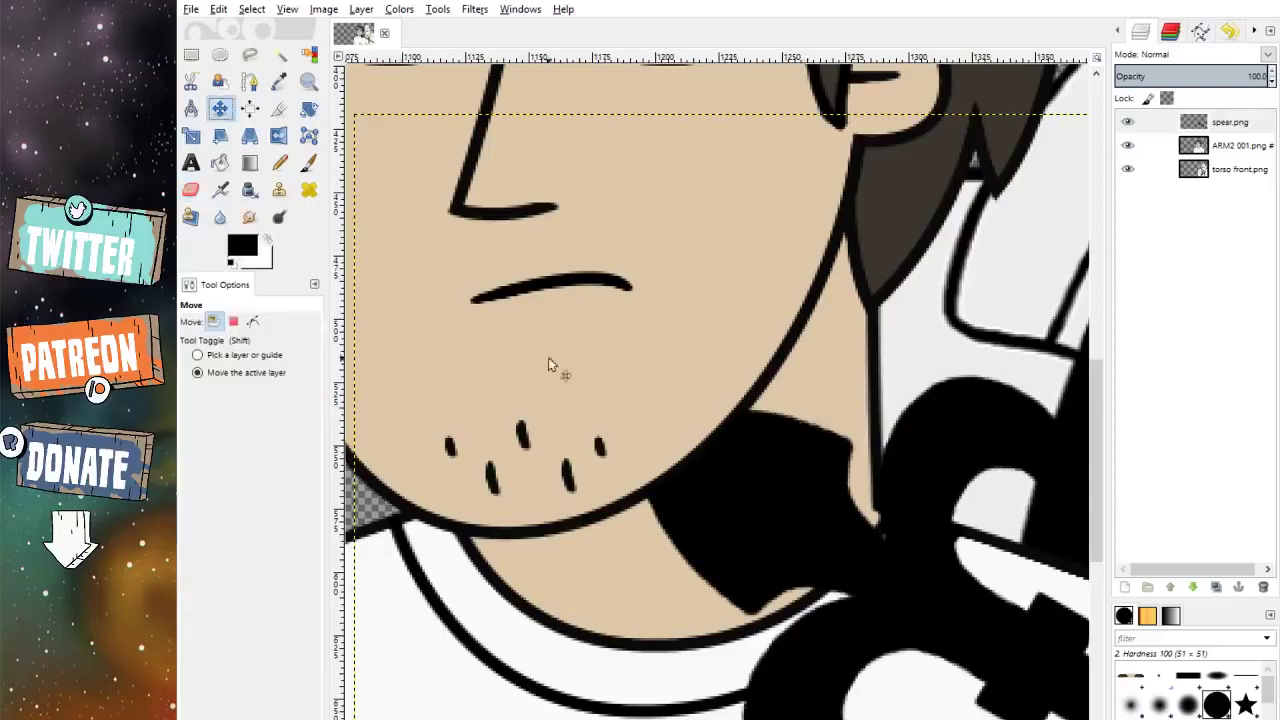
drag(829, 504, 822, 499)
key(Left)
key(Up)
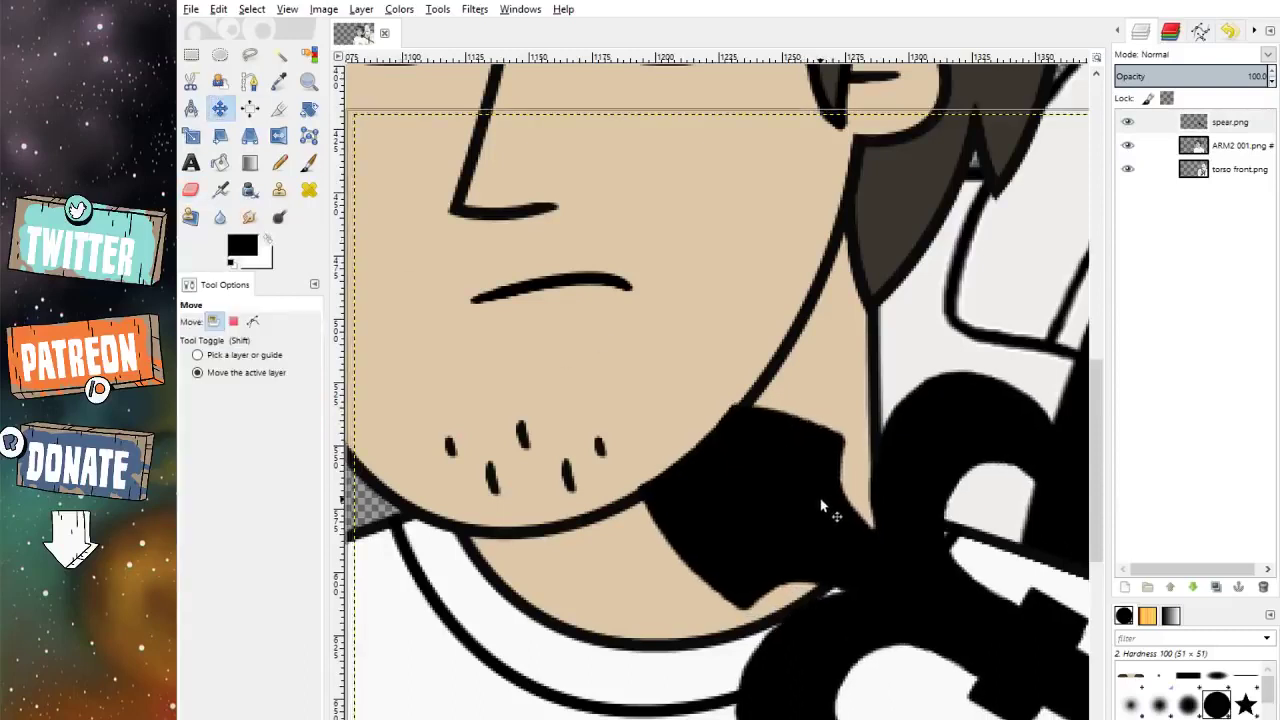
key(Up)
key(Left)
key(shift+e)
ctrl+scroll(643, 394, up, 1)
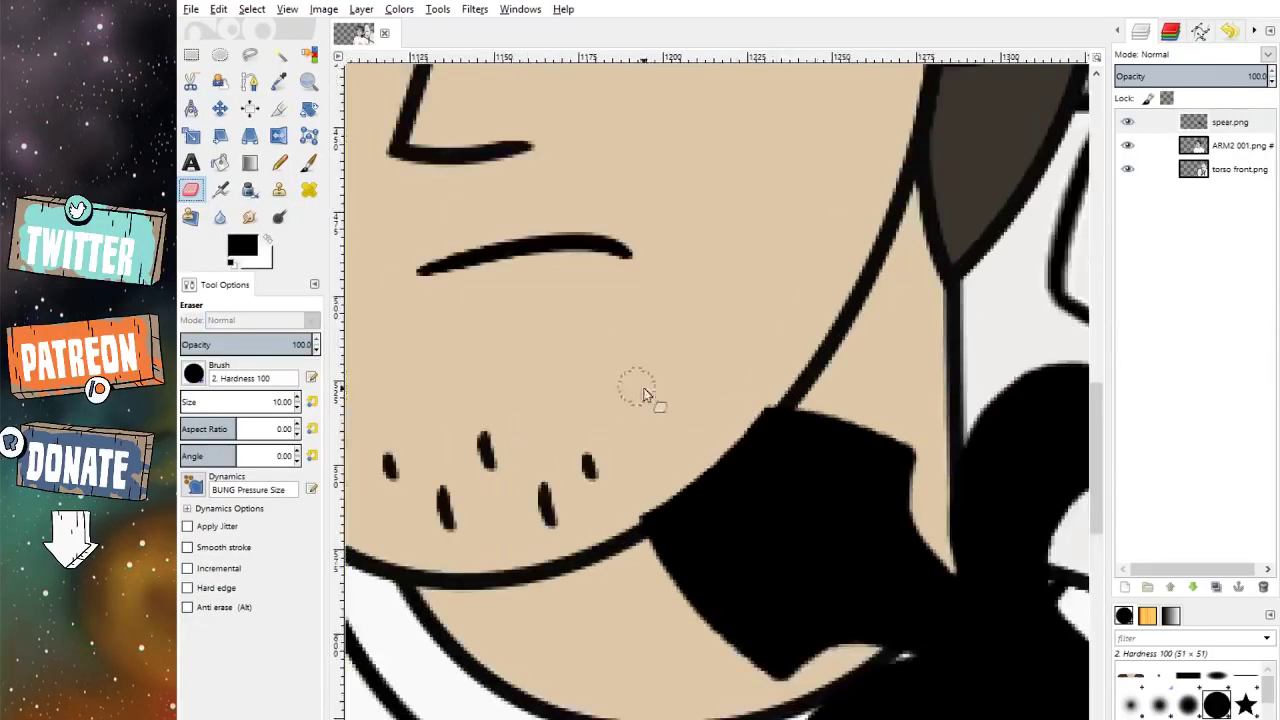
mouse_move(715, 452)
mouse_down()
mouse_move(651, 491)
mouse_move(629, 523)
mouse_up()
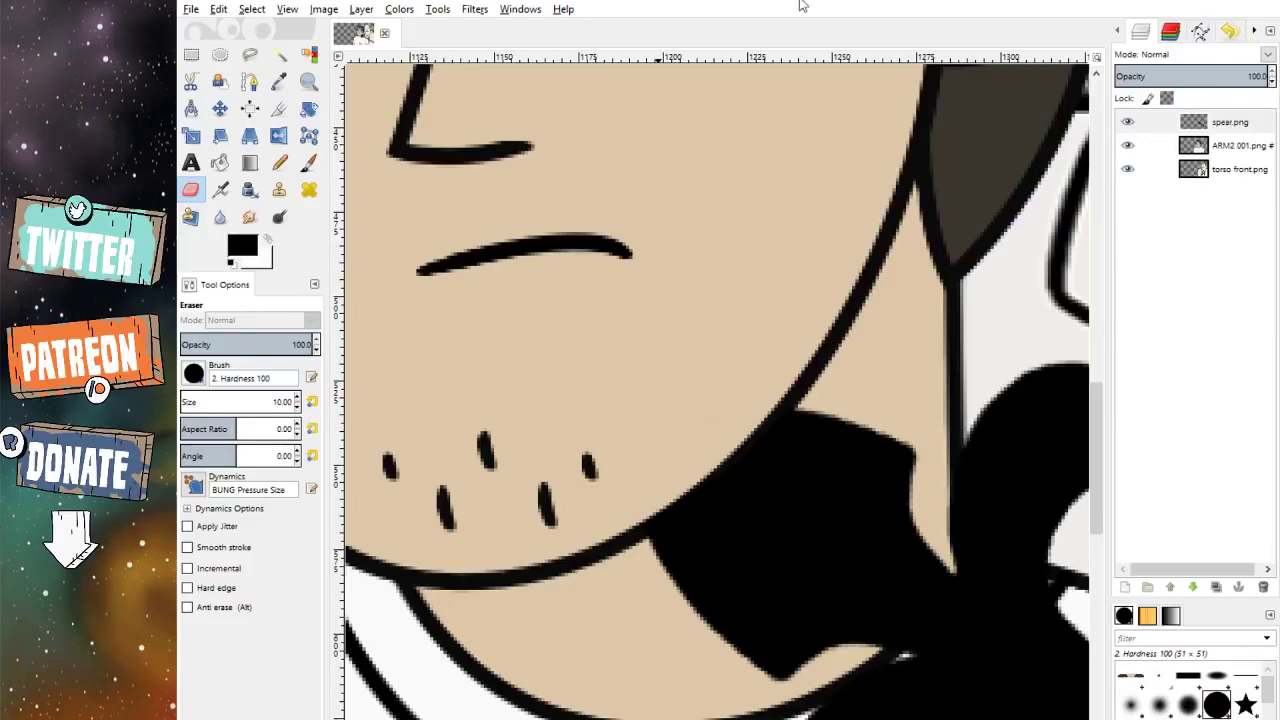
click(309, 163)
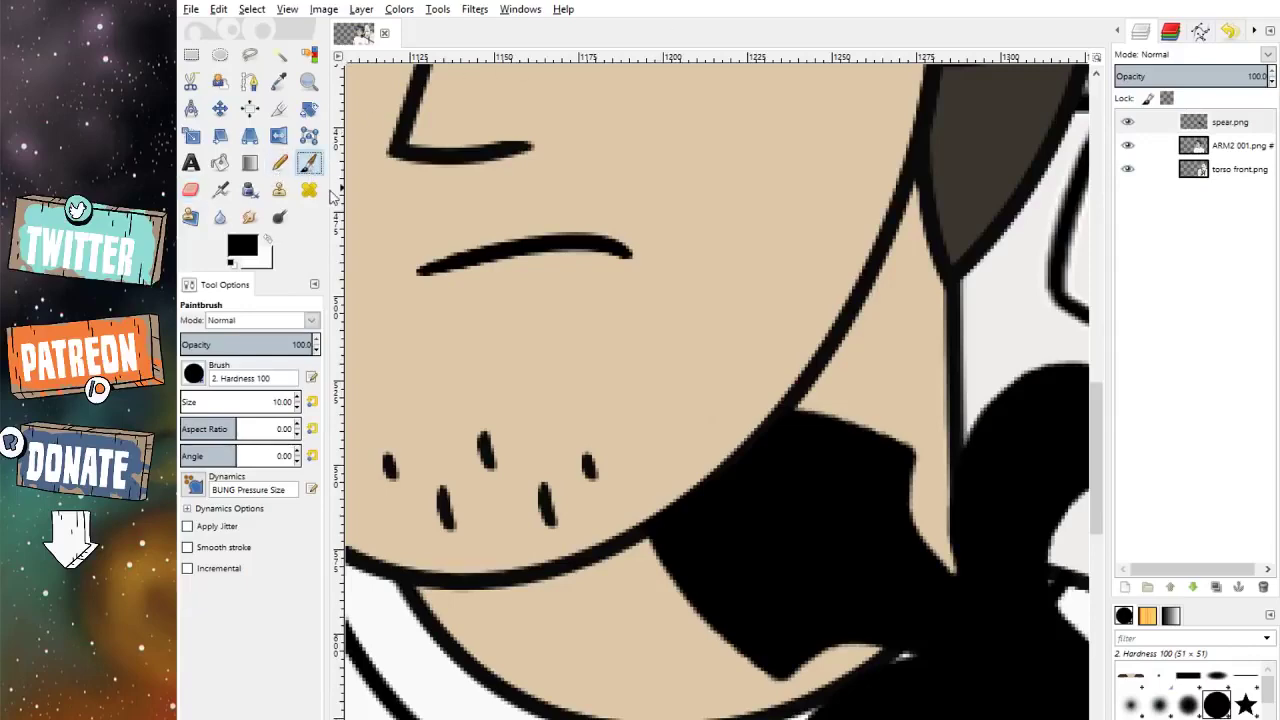
scroll(423, 206, down, 3)
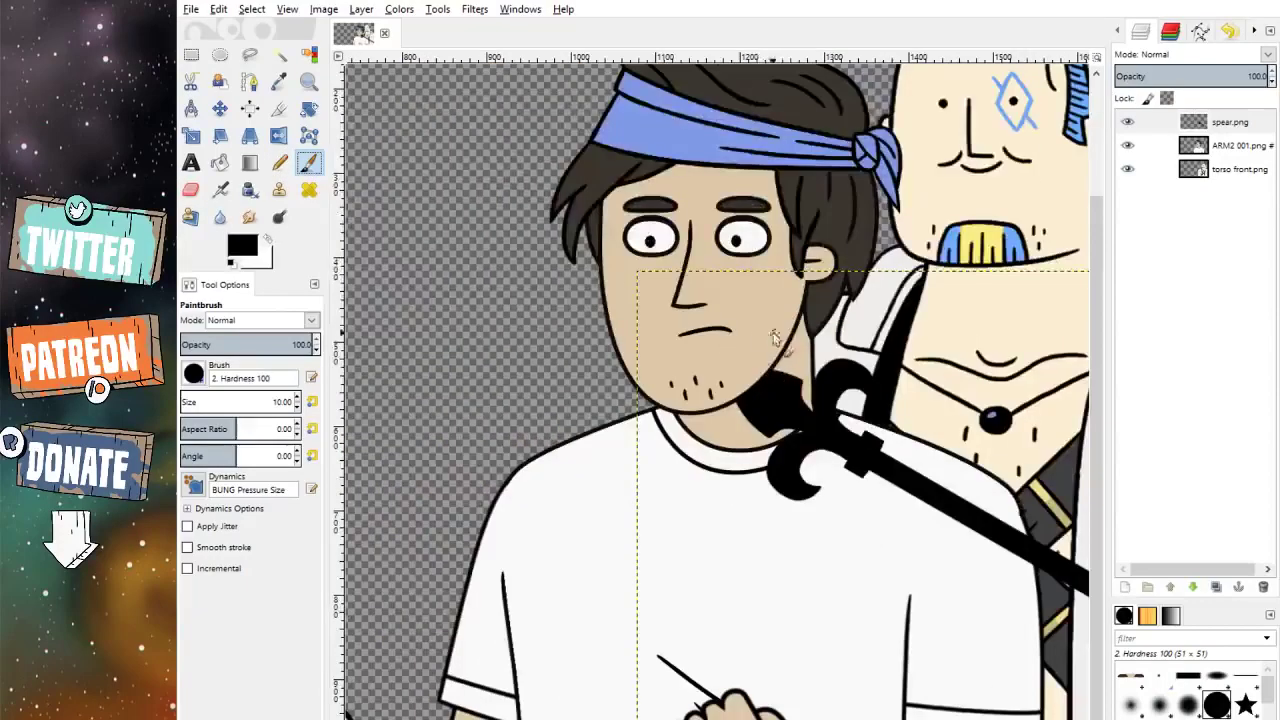
scroll(751, 342, up, 1)
scroll(755, 350, down, 2)
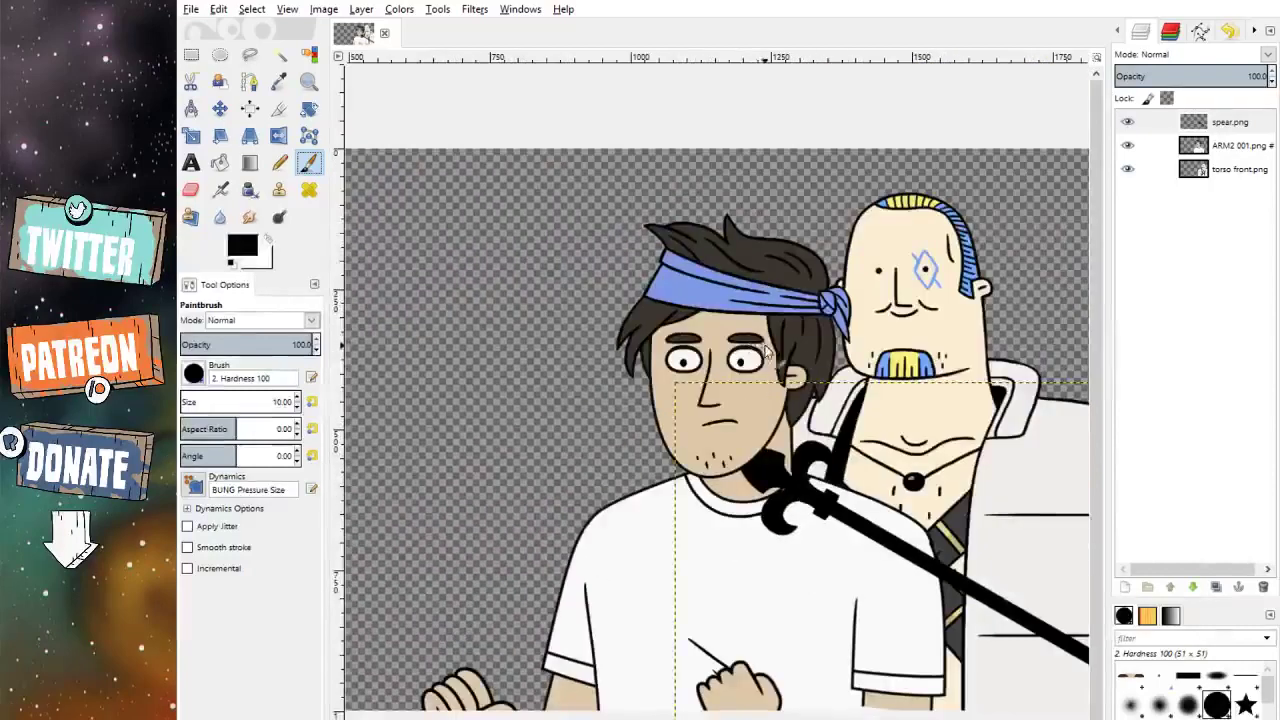
click(220, 108)
key(minus)
key(minus)
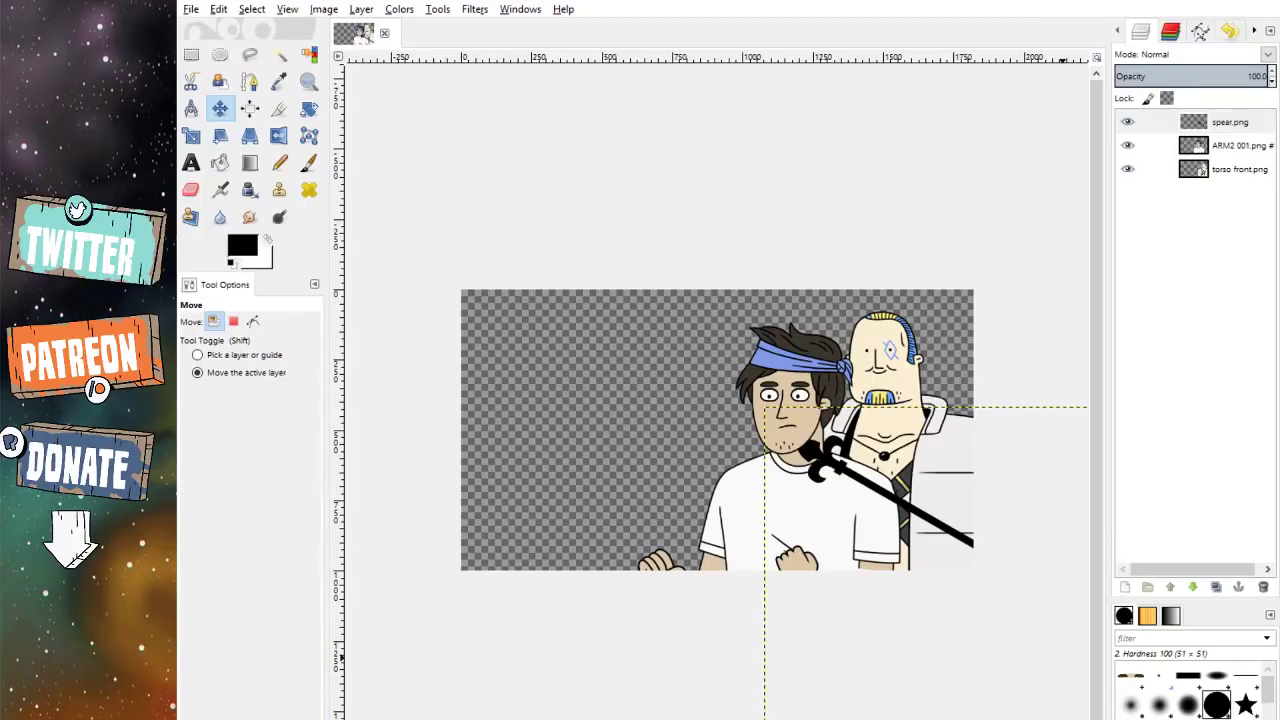
Step: Sample the eye white from the ARM2 001.png layer as foreground color, and reset the colors to default black and white
click(1216, 146)
scroll(808, 403, up, 6)
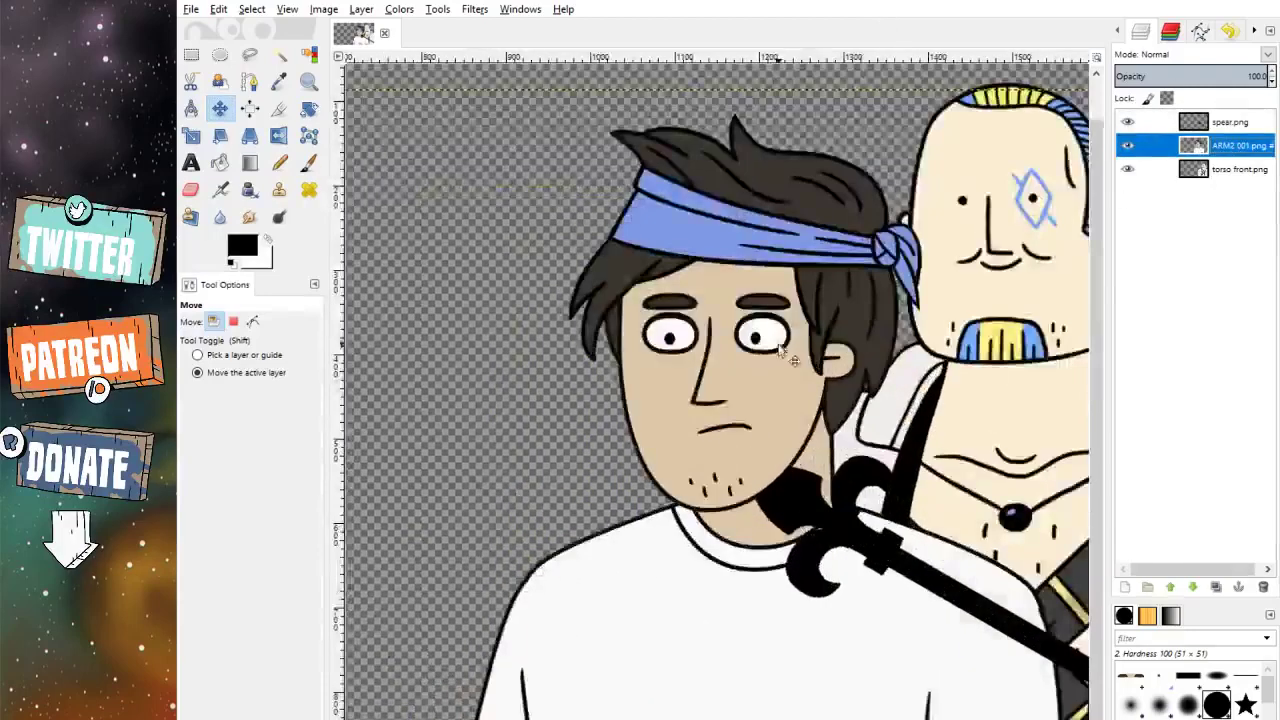
click(280, 84)
click(485, 316)
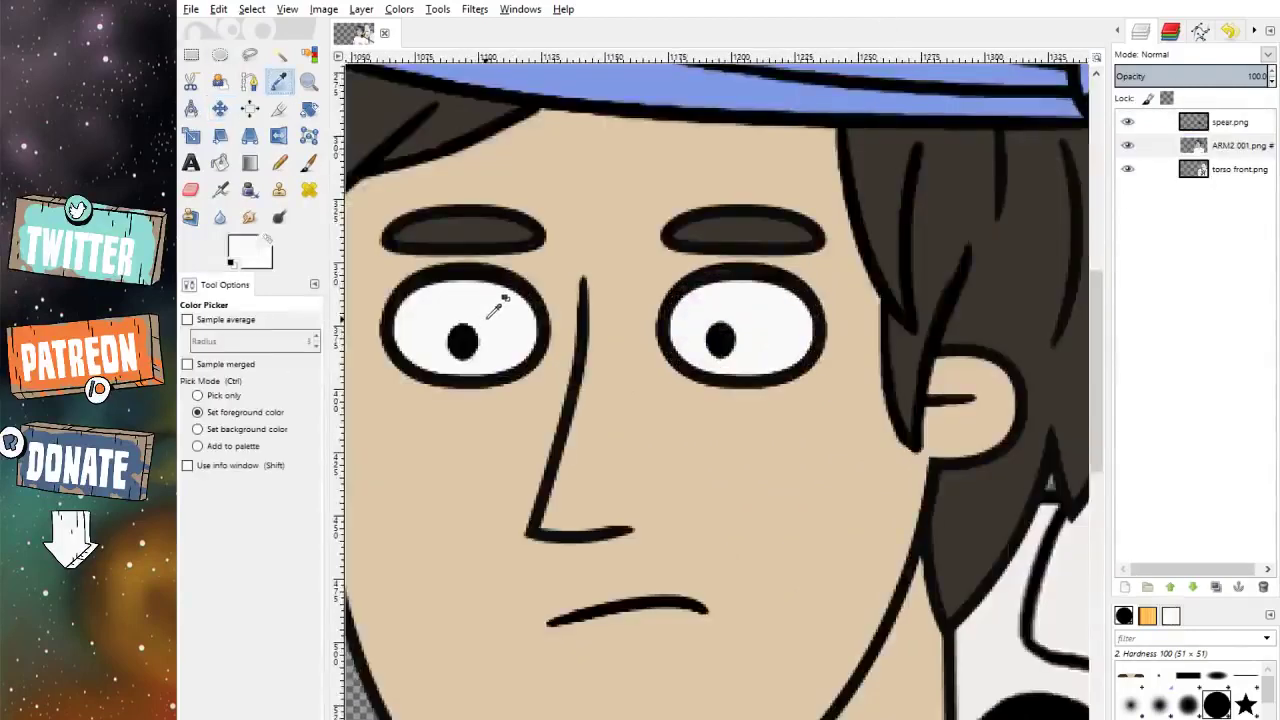
click(310, 163)
scroll(460, 340, up, 2)
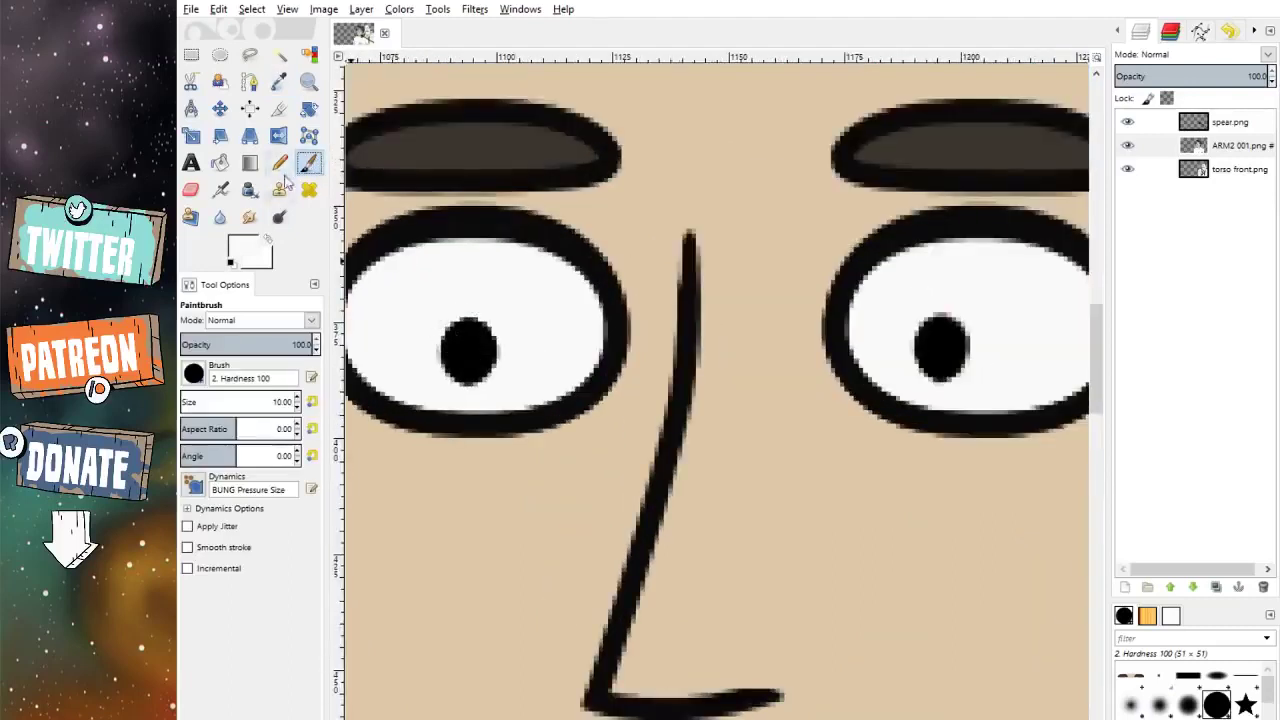
click(279, 189)
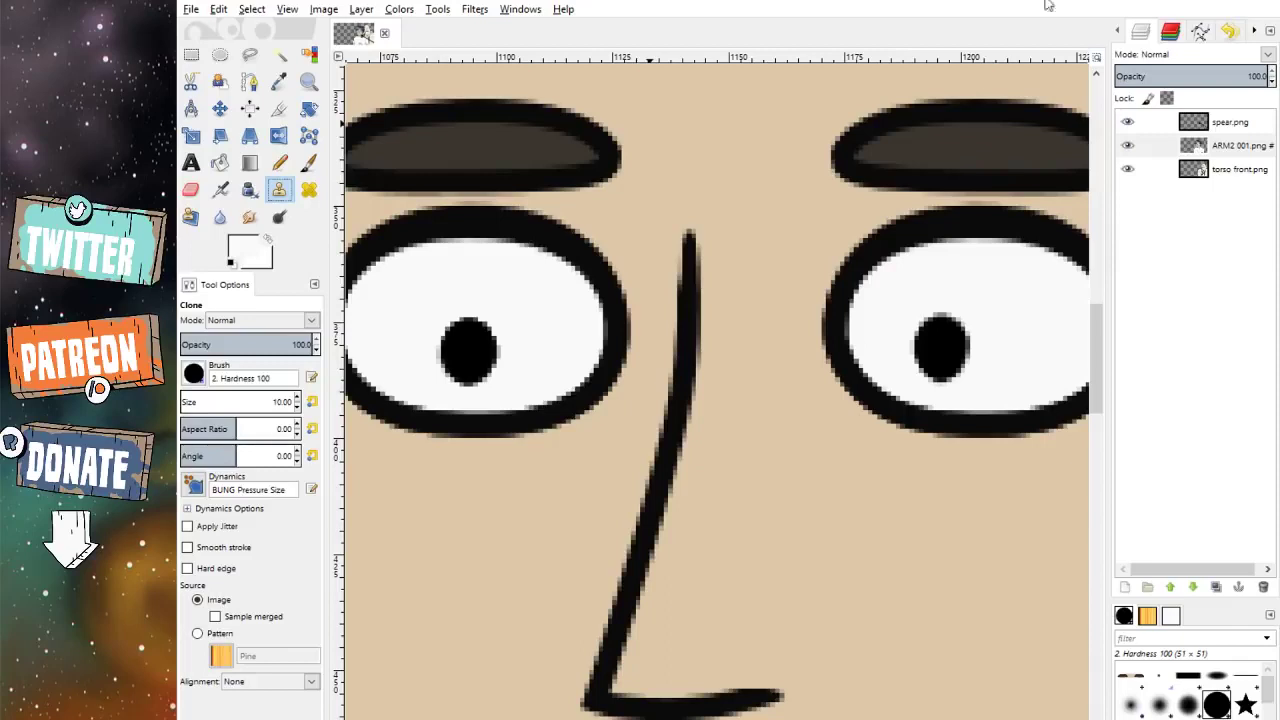
click(309, 162)
click(233, 263)
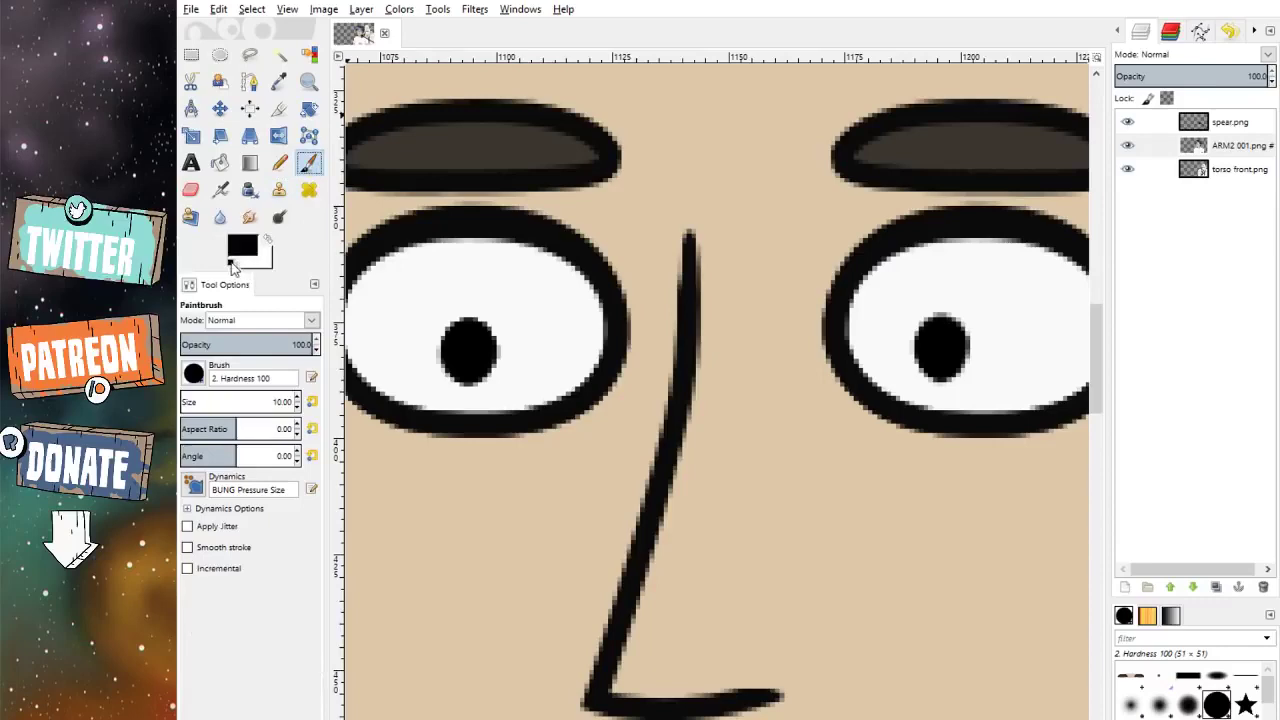
Step: On the ARM2 001.png layer, clone the dark-haired man's left-hand pupil slightly to the right within its eye
click(220, 108)
ctrl+scroll(600, 360, down, 5)
scroll(611, 370, down, 1)
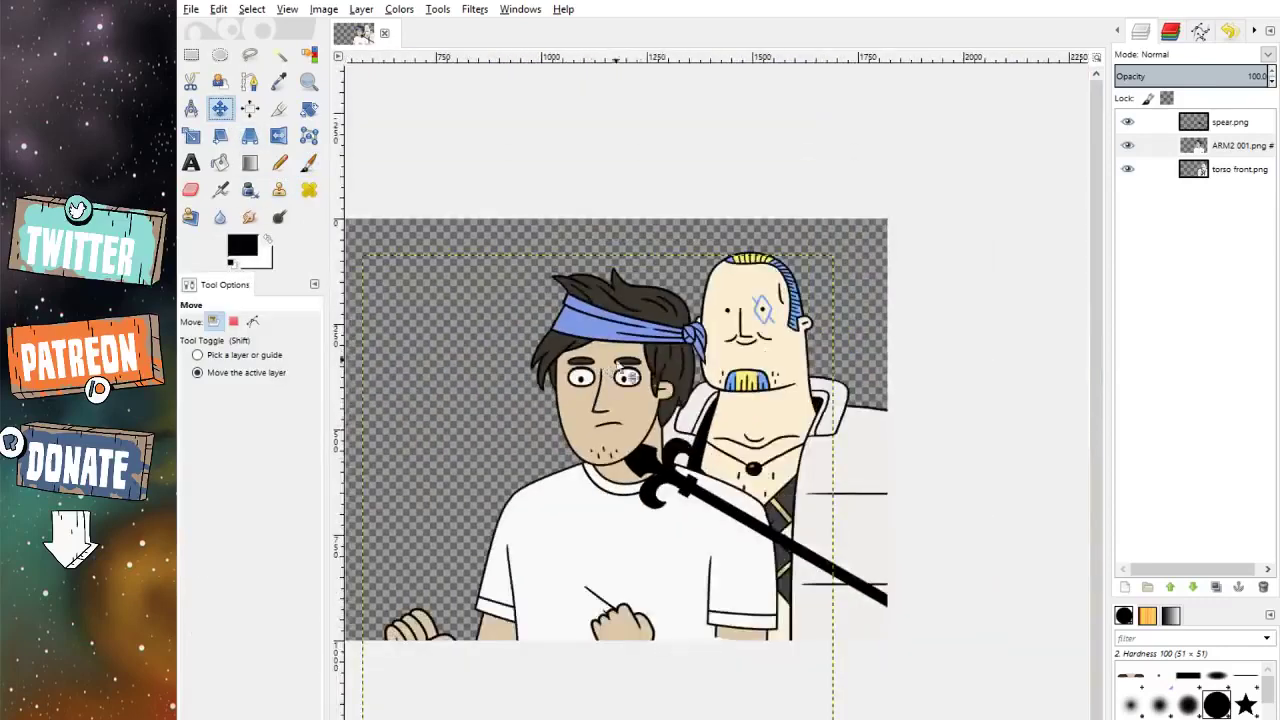
scroll(673, 503, up, 3)
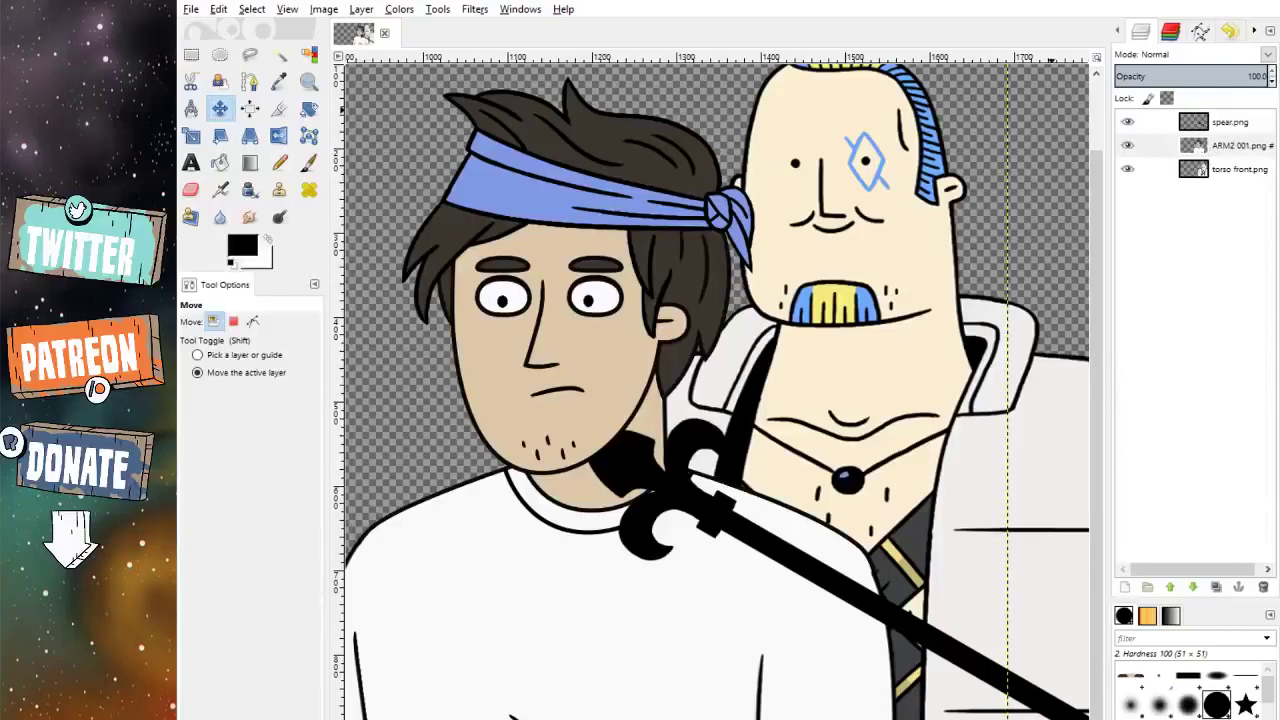
click(1150, 145)
scroll(510, 312, up, 2)
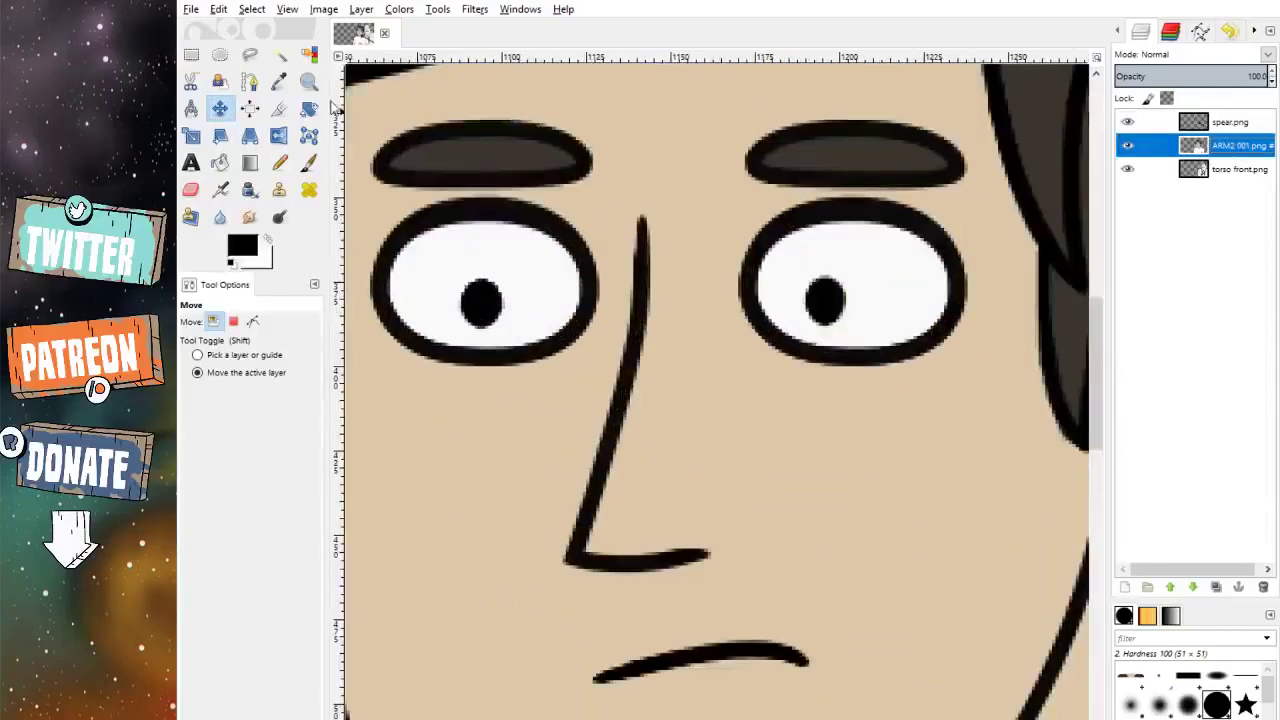
click(279, 190)
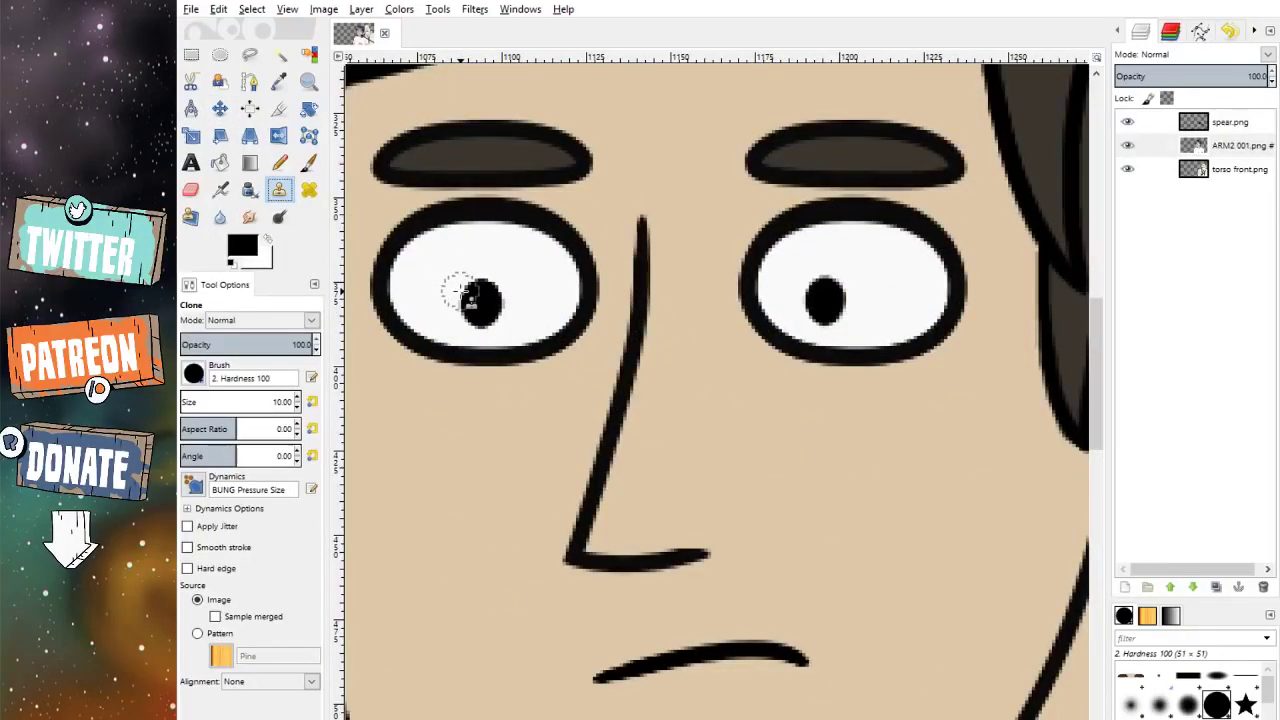
scroll(460, 292, up, 1)
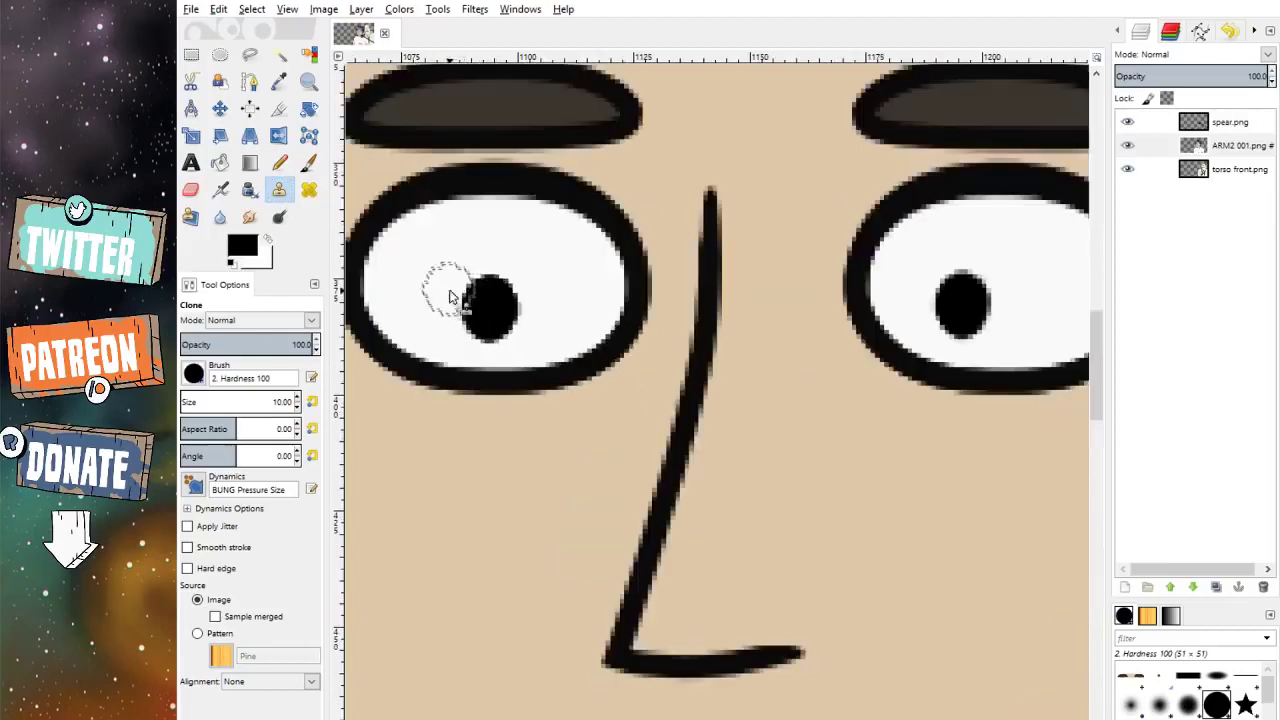
mouse_move(478, 297)
mouse_down()
mouse_move(523, 289)
mouse_move(520, 340)
mouse_up()
key(ctrl+z)
key(ctrl+z)
key(ctrl+z)
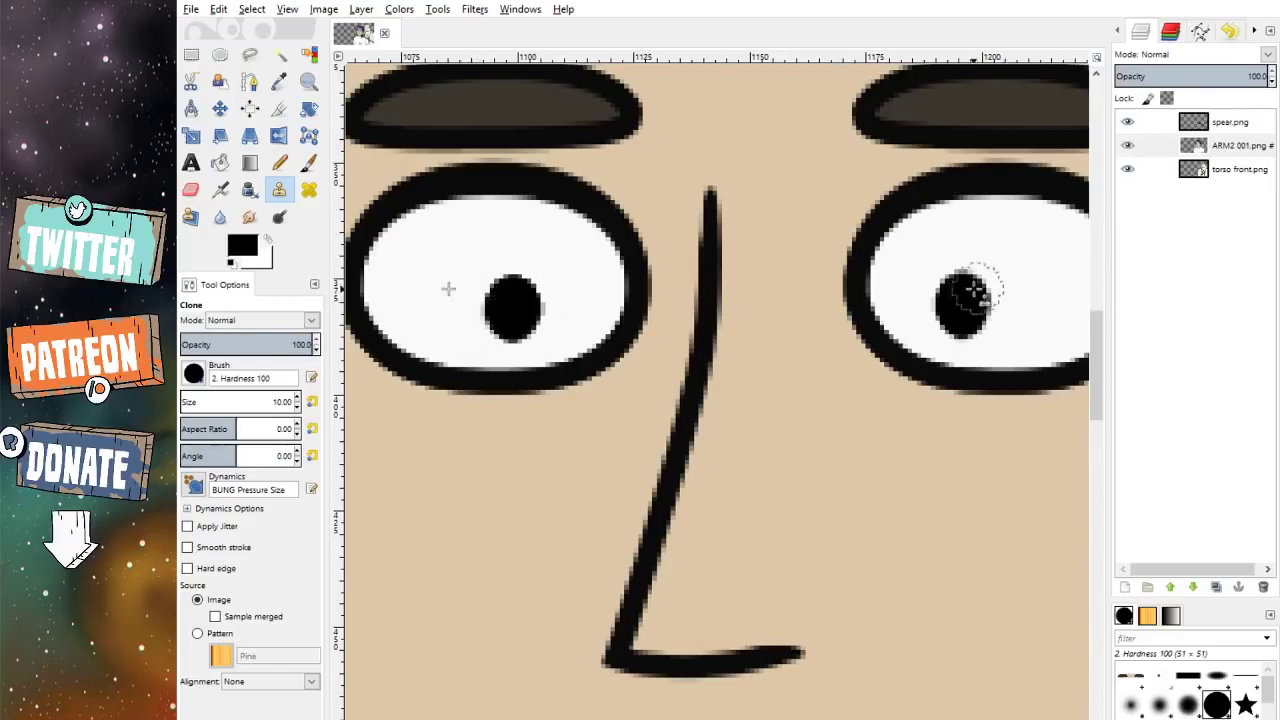
Step: Clone the right-hand pupil slightly to the right within its eye so both eyes look in the same direction
mouse_move(972, 290)
mouse_down()
mouse_move(932, 286)
mouse_move(992, 288)
mouse_move(1003, 314)
mouse_move(963, 320)
mouse_up()
scroll(737, 251, down, 3)
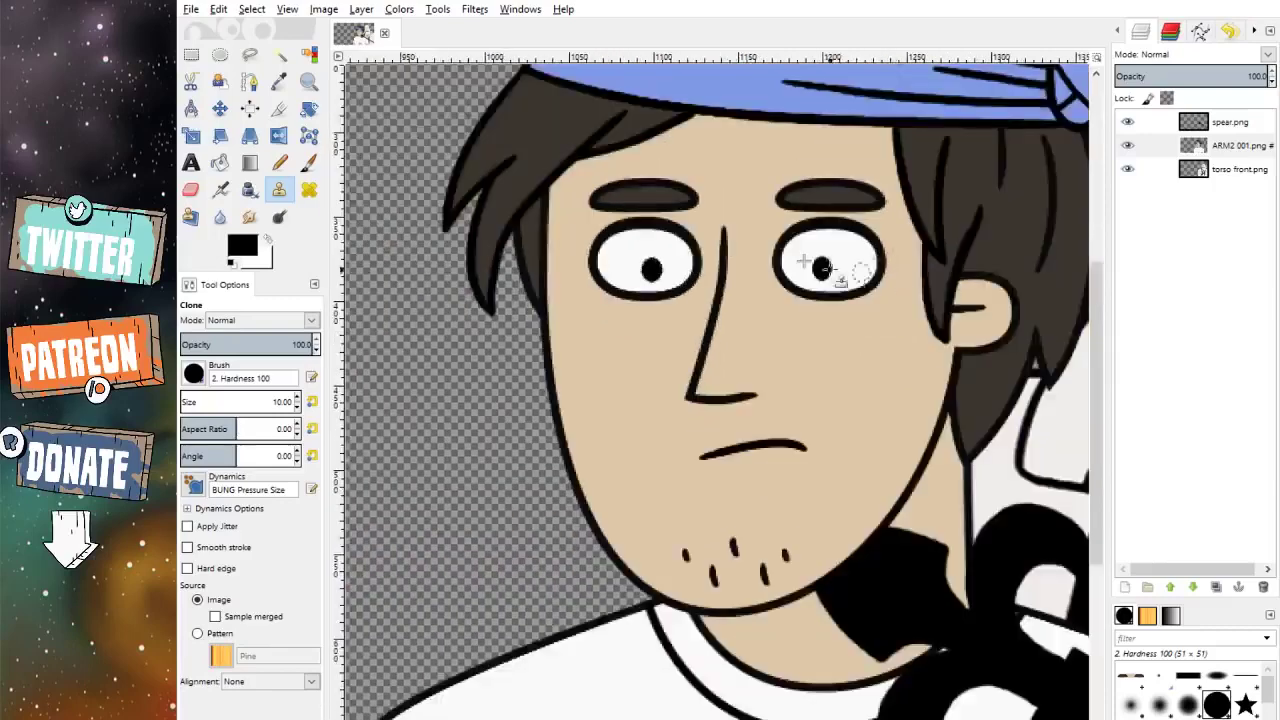
scroll(820, 269, up, 2)
mouse_move(818, 258)
mouse_down()
mouse_move(842, 280)
mouse_move(829, 290)
mouse_move(808, 250)
mouse_up()
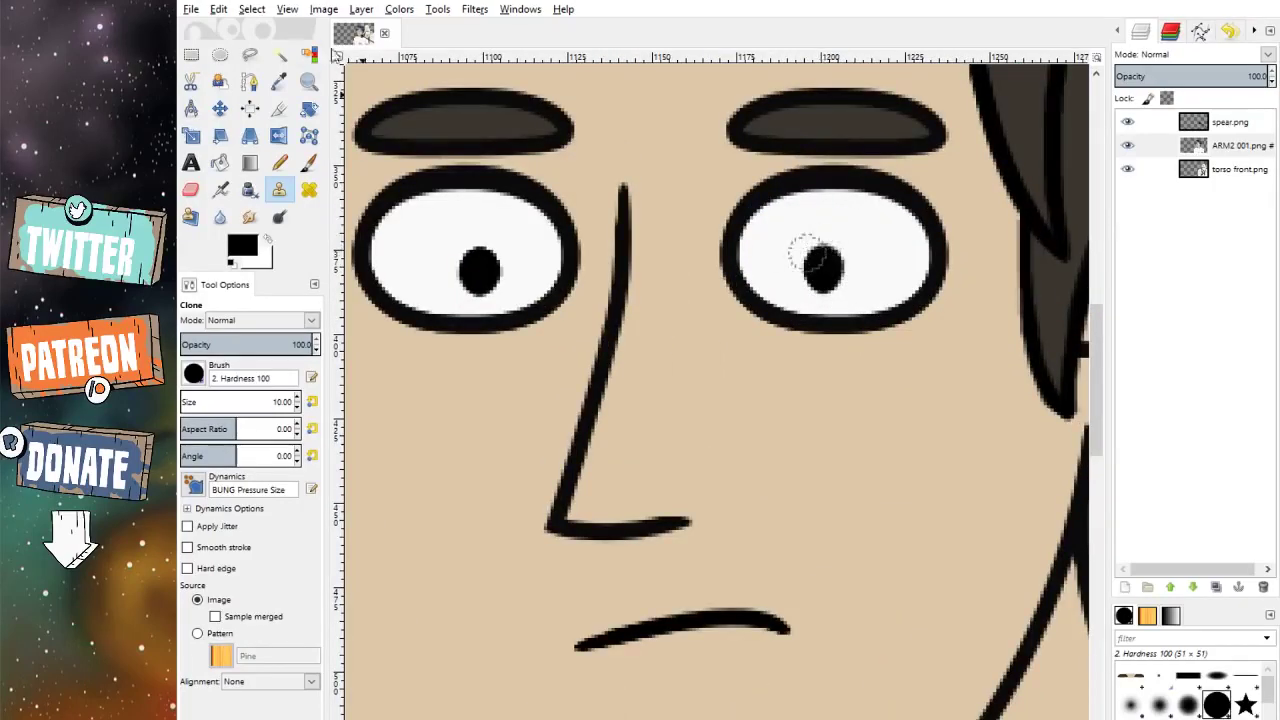
click(226, 108)
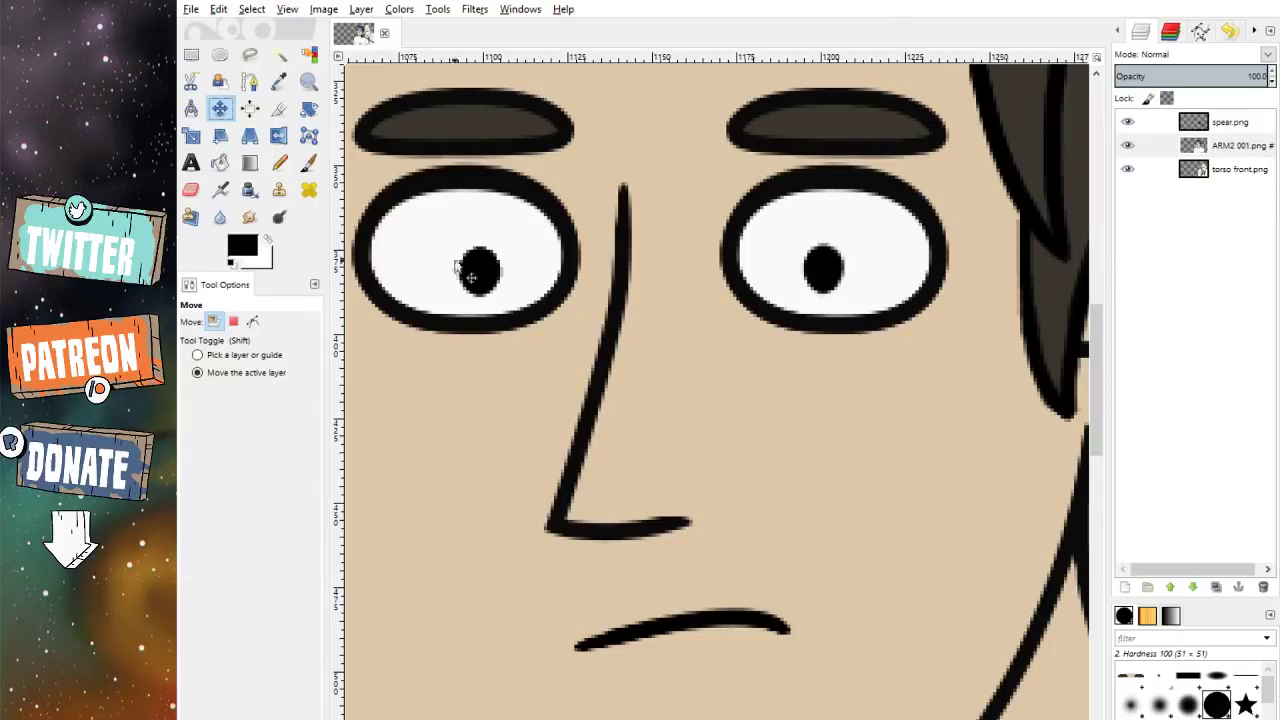
Step: On the ARM2 001.png layer, clone both of the dark-haired man's pupils slightly further right within their eyes
key(c)
scroll(468, 258, up, 1)
scroll(469, 256, up, 1)
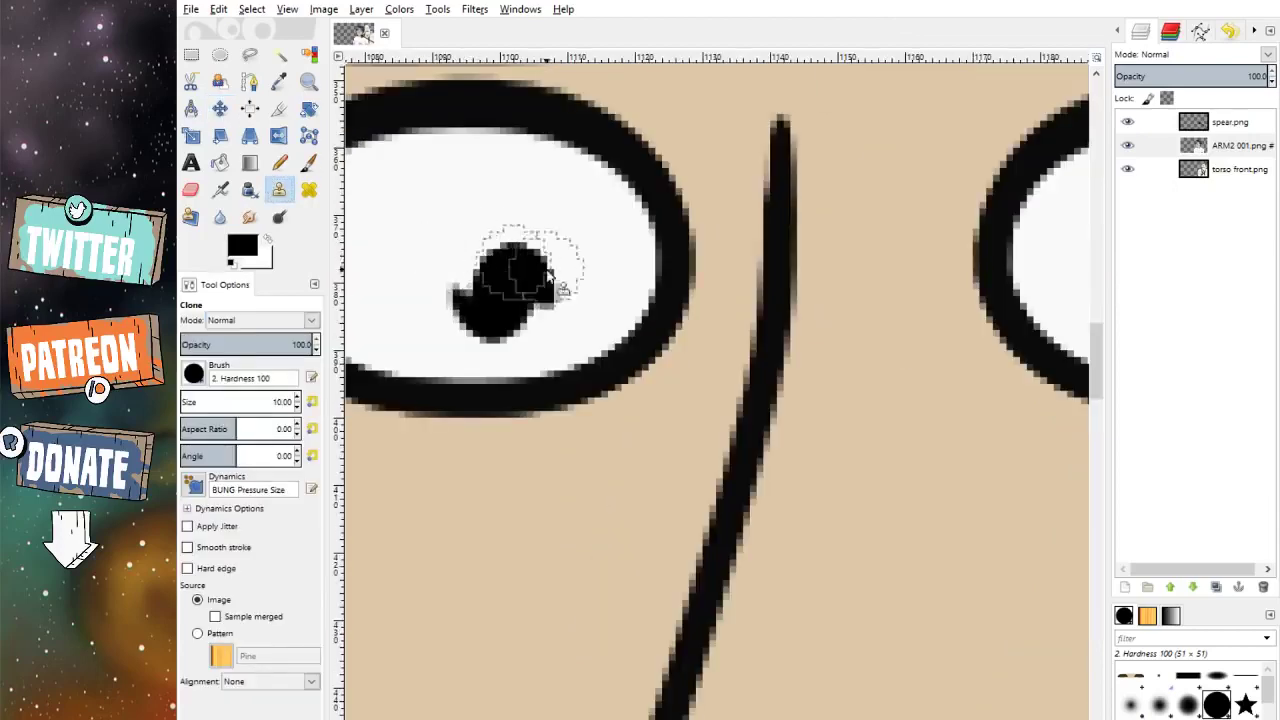
scroll(595, 295, right, 5)
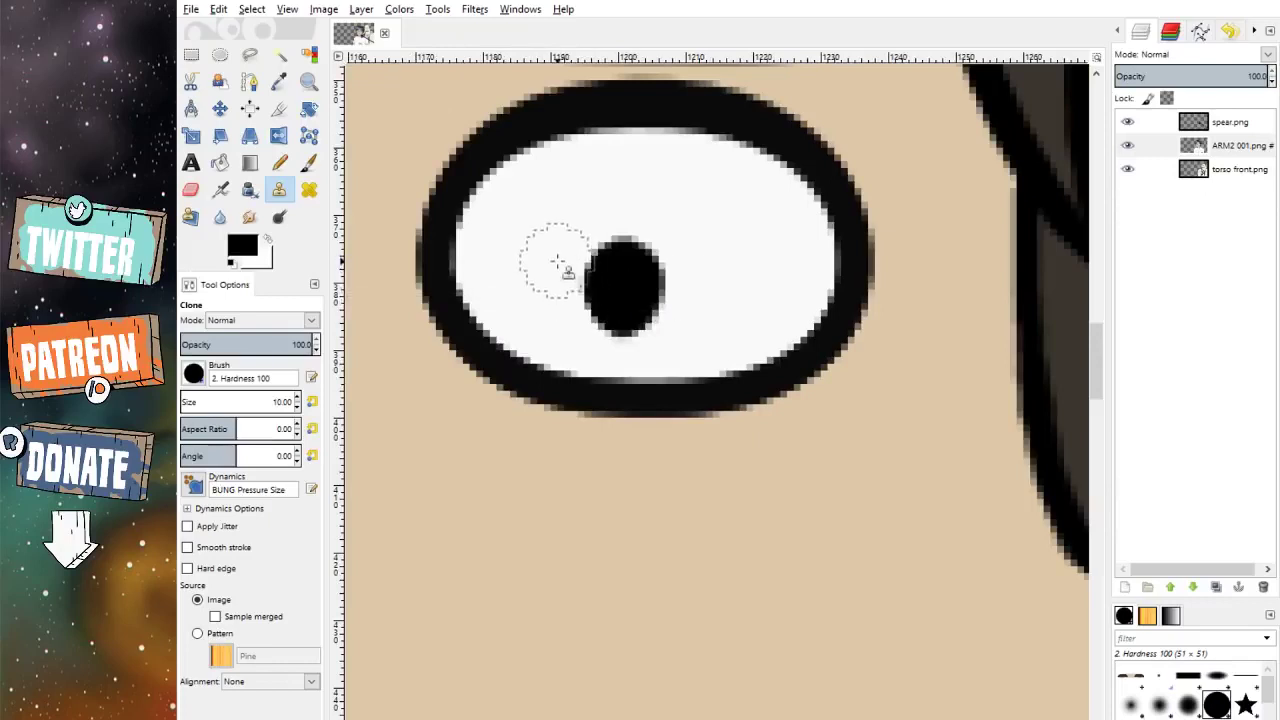
drag(606, 266, 672, 268)
key(ctrl+z)
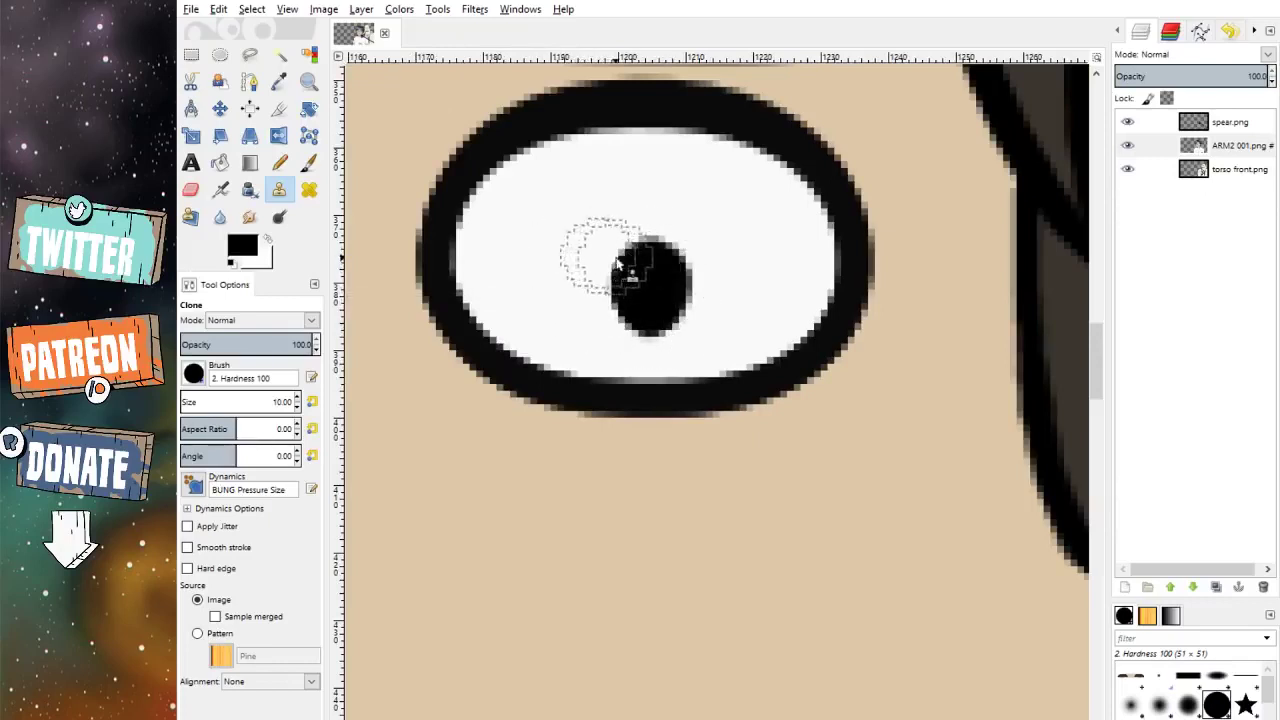
scroll(645, 280, right, 3)
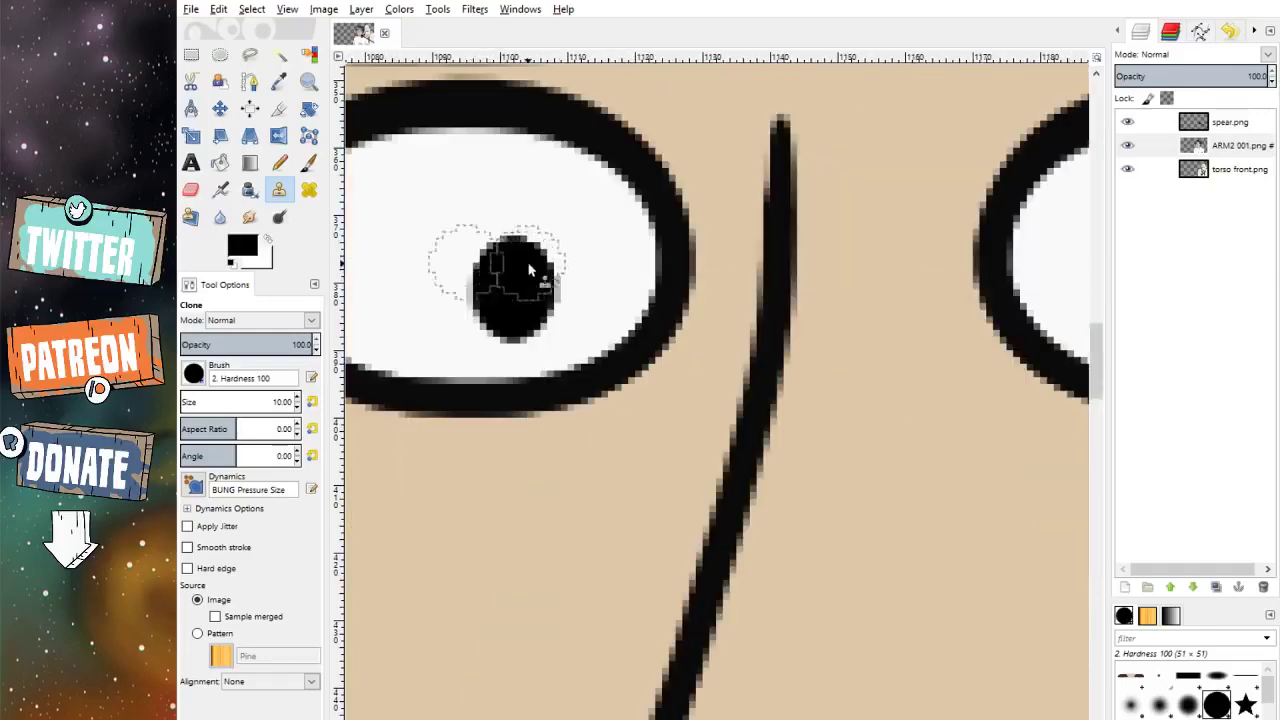
mouse_move(481, 275)
mouse_down()
mouse_move(511, 266)
mouse_move(544, 299)
mouse_move(526, 320)
mouse_move(520, 285)
mouse_up()
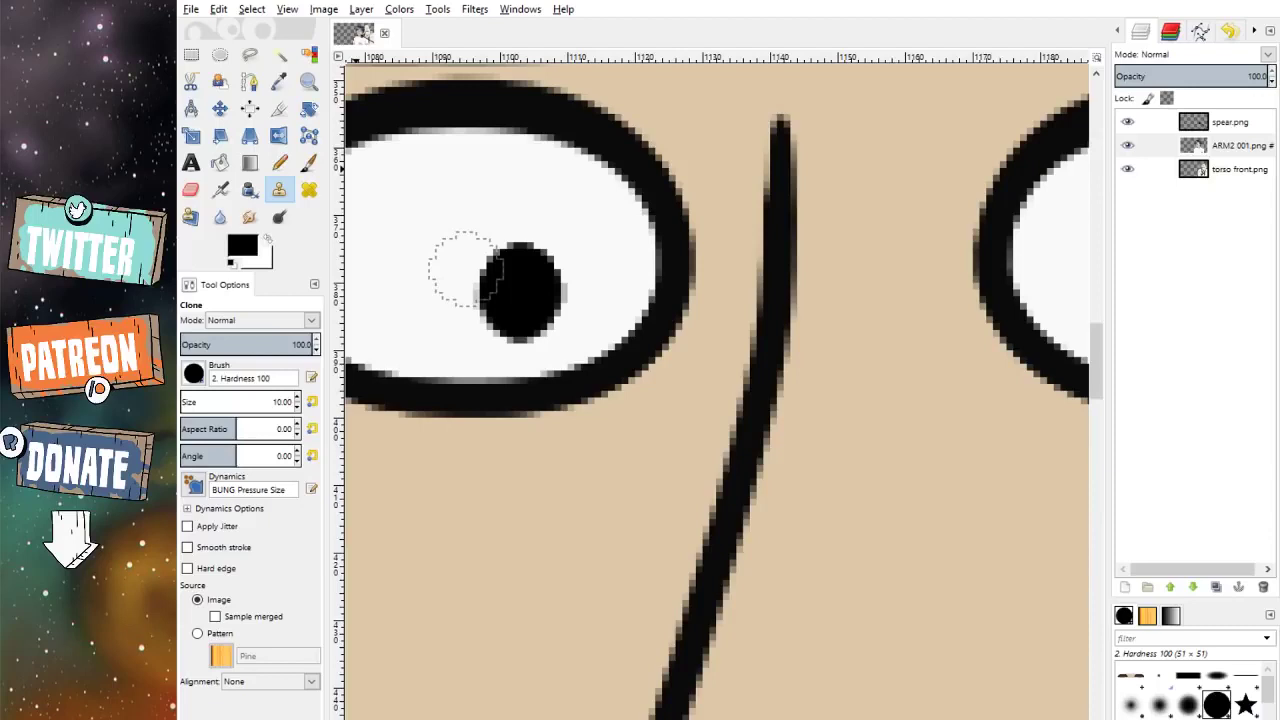
Step: Clone both pupils another small step right, using the Clone tool with the size 10 hard brush
click(308, 163)
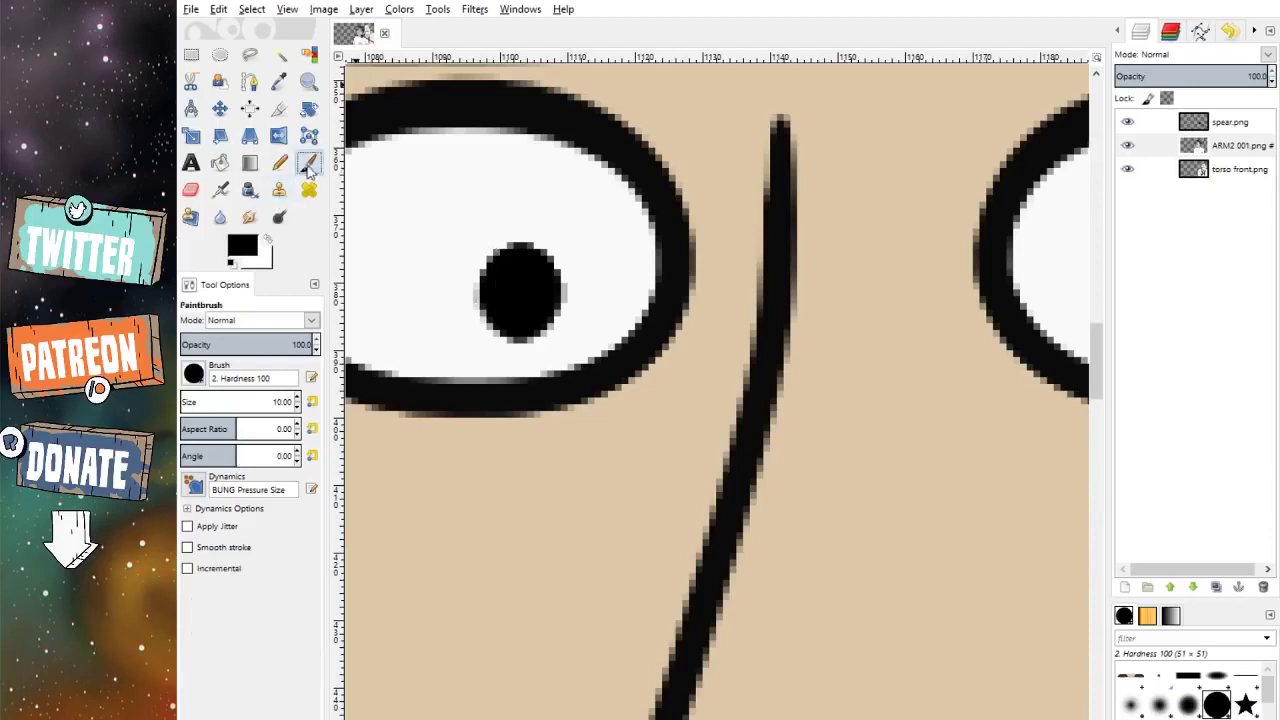
click(279, 190)
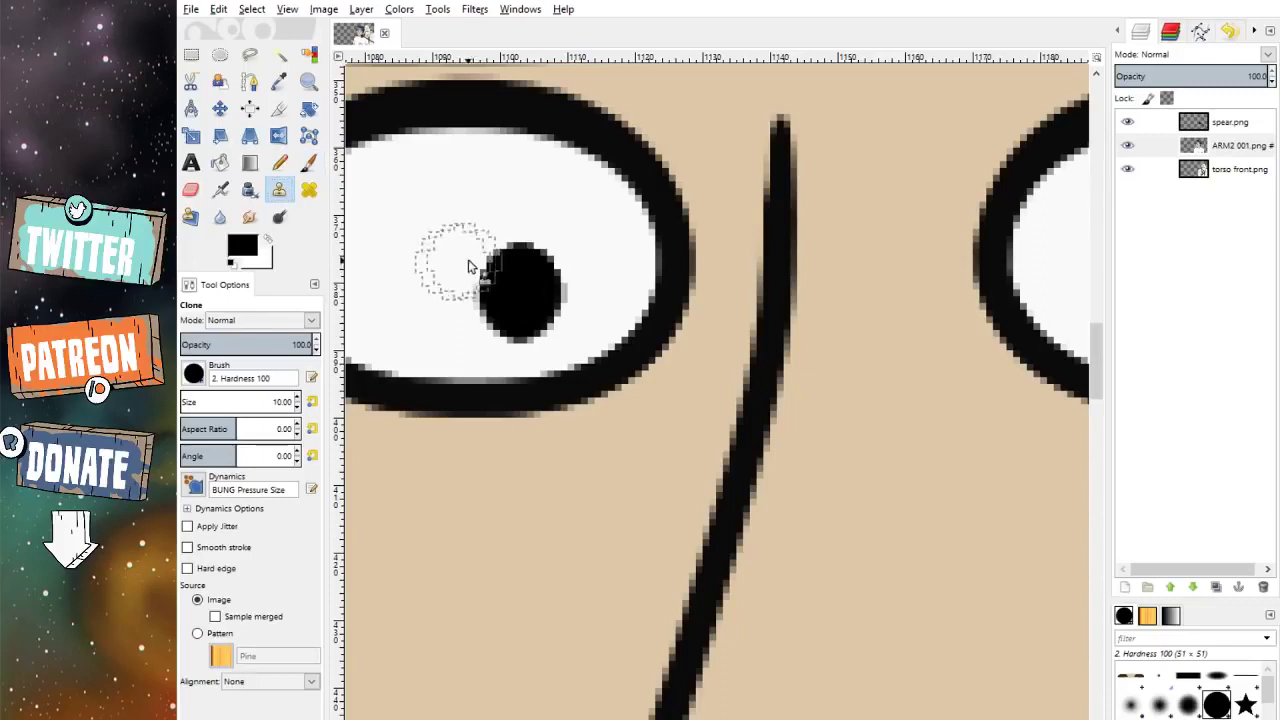
ctrl+click(443, 262)
mouse_move(508, 263)
mouse_down()
mouse_move(560, 253)
mouse_move(568, 316)
mouse_move(529, 322)
mouse_move(496, 275)
mouse_move(538, 254)
mouse_move(658, 260)
mouse_move(630, 287)
mouse_move(667, 317)
mouse_move(721, 318)
mouse_move(690, 275)
mouse_up()
scroll(538, 262, right, 5)
scroll(700, 265, down, 2)
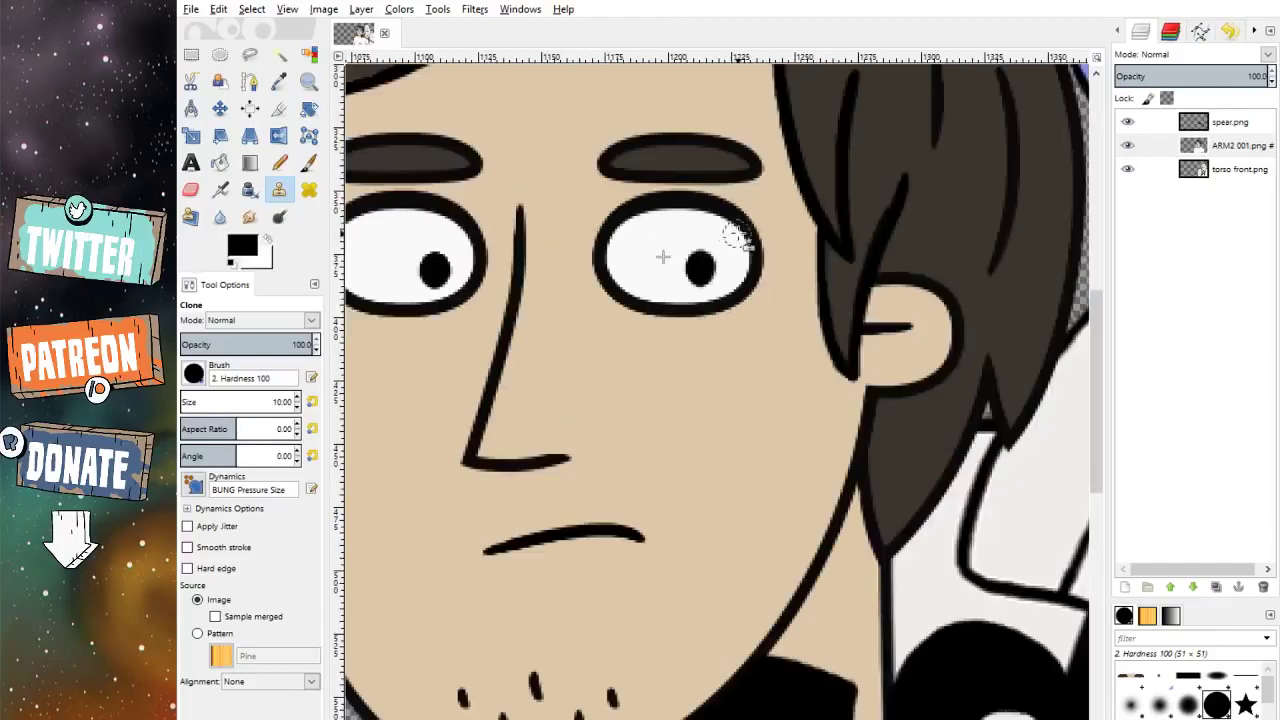
click(220, 108)
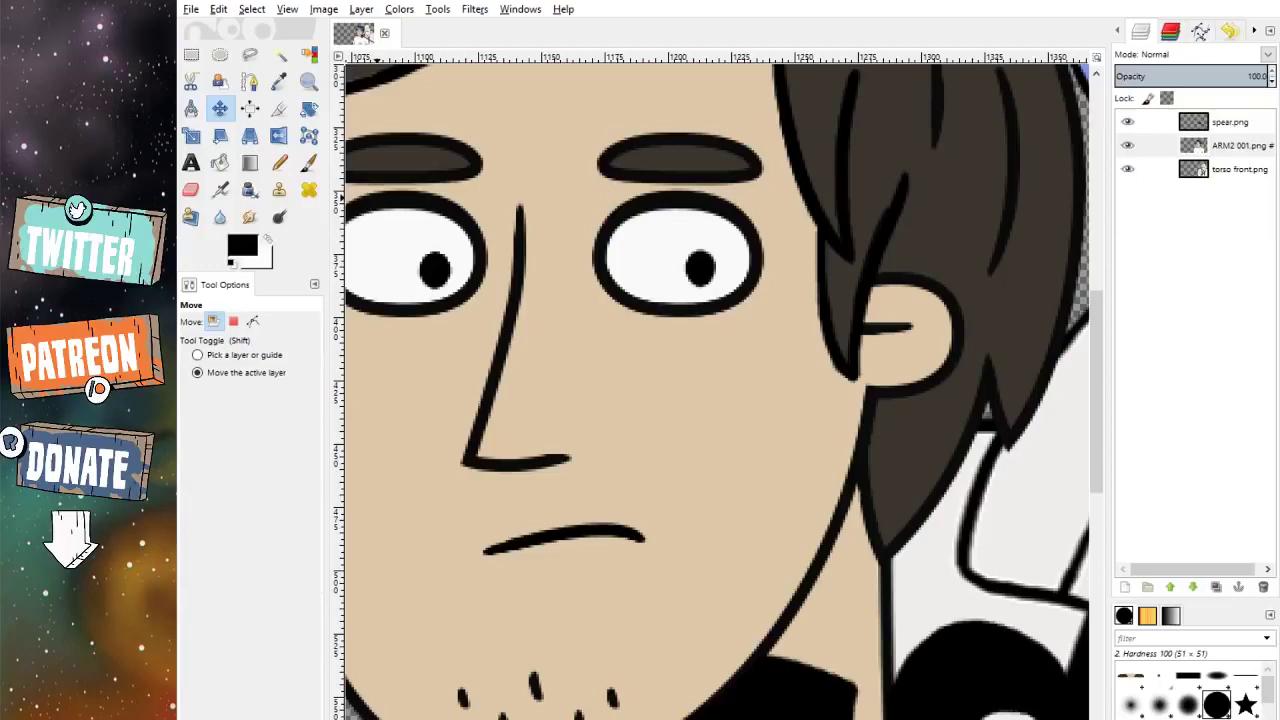
scroll(670, 304, down, 6)
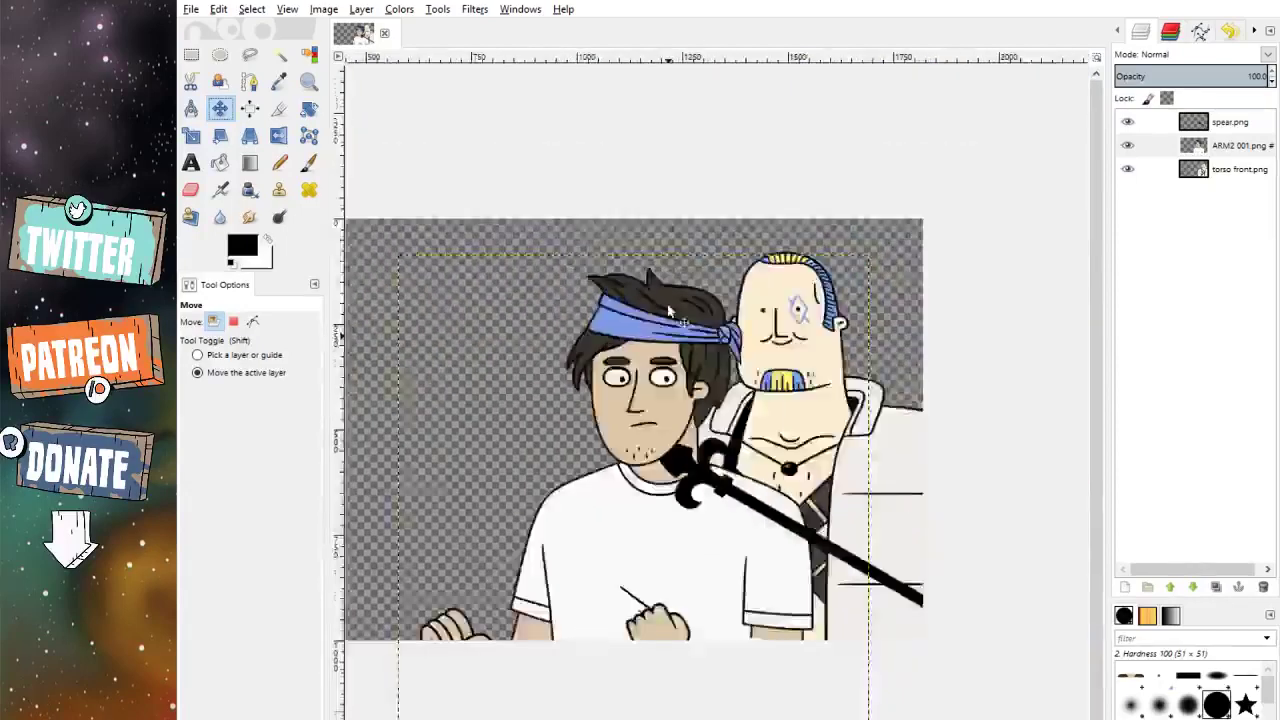
scroll(670, 304, up, 1)
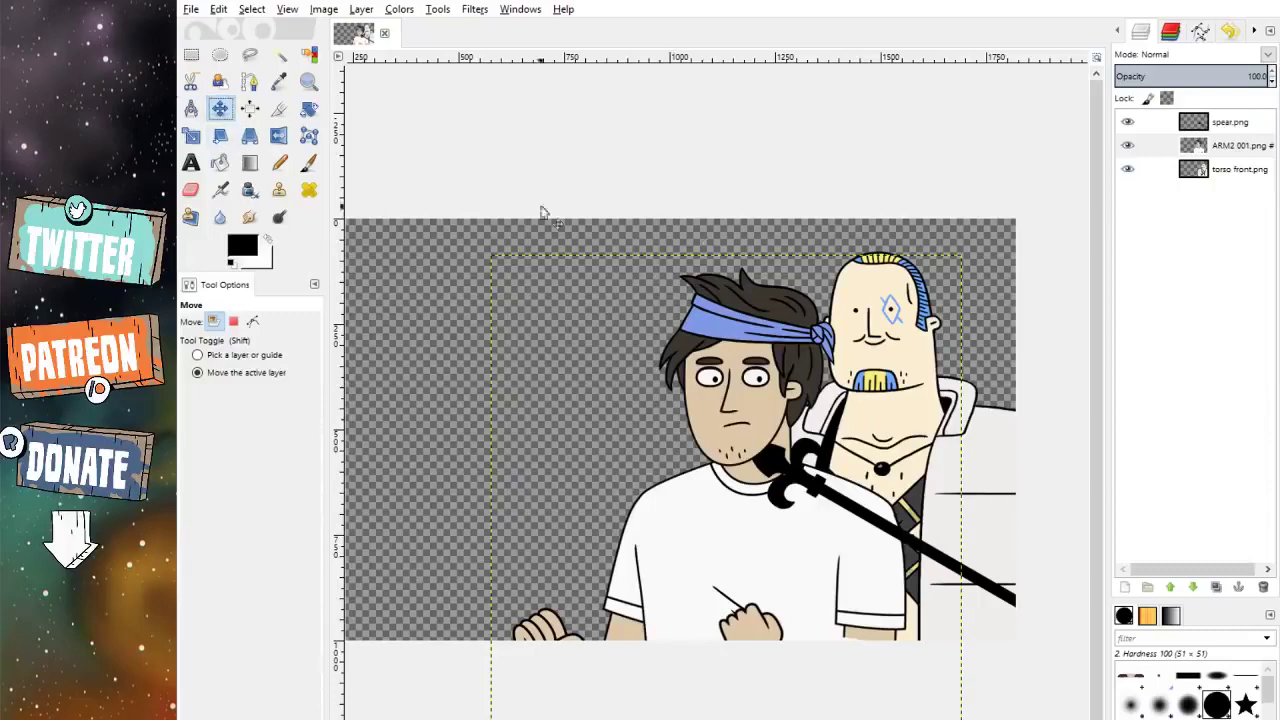
Step: Clone the right-hand pupil, followed by the left-hand pupil, closer to the right edge of each eye
click(279, 189)
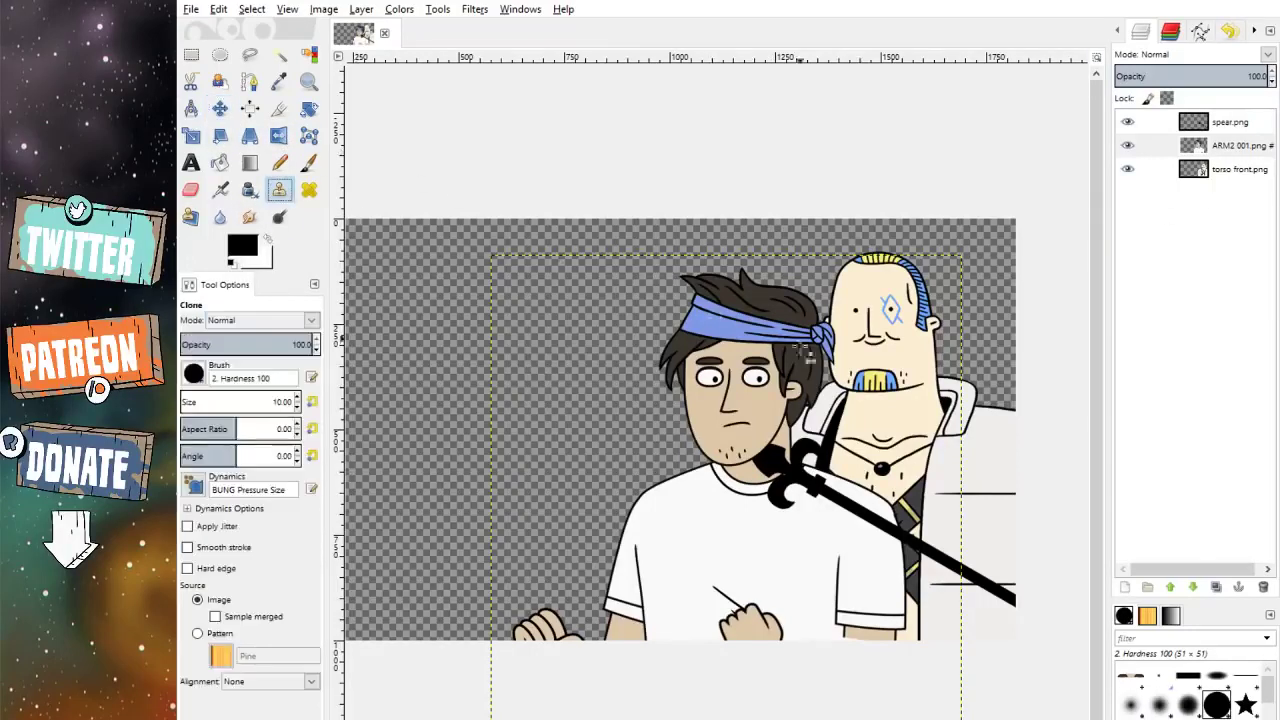
scroll(713, 377, up, 6)
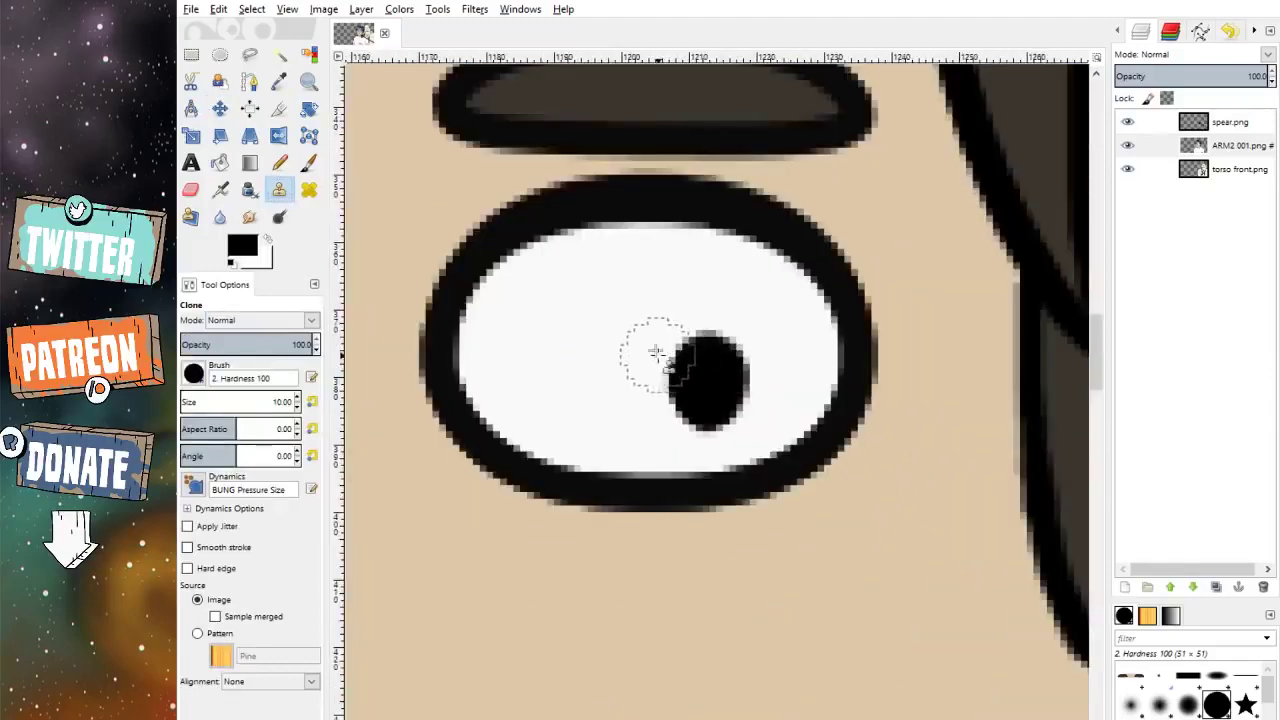
mouse_move(657, 357)
mouse_down()
mouse_move(751, 355)
mouse_move(748, 401)
mouse_move(691, 371)
mouse_up()
scroll(660, 368, right, 3)
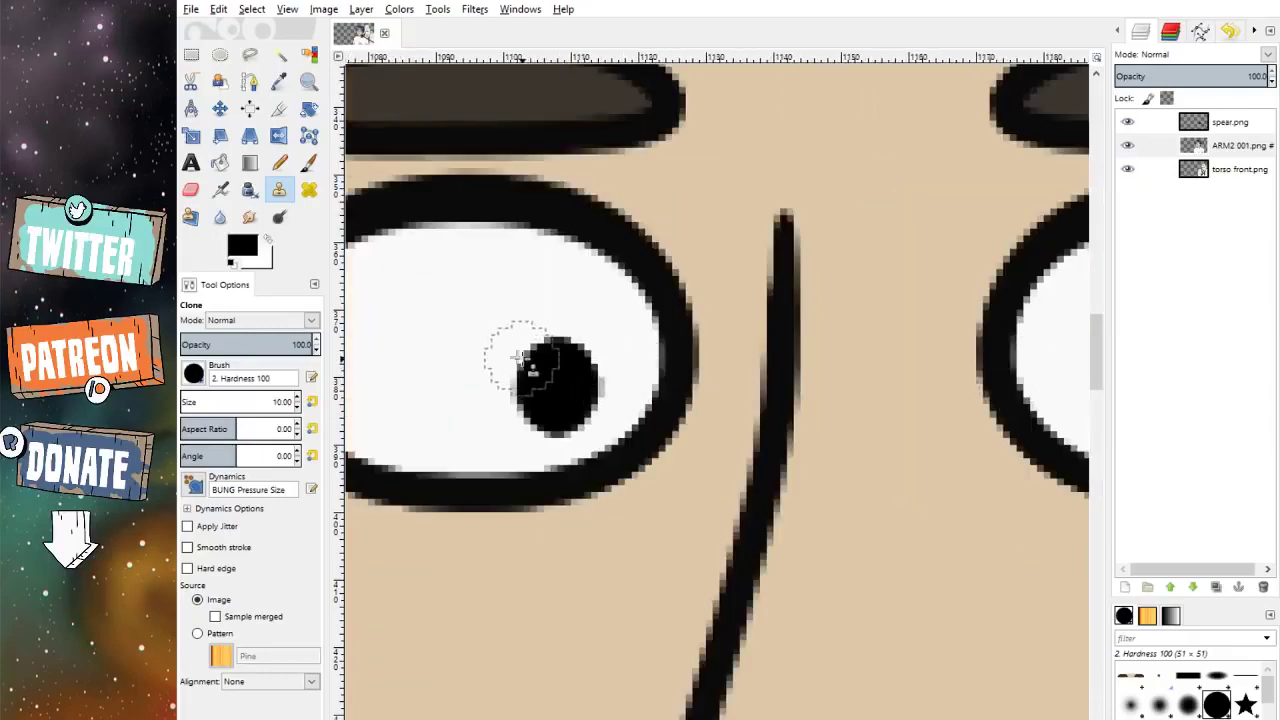
mouse_move(551, 366)
mouse_down()
mouse_move(593, 360)
mouse_move(589, 412)
mouse_move(540, 412)
mouse_move(545, 372)
mouse_up()
scroll(545, 372, down, 3)
click(228, 115)
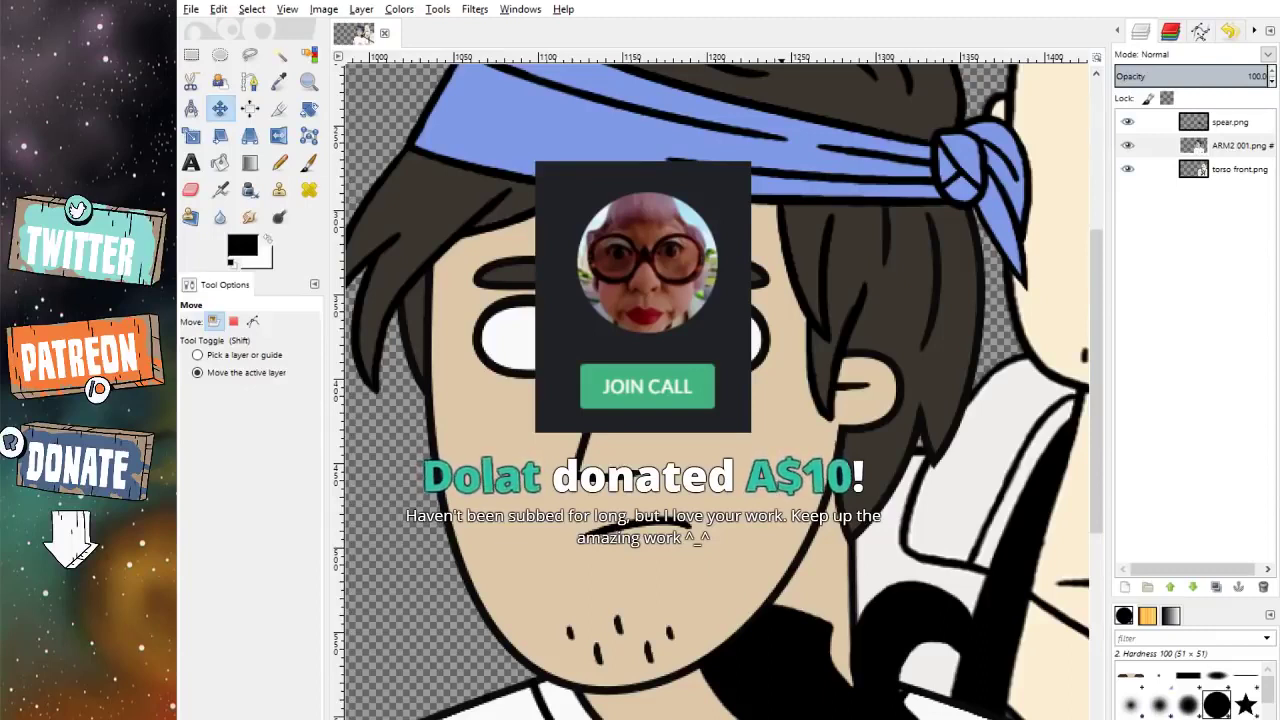
Step: Examine the man's shifted gaze within the whole scene and close up, comparing it with the ARM2 001.png layer hidden and shown
click(308, 163)
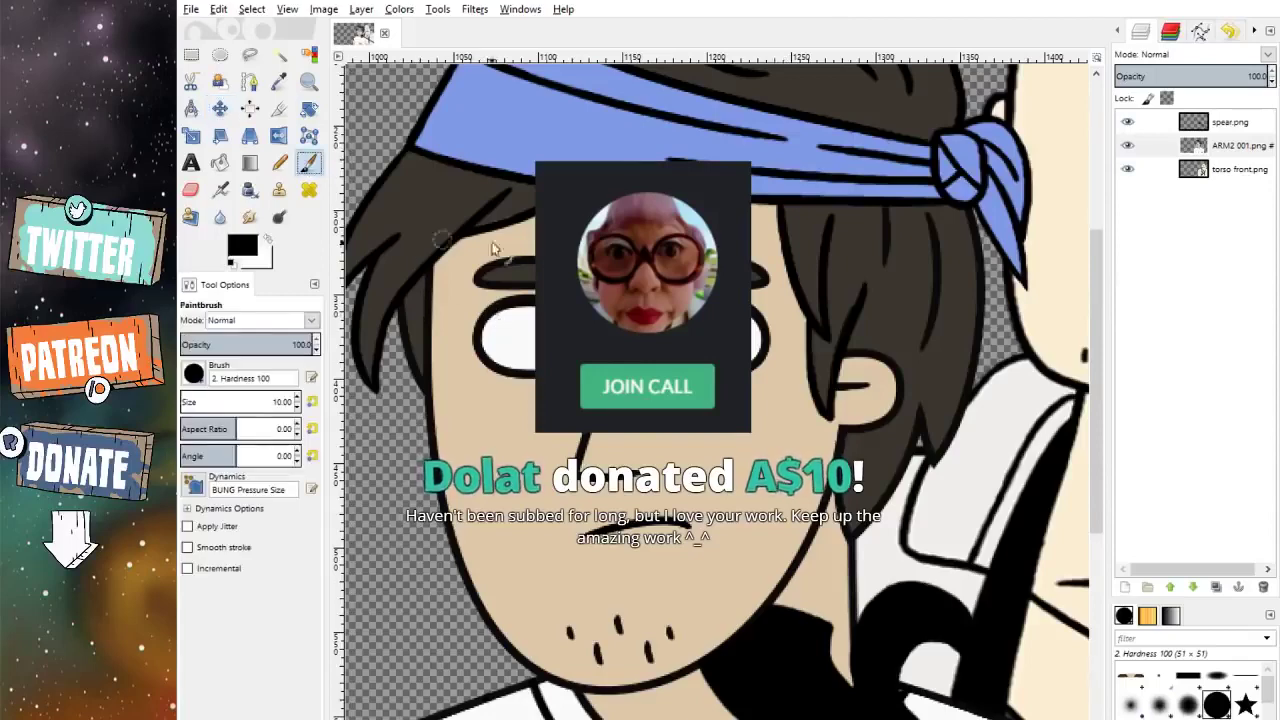
scroll(492, 248, down, 3)
scroll(670, 512, up, 1)
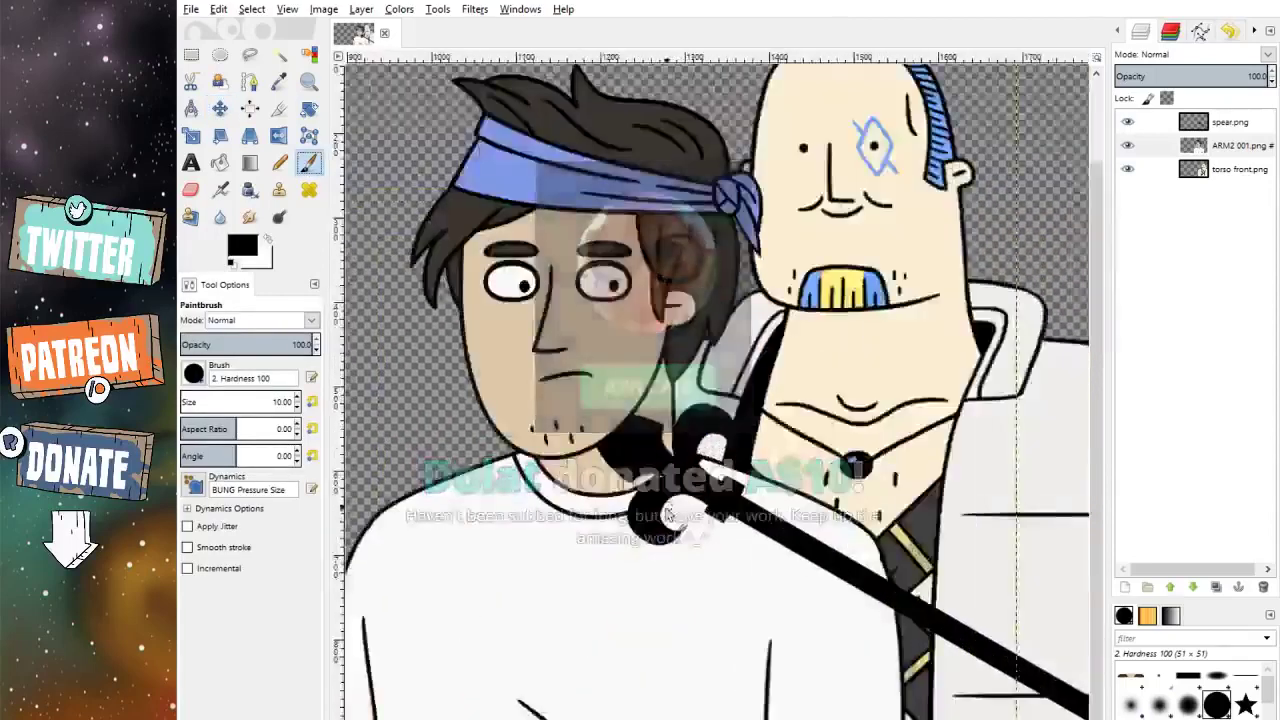
scroll(670, 500, up, 2)
scroll(677, 491, down, 3)
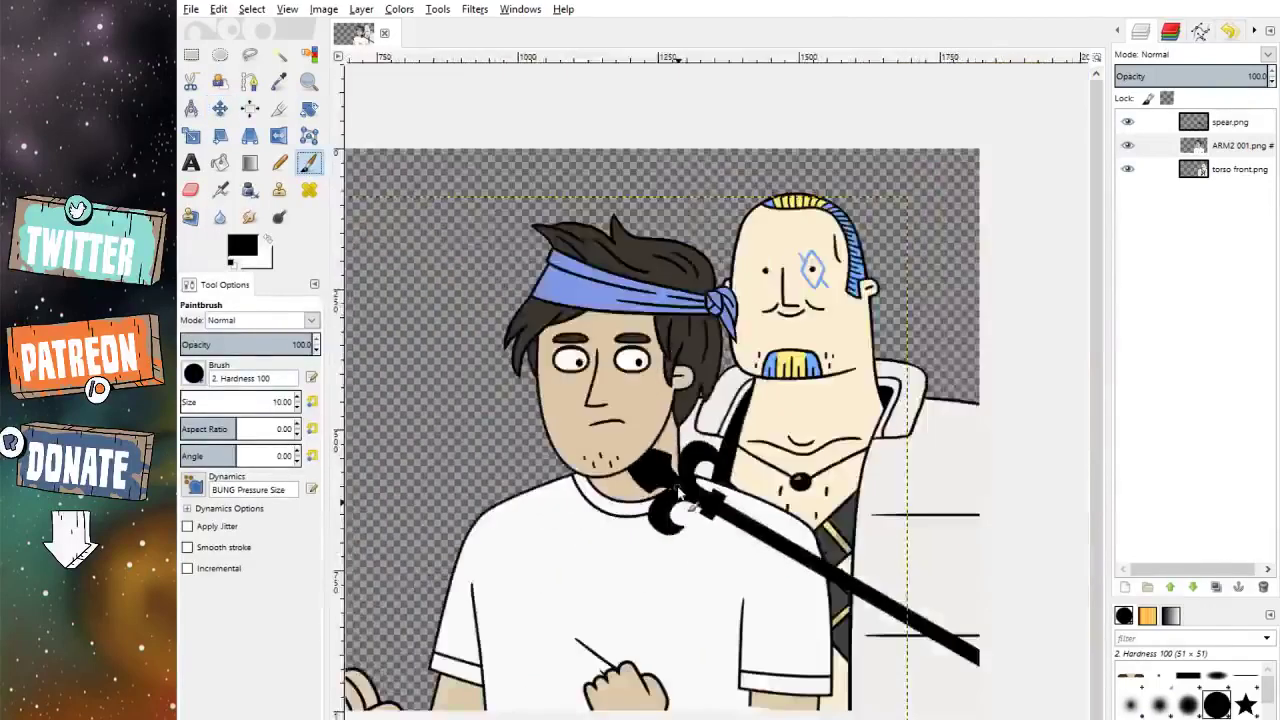
click(219, 108)
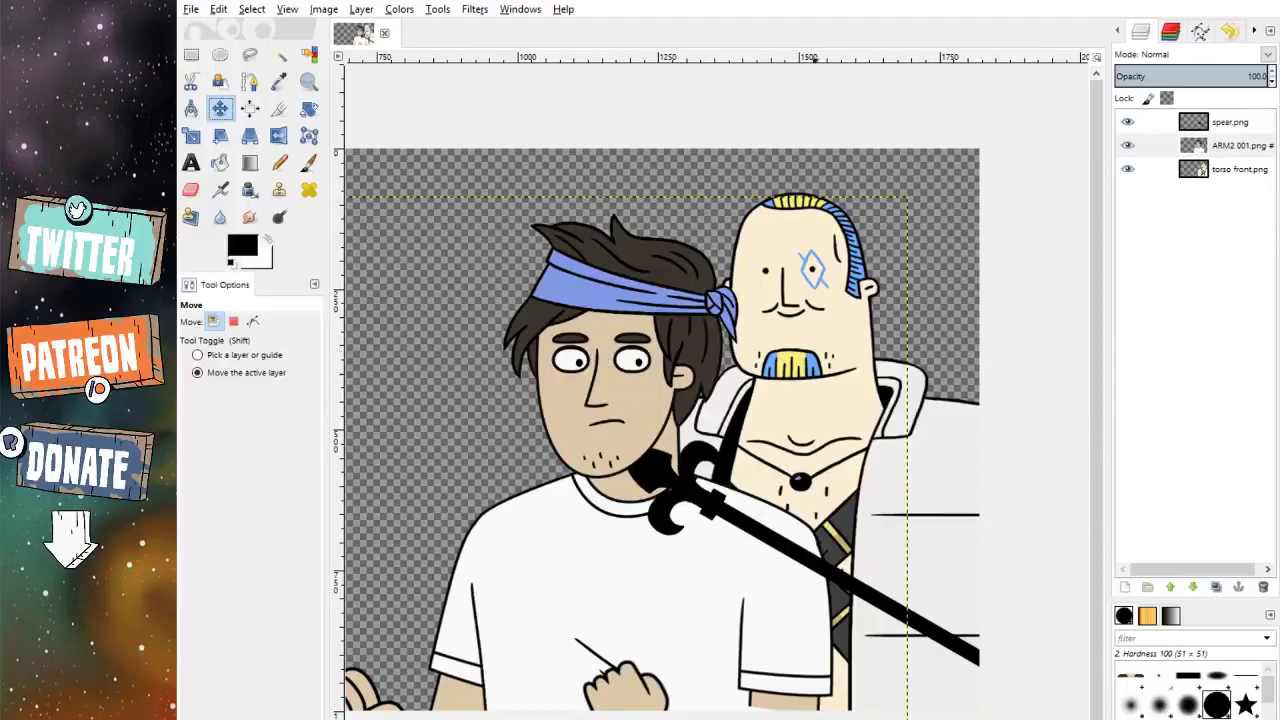
scroll(951, 449, down, 2)
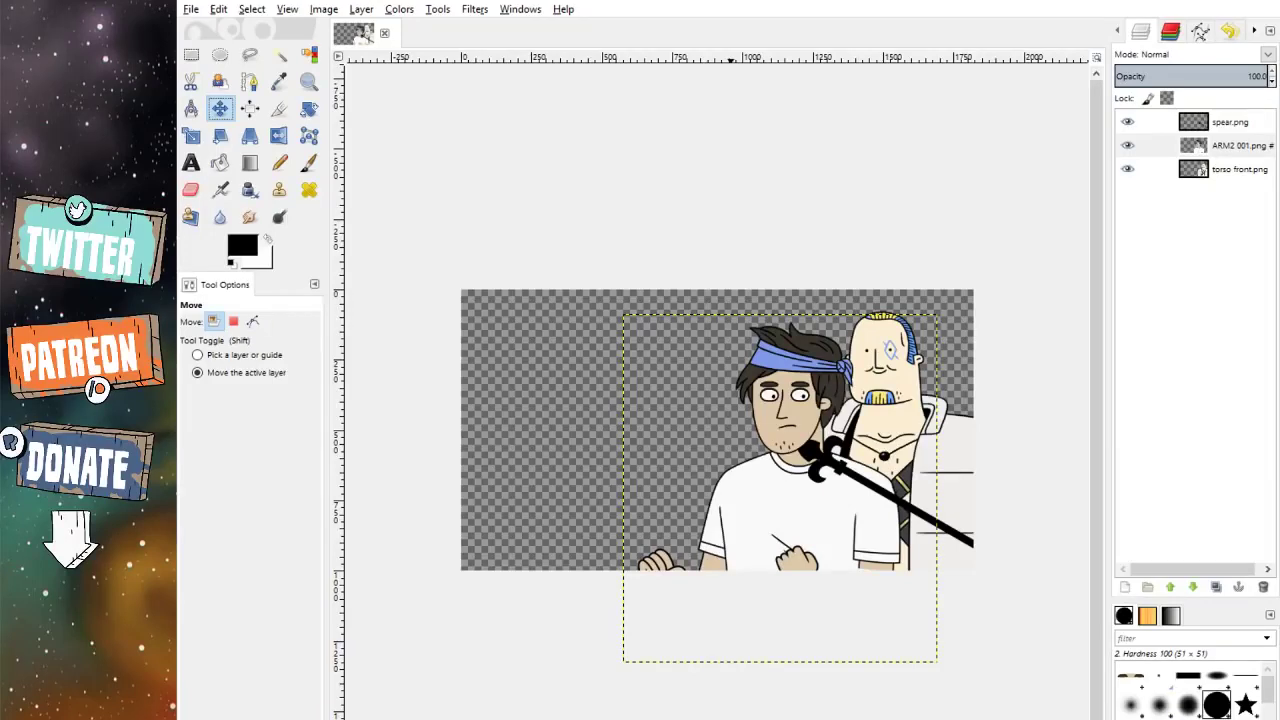
scroll(898, 393, up, 2)
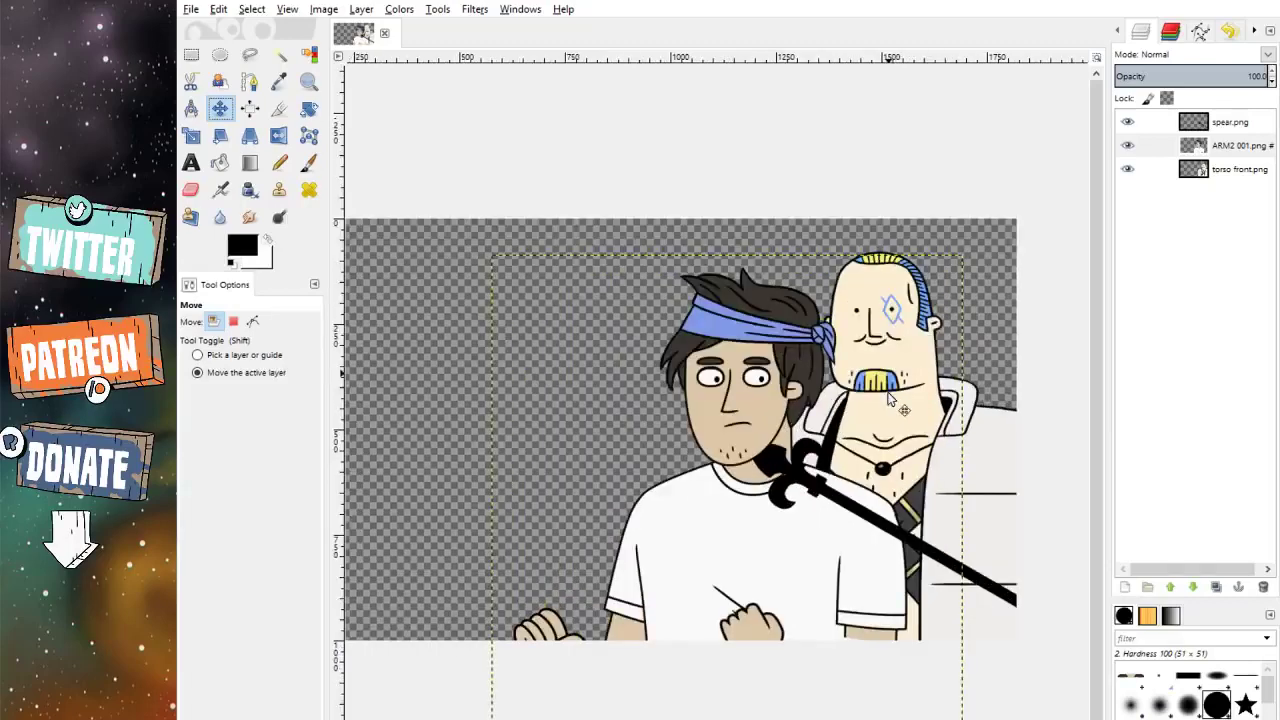
scroll(755, 411, up, 2)
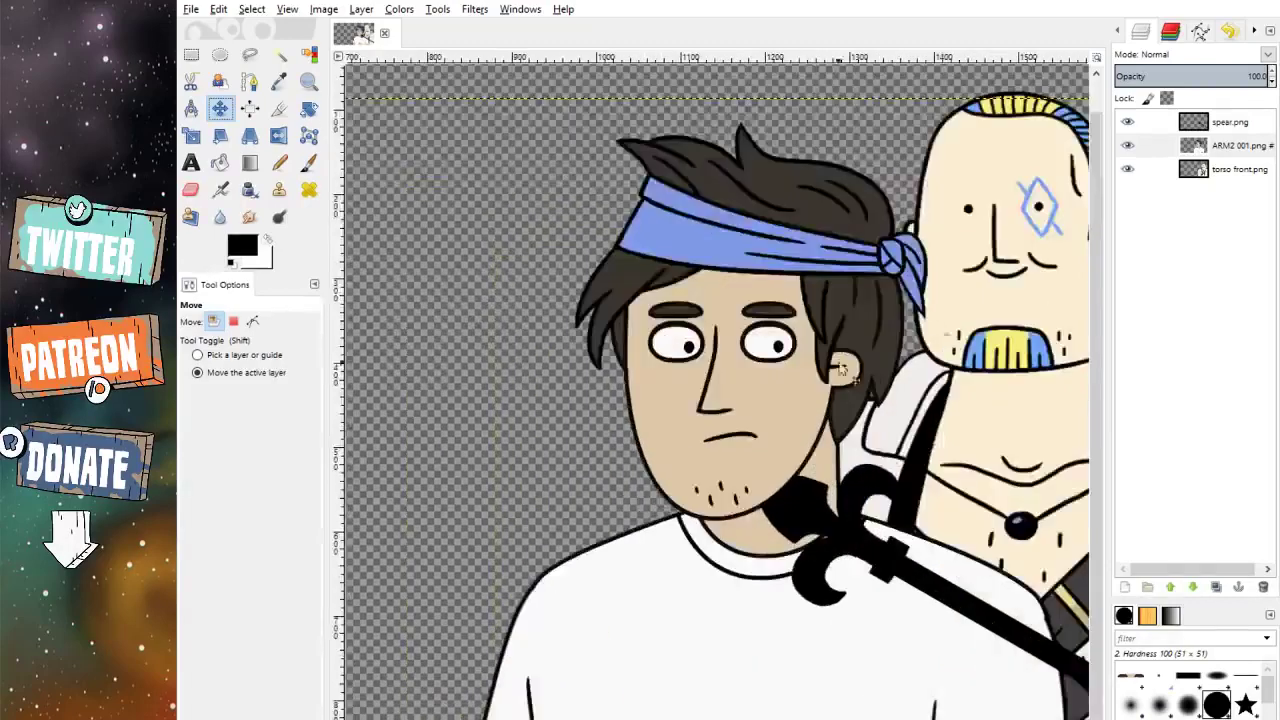
click(1128, 145)
click(1128, 145)
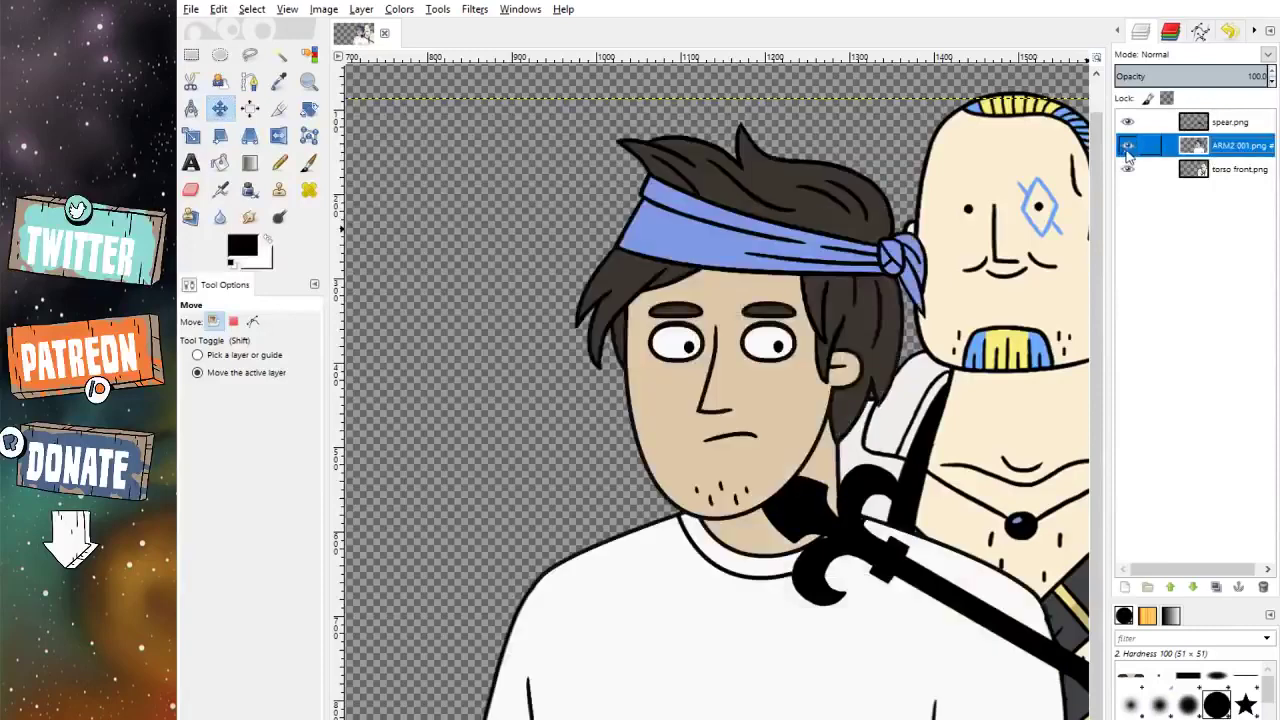
Step: Delete the spear.png layer
scroll(710, 360, up, 3)
key(f)
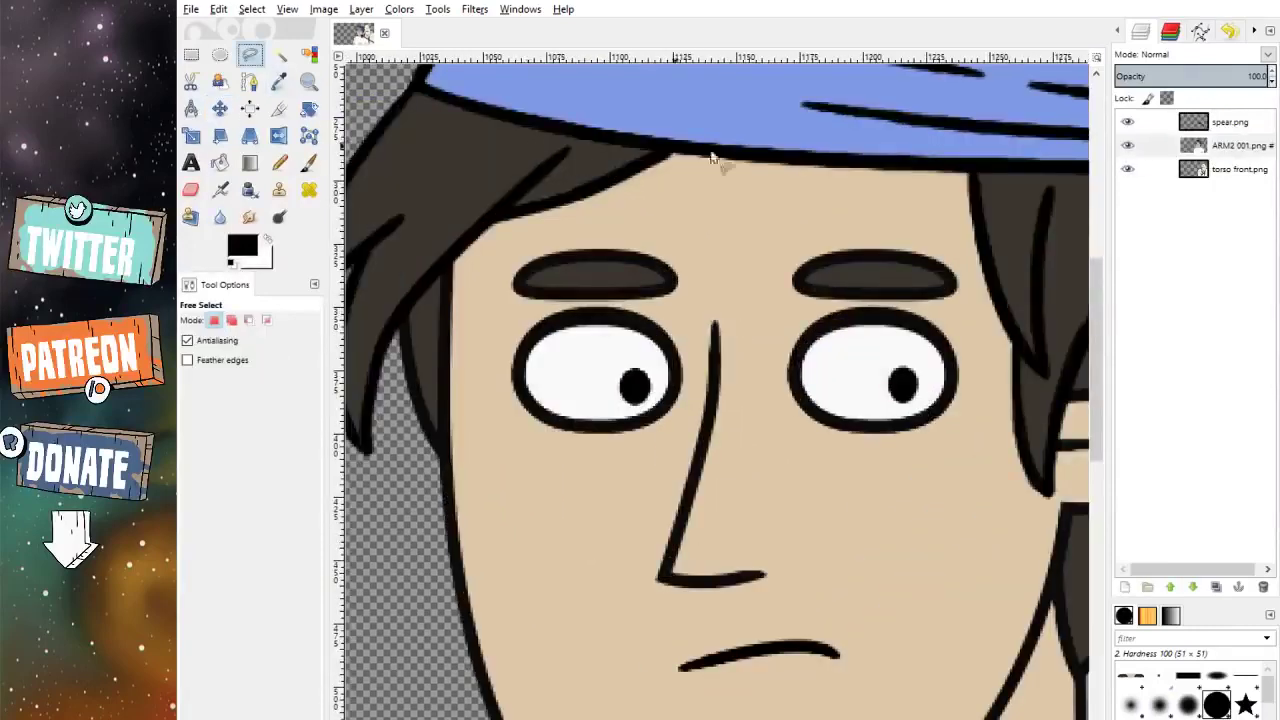
click(1220, 125)
click(1262, 587)
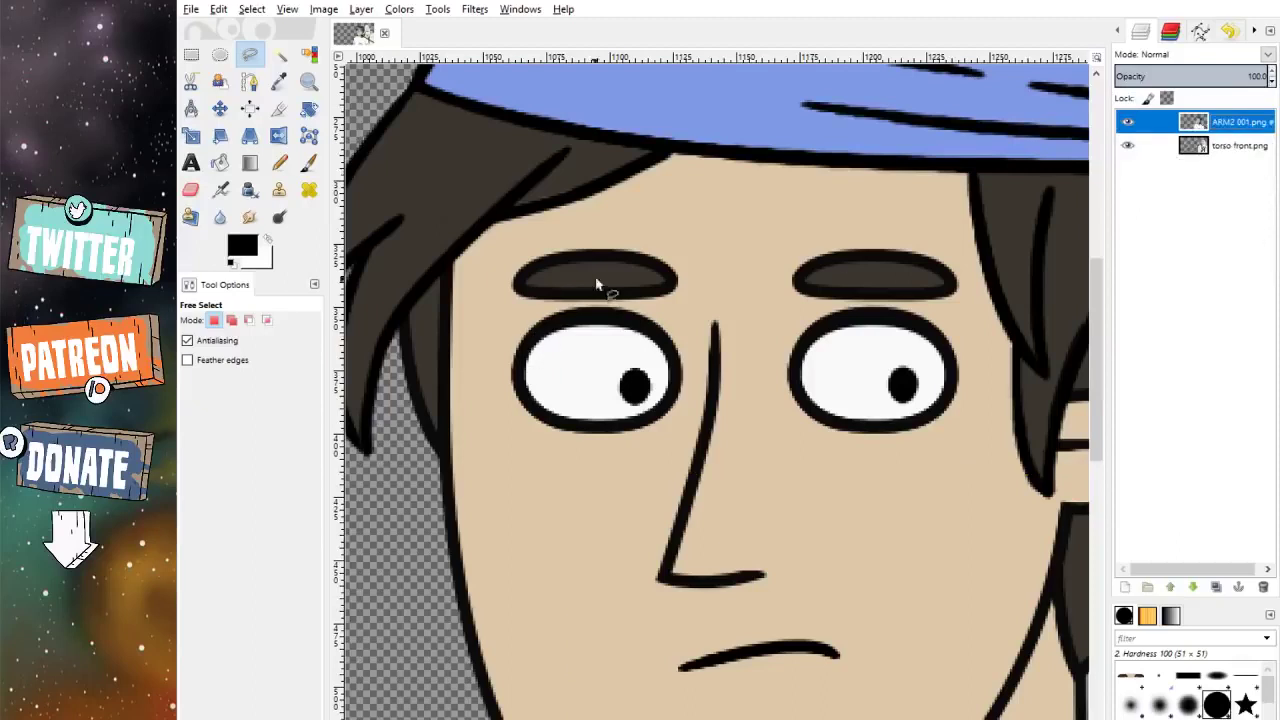
Step: Outline both of the dark-haired man's eyebrows with a free selection on the ARM2 001.png layer and copy them into a new layer
scroll(594, 290, up, 2)
click(516, 313)
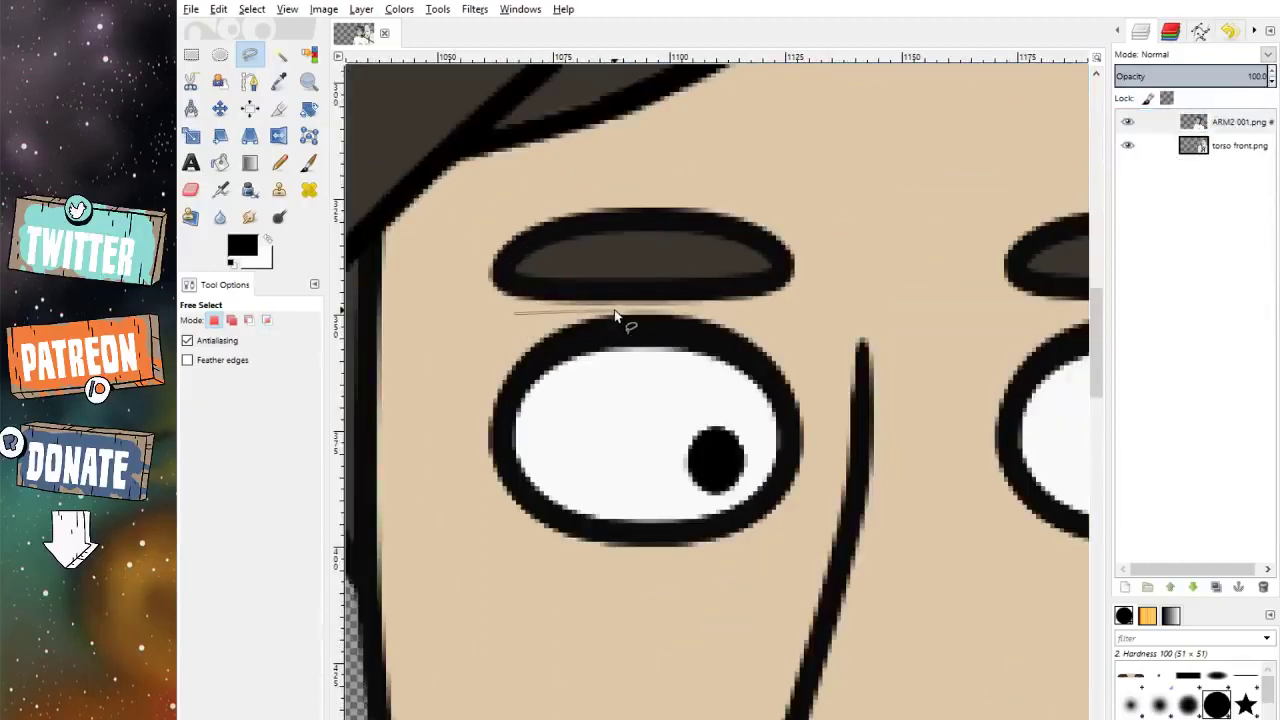
scroll(911, 320, right, 2)
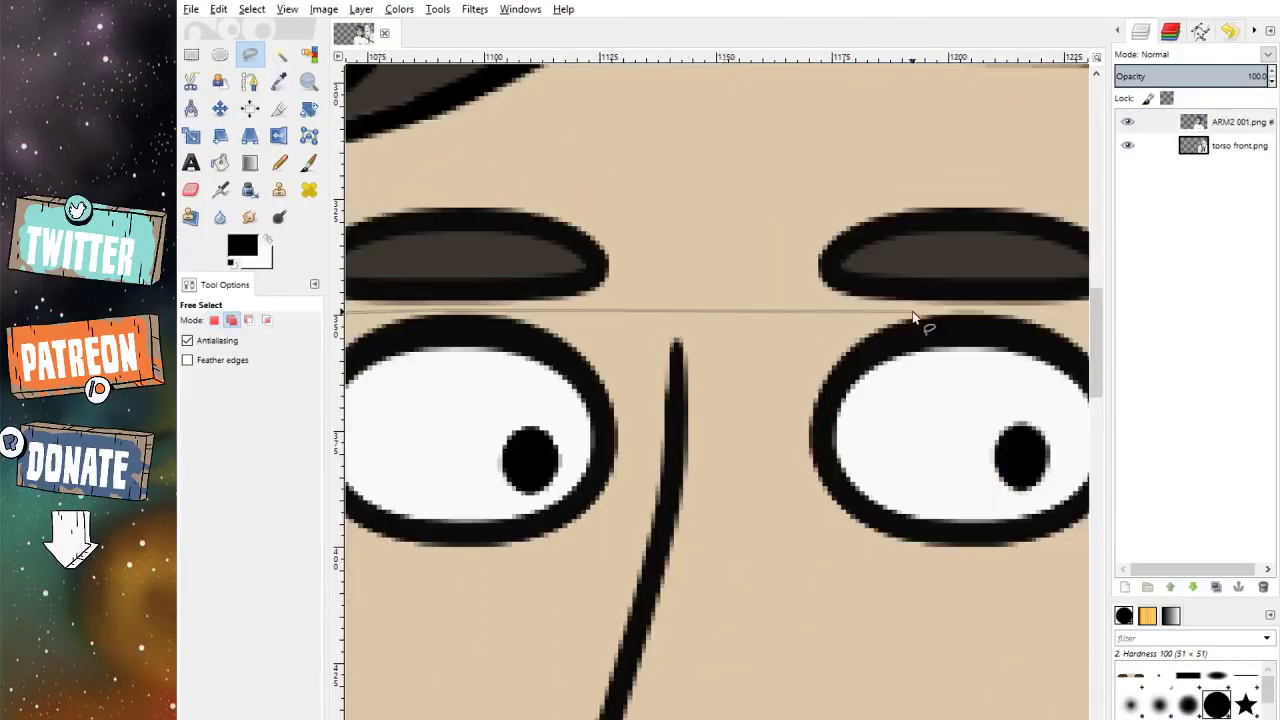
scroll(1050, 314, right, 2)
mouse_move(948, 308)
mouse_down()
mouse_move(946, 256)
mouse_move(895, 204)
mouse_move(754, 186)
mouse_move(561, 194)
mouse_move(475, 222)
mouse_move(458, 282)
mouse_move(512, 316)
mouse_up()
scroll(753, 187, left, 4)
key(Return)
key(ctrl+c)
key(ctrl+v)
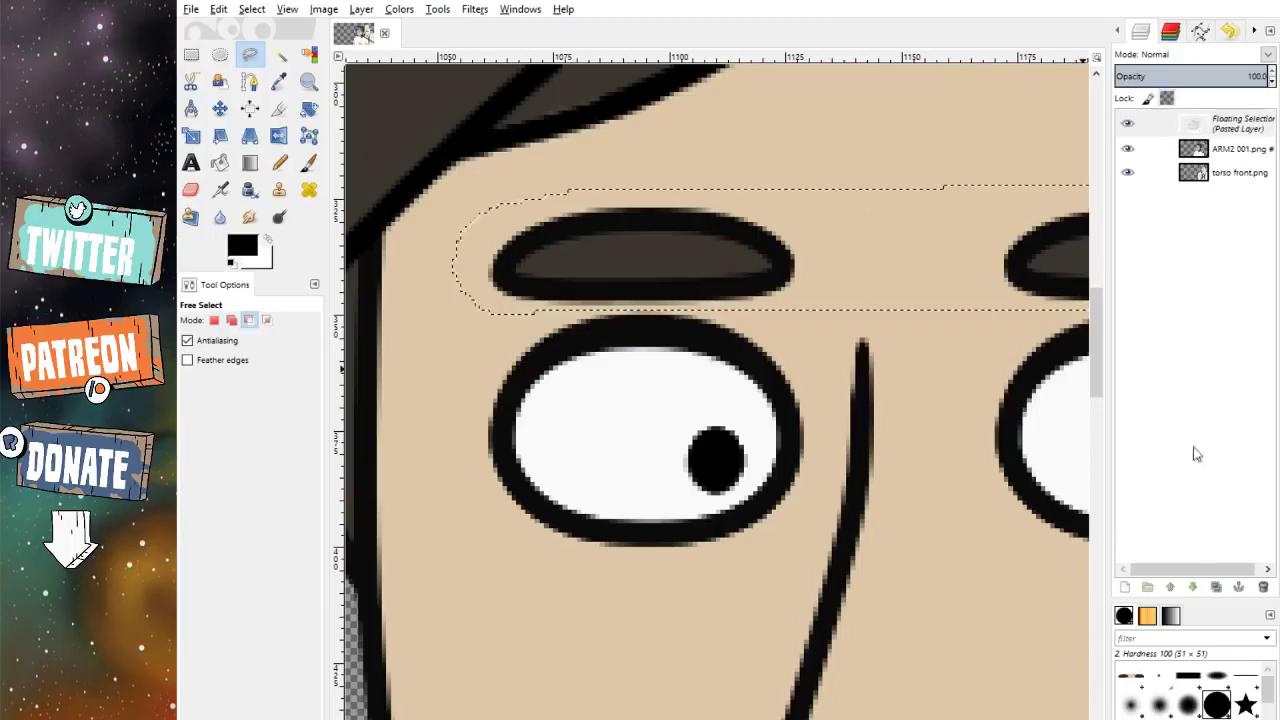
click(1124, 587)
Step: Nudge the pasted eyebrow layer up by 2 pixels
key(m)
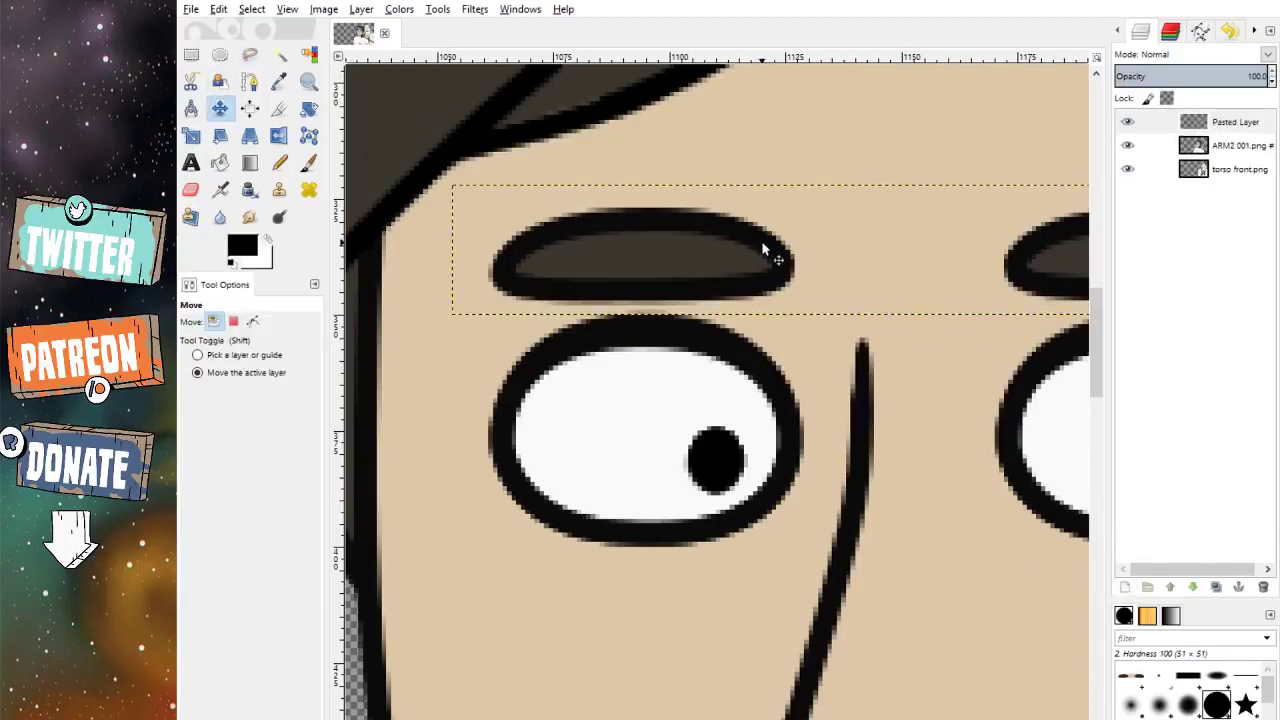
key(Up)
key(Up)
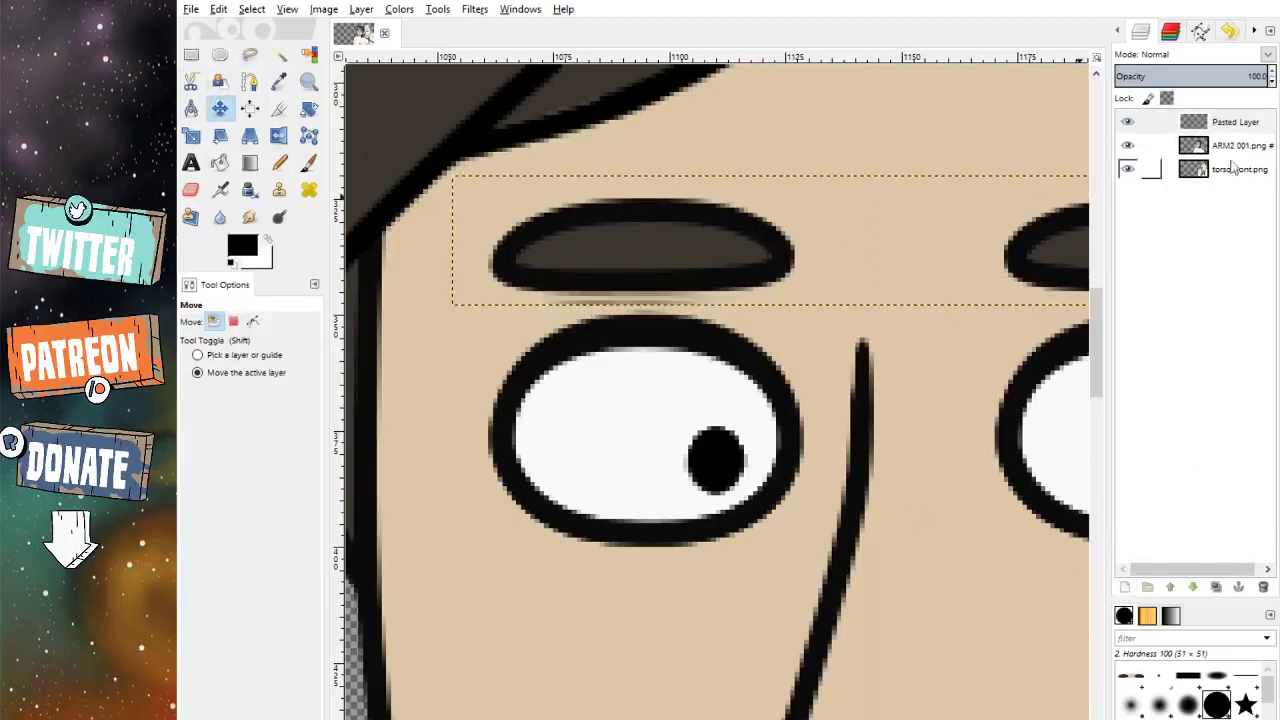
Step: Sample the skin color from the ARM2 001.png layer and paint over the original eyebrow remnants beneath both raised eyebrows
click(1222, 147)
key(o)
click(500, 185)
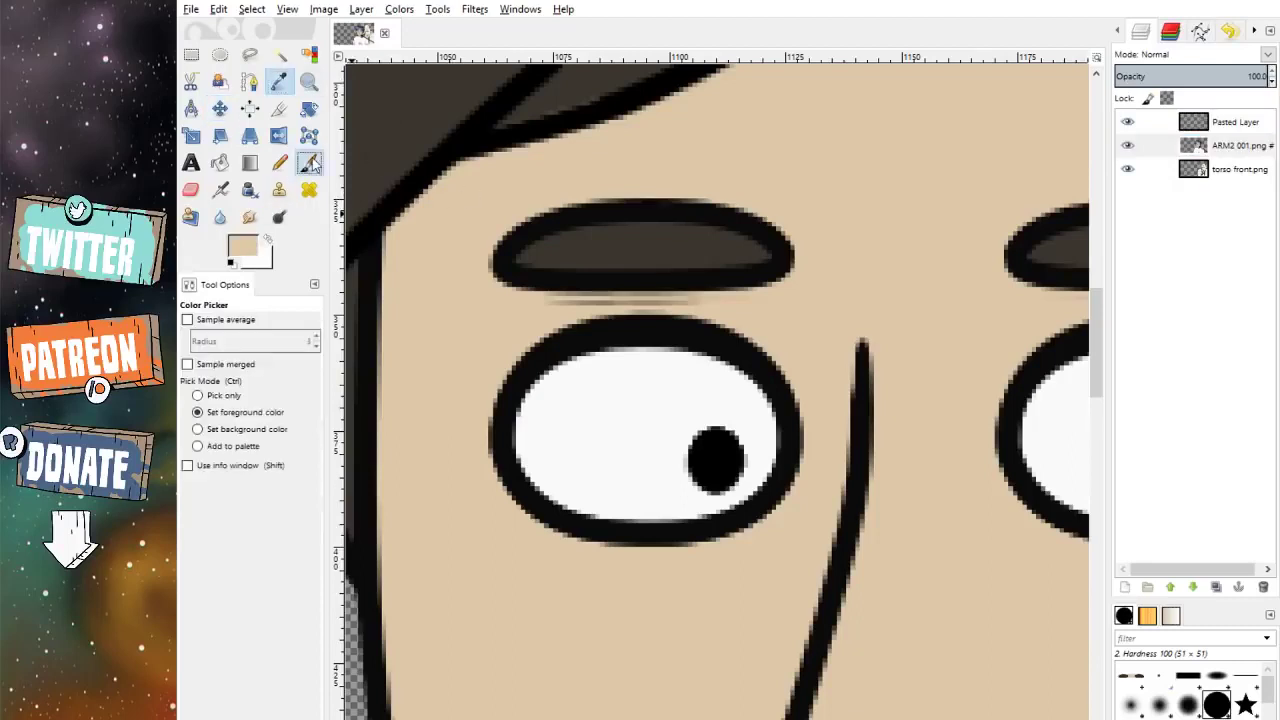
key(p)
scroll(553, 270, up, 1)
mouse_move(556, 292)
mouse_down()
mouse_move(830, 290)
mouse_move(434, 280)
mouse_up()
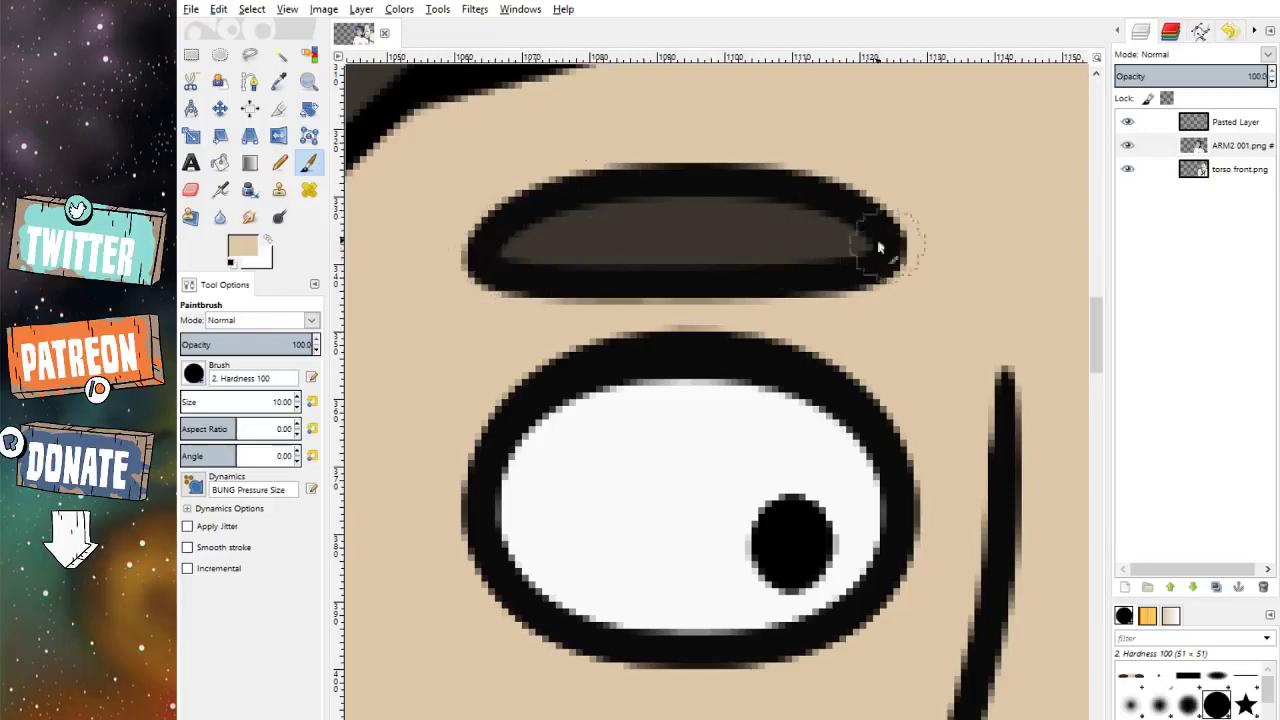
scroll(886, 243, right, 5)
drag(790, 295, 1050, 305)
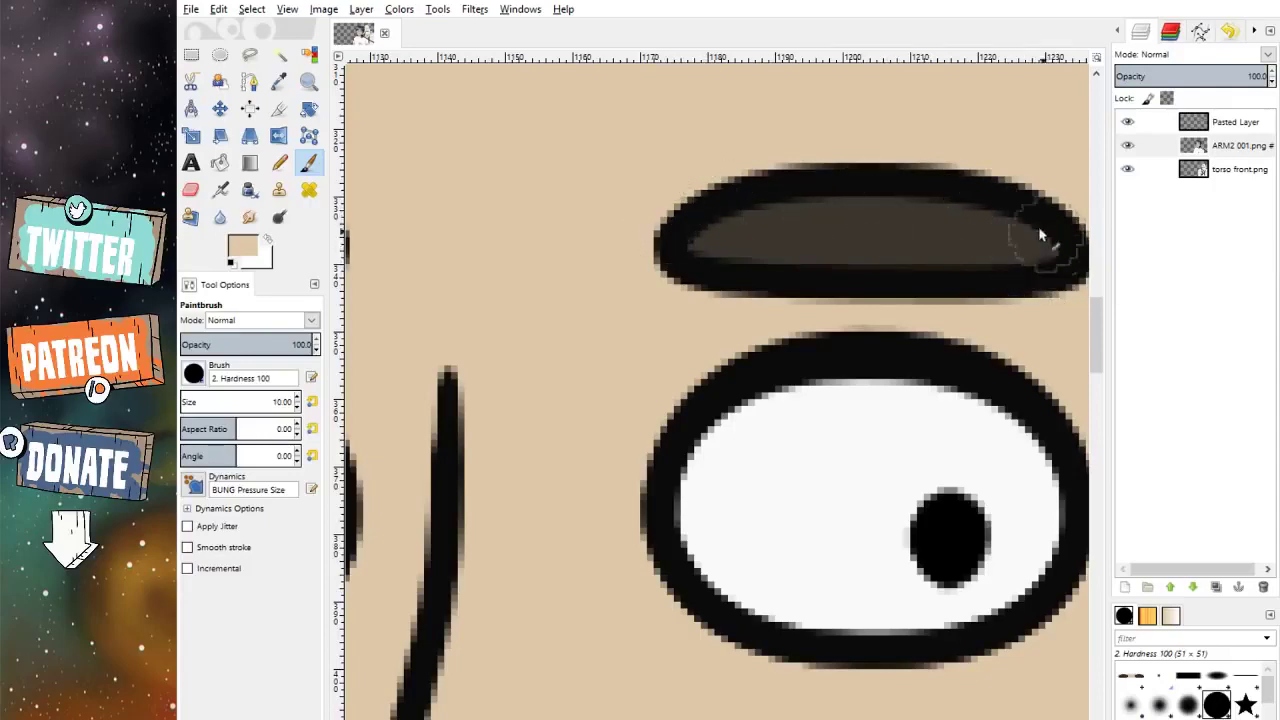
Step: Raise the Pasted Layer with the eyebrows another 2 pixels above the eyes
click(220, 108)
key(minus)
key(minus)
click(1120, 118)
key(plus)
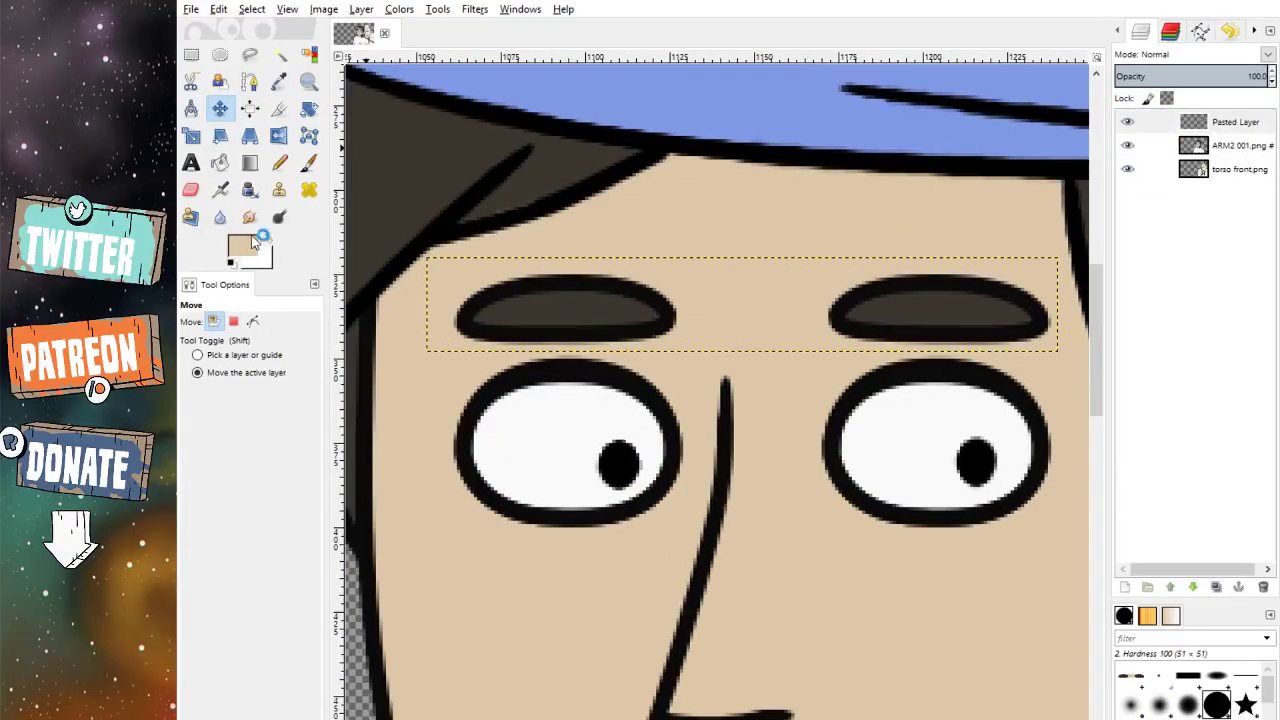
key(Up)
key(Up)
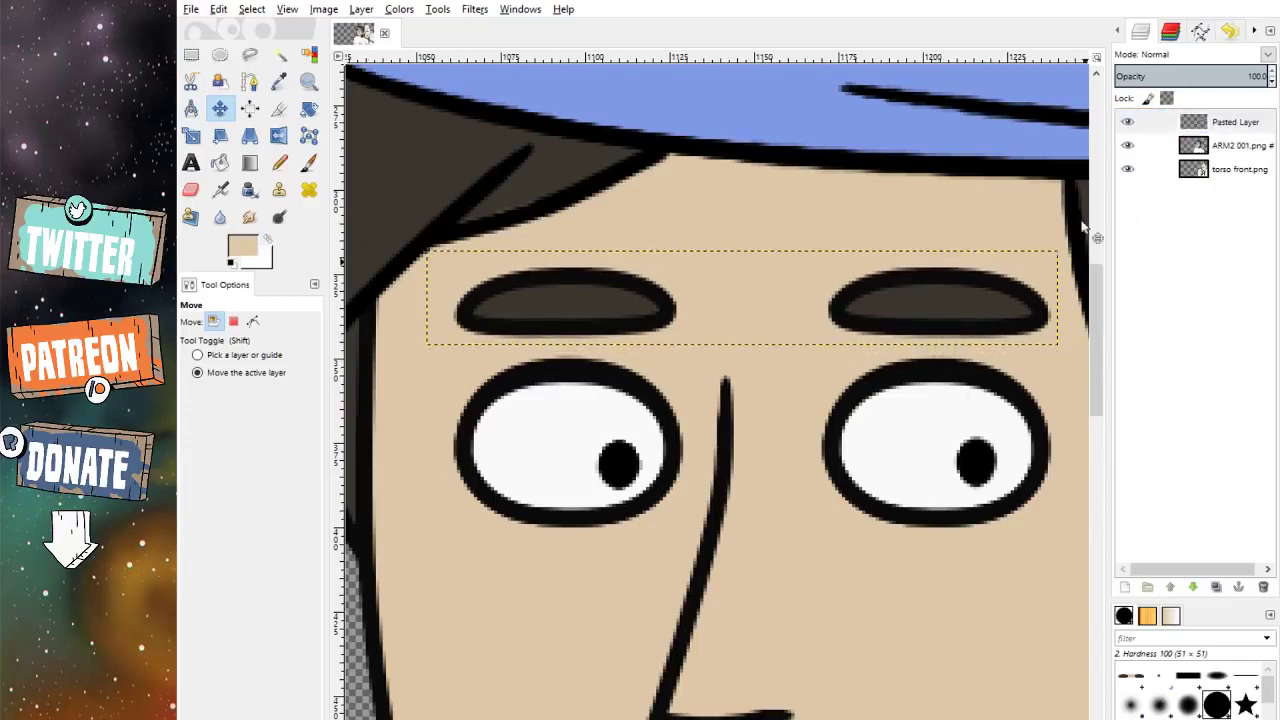
Step: Raise the Pasted Layer with the eyebrows in small increments of a few pixels until they sit just below the hairline
key(Up)
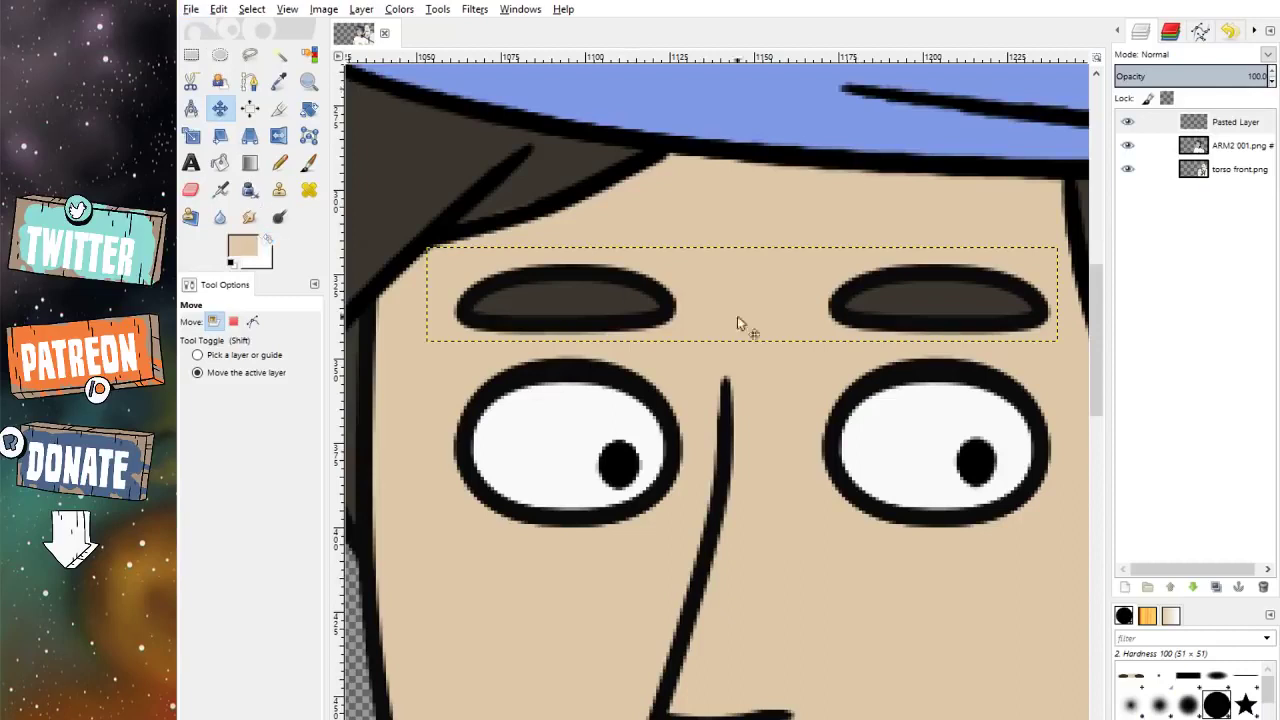
key(Up)
key(Up)
key(Up)
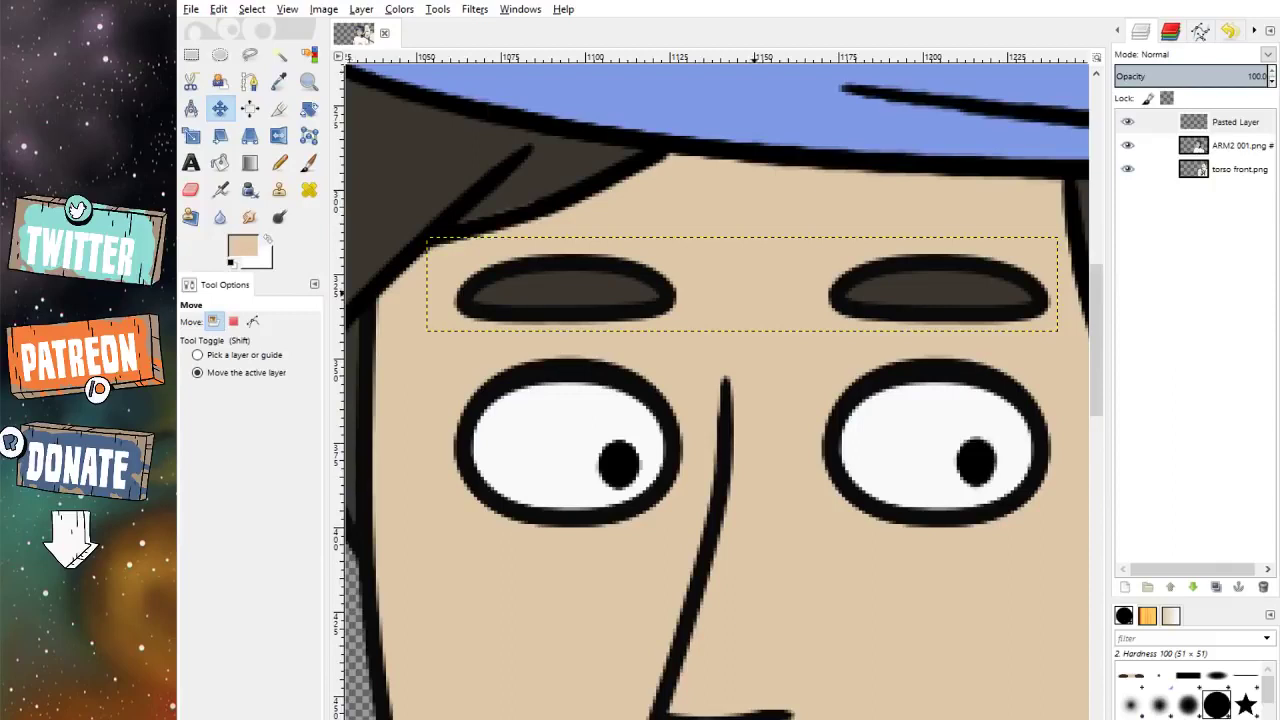
drag(754, 300, 750, 293)
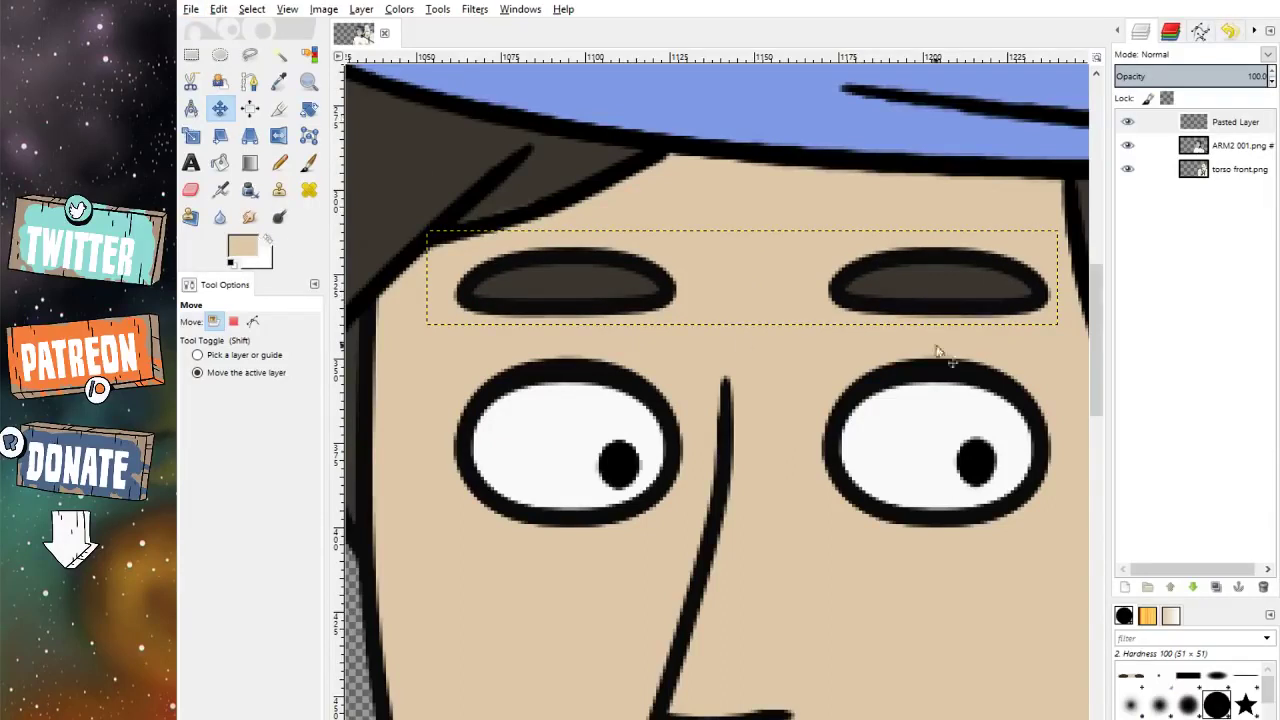
drag(915, 291, 914, 283)
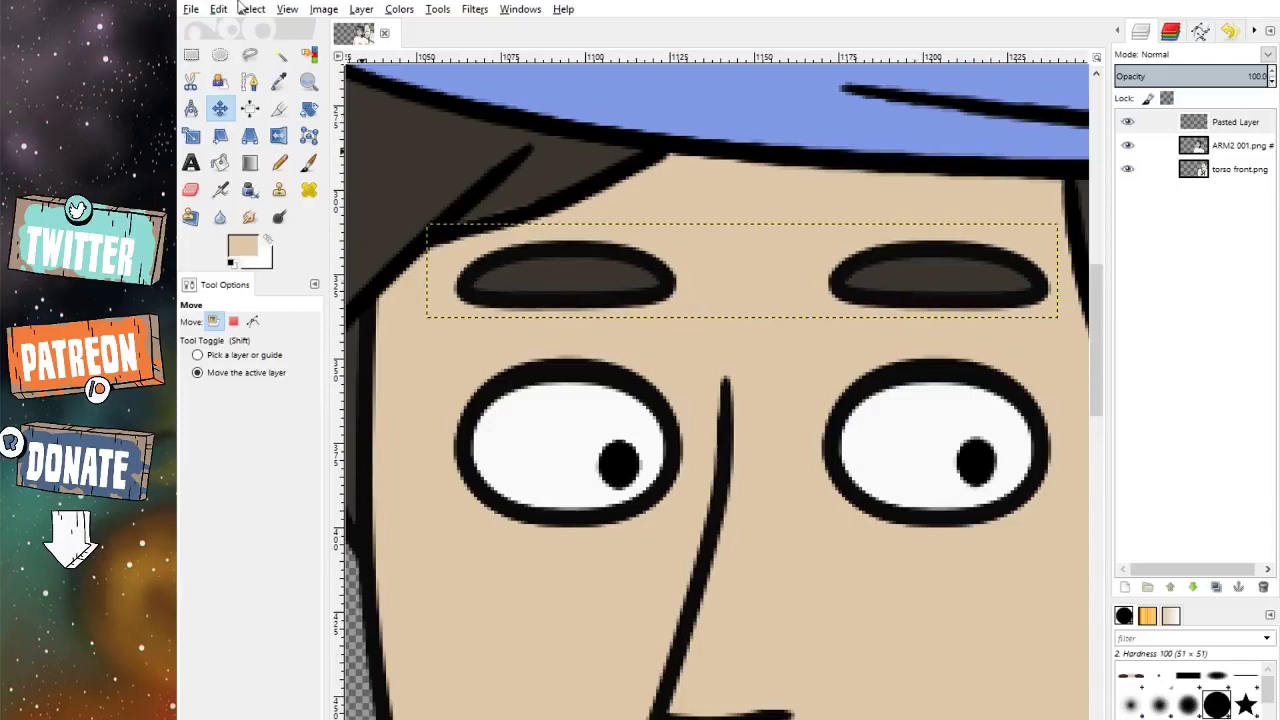
click(190, 189)
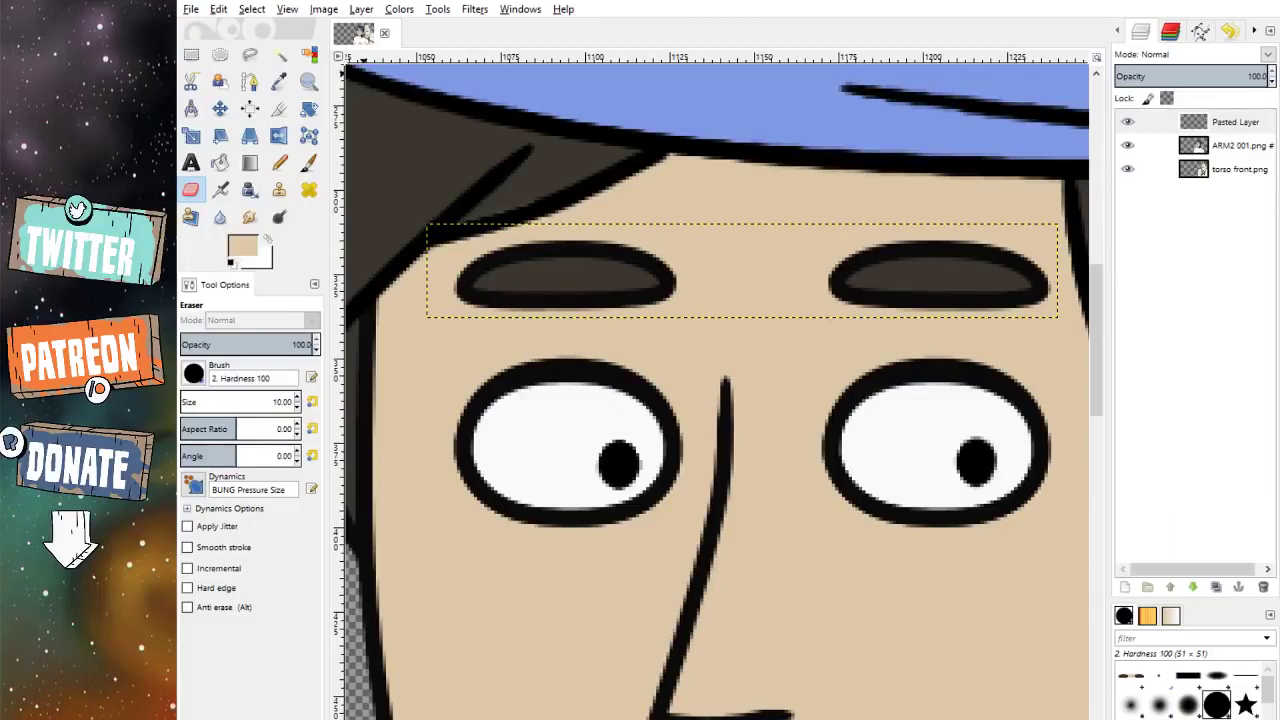
click(220, 108)
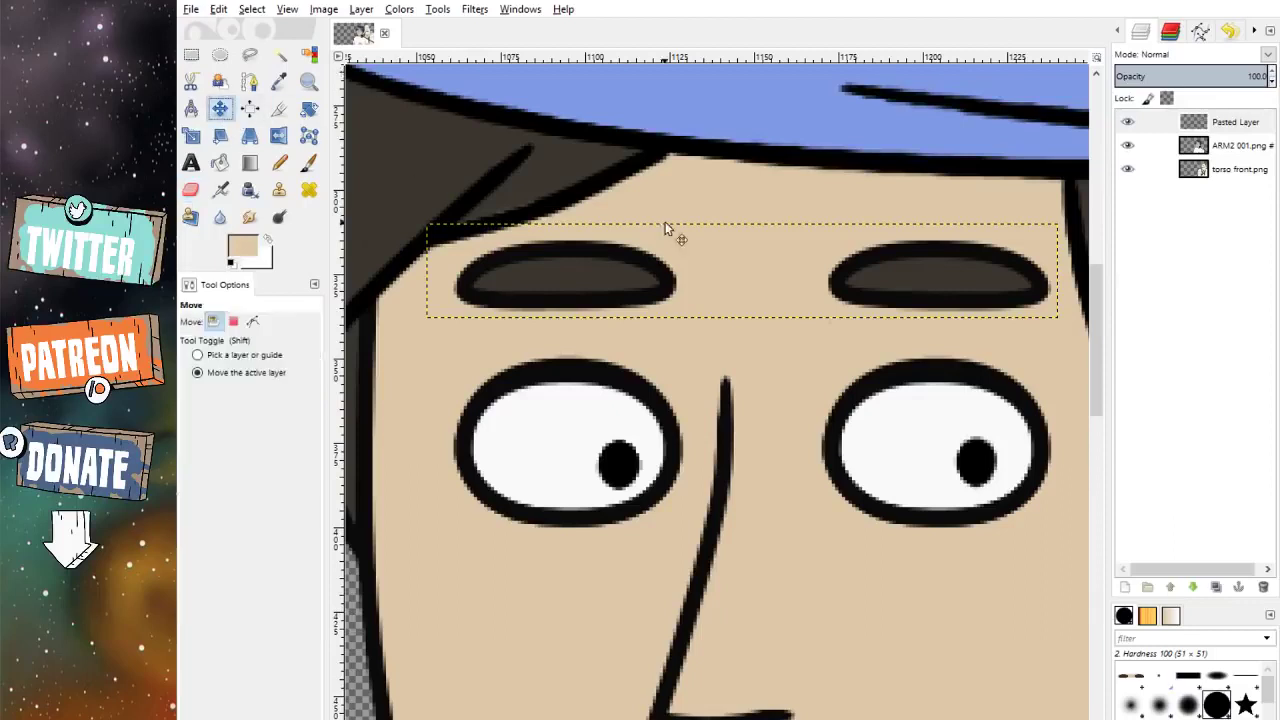
drag(665, 228, 666, 222)
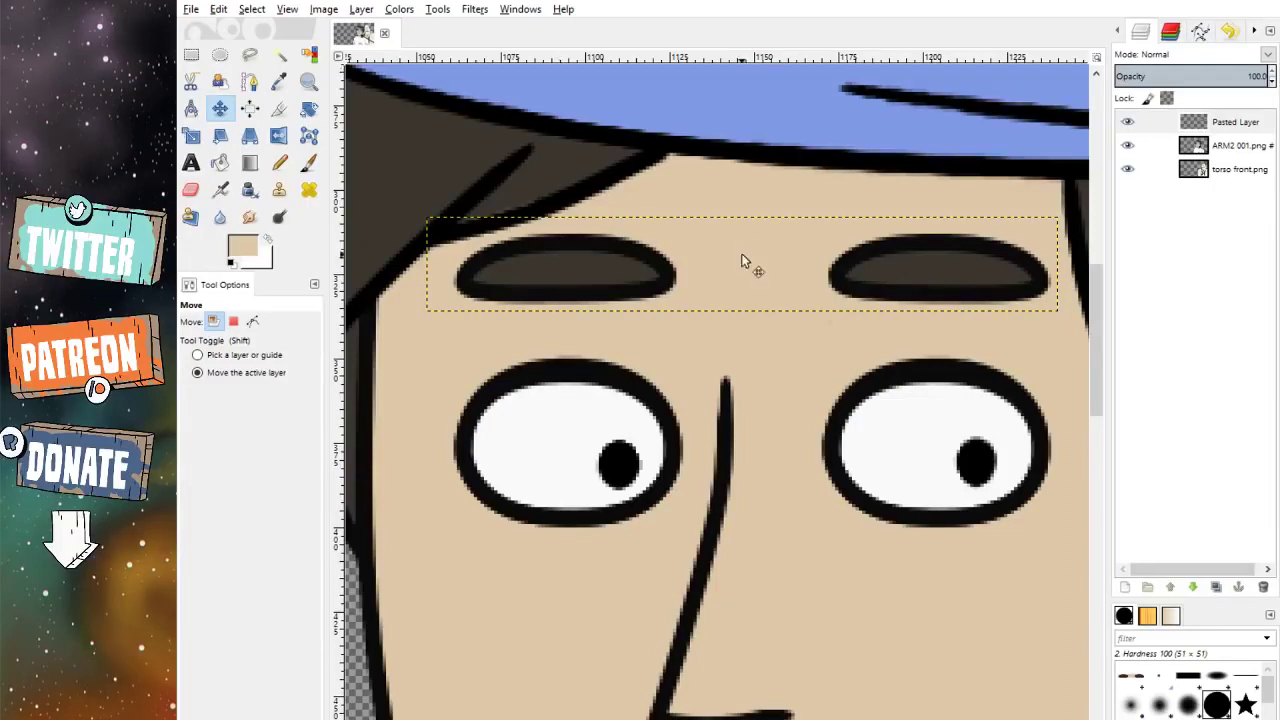
key(Up)
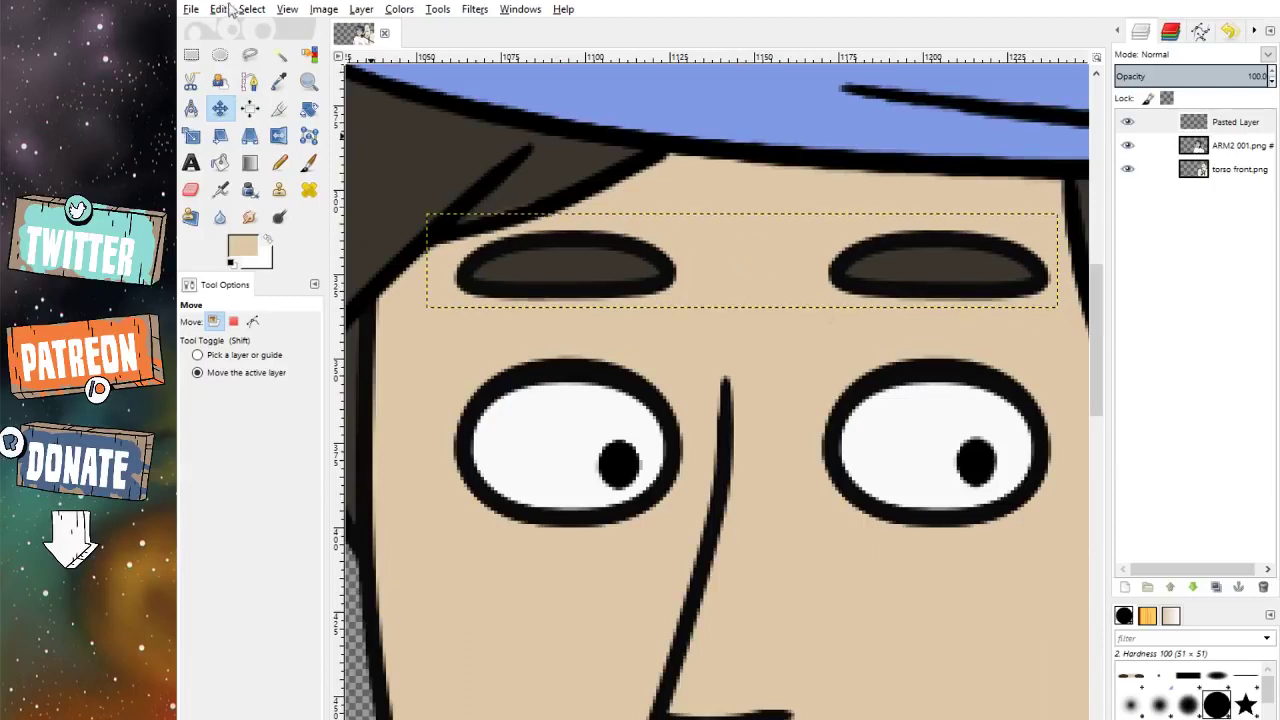
Step: Merge the eyebrow Pasted Layer down into the ARM2 001.png layer and reset the foreground color to black
key(Escape)
click(1222, 123)
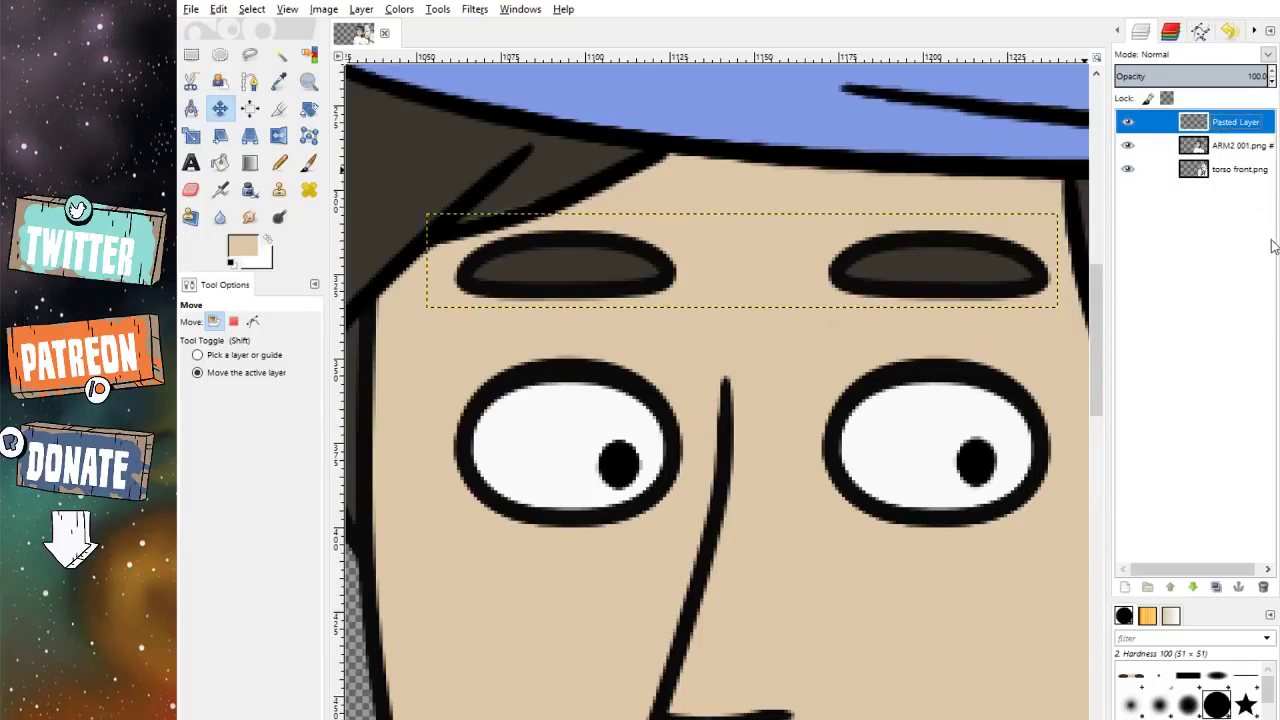
key(ctrl+h)
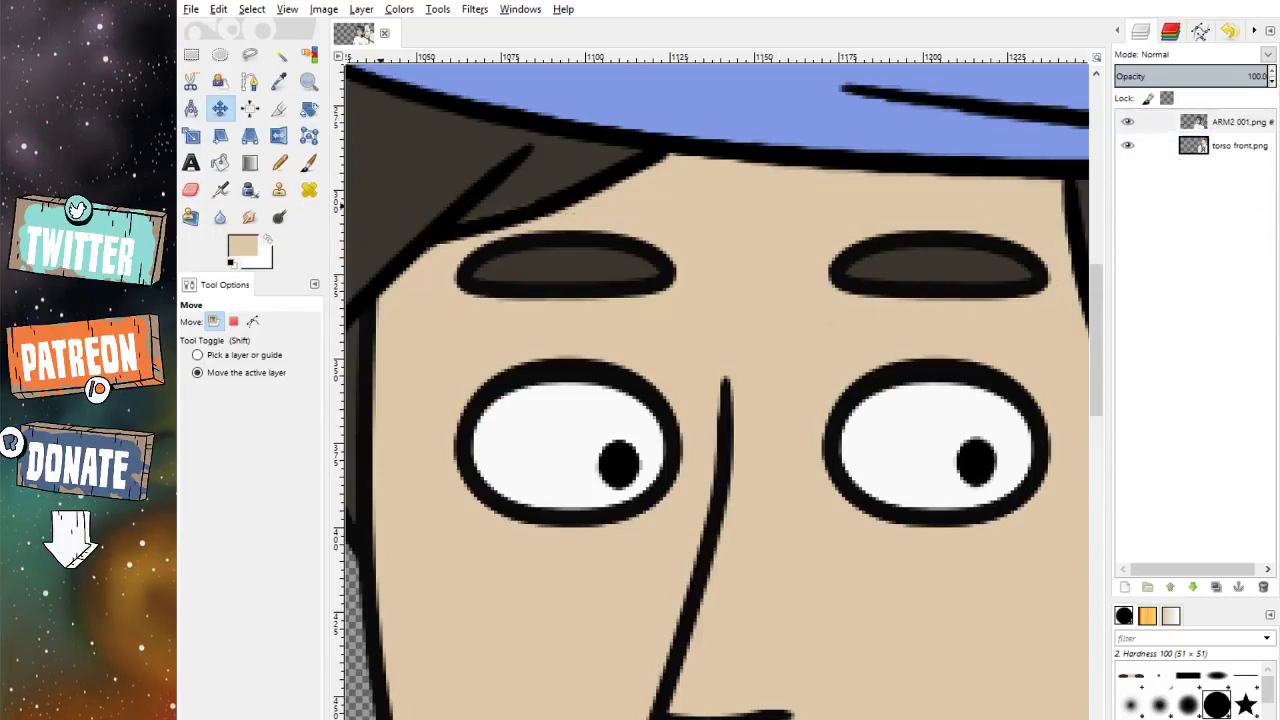
click(217, 109)
key(d)
Step: Examine the dark-haired man's raised eyebrows, the spear at his neck and the bald man's face across the whole composition
scroll(667, 313, down, 4)
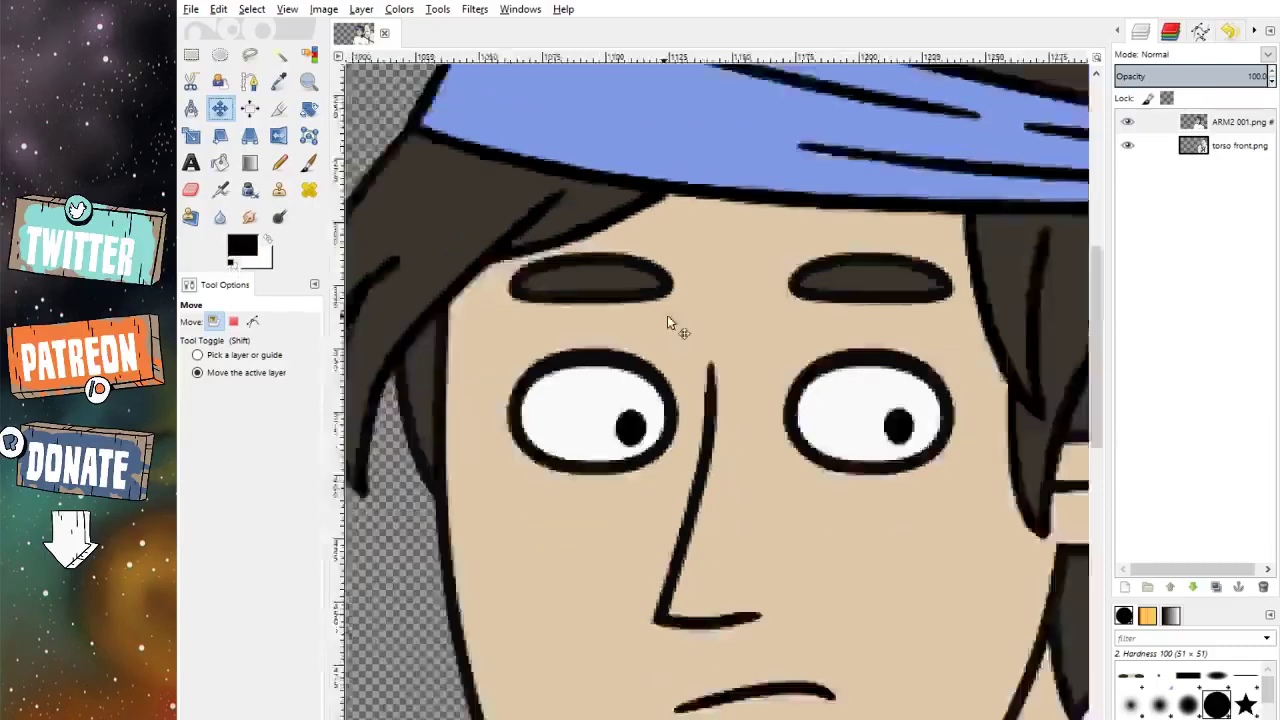
scroll(667, 311, down, 3)
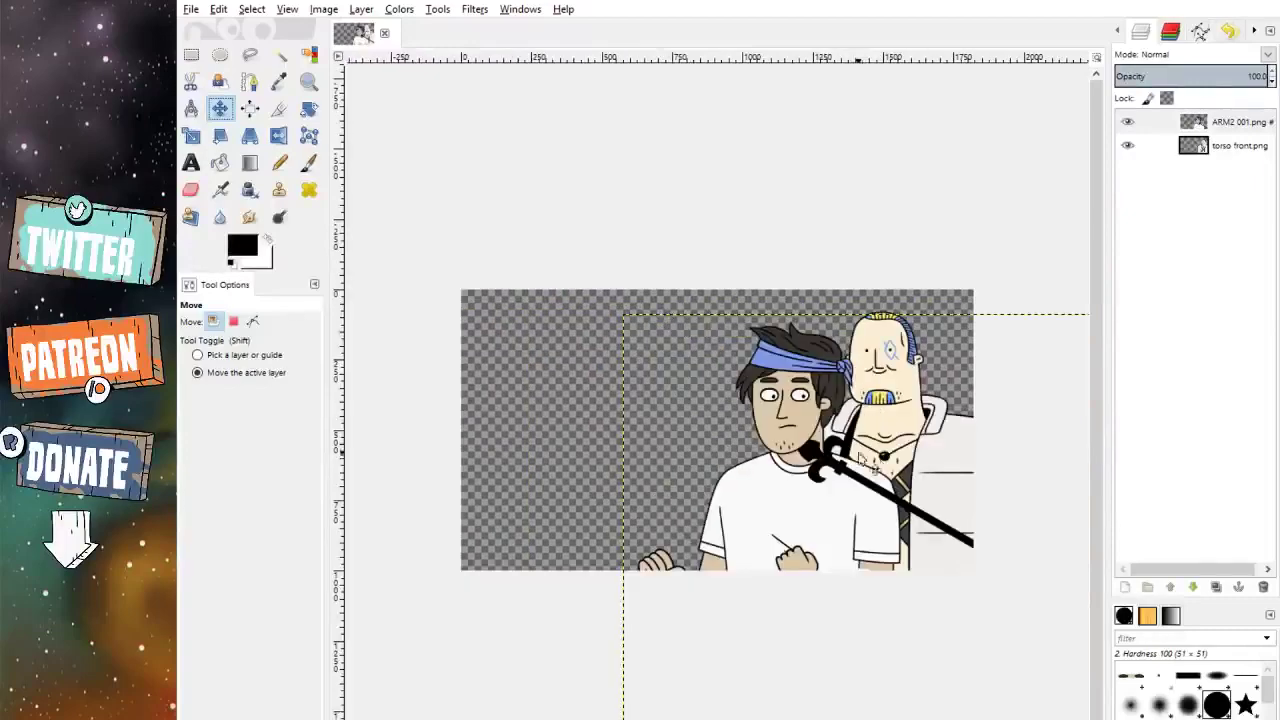
scroll(845, 464, up, 1)
scroll(858, 480, up, 2)
scroll(800, 452, down, 4)
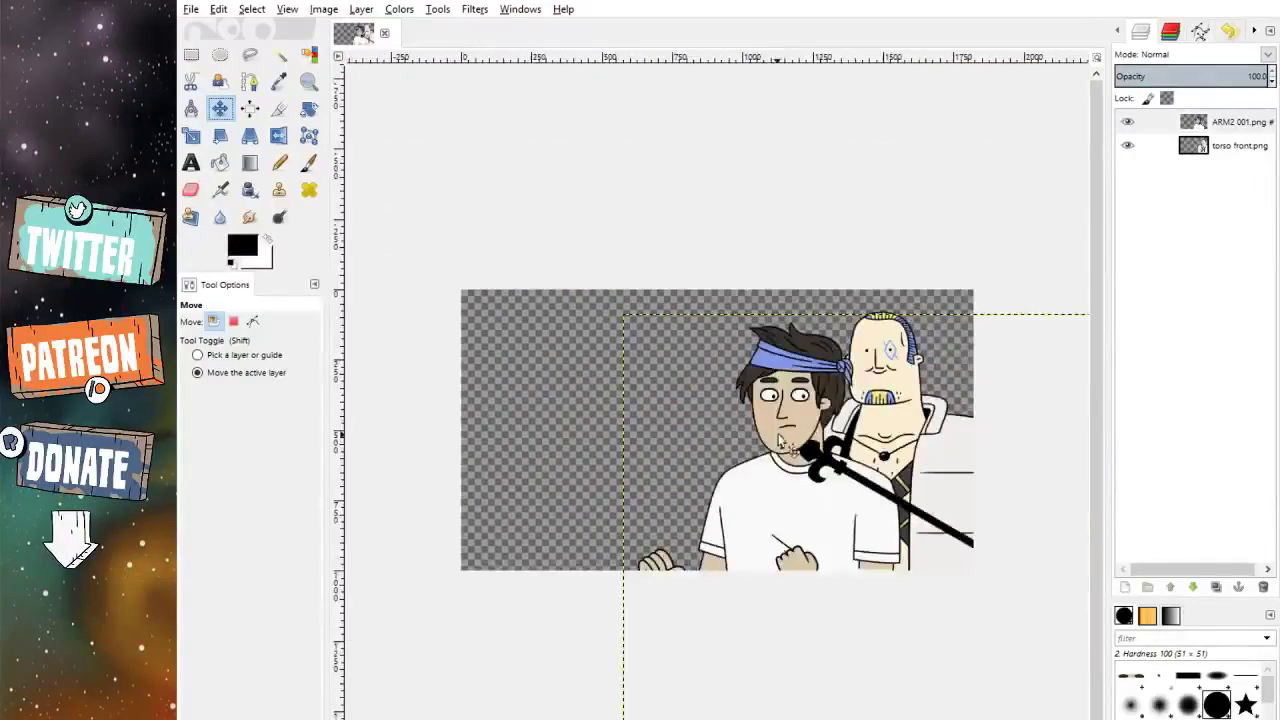
scroll(820, 452, up, 1)
scroll(900, 510, up, 3)
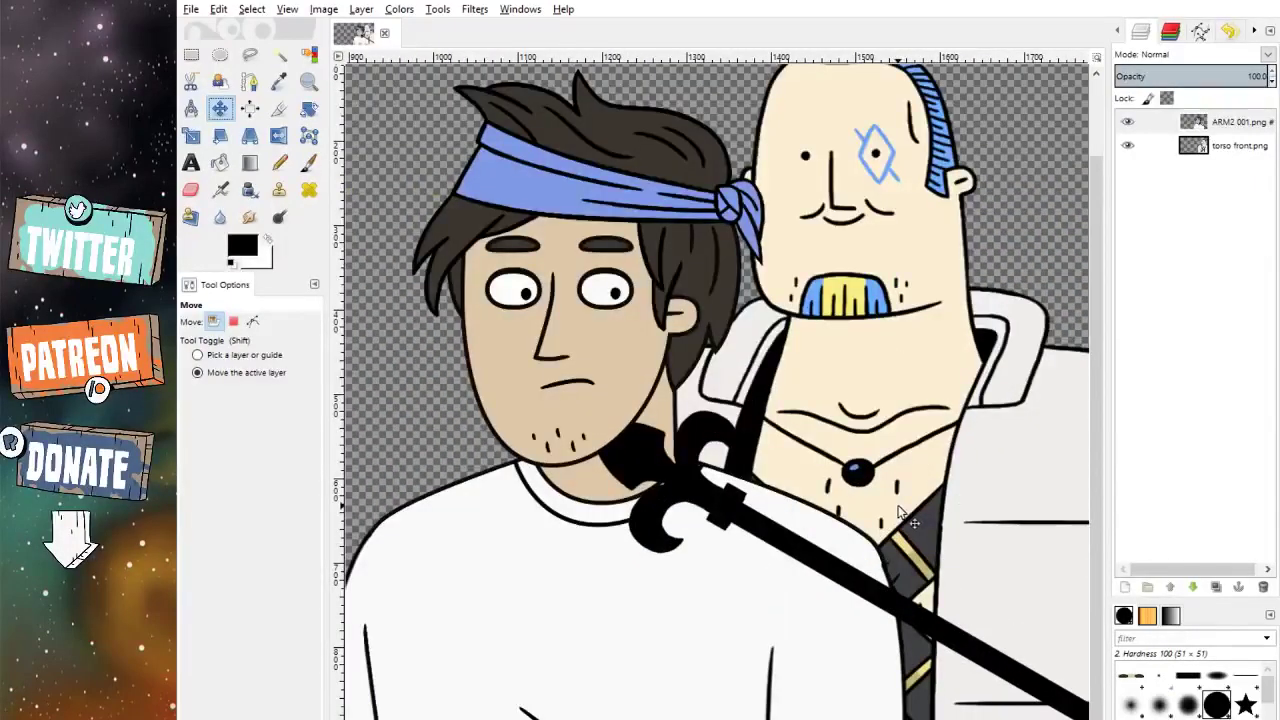
scroll(900, 512, down, 1)
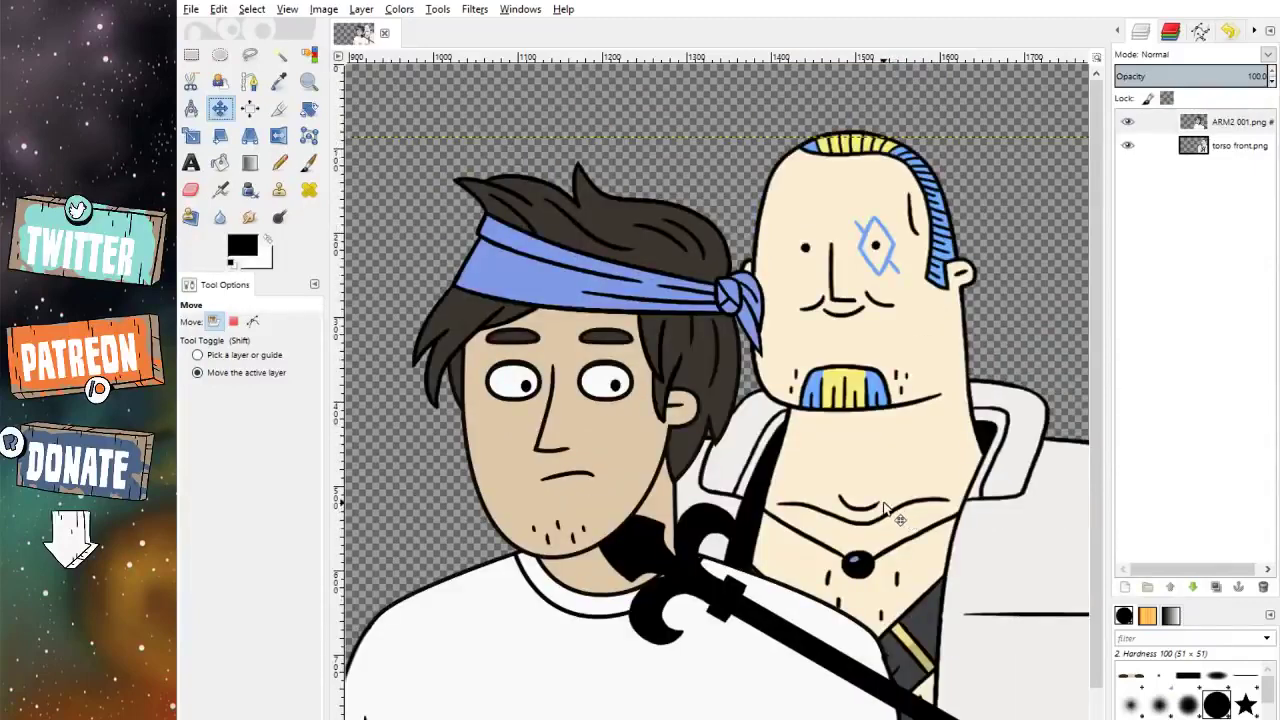
scroll(818, 442, down, 2)
scroll(811, 444, up, 2)
scroll(811, 444, down, 2)
ctrl+scroll(808, 440, down, 1)
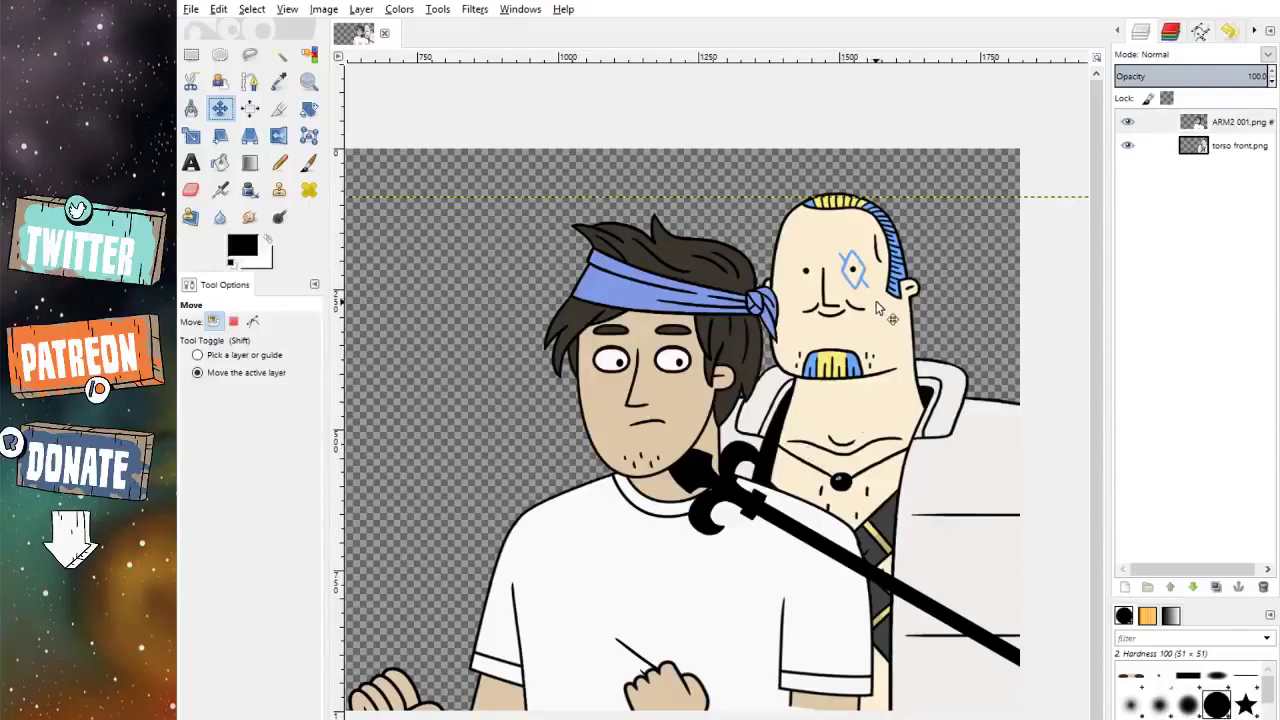
Step: Merge the ARM2 001.png layer down into the torso front.png layer
ctrl+scroll(868, 309, up, 3)
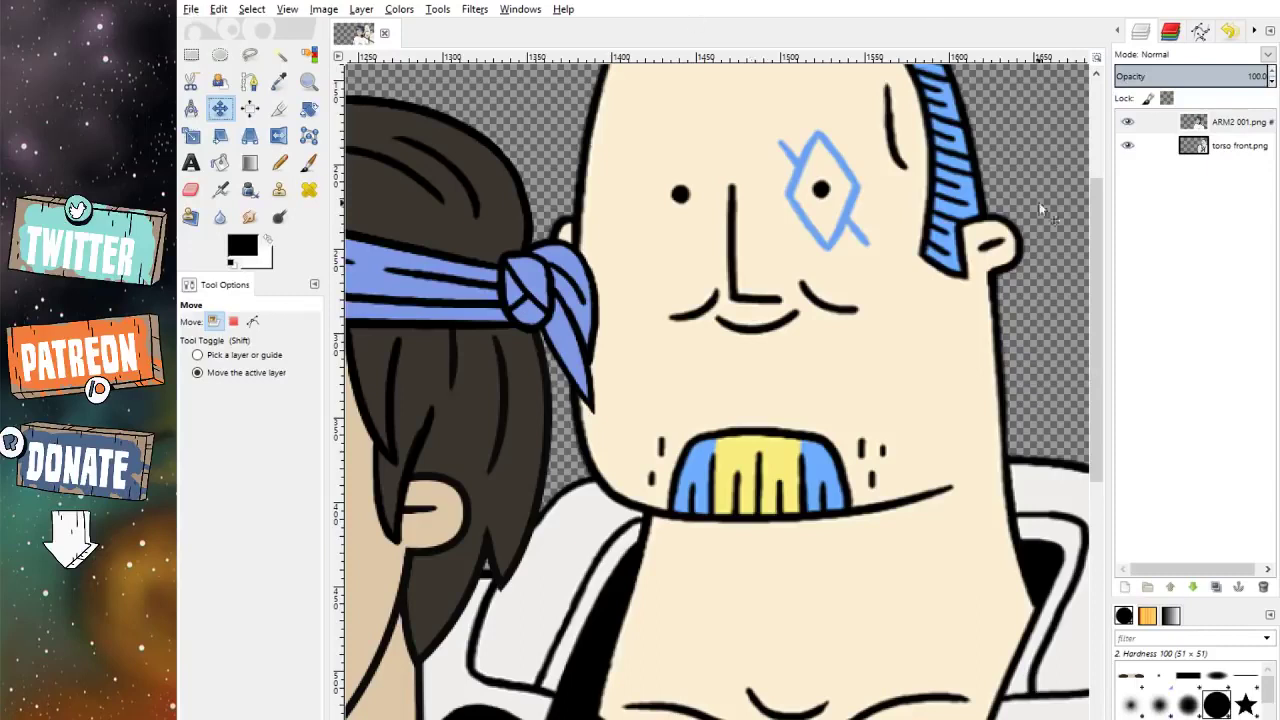
click(1224, 146)
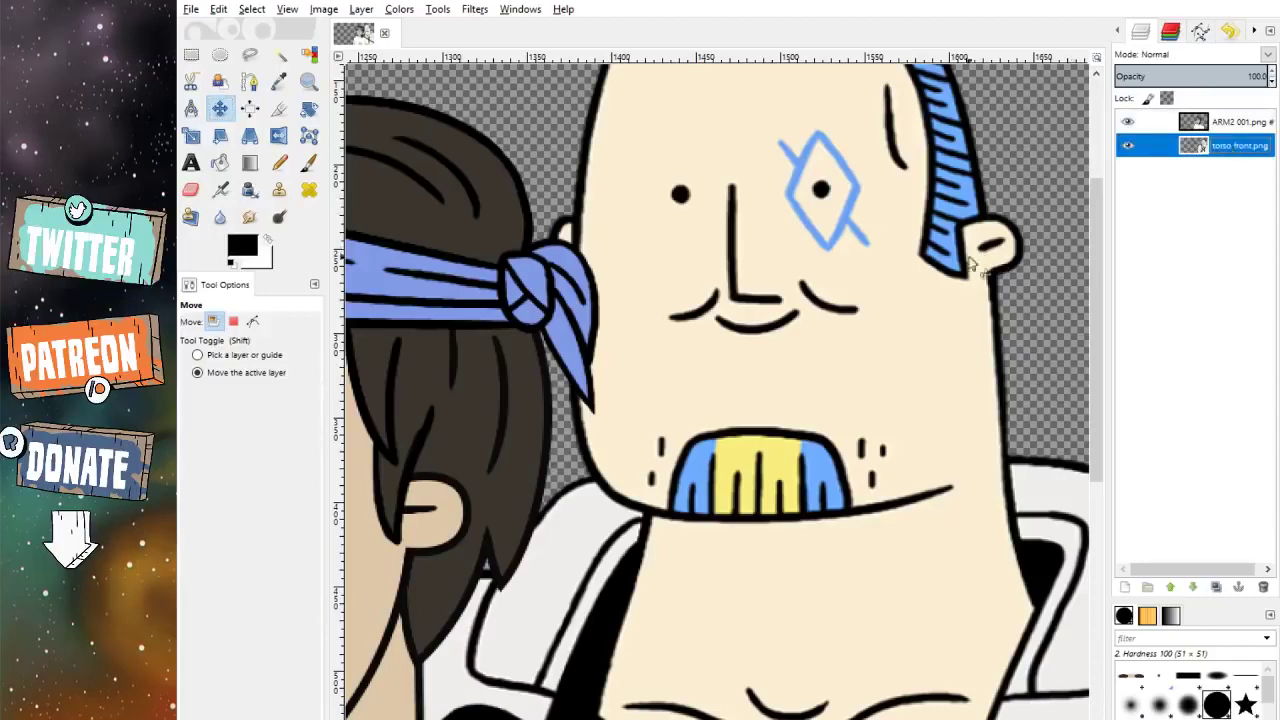
scroll(815, 360, up, 2)
click(1234, 127)
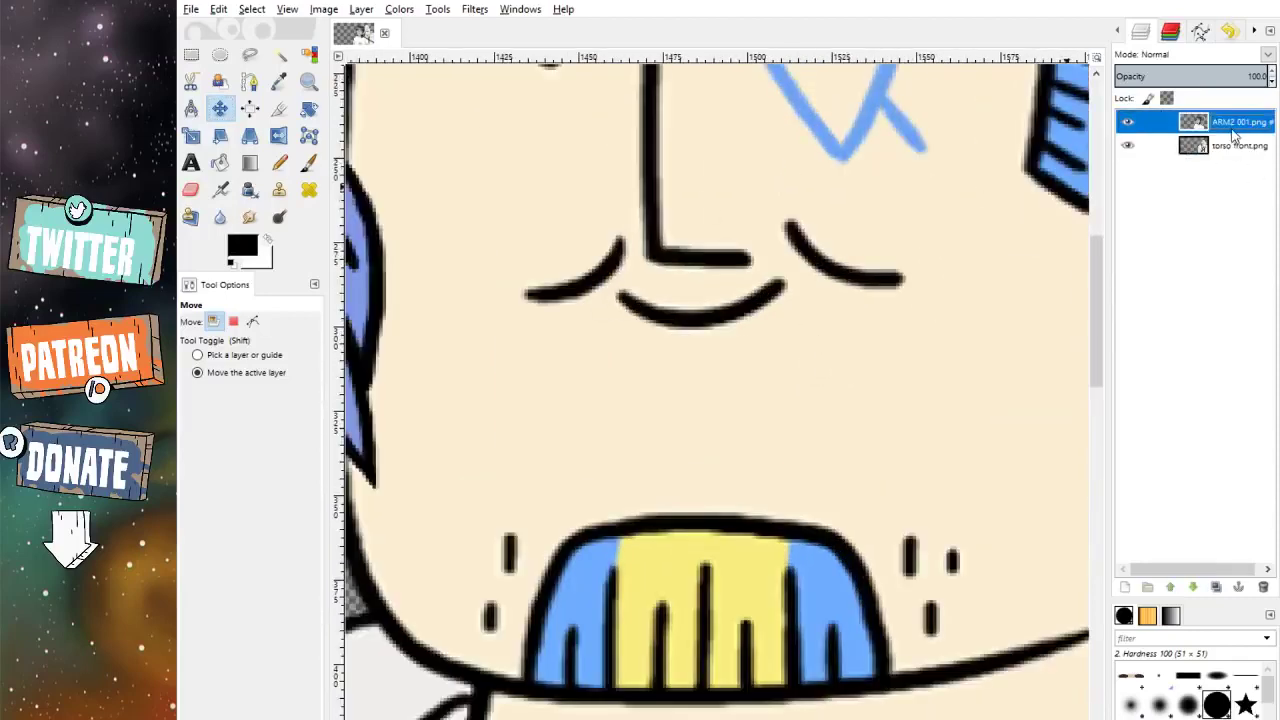
click(1263, 587)
Step: Sample the bald man's skin color and paint over his smile line beneath the nose with the size 10 Paintbrush
click(279, 81)
click(508, 143)
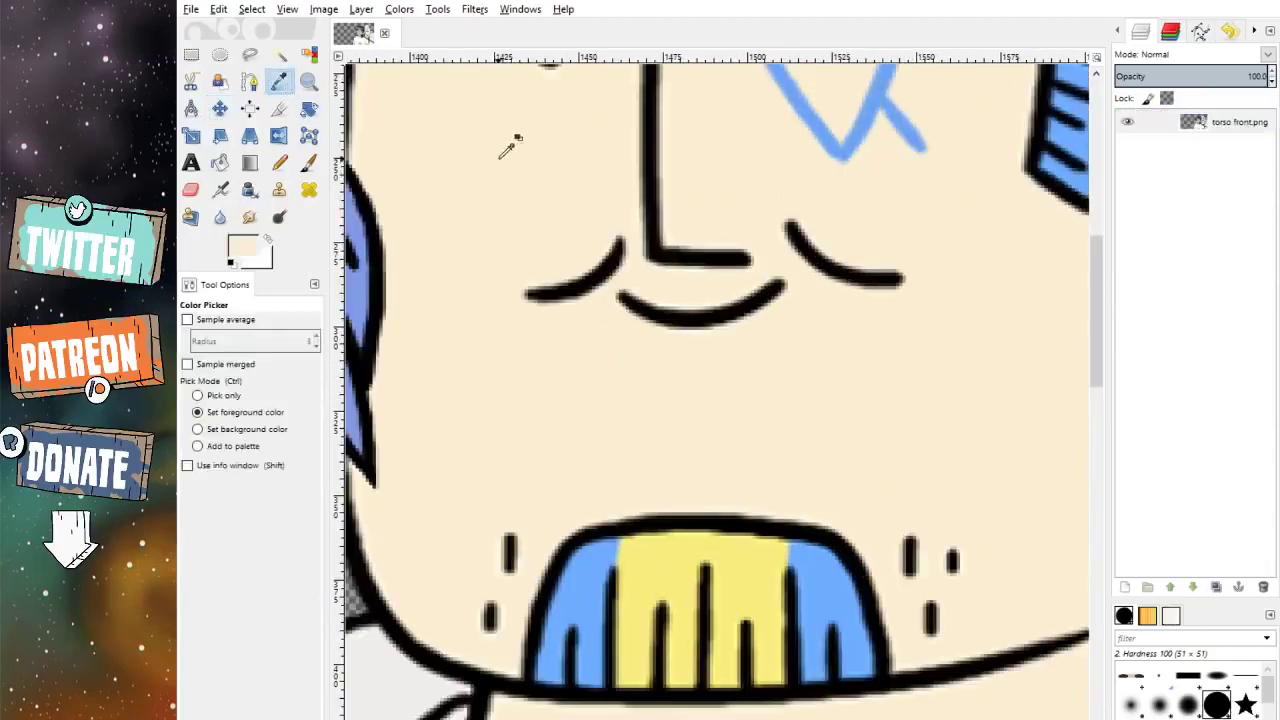
click(308, 165)
scroll(660, 300, up, 1)
mouse_move(609, 293)
mouse_down()
mouse_move(672, 318)
mouse_move(772, 306)
mouse_move(797, 288)
mouse_up()
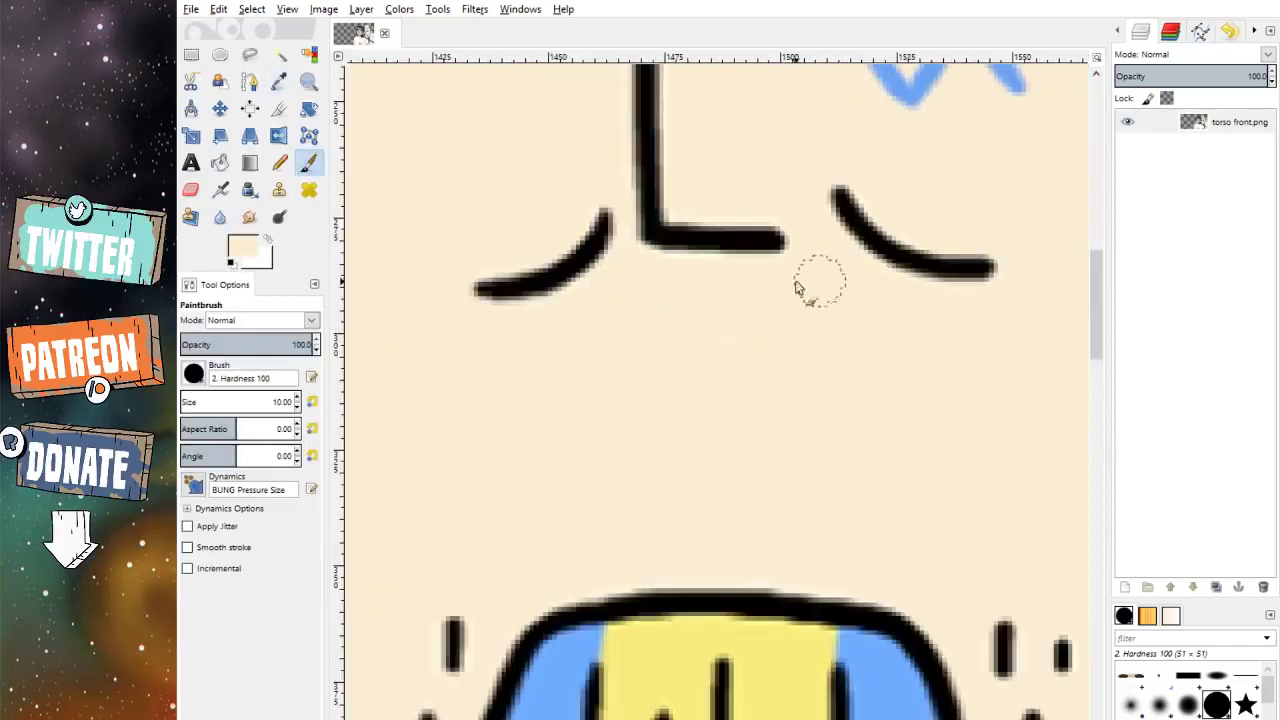
Step: Paint a thick, slightly curved black mouth under the bald man's nose with the size 10 Paintbrush
click(231, 263)
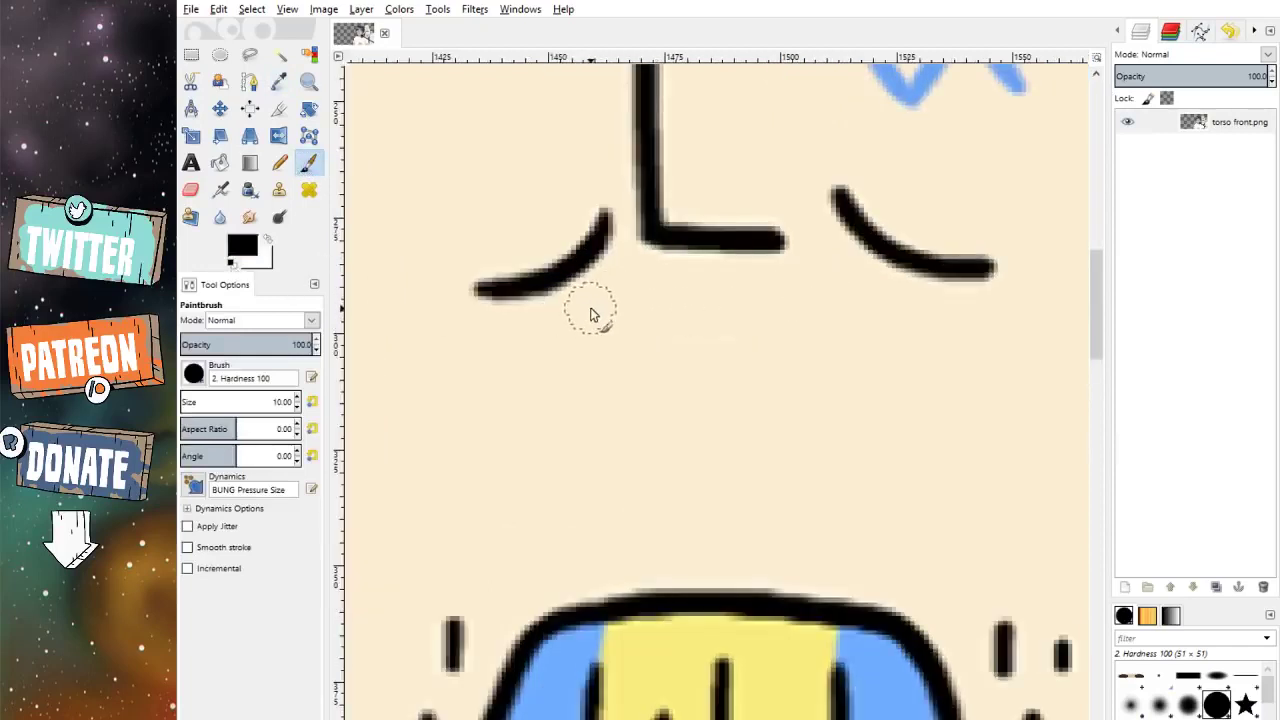
mouse_move(590, 315)
mouse_down()
mouse_move(843, 278)
mouse_move(840, 305)
mouse_move(737, 314)
mouse_move(599, 302)
mouse_up()
key(ctrl+z)
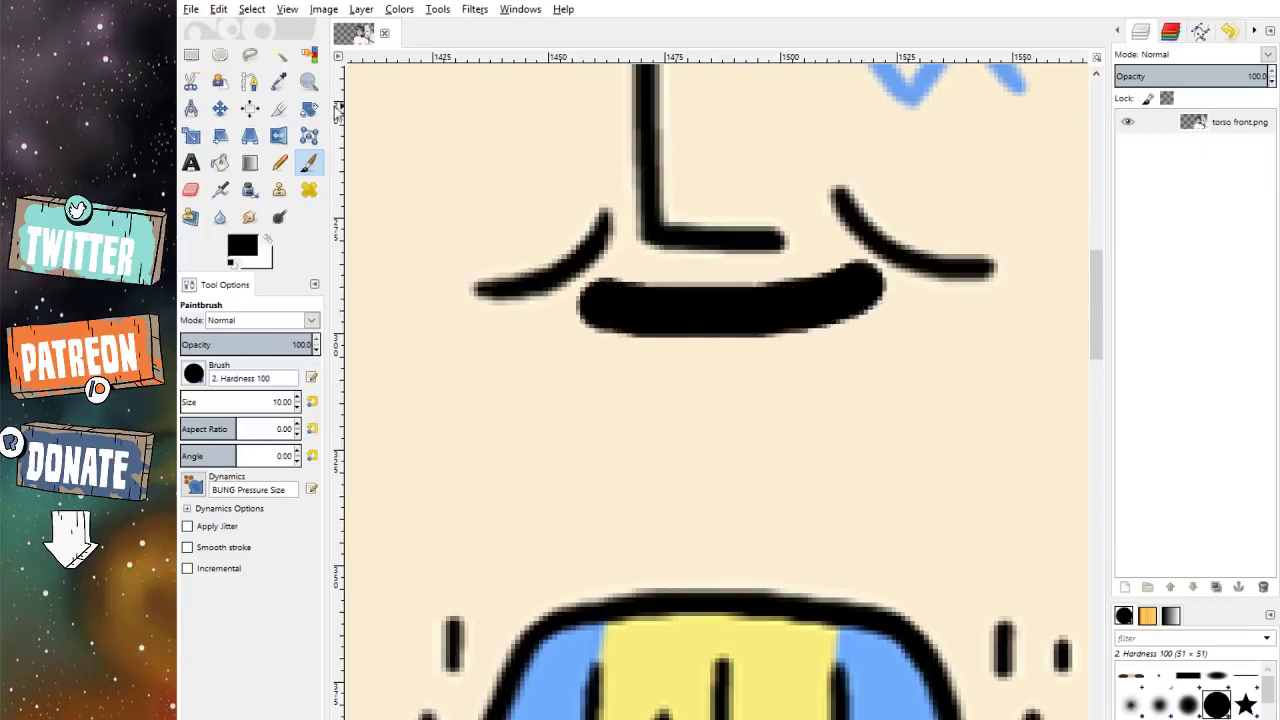
Step: Sample the bald man's skin color and trim the underside of the black mouth into a smooth curve with a size 5 Paintbrush
key(o)
click(477, 134)
key(p)
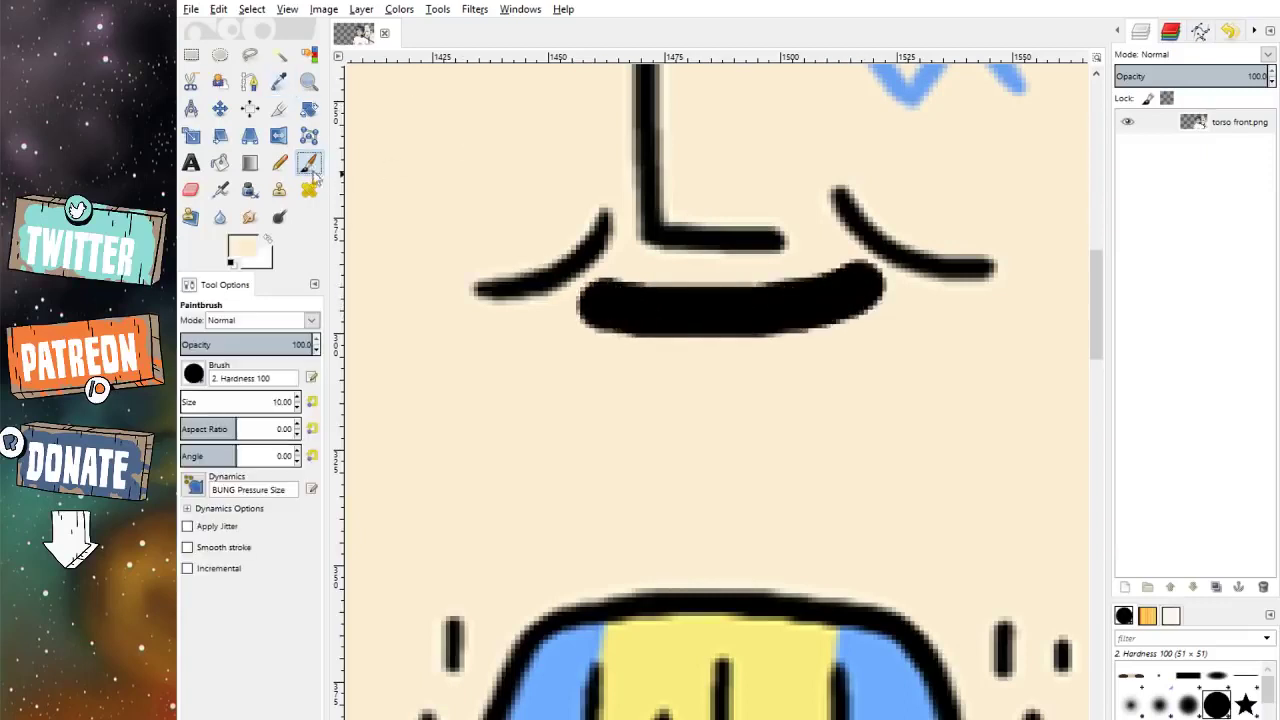
click(297, 407)
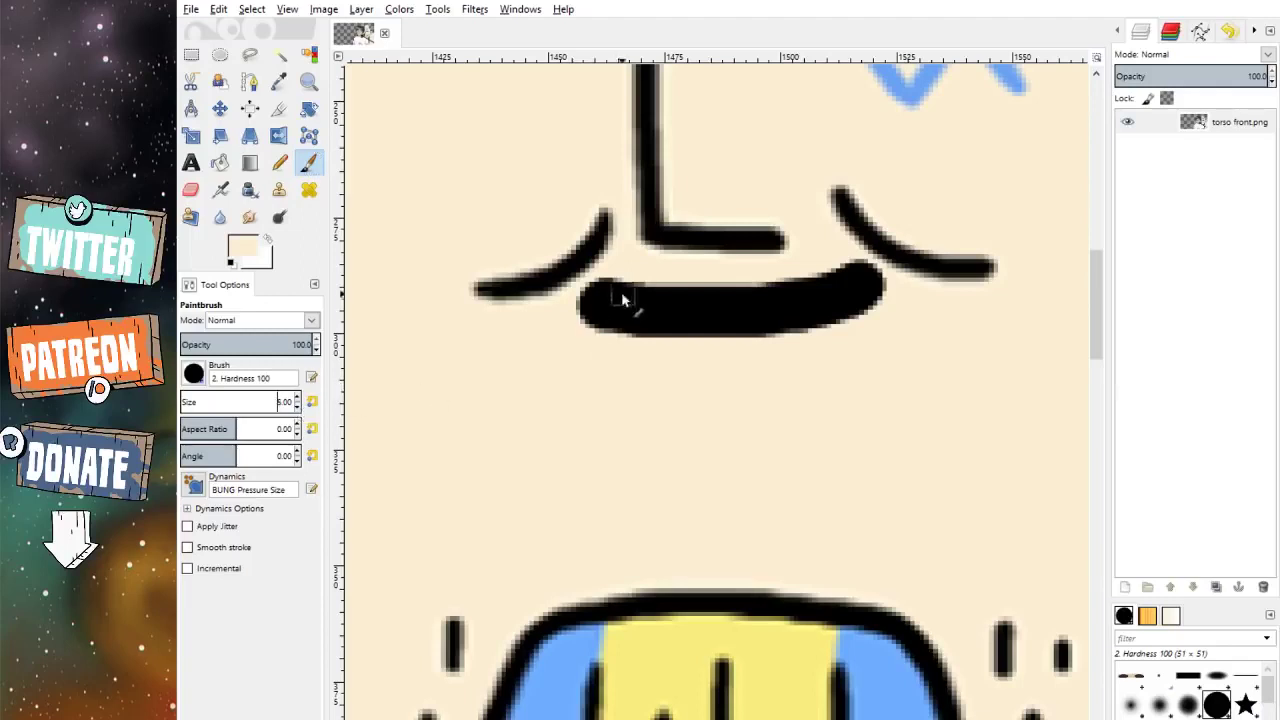
scroll(620, 295, up, 1)
drag(645, 360, 900, 370)
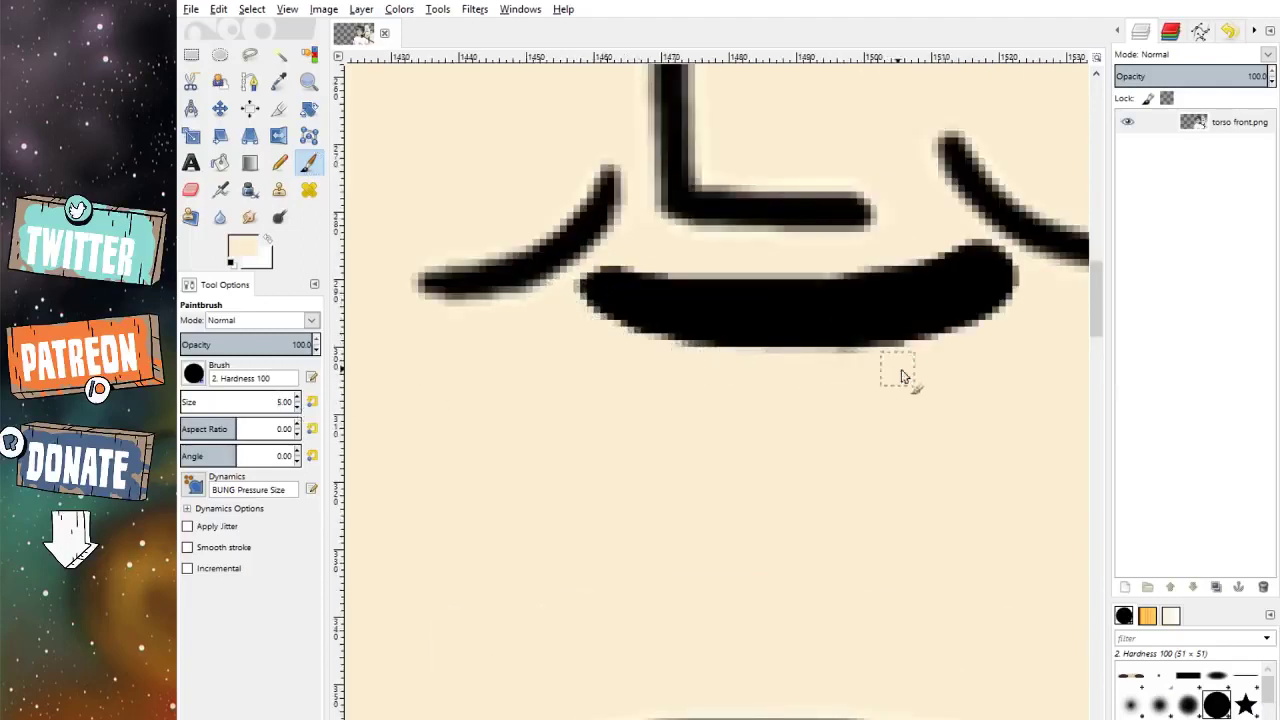
drag(1029, 286, 930, 341)
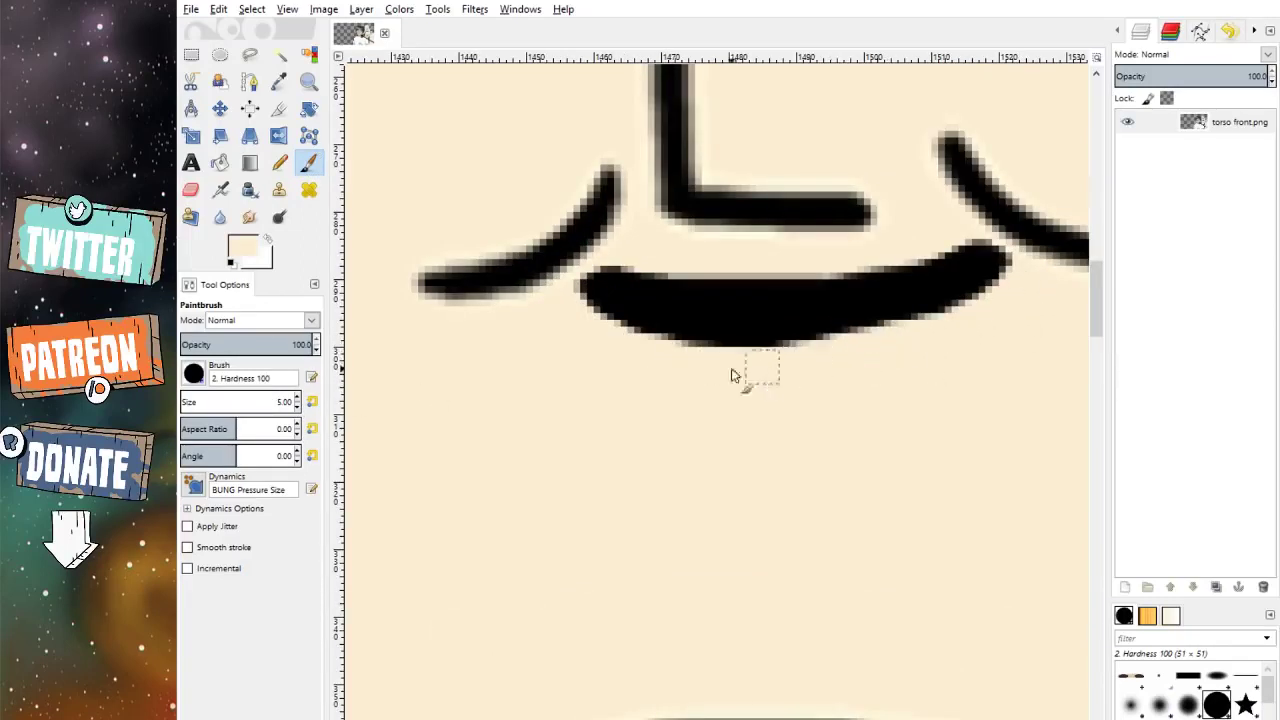
key(ctrl+z)
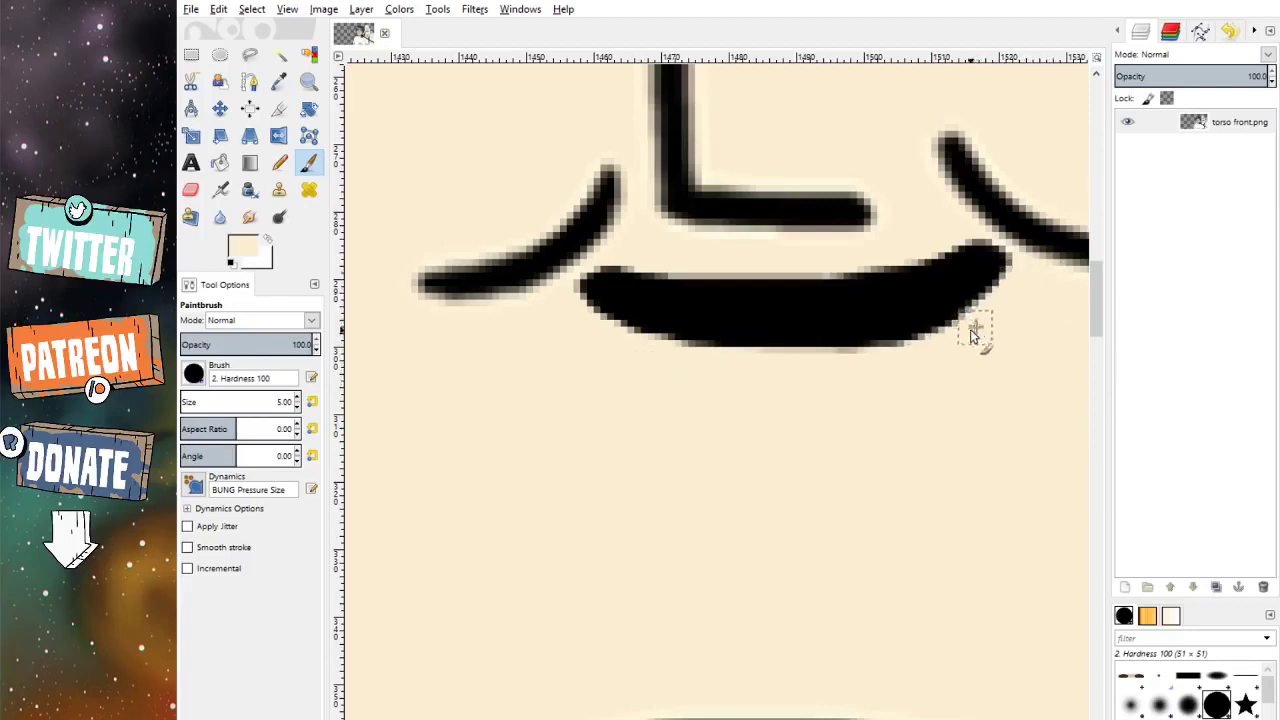
shift+click(927, 349)
shift+click(826, 371)
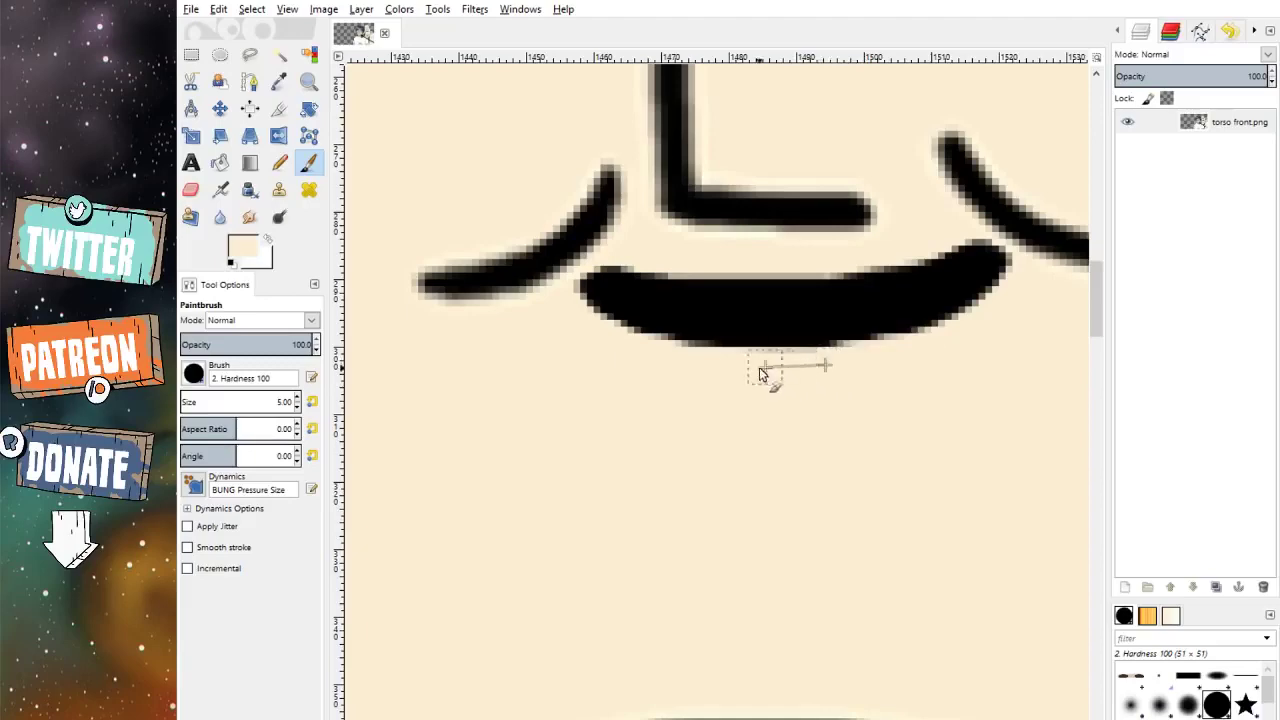
scroll(920, 277, down, 3)
scroll(599, 148, up, 2)
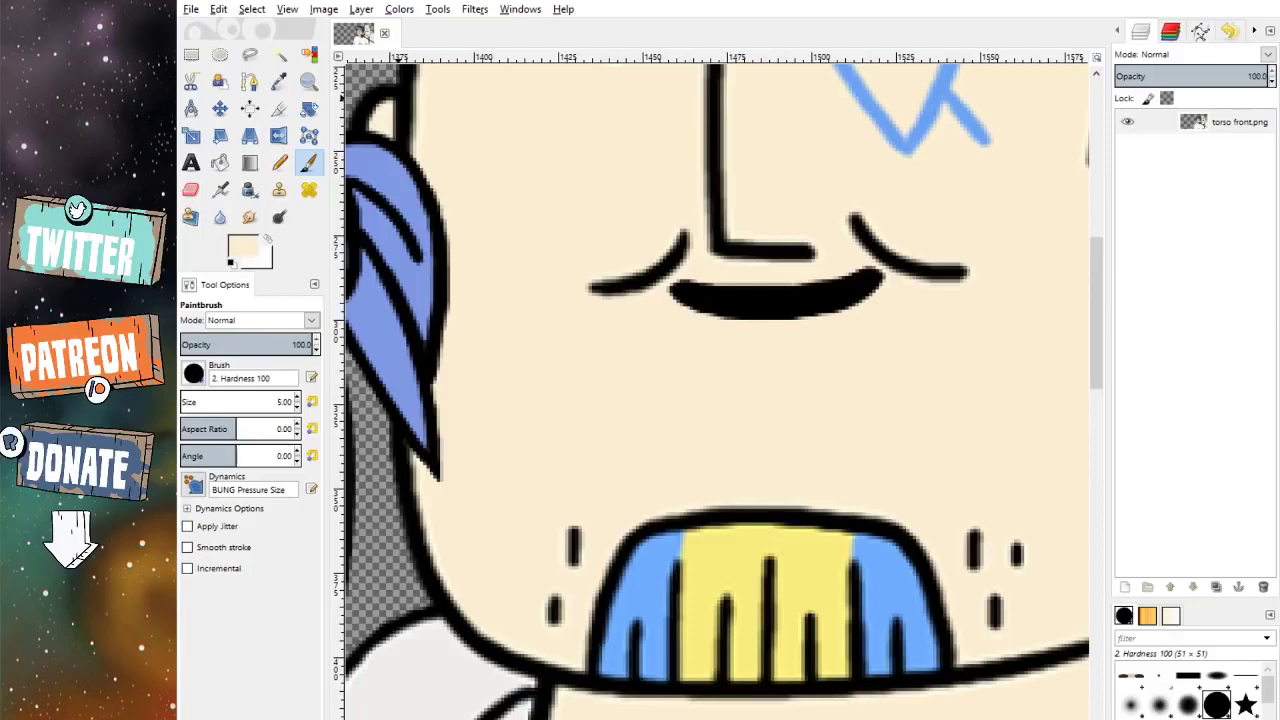
click(234, 262)
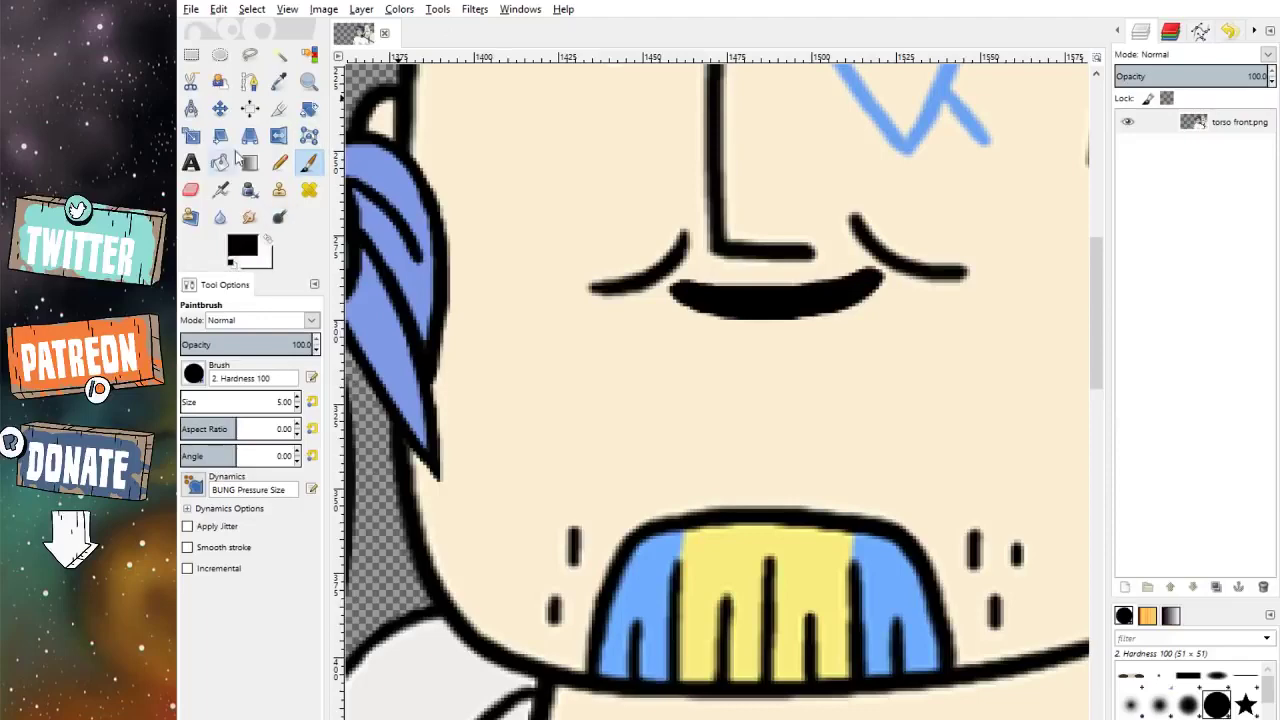
click(229, 117)
scroll(914, 300, down, 4)
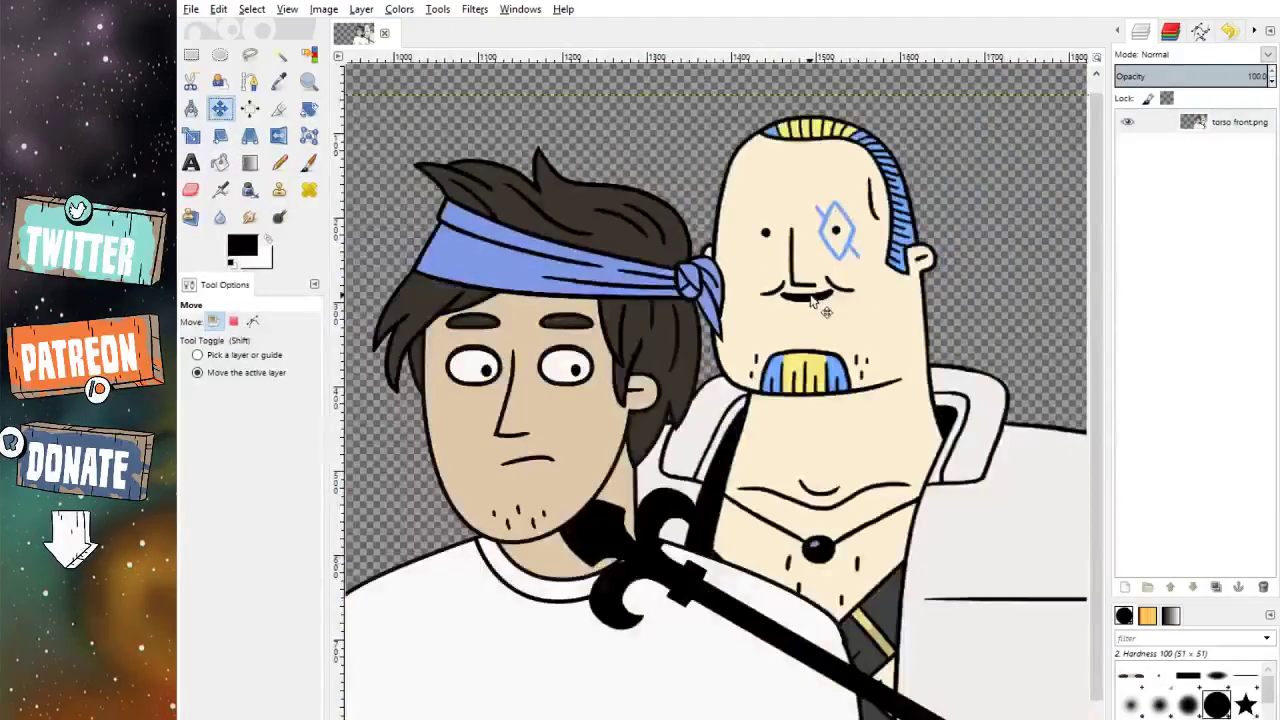
Step: Sample the bald man's skin color and paint over his curved black mouth with the size 13 Paintbrush
scroll(848, 310, up, 4)
key(o)
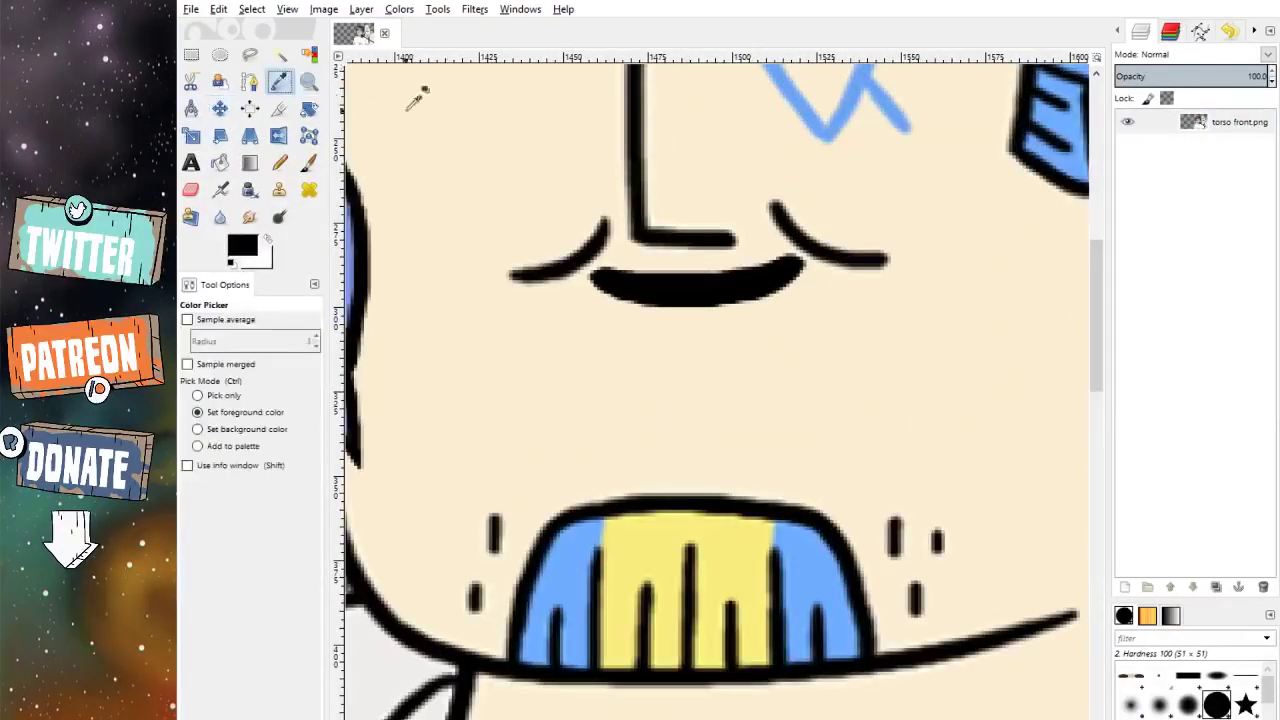
click(417, 94)
click(309, 164)
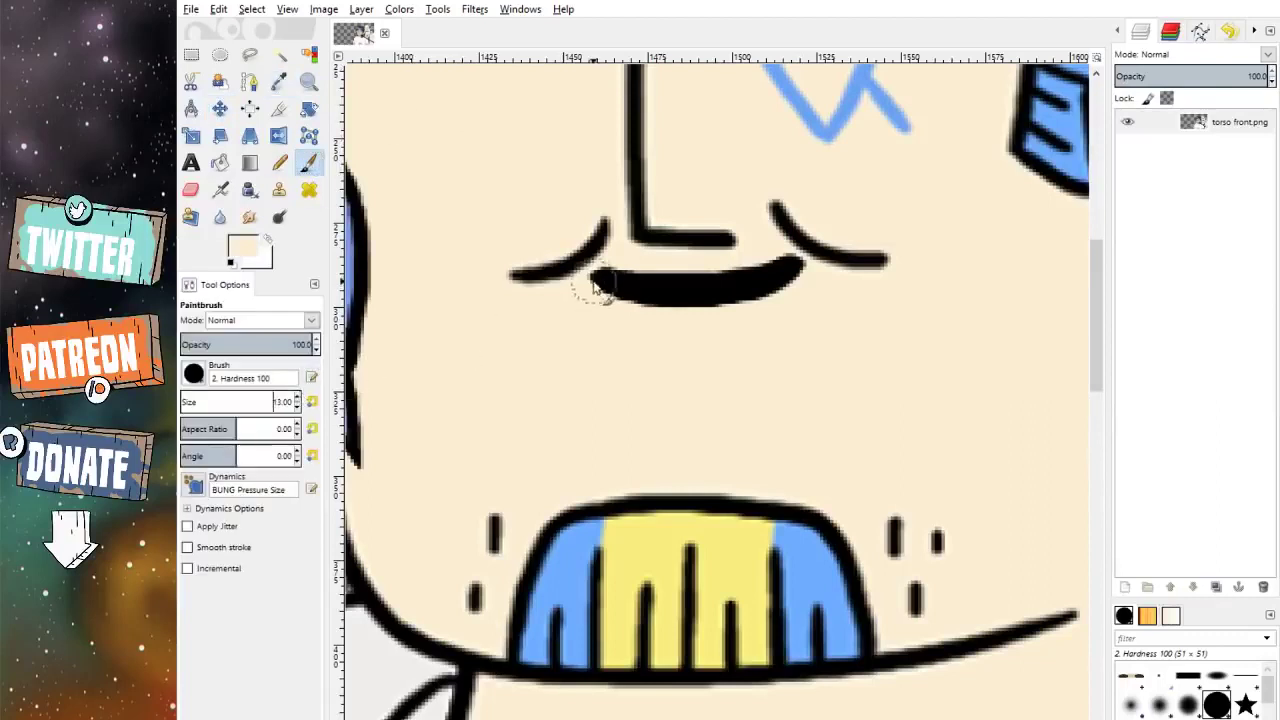
scroll(600, 288, up, 1)
mouse_move(608, 290)
mouse_down()
mouse_move(713, 293)
mouse_move(846, 263)
mouse_up()
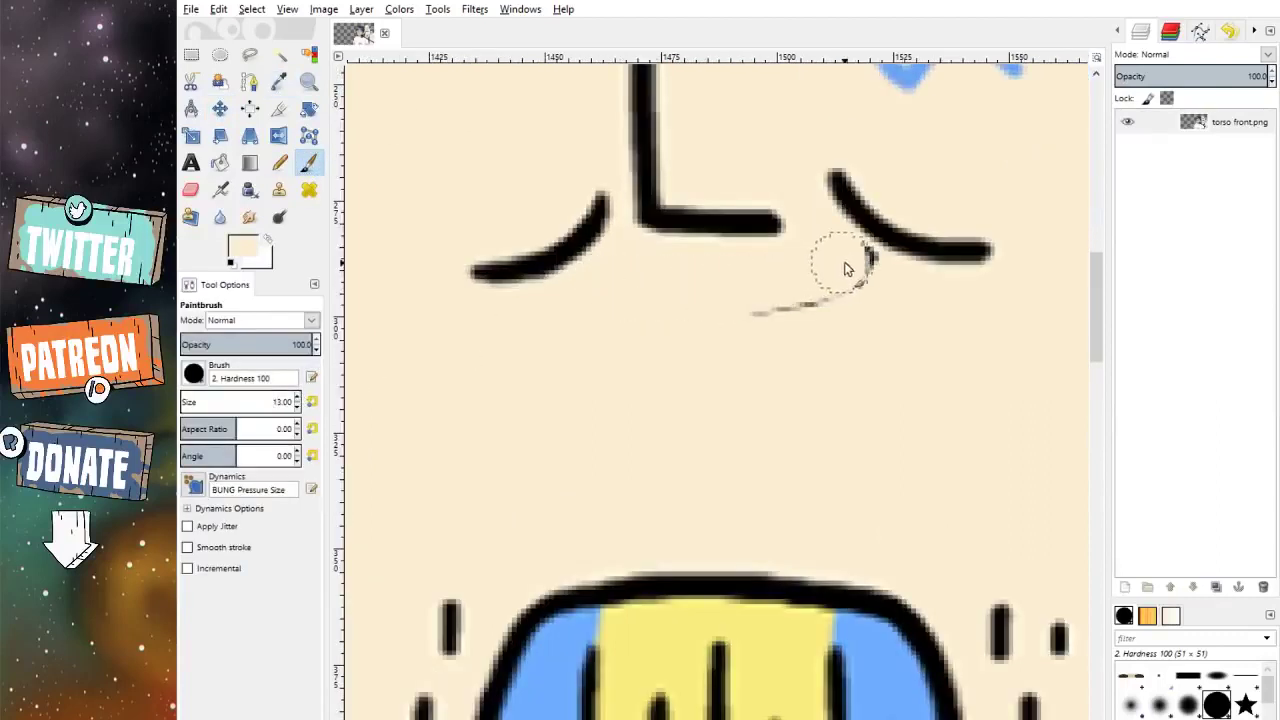
Step: Paint a small upright black oval mouth beneath the bald man's nose with the size 10 Paintbrush
click(231, 262)
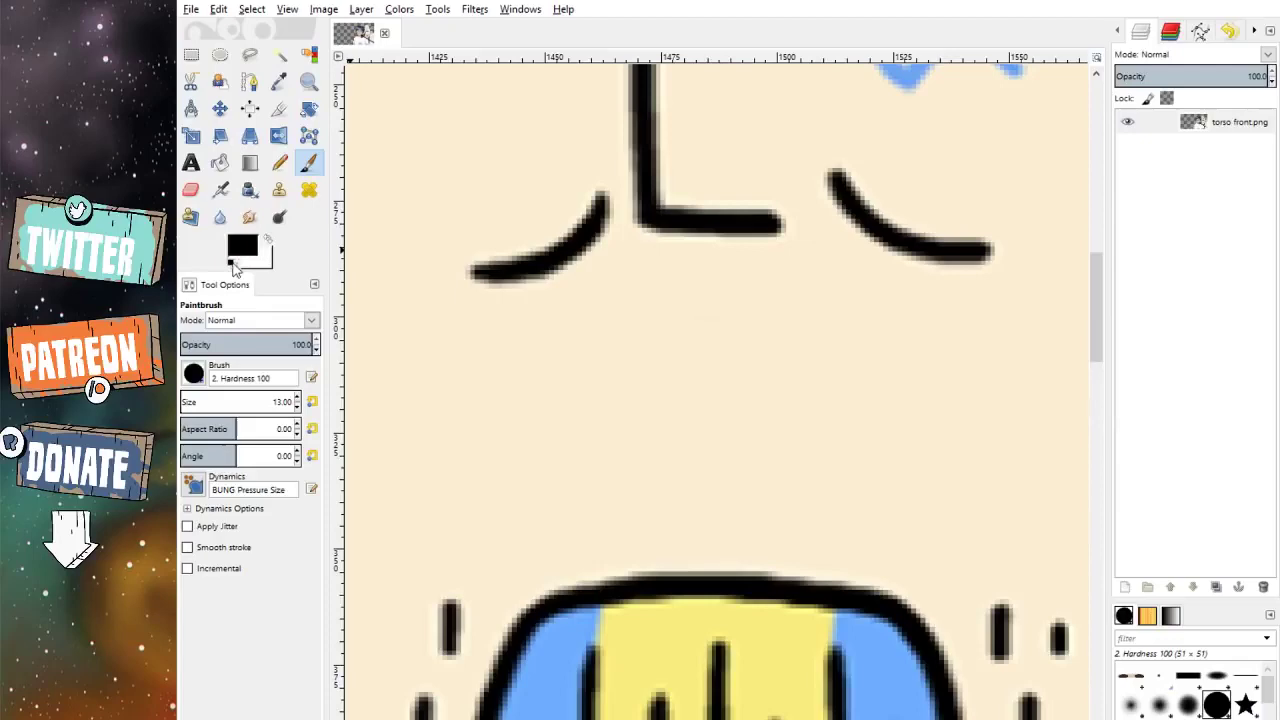
click(297, 406)
click(297, 406)
click(297, 406)
mouse_move(638, 296)
mouse_down()
mouse_move(647, 332)
mouse_move(648, 300)
mouse_up()
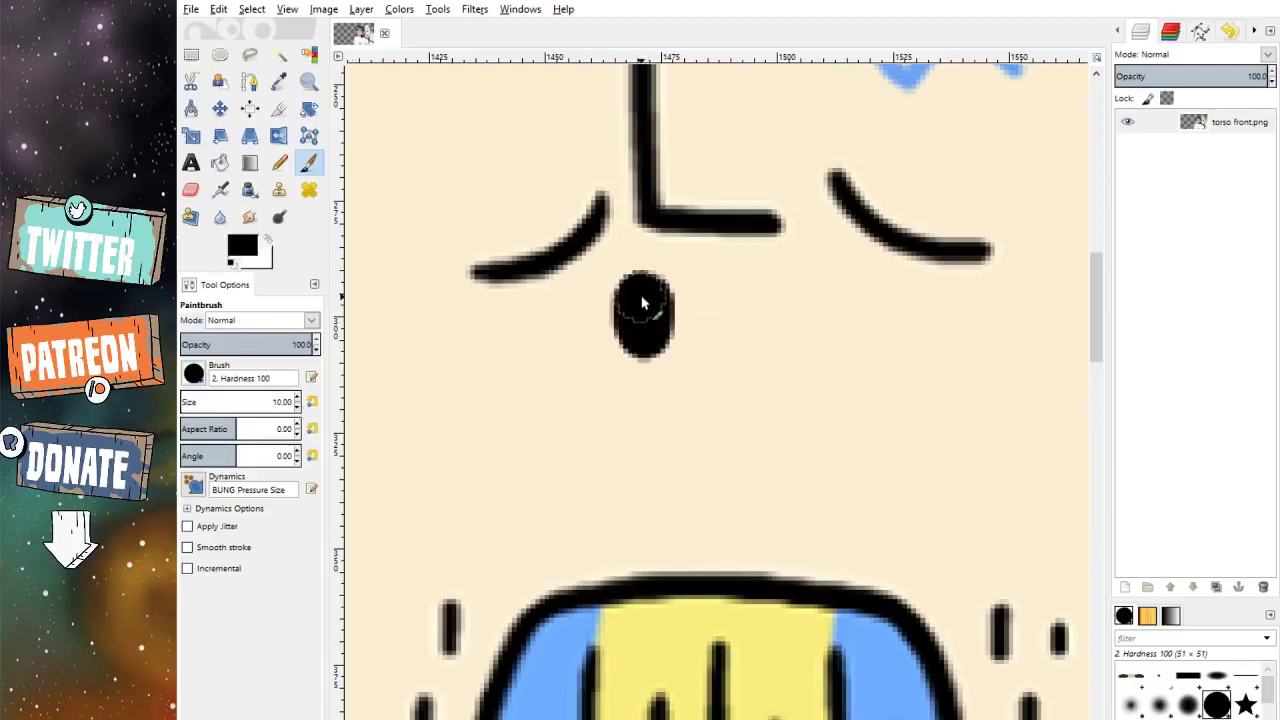
scroll(684, 282, down, 1)
scroll(684, 282, down, 1)
scroll(700, 280, down, 1)
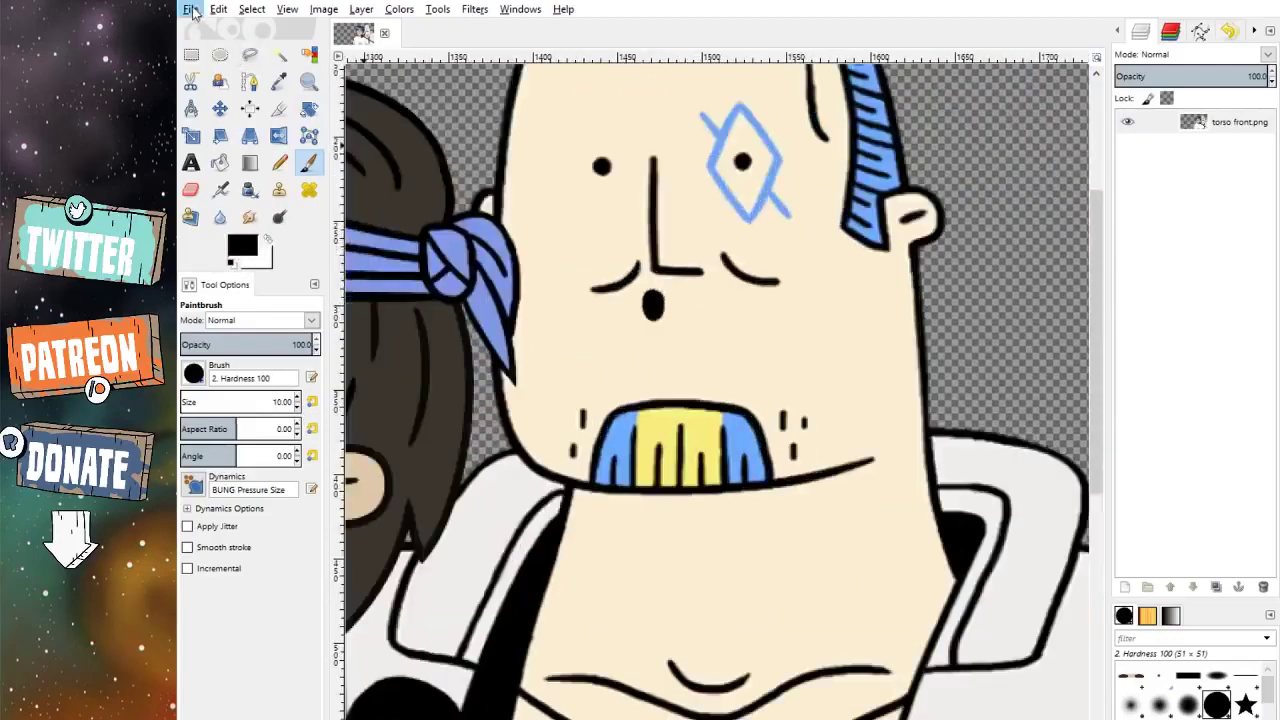
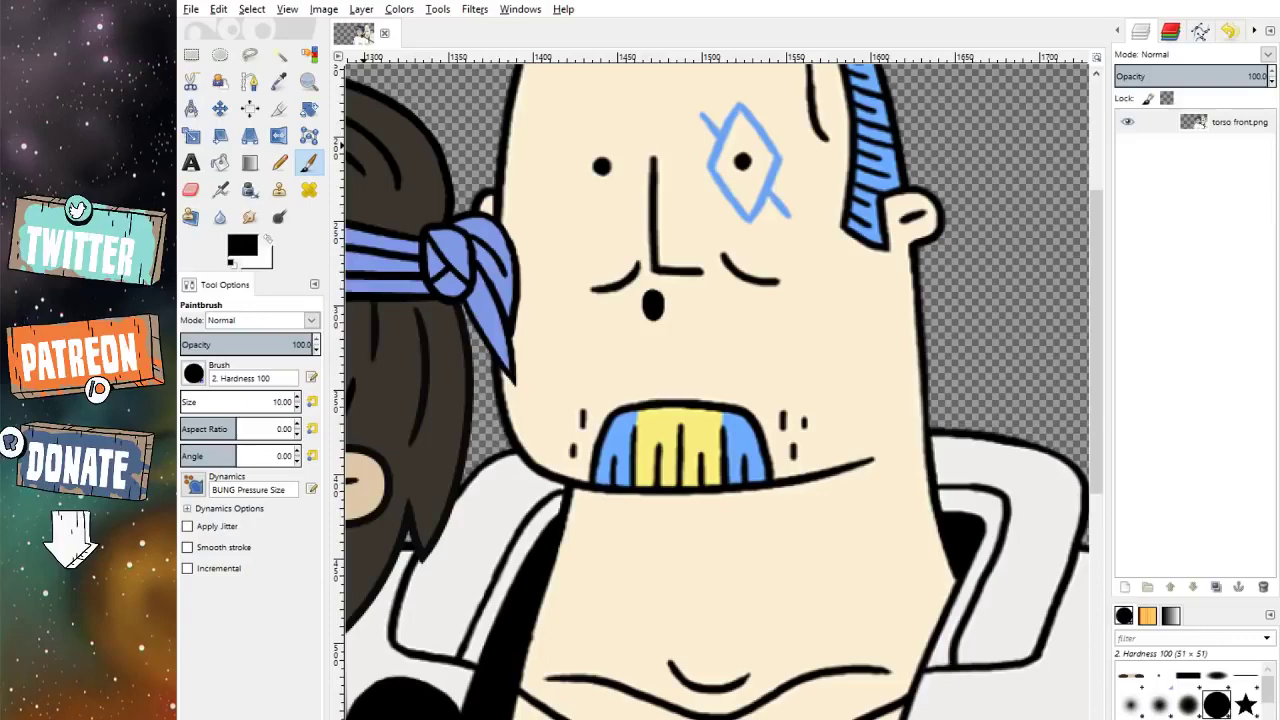
Step: Sample the bald man's skin color and paint over the small oval mouth with the size 10 Paintbrush
click(279, 81)
click(604, 192)
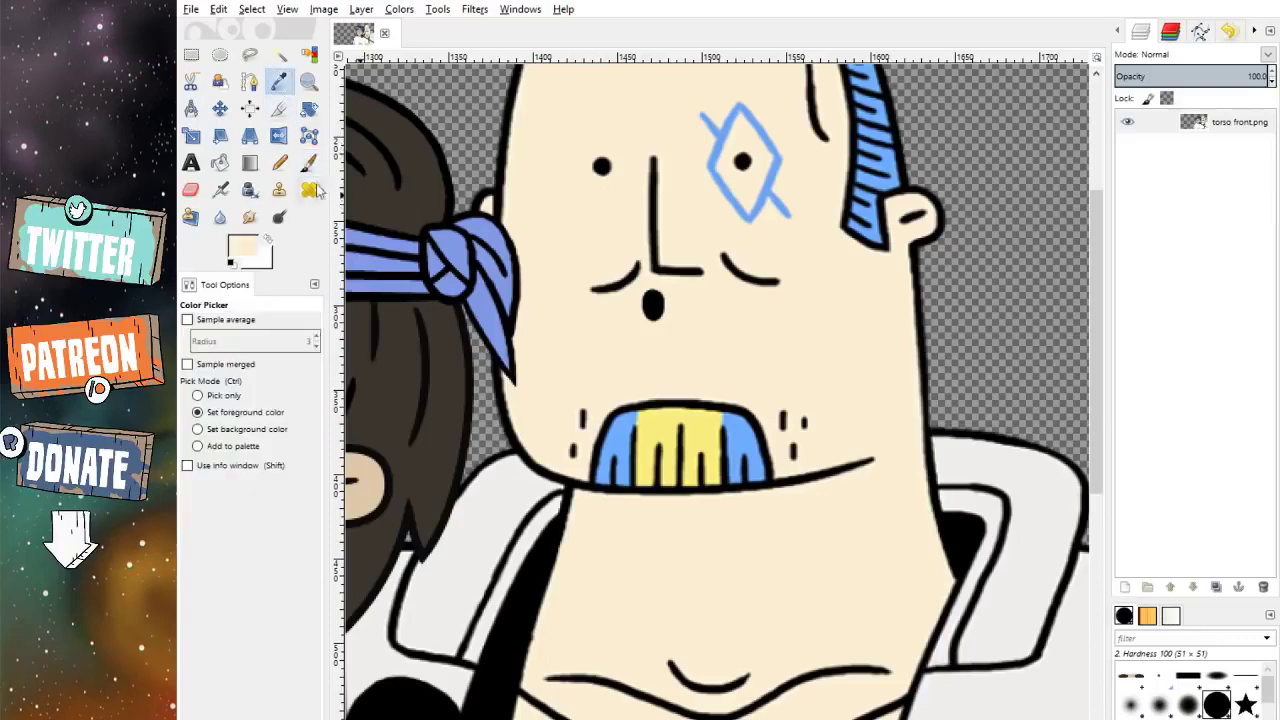
click(308, 162)
scroll(669, 280, up, 3)
mouse_move(657, 286)
mouse_down()
mouse_move(629, 294)
mouse_move(642, 321)
mouse_move(634, 350)
mouse_up()
Step: Paint a black mouth with a narrow top and wide flat base beneath the bald man's nose
key(d)
scroll(692, 342, down, 1)
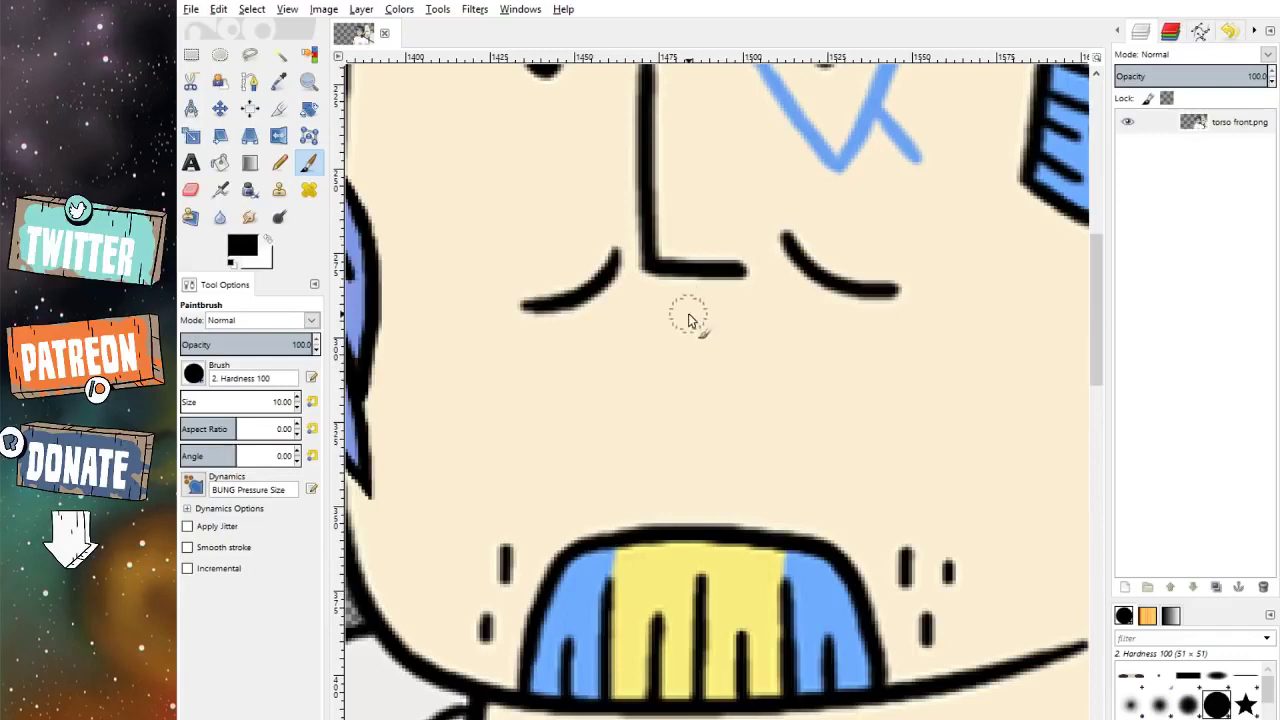
mouse_move(651, 371)
mouse_down()
mouse_move(657, 340)
mouse_move(674, 380)
mouse_move(641, 378)
mouse_move(658, 340)
mouse_move(620, 344)
mouse_move(634, 305)
mouse_move(676, 312)
mouse_move(688, 349)
mouse_move(621, 346)
mouse_up()
Step: Outline a small tooth near the top of the black mouth with Free Select and paint it white
click(250, 55)
scroll(706, 363, up, 2)
click(309, 163)
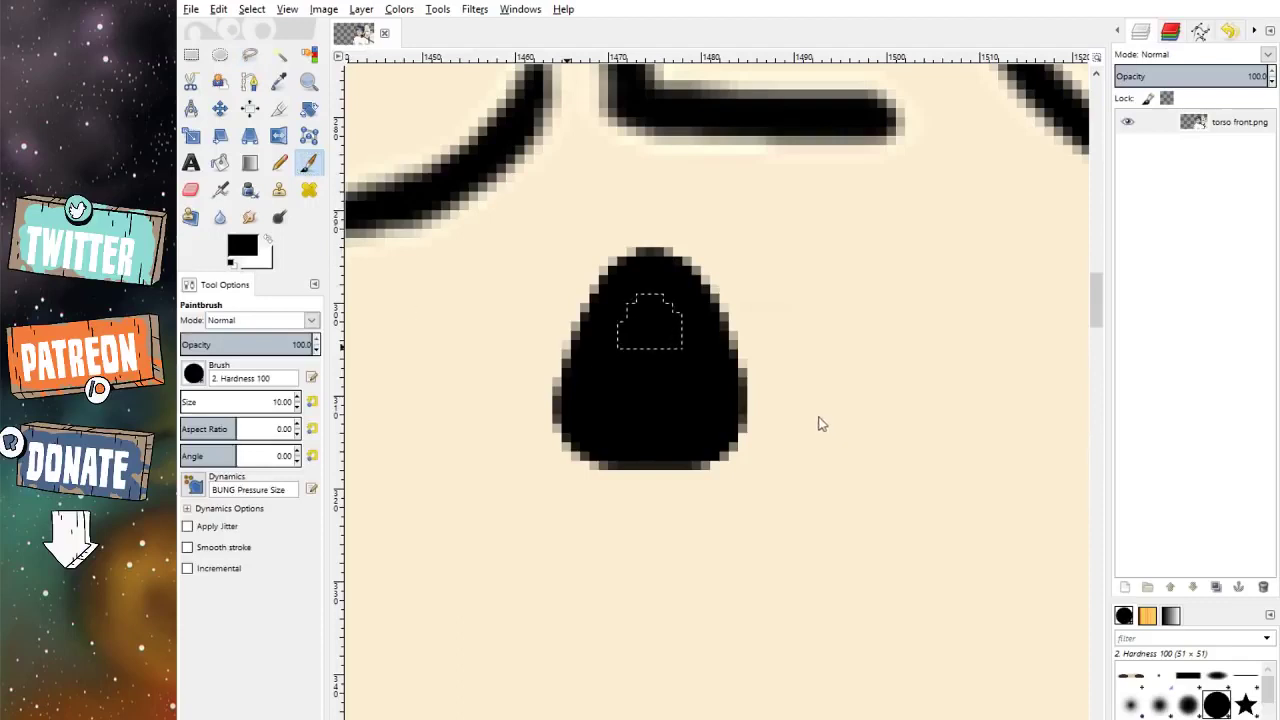
key(x)
drag(614, 337, 665, 318)
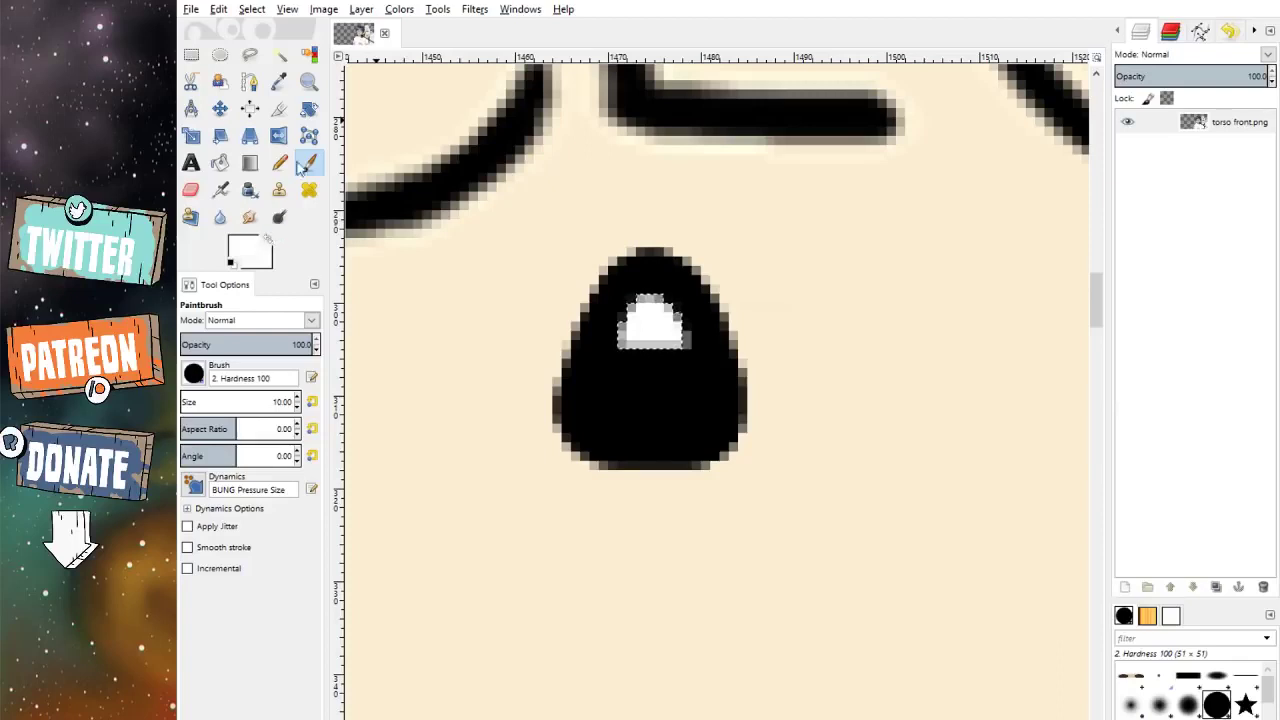
Step: Clear the tooth selection, sample the skin color and paint over the whole toothed mouth
click(276, 88)
click(485, 258)
key(ctrl+shift+a)
click(309, 163)
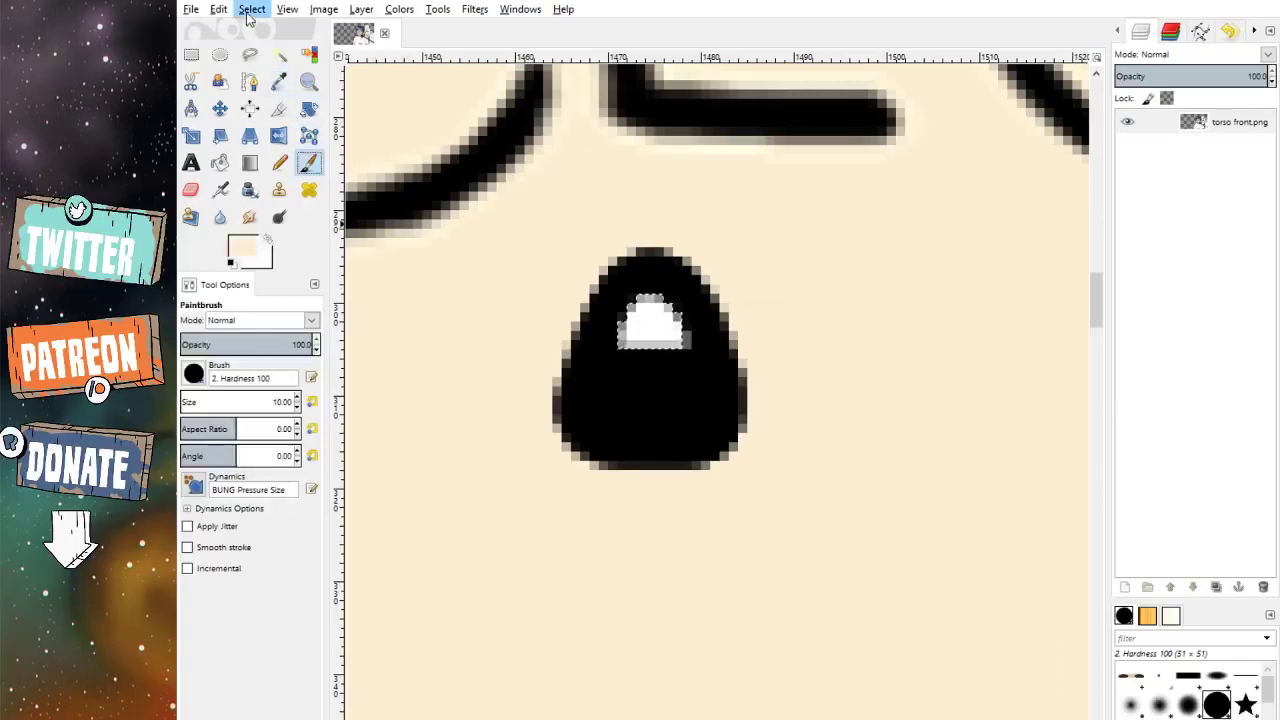
scroll(546, 243, down, 1)
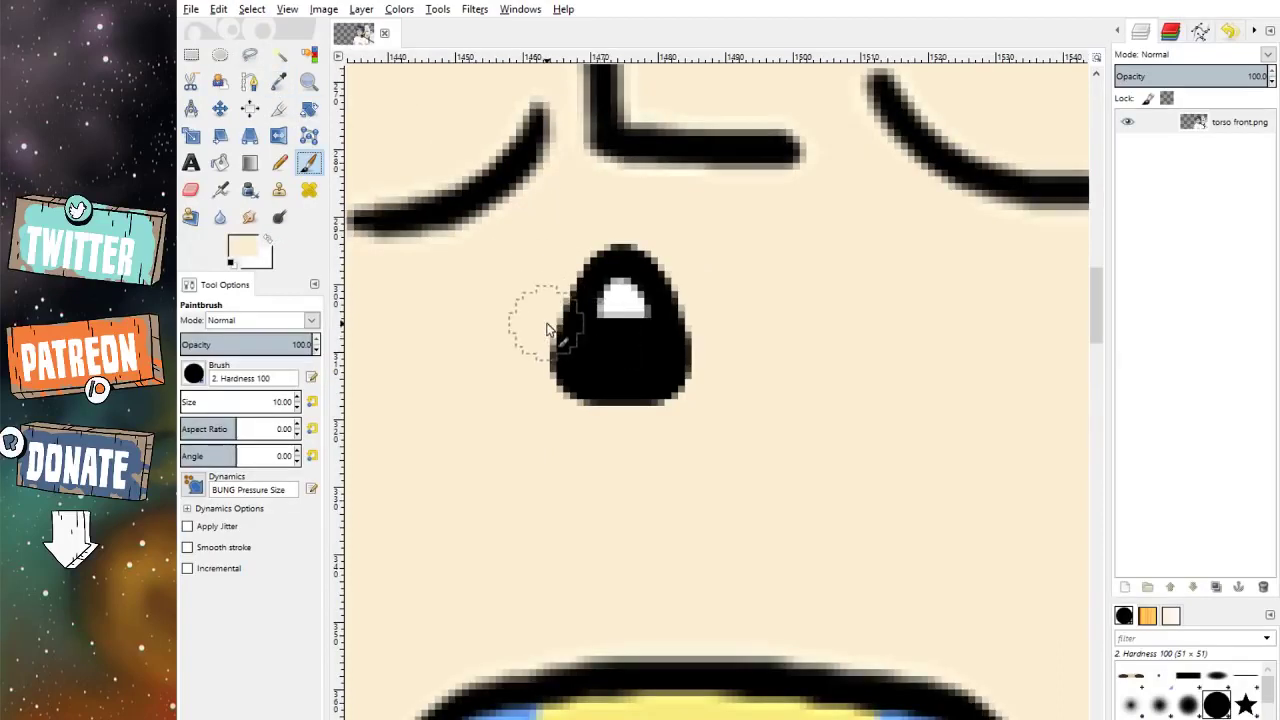
mouse_move(545, 323)
mouse_down()
mouse_move(636, 283)
mouse_move(495, 373)
mouse_move(672, 390)
mouse_move(630, 335)
mouse_move(559, 379)
mouse_move(640, 369)
mouse_up()
Step: Paint a wide, rounded black open mouth beneath the bald man's nose with the size 10 Paintbrush
click(231, 263)
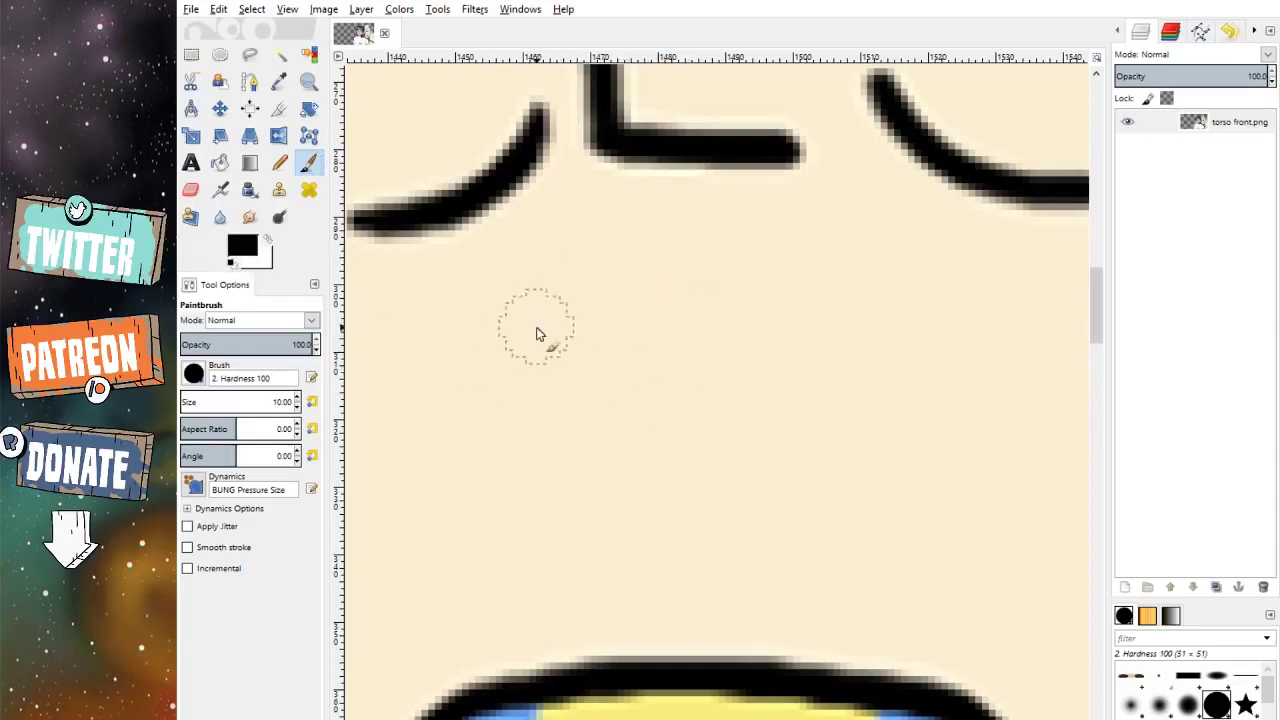
mouse_move(537, 330)
mouse_down()
mouse_move(545, 300)
mouse_move(620, 279)
mouse_up()
key(ctrl+z)
mouse_move(542, 385)
mouse_down()
mouse_move(568, 326)
mouse_move(639, 267)
mouse_move(704, 283)
mouse_move(748, 378)
mouse_move(730, 390)
mouse_move(571, 387)
mouse_move(603, 328)
mouse_move(660, 316)
mouse_move(552, 294)
mouse_move(625, 250)
mouse_move(773, 268)
mouse_move(879, 323)
mouse_move(848, 378)
mouse_move(685, 396)
mouse_move(556, 389)
mouse_move(555, 316)
mouse_move(796, 312)
mouse_move(823, 347)
mouse_move(586, 337)
mouse_up()
key(ctrl+z)
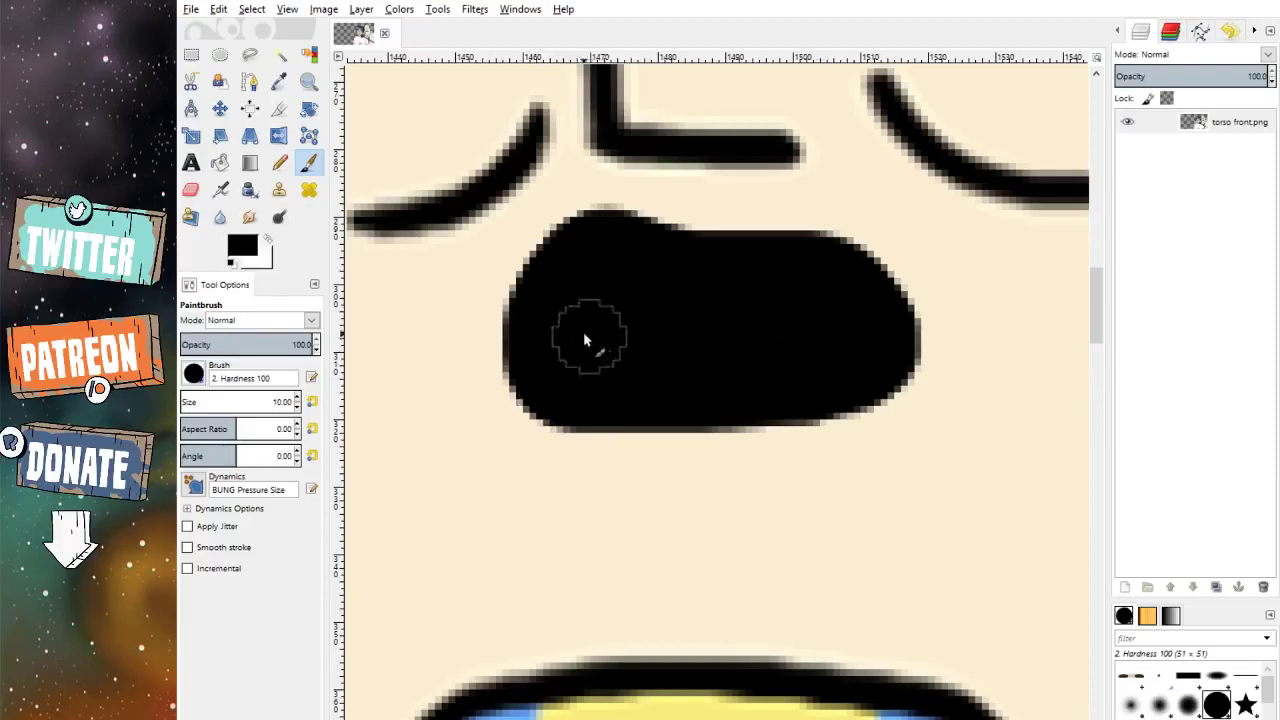
Step: Paint a white row of upper teeth inside the top half of the black open mouth
key(x)
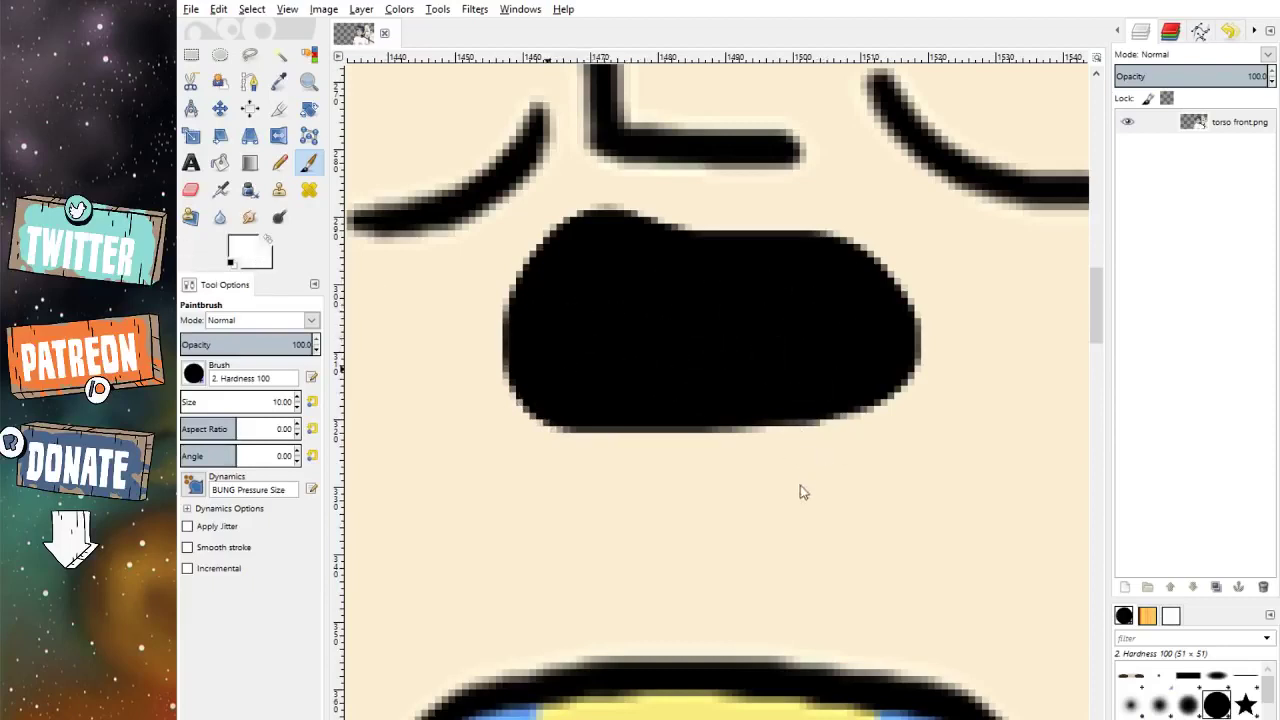
scroll(286, 402, down, 5)
mouse_move(572, 302)
mouse_down()
mouse_move(606, 259)
mouse_move(790, 277)
mouse_move(849, 310)
mouse_move(547, 312)
mouse_move(607, 294)
mouse_move(760, 303)
mouse_up()
Step: Trim the teeth into a narrower strip with a straight lower edge using a black size 4 Paintbrush
click(232, 263)
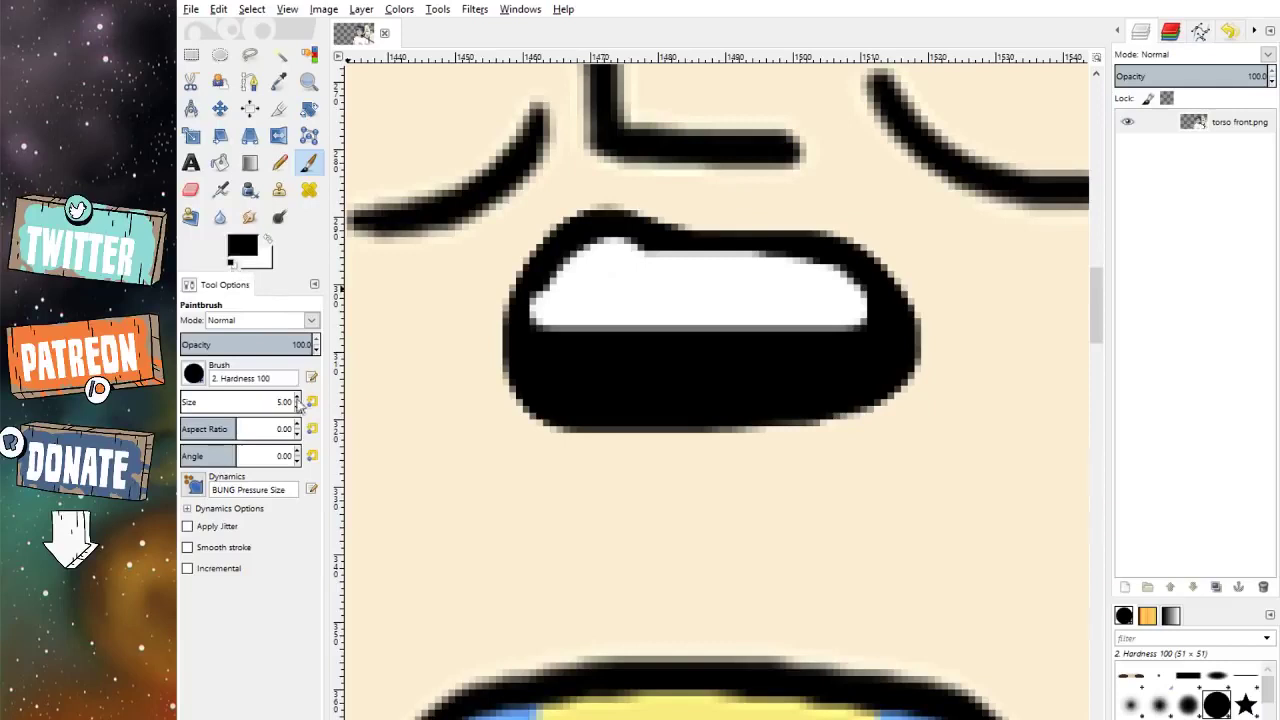
scroll(300, 405, down, 1)
mouse_move(520, 337)
mouse_down()
mouse_move(536, 285)
mouse_move(567, 253)
mouse_move(633, 235)
mouse_move(835, 263)
mouse_move(873, 324)
mouse_up()
shift+click(526, 333)
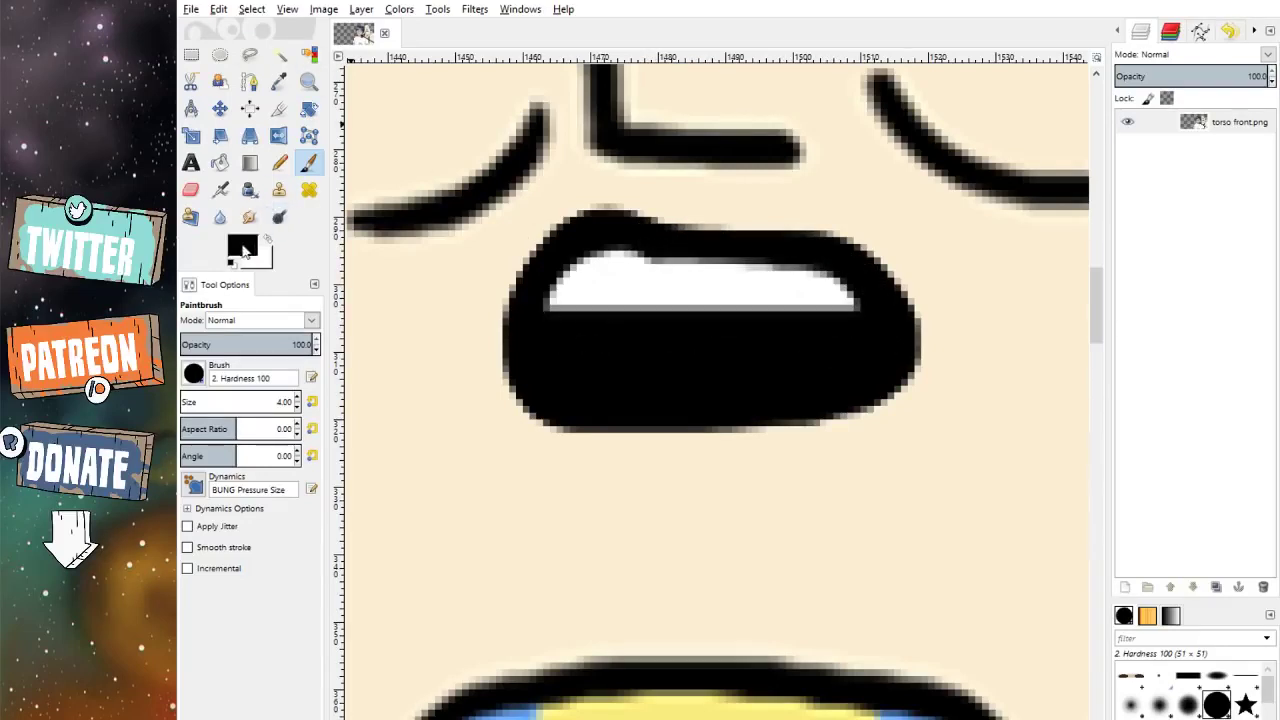
Step: Paint a rounded pink tongue in the lower part of the open mouth, below the teeth
scroll(300, 402, up, 2)
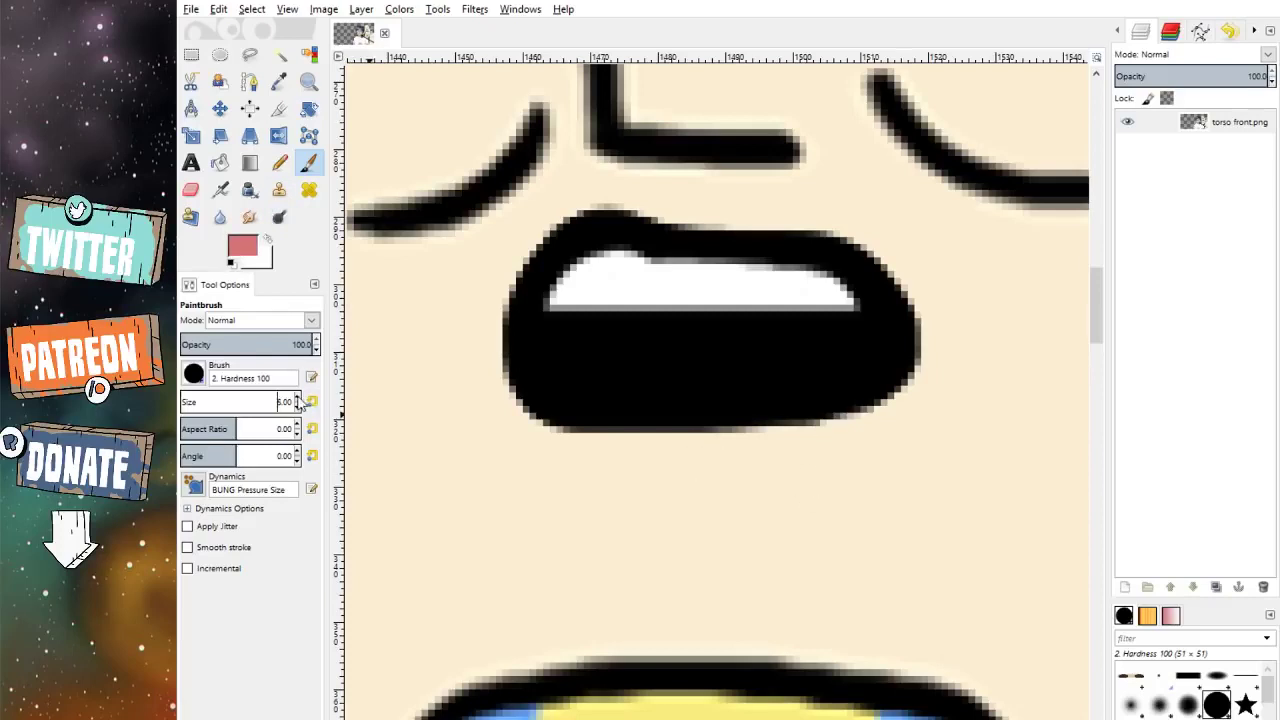
scroll(674, 390, up, 1)
scroll(676, 392, up, 1)
mouse_move(553, 402)
mouse_down()
mouse_move(677, 302)
mouse_move(826, 329)
mouse_move(868, 357)
mouse_move(873, 381)
mouse_move(619, 383)
mouse_move(608, 370)
mouse_move(764, 343)
mouse_move(576, 383)
mouse_move(829, 371)
mouse_up()
Step: Smudge along the mouth's black bottom edge to straighten the base of the tongue
click(279, 189)
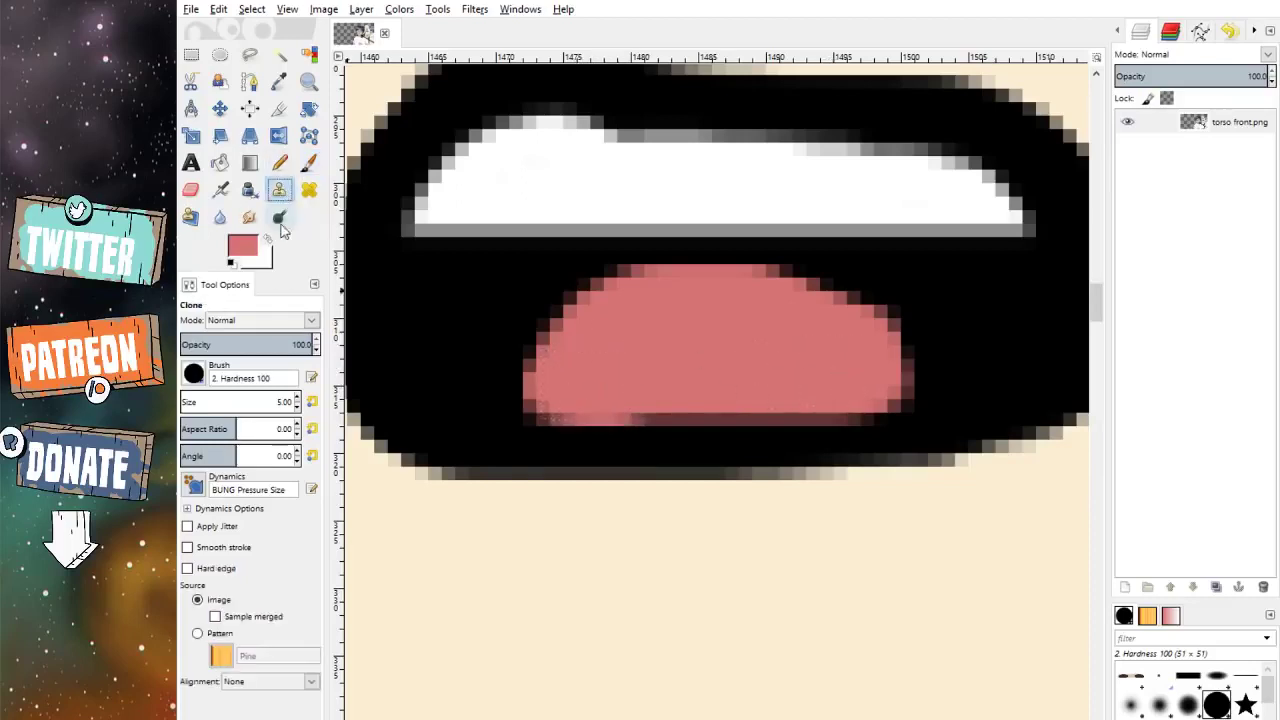
click(249, 217)
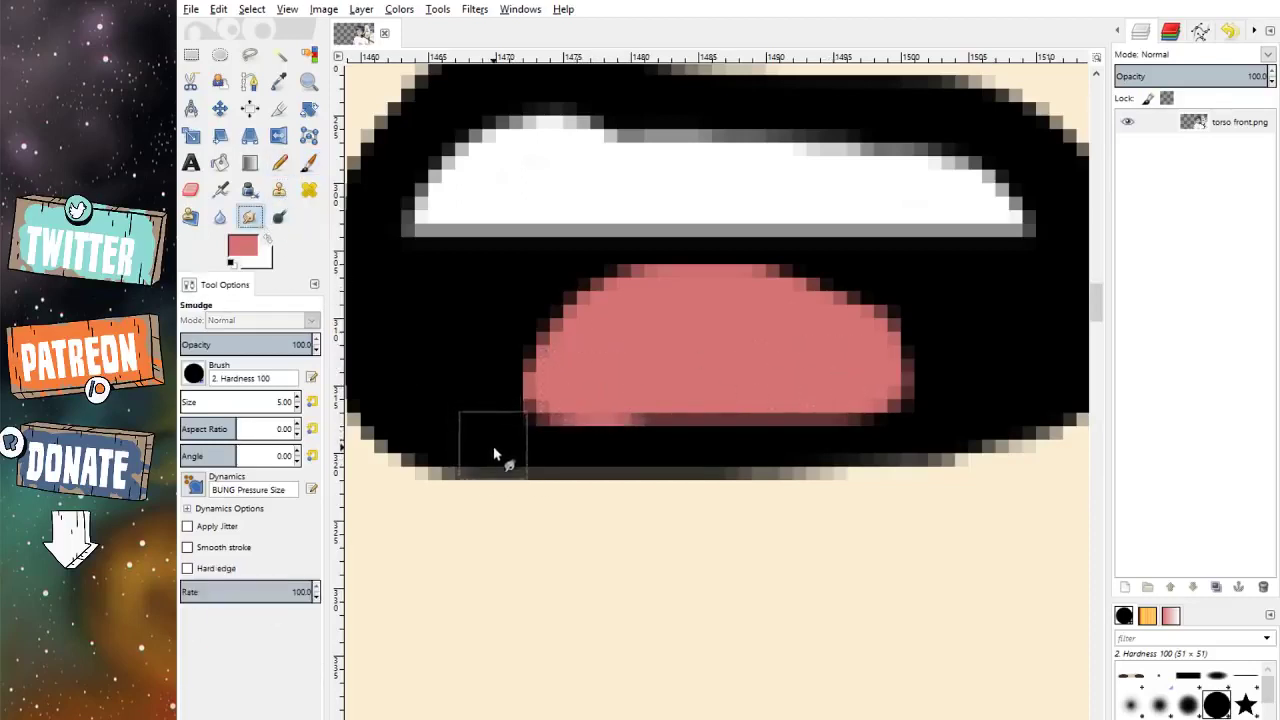
shift+click(878, 443)
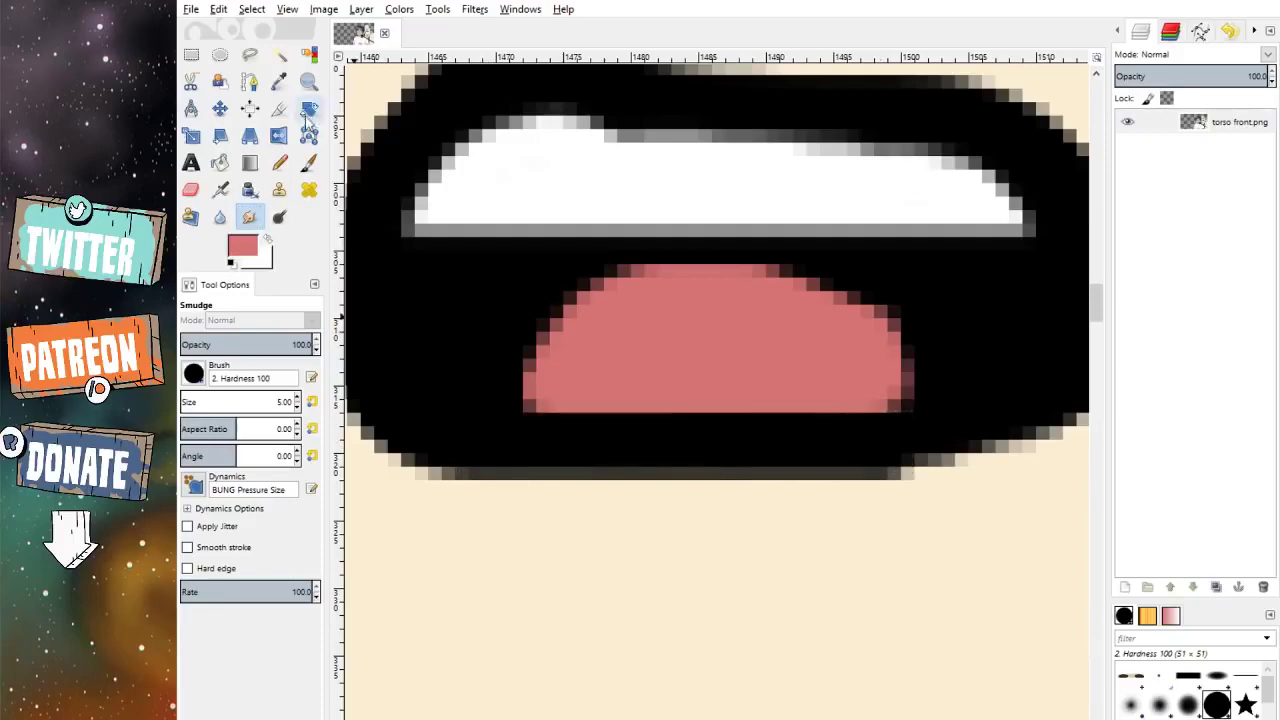
Step: Sample the skin color and trim the open mouth's lower edge straight with a size 5 Paintbrush
key(o)
click(535, 530)
key(p)
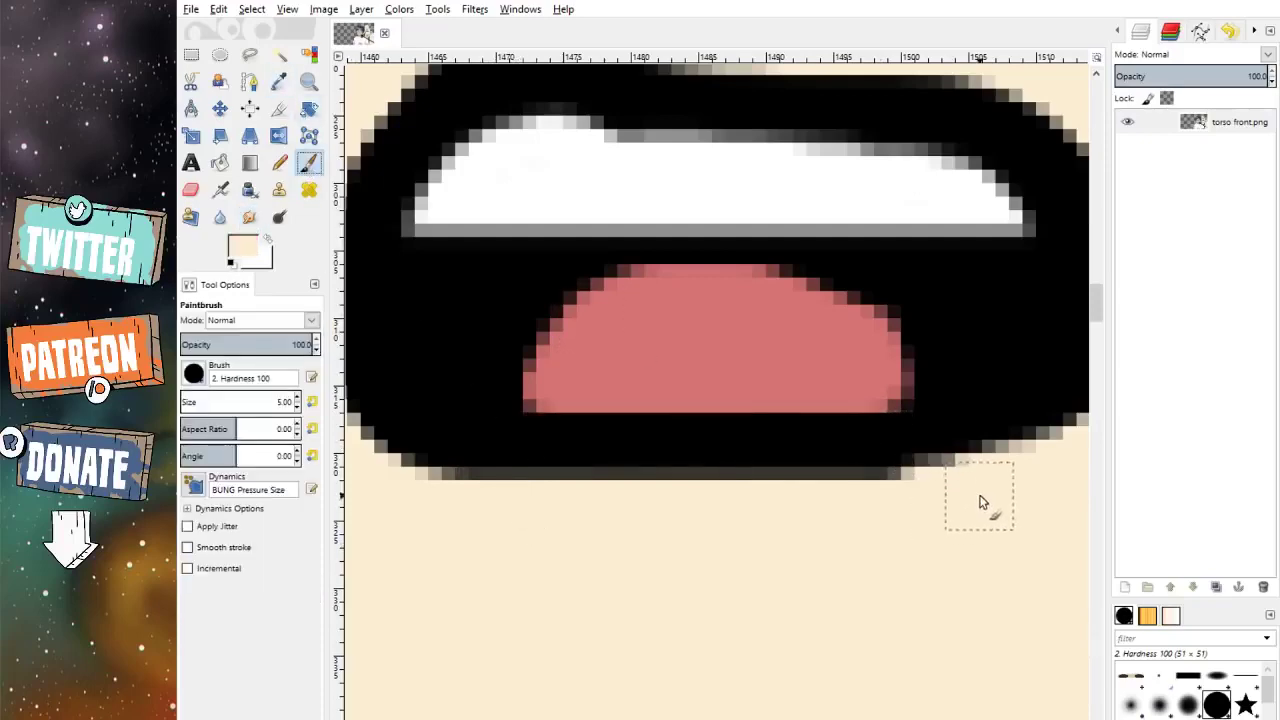
shift+click(560, 492)
ctrl+scroll(660, 450, down, 3)
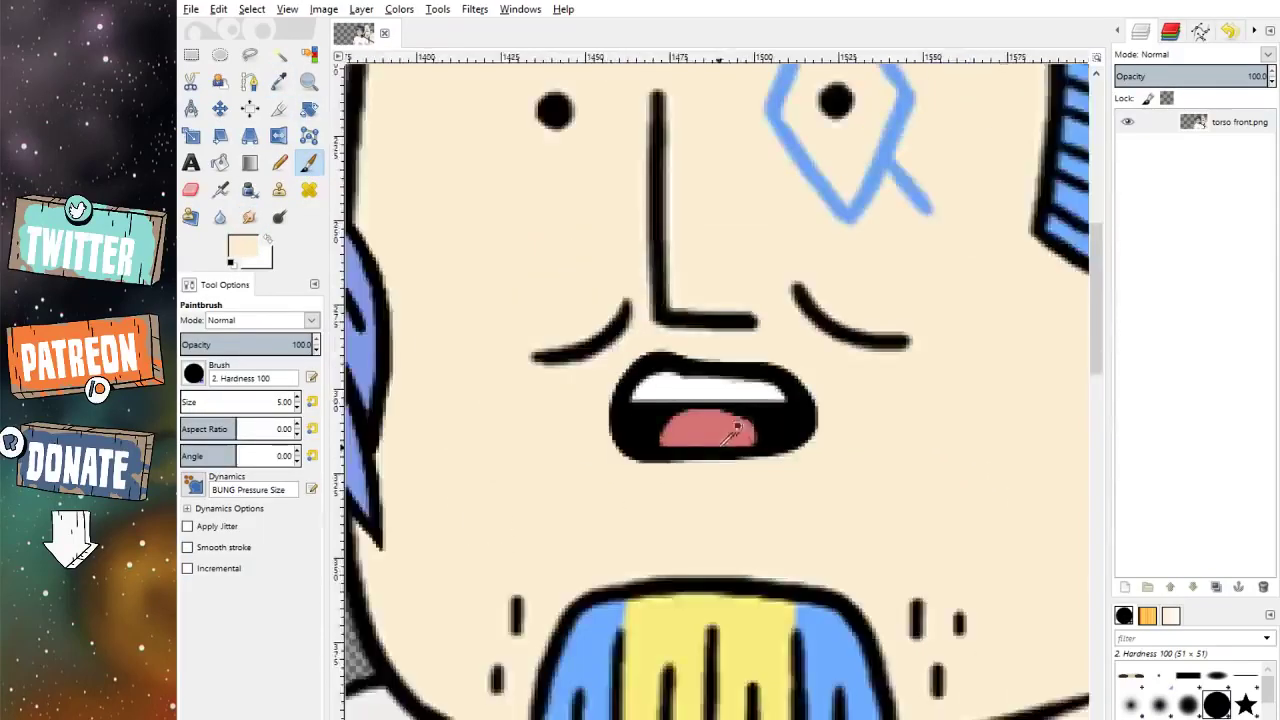
ctrl+scroll(686, 483, up, 2)
shift+click(555, 452)
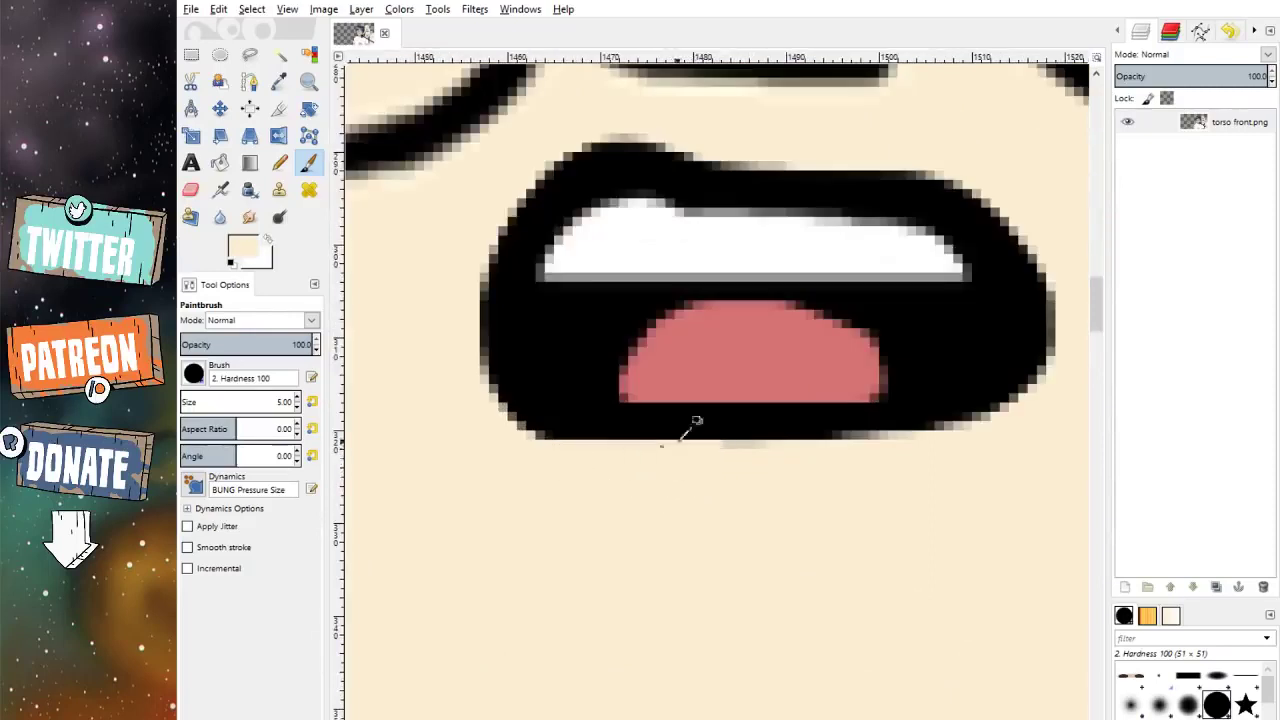
ctrl+scroll(691, 423, down, 3)
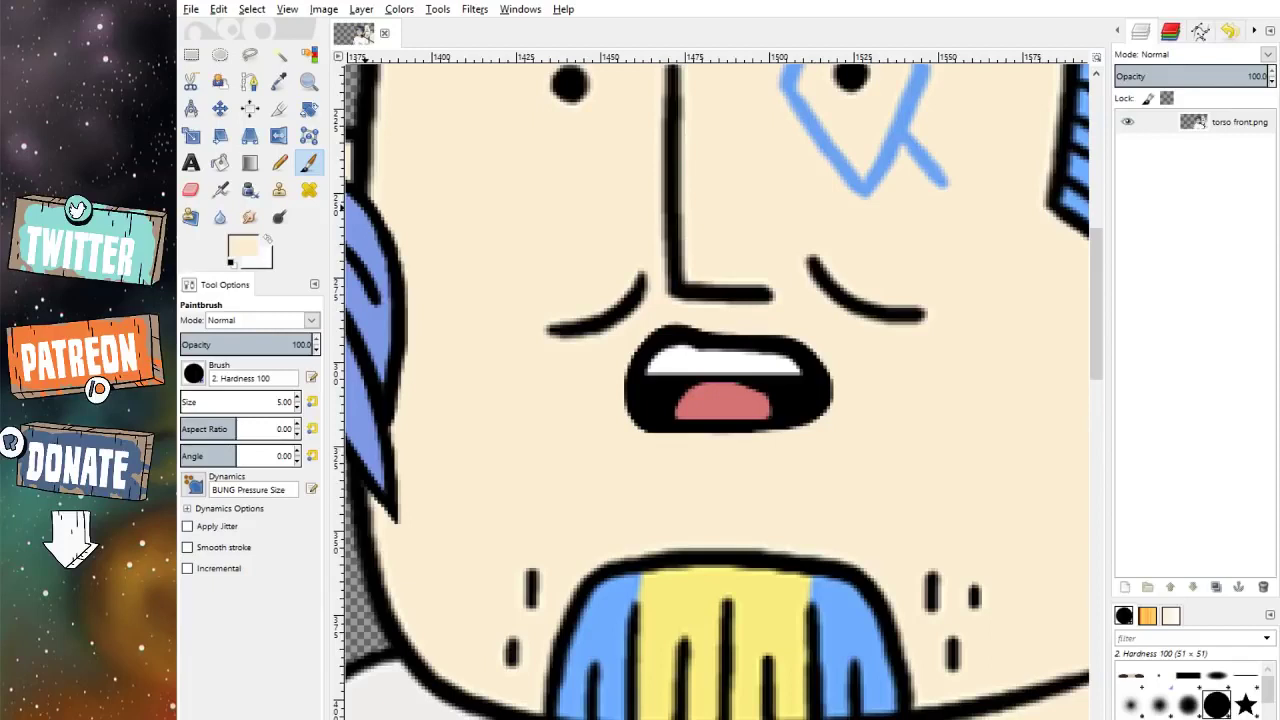
Step: Add the 402 frame as a layer above torso front.png and lower its opacity to 19.8 as a drawing guide
click(220, 110)
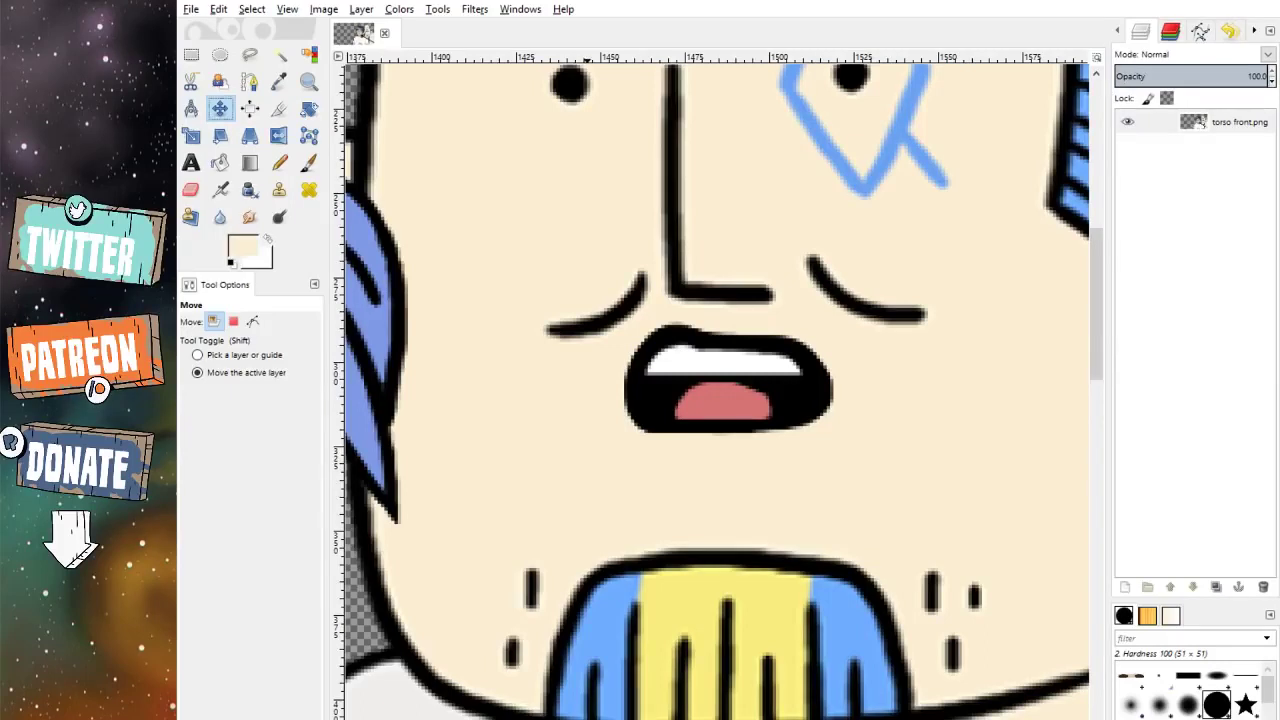
click(279, 81)
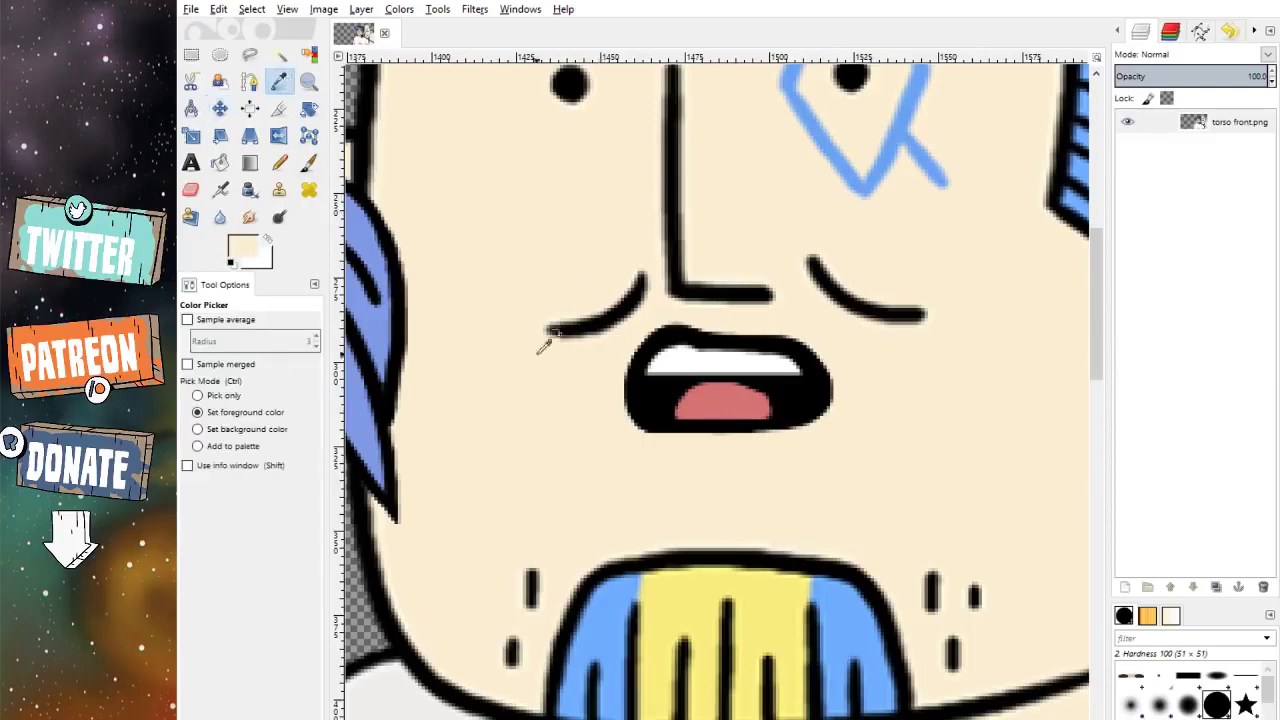
key(p)
key(1)
key(minus)
key(minus)
key(minus)
key(minus)
key(minus)
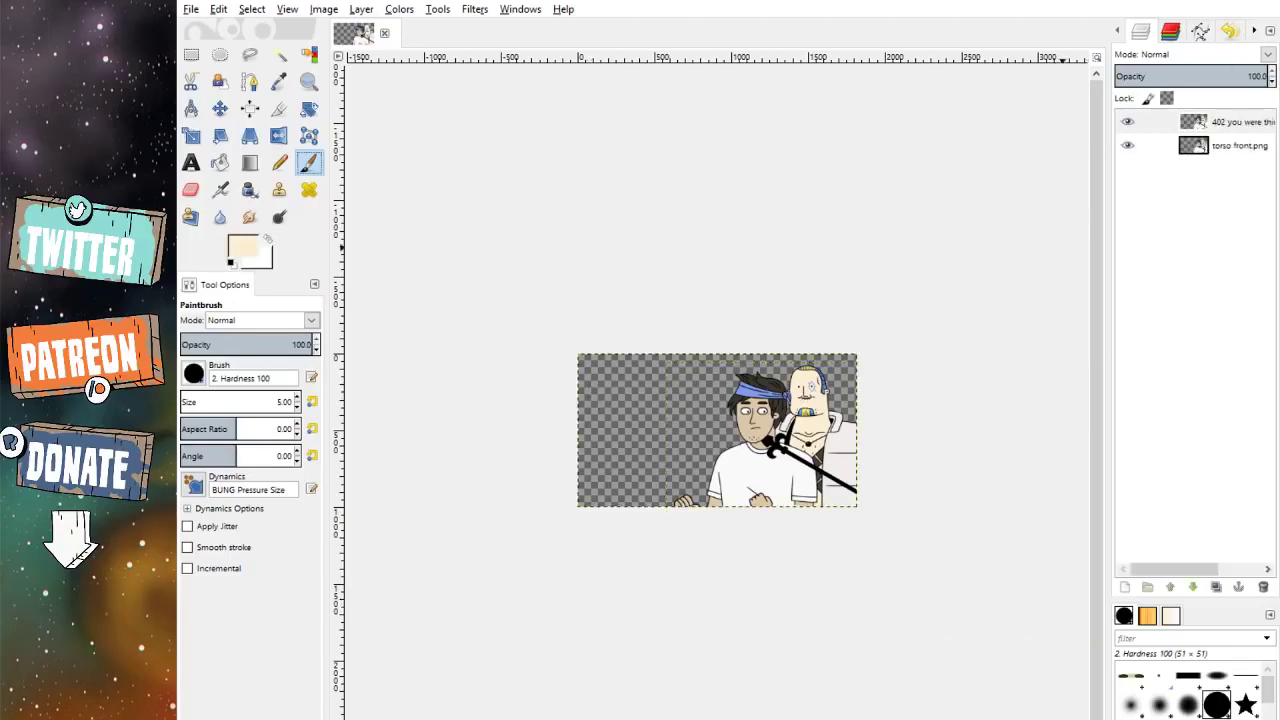
scroll(822, 410, up, 10)
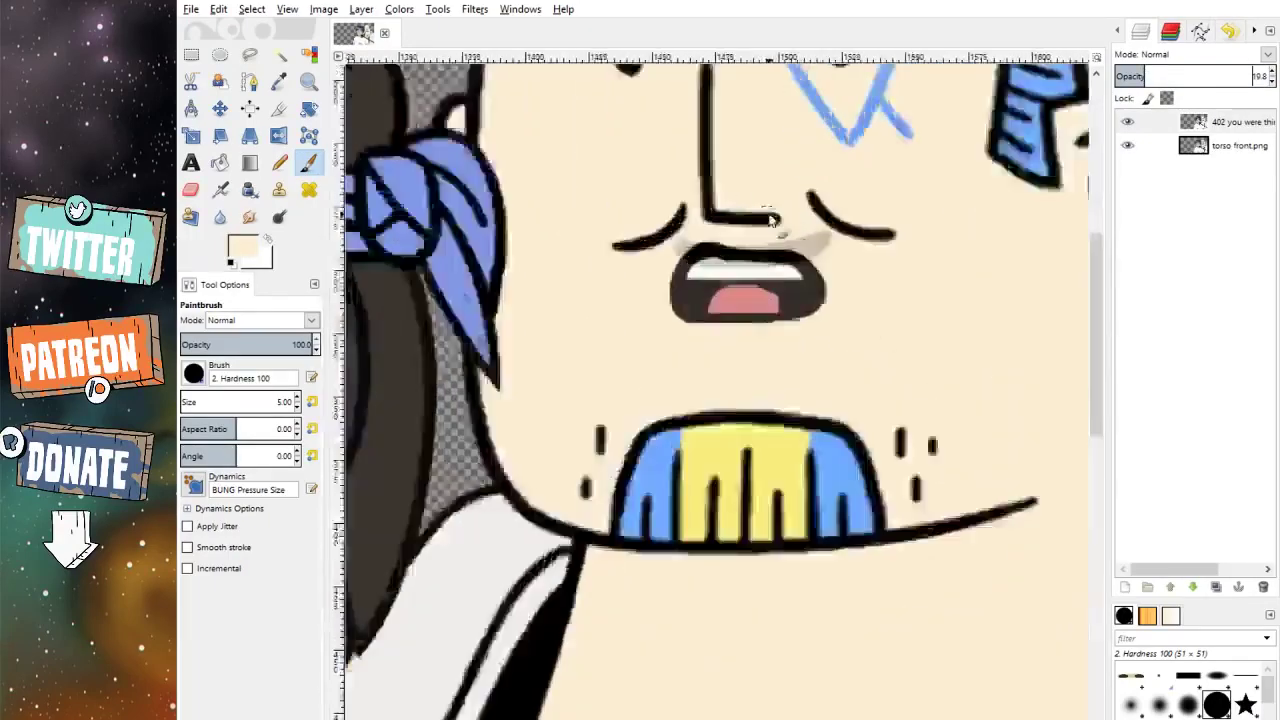
Step: Paint over the open mouth on the torso front.png layer in skin color with a size 16 Paintbrush
click(1254, 148)
scroll(694, 278, up, 1)
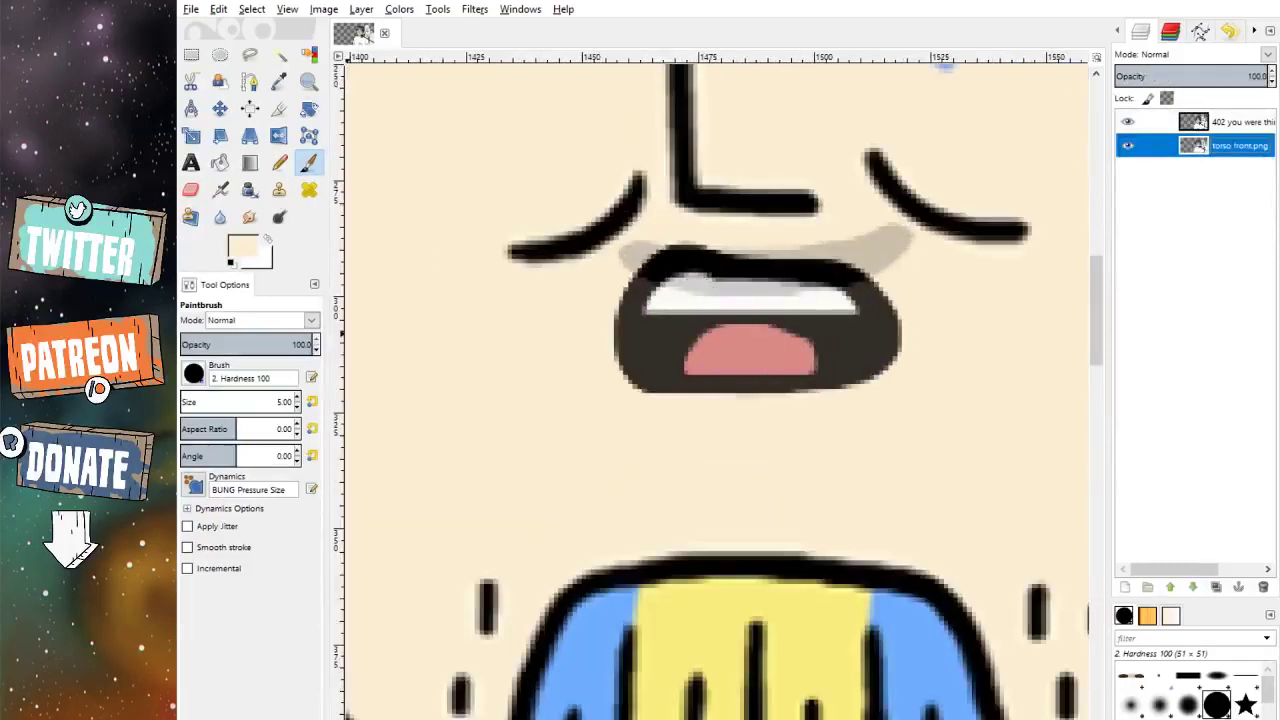
scroll(300, 403, up, 11)
mouse_move(640, 305)
mouse_down()
mouse_move(702, 284)
mouse_move(824, 287)
mouse_move(903, 341)
mouse_move(813, 382)
mouse_move(634, 370)
mouse_move(710, 341)
mouse_move(874, 343)
mouse_up()
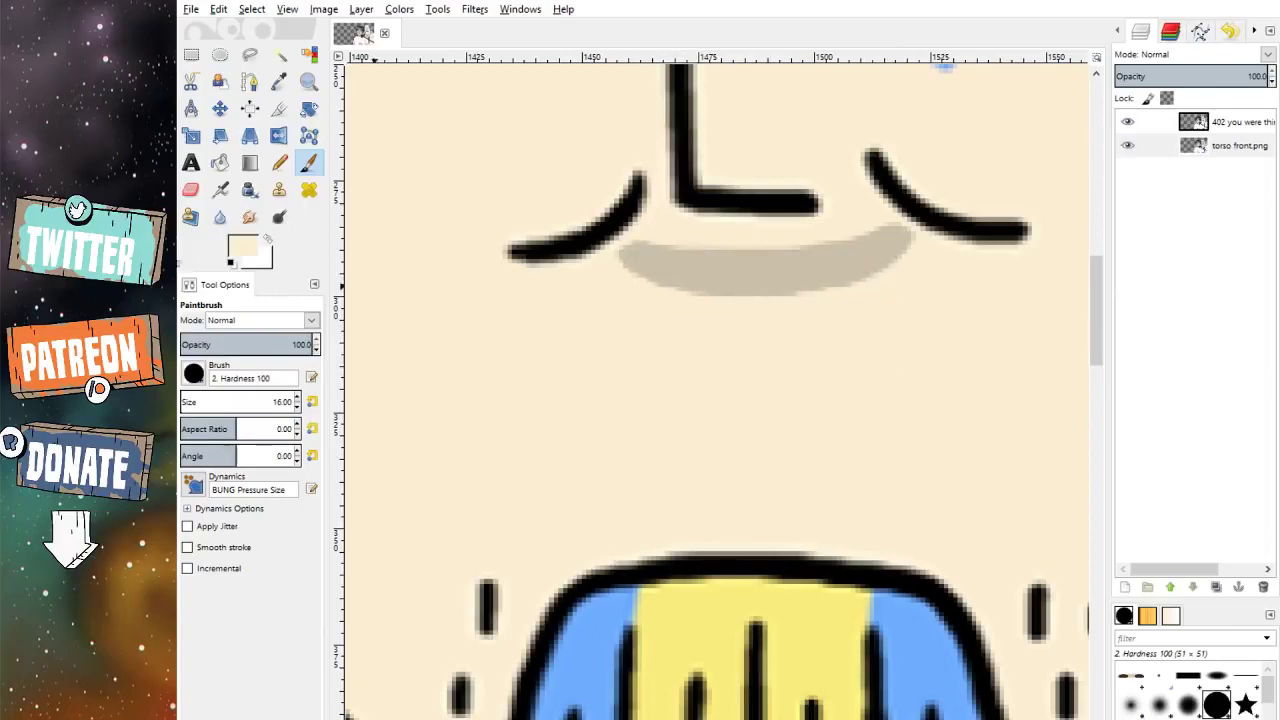
Step: Trace the upper edge of the mouth in black over the faint guide with straight size 5 Paintbrush strokes
click(231, 262)
scroll(297, 405, down, 8)
scroll(297, 405, down, 3)
scroll(888, 245, up, 1)
drag(886, 238, 750, 265)
key(ctrl+z)
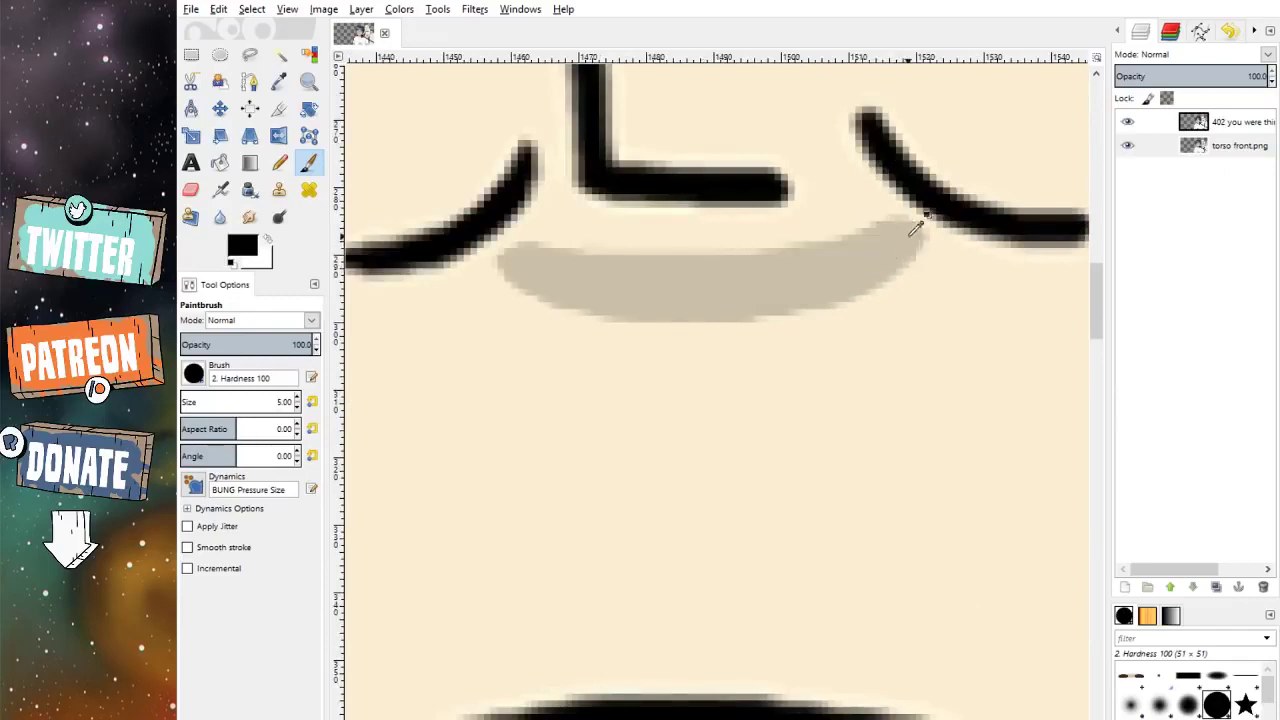
drag(892, 236, 790, 265)
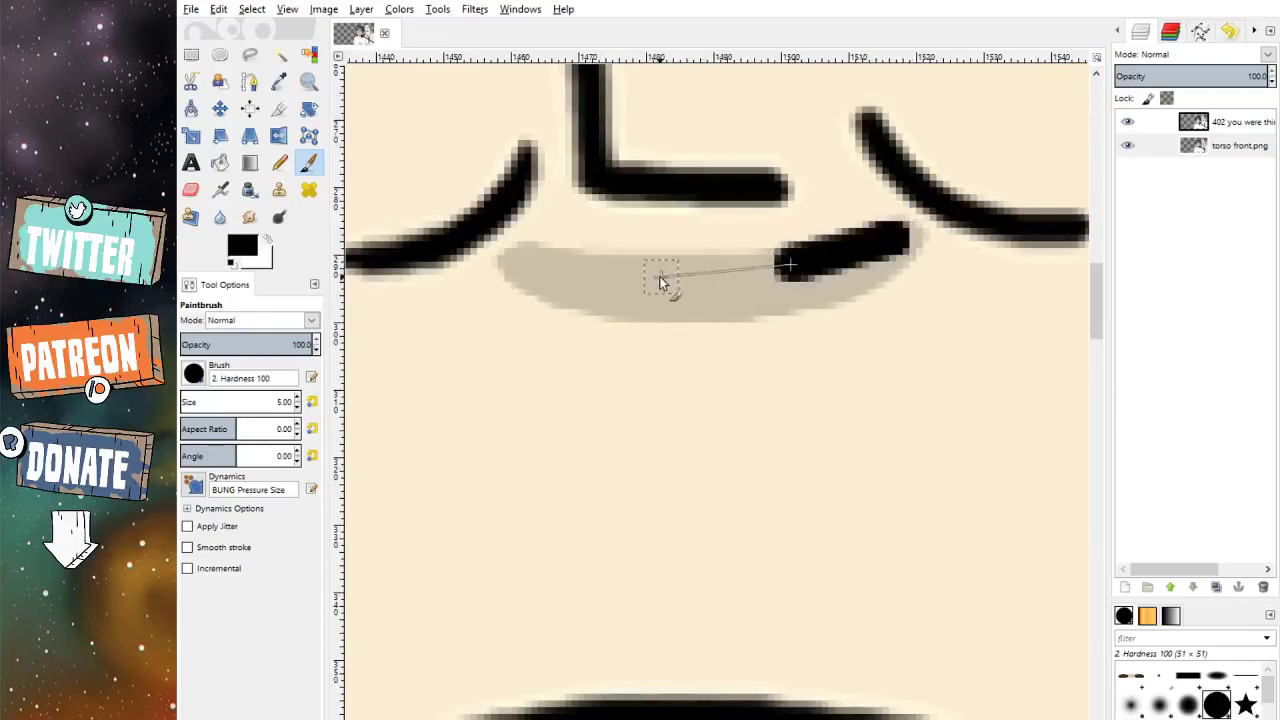
shift+click(640, 272)
click(520, 264)
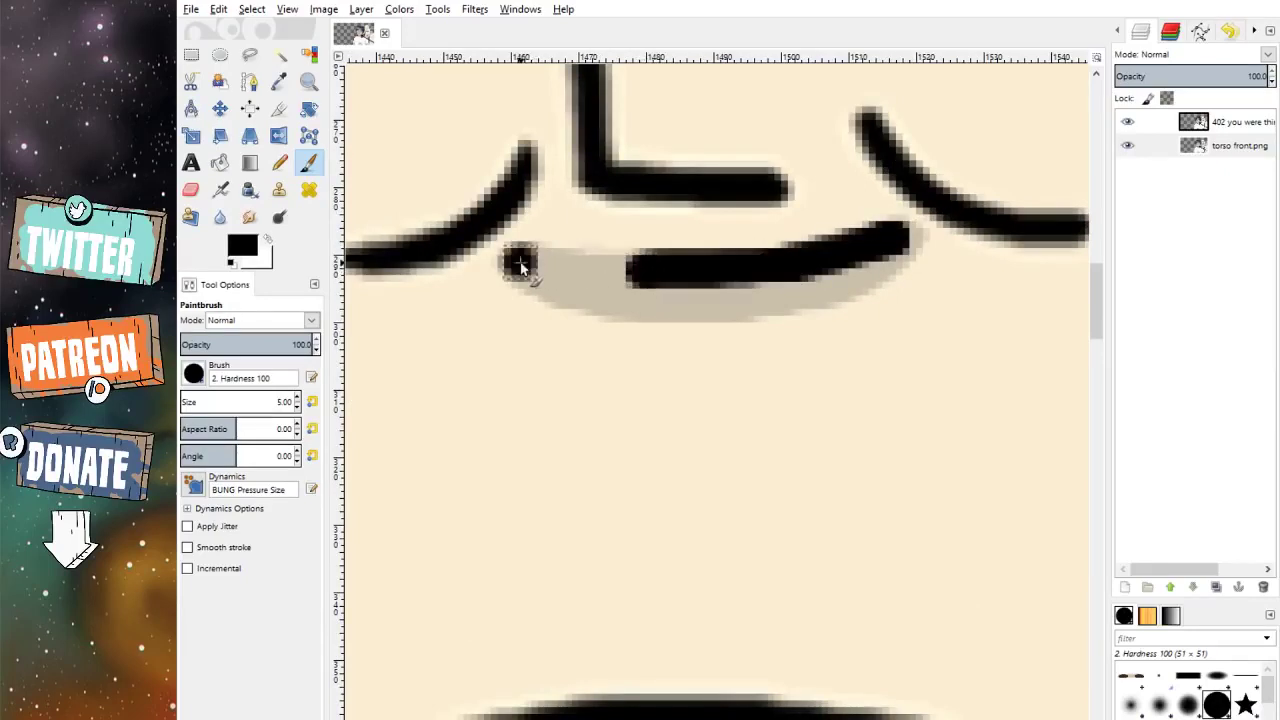
shift+click(650, 273)
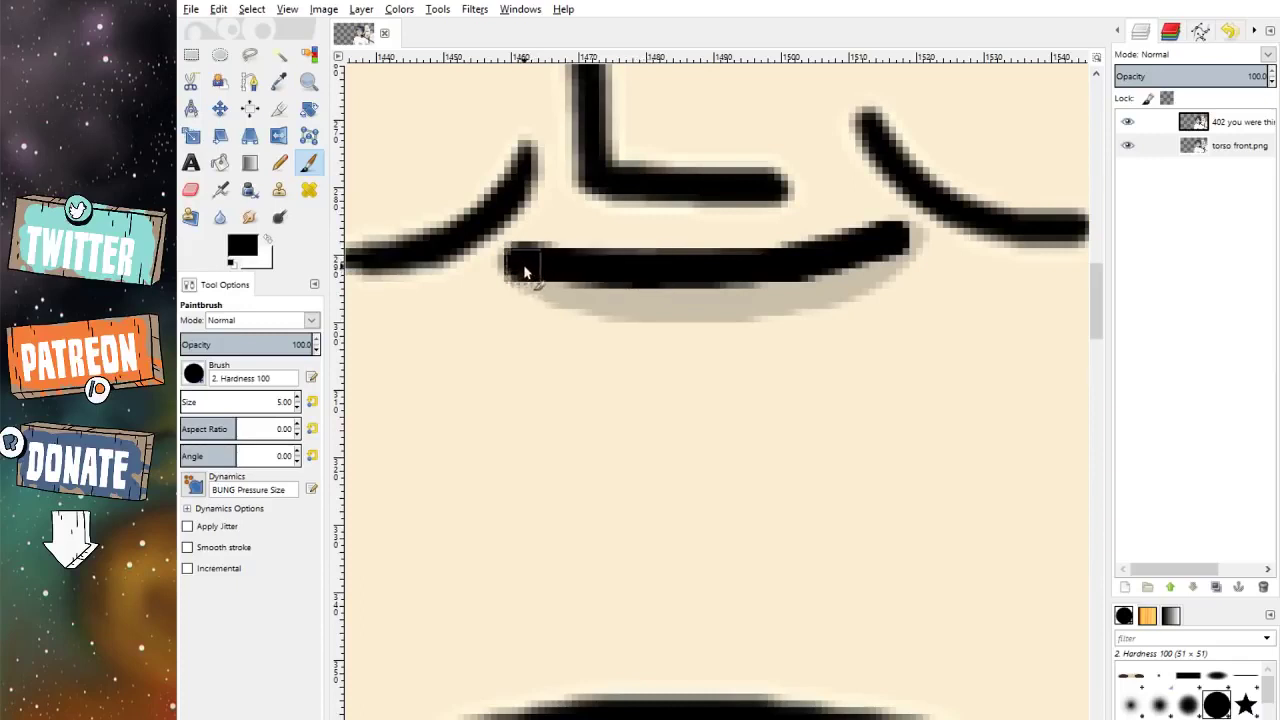
Step: Paint the mouth's curved lower edge along the guide and fill its inside with black
mouse_move(524, 272)
mouse_down()
mouse_move(510, 272)
mouse_move(517, 297)
mouse_move(597, 337)
mouse_move(758, 356)
mouse_move(829, 346)
mouse_up()
key(ctrl+z)
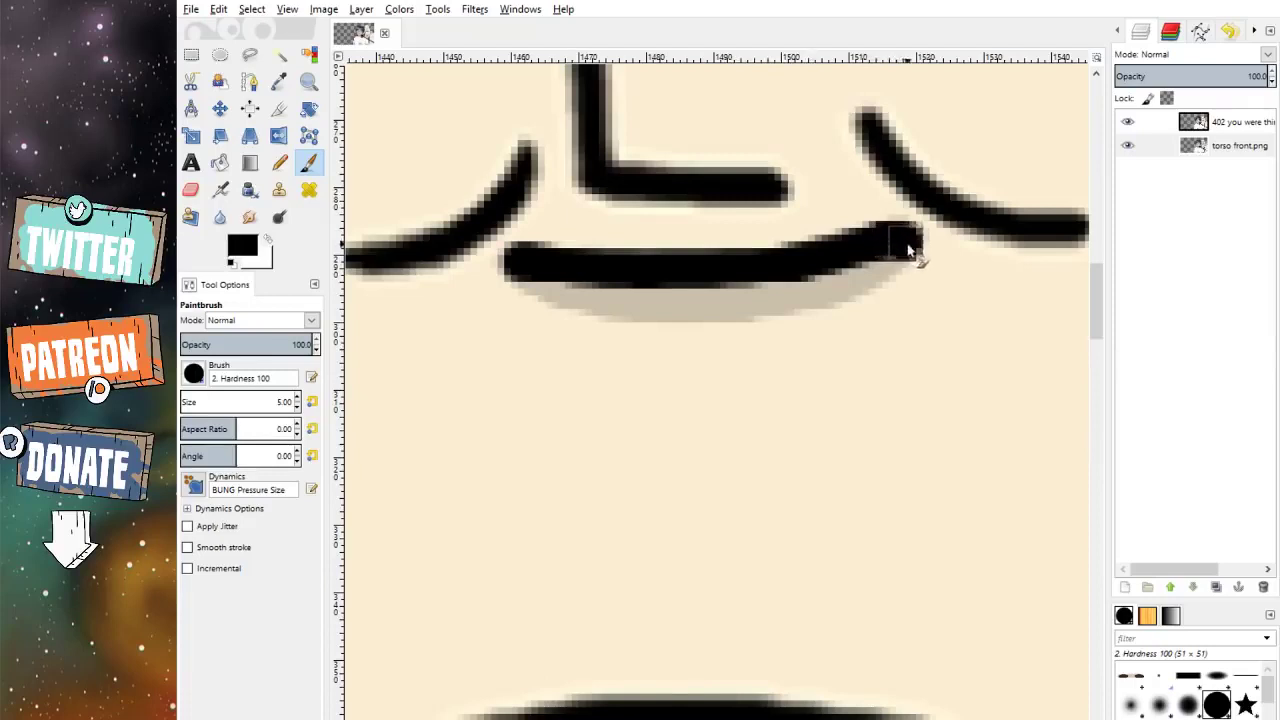
mouse_move(908, 250)
mouse_down()
mouse_move(903, 276)
mouse_move(811, 331)
mouse_move(714, 340)
mouse_move(586, 334)
mouse_move(547, 316)
mouse_move(523, 271)
mouse_move(634, 289)
mouse_move(868, 276)
mouse_move(809, 294)
mouse_move(600, 300)
mouse_move(634, 263)
mouse_up()
scroll(634, 263, down, 1)
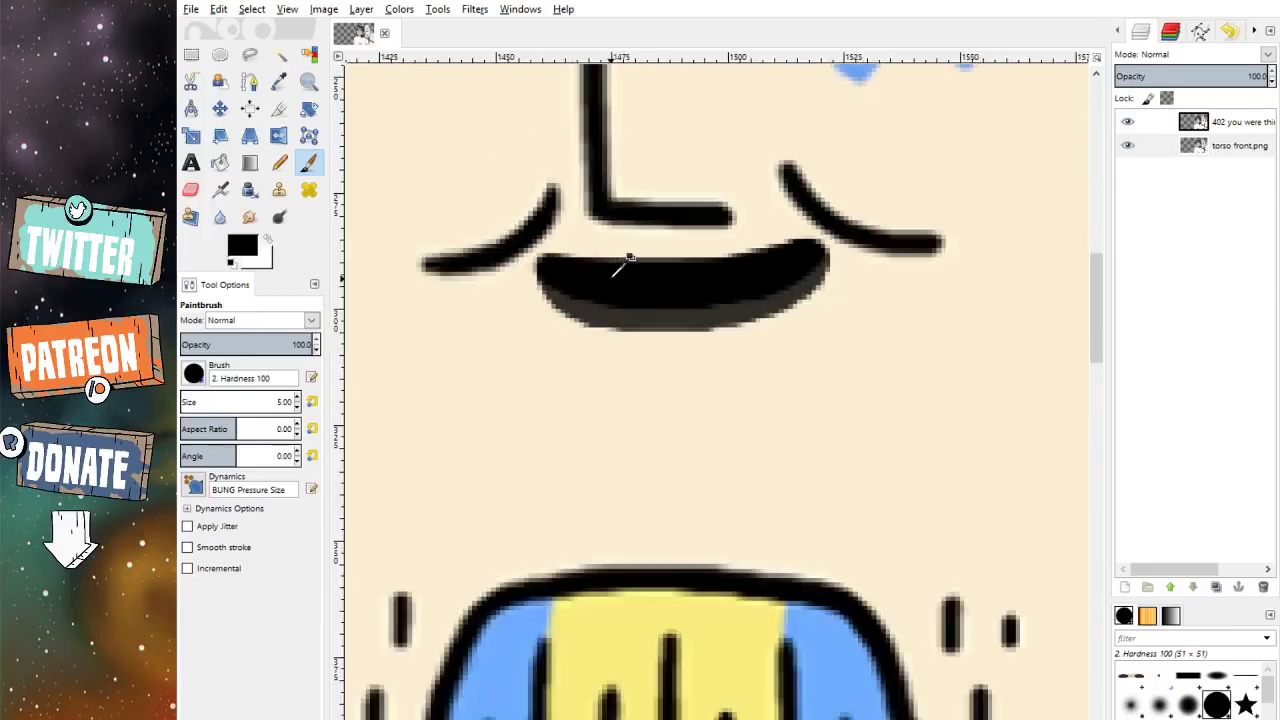
Step: Sample the skin color and clean up the mouth's upper edge with a size 4 Paintbrush
scroll(628, 260, up, 1)
click(278, 80)
click(362, 168)
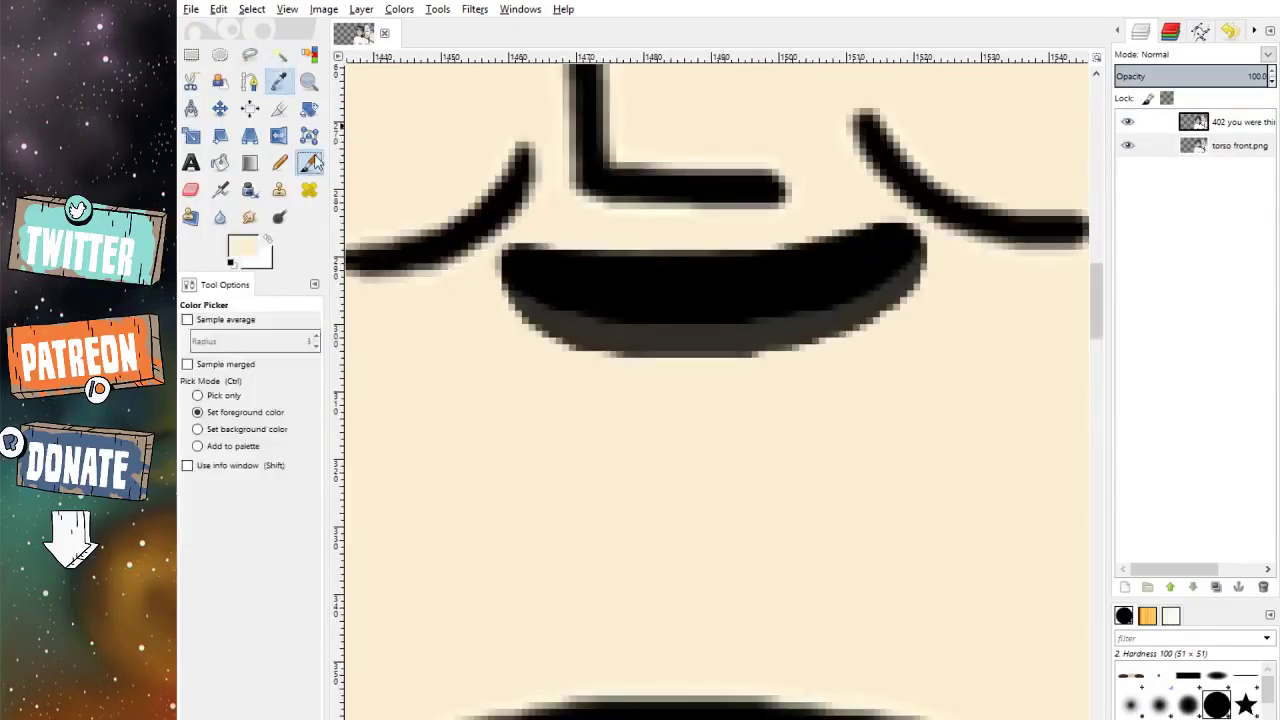
click(309, 163)
scroll(543, 249, up, 1)
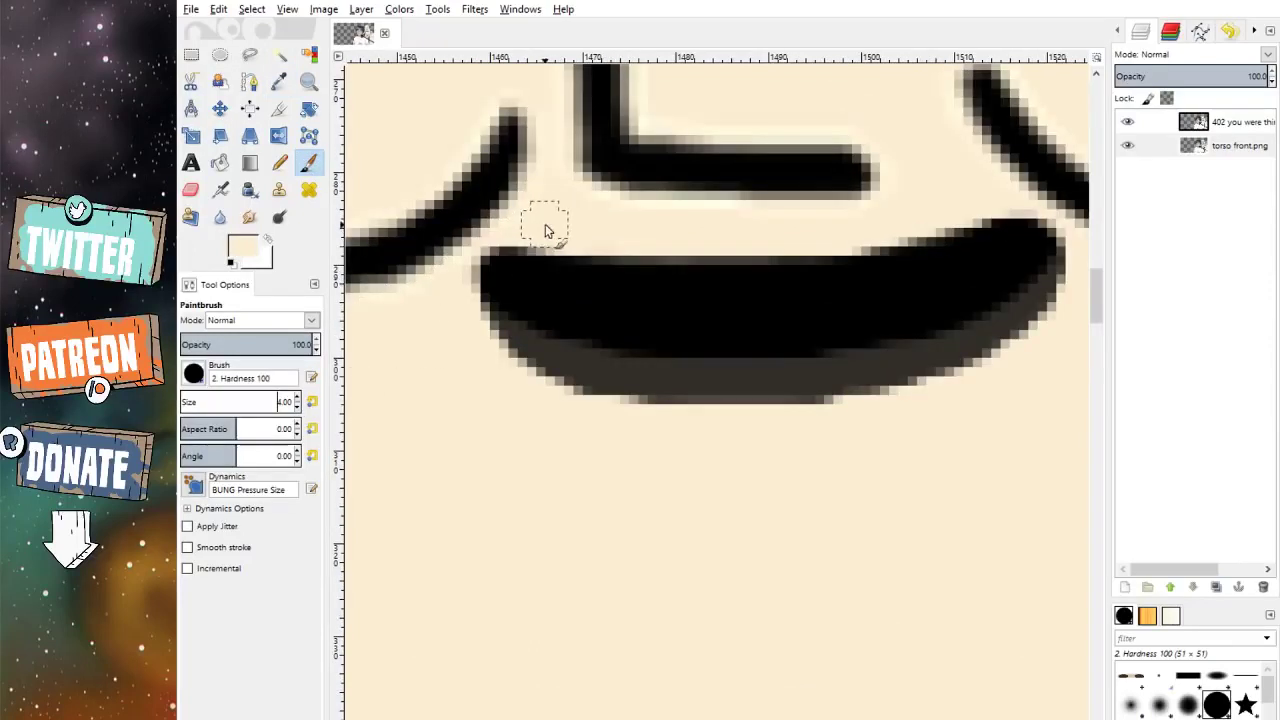
scroll(849, 243, right, 2)
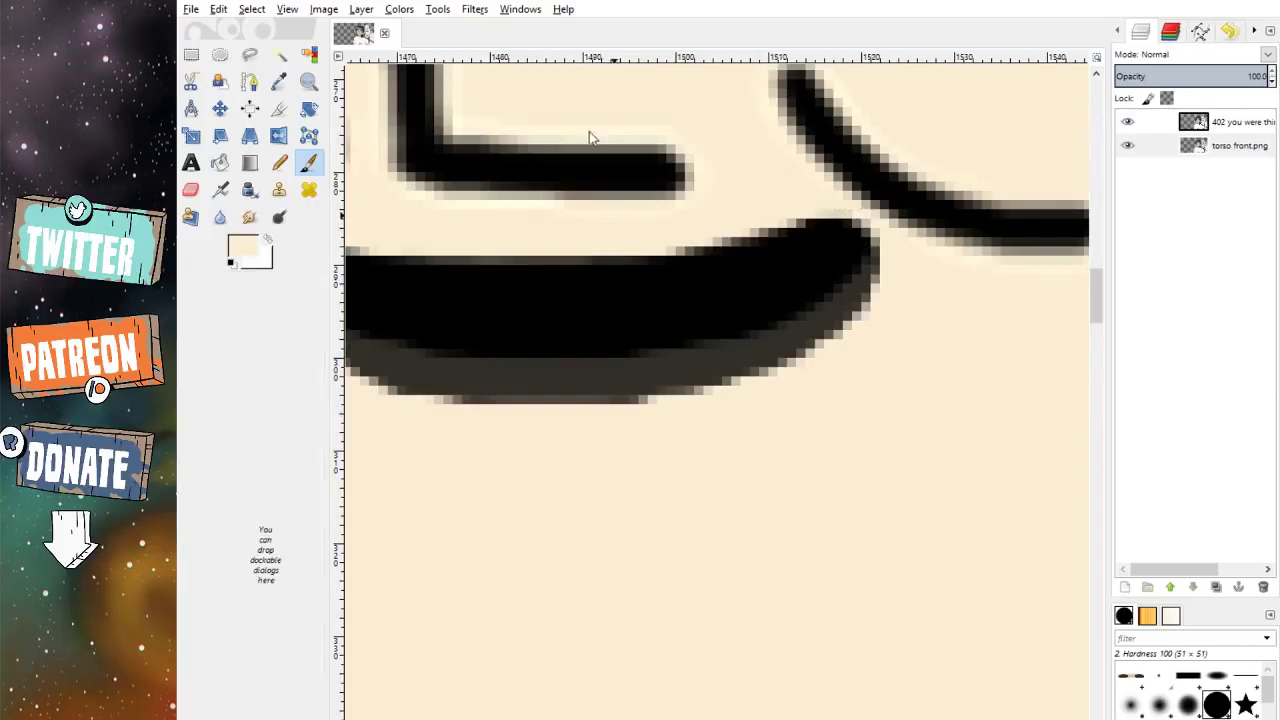
drag(589, 137, 271, 309)
Step: Trim the mouth's upper-left corner in skin color with a size 1 Paintbrush, then restore the brush size to 5
scroll(484, 256, up, 2)
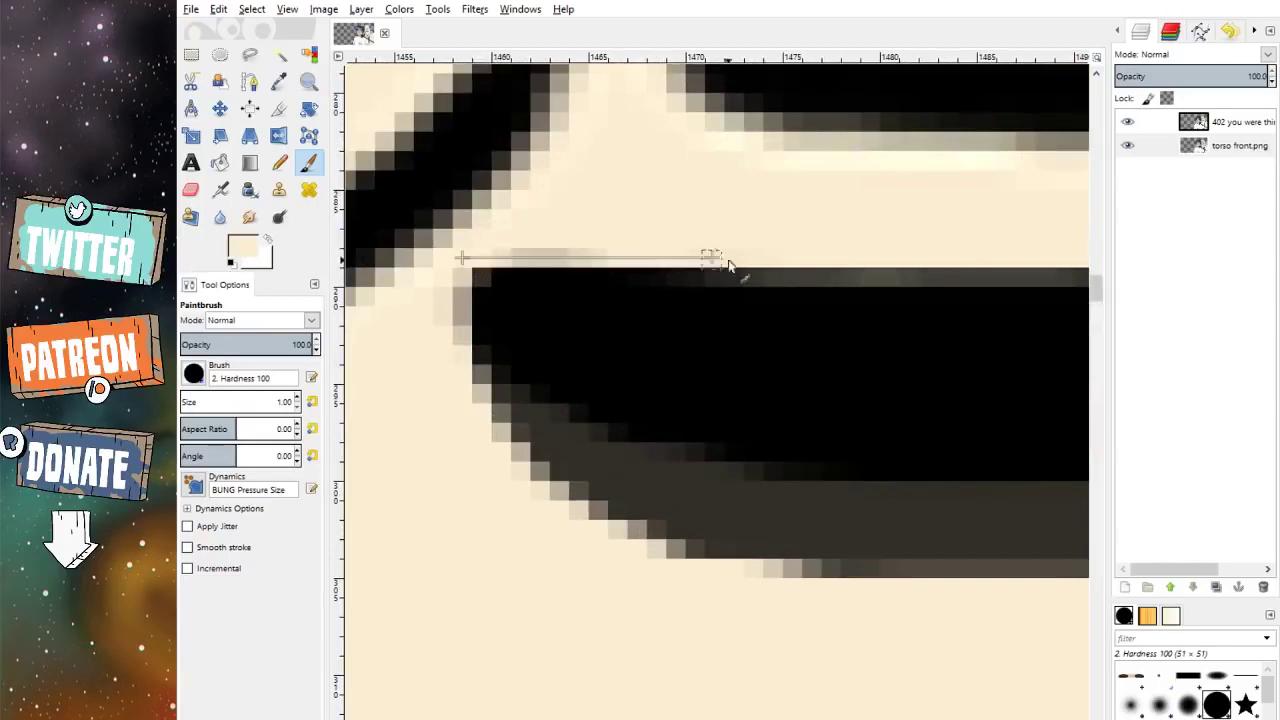
shift+click(786, 259)
shift+click(510, 249)
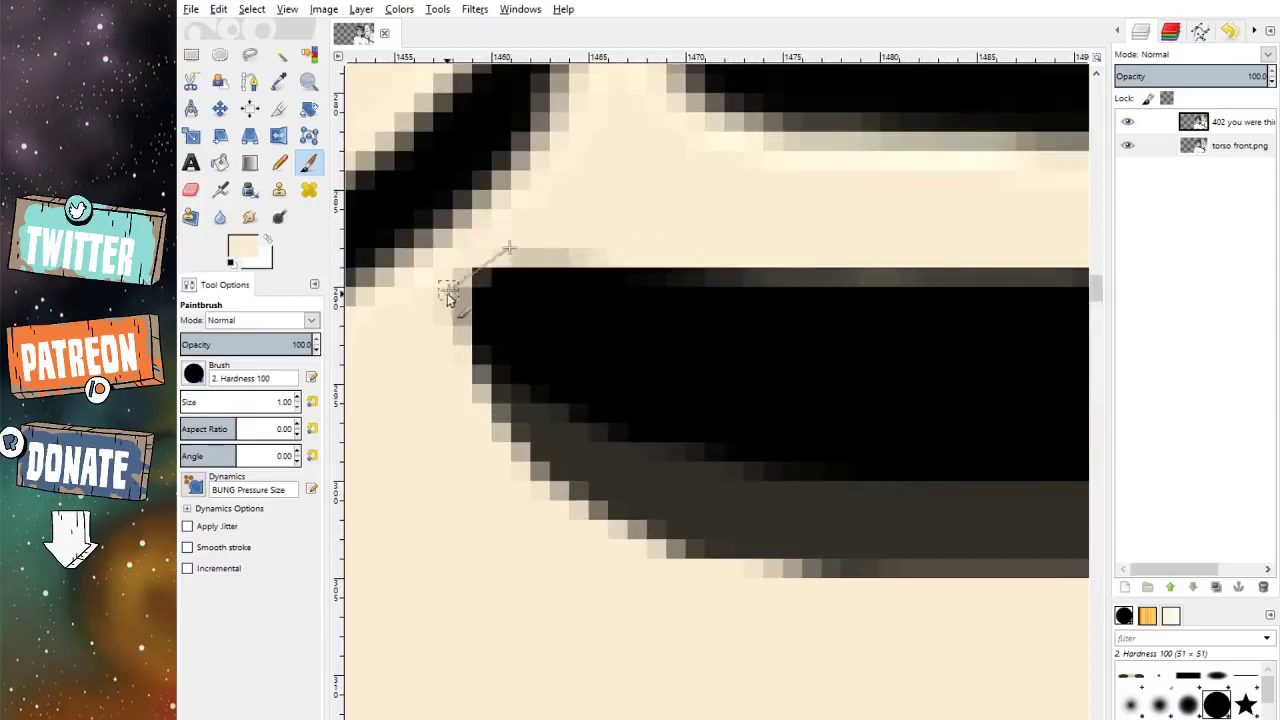
click(297, 398)
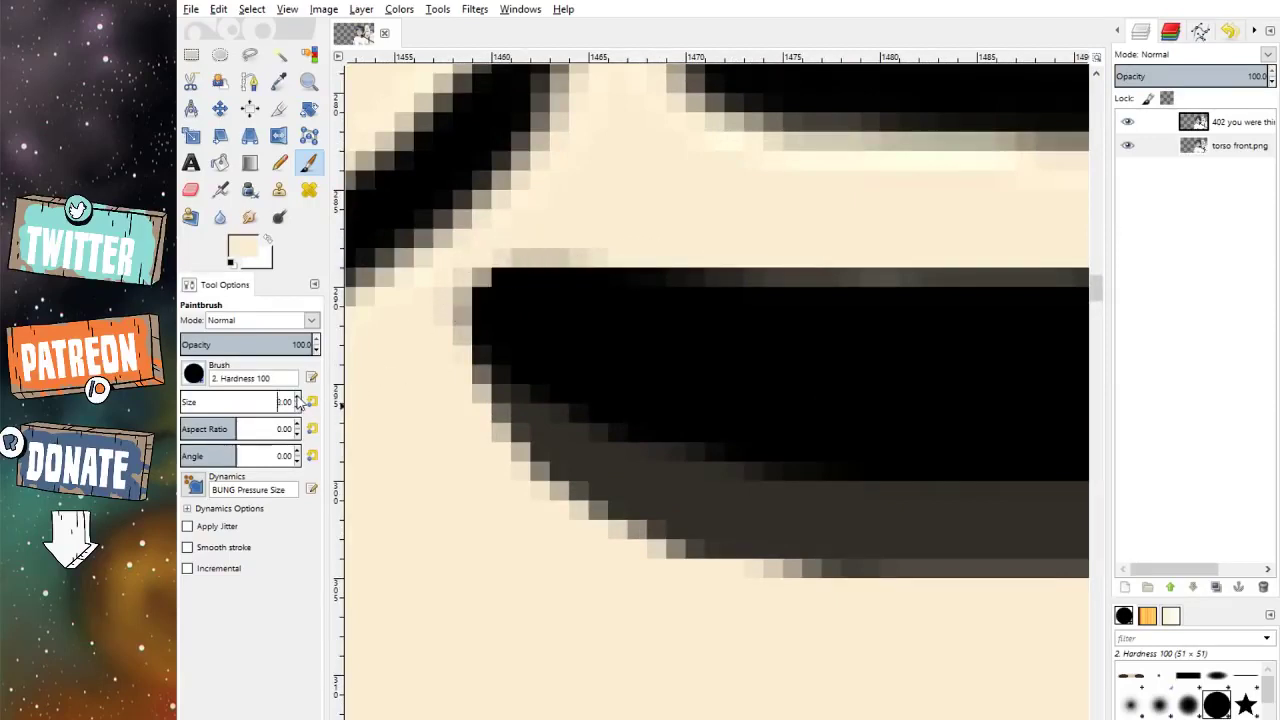
click(297, 398)
scroll(823, 294, down, 3)
scroll(810, 294, up, 1)
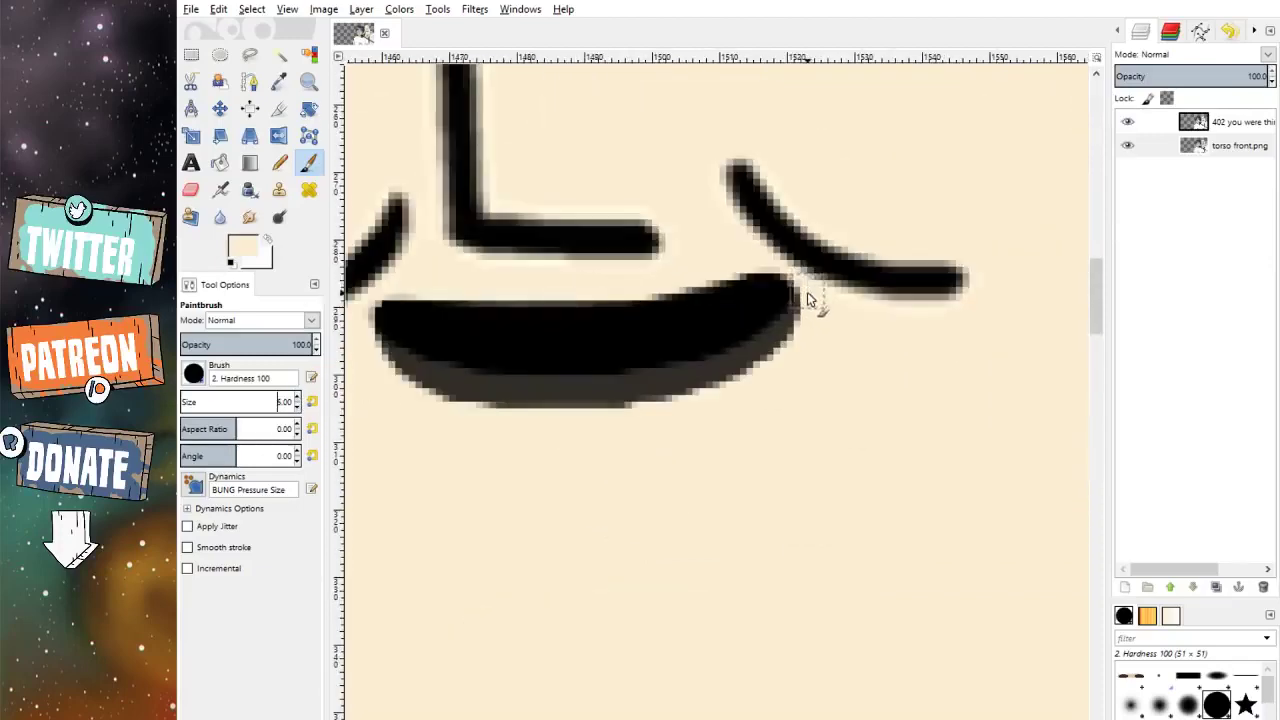
Step: Delete the 402 guide layer, keeping only torso front.png
click(1196, 126)
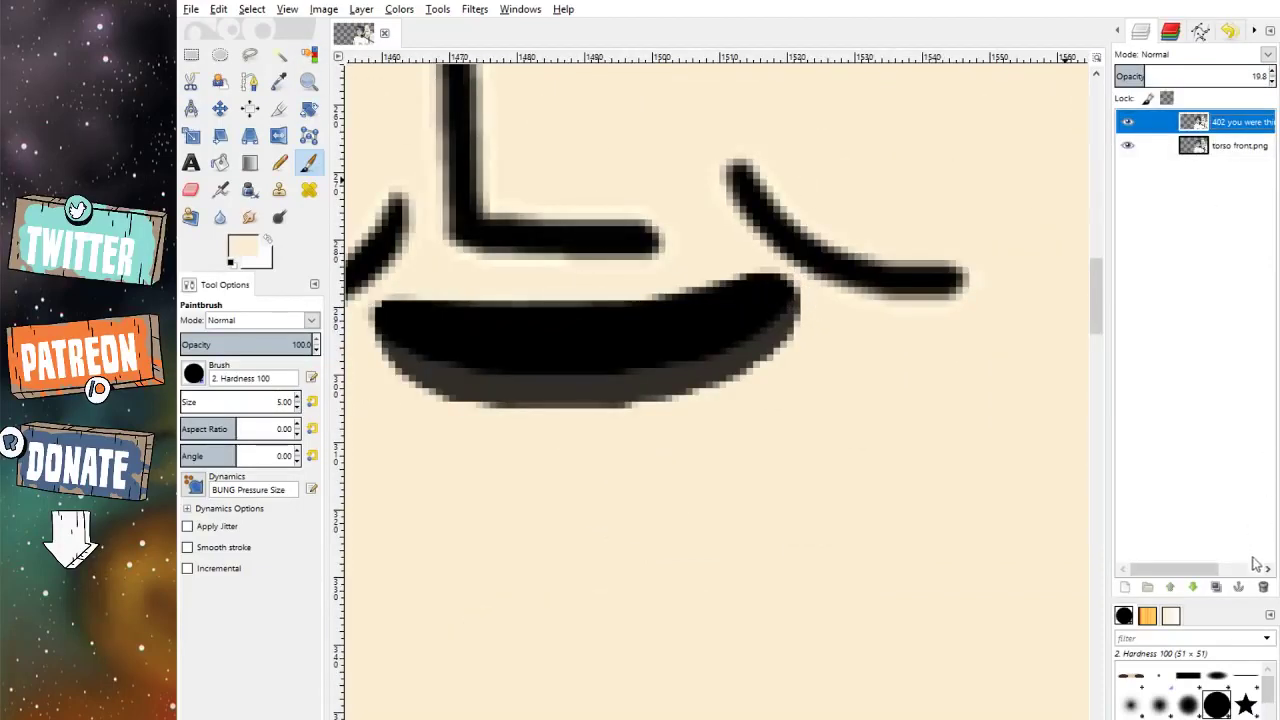
click(1263, 587)
scroll(645, 310, down, 4)
scroll(645, 310, up, 4)
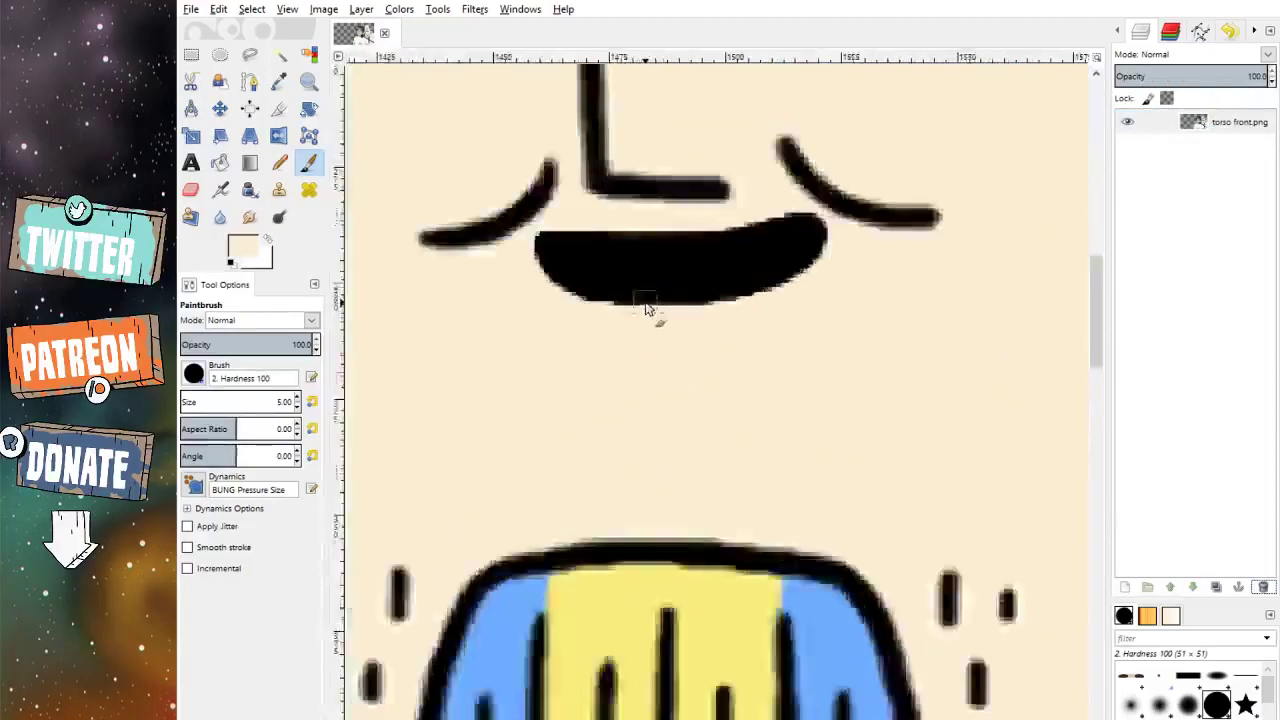
scroll(645, 310, up, 2)
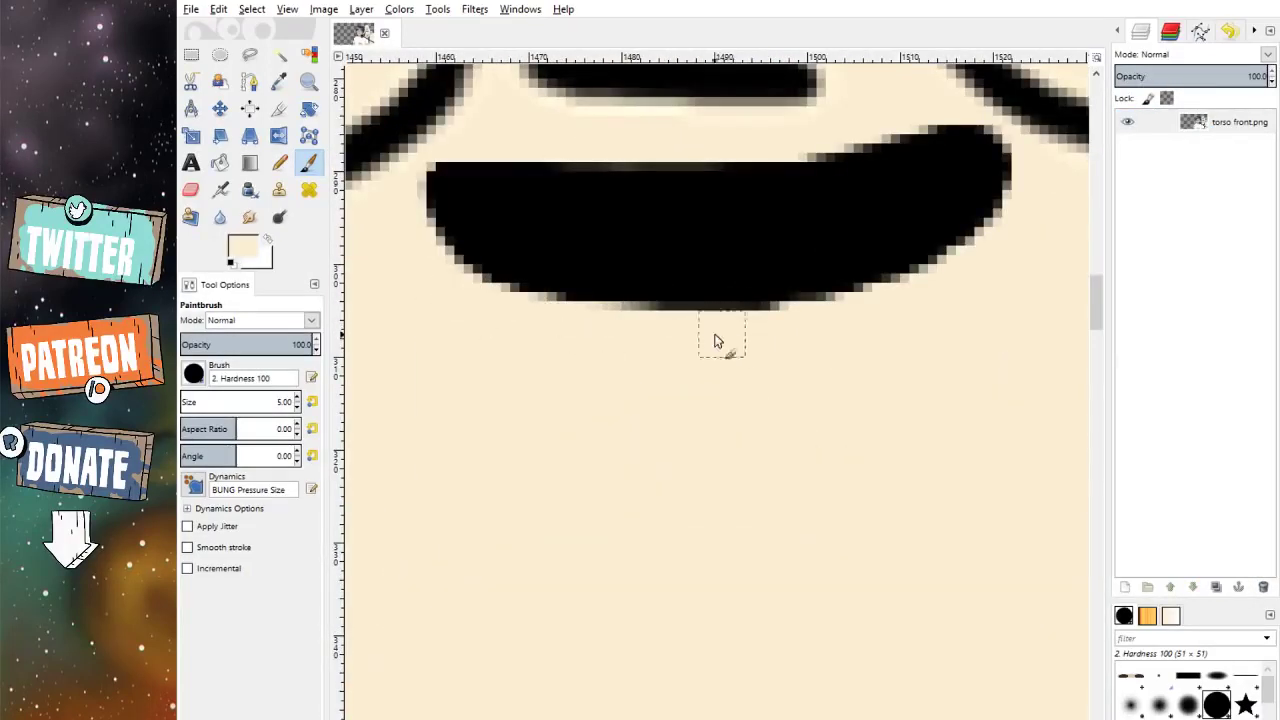
scroll(790, 205, down, 4)
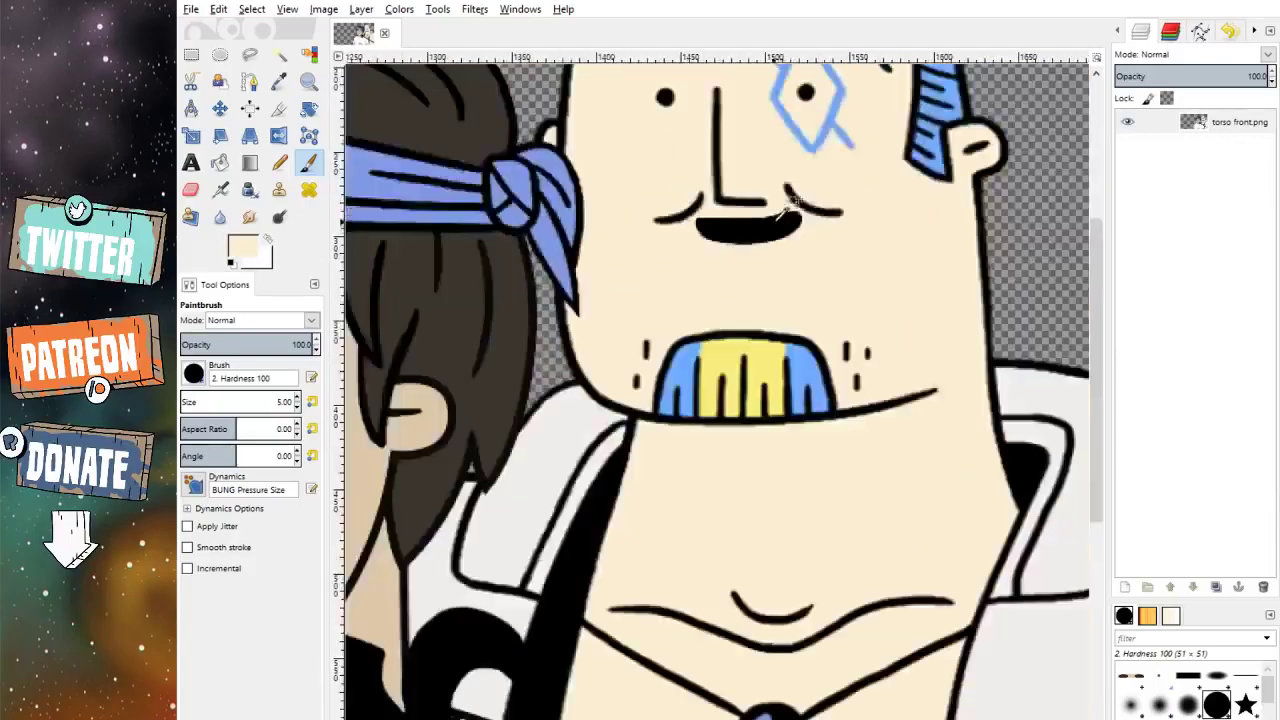
Step: Outline a strip of upper teeth inside the mouth with Free Select, fill it with white, and clear the selection
scroll(790, 205, up, 2)
key(f)
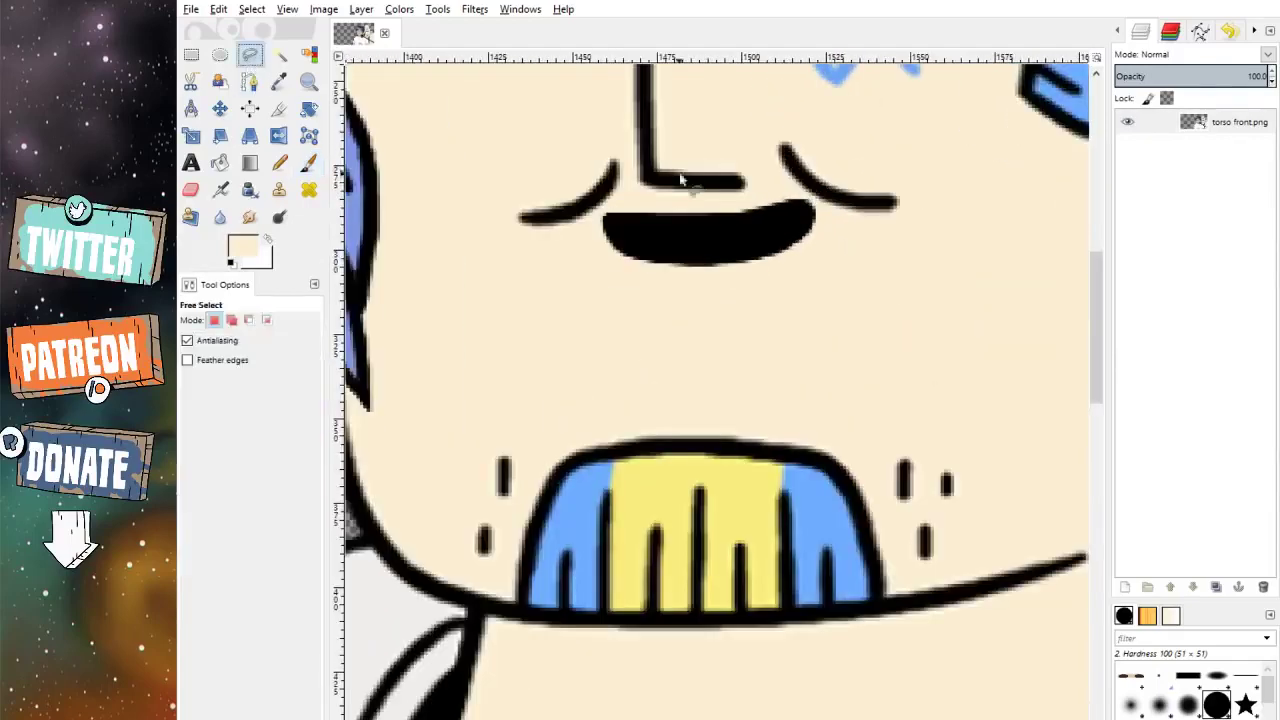
scroll(680, 180, up, 2)
click(553, 232)
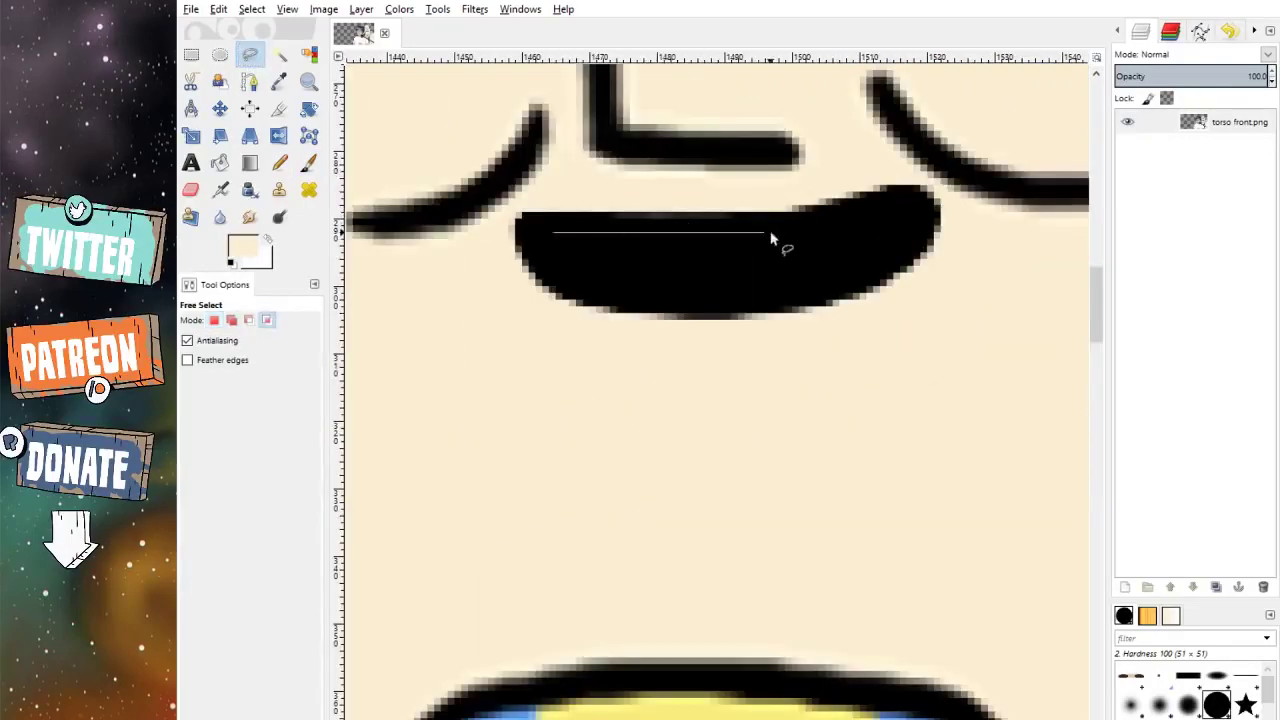
click(812, 232)
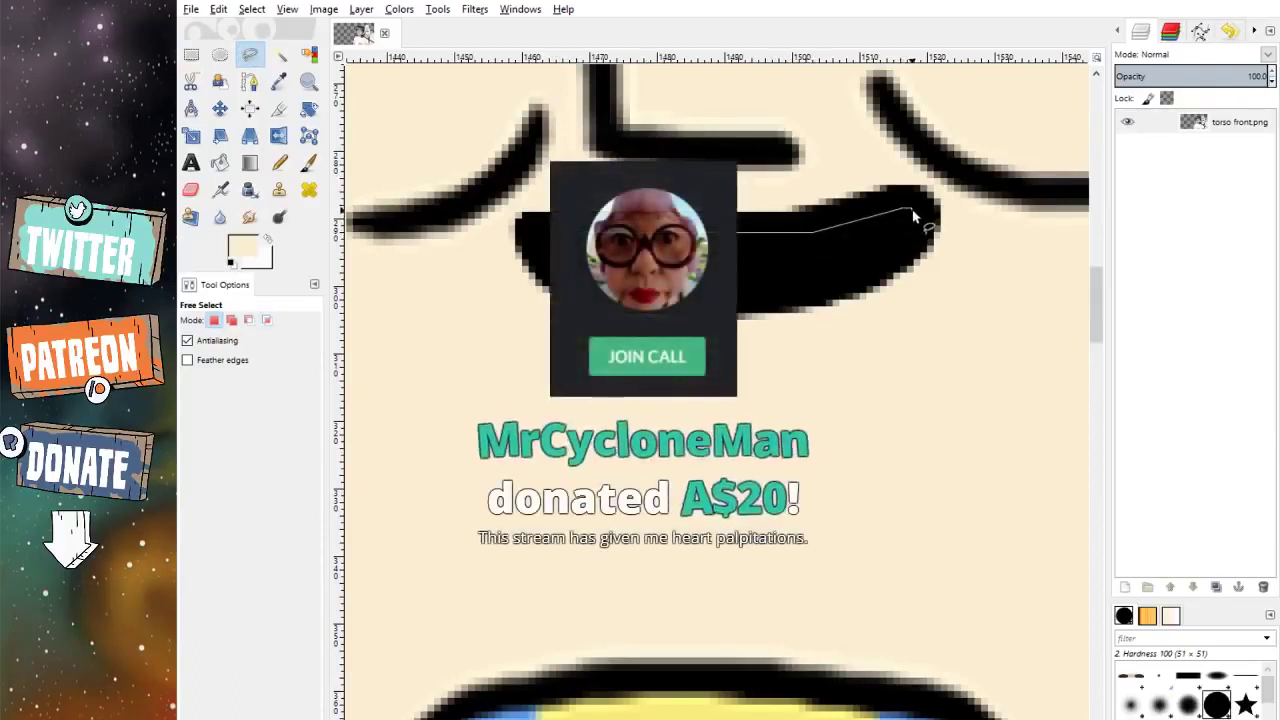
click(912, 213)
click(909, 228)
click(901, 245)
click(700, 241)
key(Return)
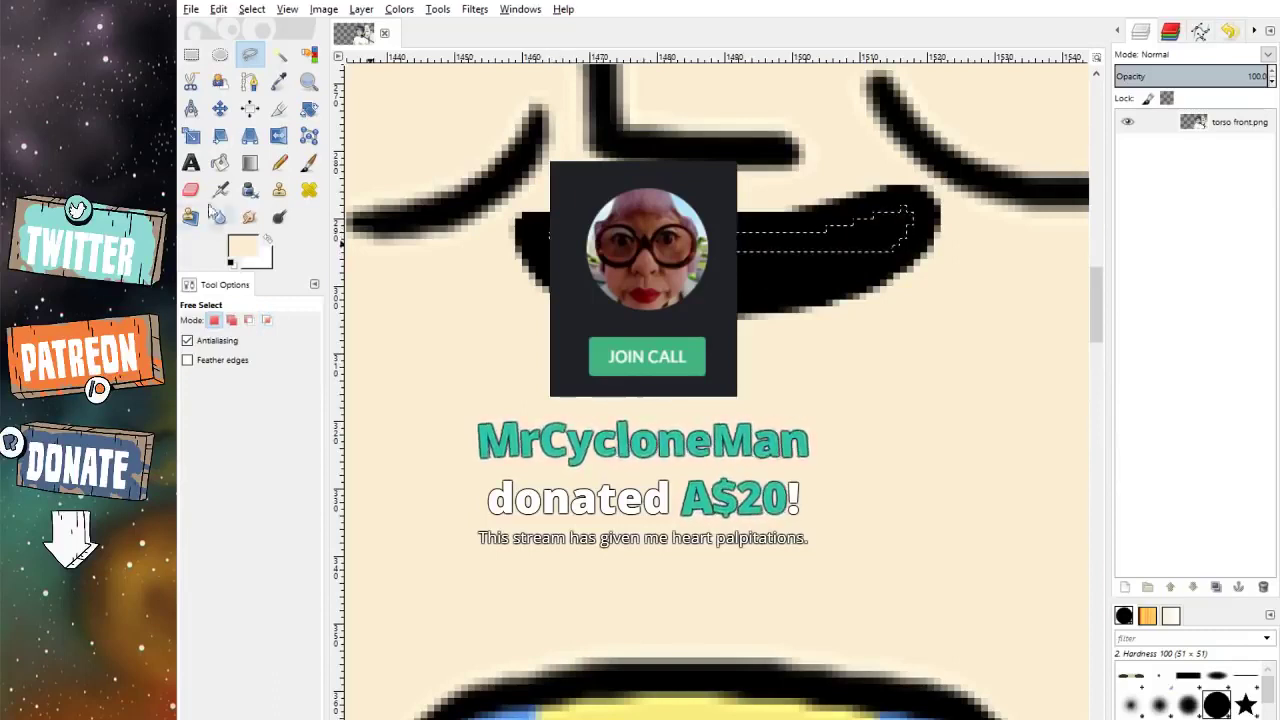
key(shift+b)
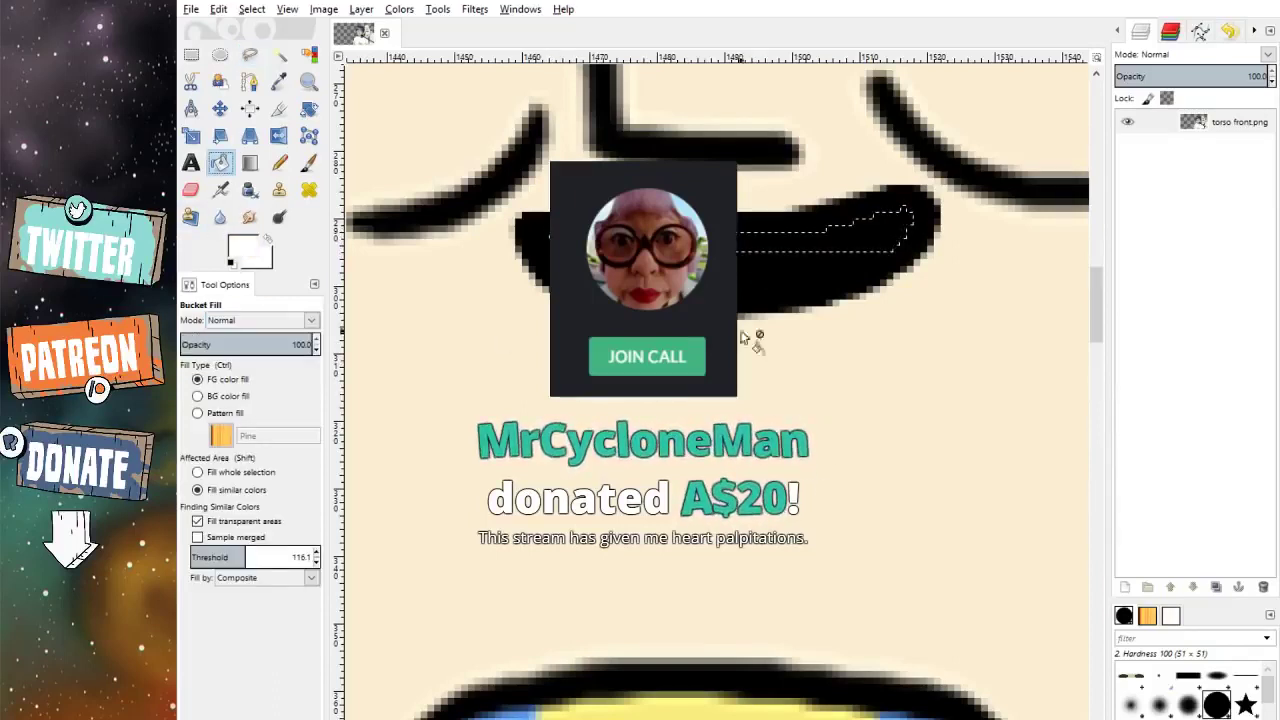
click(760, 238)
key(ctrl+shift+a)
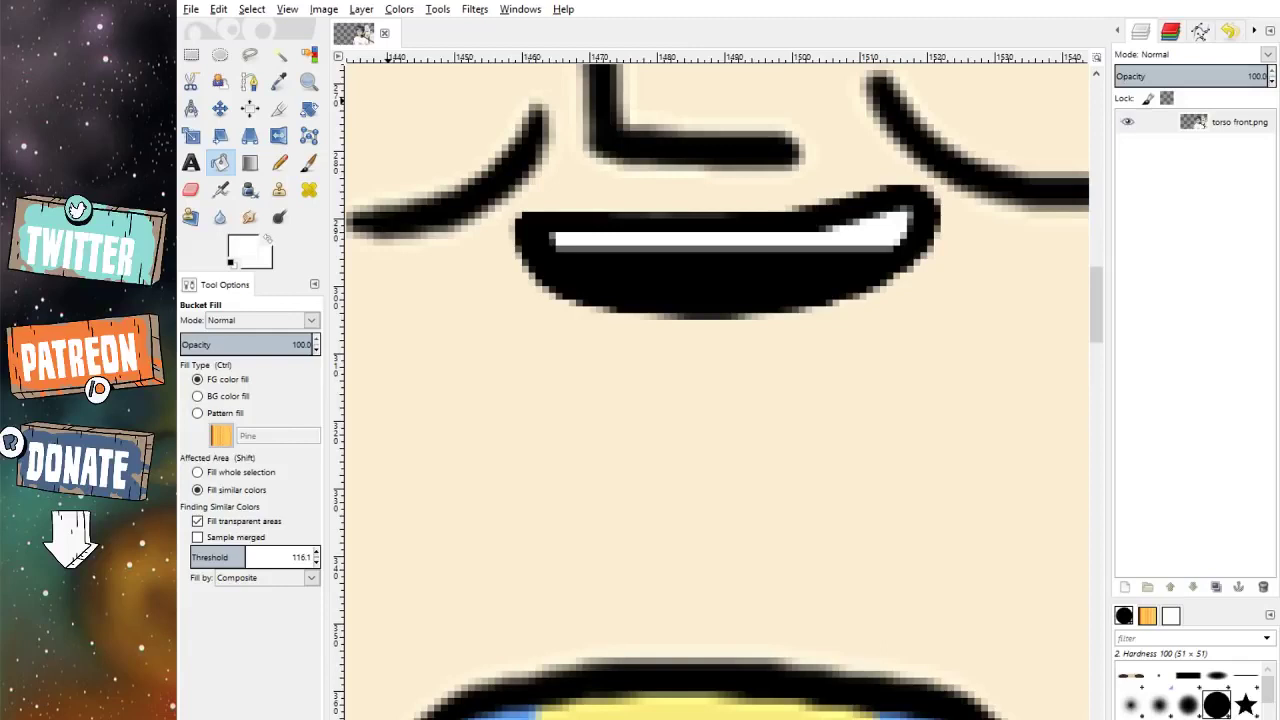
Step: Round off the lower-right end of the white teeth in black with a size 4 Paintbrush
click(308, 162)
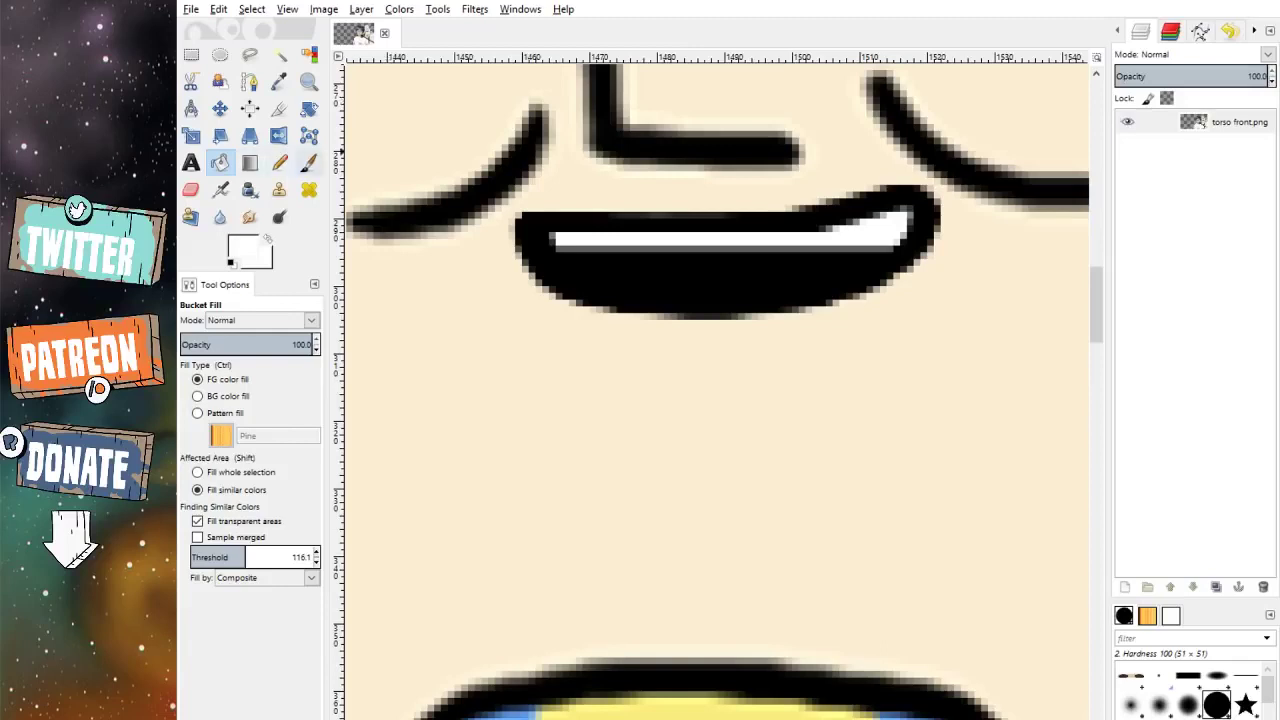
click(231, 263)
click(297, 406)
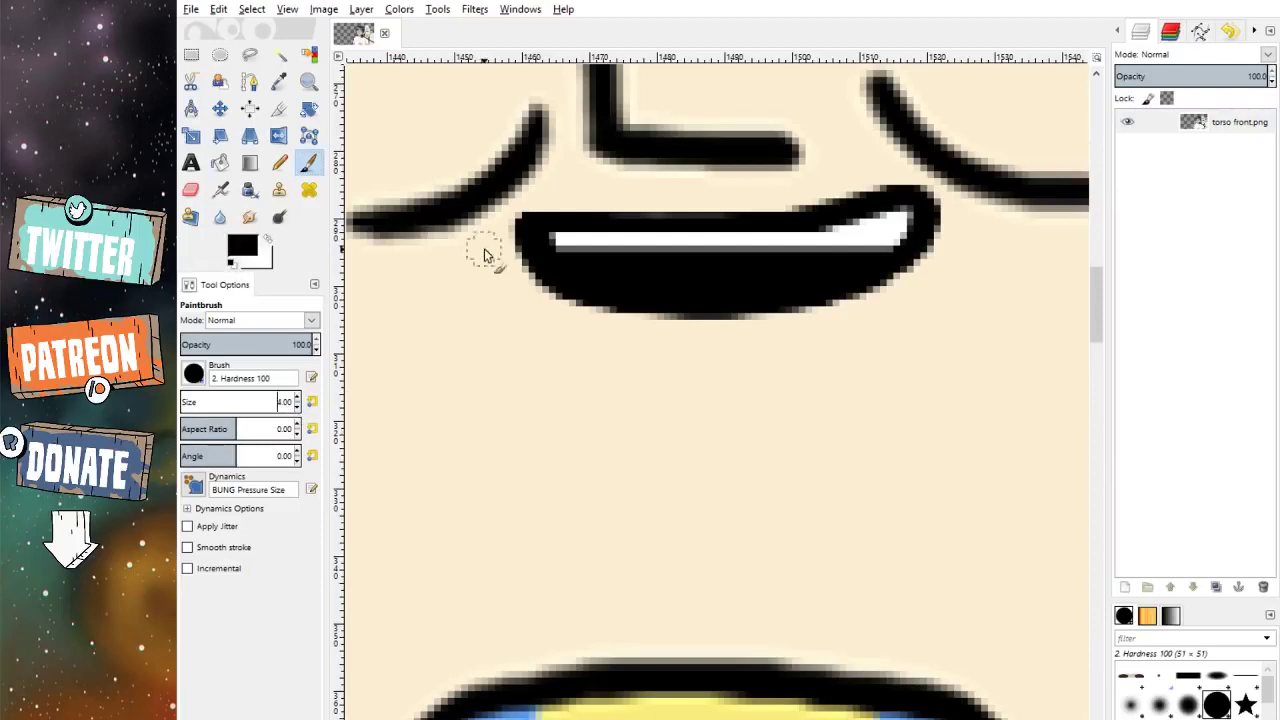
scroll(540, 244, up, 1)
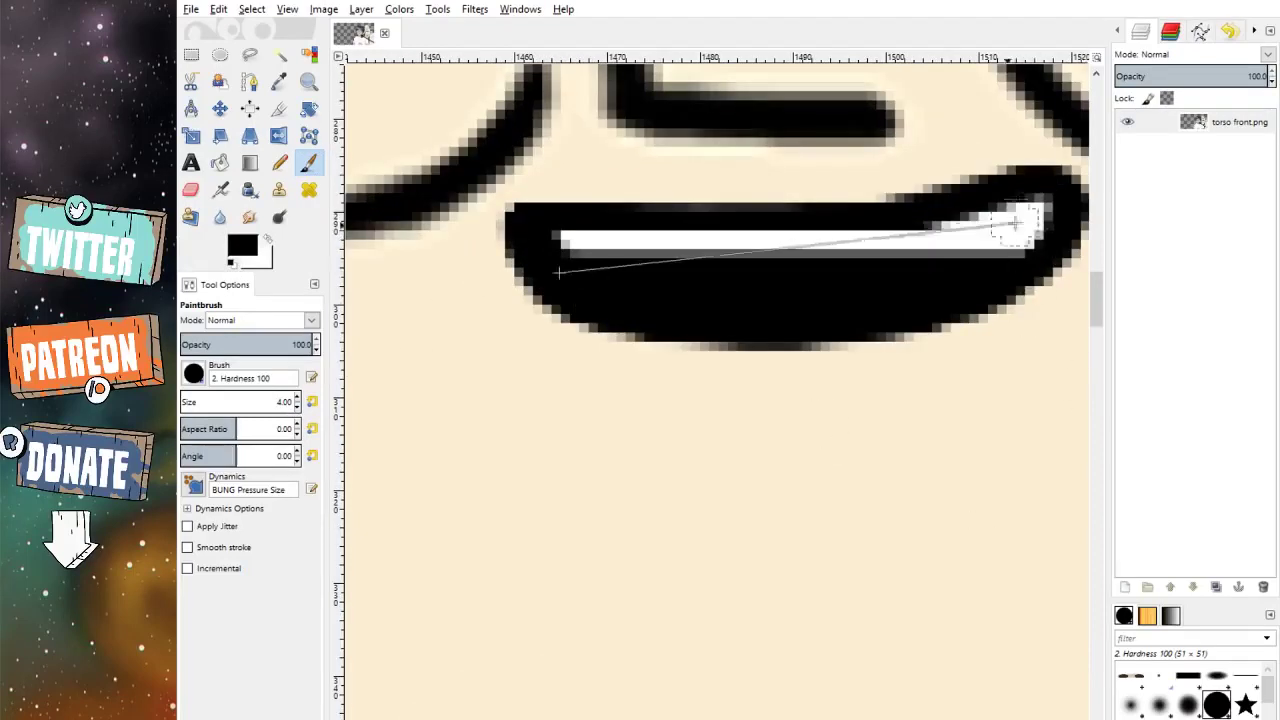
scroll(1029, 209, right, 3)
mouse_move(871, 206)
mouse_down()
mouse_move(845, 255)
mouse_move(866, 206)
mouse_up()
scroll(857, 212, down, 4)
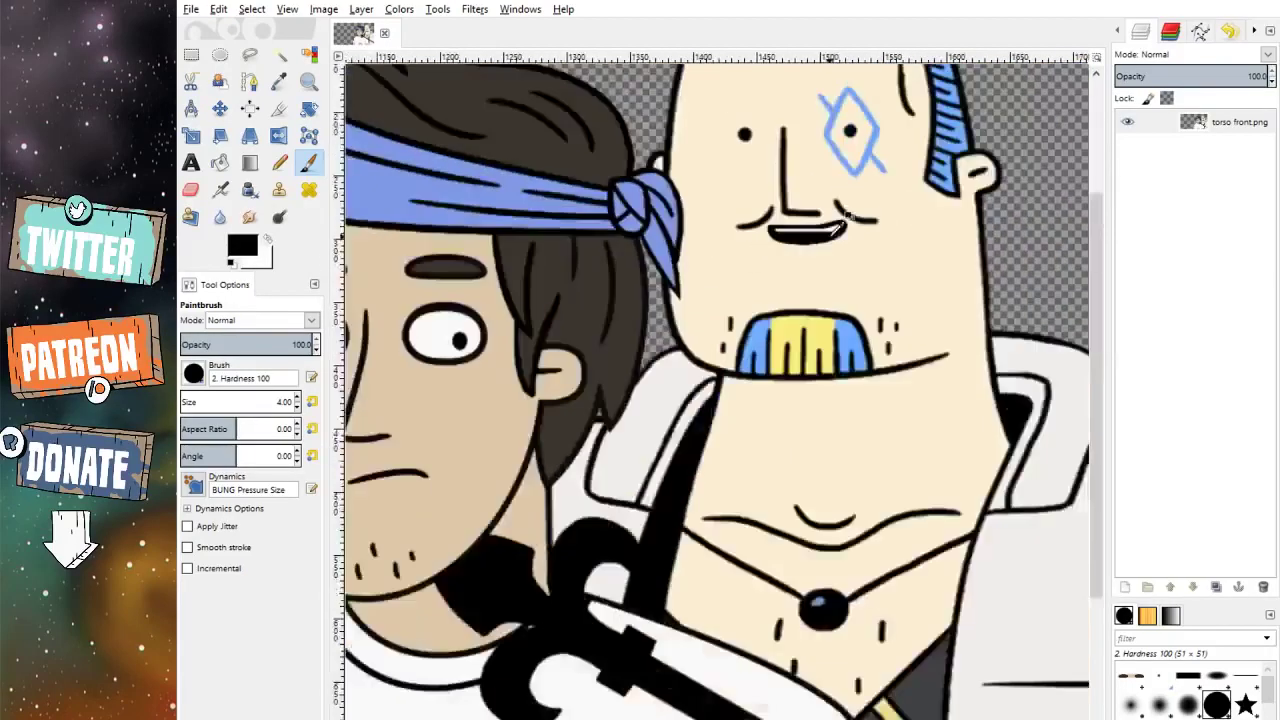
scroll(855, 213, up, 2)
scroll(851, 212, up, 3)
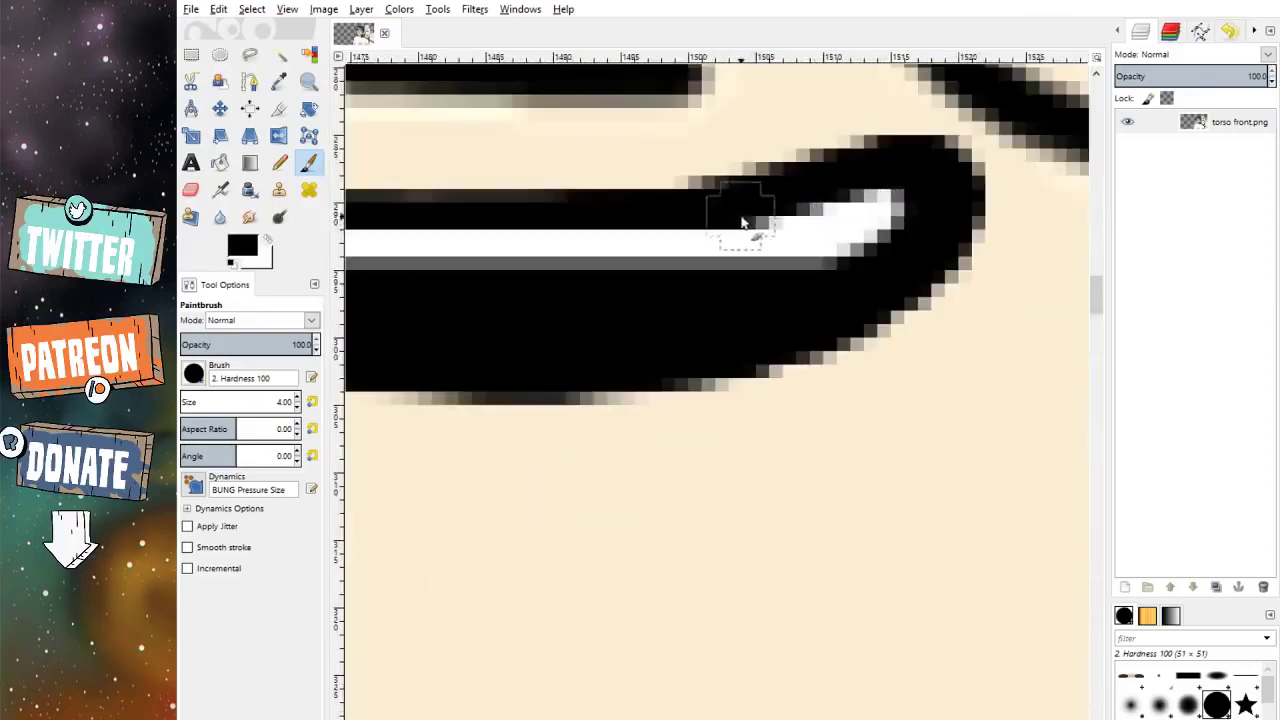
scroll(723, 209, down, 5)
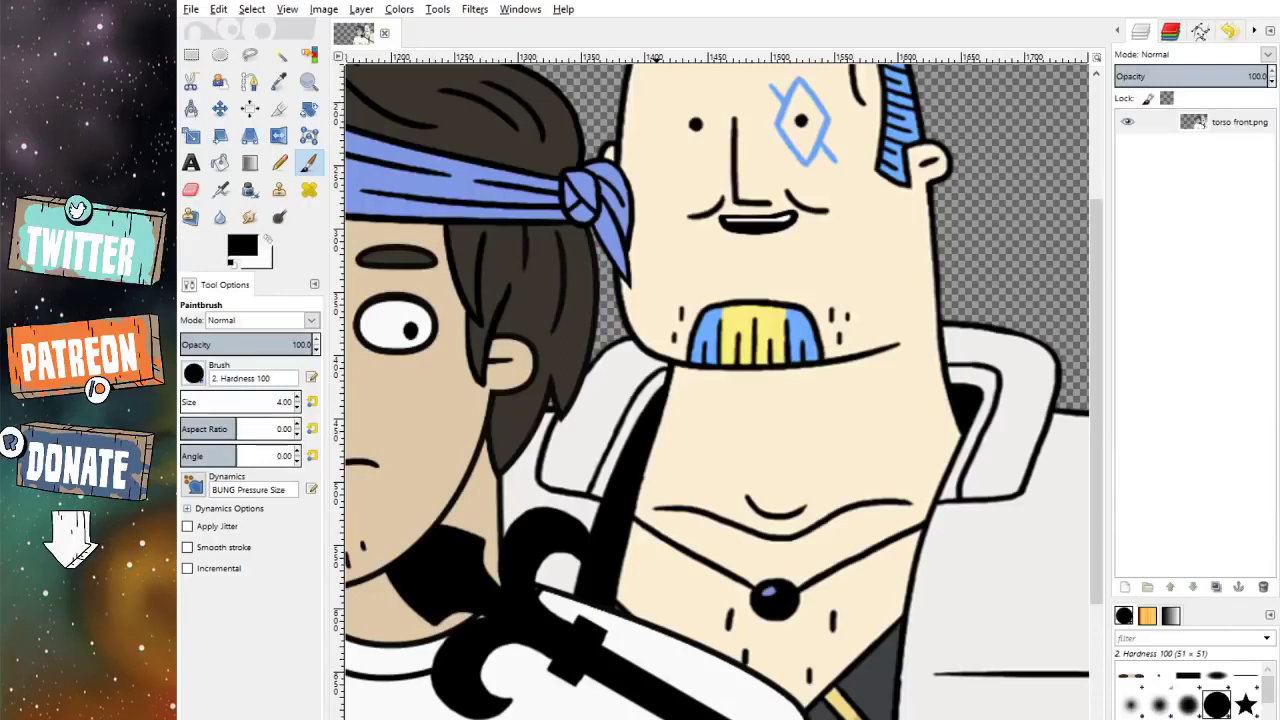
click(220, 108)
scroll(668, 340, down, 4)
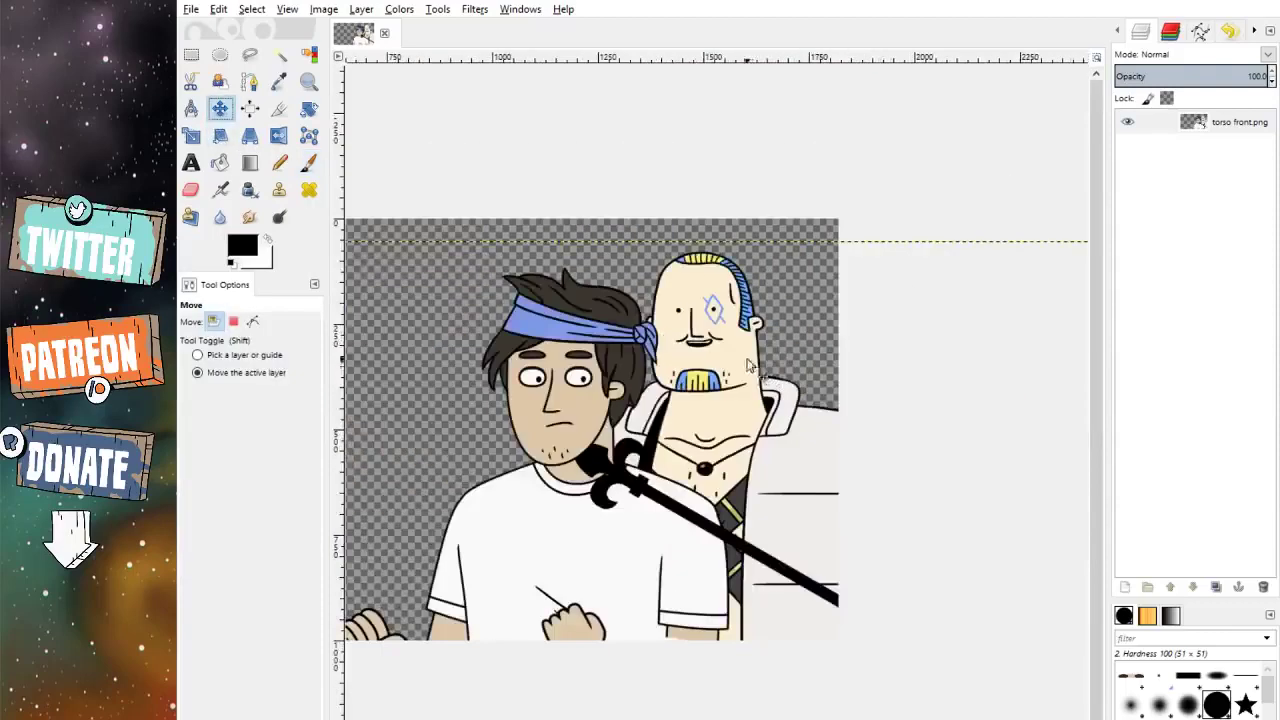
scroll(690, 340, up, 1)
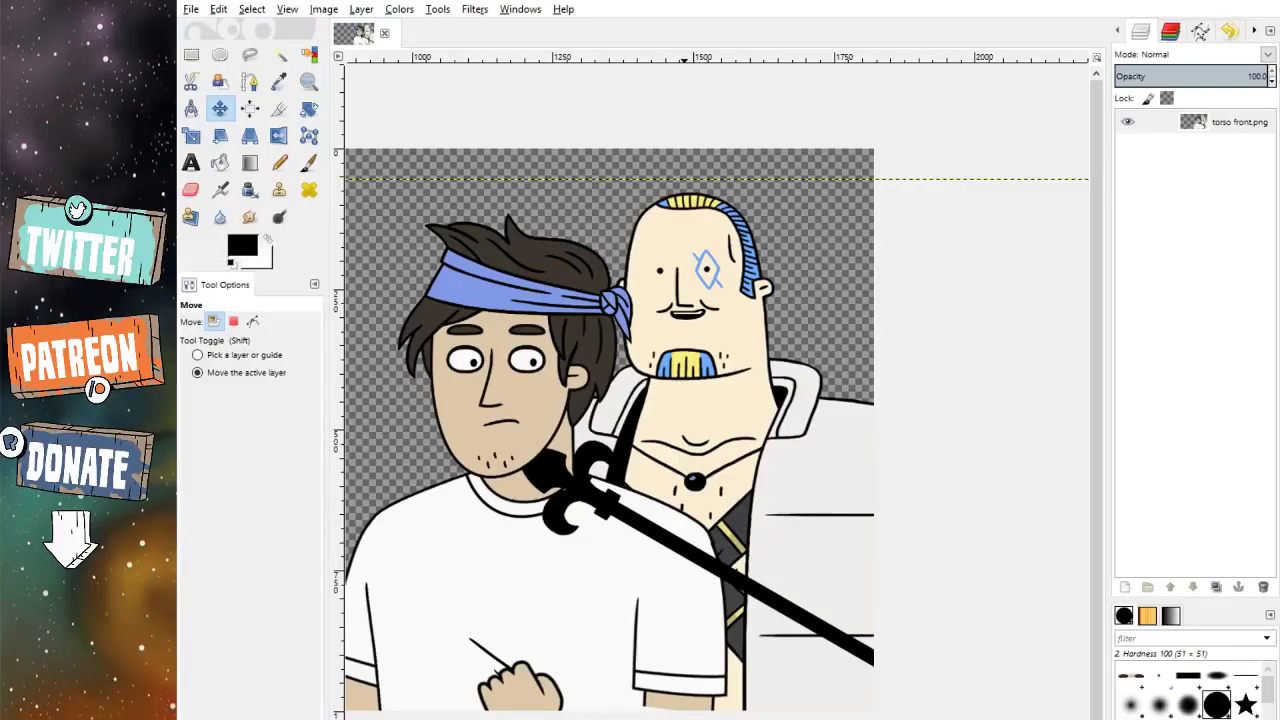
scroll(705, 312, down, 1)
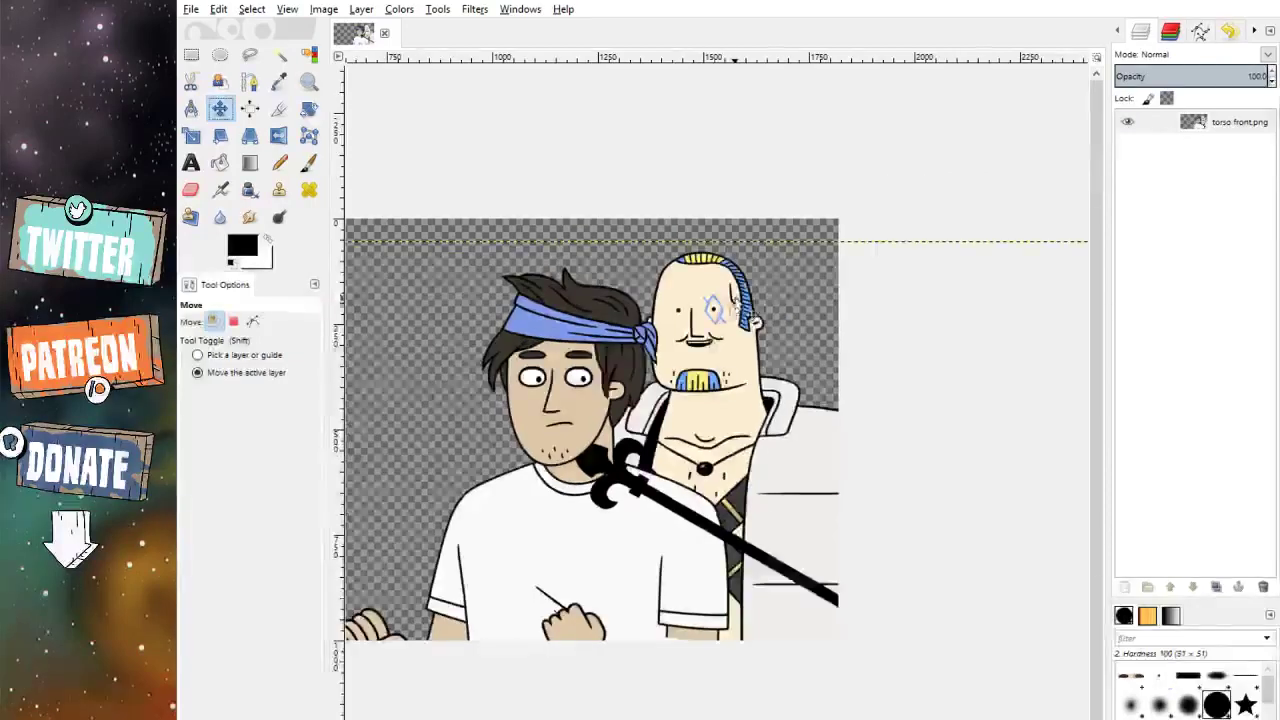
scroll(705, 312, up, 6)
scroll(710, 312, down, 6)
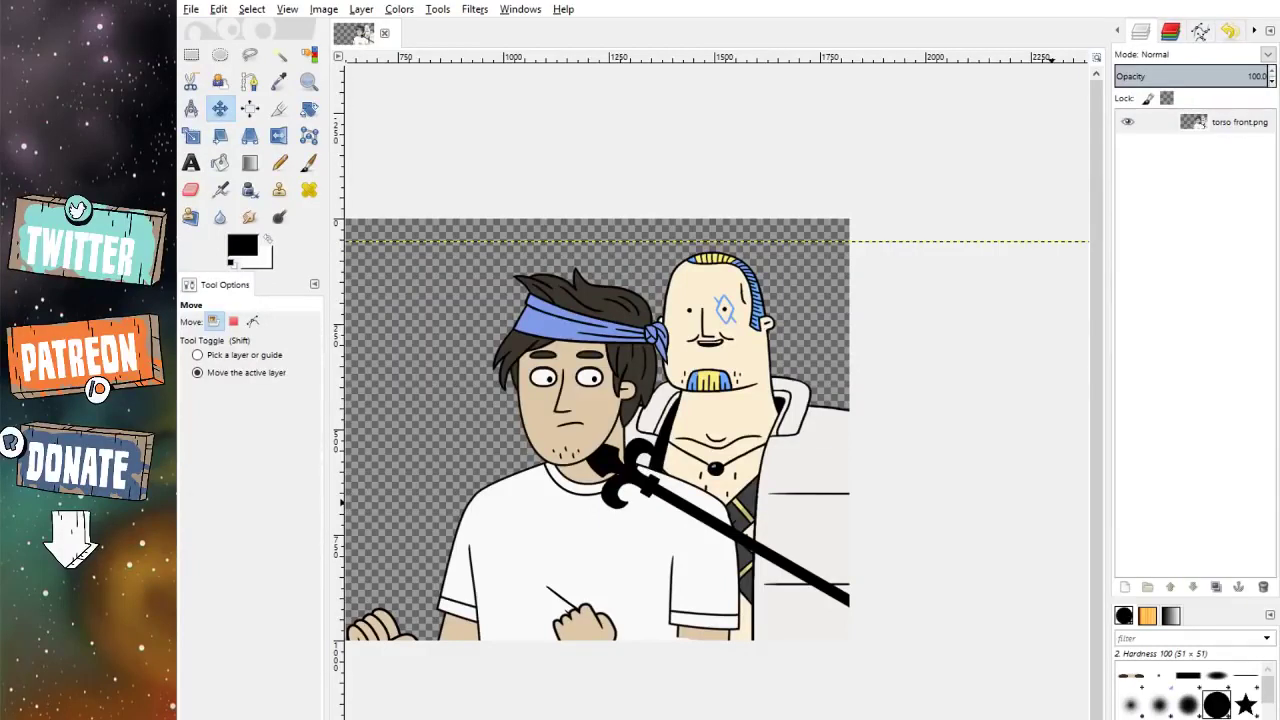
Step: Fill the mouth's black interior with the white of the teeth using a size 4 Paintbrush, keeping a black outline
click(279, 81)
scroll(743, 330, up, 1)
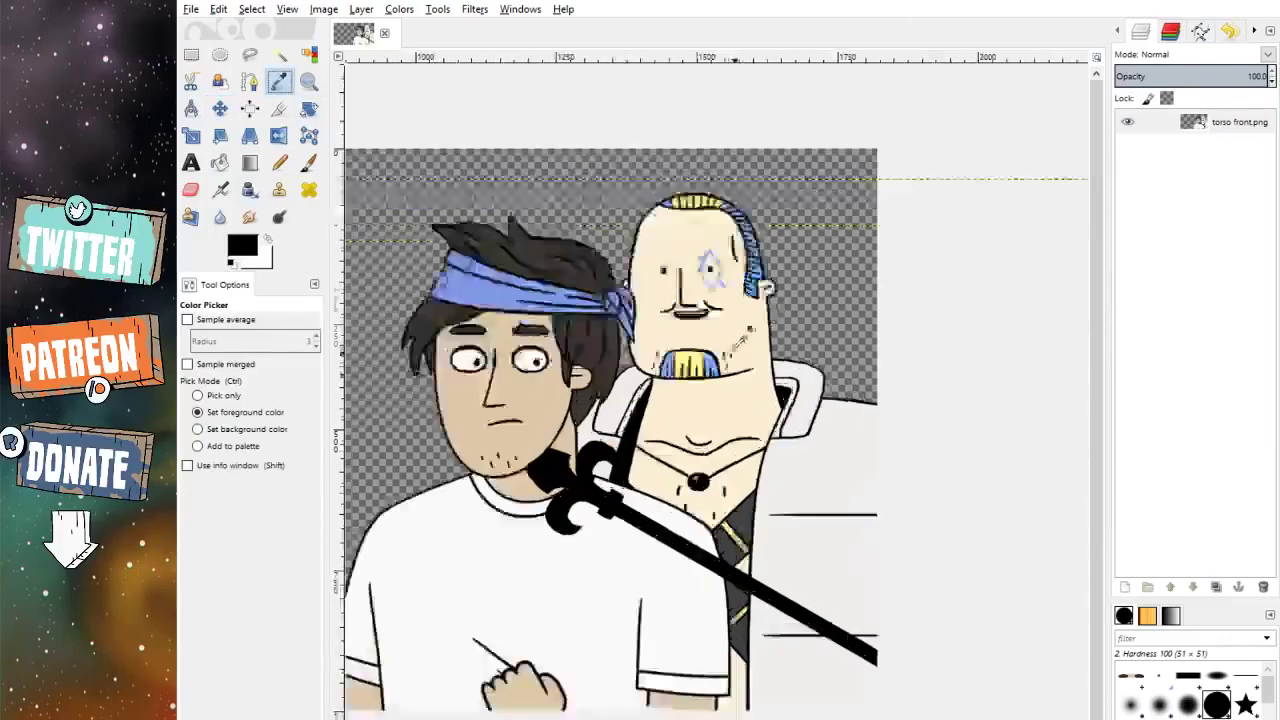
scroll(720, 320, up, 7)
click(722, 266)
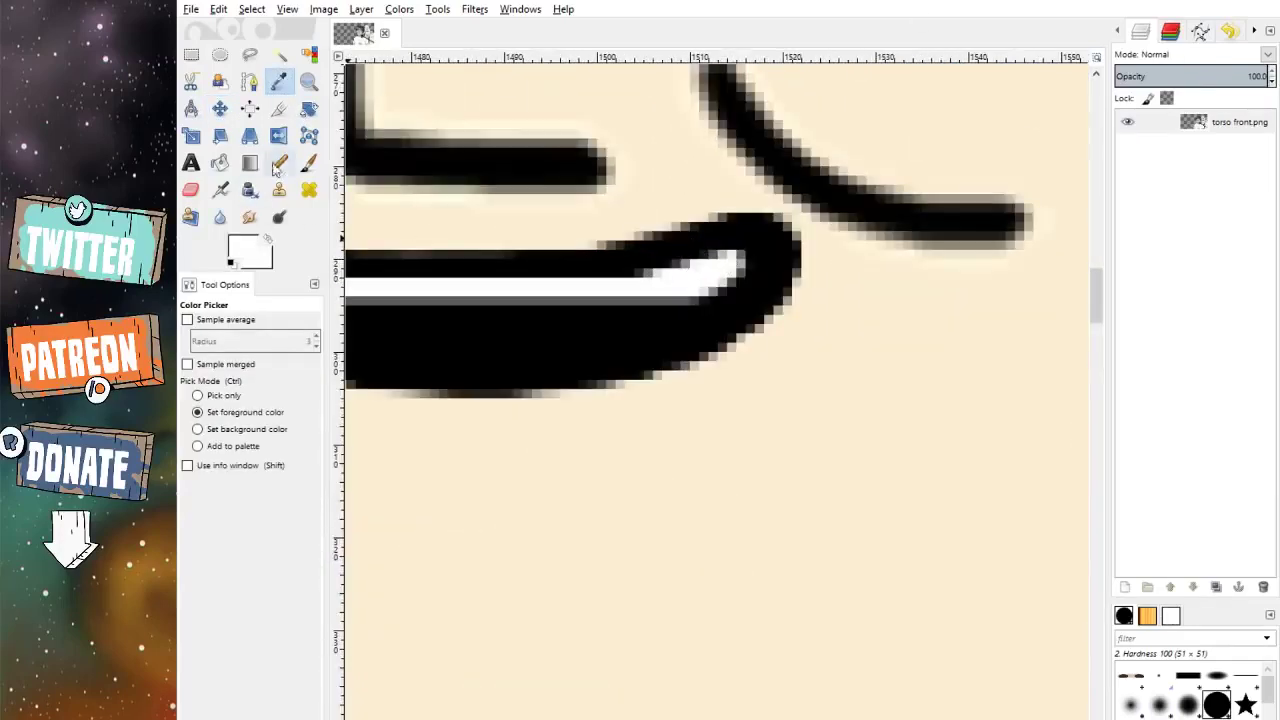
click(279, 163)
scroll(722, 275, down, 1)
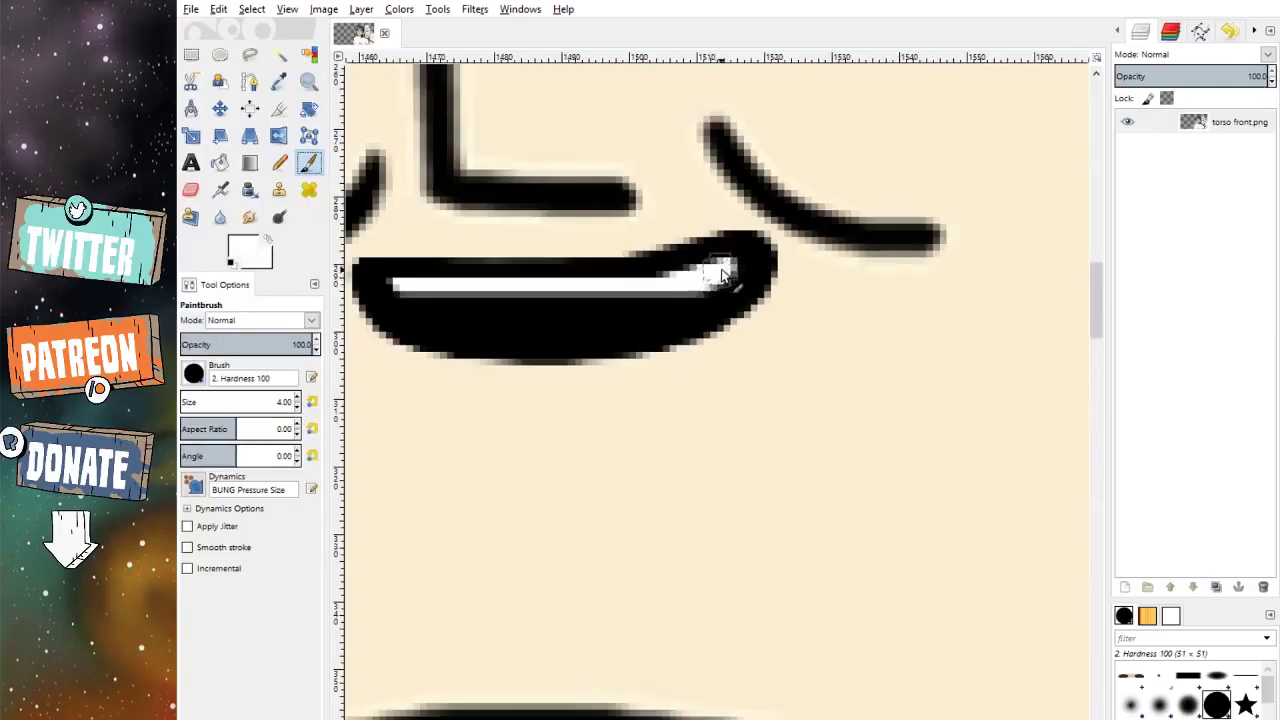
mouse_move(722, 275)
mouse_down()
mouse_move(649, 316)
mouse_move(531, 325)
mouse_move(474, 325)
mouse_move(410, 293)
mouse_move(562, 310)
mouse_move(656, 302)
mouse_move(491, 303)
mouse_up()
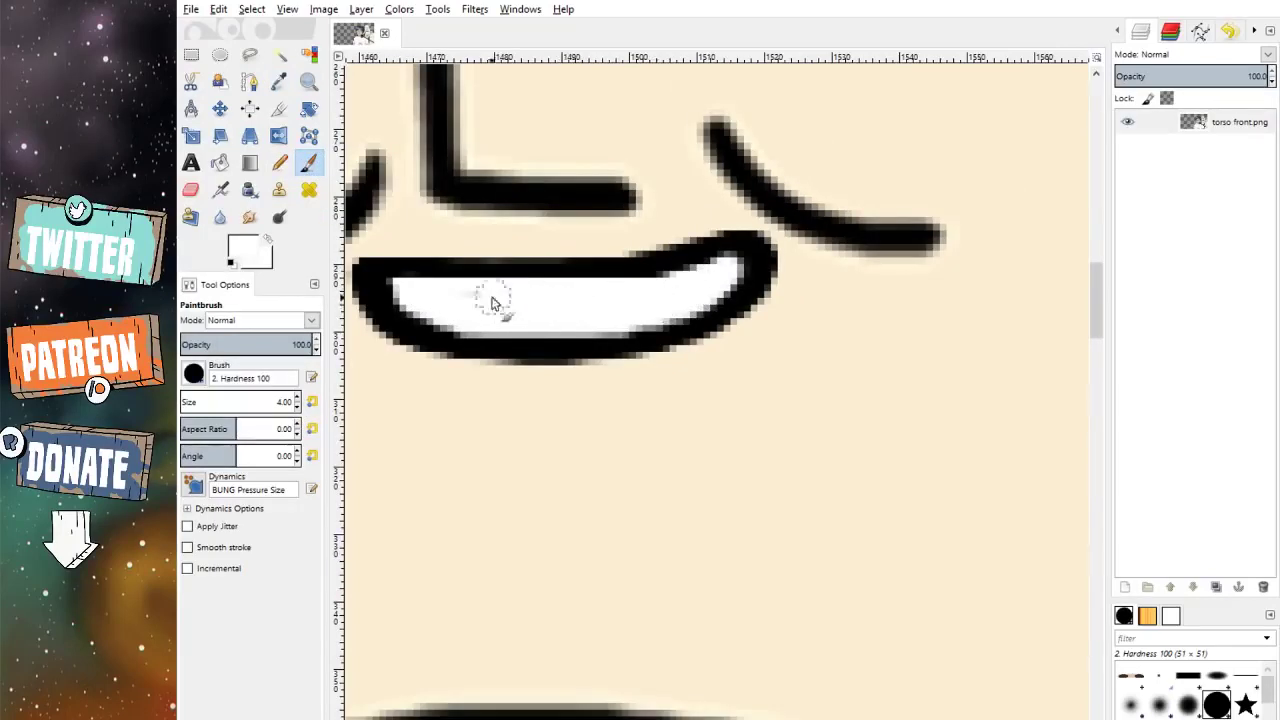
Step: Thicken the mouth's lower outline with a black Paintbrush stroke along the bottom edge of the white teeth
click(279, 81)
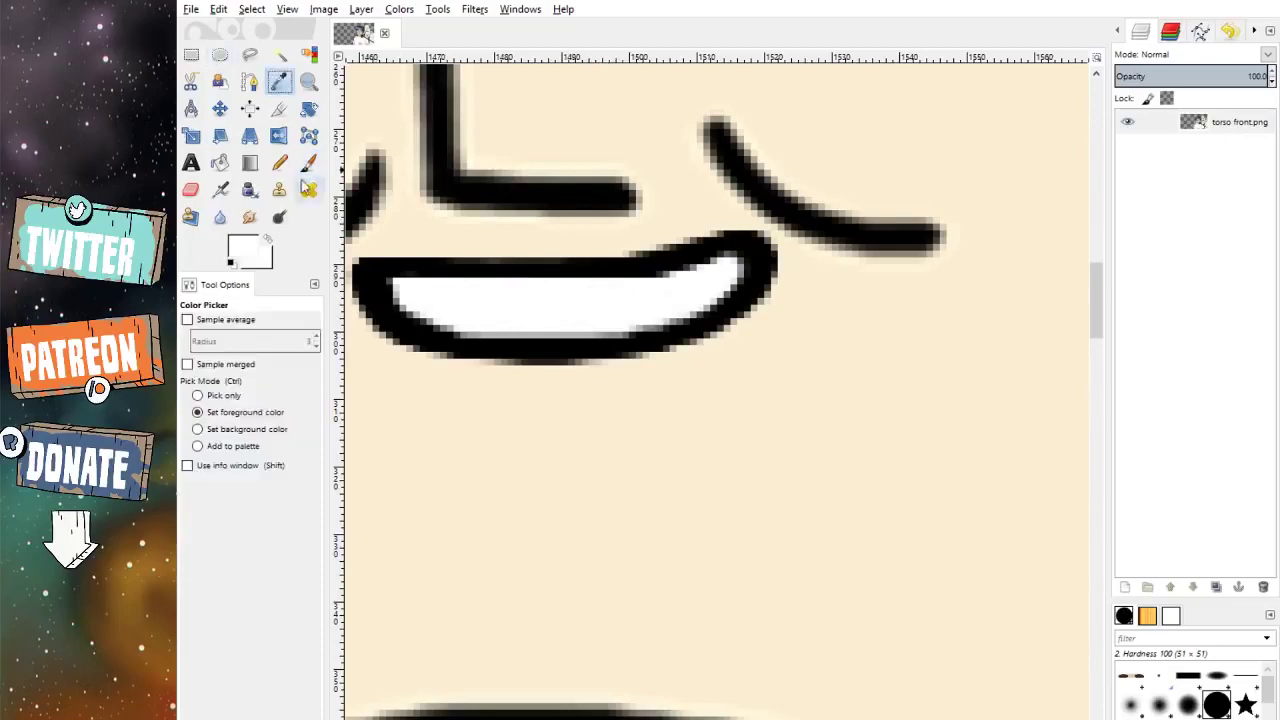
click(308, 162)
click(231, 263)
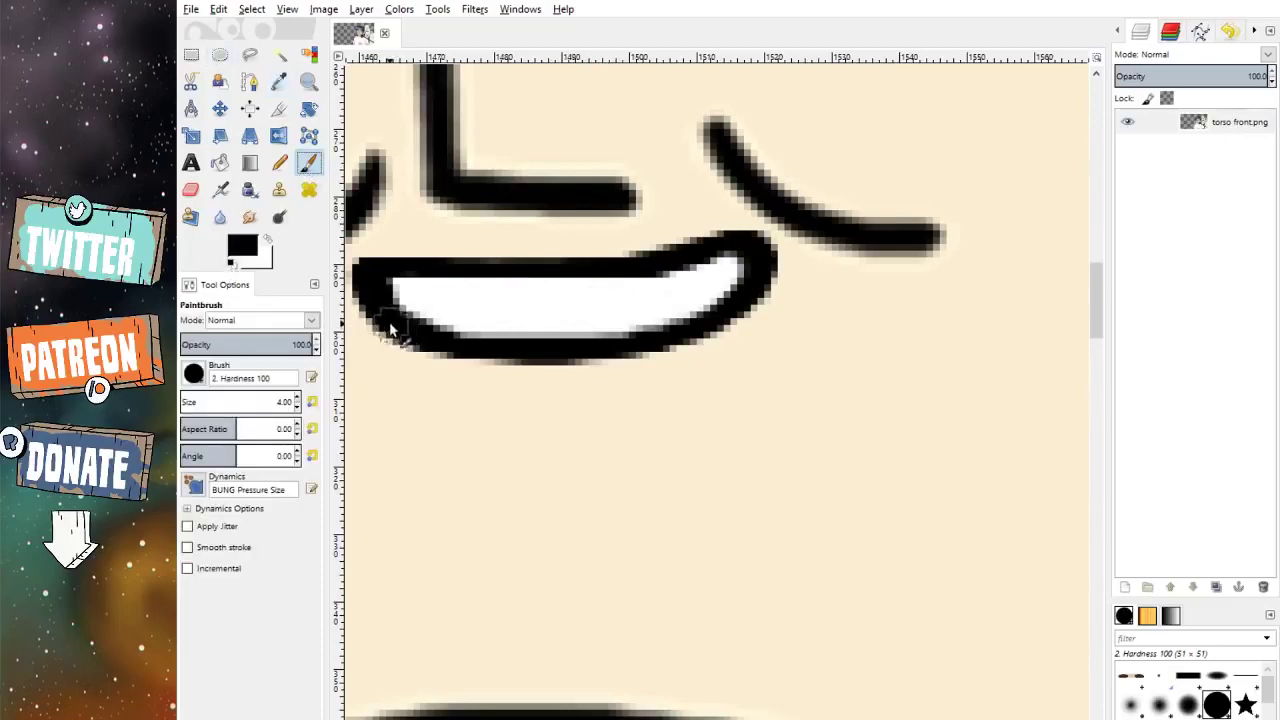
mouse_move(390, 330)
mouse_down()
mouse_move(638, 335)
mouse_move(731, 322)
mouse_move(772, 282)
mouse_up()
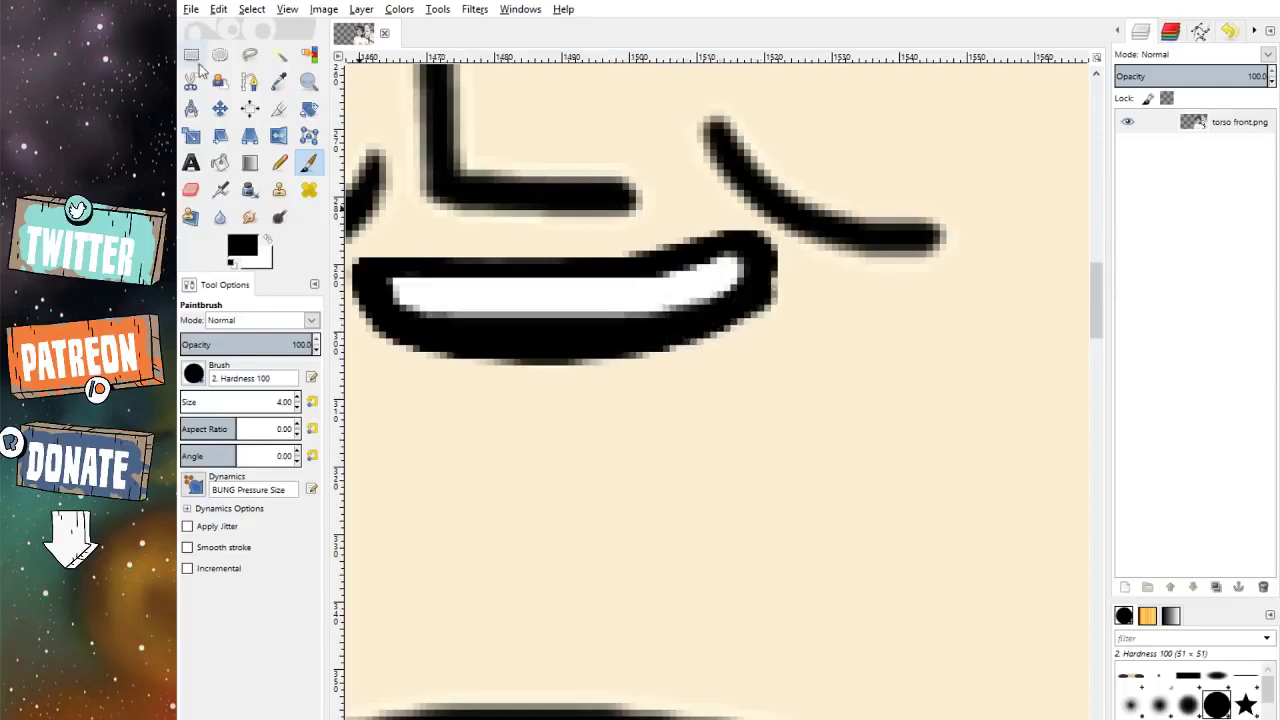
Step: Trim the mouth's lower edge flat with Paintbrush strokes in the sampled skin color
ctrl+click(586, 230)
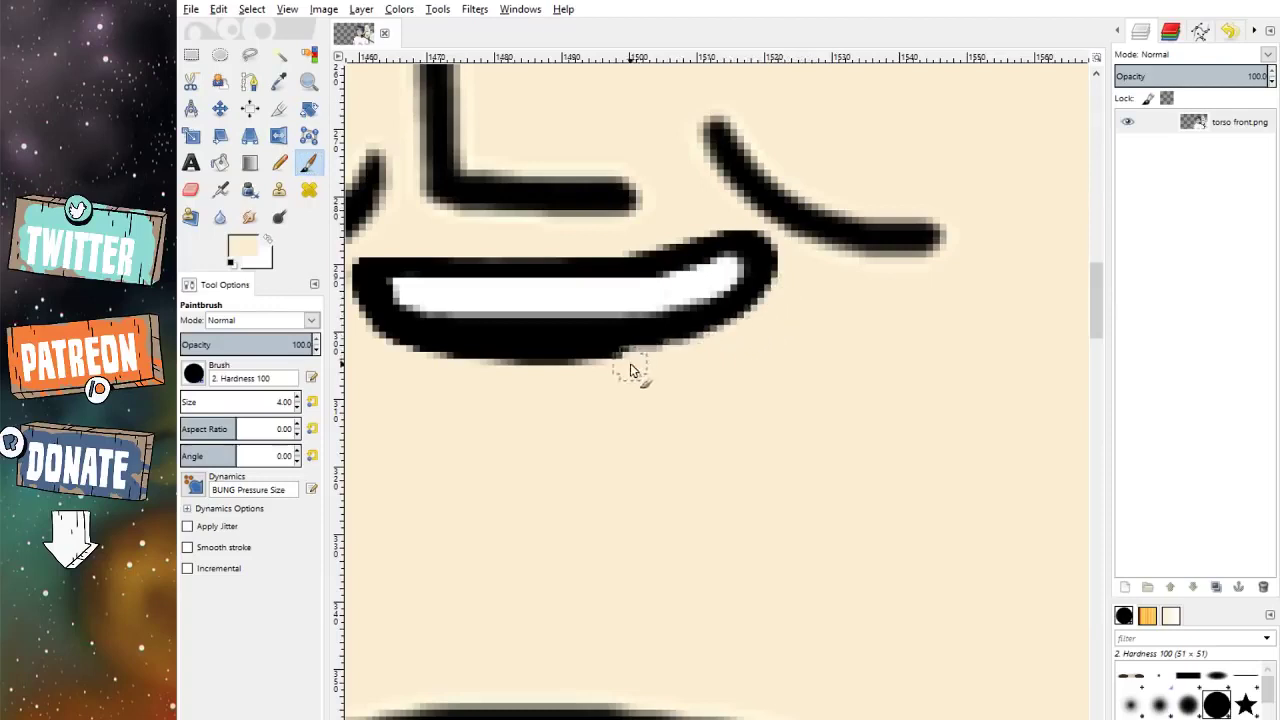
drag(630, 371, 400, 366)
scroll(614, 371, left, 3)
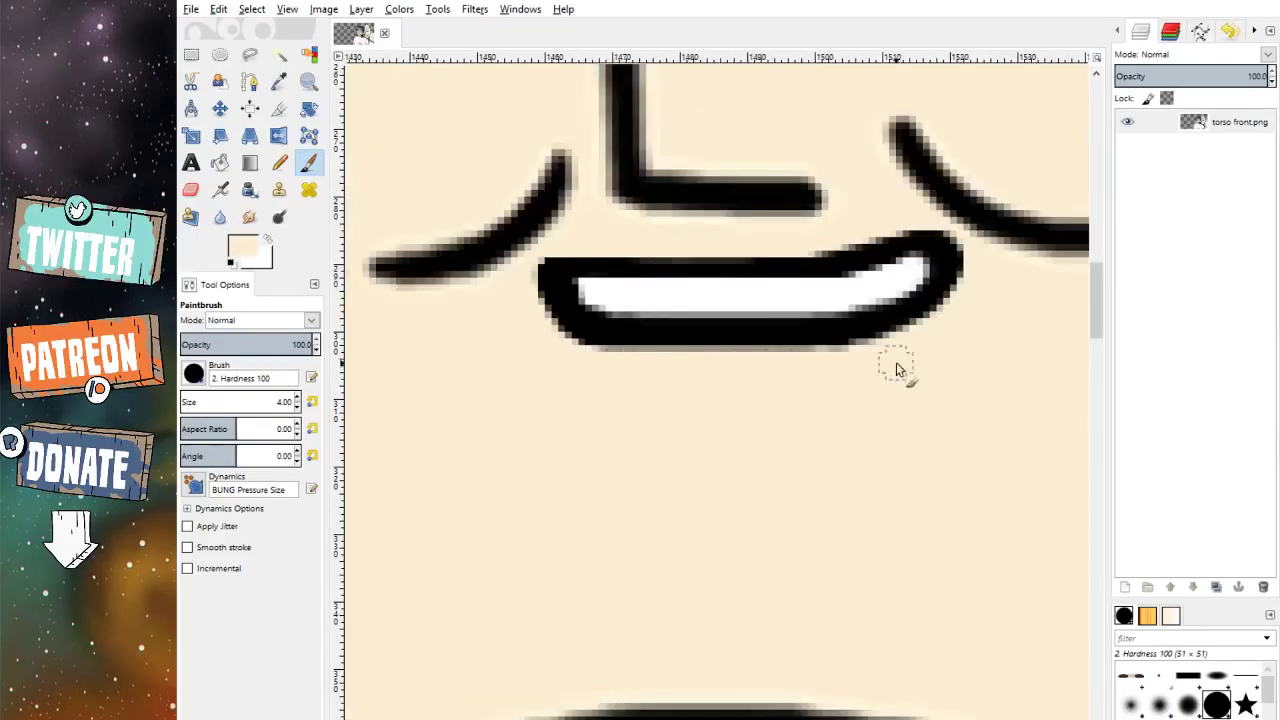
click(872, 358)
shift+click(757, 370)
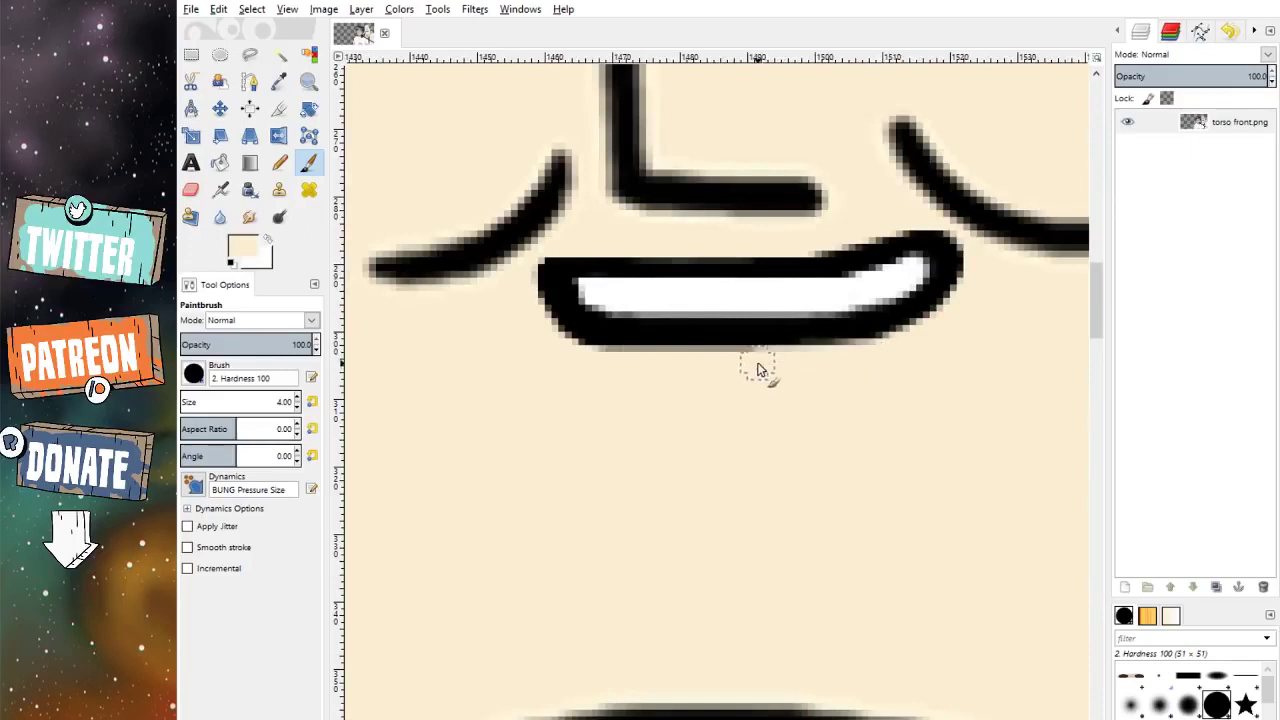
shift+click(563, 363)
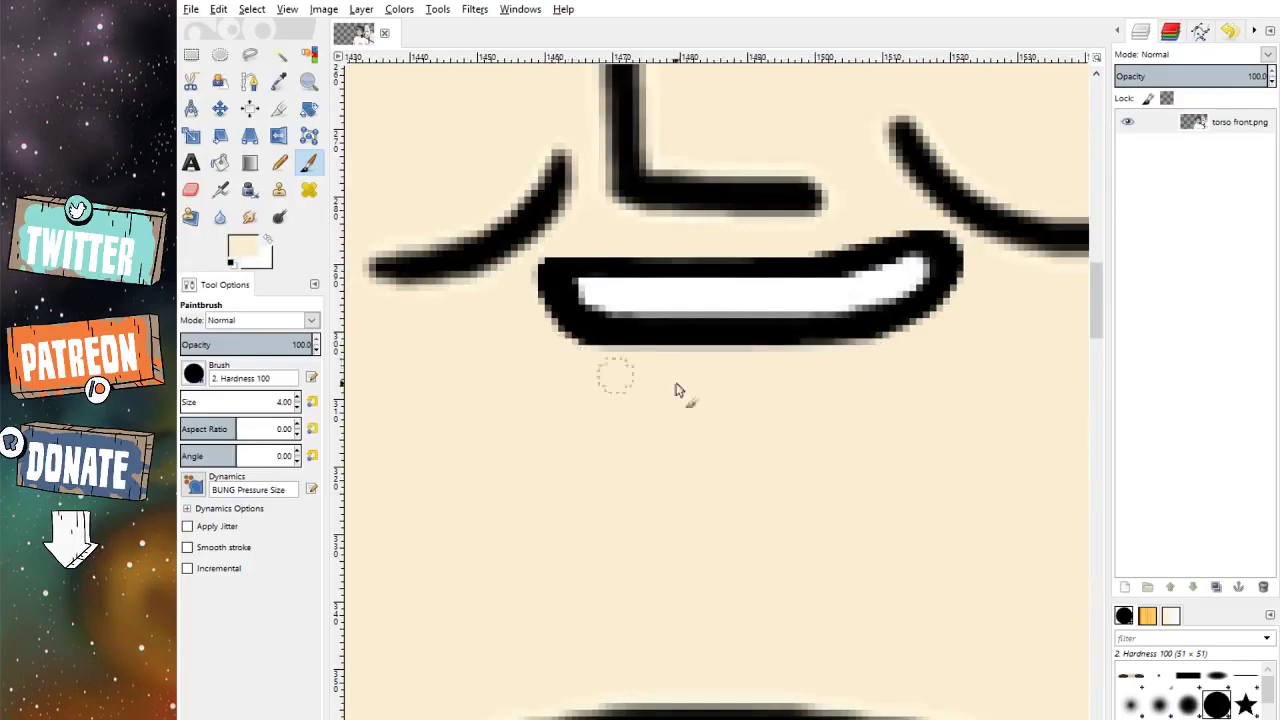
Step: Divide the white teeth with three vertical black Paintbrush lines at size 4
click(231, 263)
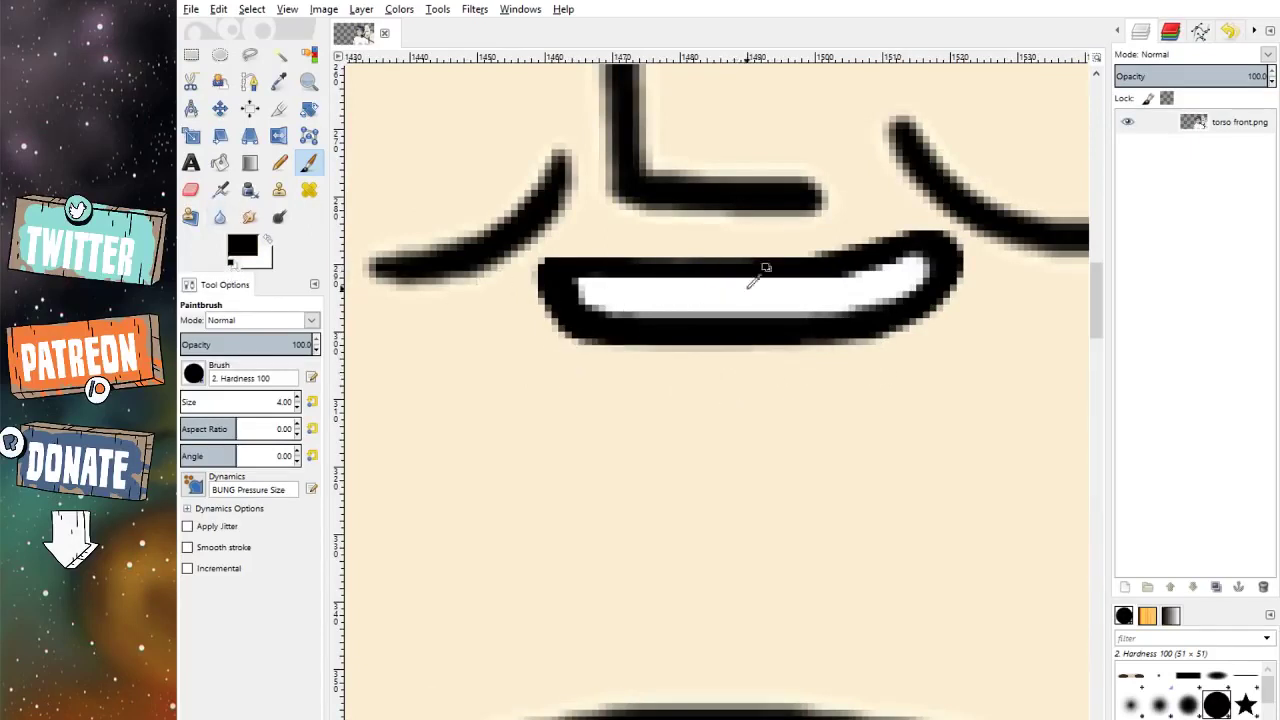
scroll(757, 280, up, 1)
drag(714, 266, 714, 345)
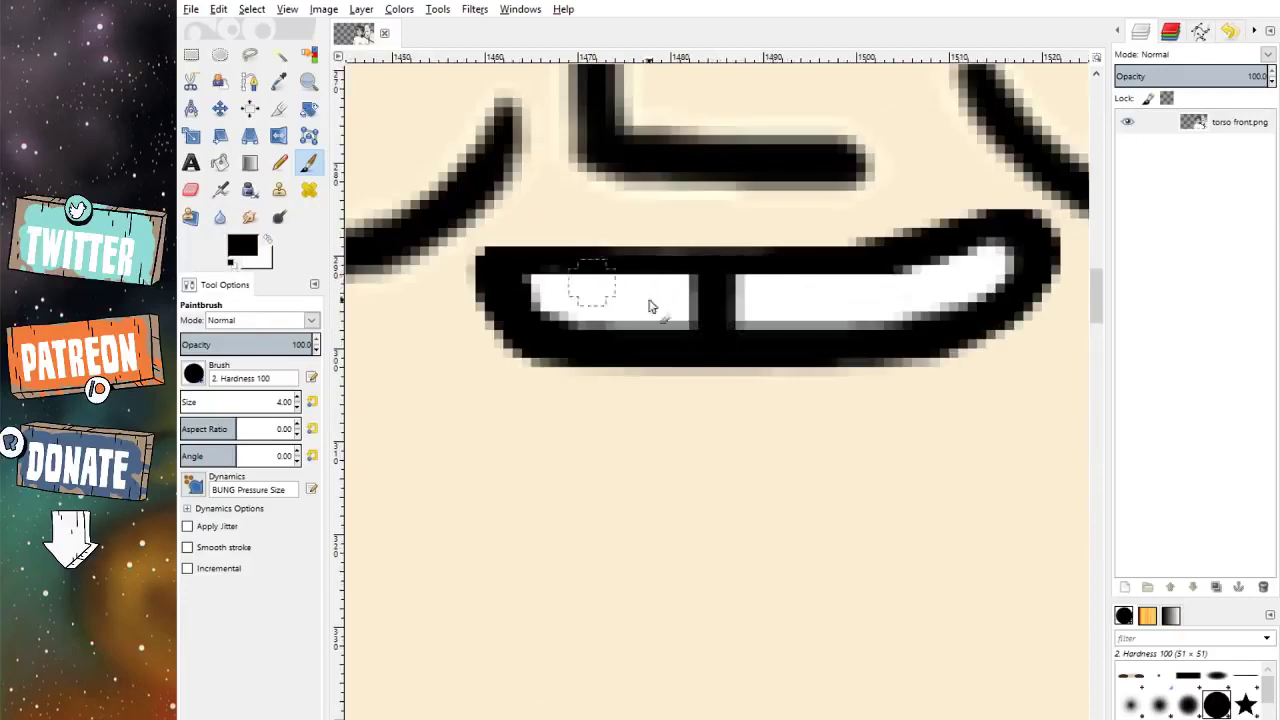
drag(917, 258, 920, 330)
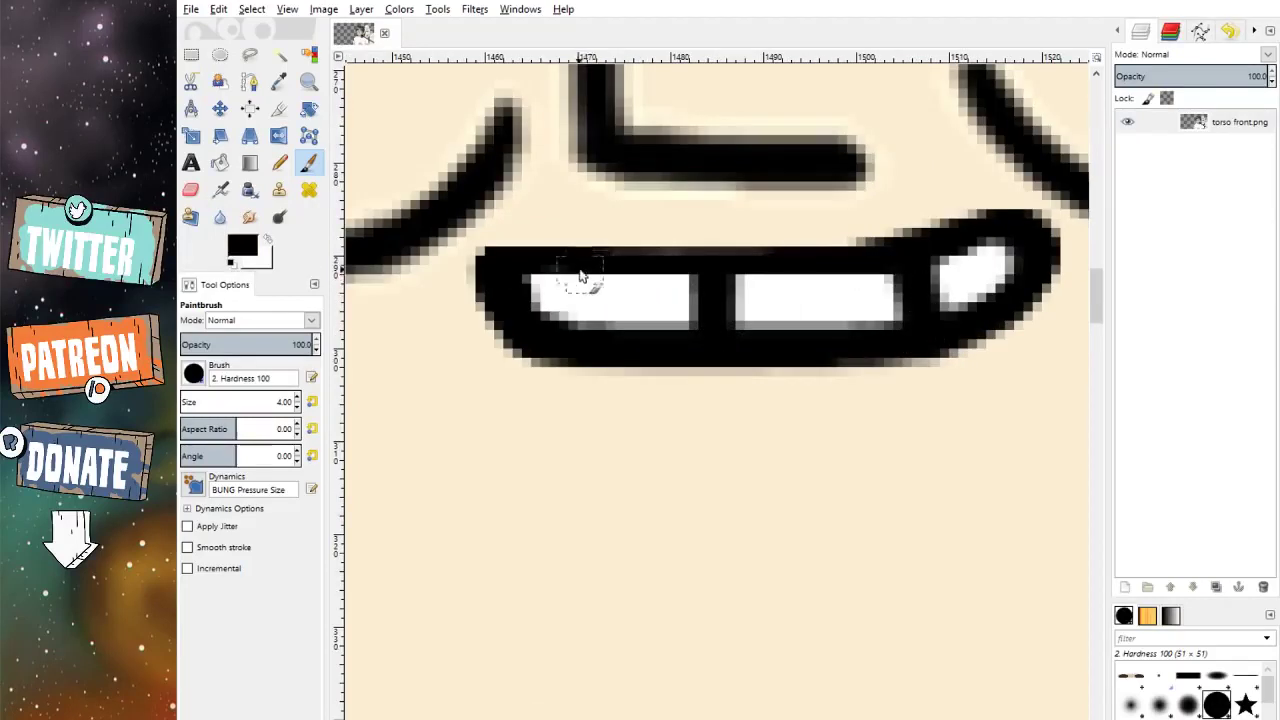
drag(580, 276, 582, 334)
scroll(604, 286, down, 5)
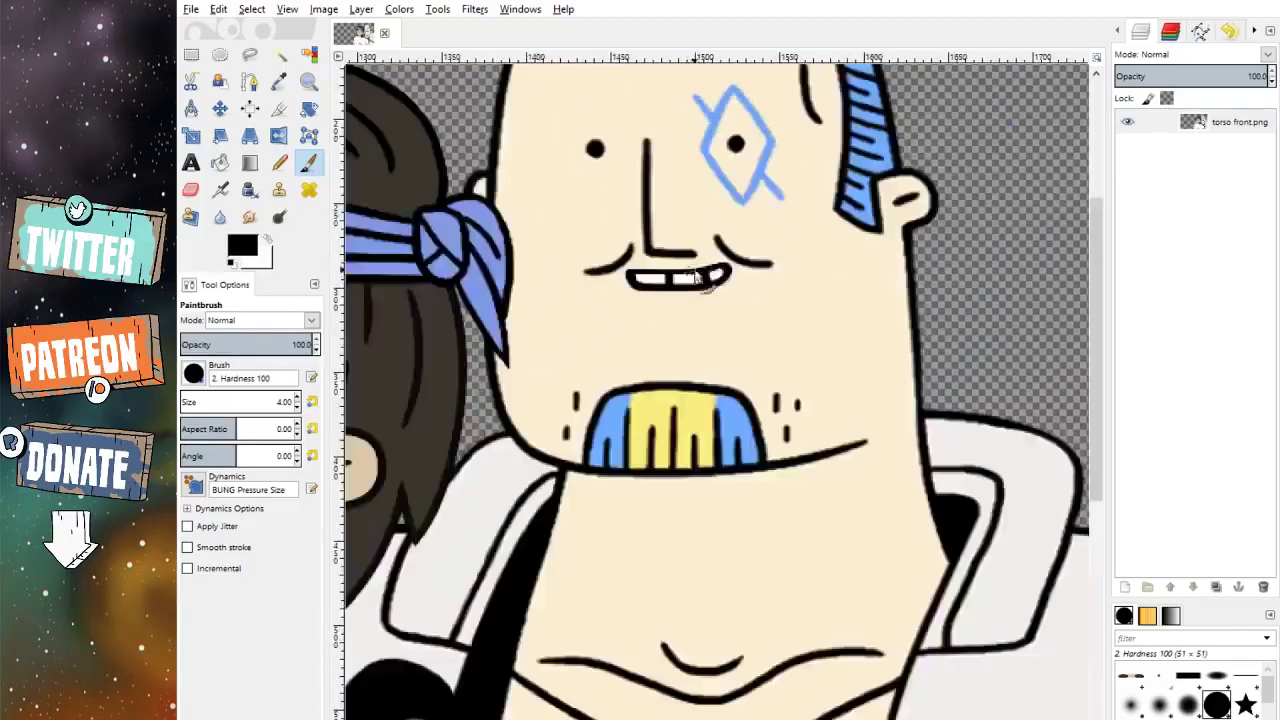
scroll(737, 280, up, 4)
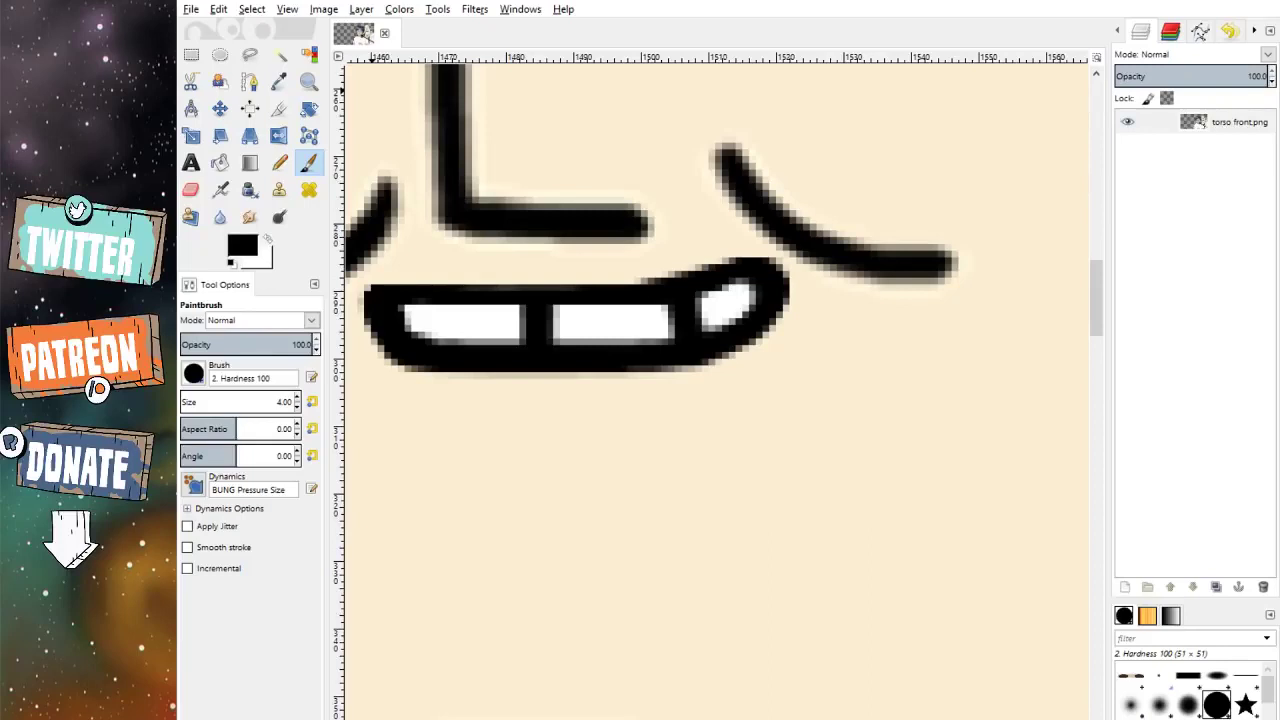
click(279, 82)
click(598, 122)
click(309, 165)
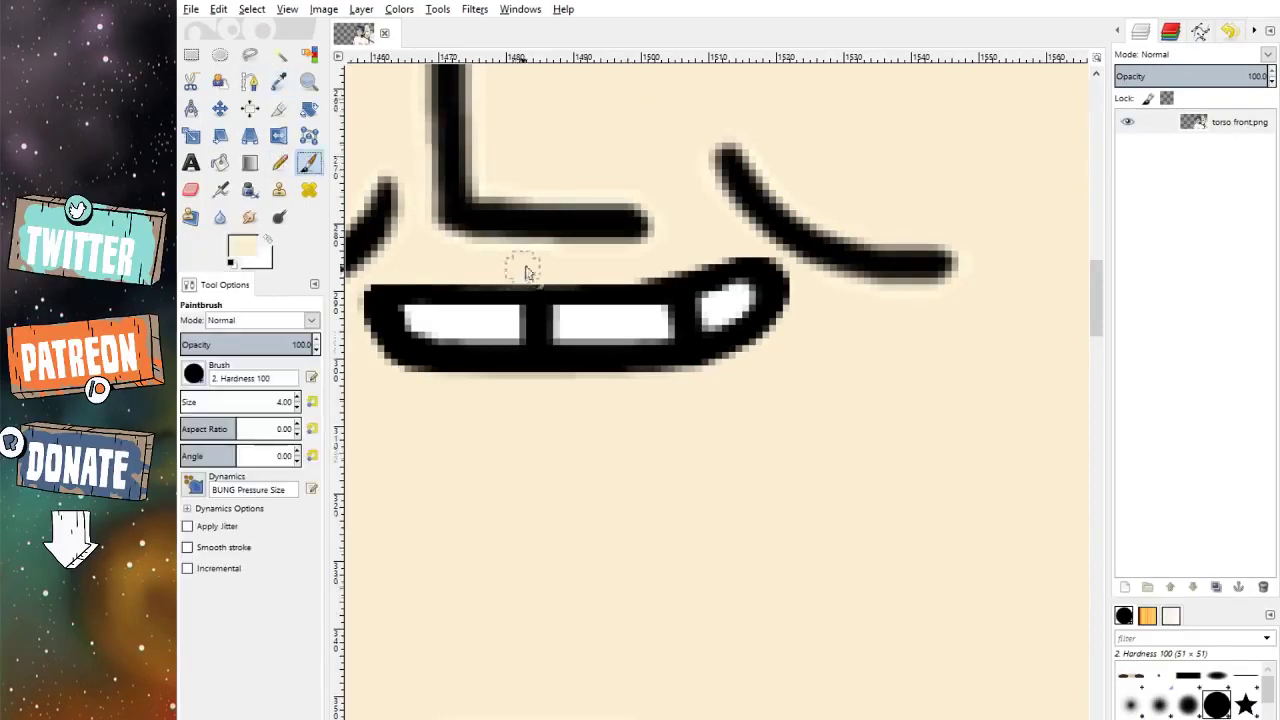
scroll(523, 266, down, 3)
scroll(503, 283, up, 5)
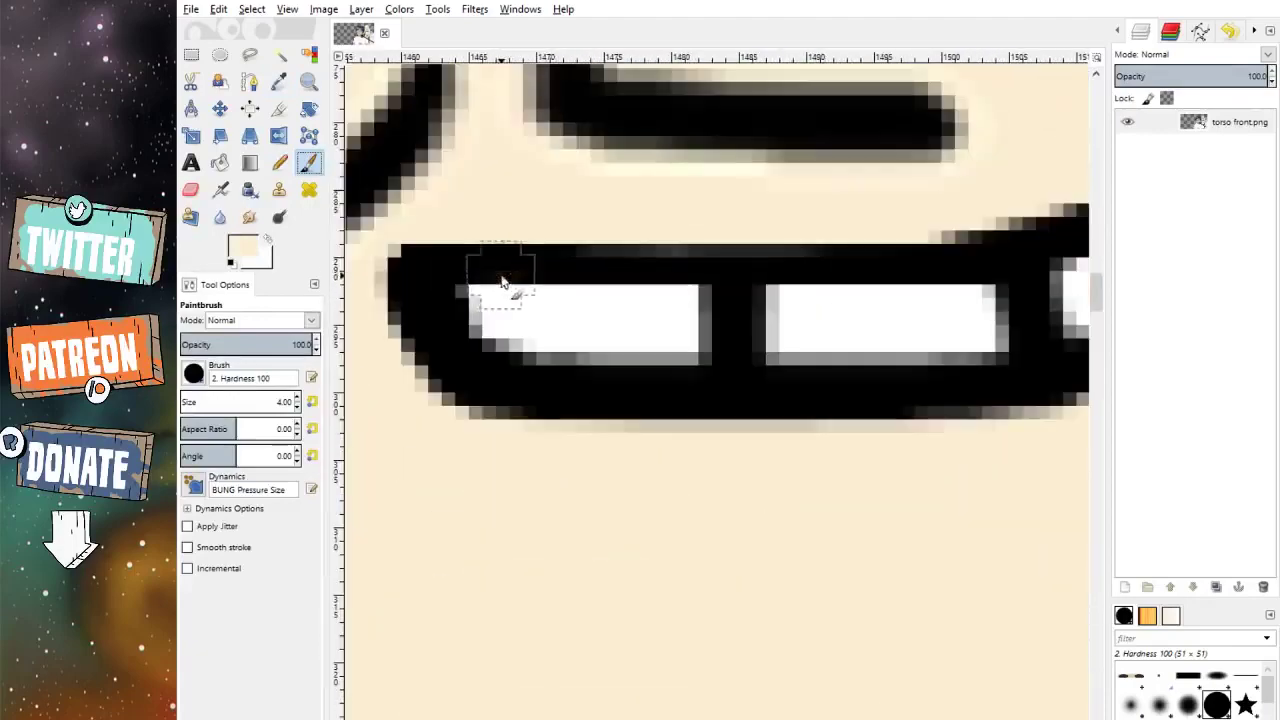
click(234, 265)
Step: Examine the bald man's toothy mouth up close and against the whole scene
scroll(616, 272, down, 5)
scroll(630, 272, down, 4)
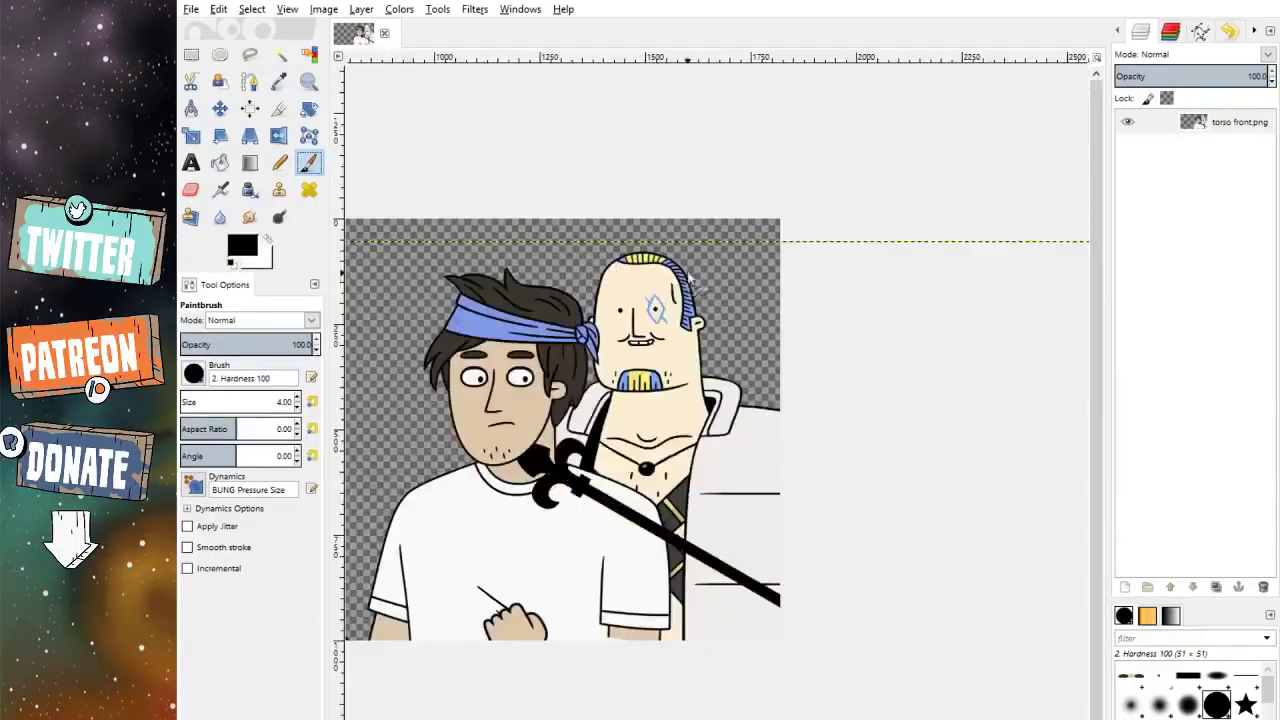
scroll(630, 280, up, 4)
scroll(605, 296, up, 2)
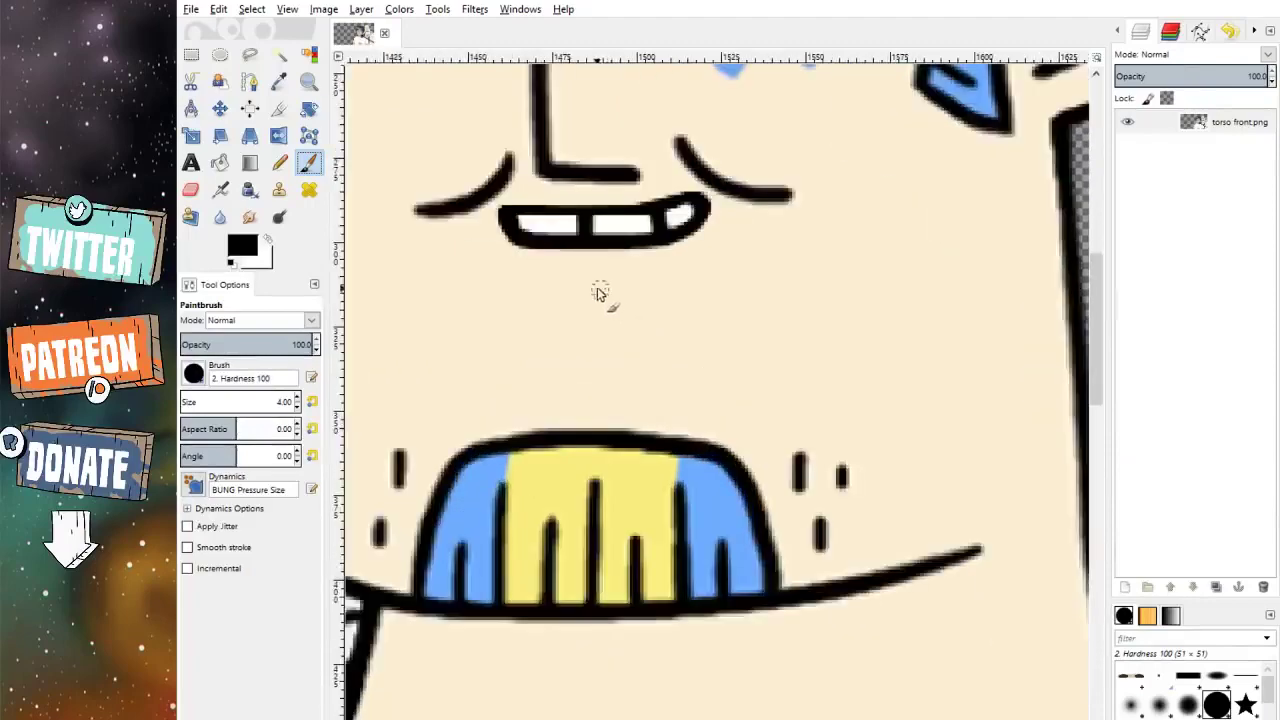
scroll(585, 295, down, 5)
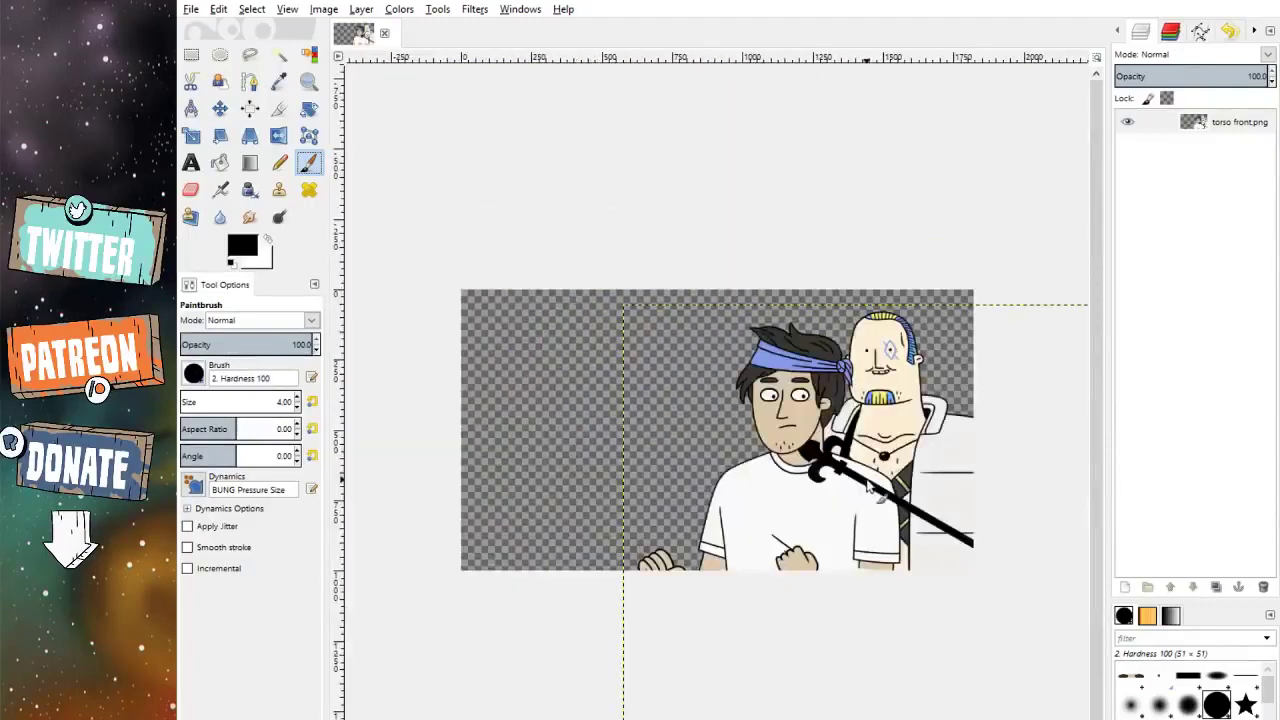
scroll(888, 212, up, 5)
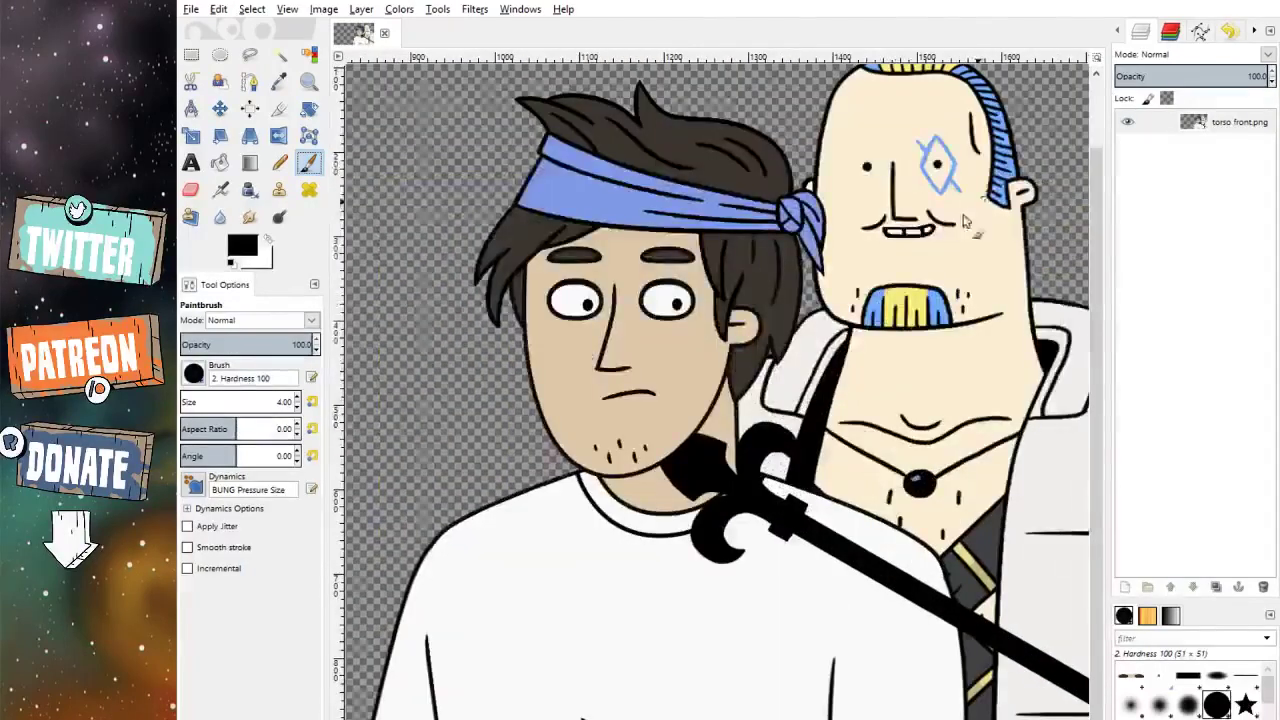
scroll(905, 235, up, 6)
scroll(734, 233, down, 3)
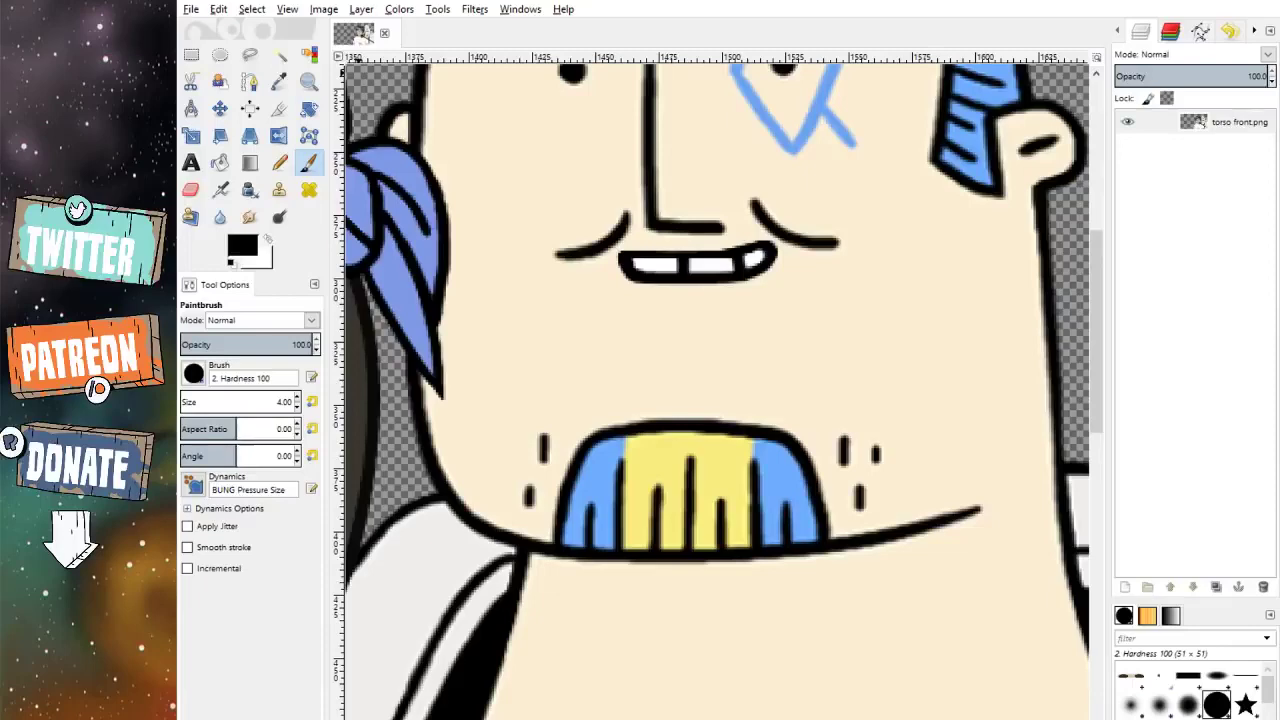
scroll(580, 180, down, 5)
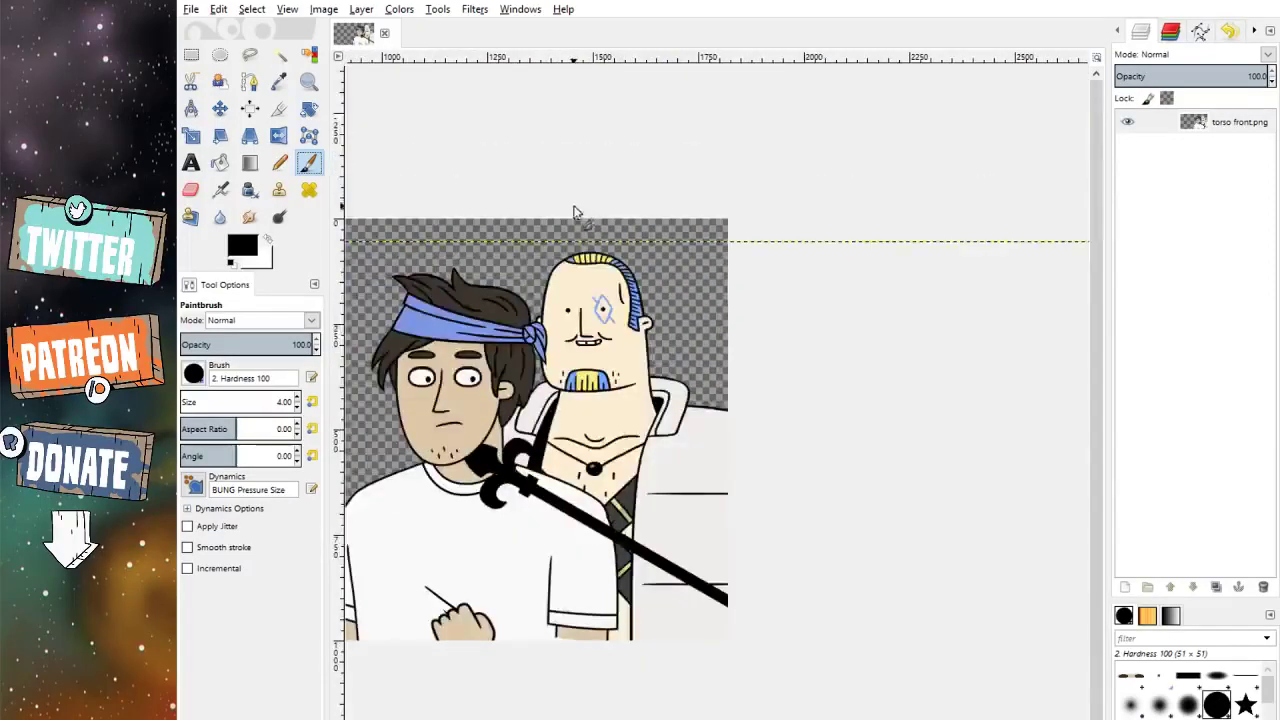
scroll(578, 215, down, 2)
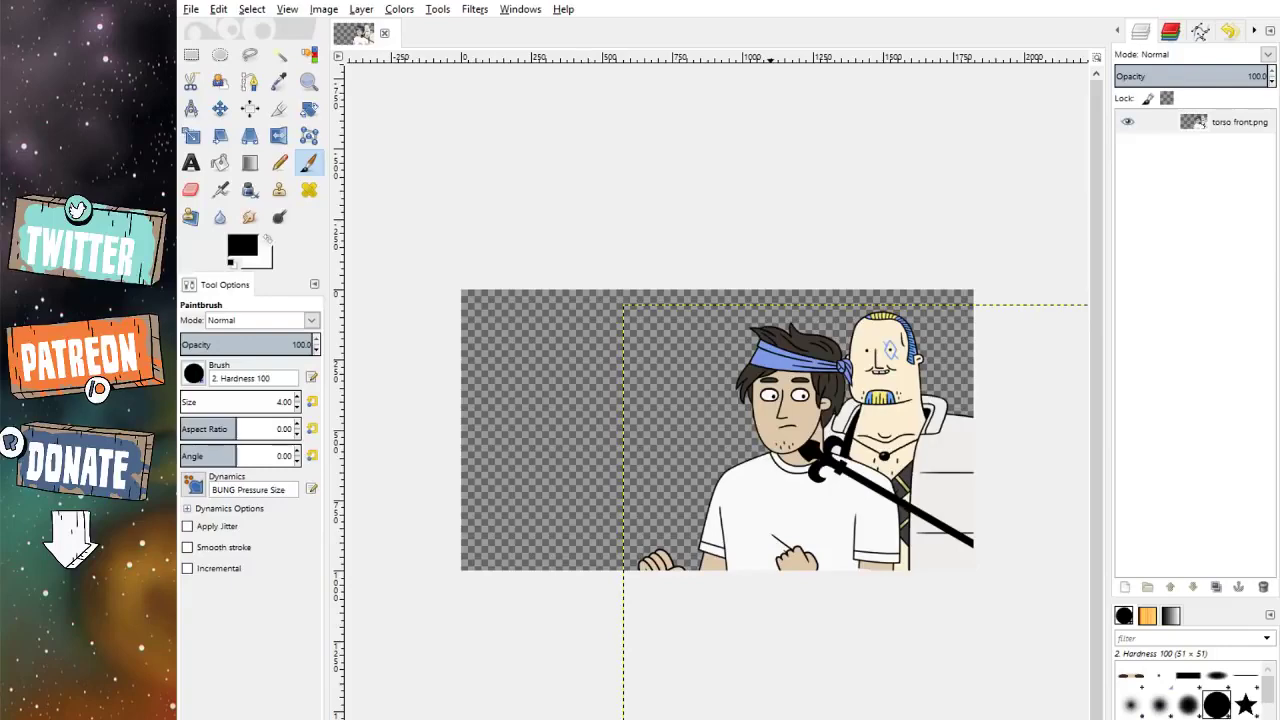
scroll(686, 207, up, 6)
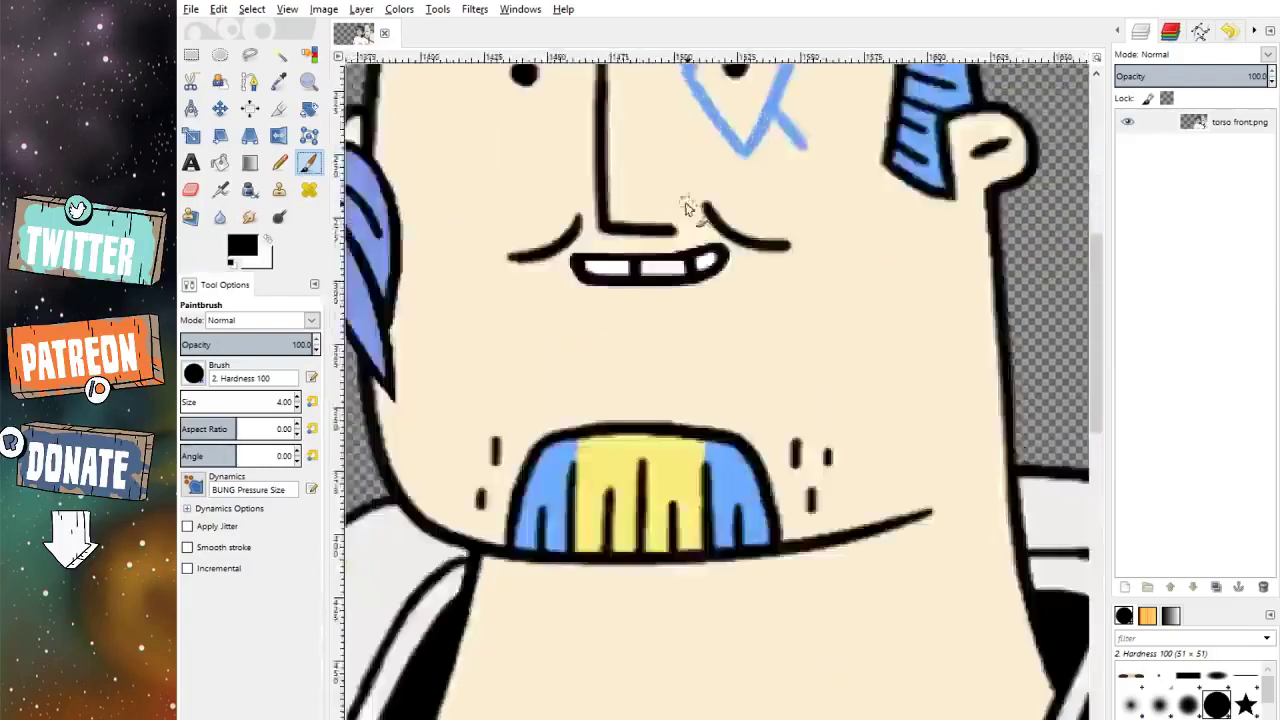
Step: Paint out the toothy mouth in the sampled skin color with a size 15 Paintbrush, and reset the foreground color to black
scroll(686, 207, up, 3)
key(o)
click(606, 150)
click(308, 163)
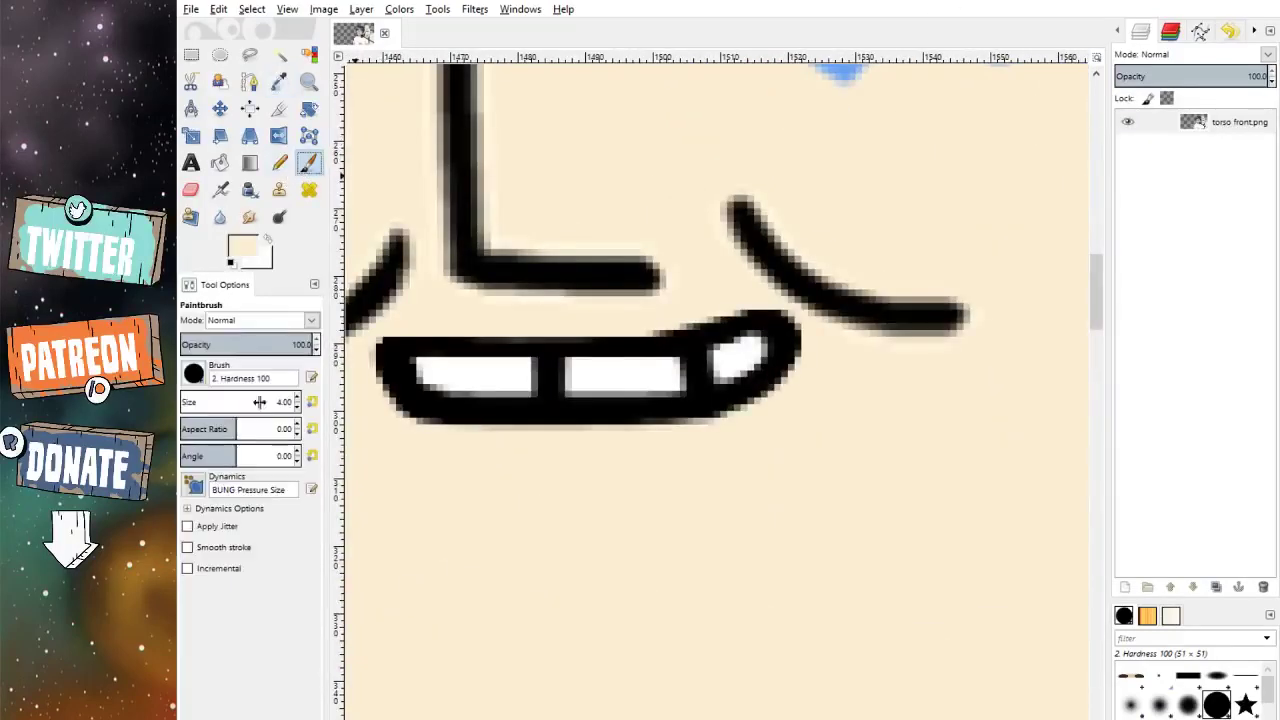
mouse_move(259, 401)
mouse_down()
mouse_move(626, 381)
mouse_move(762, 353)
mouse_move(640, 437)
mouse_up()
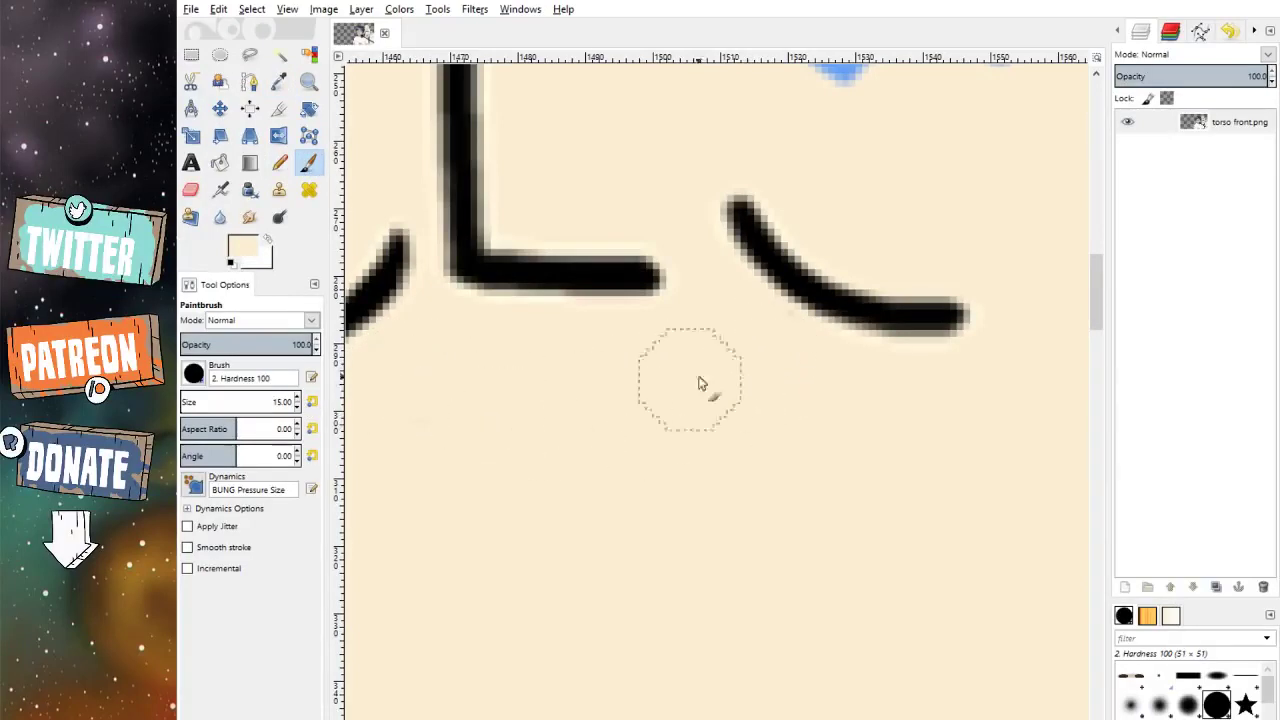
click(231, 262)
Step: Try a wide black open mouth below the nose with the size 15 Paintbrush, and undo its strokes
scroll(651, 343, down, 3)
scroll(479, 258, down, 1)
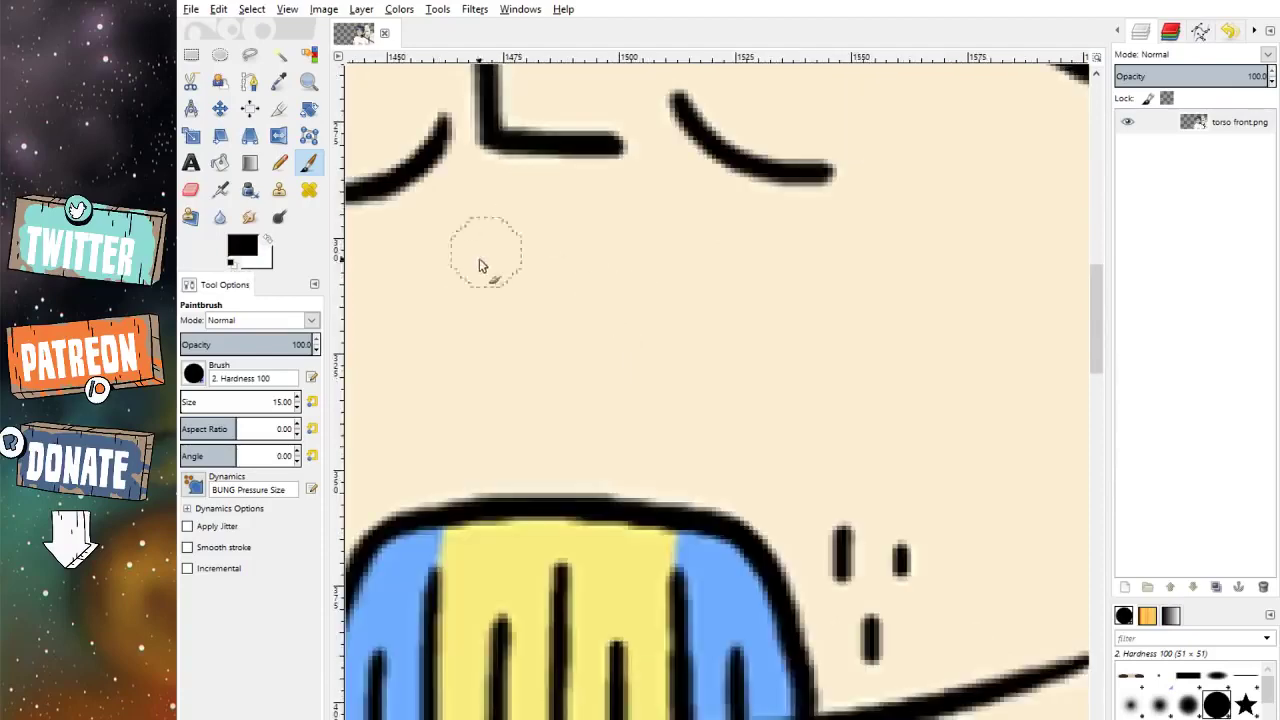
mouse_move(479, 258)
mouse_down()
mouse_move(508, 234)
mouse_move(586, 234)
mouse_move(644, 261)
mouse_move(669, 317)
mouse_move(635, 339)
mouse_move(485, 342)
mouse_move(472, 305)
mouse_move(515, 276)
mouse_move(620, 292)
mouse_move(549, 286)
mouse_up()
scroll(632, 272, down, 3)
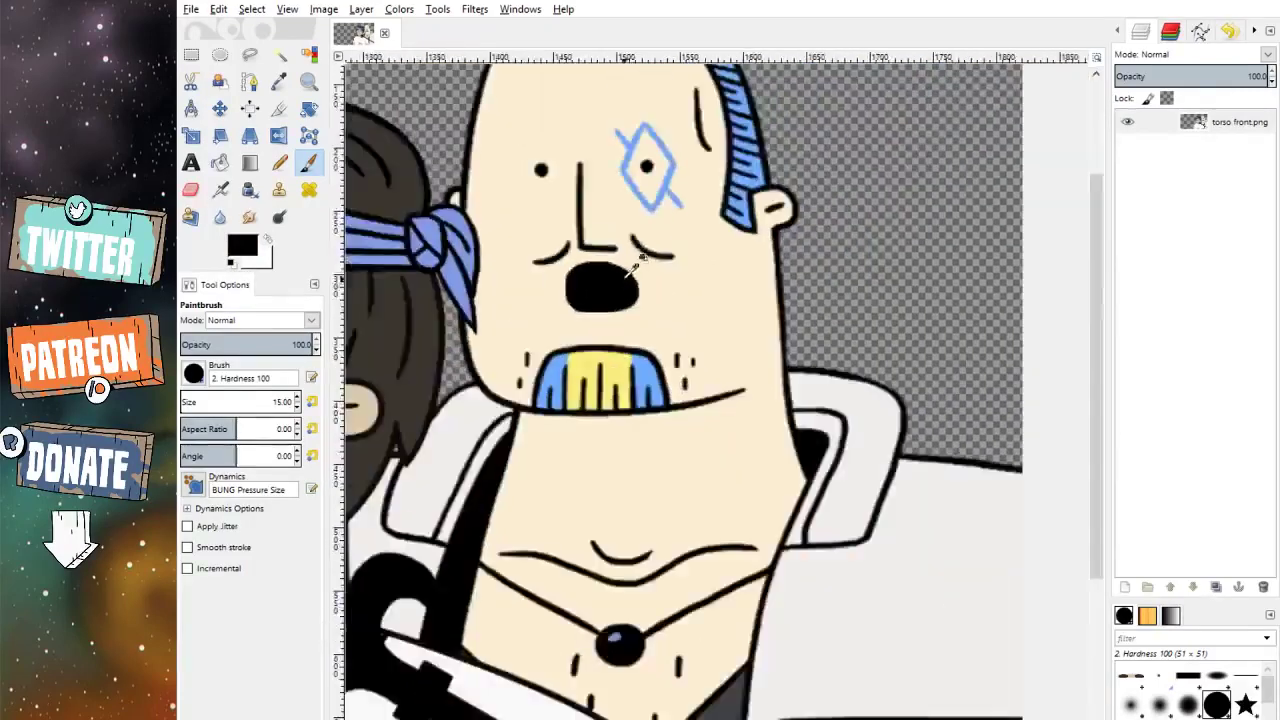
scroll(634, 266, up, 4)
key(ctrl+z)
key(ctrl+z)
Step: Paint a tall black oval mouth below the nose and fill a dome of upper teeth, outlined with Free Select, in white
mouse_move(534, 400)
mouse_down()
mouse_move(523, 357)
mouse_move(557, 299)
mouse_move(597, 344)
mouse_move(595, 421)
mouse_move(563, 436)
mouse_move(522, 386)
mouse_move(528, 335)
mouse_move(557, 382)
mouse_move(556, 409)
mouse_move(531, 402)
mouse_move(500, 320)
mouse_up()
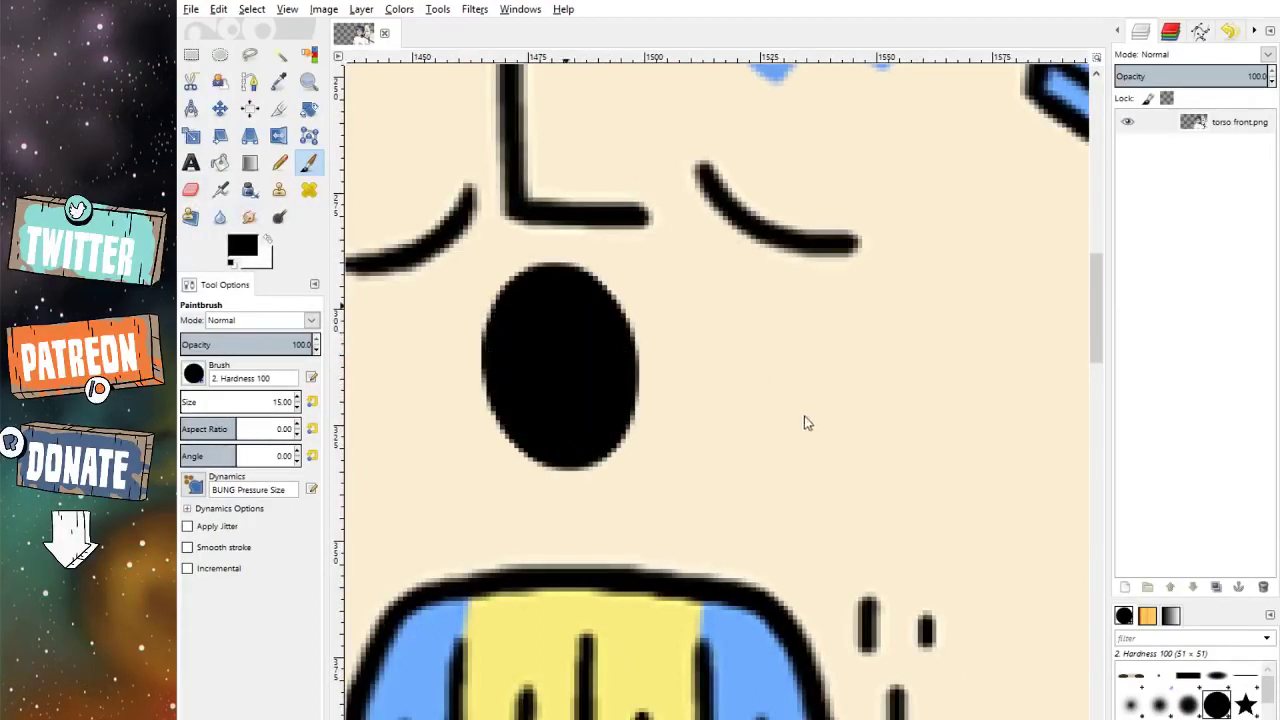
key(x)
click(250, 54)
scroll(519, 322, up, 2)
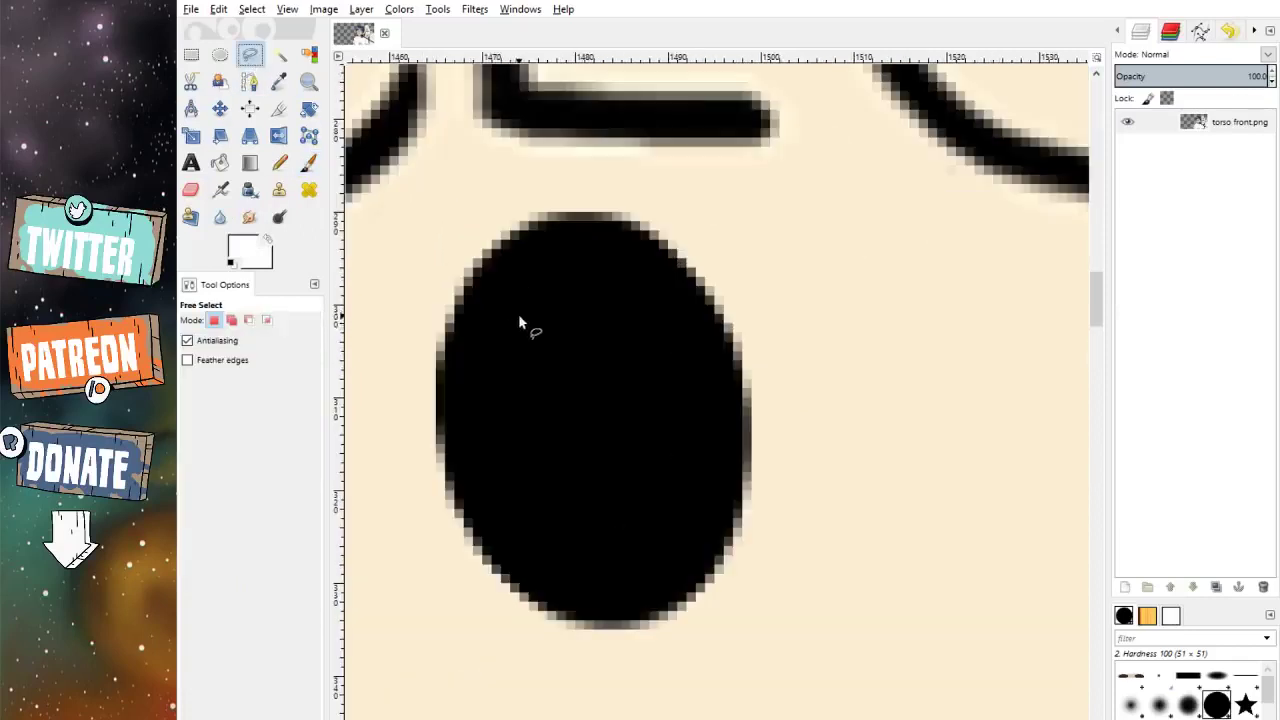
mouse_move(483, 333)
mouse_down()
mouse_move(520, 265)
mouse_move(561, 242)
mouse_move(617, 253)
mouse_move(677, 322)
mouse_up()
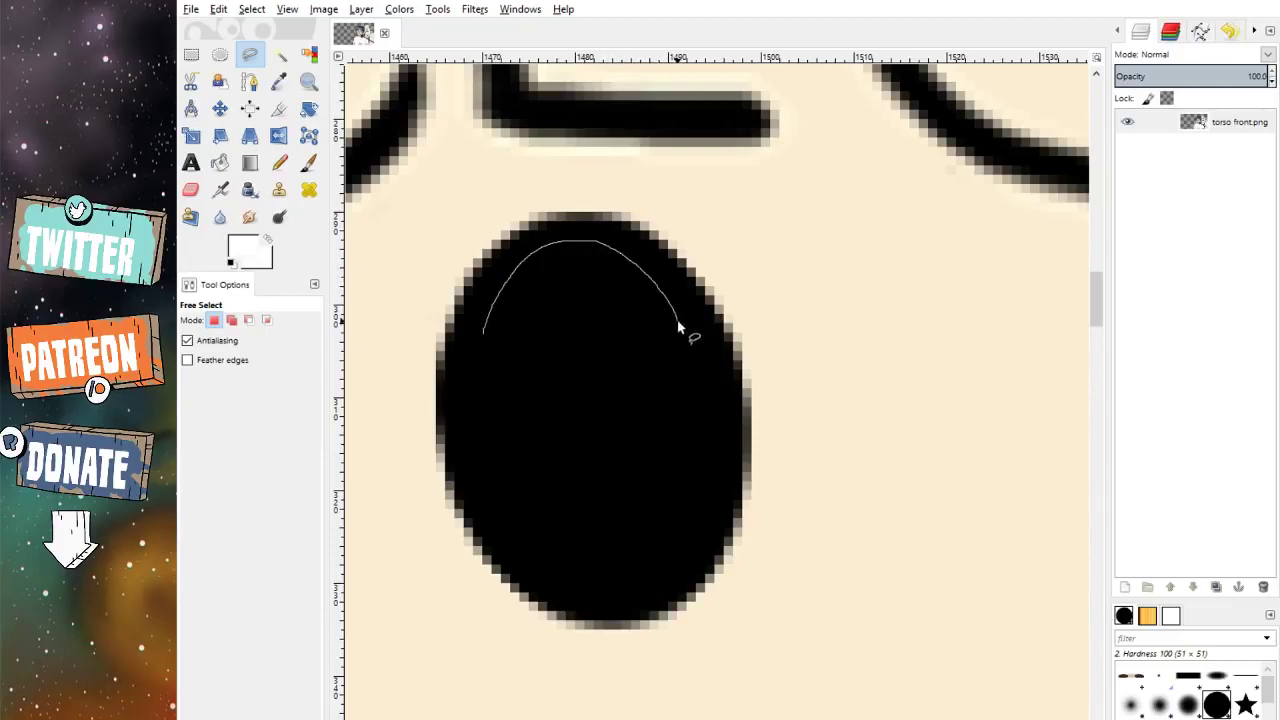
click(483, 334)
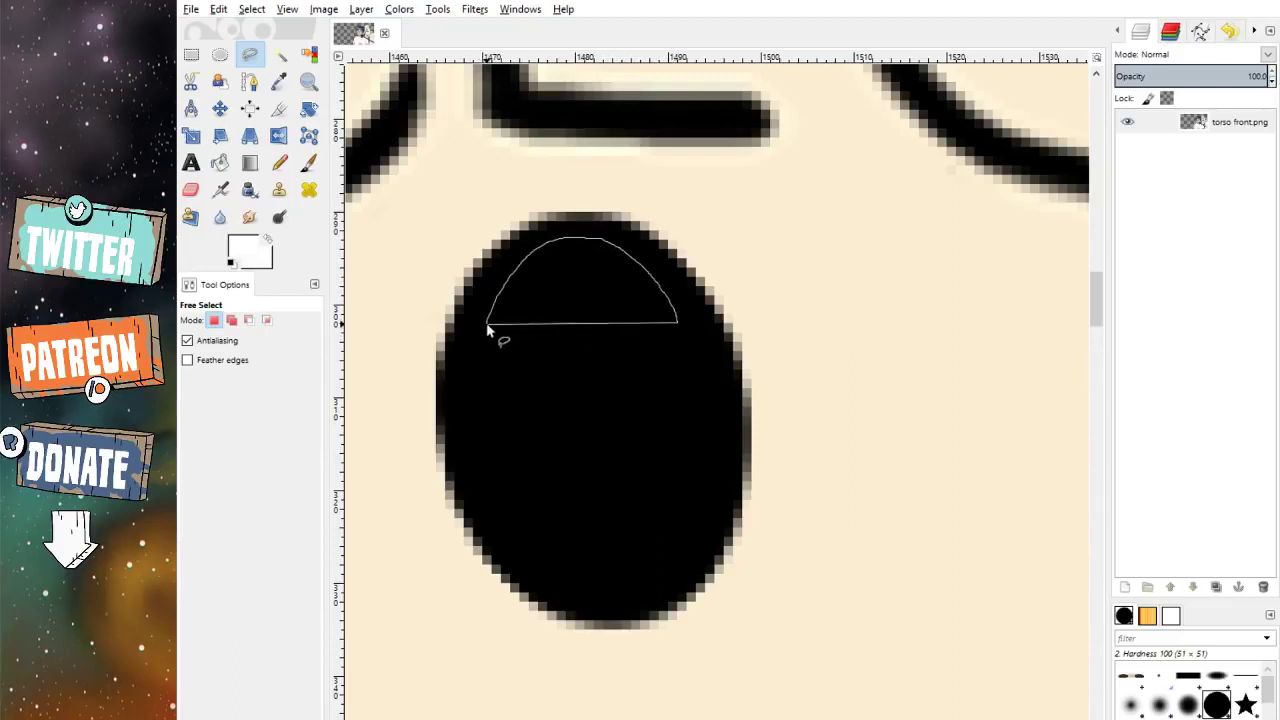
key(Return)
click(310, 162)
drag(530, 280, 744, 304)
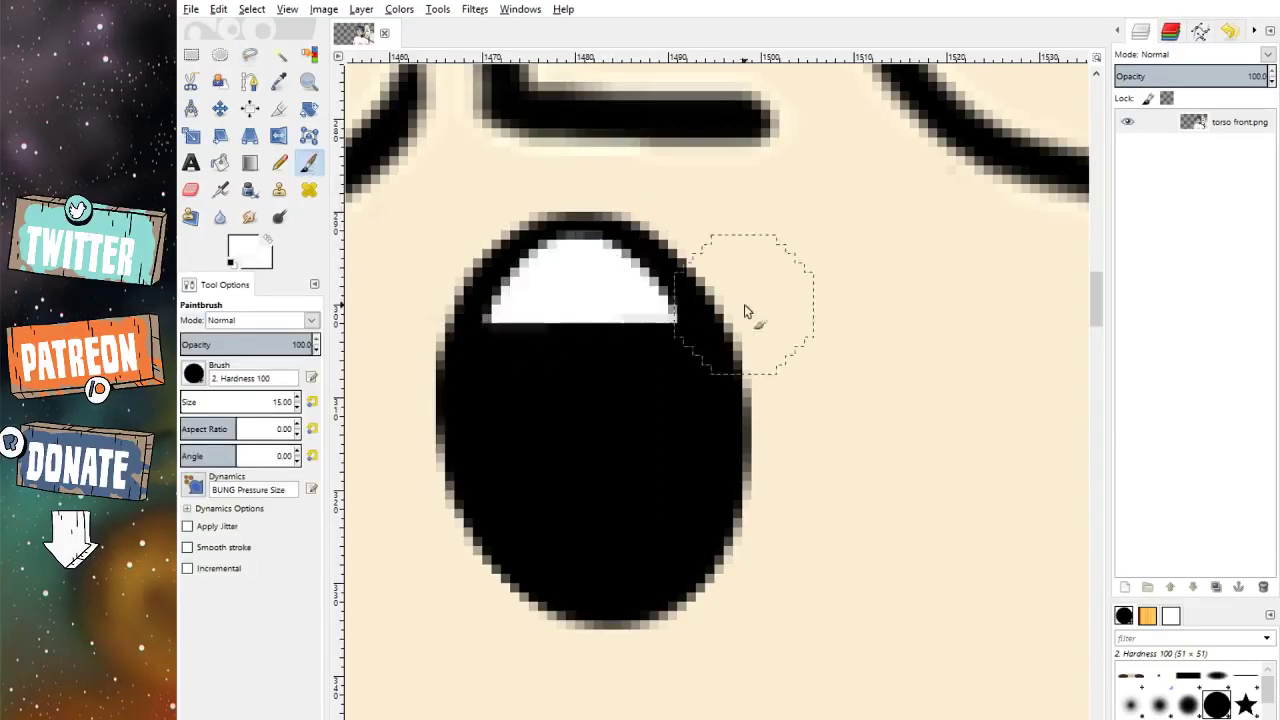
Step: Clear the selection and thicken the black outline around the upper teeth of the oval mouth with a size 4 Paintbrush
key(ctrl+shift+a)
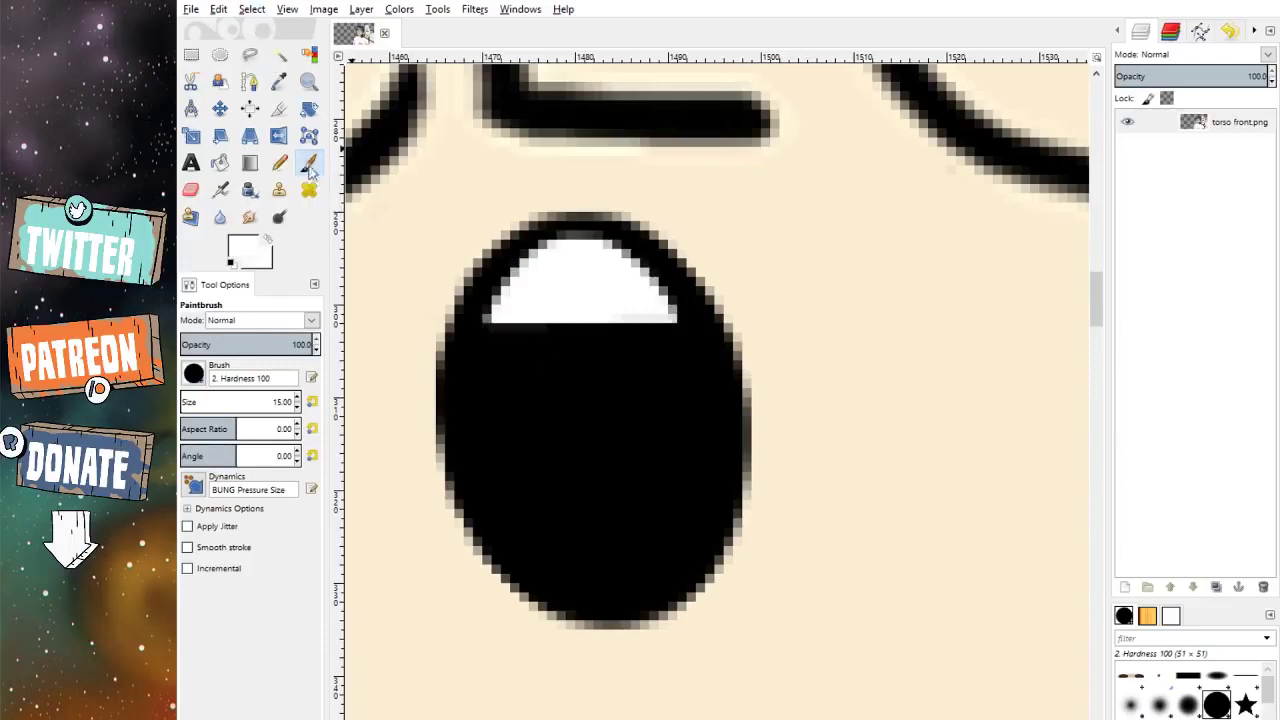
click(231, 262)
triple_click(283, 401)
text(4)
key(Return)
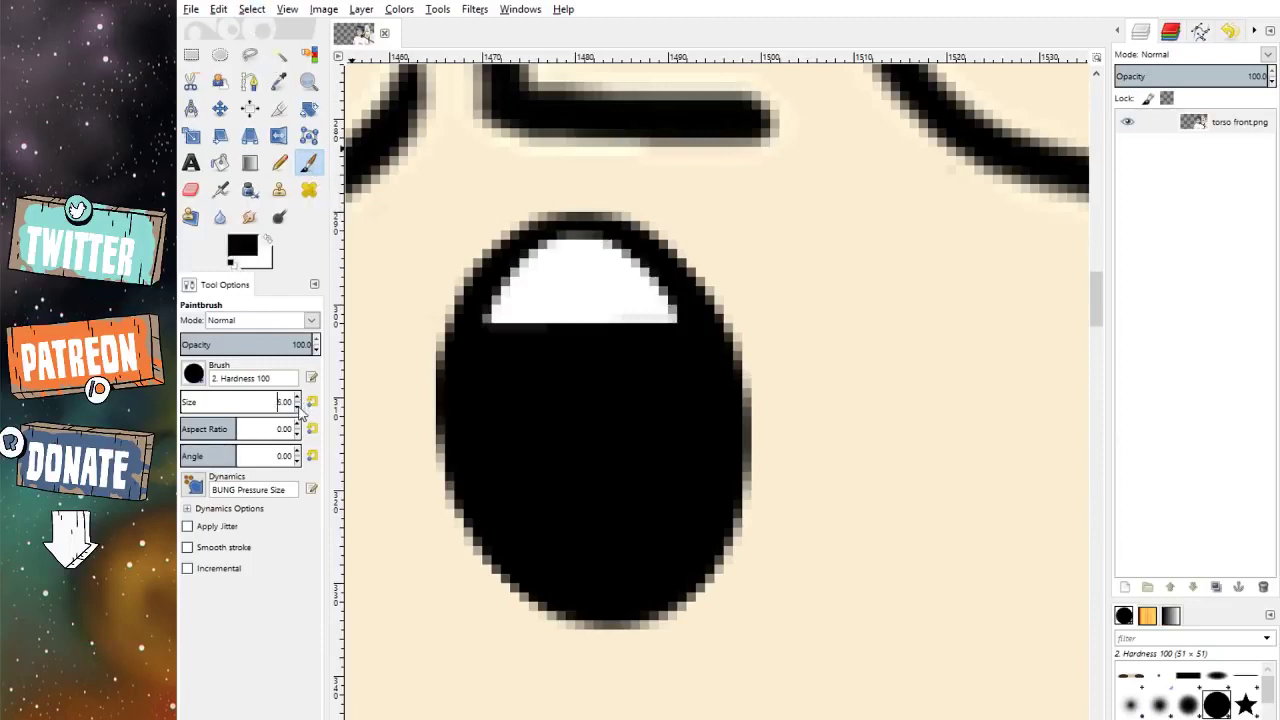
mouse_move(697, 329)
mouse_down()
mouse_move(629, 251)
mouse_move(574, 238)
mouse_move(531, 266)
mouse_move(462, 405)
mouse_up()
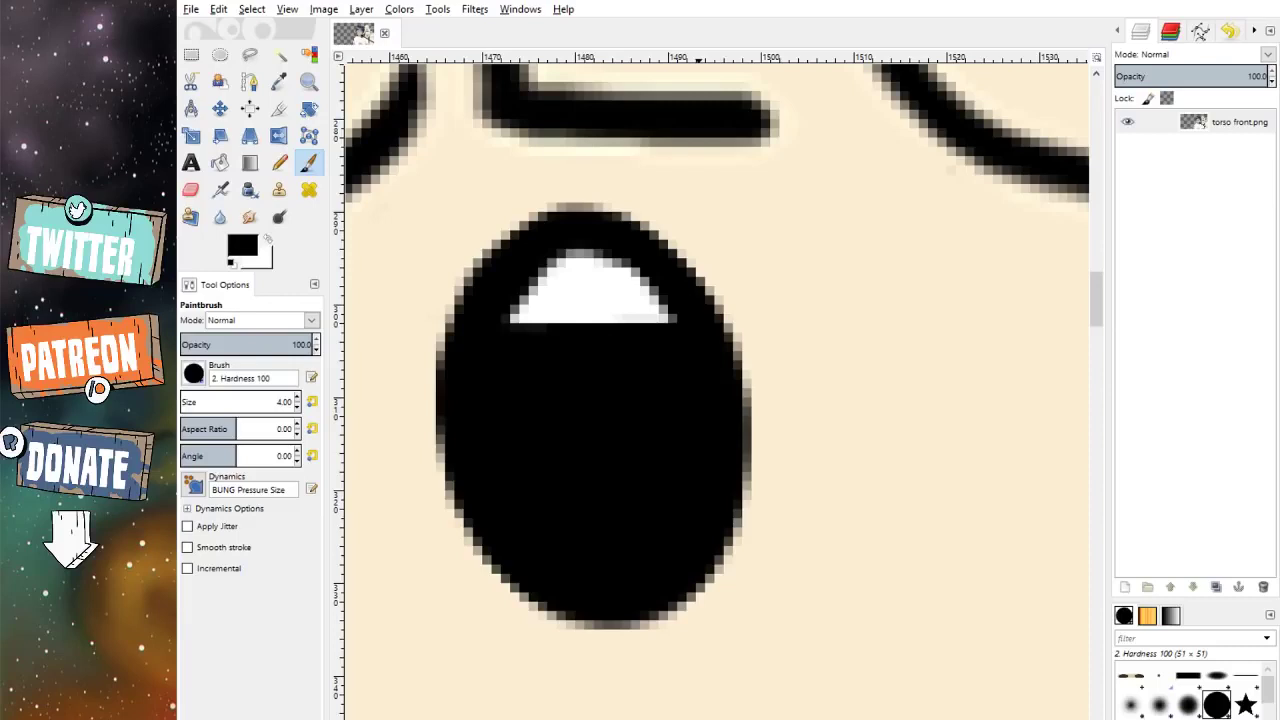
drag(664, 318, 686, 334)
scroll(590, 385, down, 3)
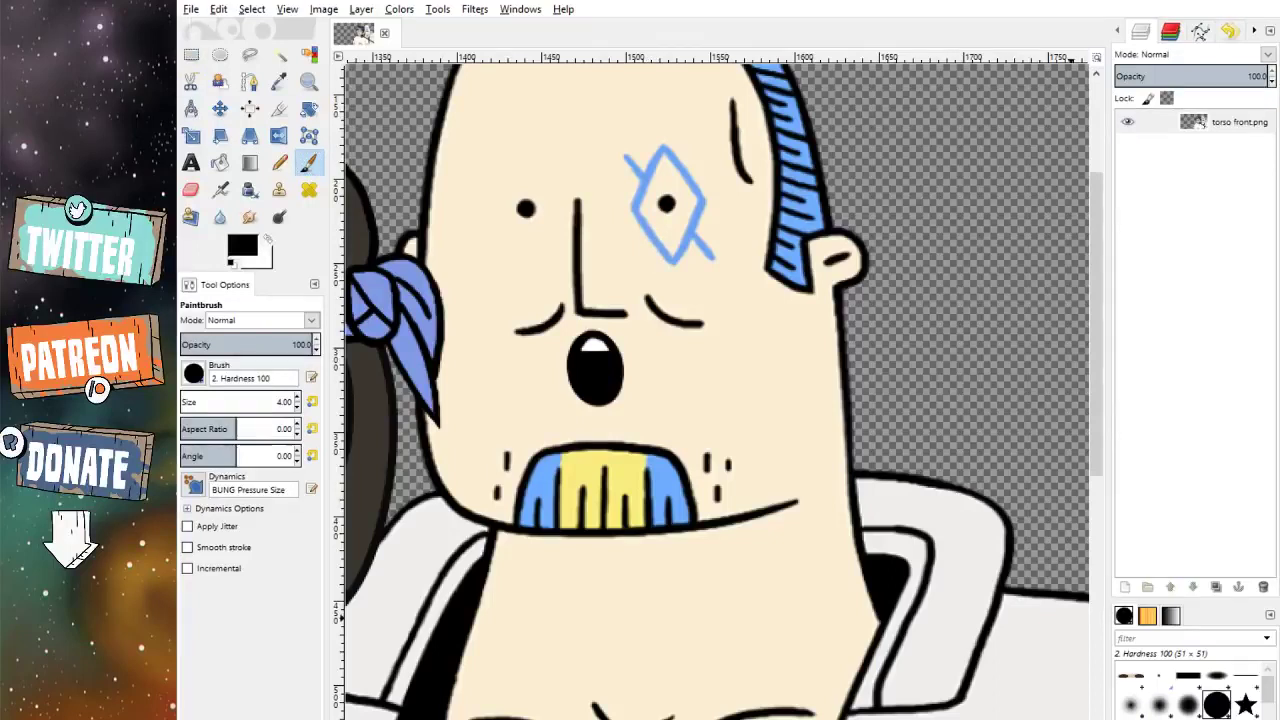
scroll(738, 355, down, 1)
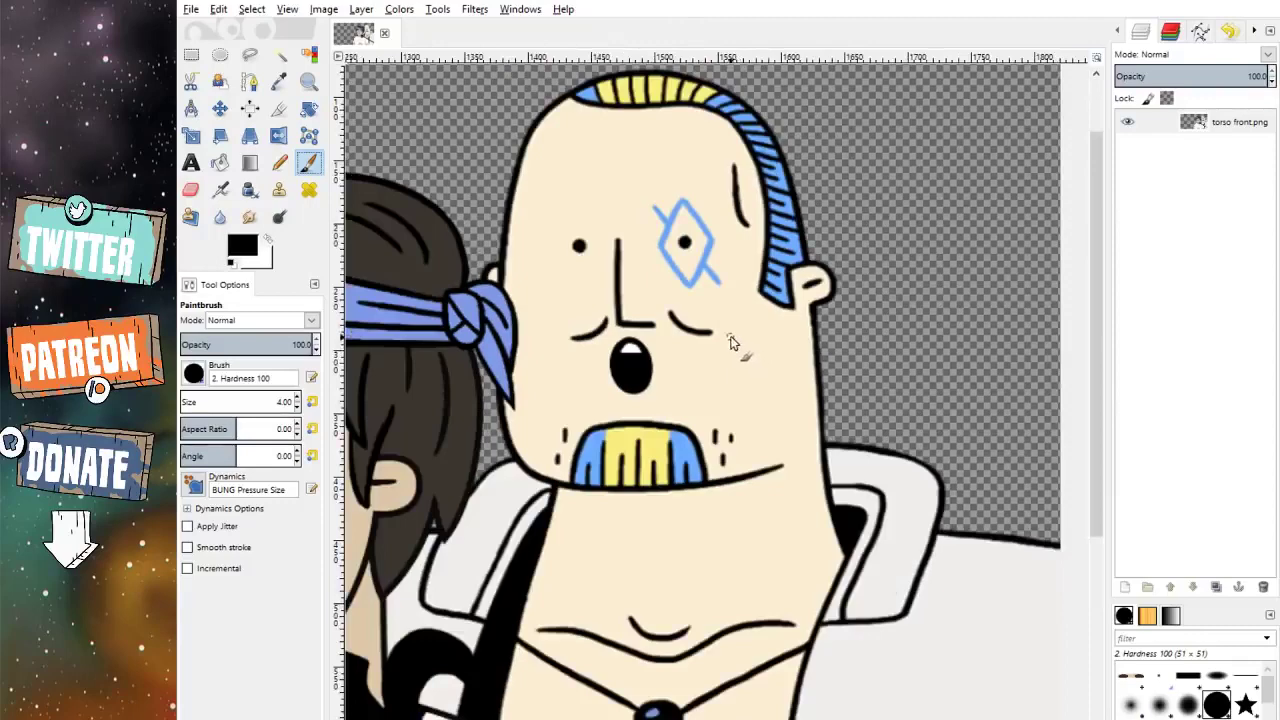
scroll(725, 380, down, 1)
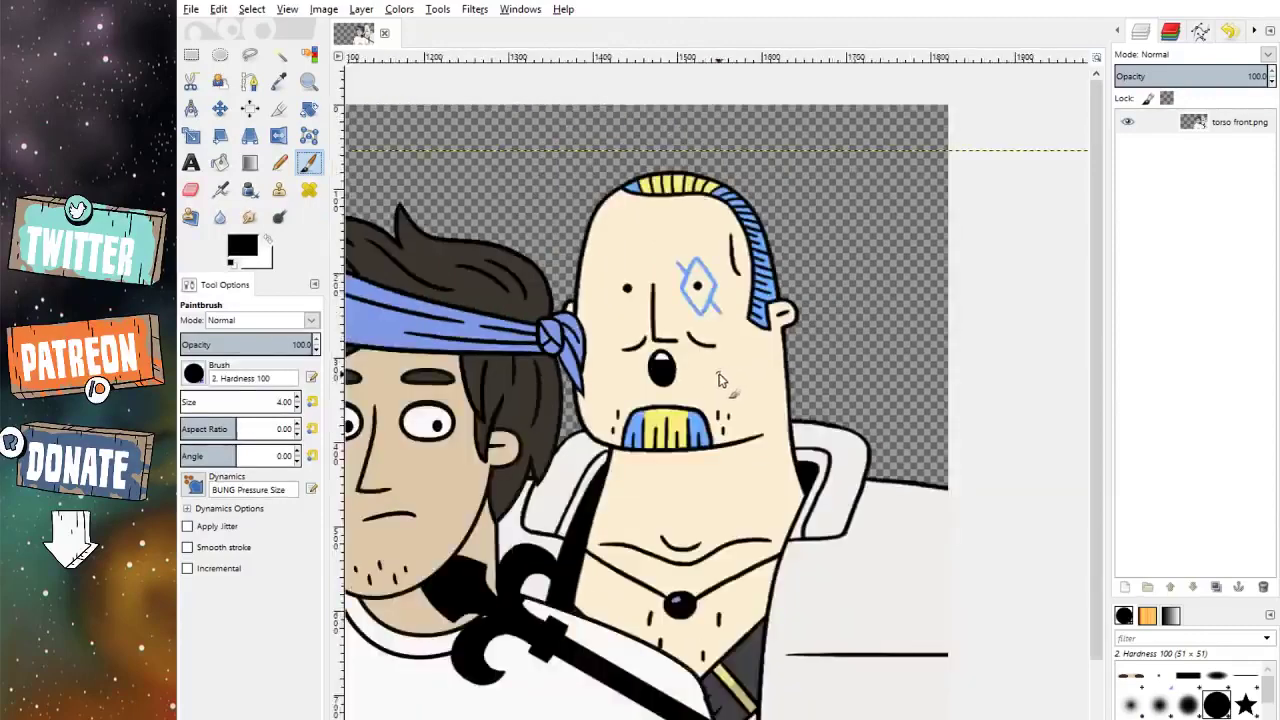
Step: Paint out the oval mouth in the sampled skin color with a size 29 Paintbrush
scroll(660, 382, up, 3)
click(279, 81)
click(372, 152)
click(308, 162)
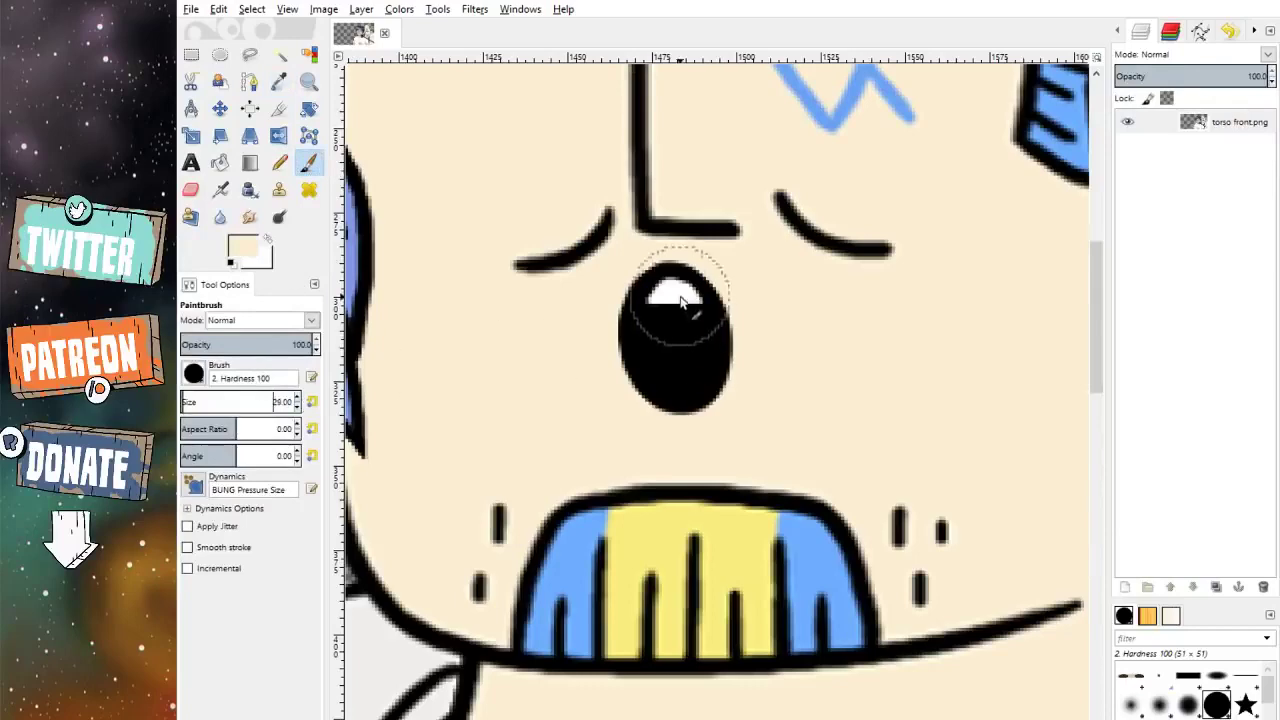
mouse_move(710, 262)
mouse_down()
mouse_move(708, 386)
mouse_move(680, 331)
mouse_up()
scroll(690, 340, down, 3)
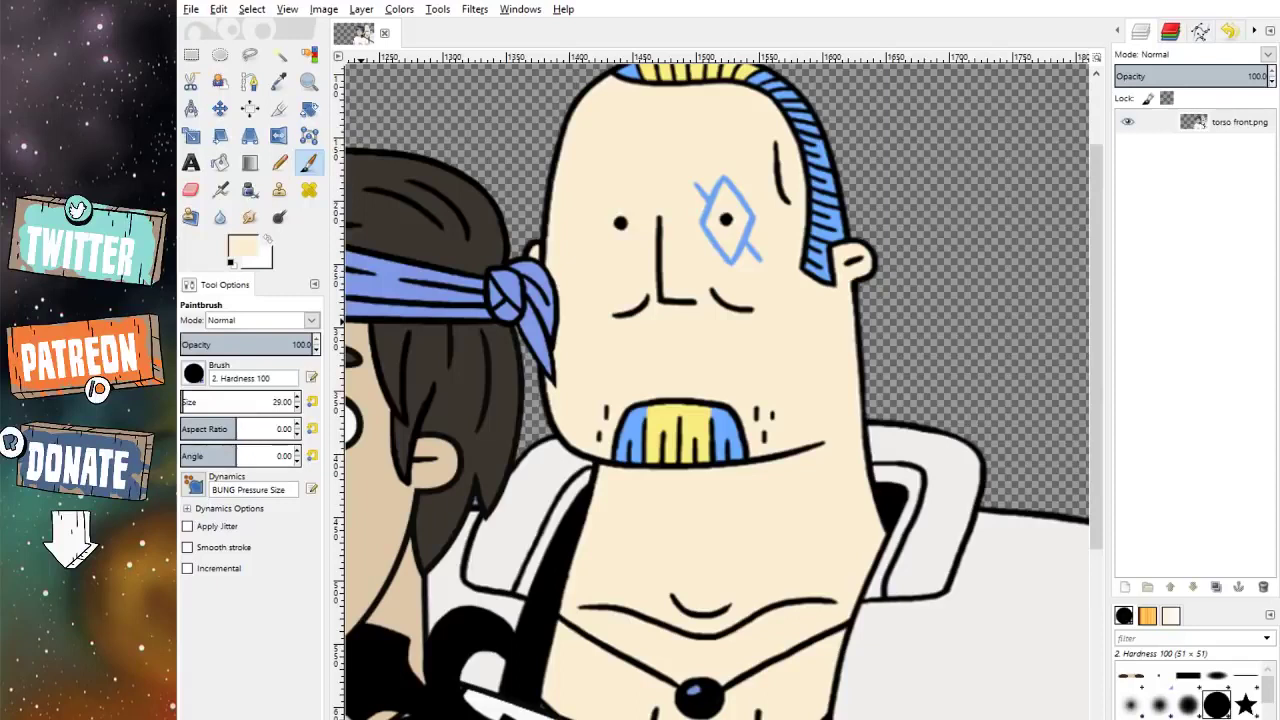
Step: Paint a wide, bean-shaped black mouth outline below the nose with a size 10 Paintbrush
click(230, 264)
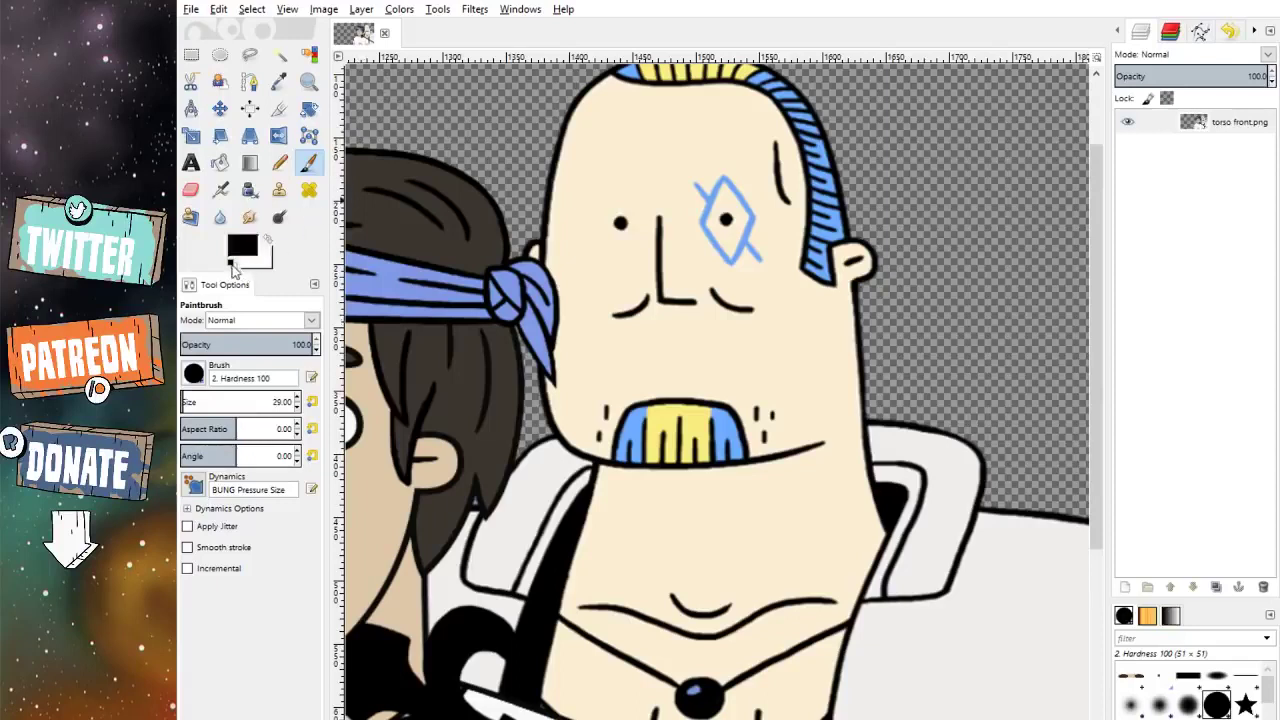
drag(220, 398, 180, 400)
click(219, 108)
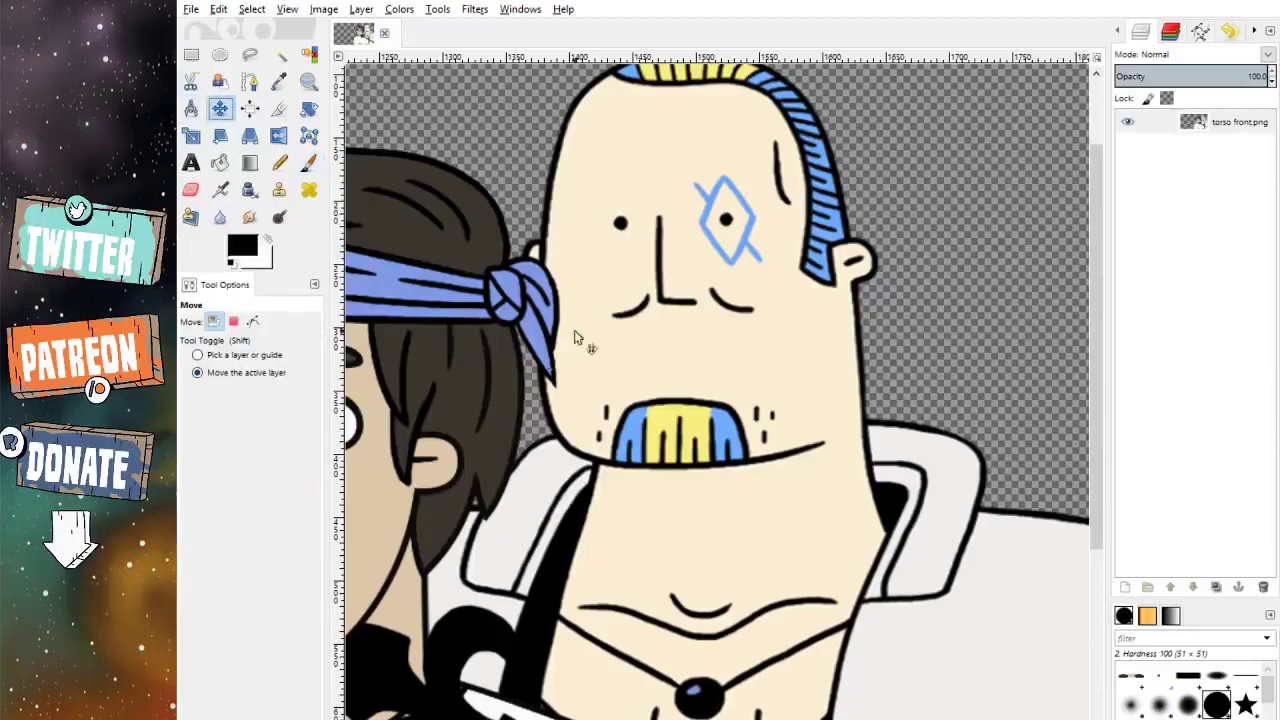
key(p)
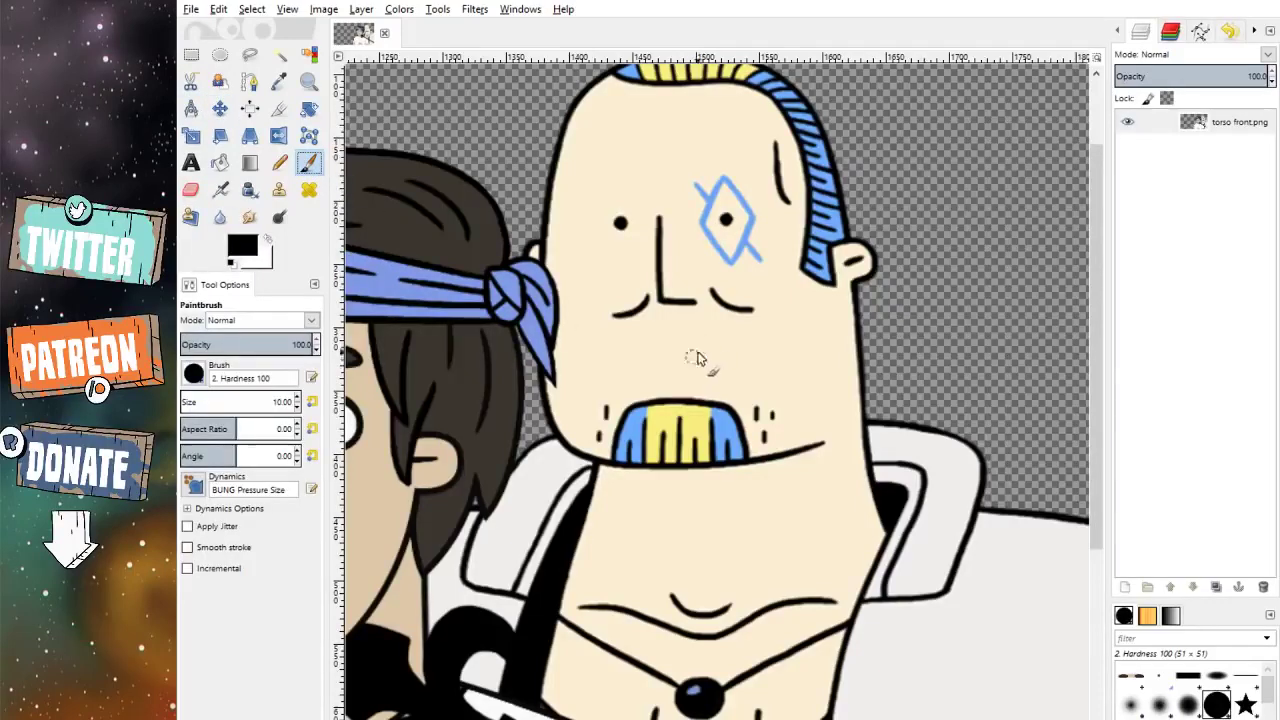
scroll(700, 350, up, 3)
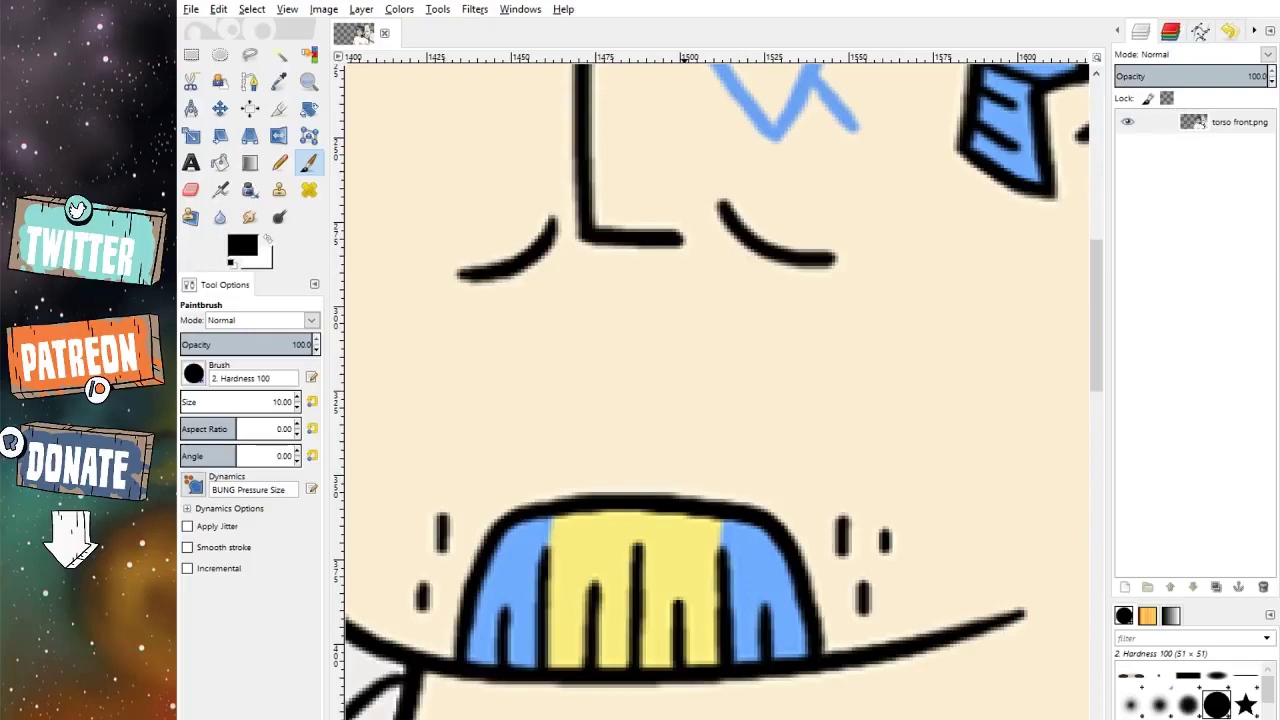
scroll(871, 86, down, 5)
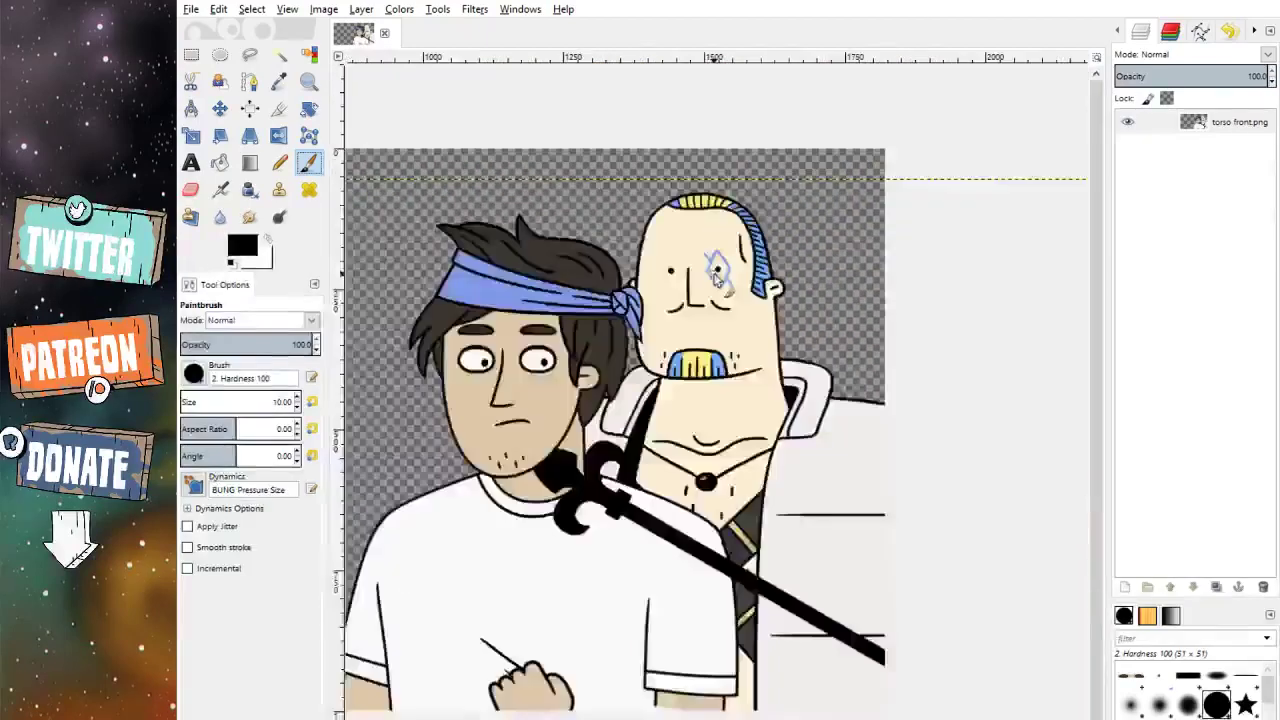
scroll(706, 345, up, 2)
scroll(706, 345, up, 3)
scroll(580, 271, down, 1)
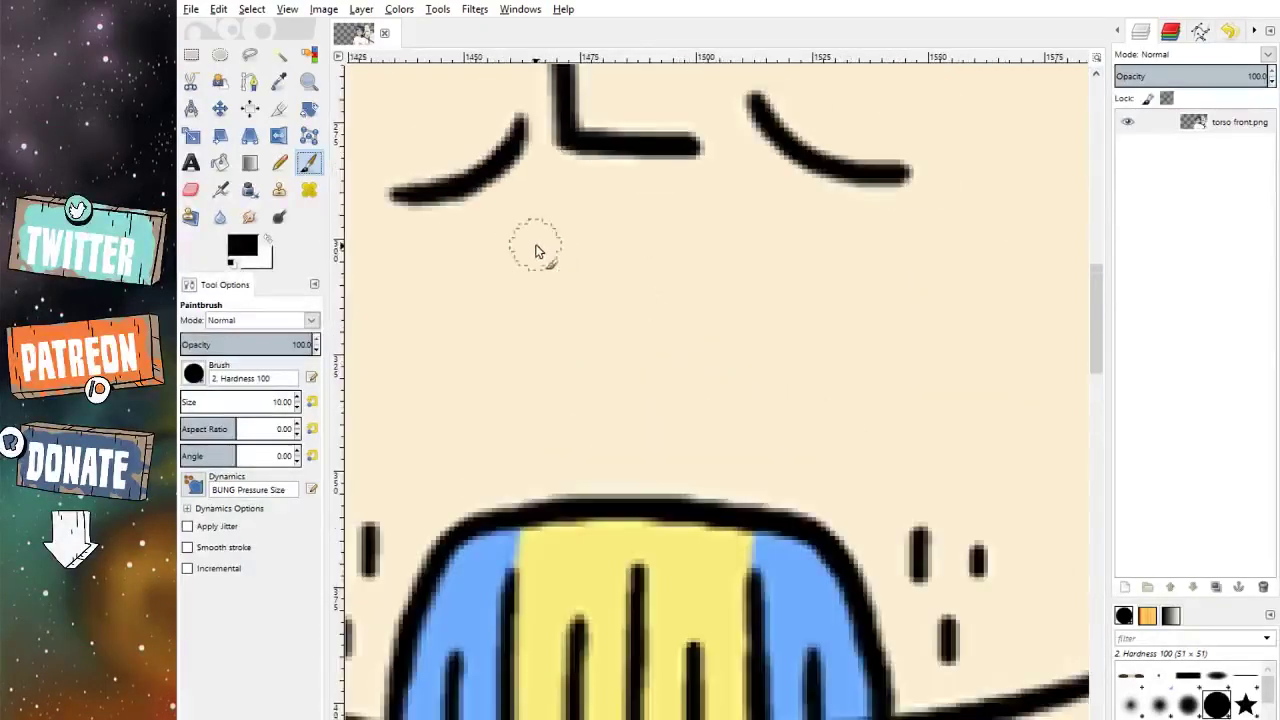
mouse_move(527, 246)
mouse_down()
mouse_move(634, 229)
mouse_move(773, 204)
mouse_move(798, 226)
mouse_move(803, 259)
mouse_move(792, 293)
mouse_move(761, 317)
mouse_move(625, 345)
mouse_move(552, 325)
mouse_move(535, 249)
mouse_up()
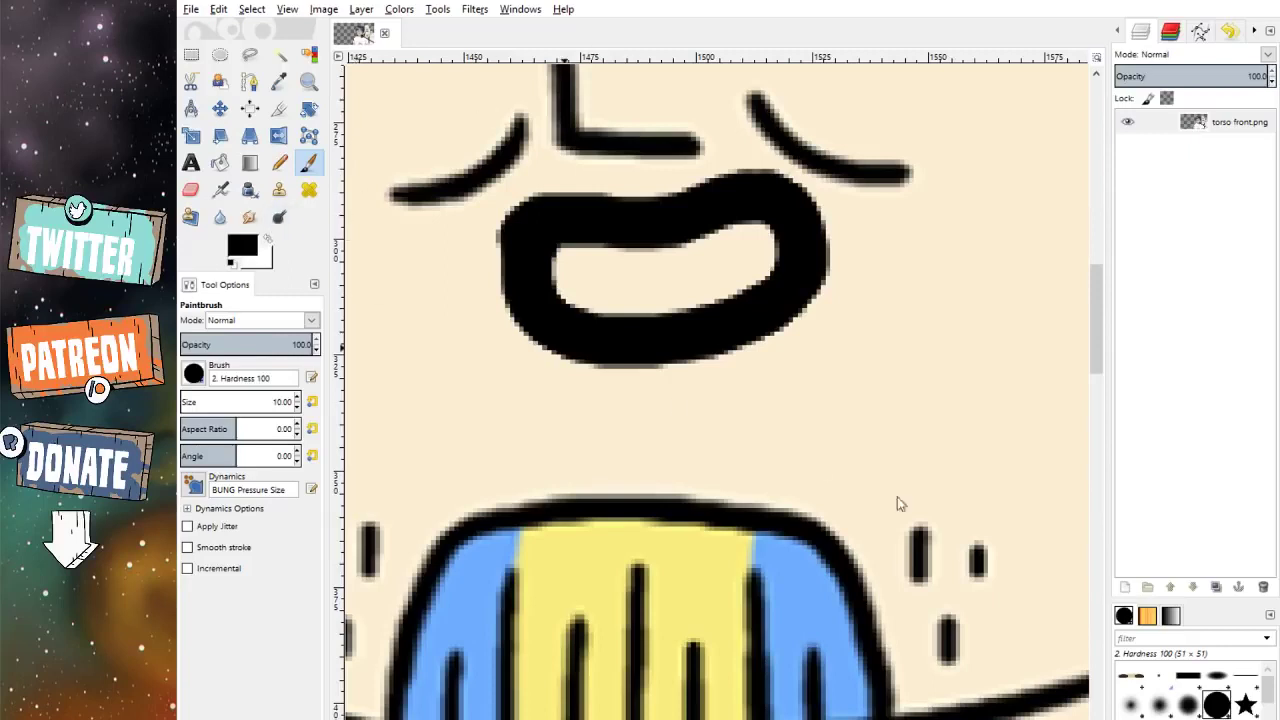
Step: Paint the inside of the wide mouth white with the size 10 Paintbrush, smoothing its lower and left edges with straight strokes
ctrl+click(806, 487)
scroll(772, 340, up, 1)
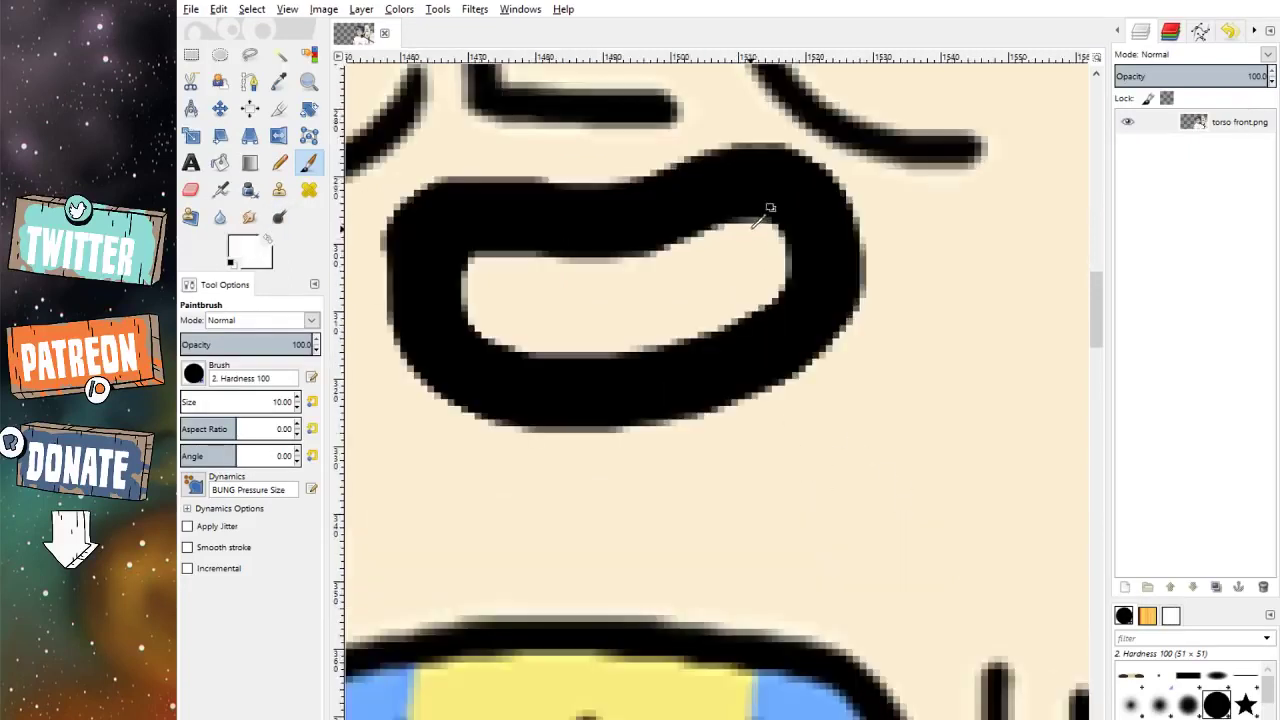
mouse_move(798, 248)
mouse_down()
mouse_move(752, 217)
mouse_move(639, 256)
mouse_move(456, 248)
mouse_move(464, 309)
mouse_move(485, 341)
mouse_move(520, 353)
mouse_move(790, 261)
mouse_move(788, 236)
mouse_move(800, 270)
mouse_move(790, 295)
mouse_move(761, 320)
mouse_move(787, 252)
mouse_move(788, 288)
mouse_move(697, 350)
mouse_up()
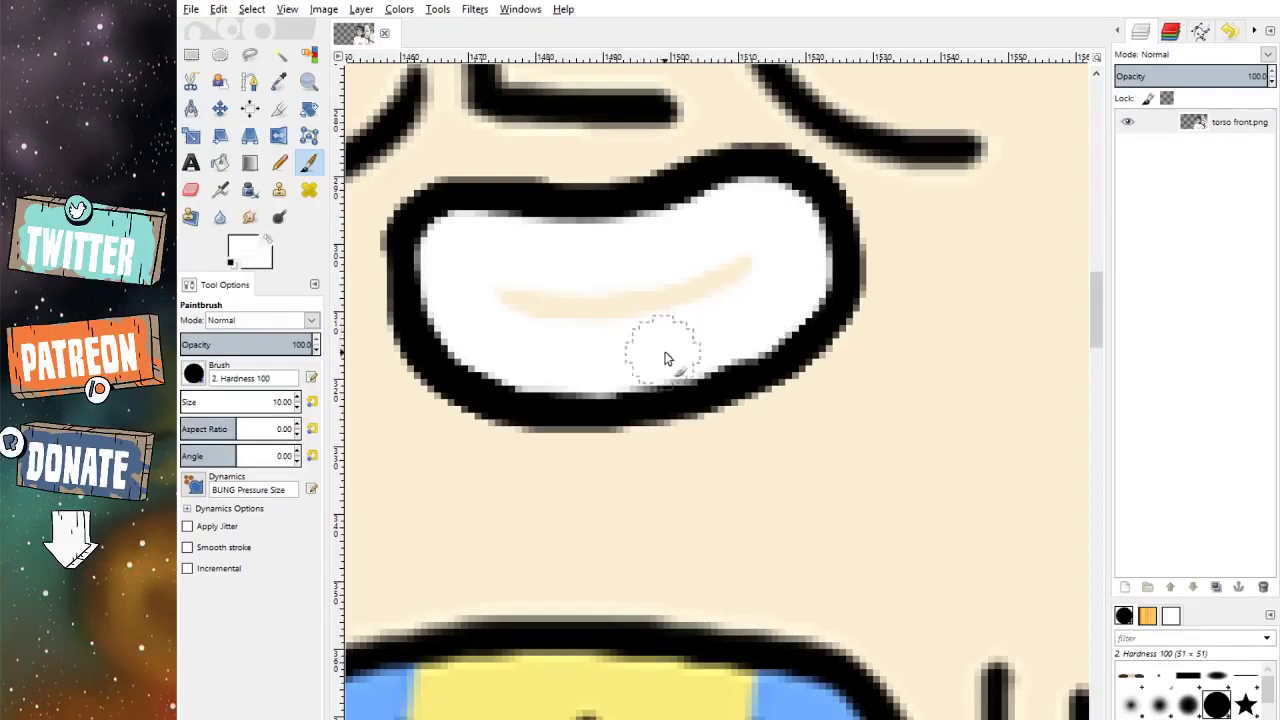
shift+click(743, 323)
shift+click(672, 351)
shift+click(592, 370)
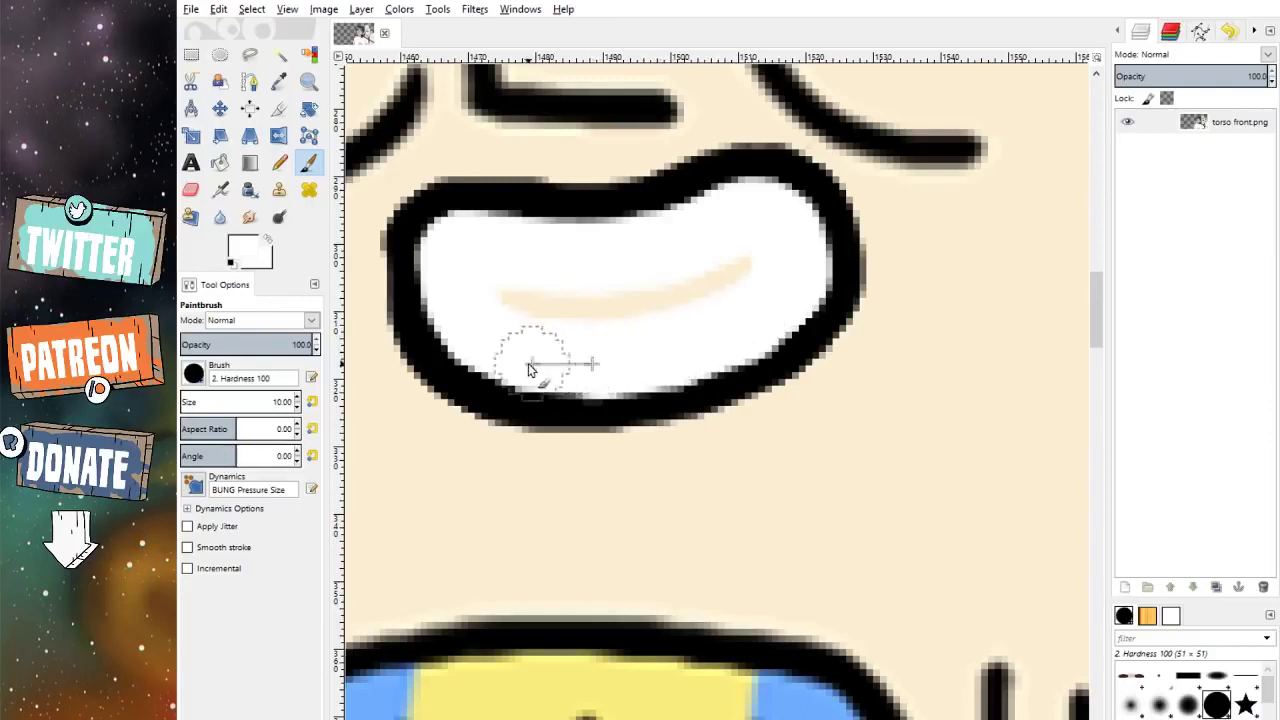
shift+click(509, 354)
shift+click(453, 302)
shift+click(451, 266)
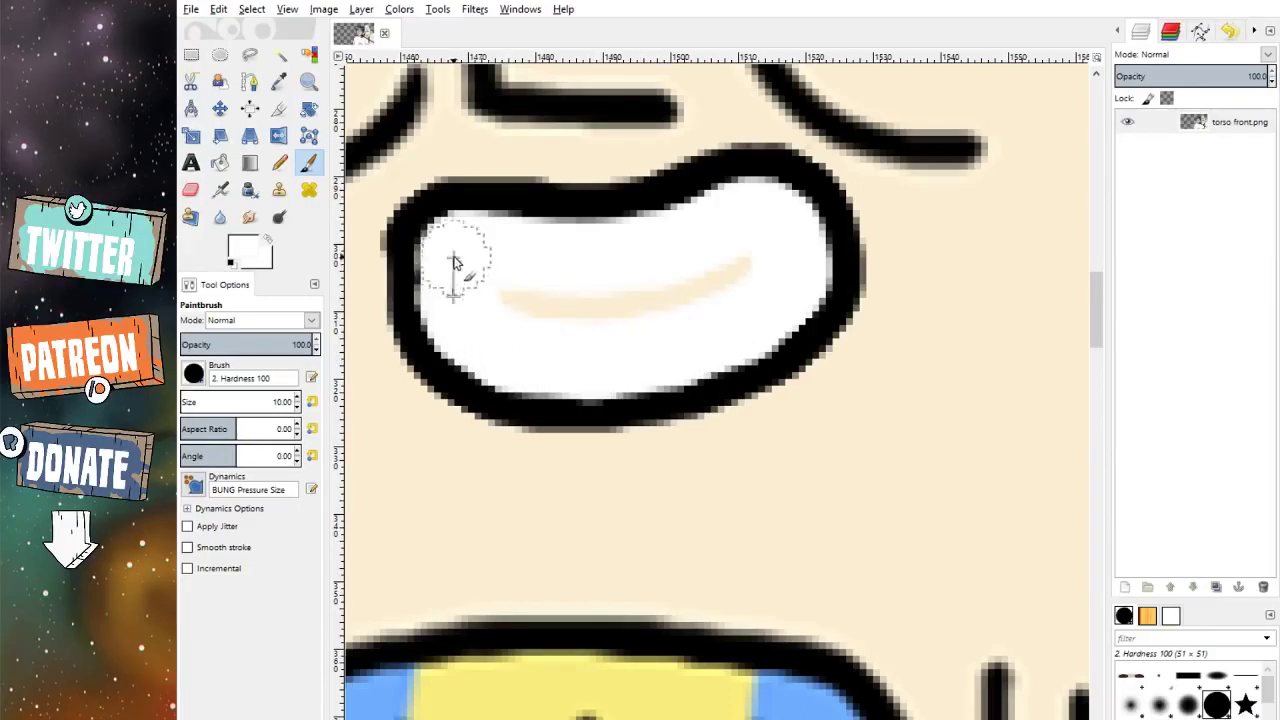
Step: Even out the white along the mouth's upper edge and cover the skin-colored strip in its middle
shift+click(454, 249)
shift+click(457, 240)
shift+click(522, 244)
shift+click(588, 248)
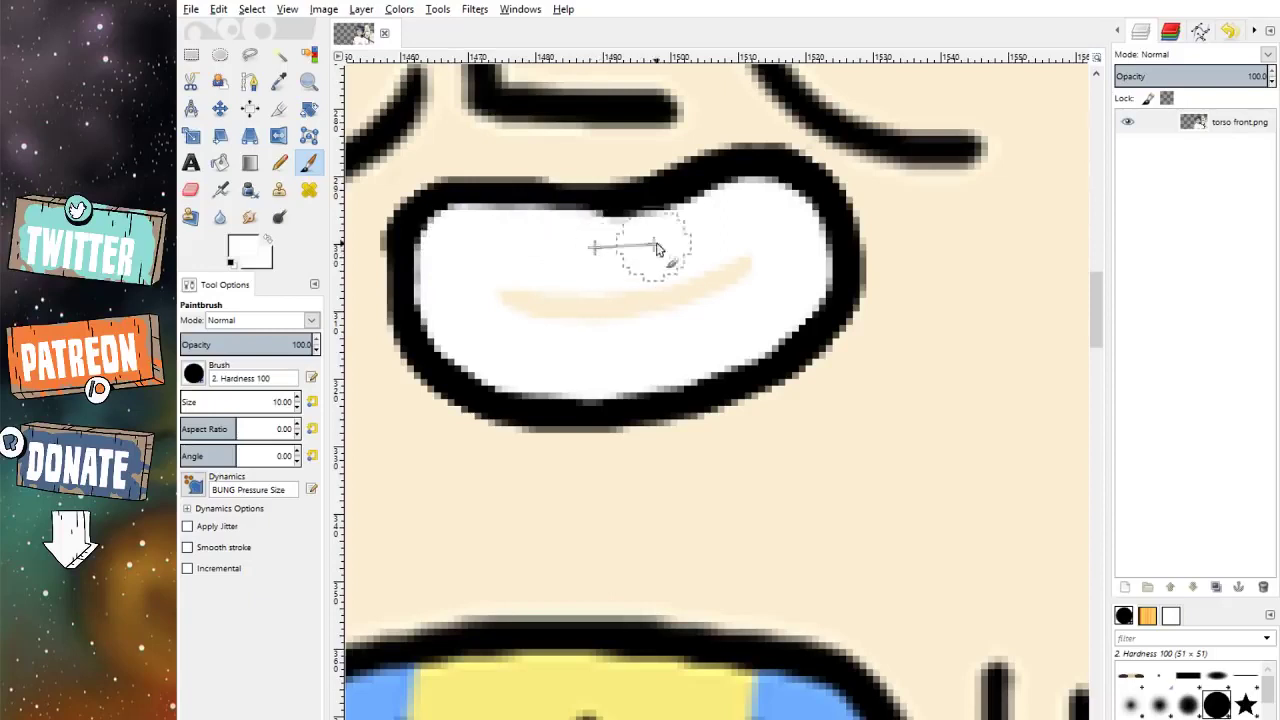
shift+click(686, 238)
shift+click(733, 219)
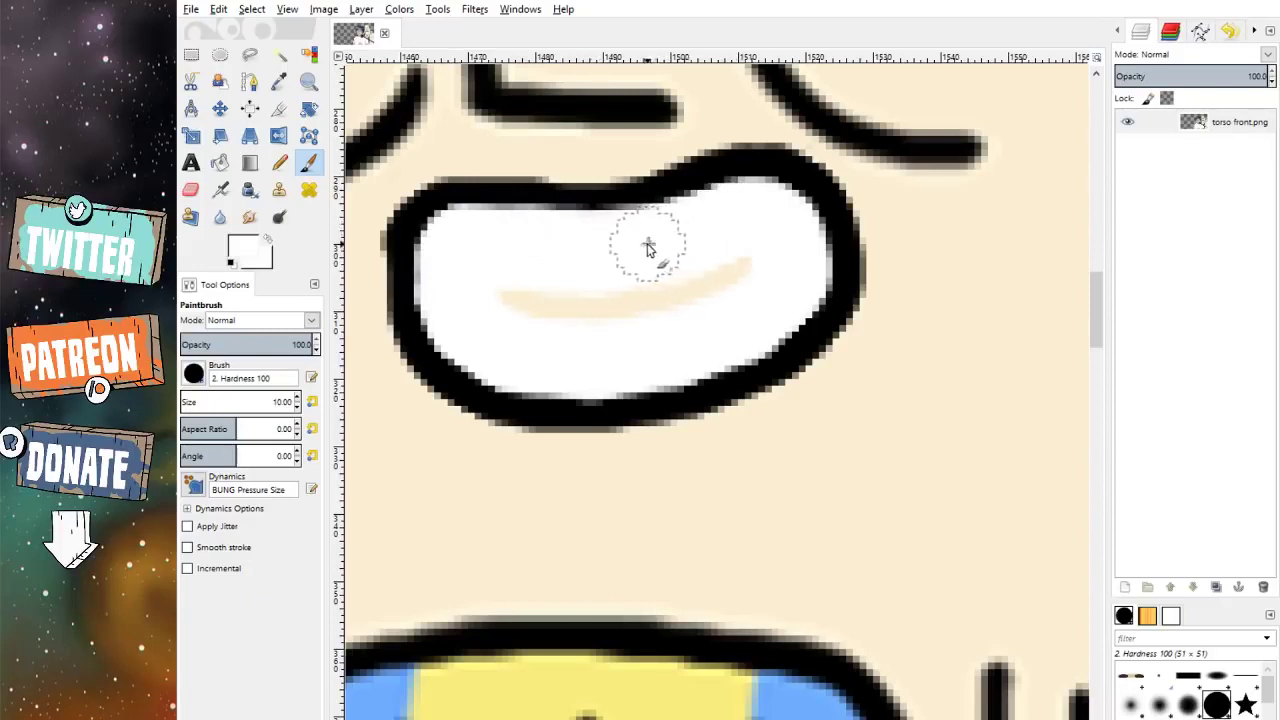
shift+click(509, 297)
shift+click(737, 257)
Step: Divide the white mouth into four teeth with three straight black lines, using a size 4 Paintbrush
click(229, 262)
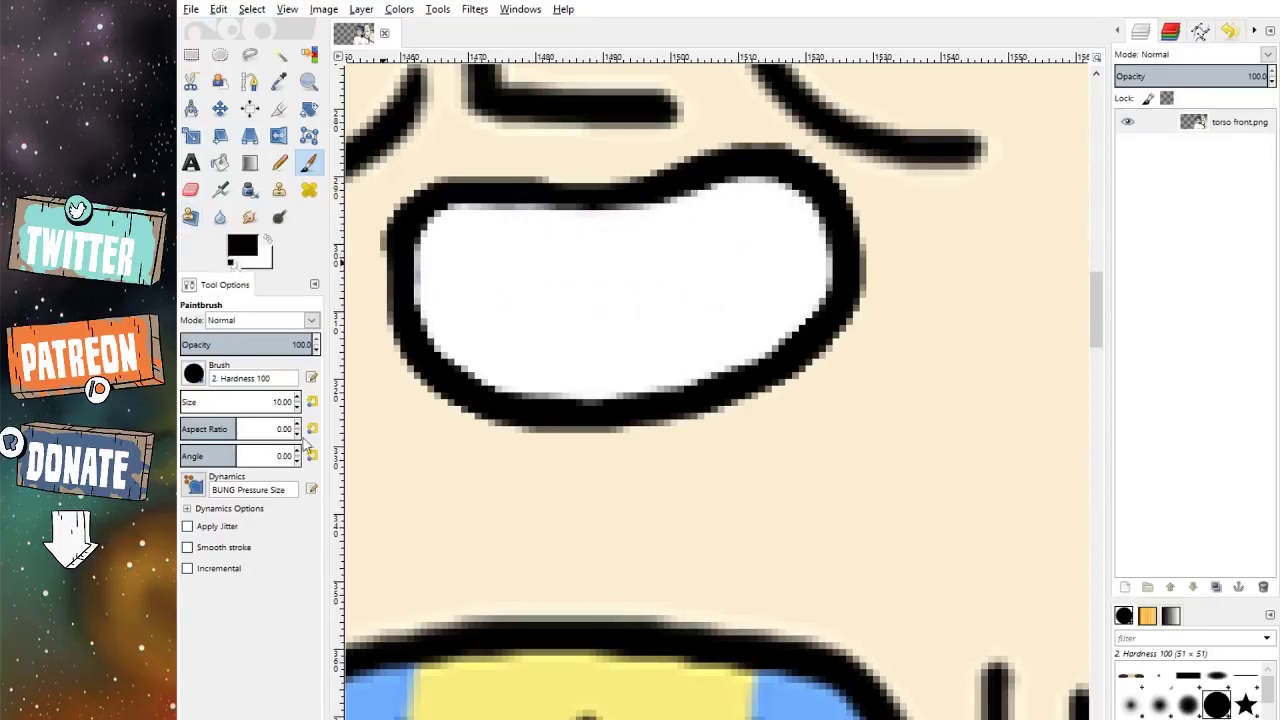
scroll(296, 408, down, 5)
scroll(296, 415, down, 1)
click(604, 208)
shift+click(614, 406)
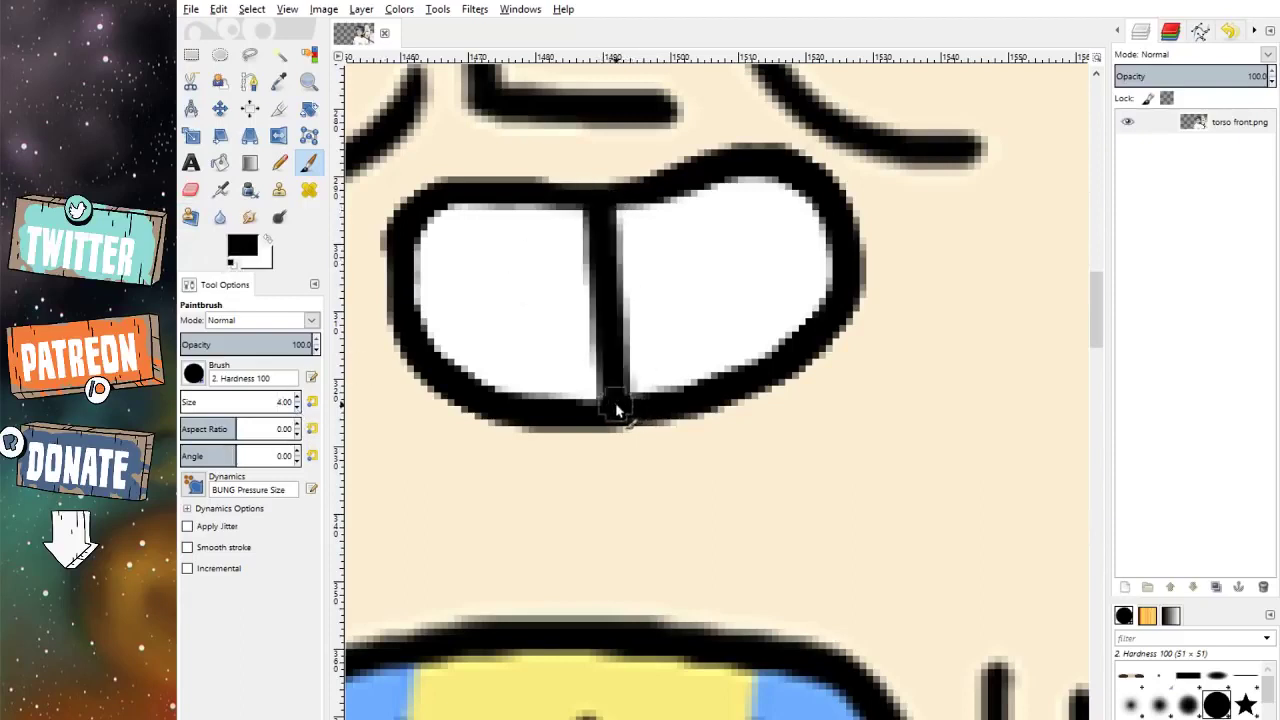
click(483, 205)
shift+click(482, 395)
click(713, 193)
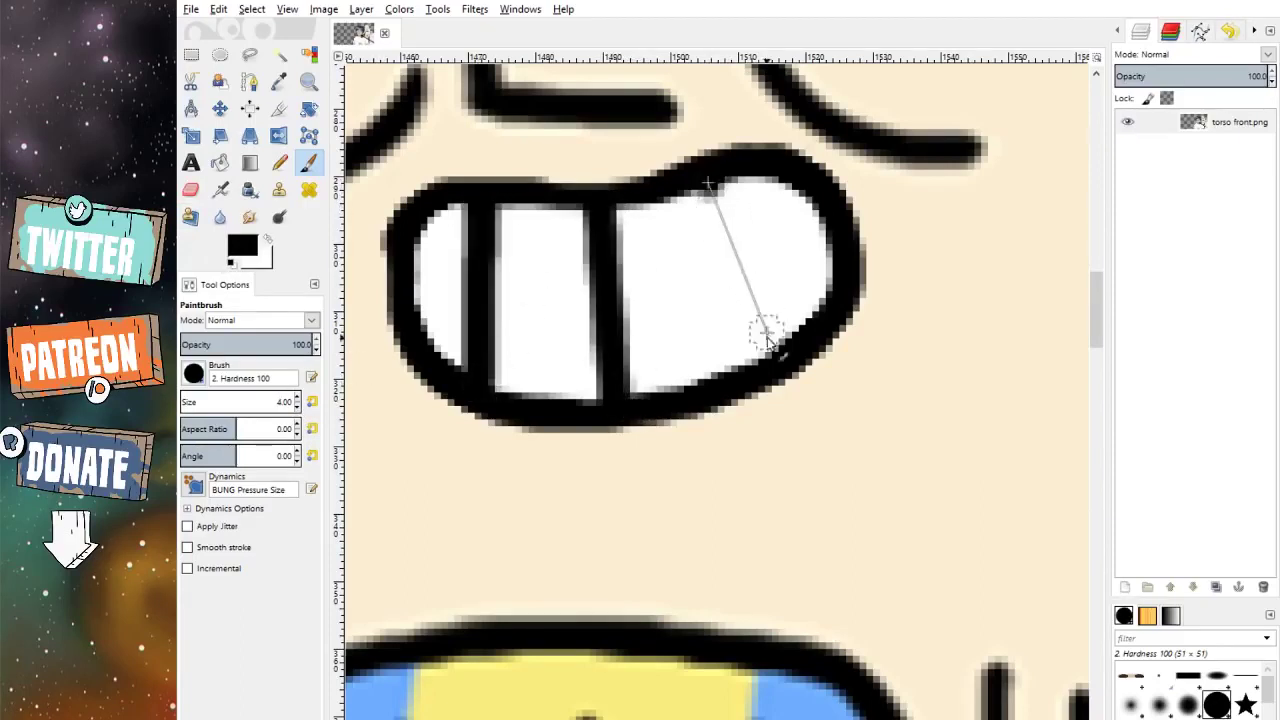
shift+click(773, 370)
scroll(710, 330, down, 4)
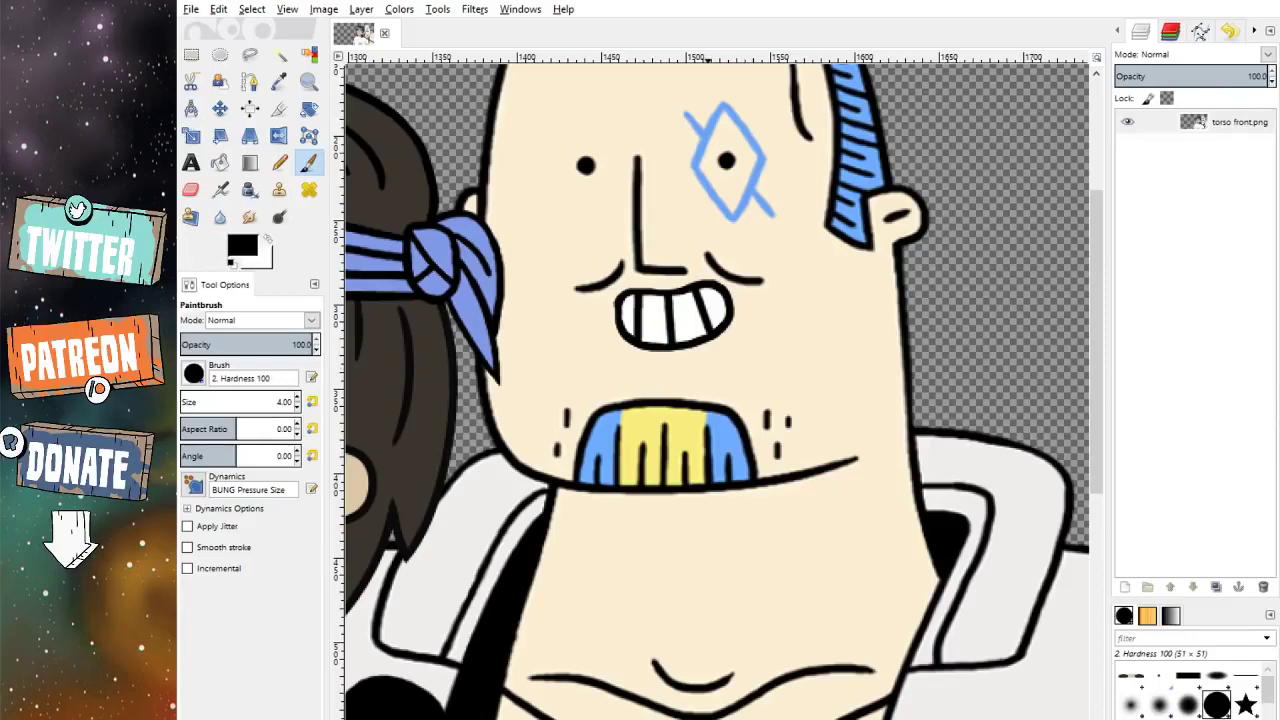
Step: Check the four-tooth mouth against the whole scene with the Move tool active, and close the torso front.png image
click(220, 108)
click(197, 372)
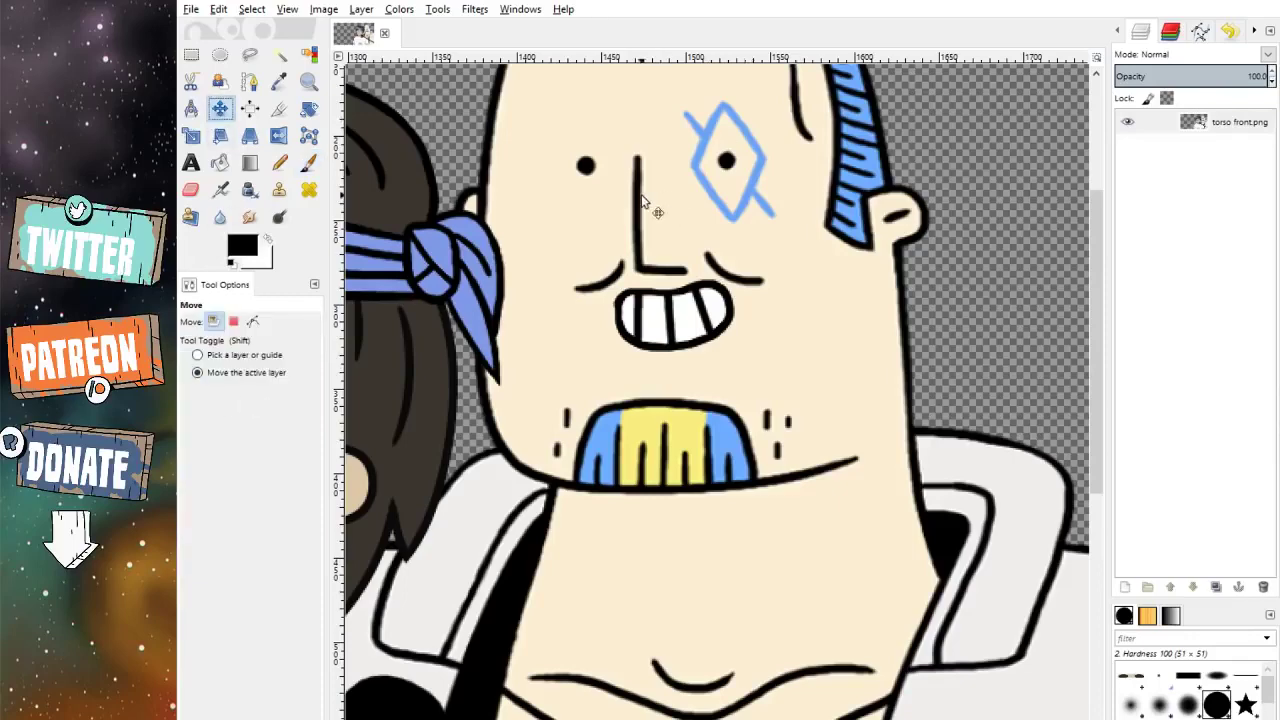
scroll(586, 206, down, 5)
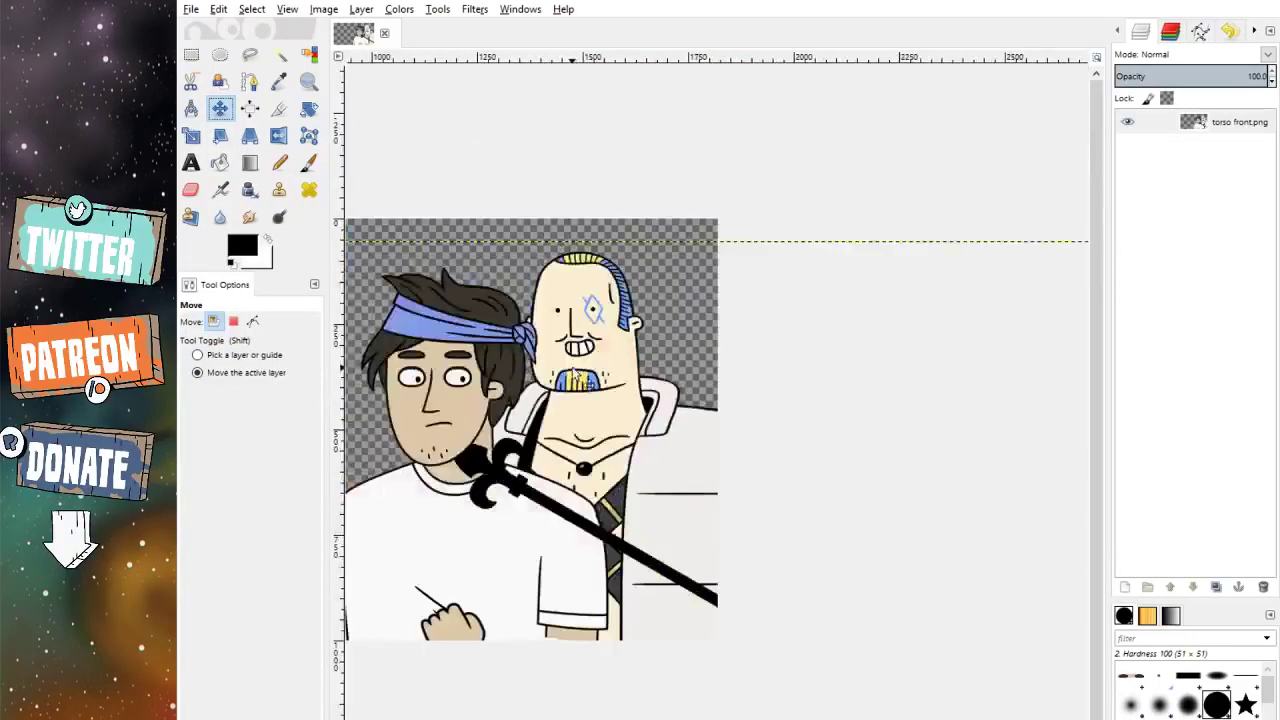
scroll(541, 238, down, 2)
scroll(541, 238, left, 3)
scroll(541, 238, down, 2)
scroll(742, 420, up, 4)
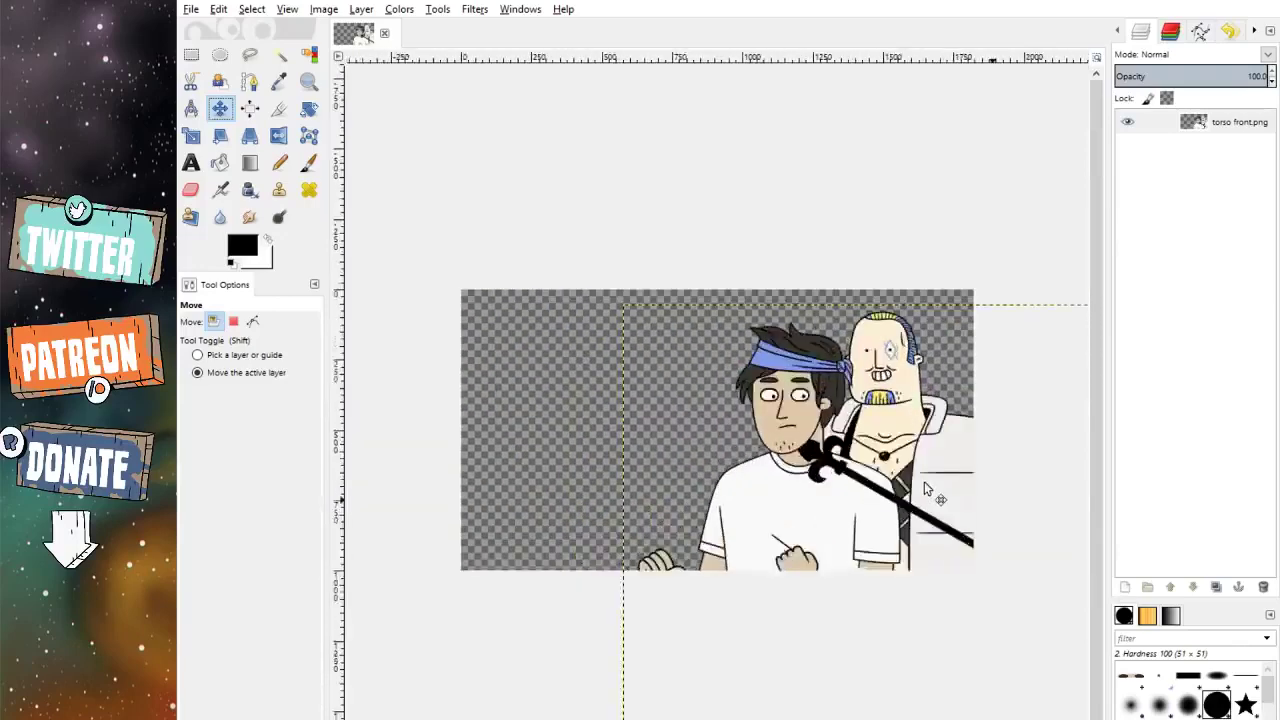
scroll(648, 332, down, 1)
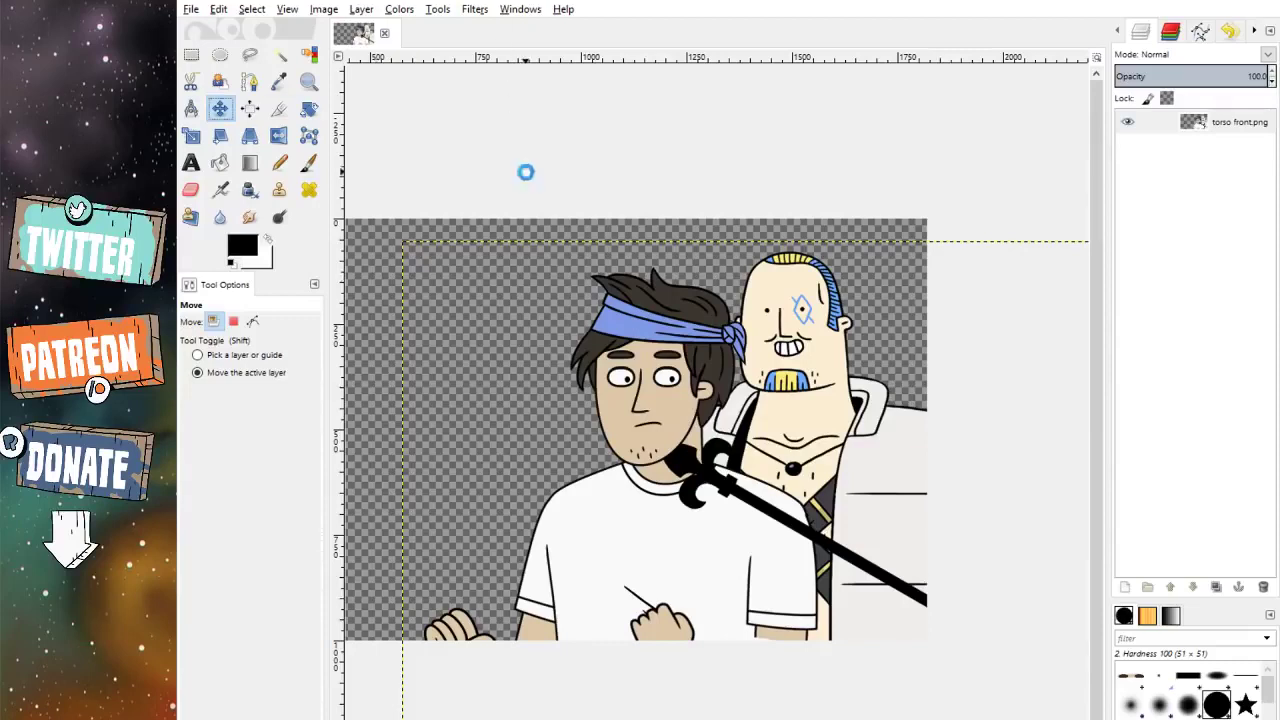
click(383, 37)
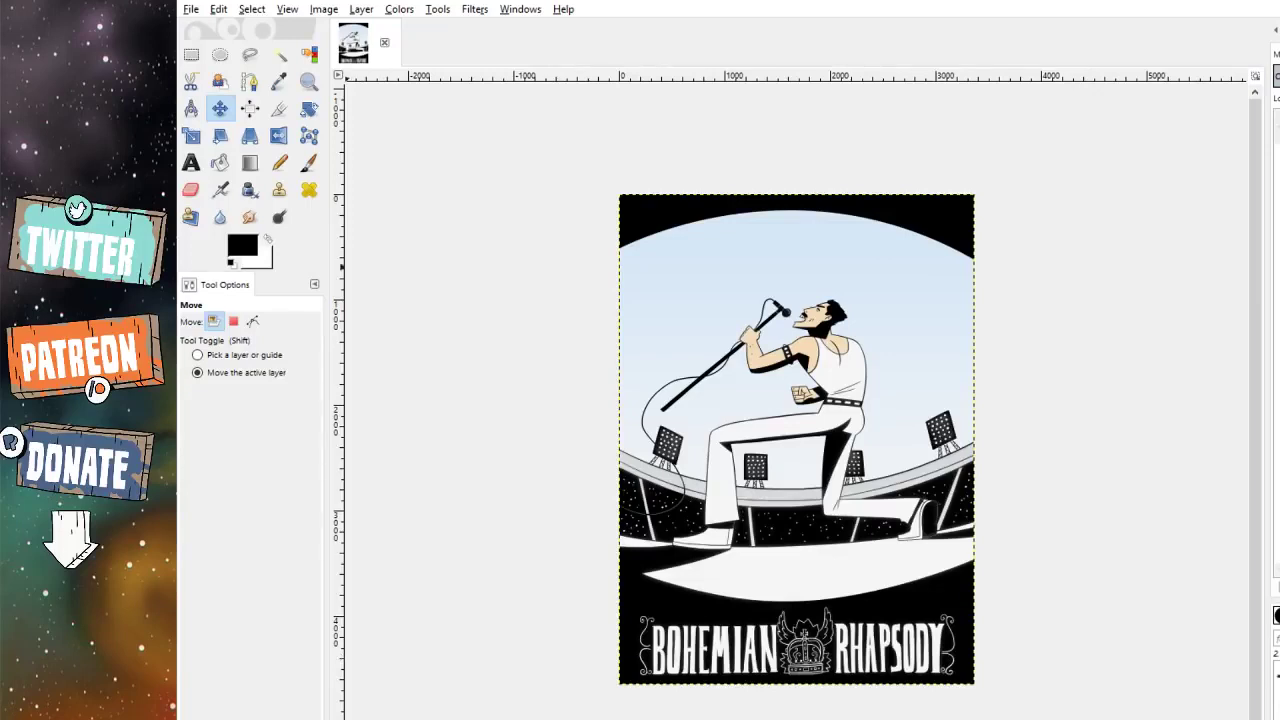
Step: Examine and close the Bohemian Rhapsody poster, and open the Maniac poster image
scroll(577, 300, down, 2)
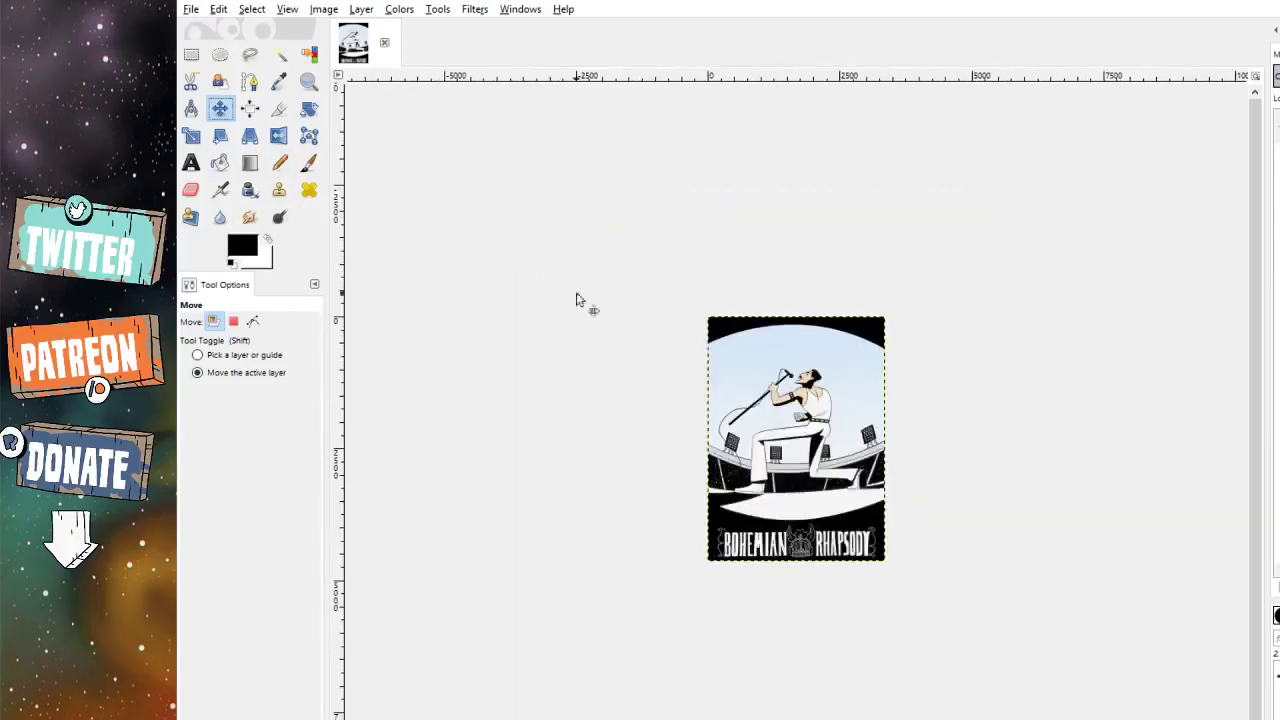
scroll(684, 390, up, 3)
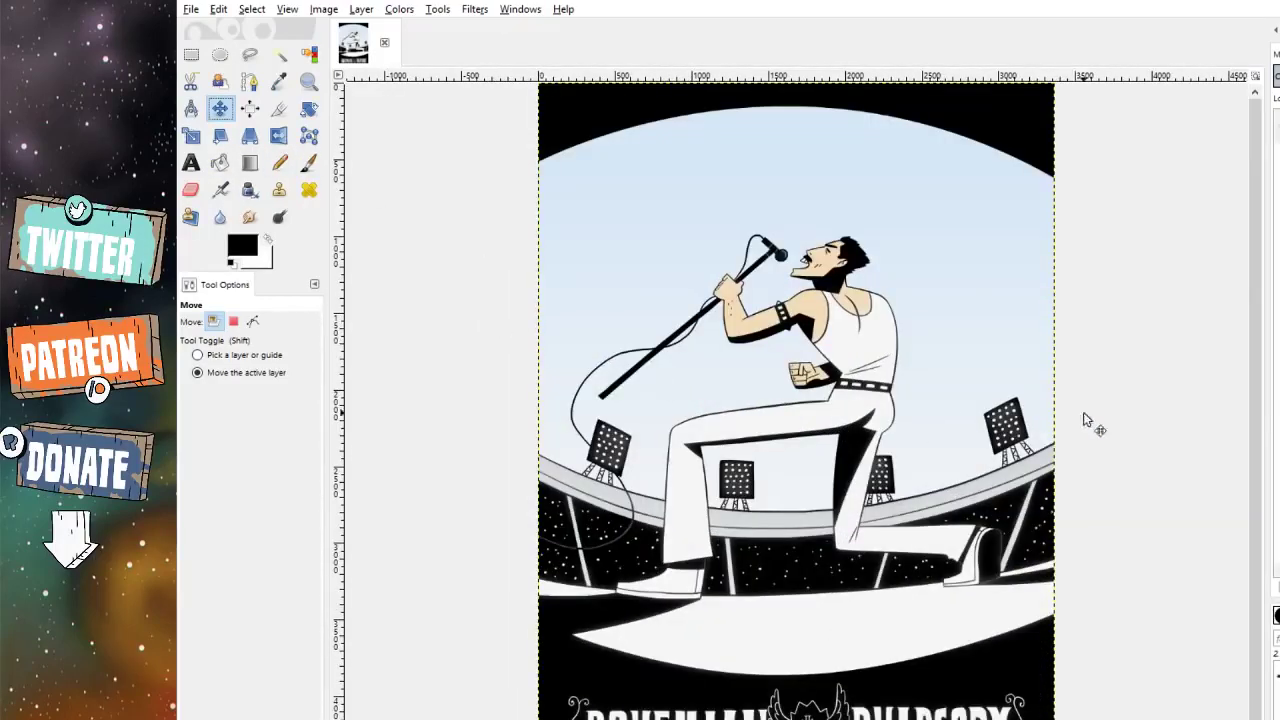
click(384, 42)
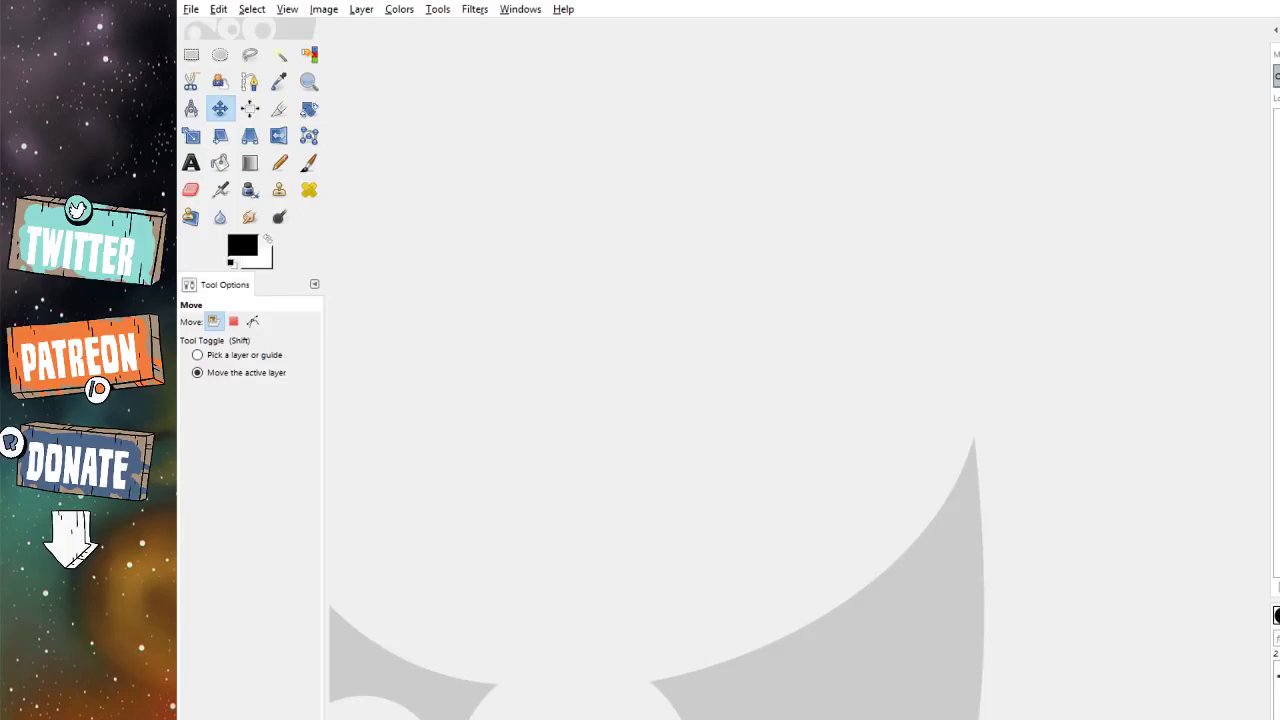
drag(571, 1, 820, 31)
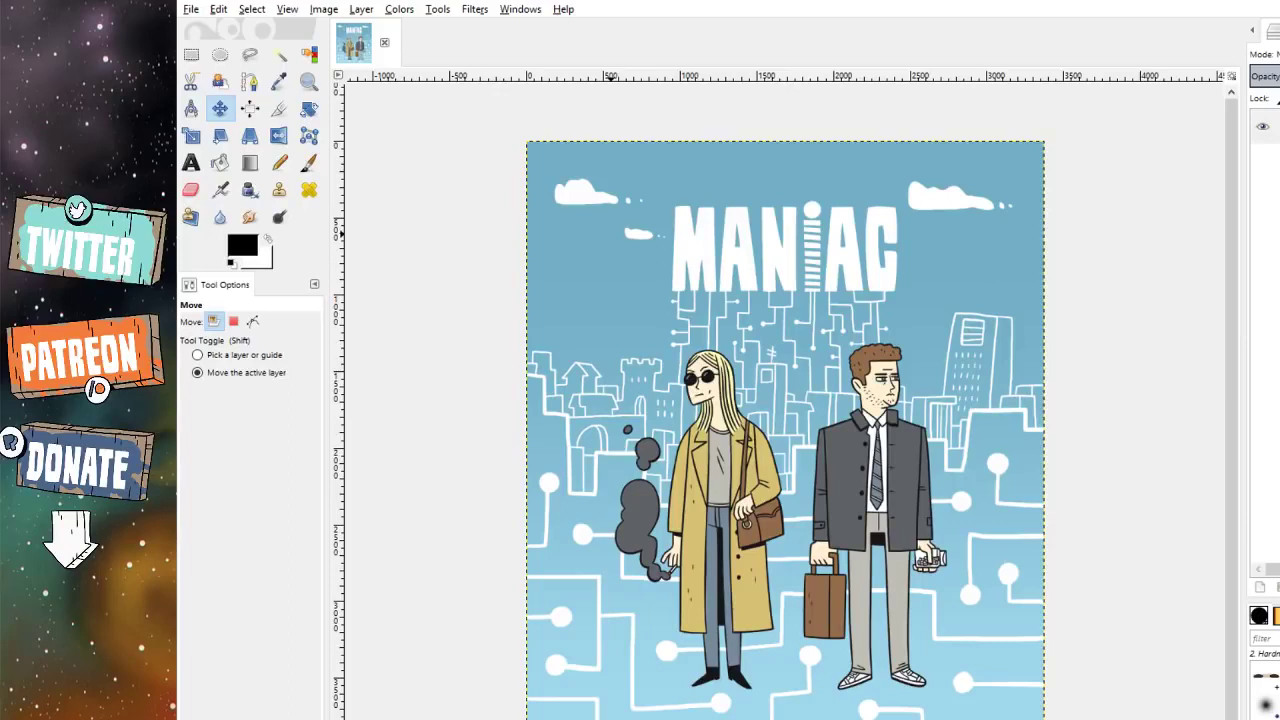
key(ctrl+z)
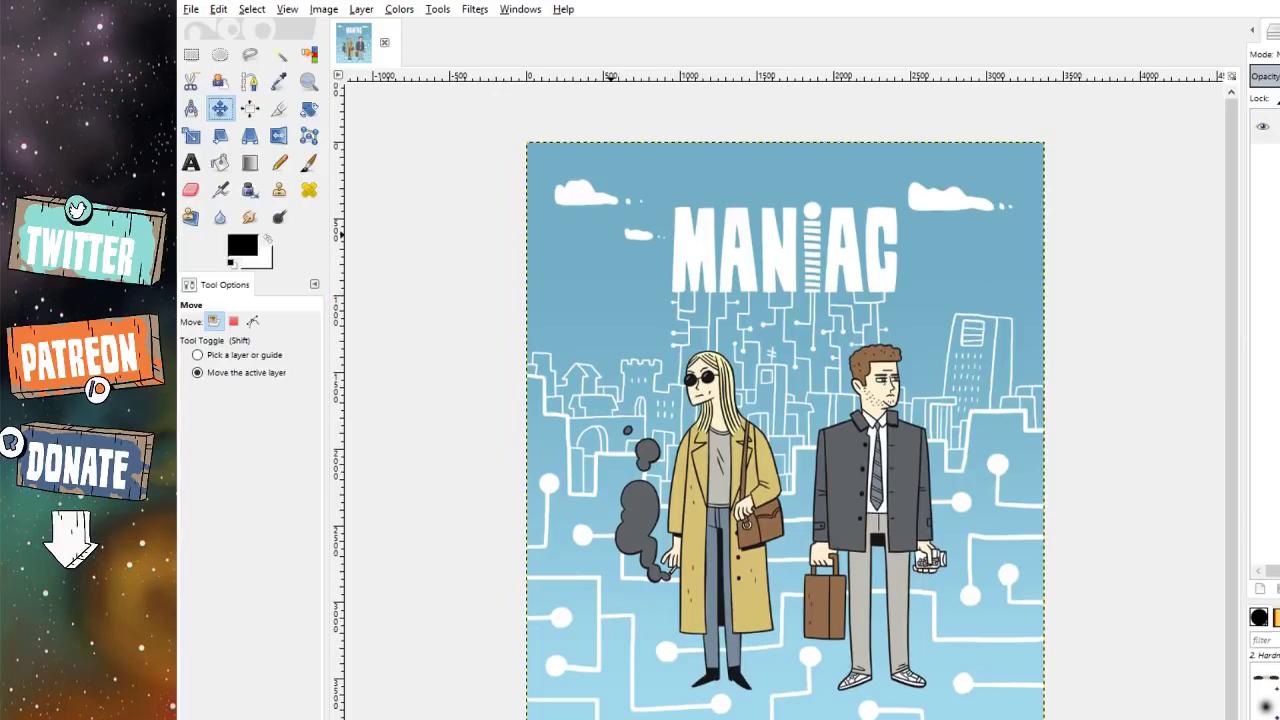
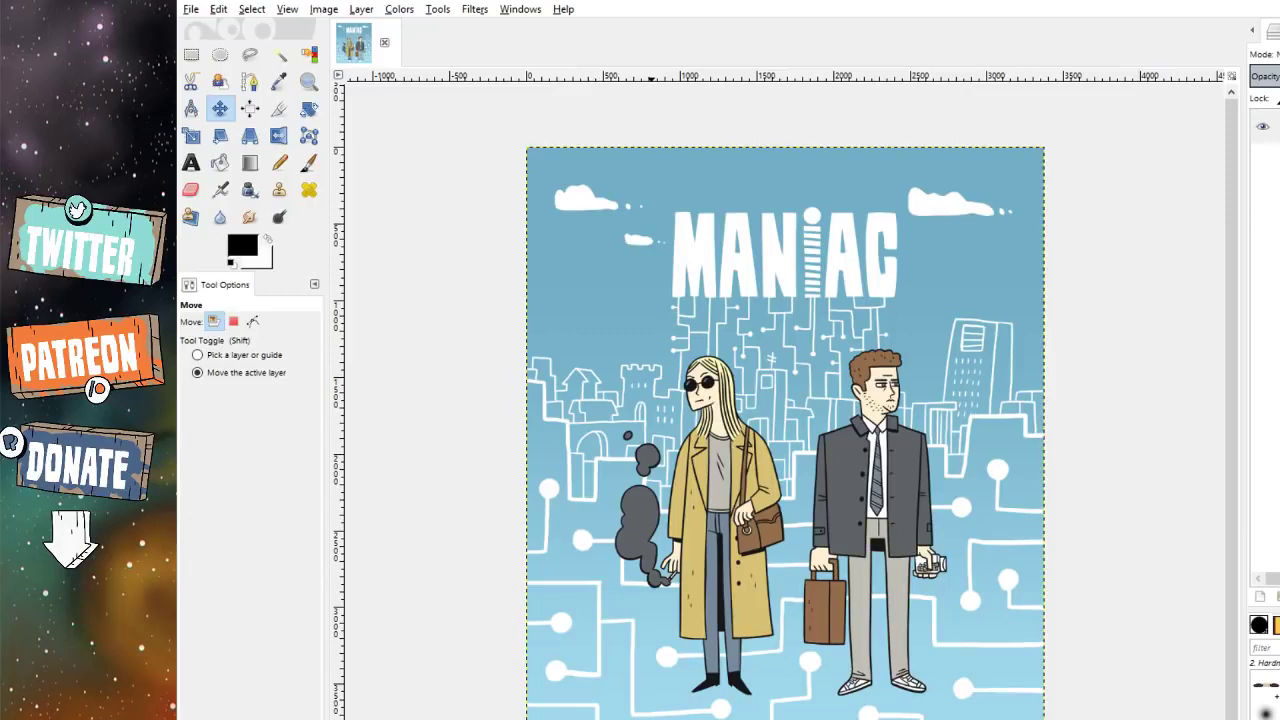
click(250, 108)
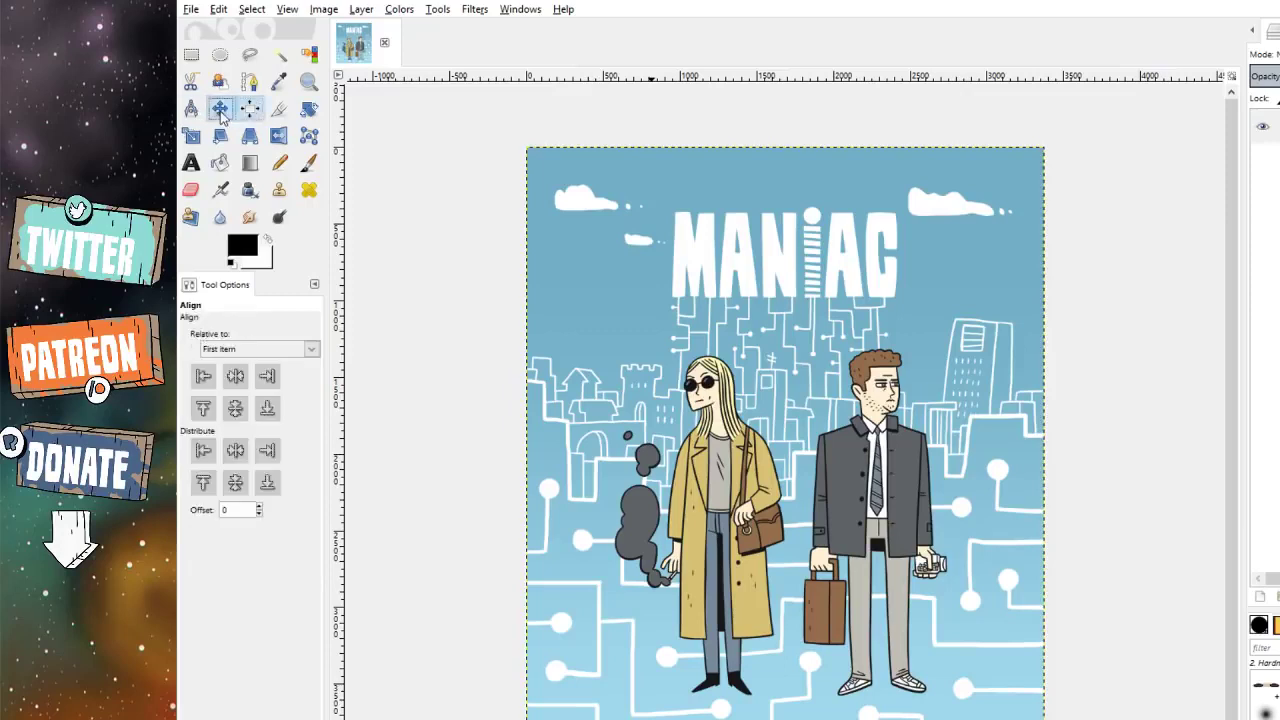
click(220, 108)
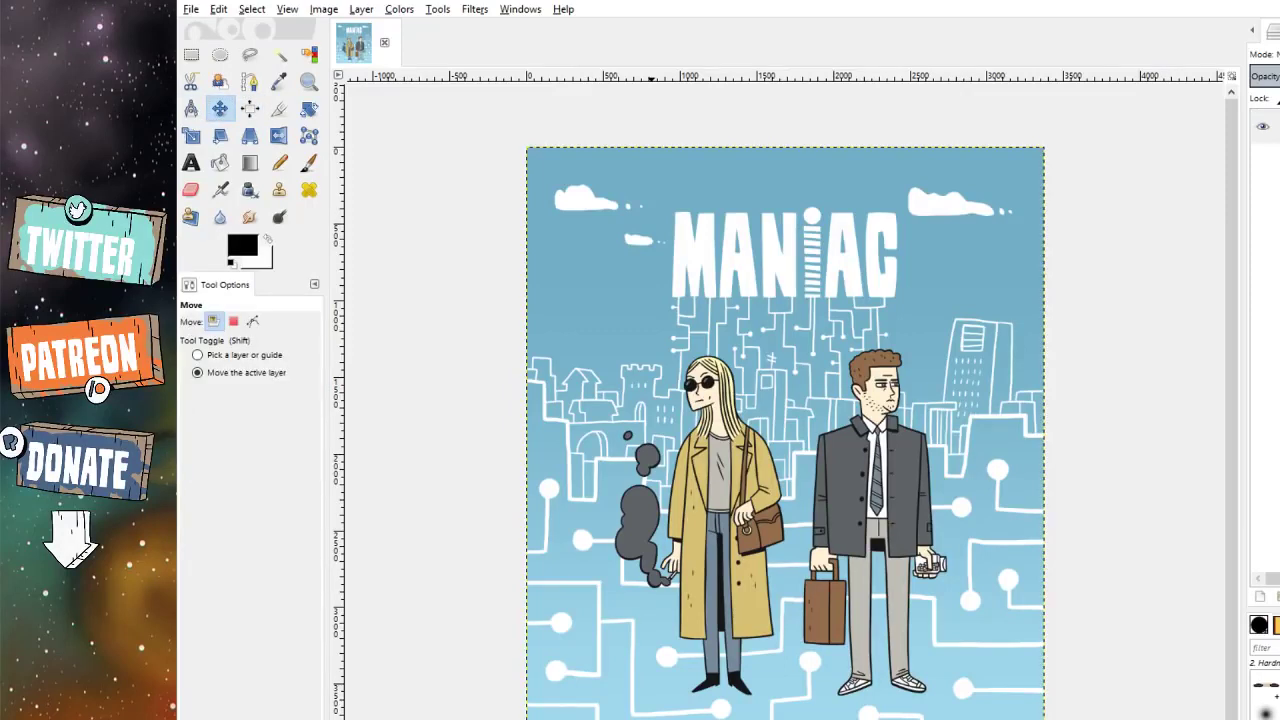